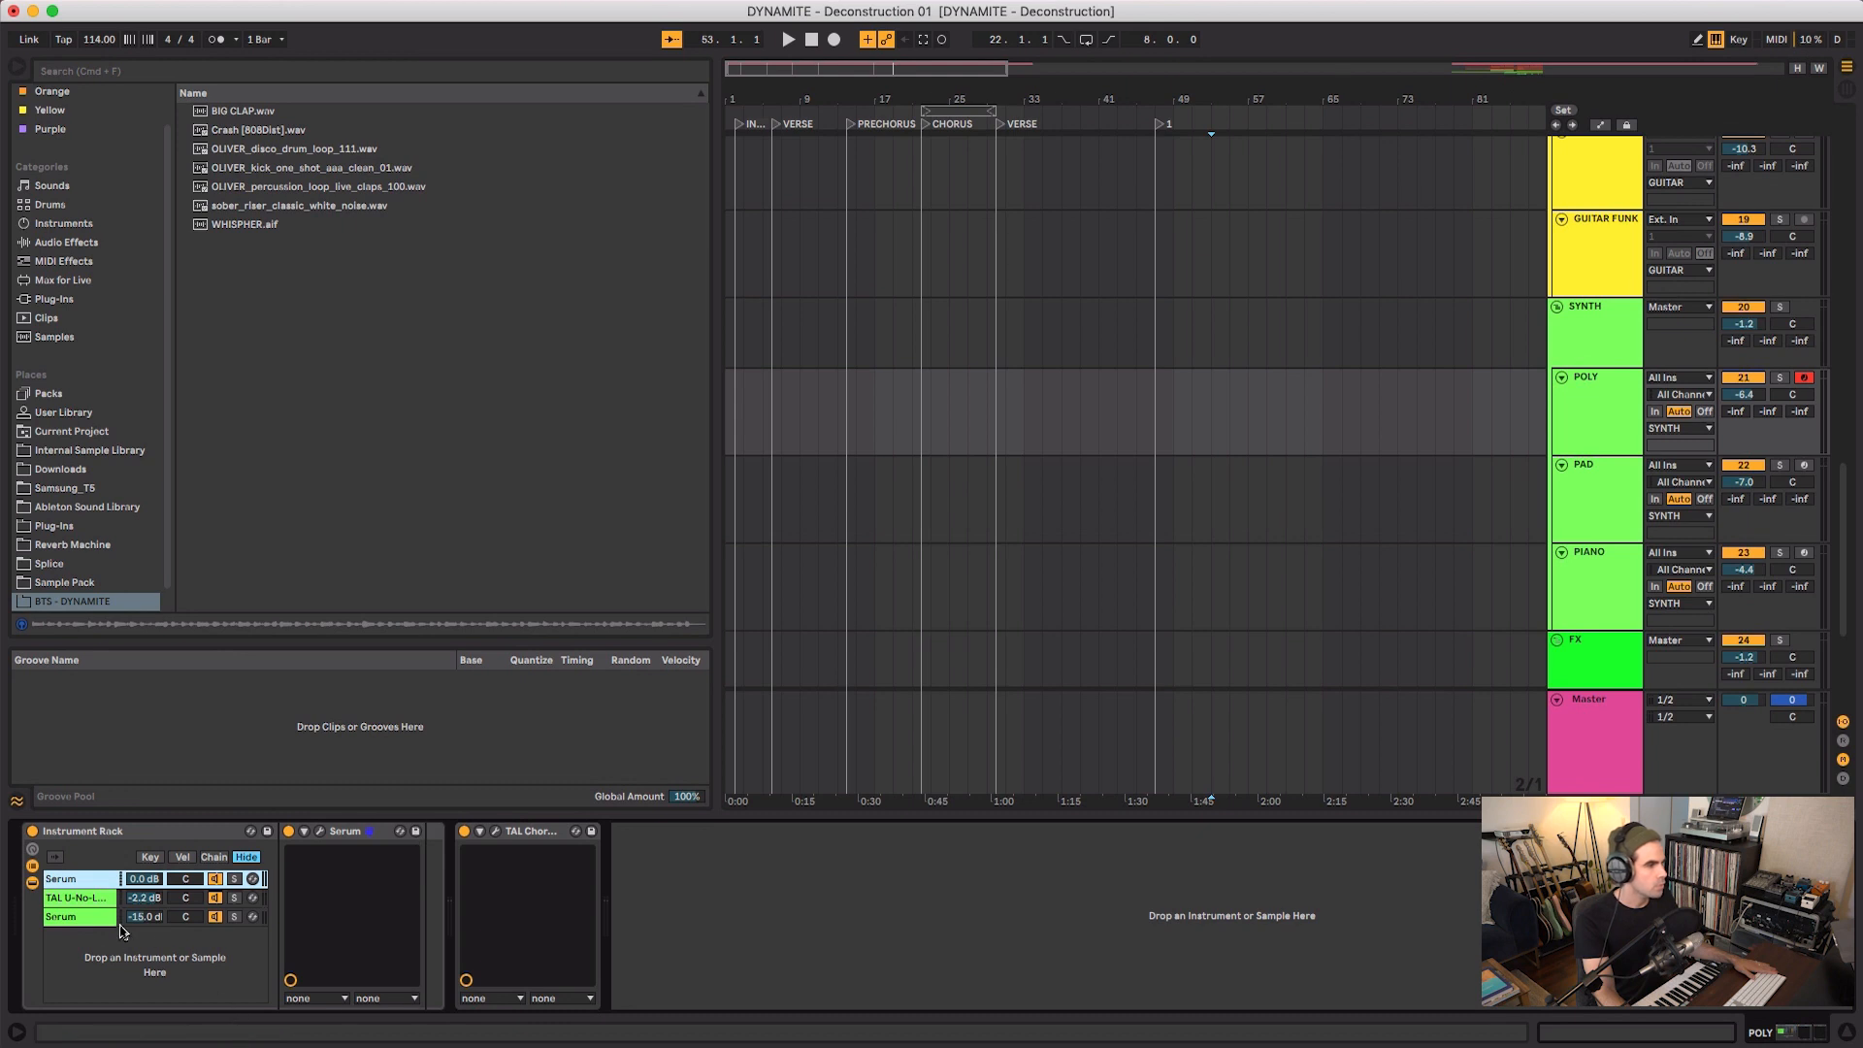
- Inspect the TAL U-No-LX synth in the POLY instrument rack and close its window
left_click(73, 903)
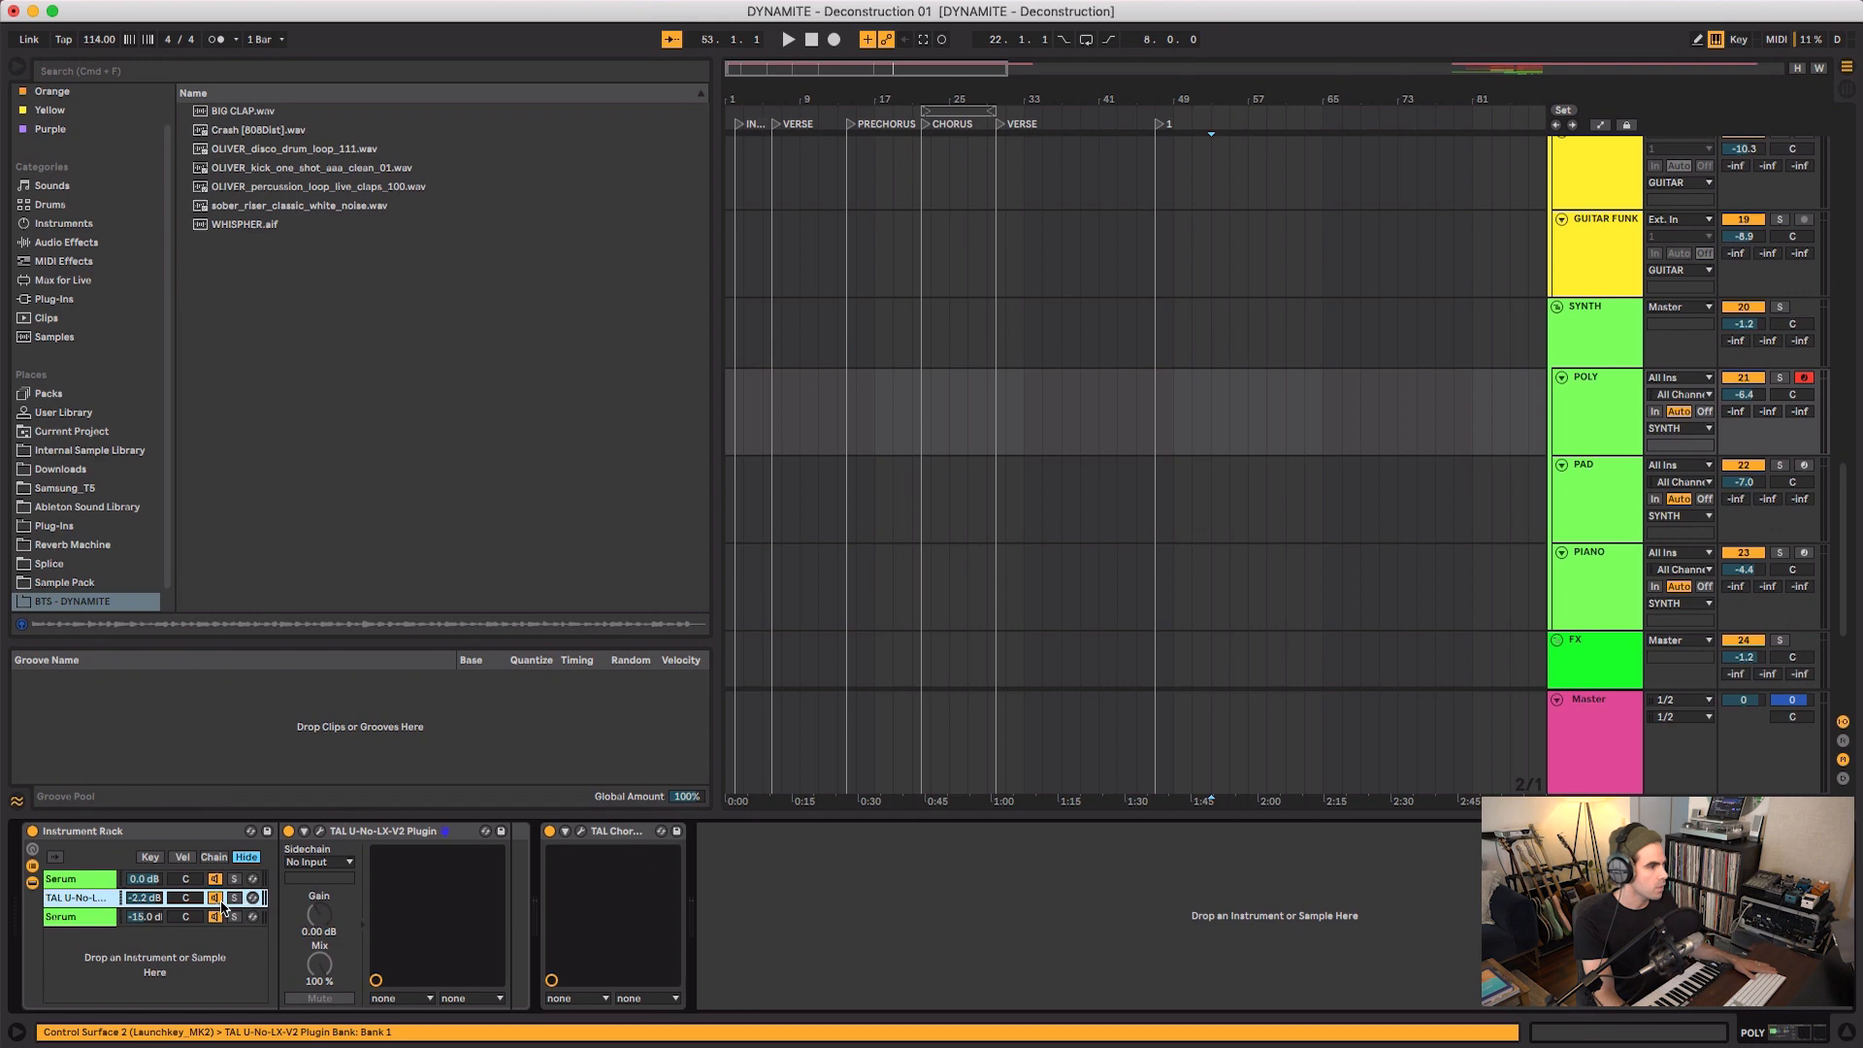
left_click(319, 830)
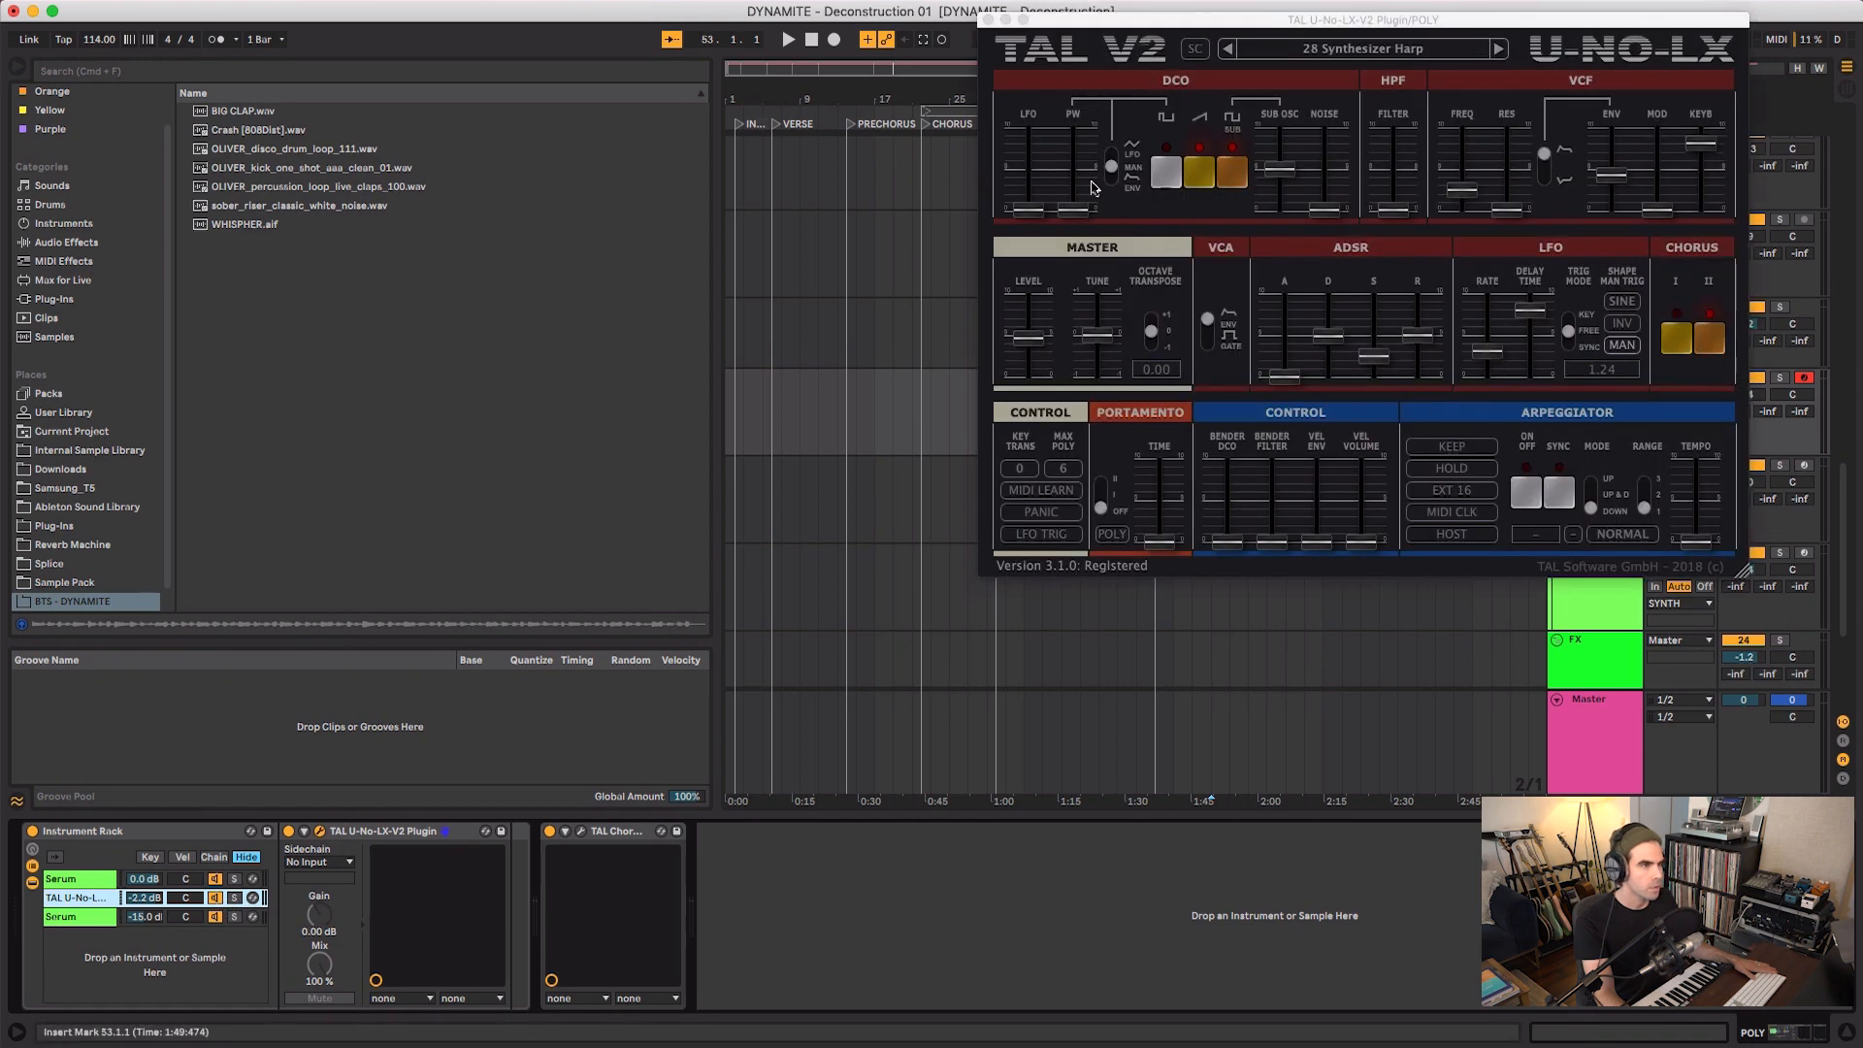
left_click(987, 19)
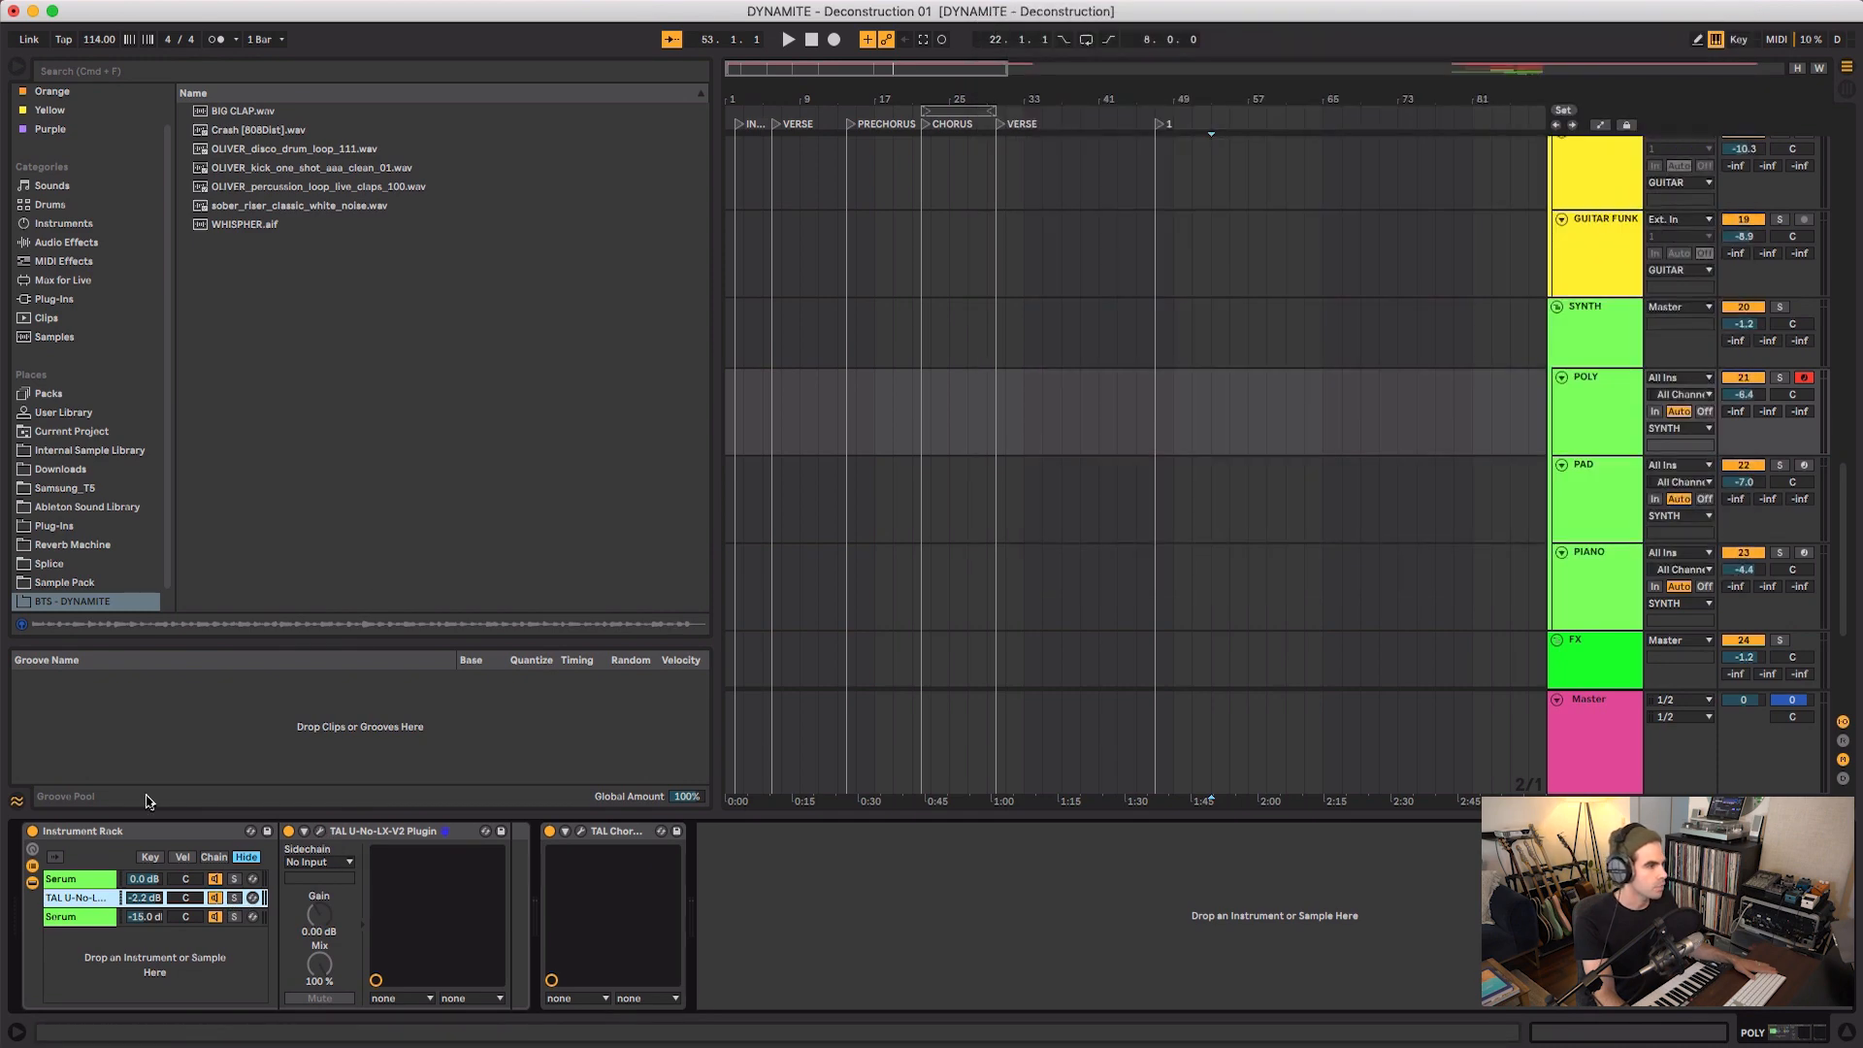
- Open the Serum synth of the rack's first chain and audition the first Serum and TAL U-No-LX chains in solo
left_click(93, 881)
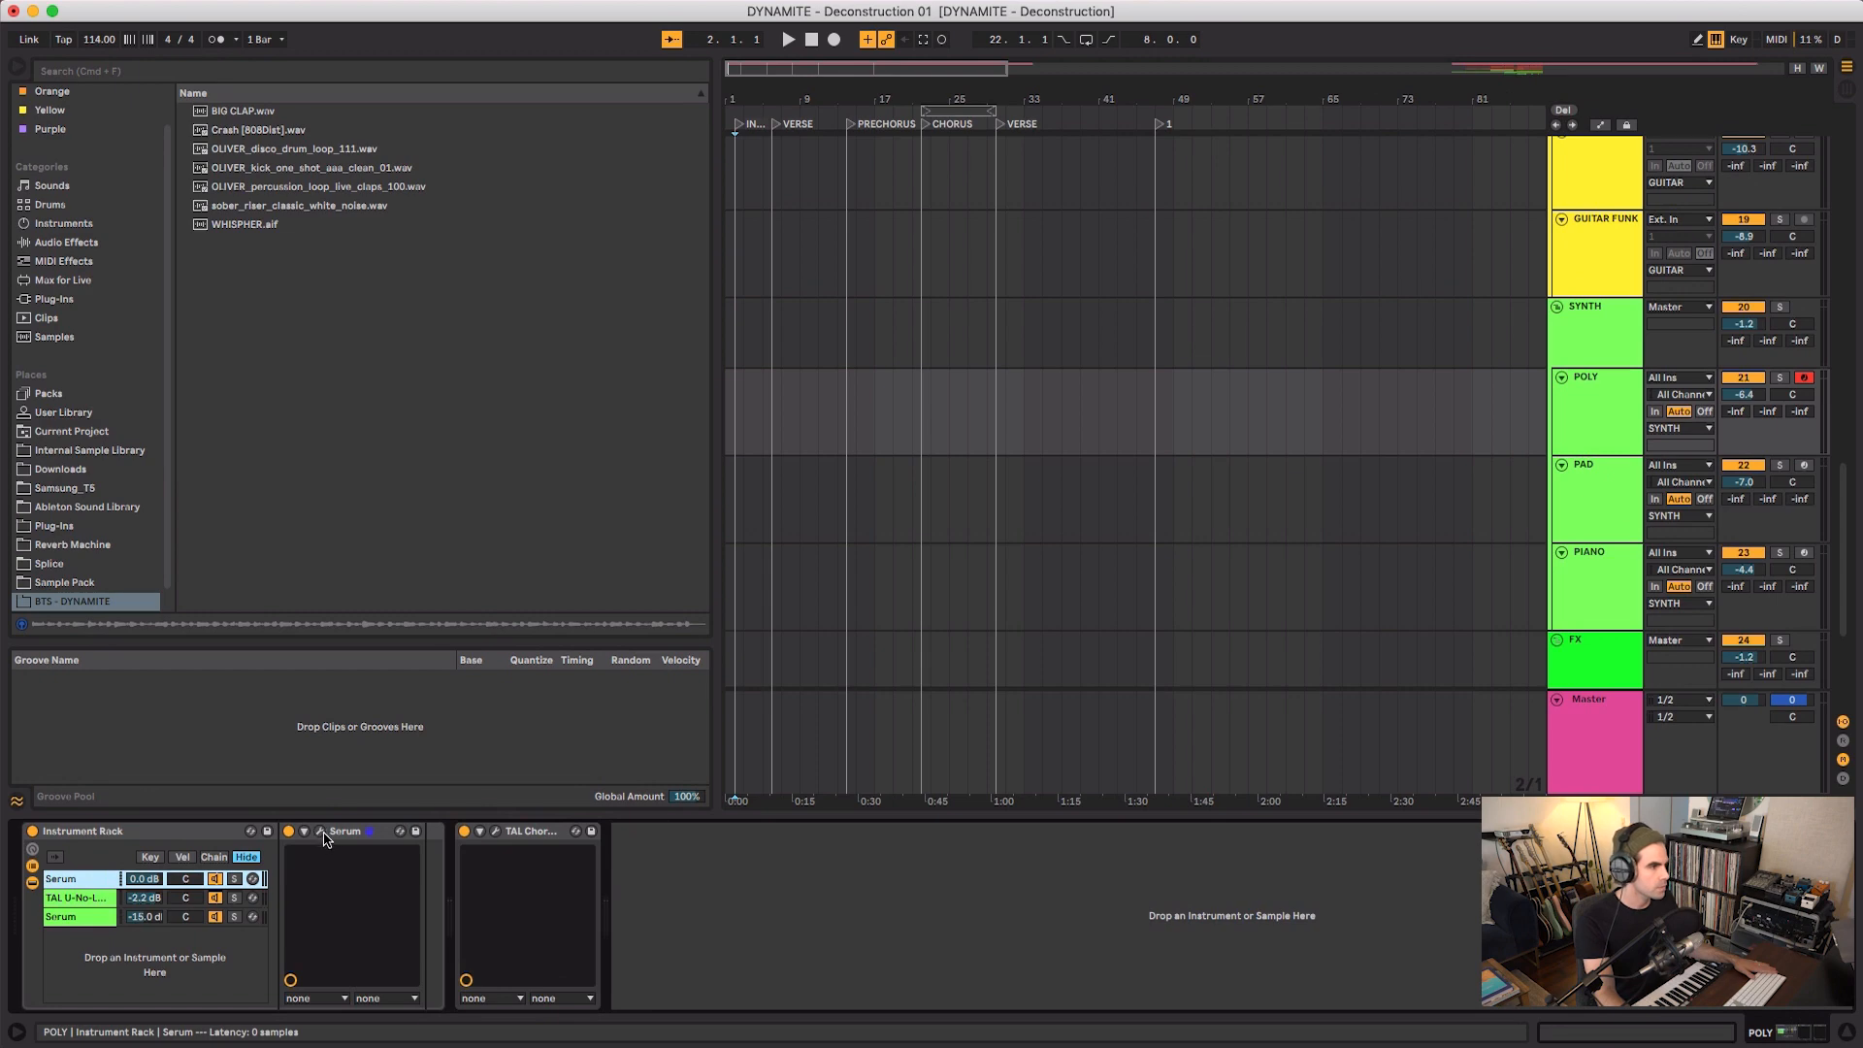
left_click(320, 832)
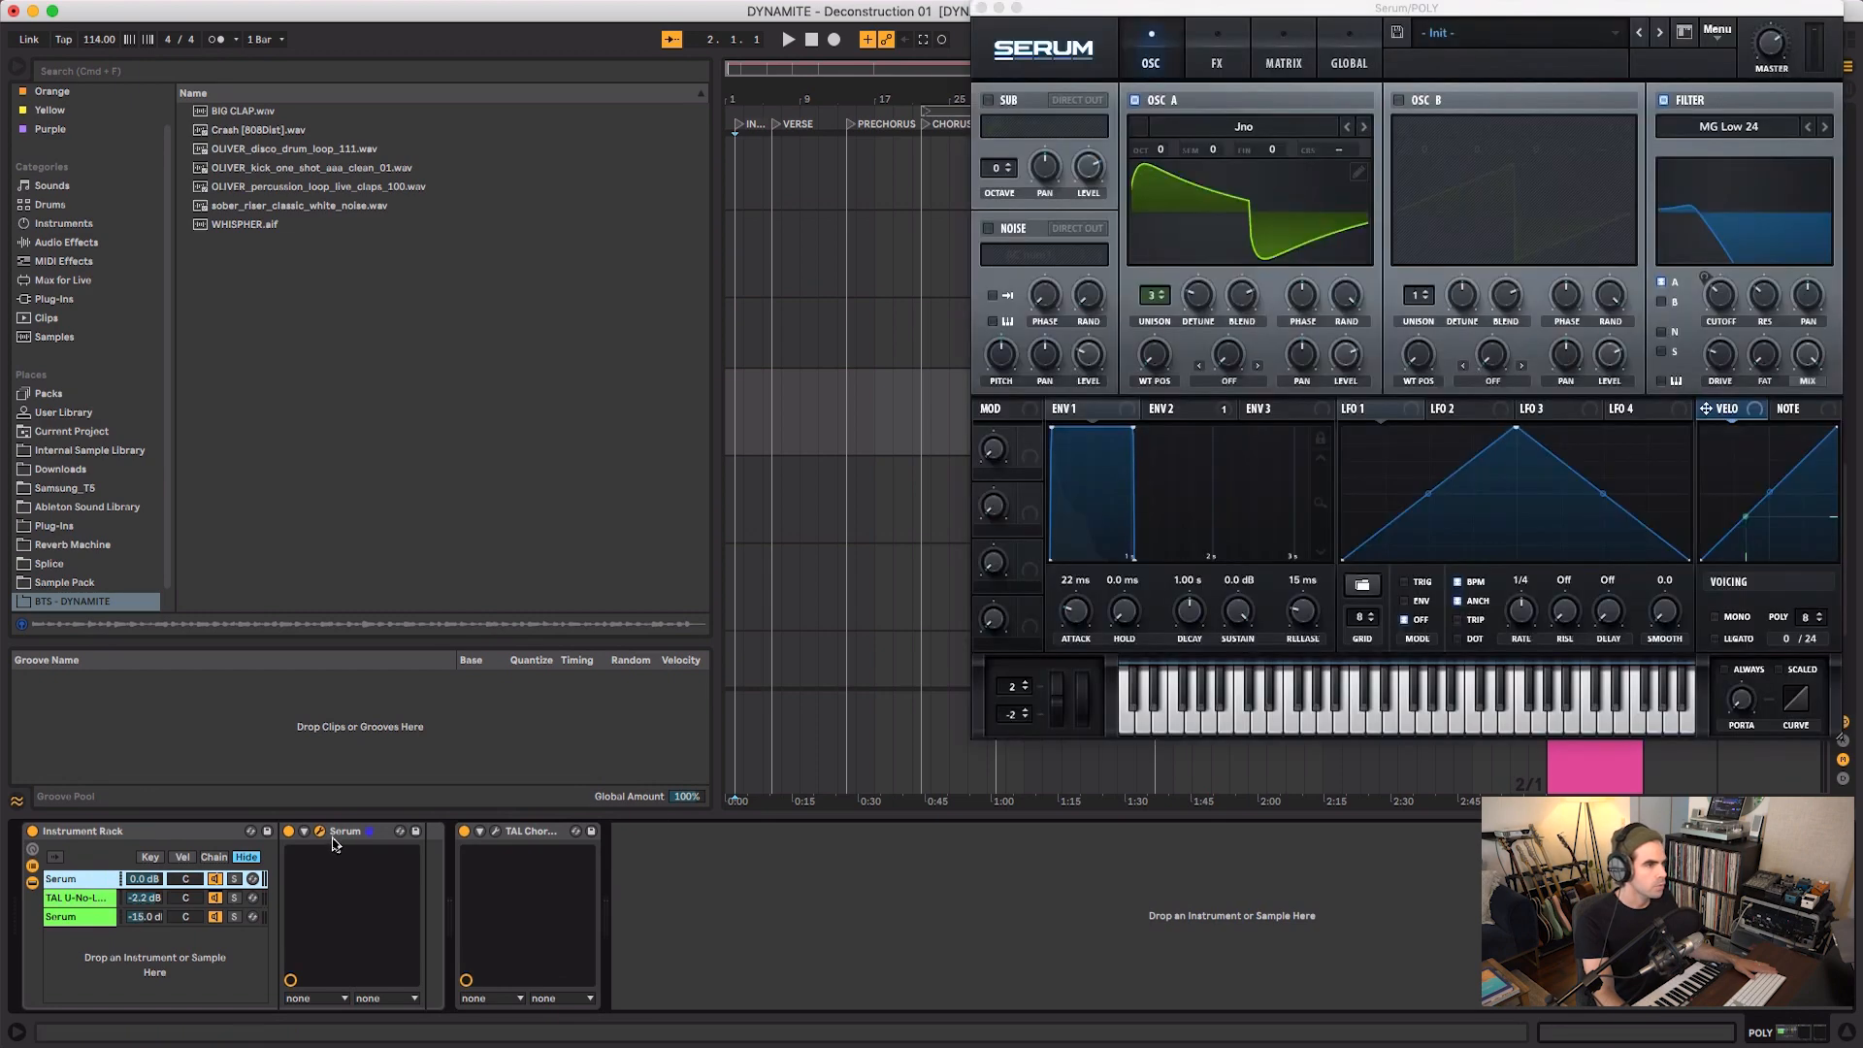
left_click_drag(1213, 9, 1046, 126)
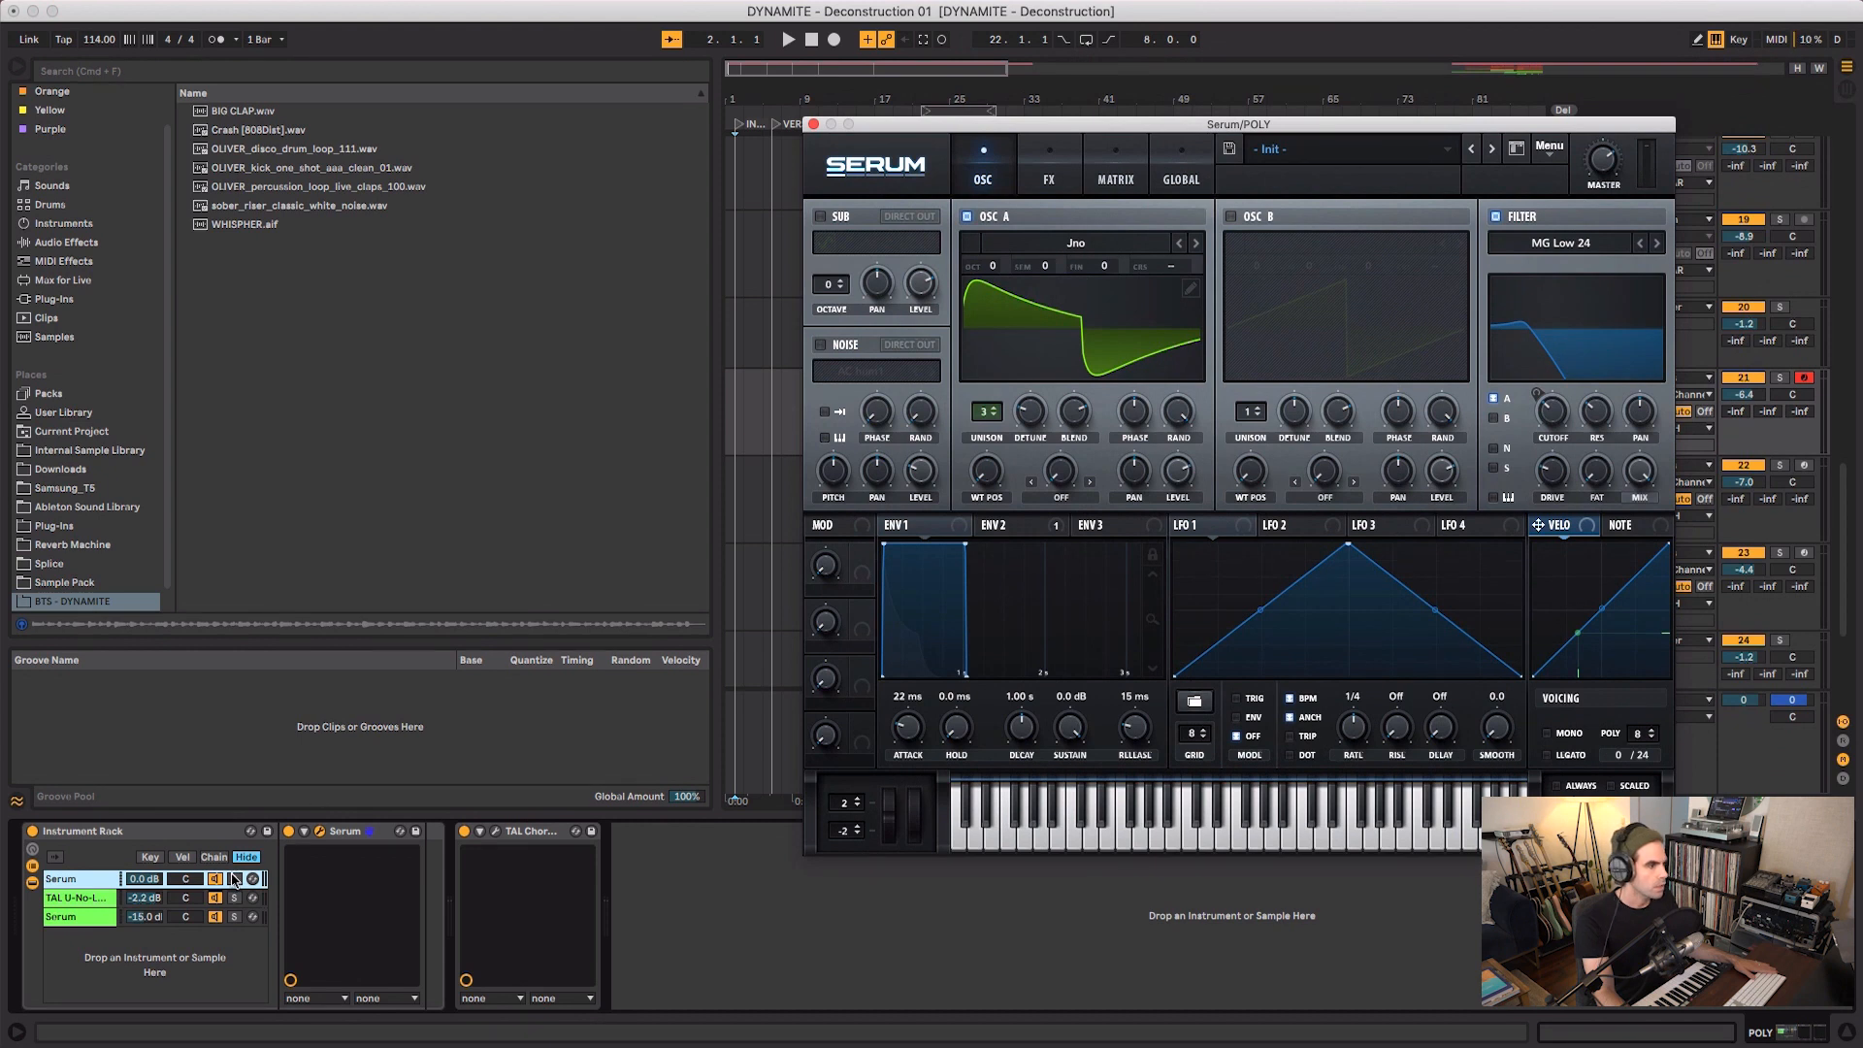
left_click(234, 879)
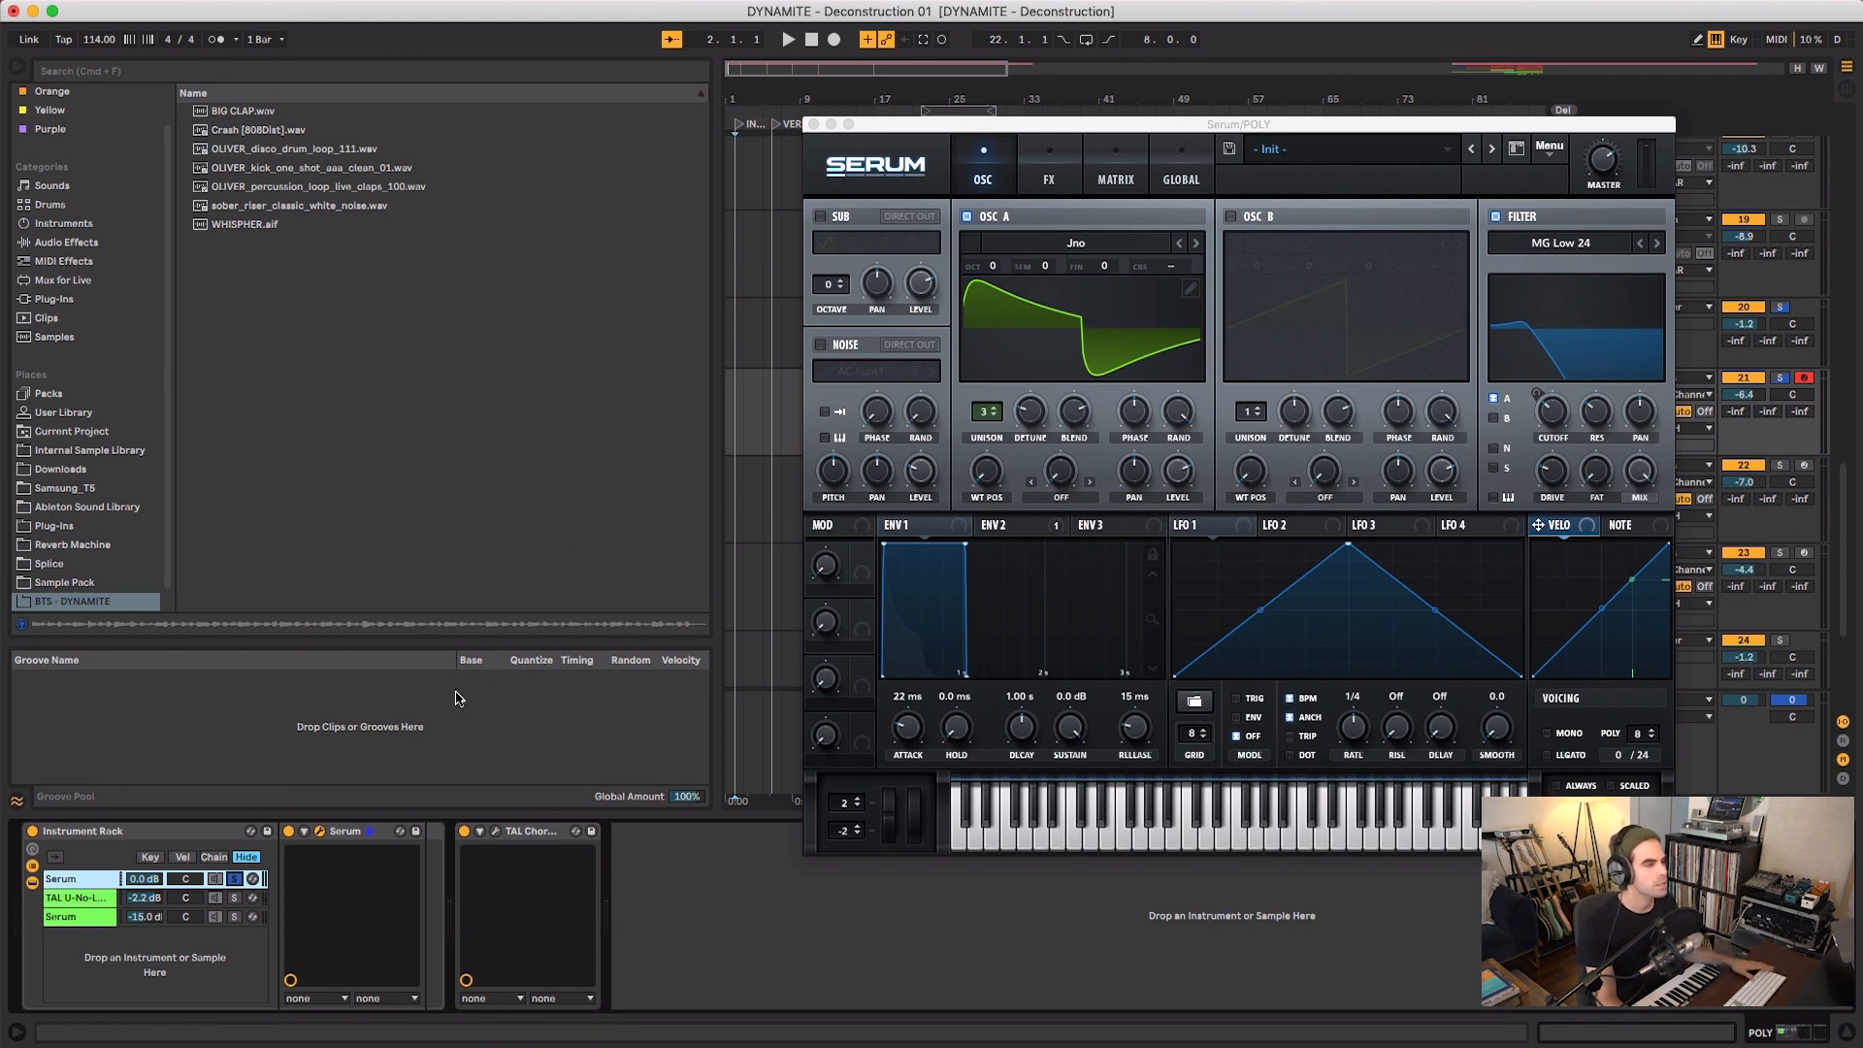
left_click(239, 901)
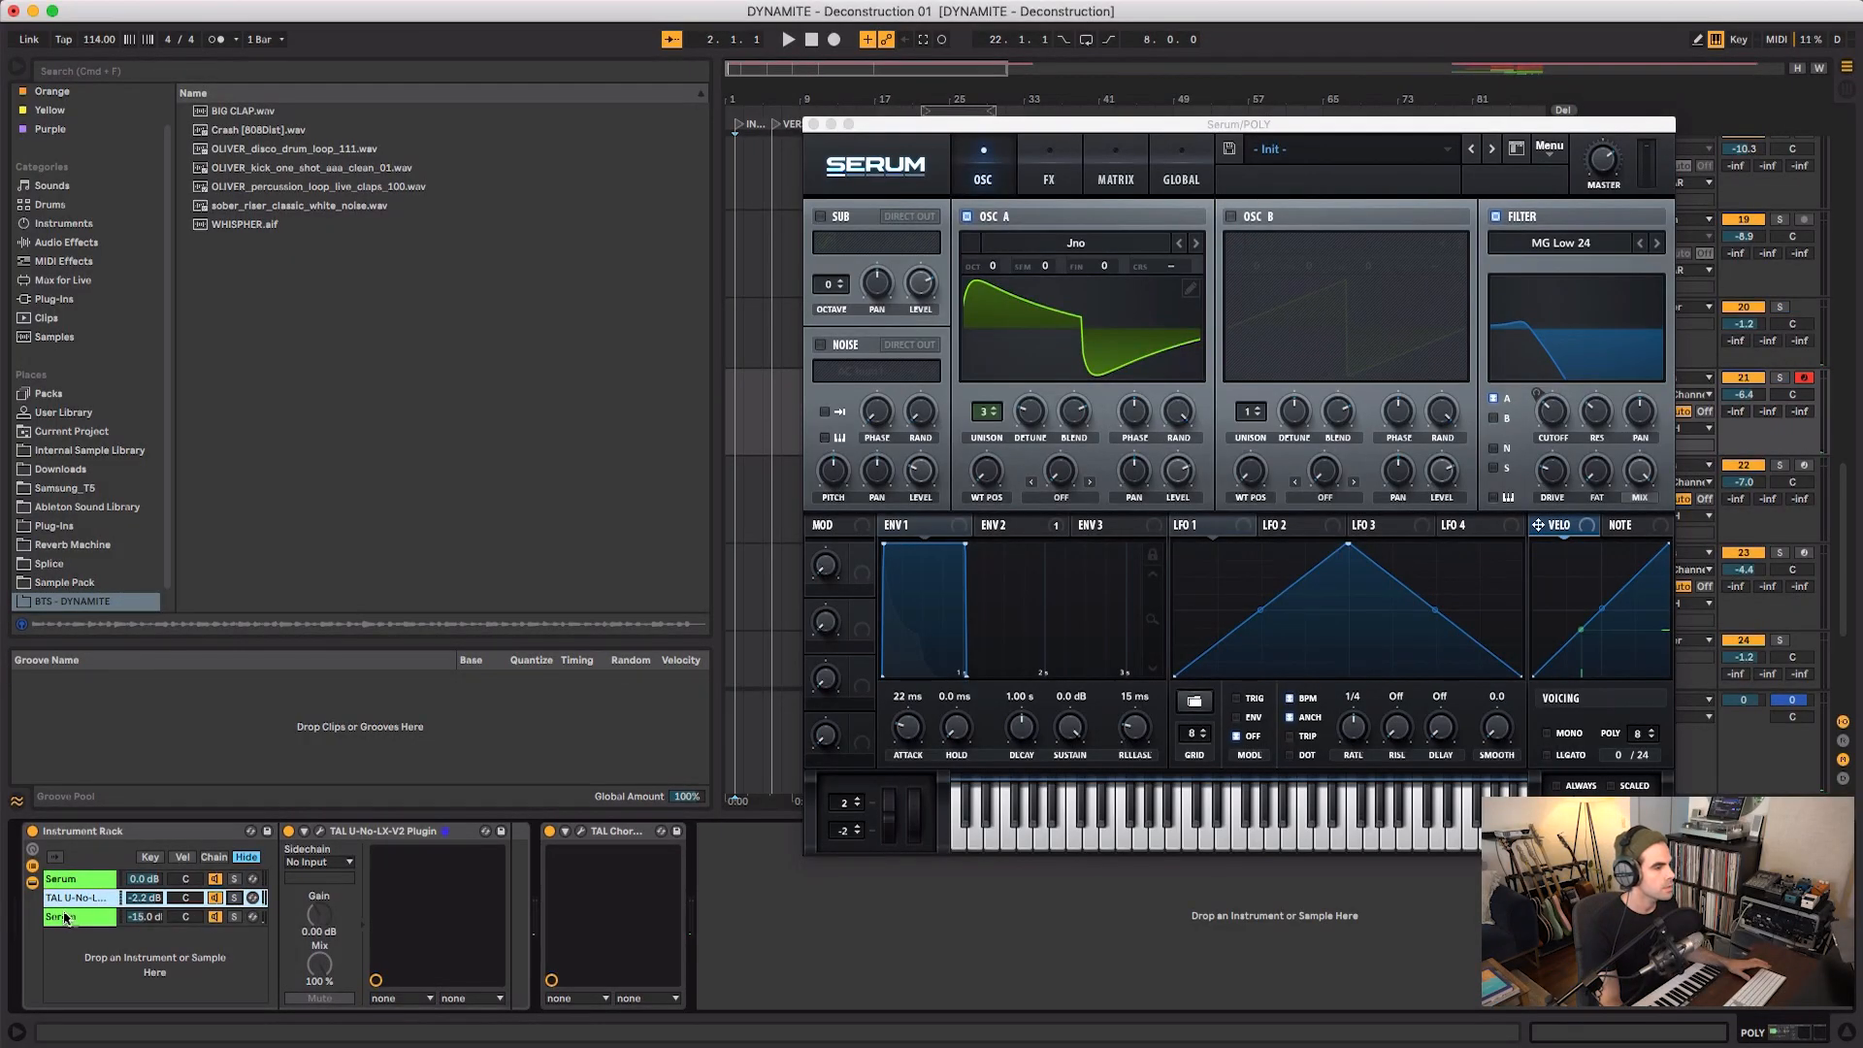
- Open the Serum synth of the rack's third chain and audition that chain in solo
left_click(65, 918)
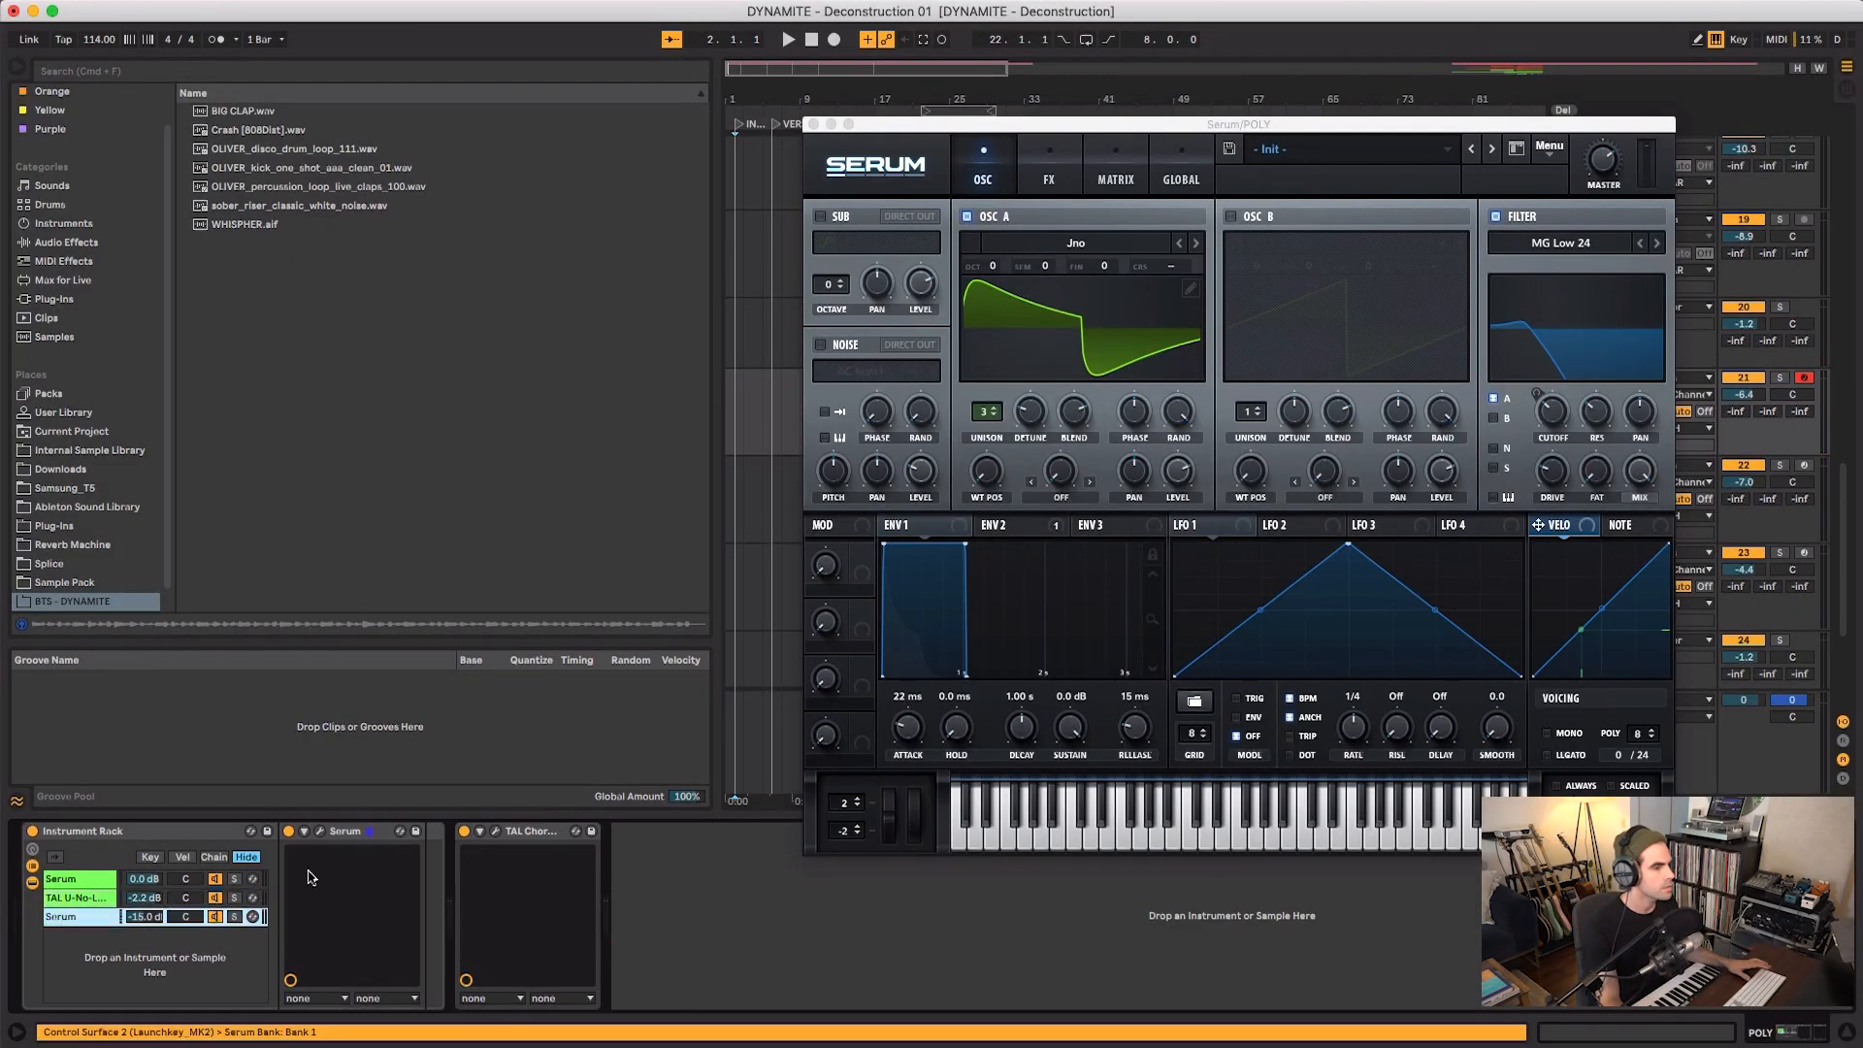
left_click(320, 832)
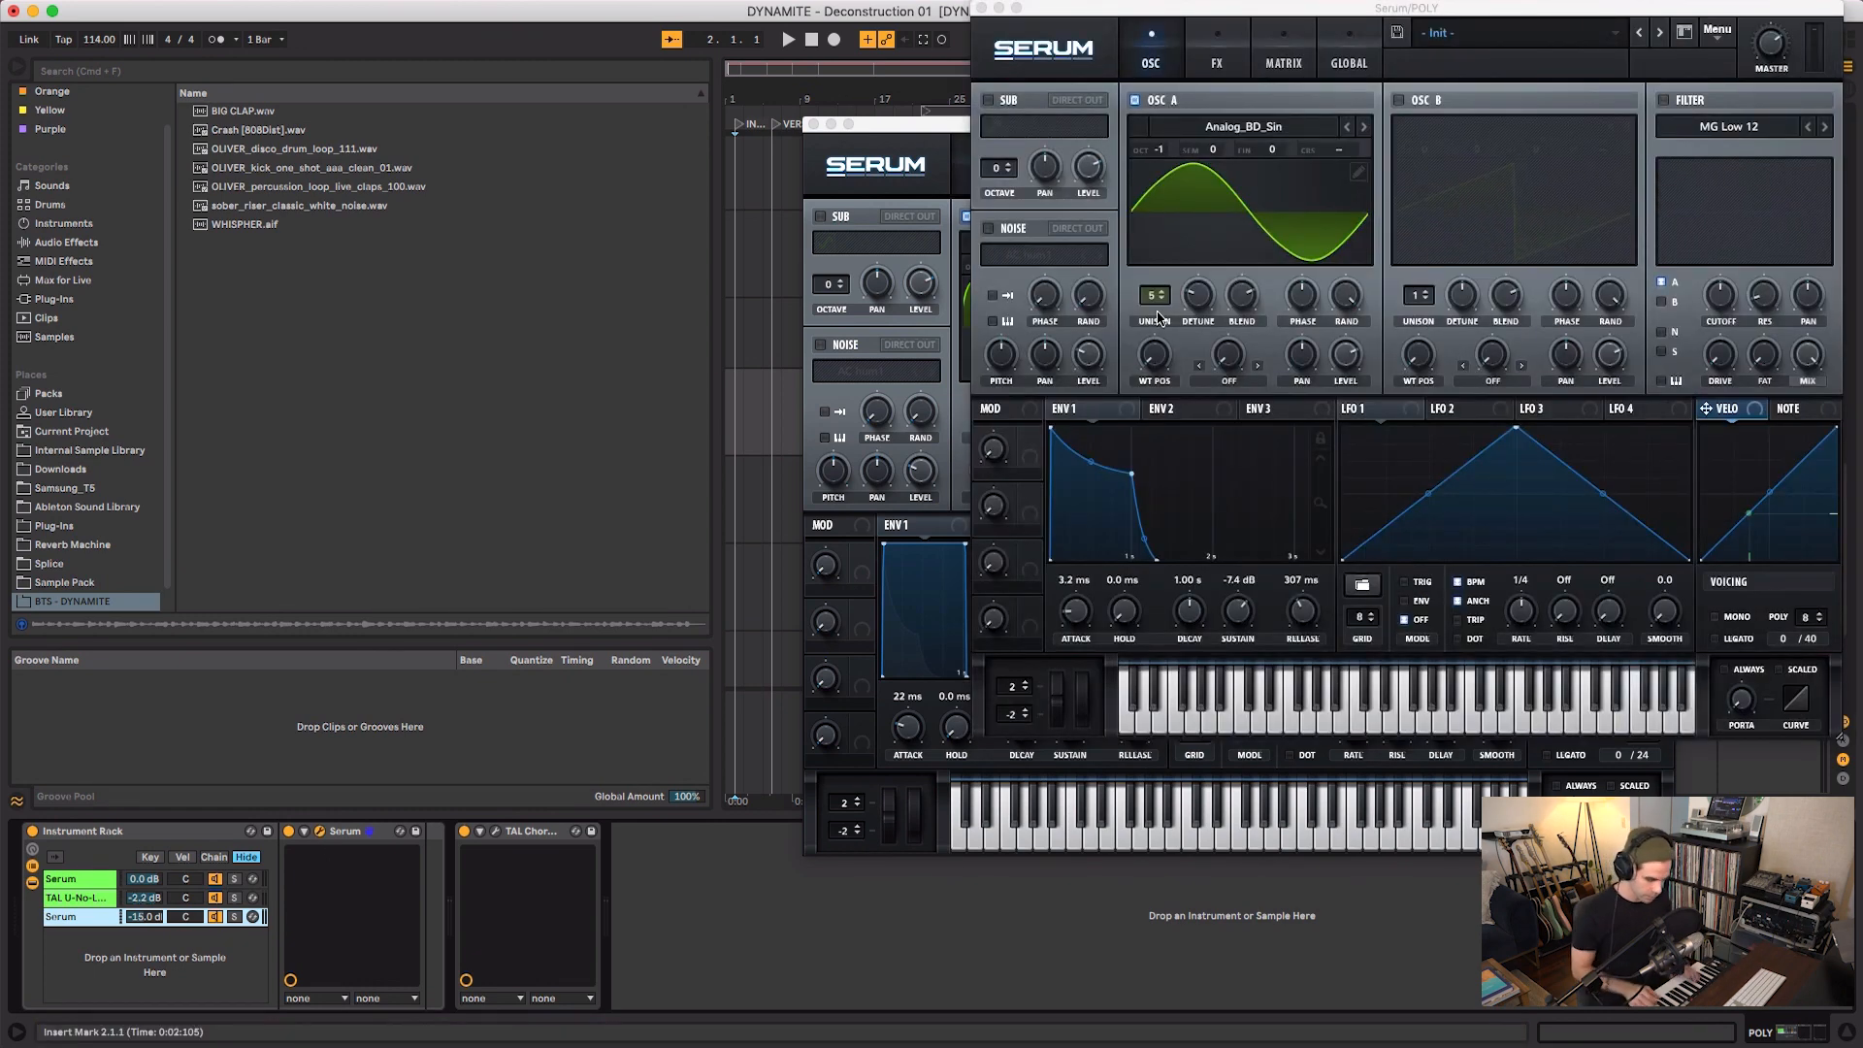
left_click(234, 917)
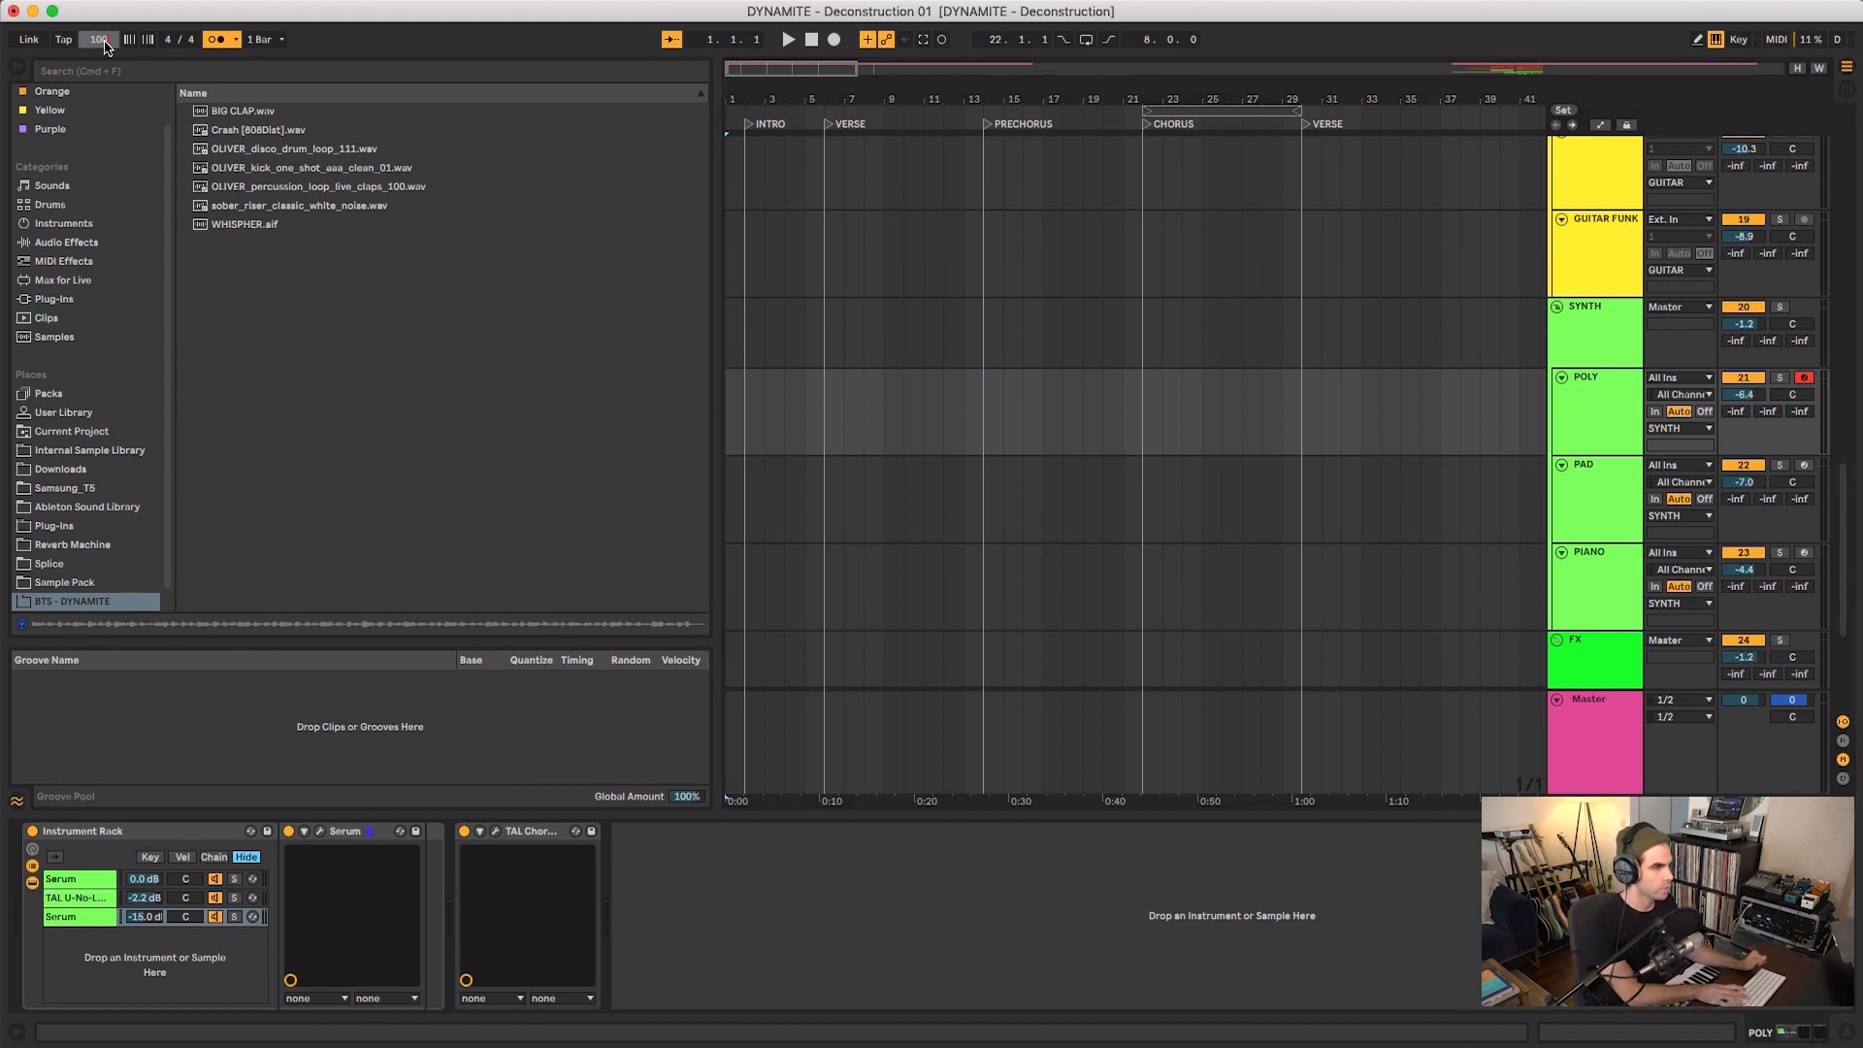
- Set the tempo to 100 BPM, record the intro chords on the POLY track and trim the clip's start to bar 2
key("Return")
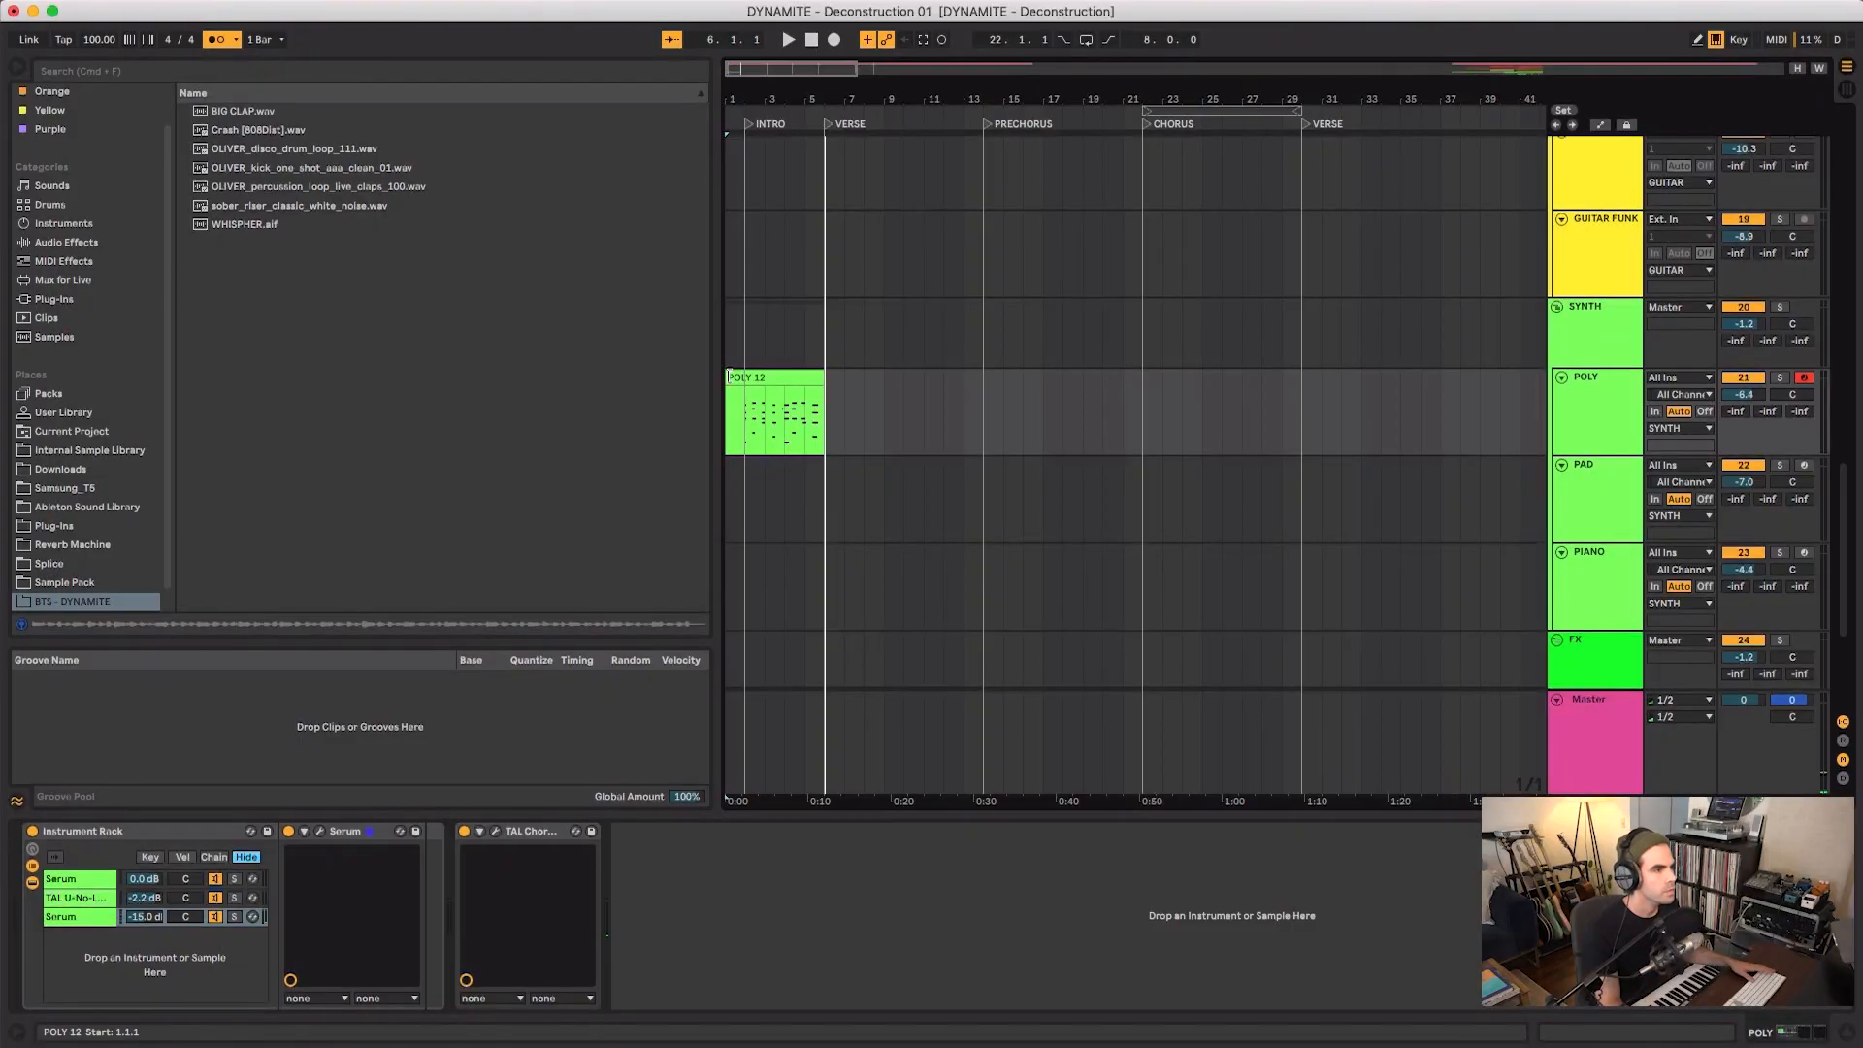
mouse_move(728, 376)
left_mouse_down()
mouse_move(763, 376)
mouse_move(745, 376)
left_mouse_up()
- Quantize the notes in the POLY intro clip to 1/16 at 100 %, adjusting note starts and ends
double_click(766, 375)
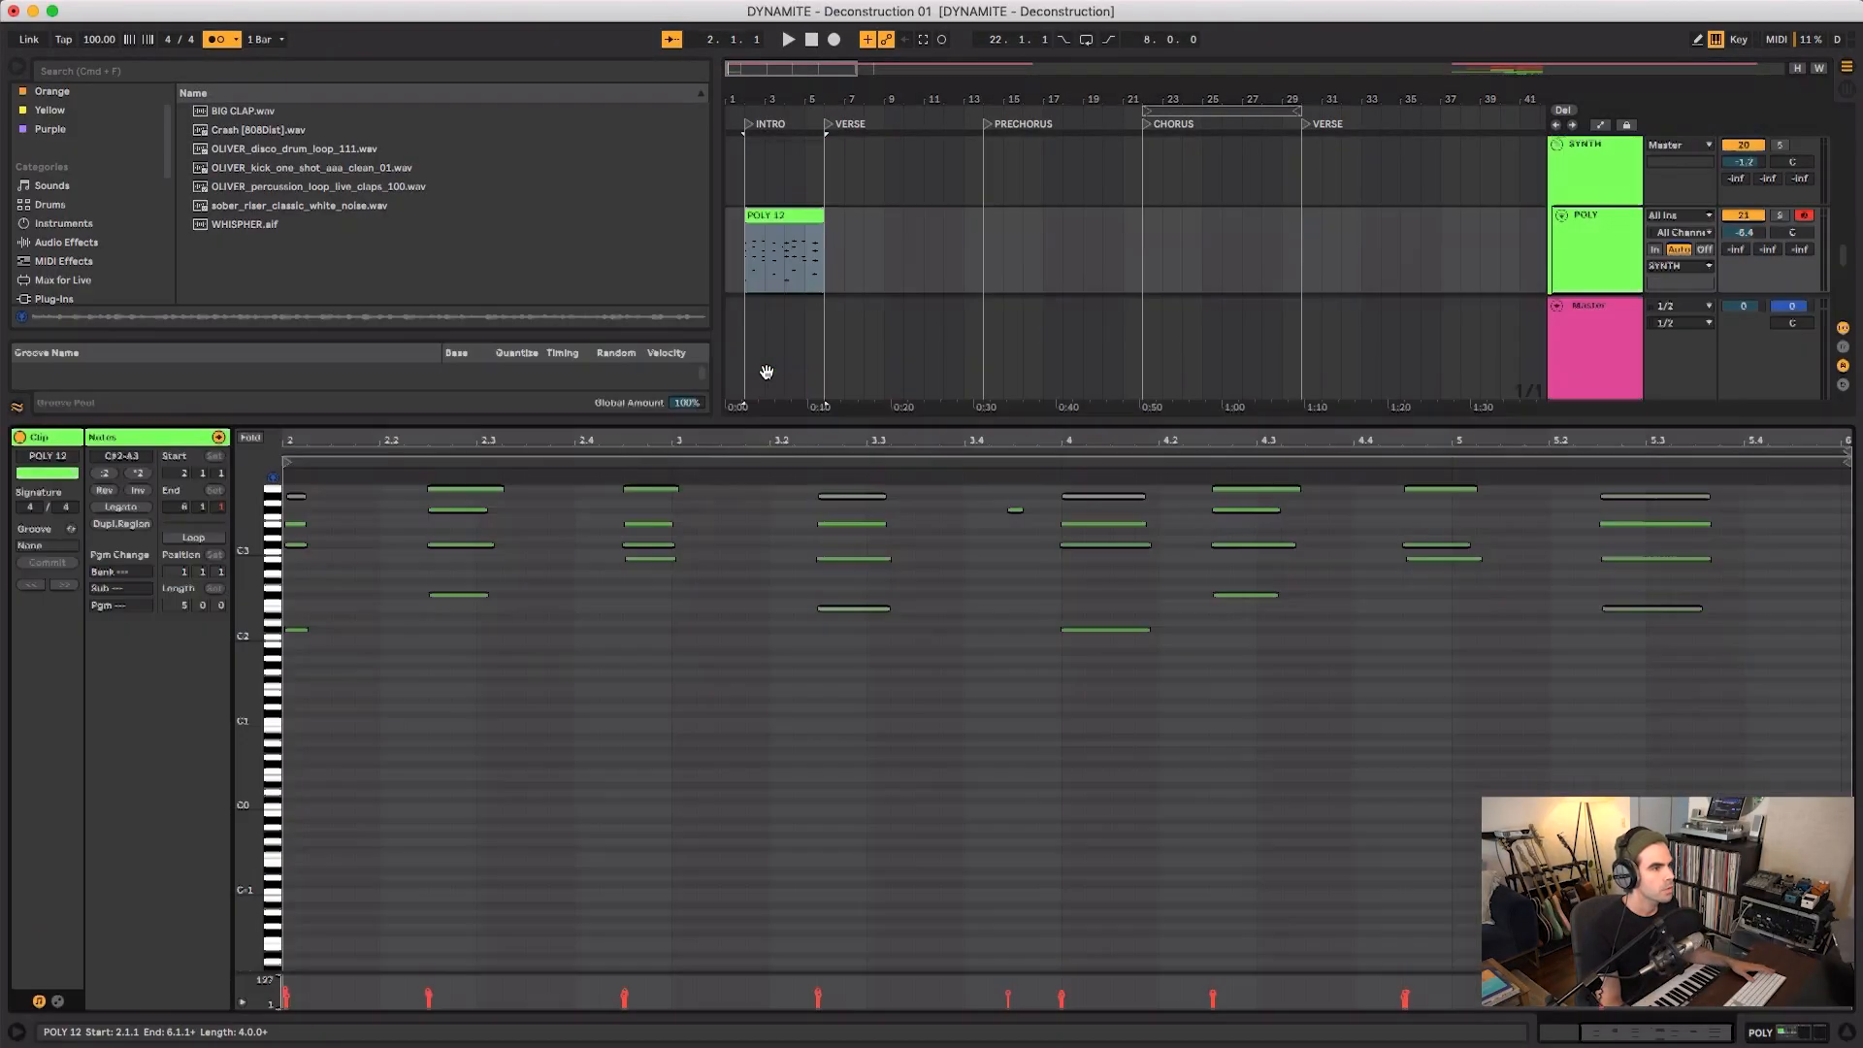
left_click(527, 742)
key("super+shift+u")
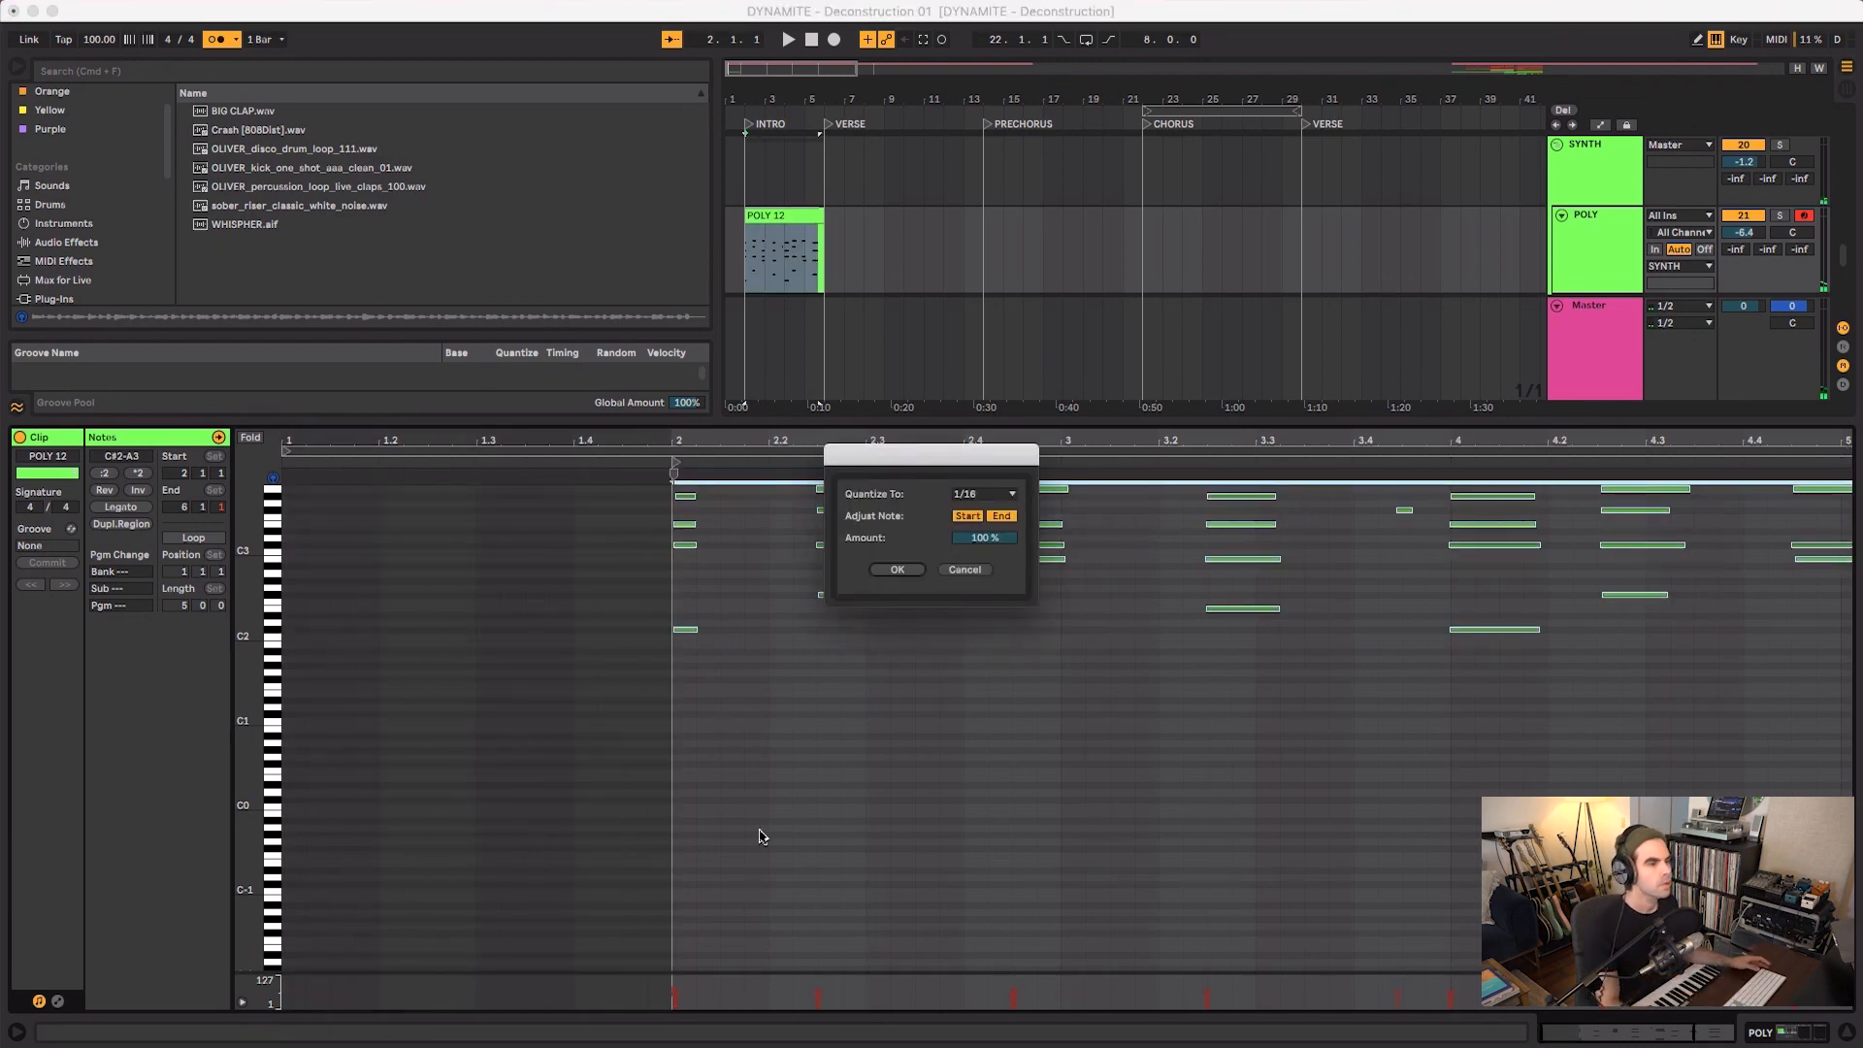
left_click(896, 571)
key("super+a")
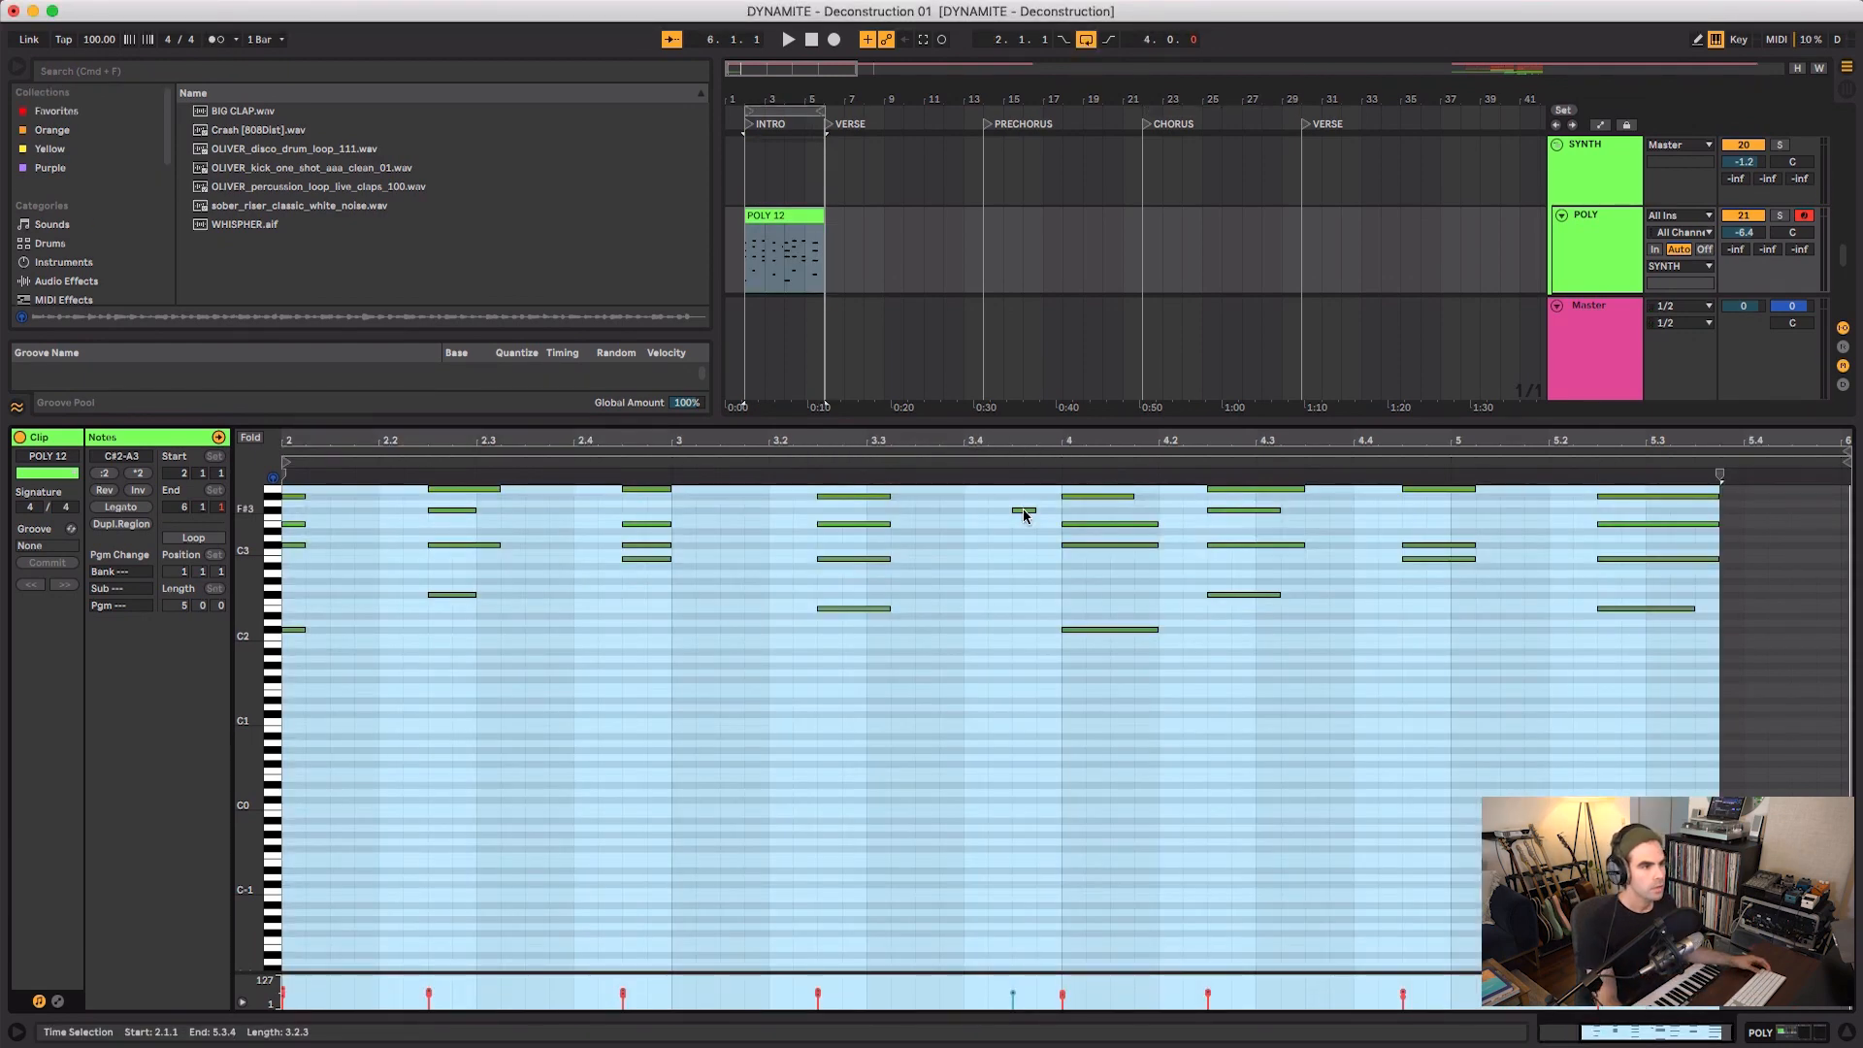
- Copy the short F#3 note just before bar 4 to the end of the clip at 5.4
left_click_drag(965, 514, 1053, 506)
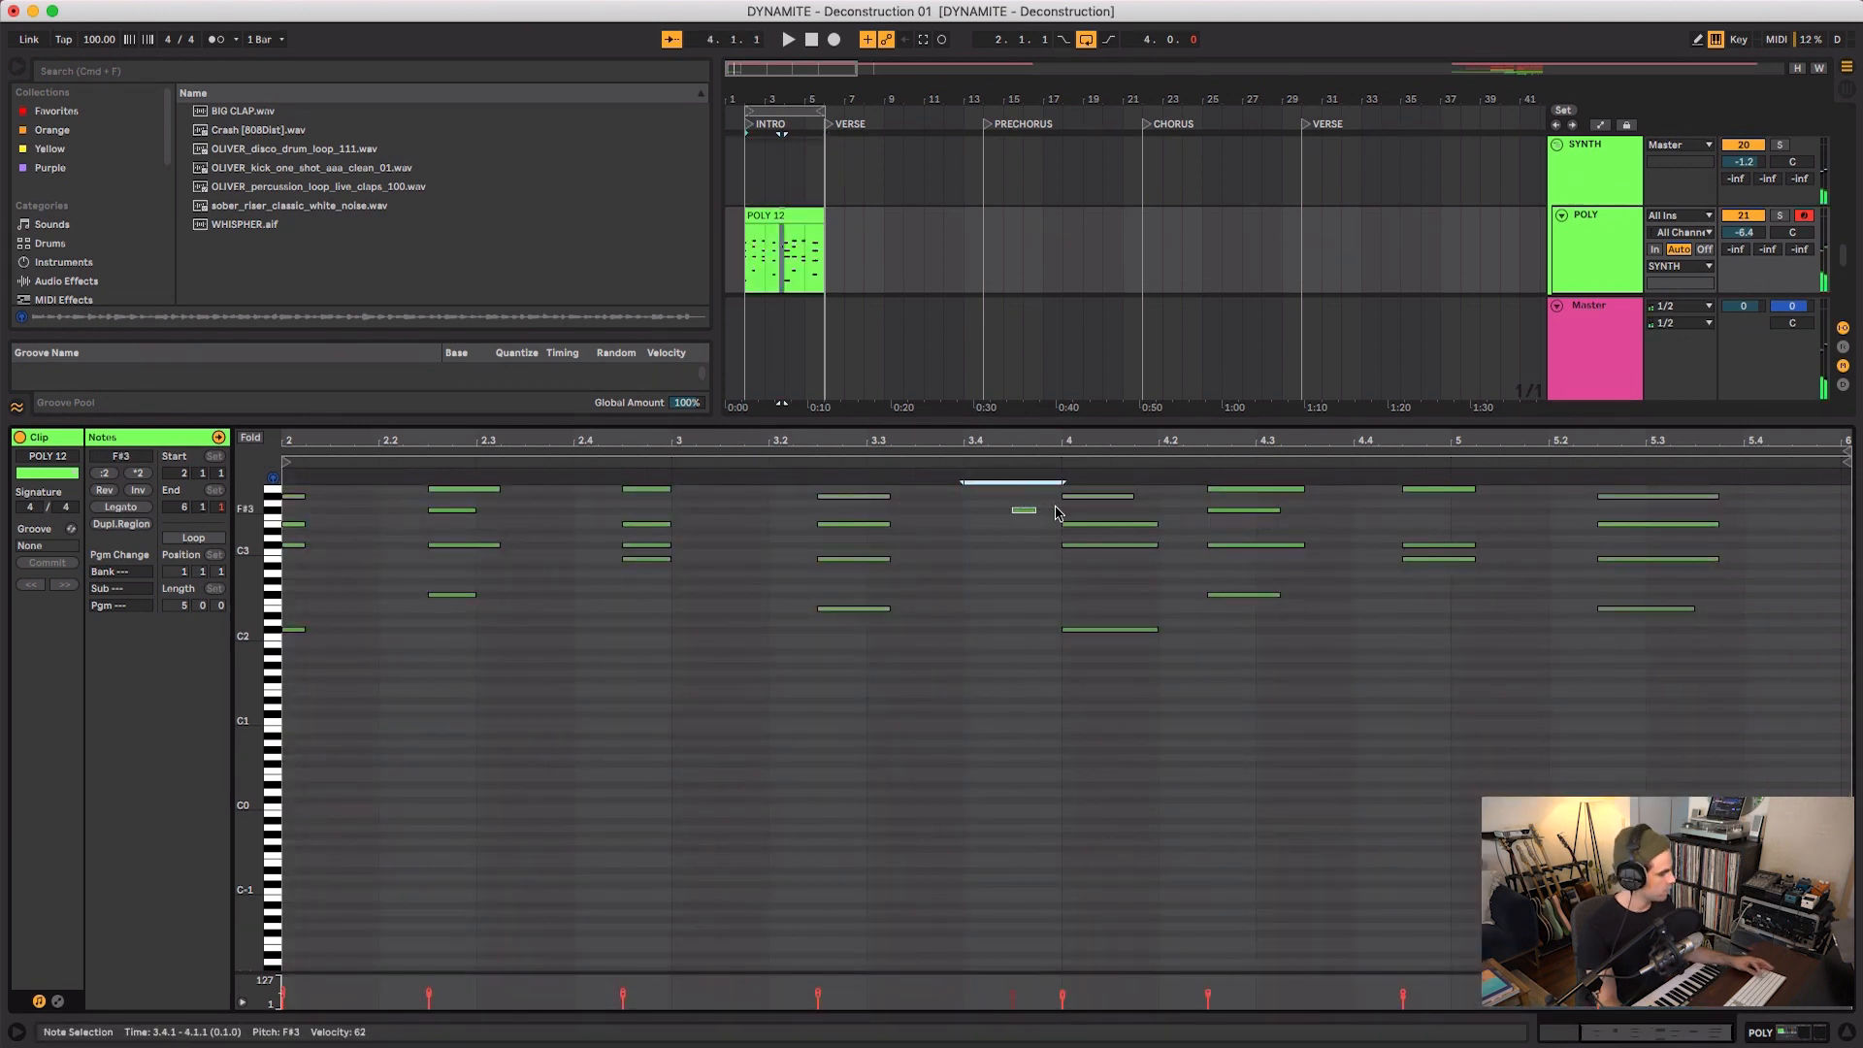
left_click(1744, 523)
key("super+v")
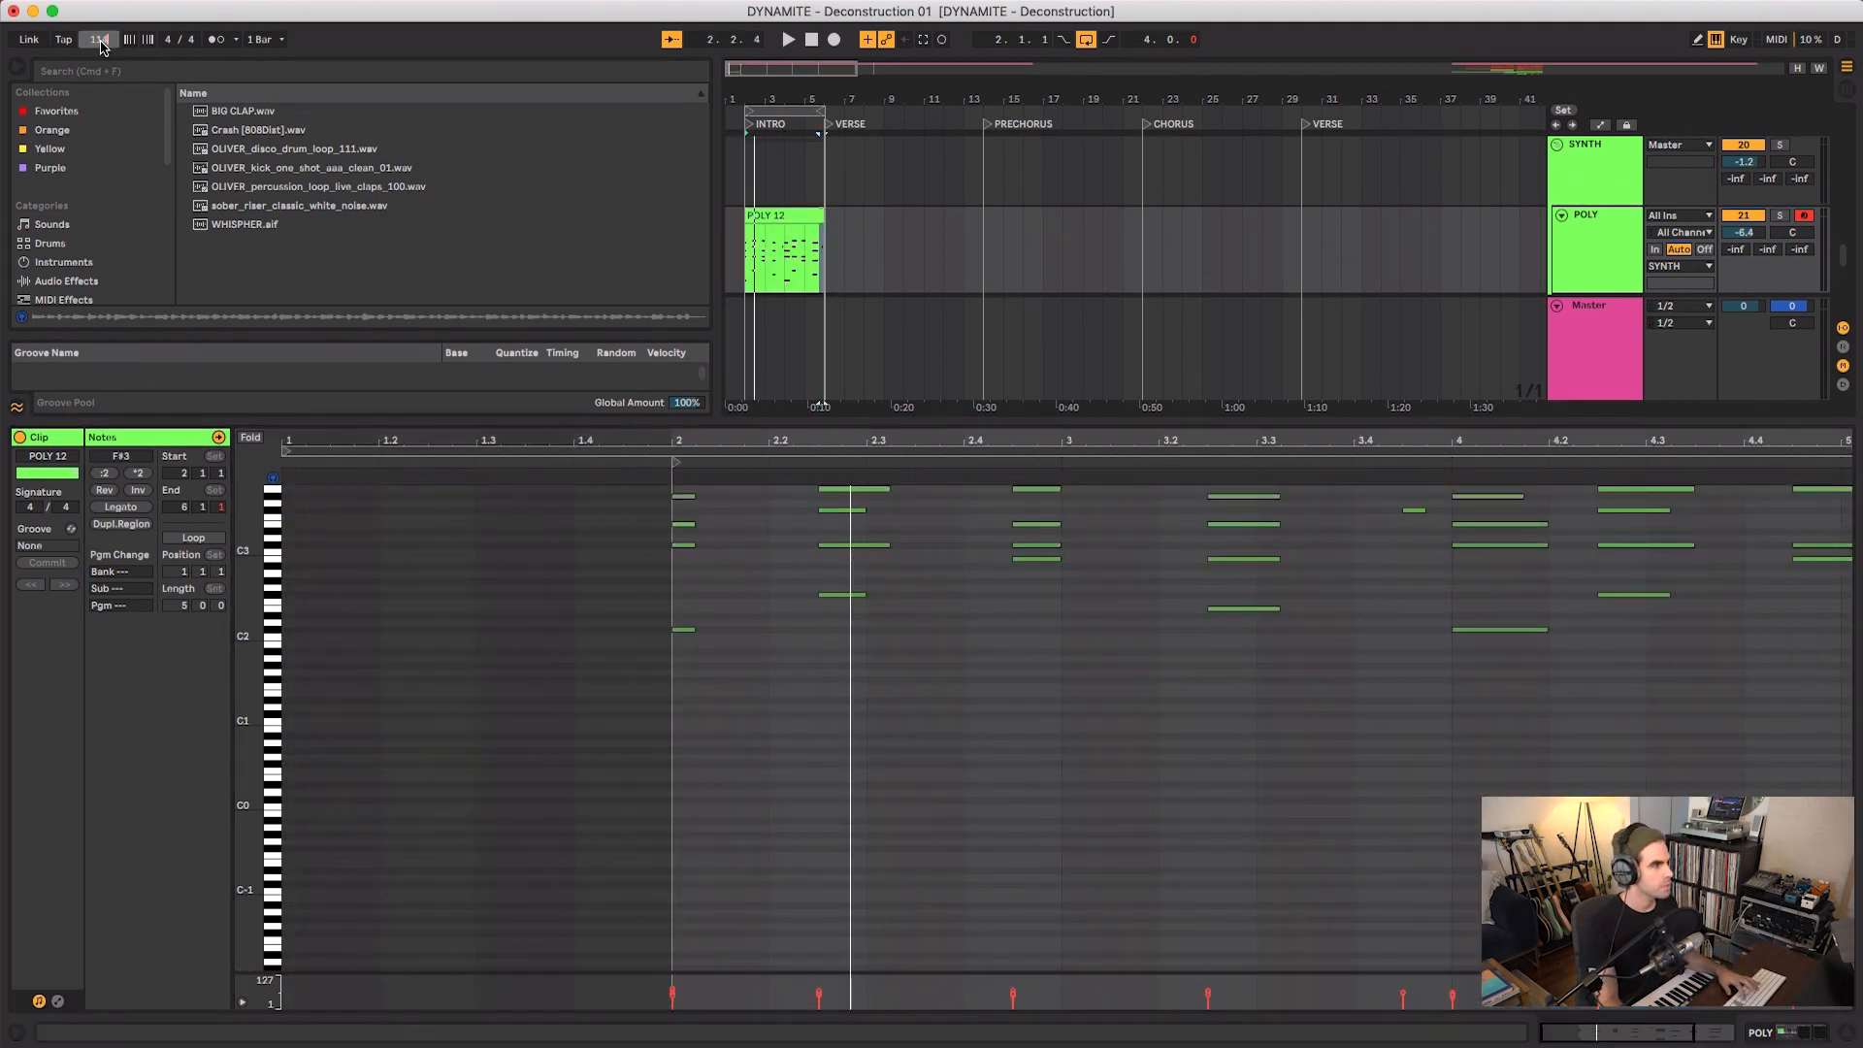
- Set the tempo to 114 BPM and play back the POLY intro clip
key("Return")
key("space")
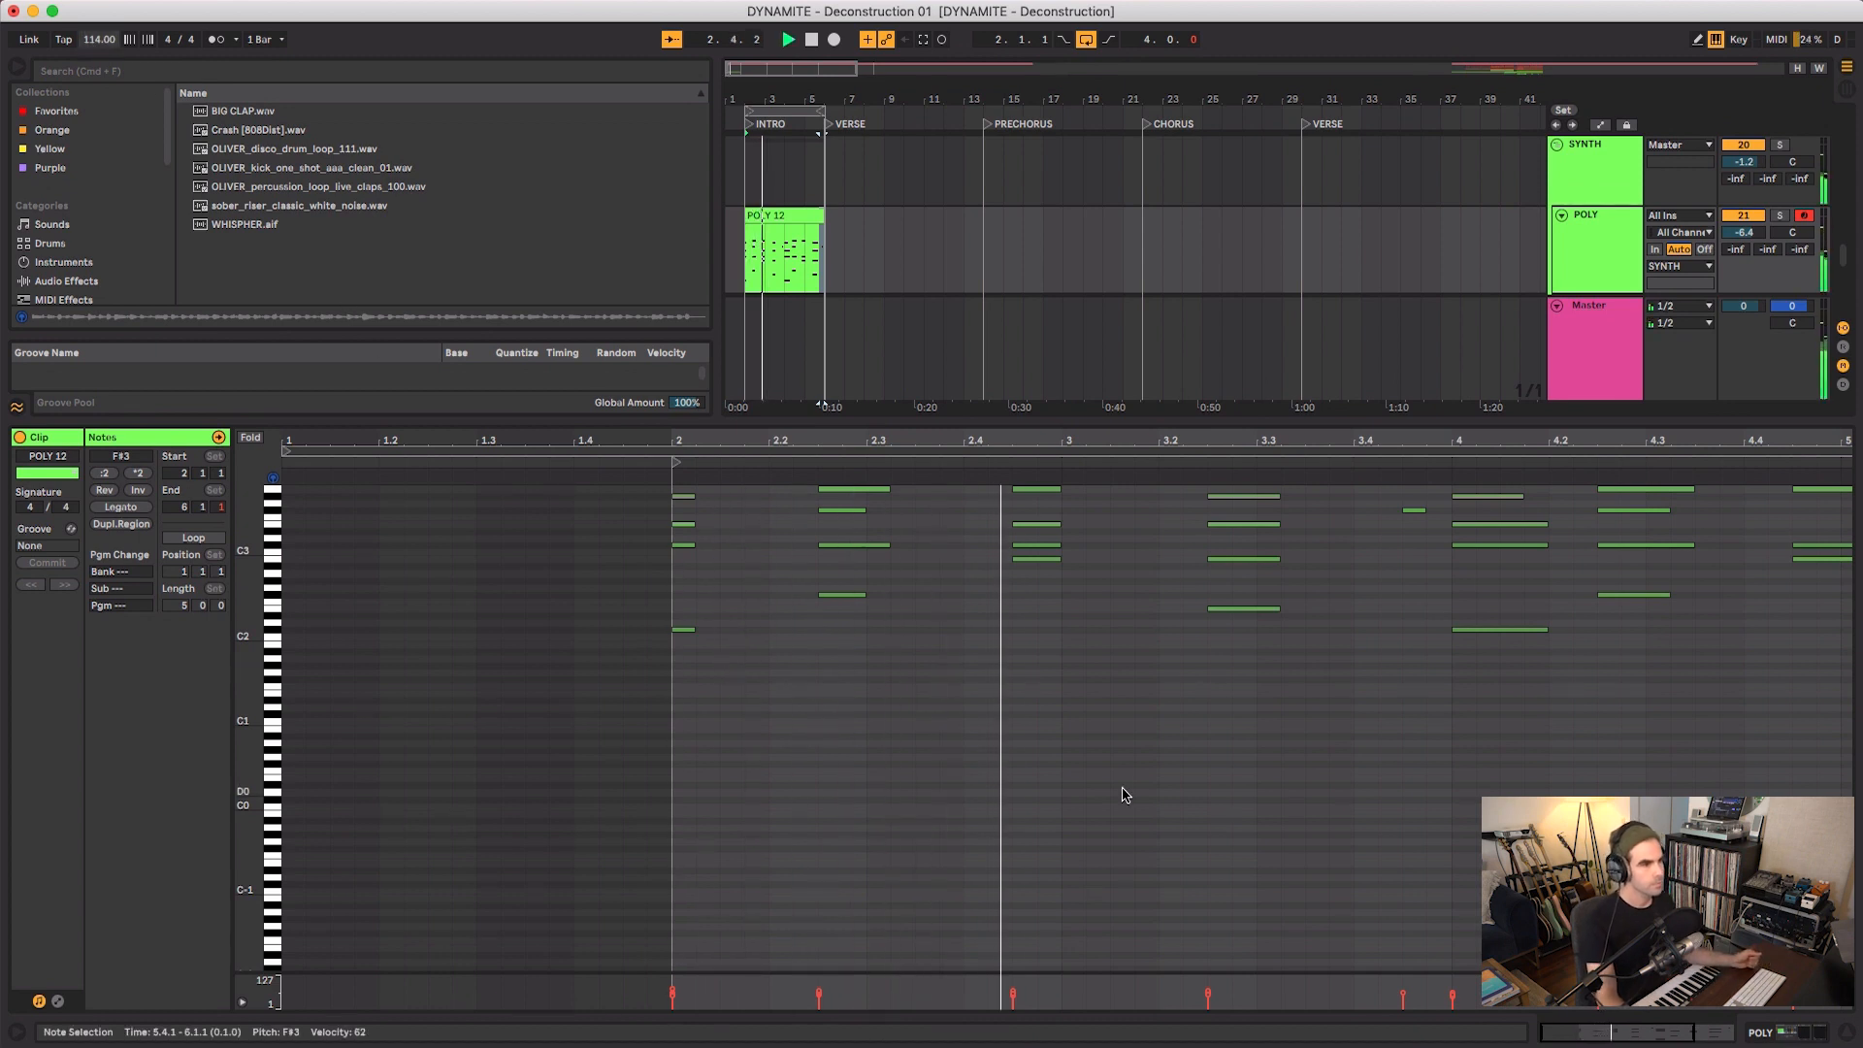
scroll(1122, 790, "up", 5)
scroll(1123, 790, "down", 2)
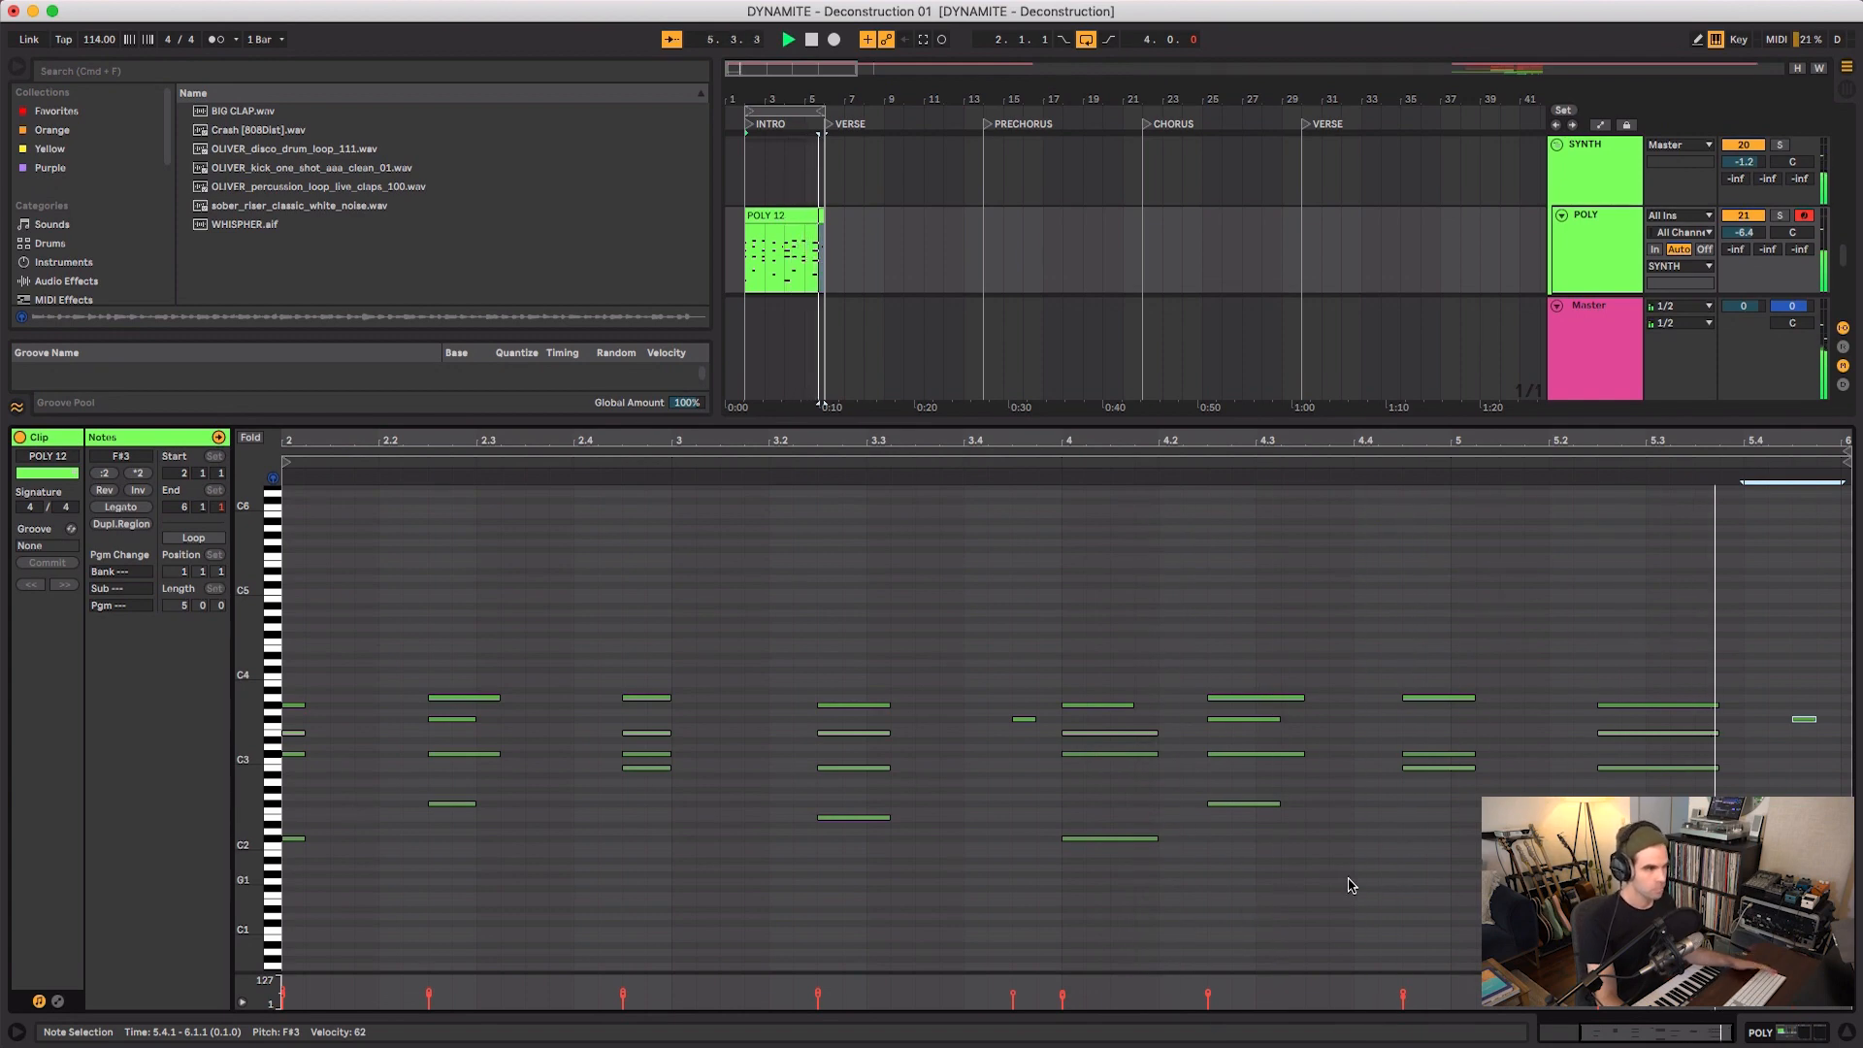
key("space")
- Shorten the POLY intro clip to end at bar 4 and duplicate it to fill the intro up to bar 6
left_click_drag(824, 223, 786, 223)
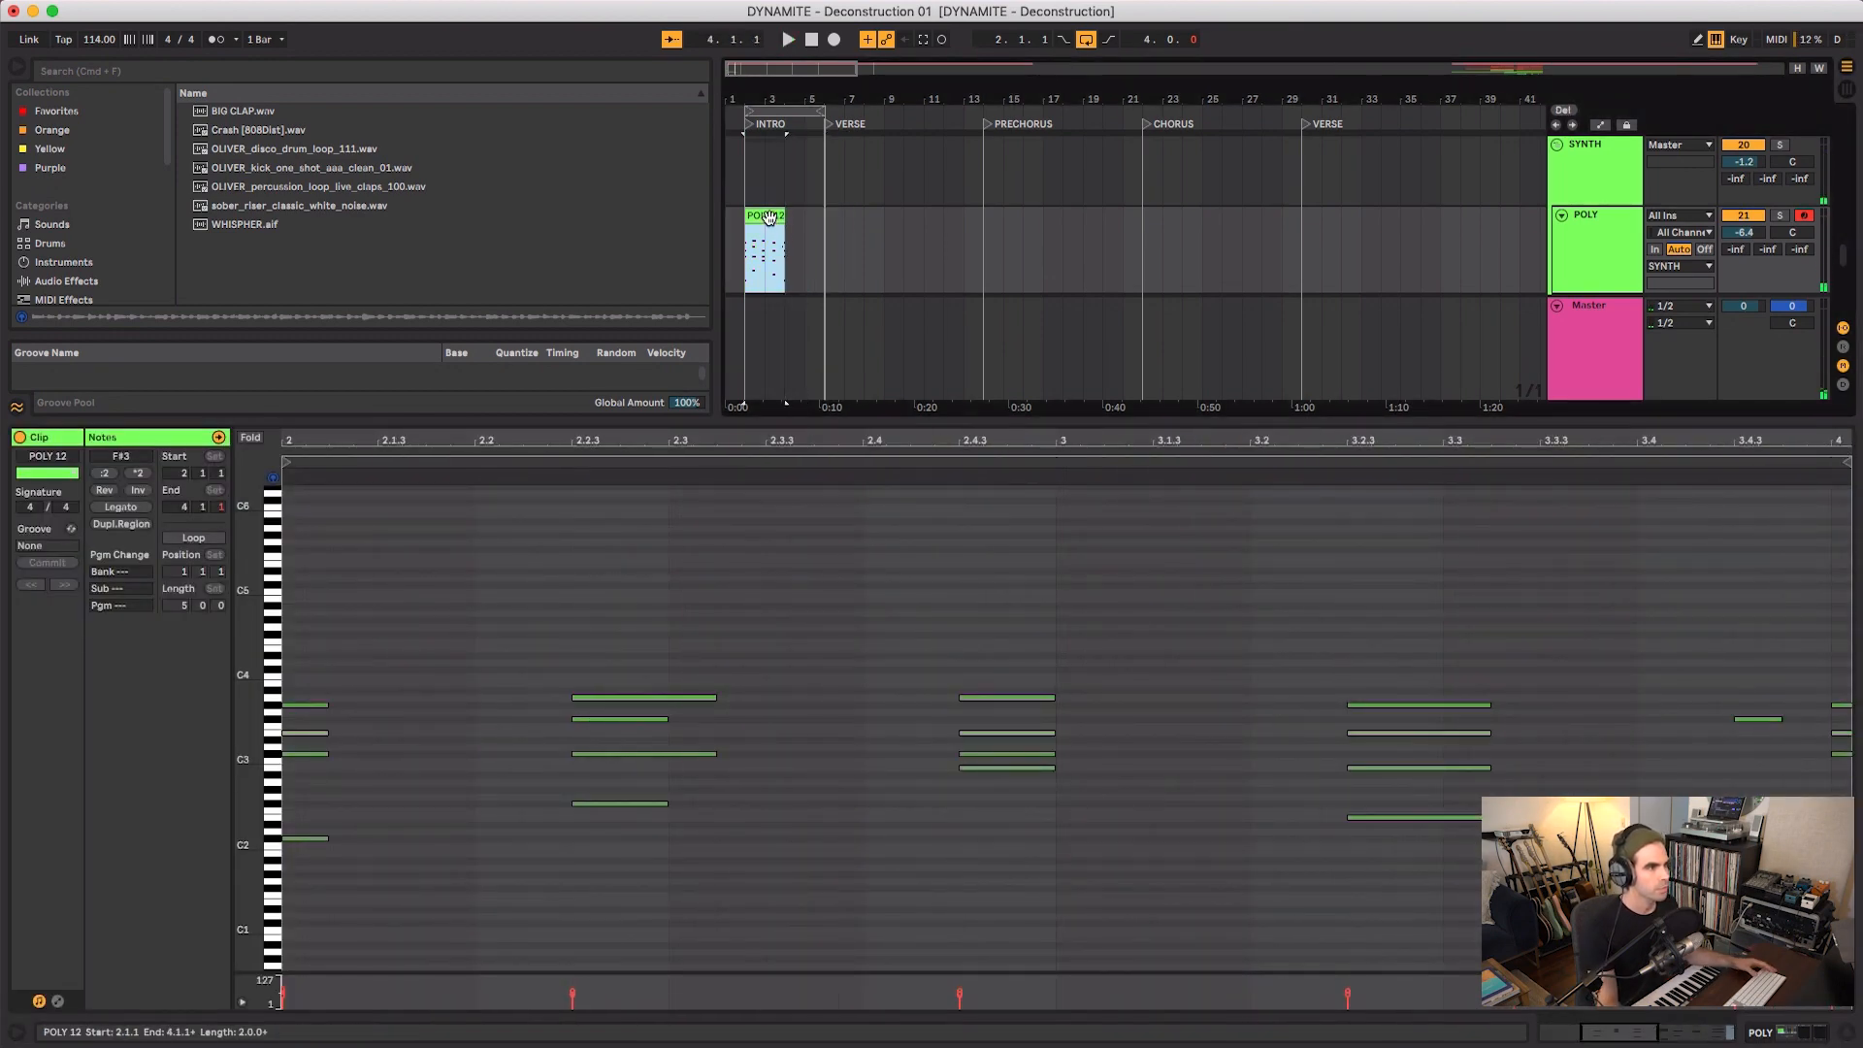
key("super+d")
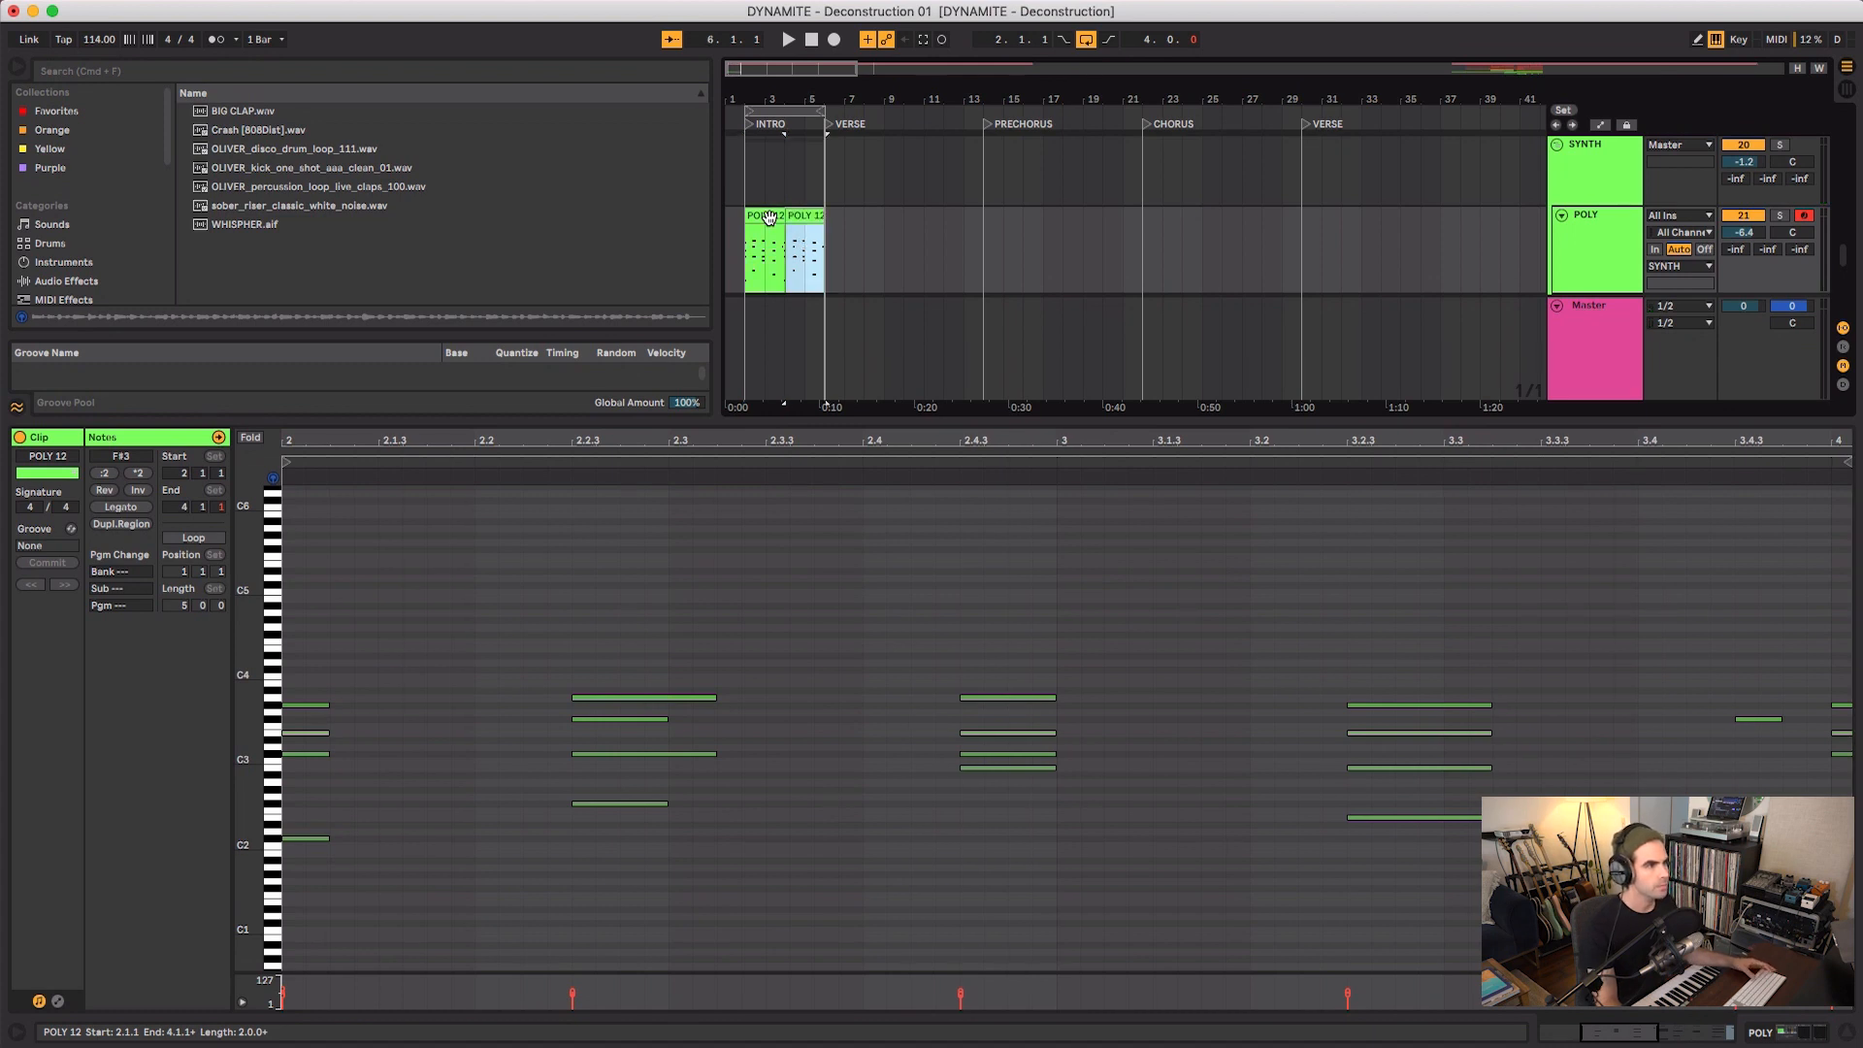
- Set the tempo to 100 BPM and record an eight-bar POLY part for the verse starting at bar 6
left_click_drag(1313, 210, 1291, 211)
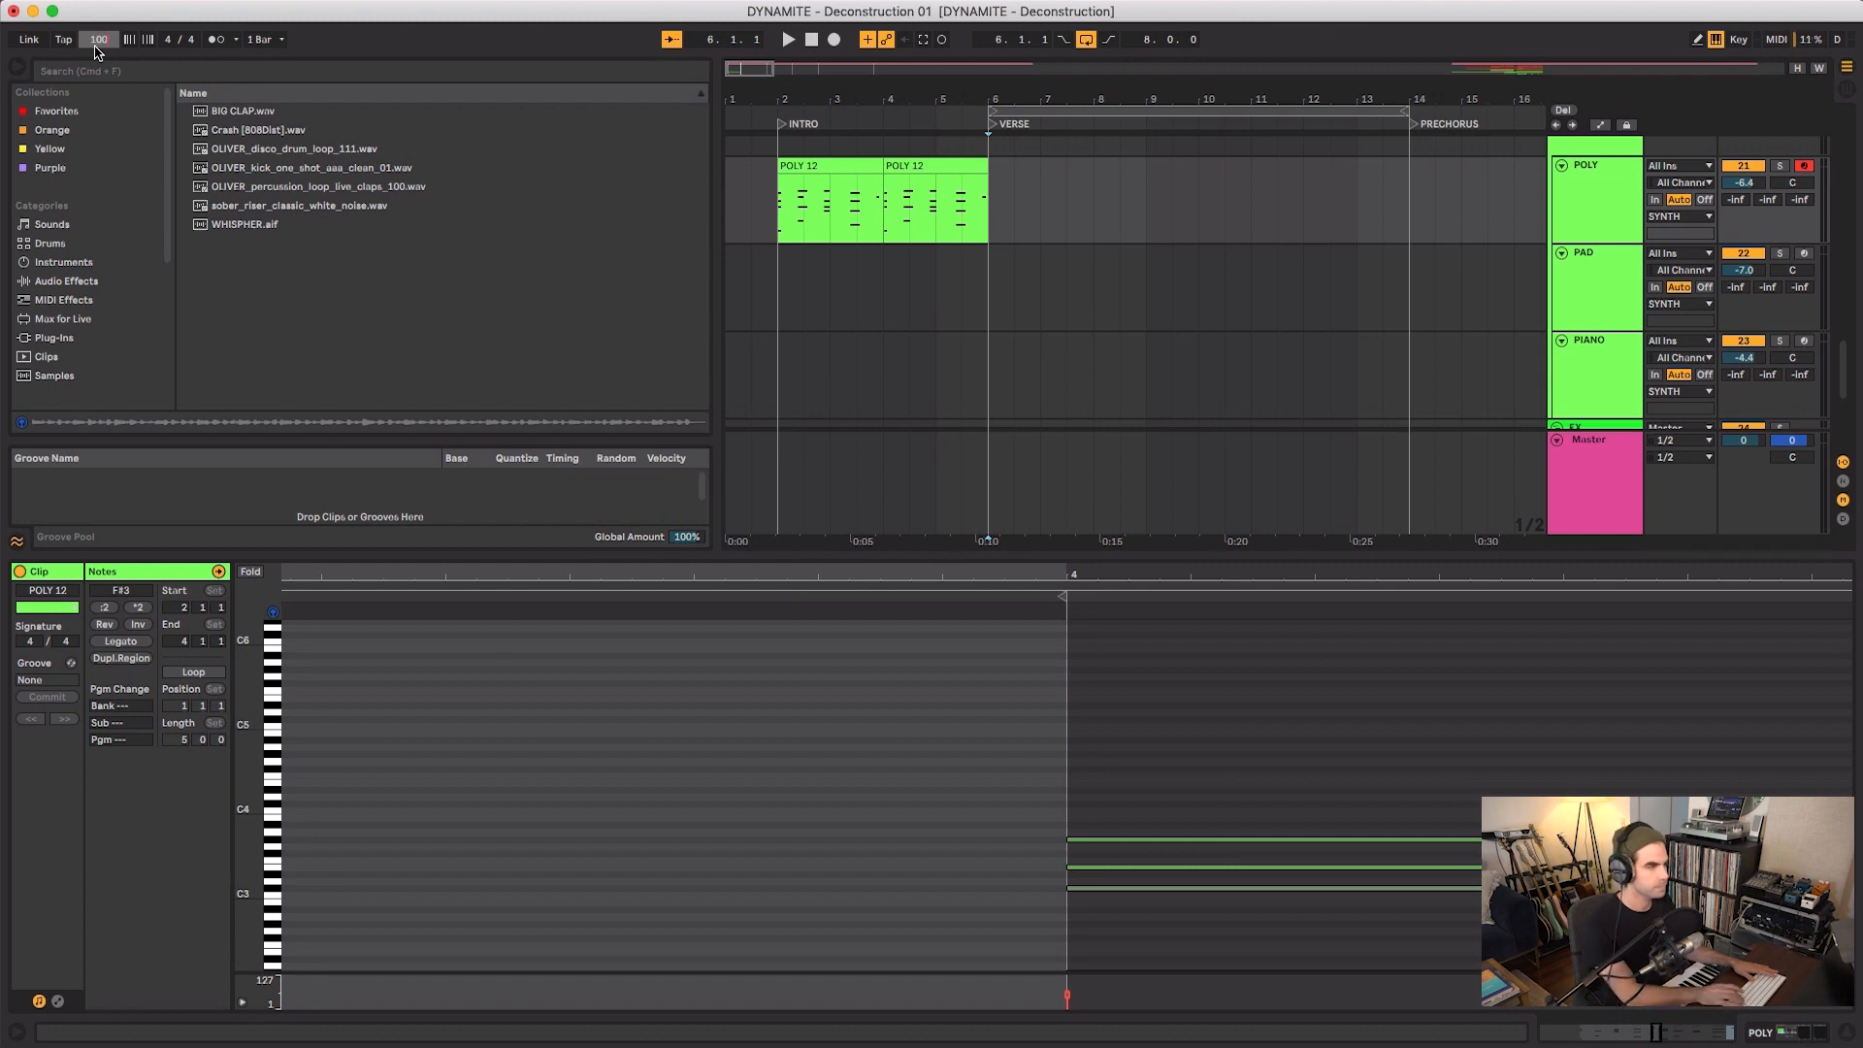
left_click(991, 233)
left_click(834, 40)
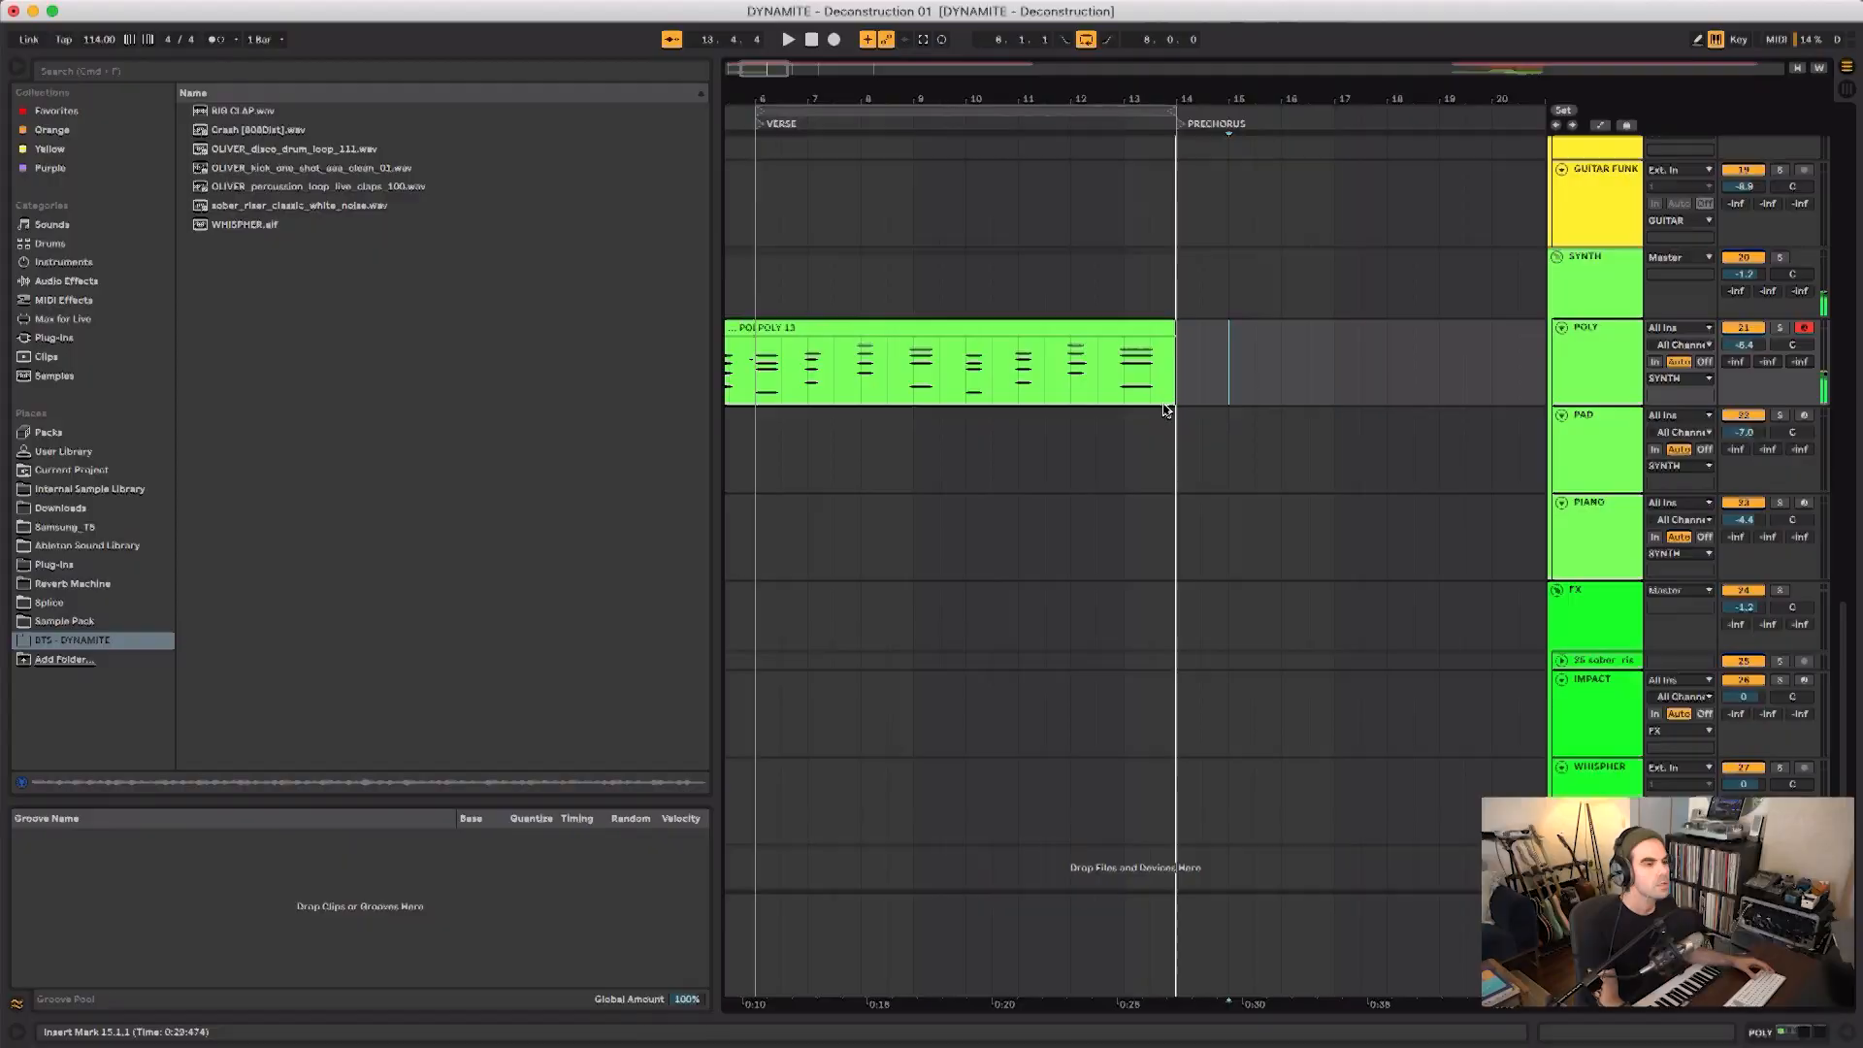
- Duplicate the eight-bar verse clip on the POLY track into the prechorus
left_click(854, 498)
left_click(750, 473)
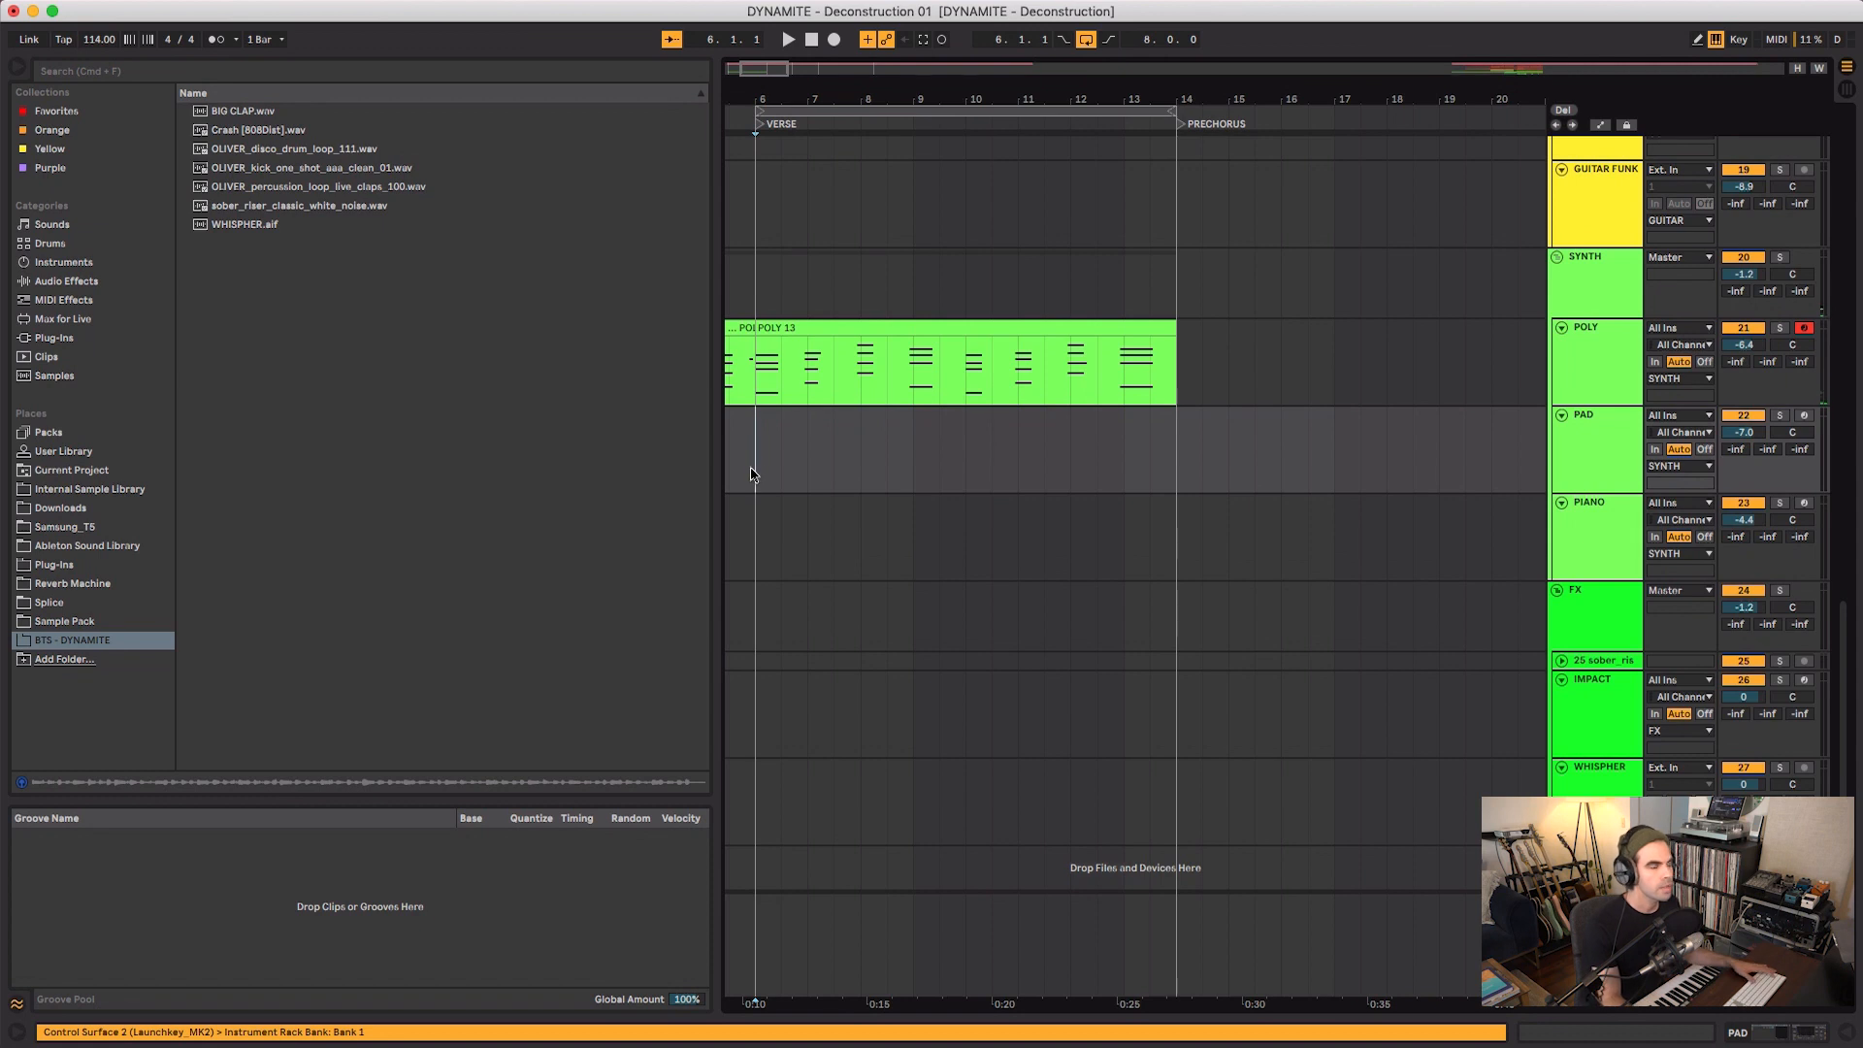
left_click(970, 326)
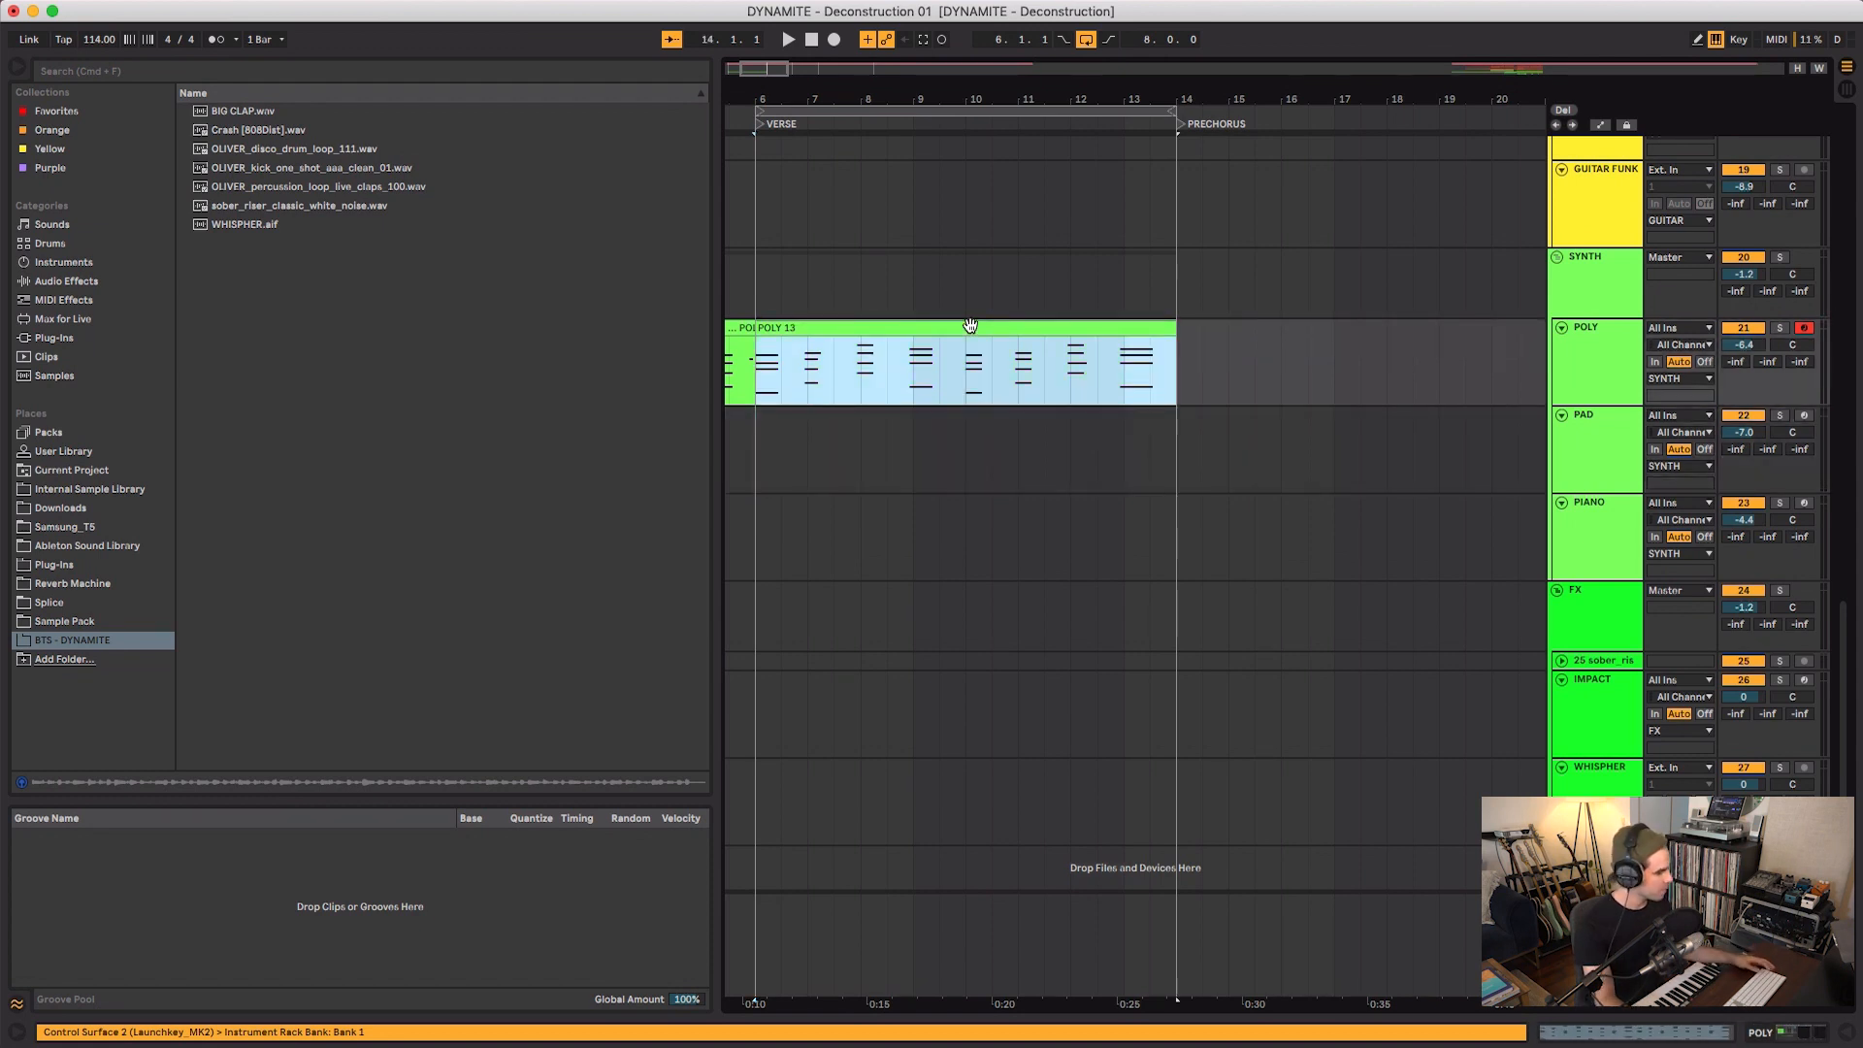
key("super+d")
- Copy the two intro clips on the POLY track and paste them twice from bar 22 to fill the chorus
left_click_drag(1009, 103, 1006, 49)
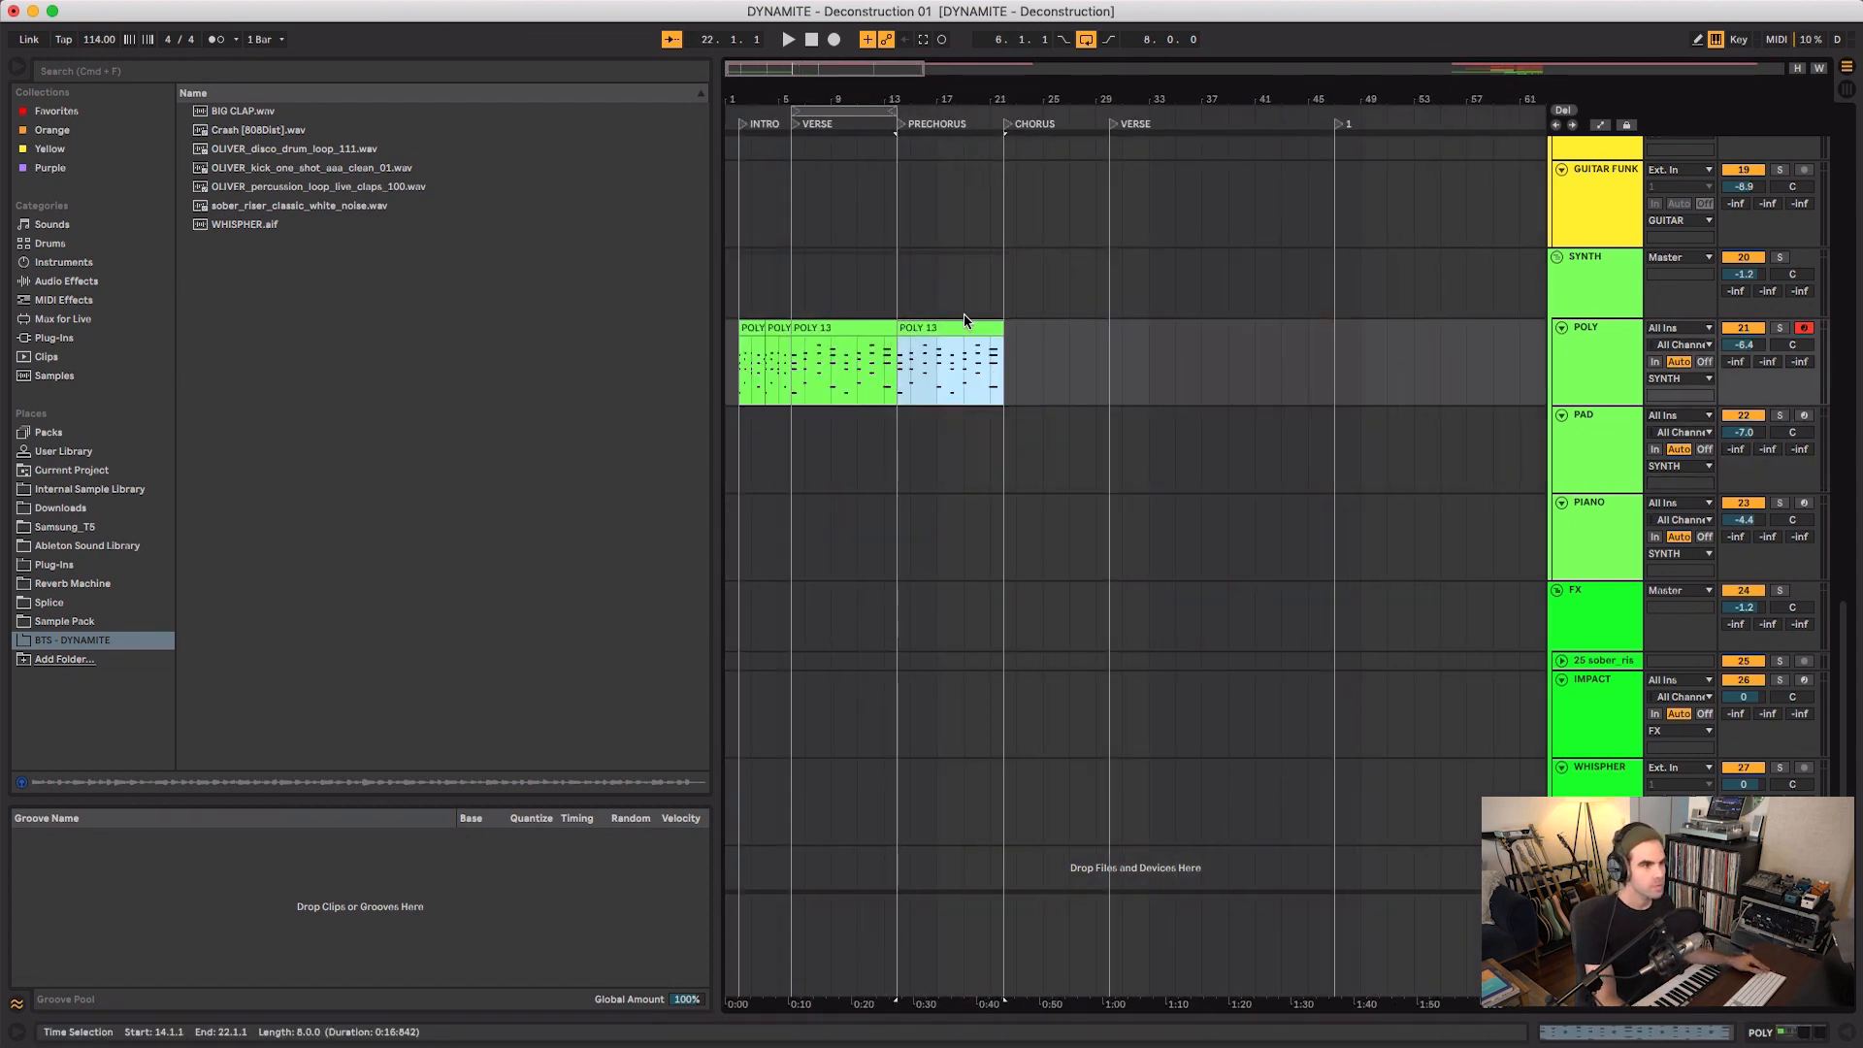
left_click(743, 352)
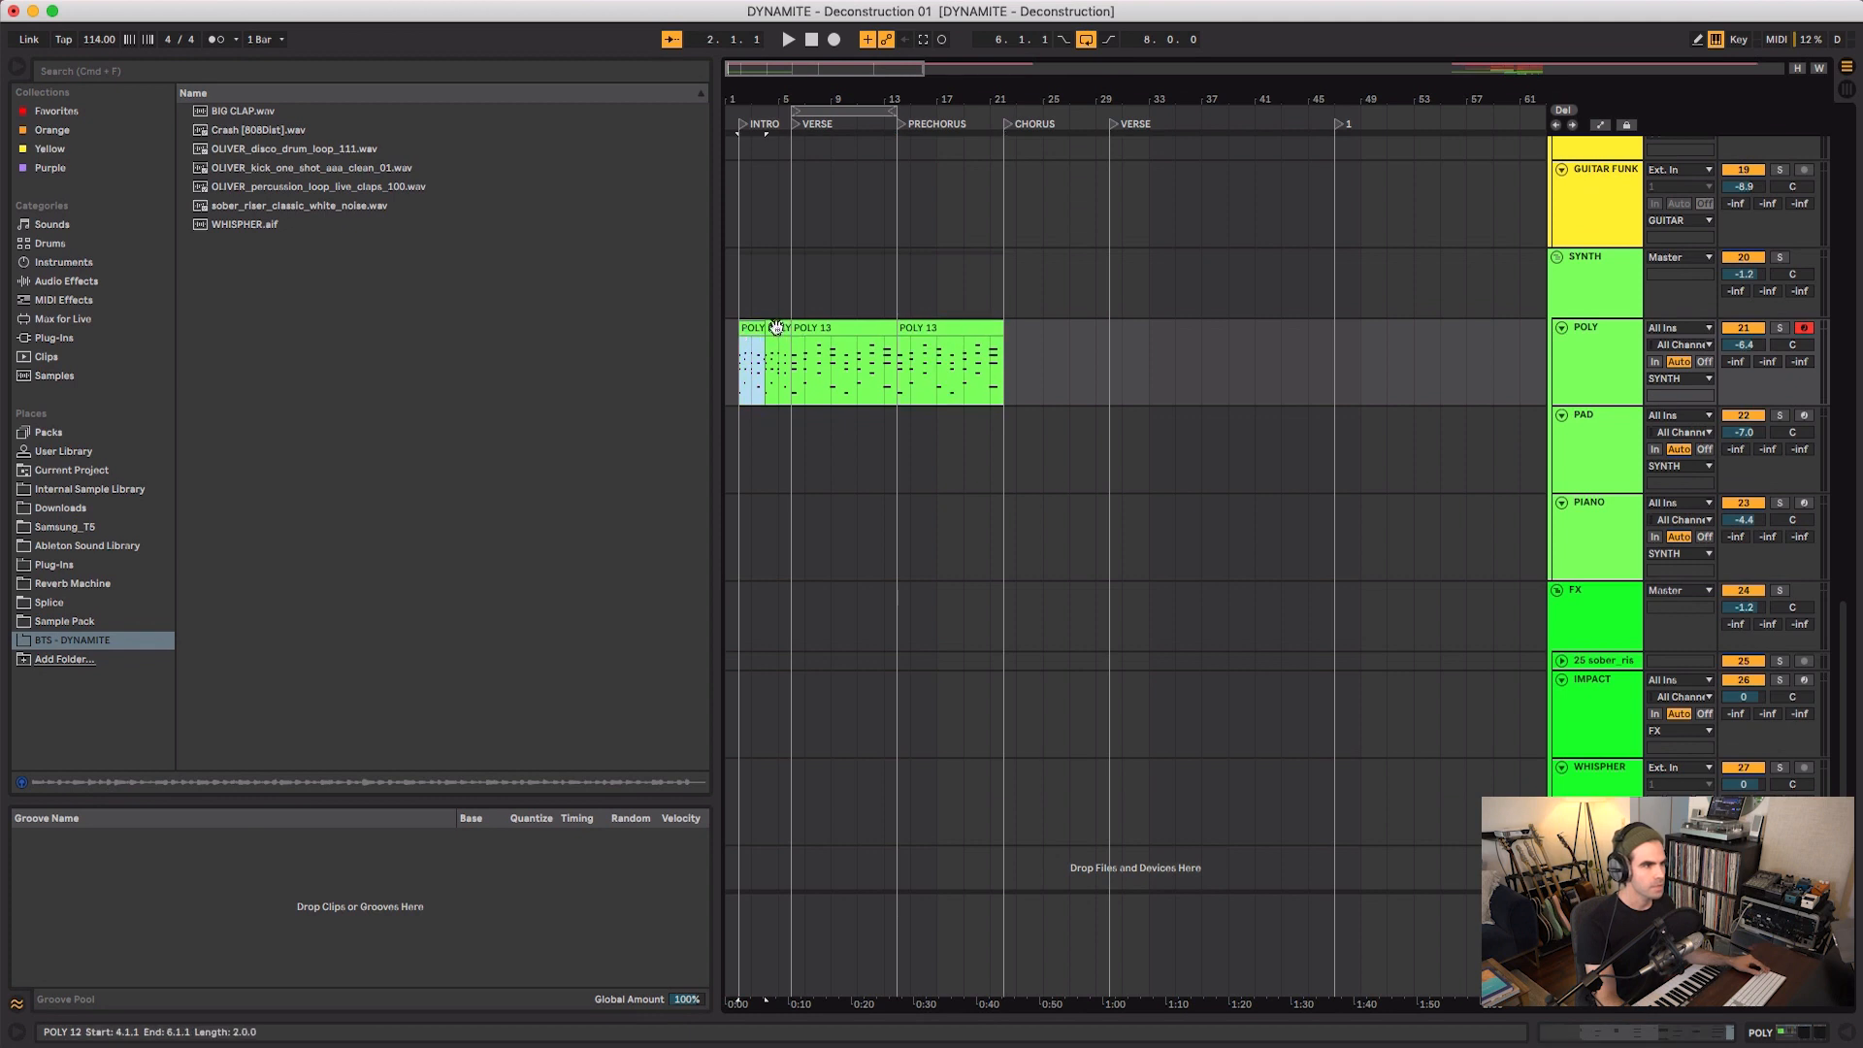
left_click(776, 328, "shift")
key("super+c")
left_click(1015, 343)
key("super+v")
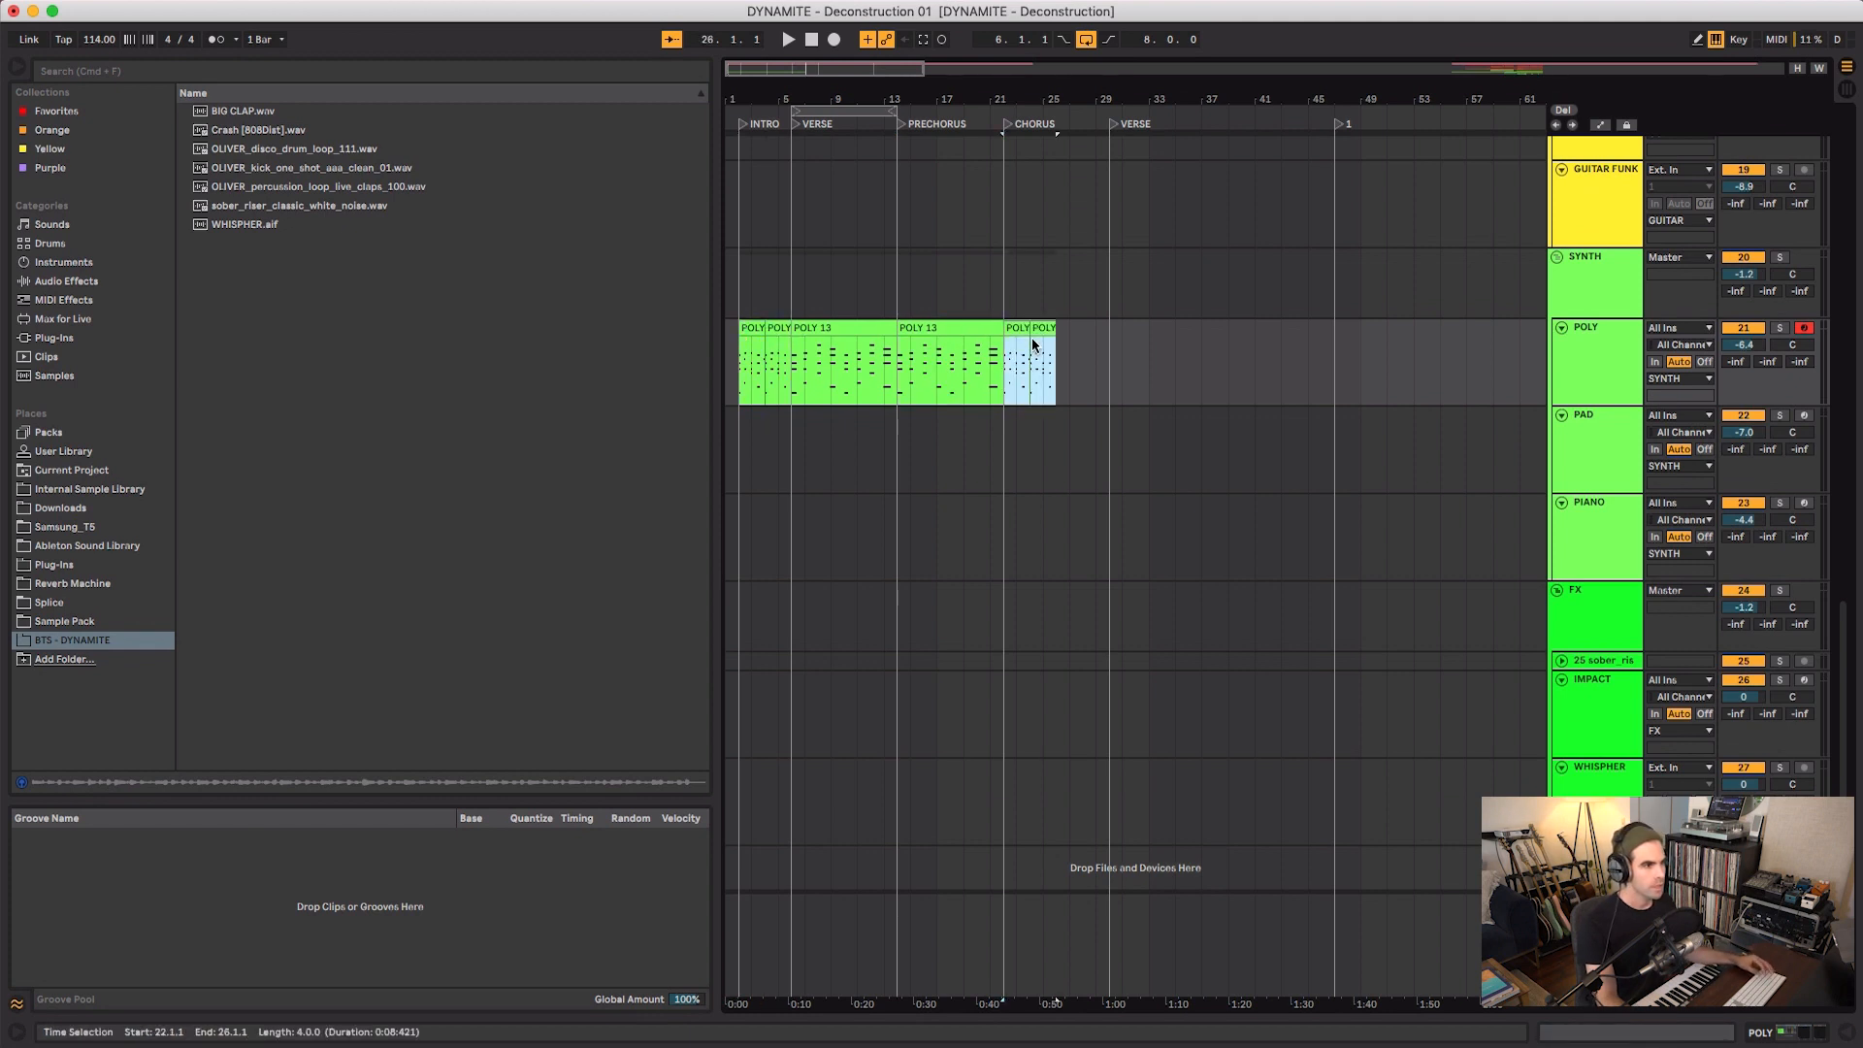
key("super+v")
- Place the OLIVER_kick_one_shot_aaa_clean_01.wav sample on the KICK track at the start of the verse, bar 6
scroll(798, 621, "up", 3)
left_click(793, 620)
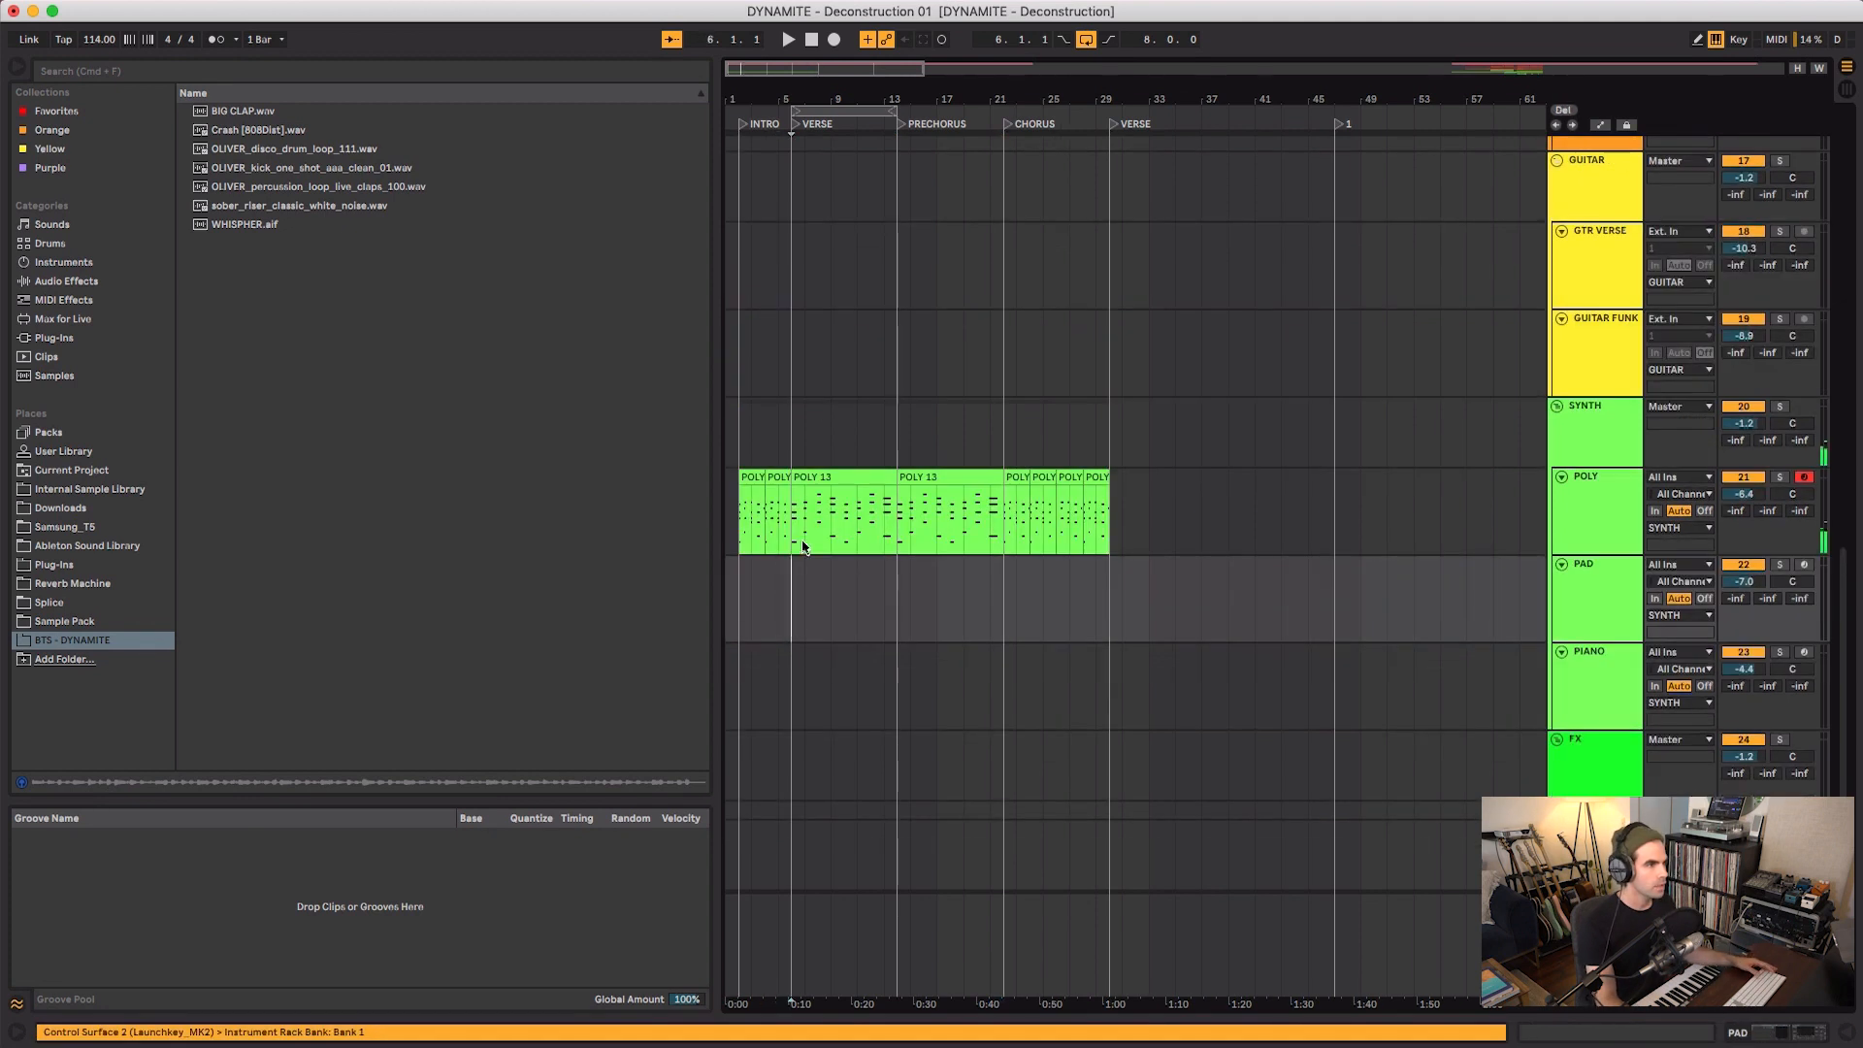
scroll(818, 410, "up", 2)
scroll(818, 411, "down", 2)
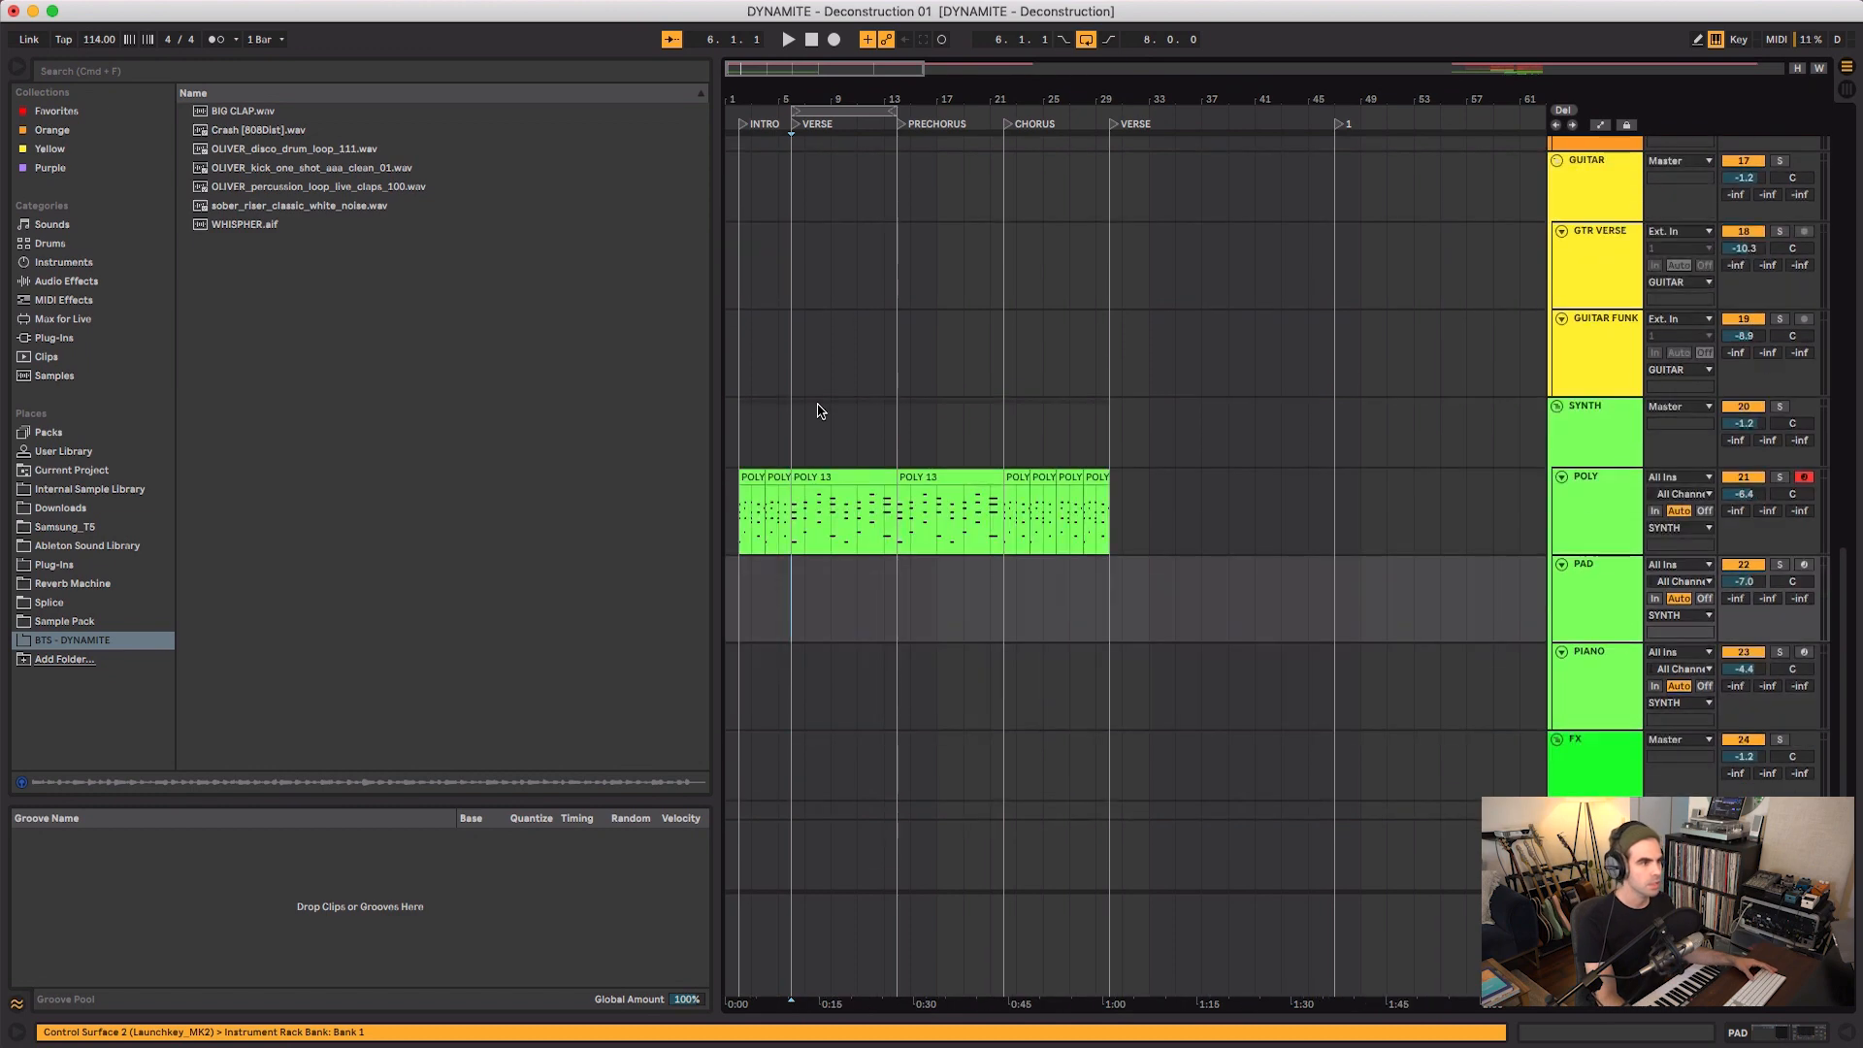
scroll(818, 410, "up", 4)
scroll(818, 410, "up", 4)
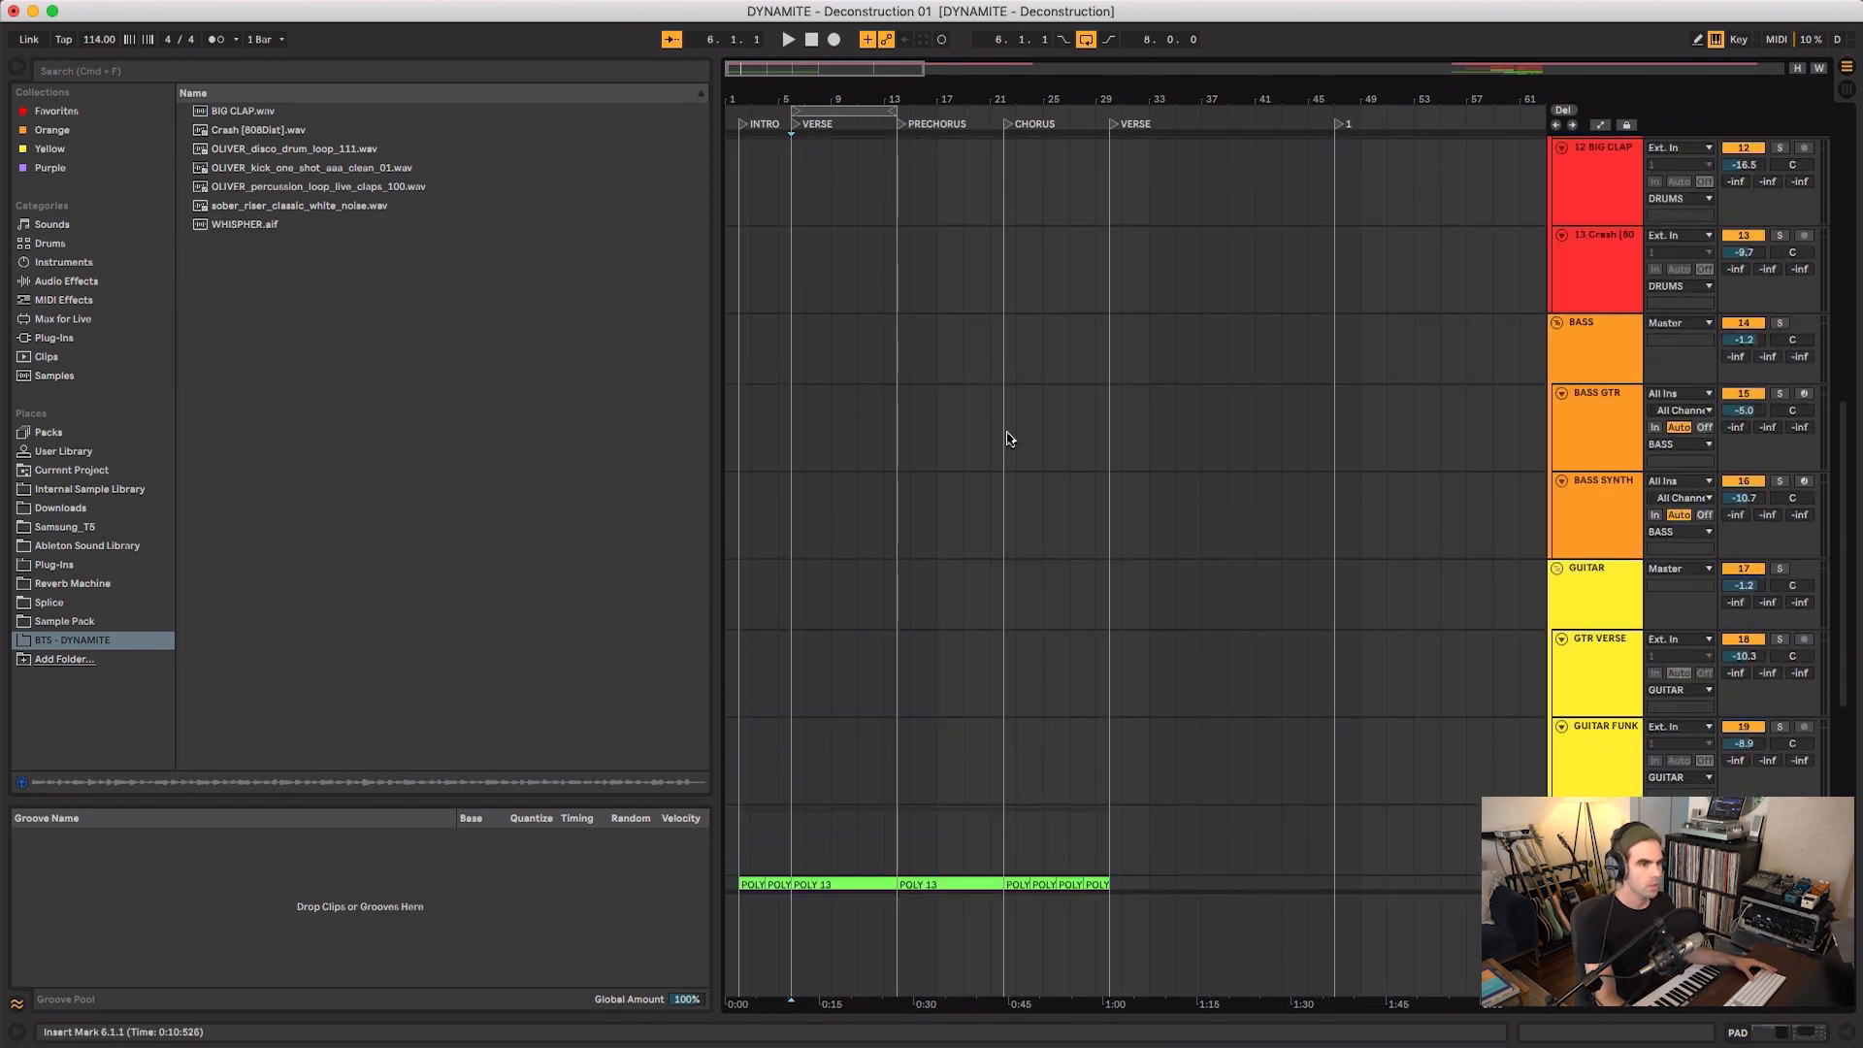
scroll(812, 709, "up", 6)
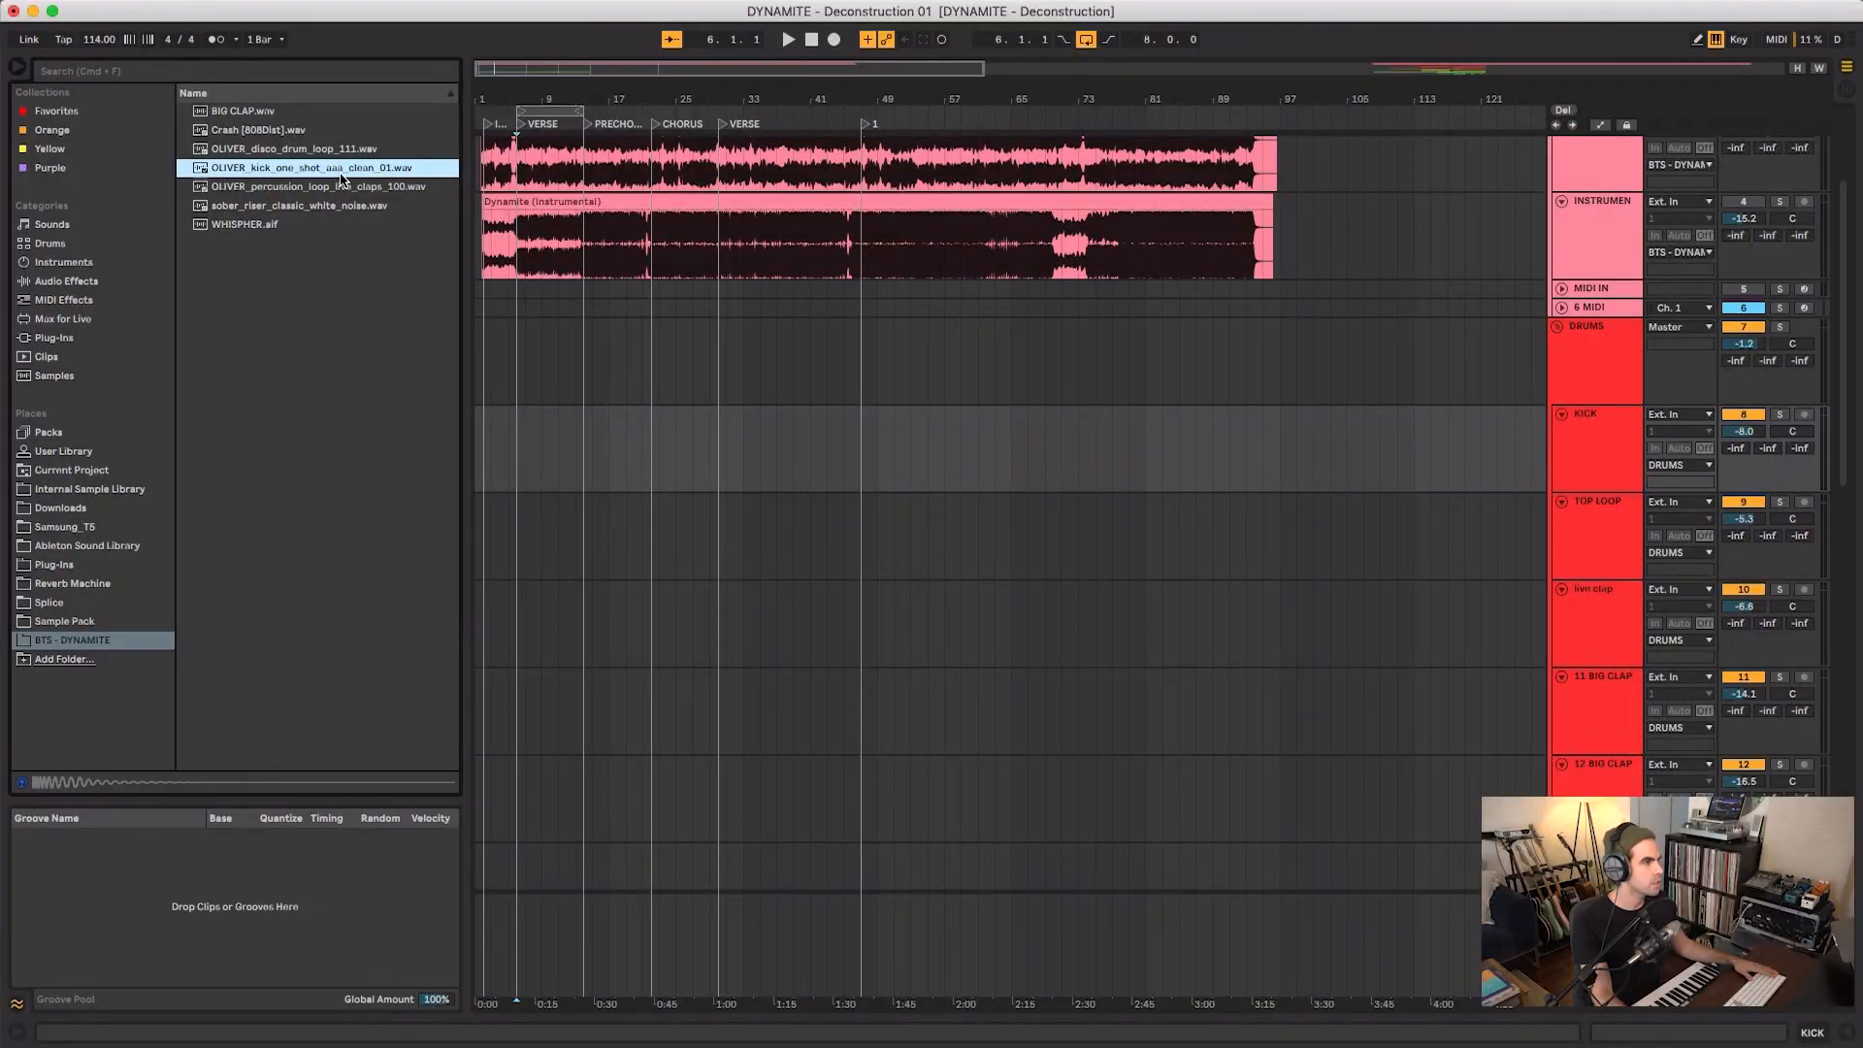
left_click_drag(576, 105, 680, 446)
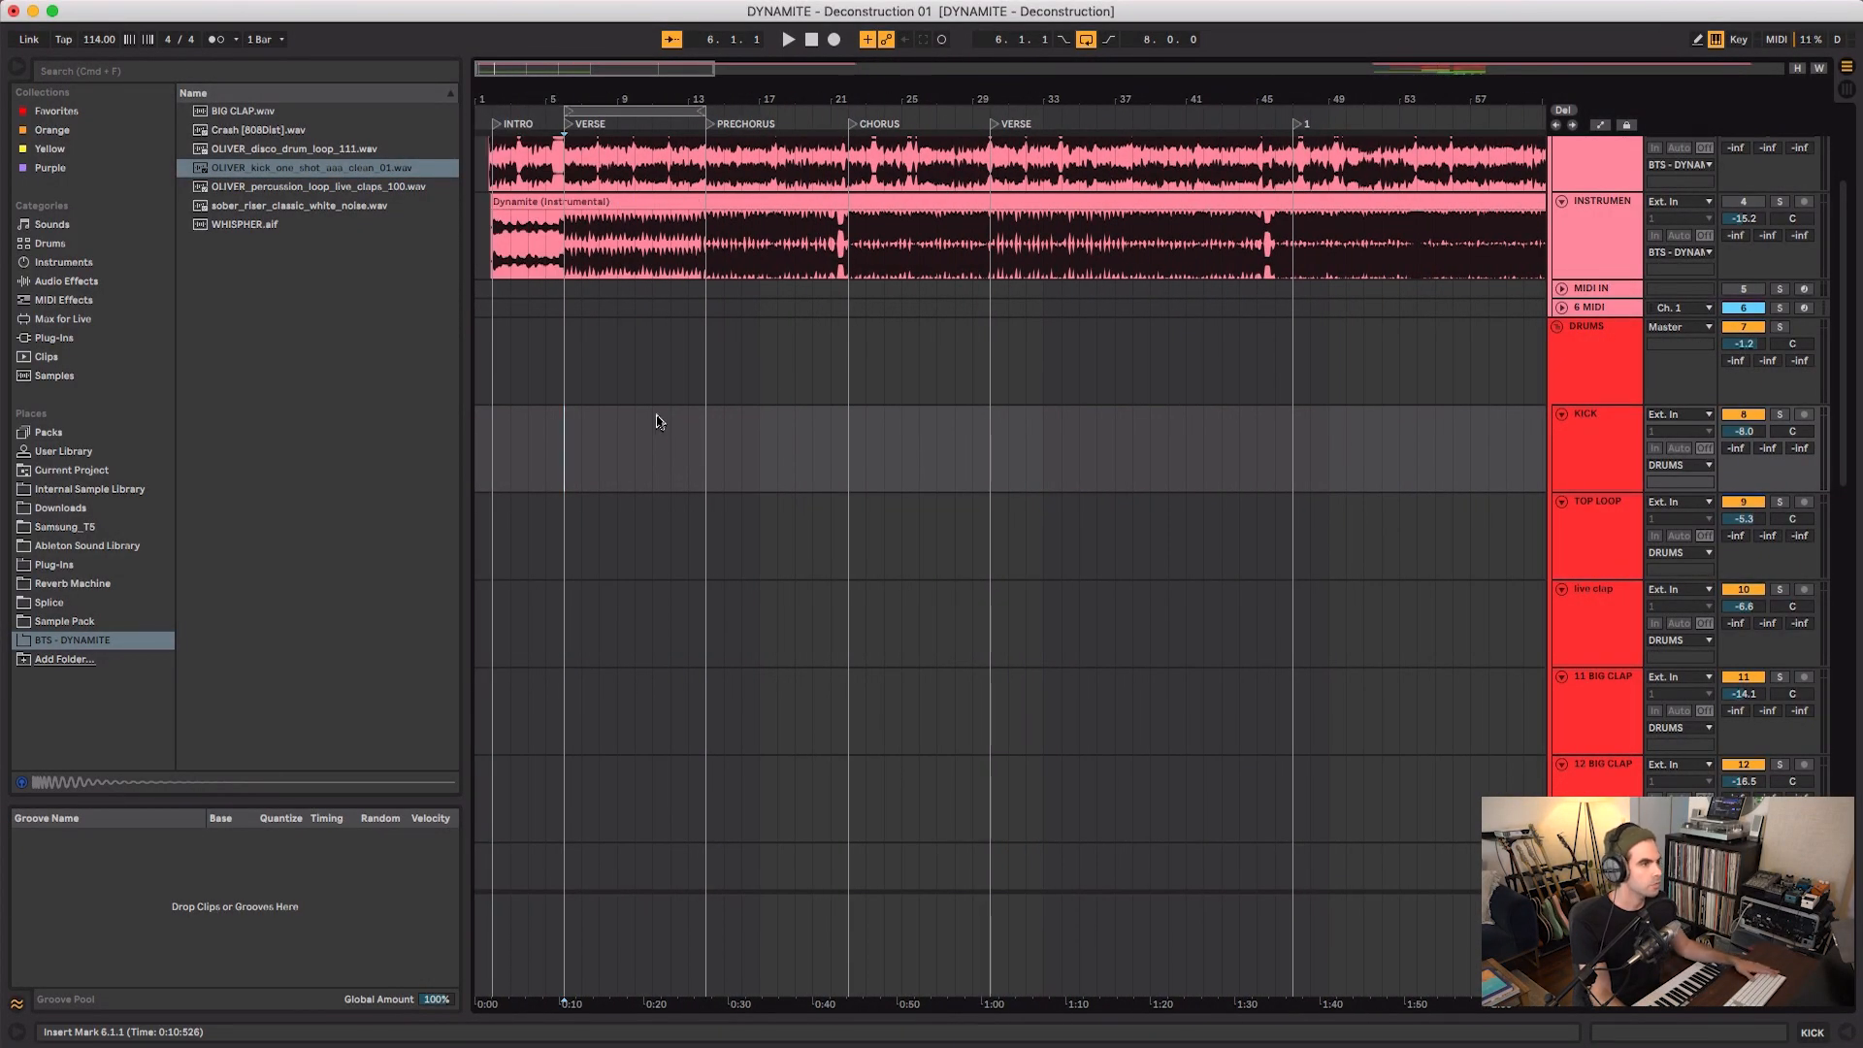
left_click_drag(309, 173, 569, 451)
- Duplicate the first beat of the kick clip three times to build four kicks across bar 6
left_click_drag(548, 87, 549, 369)
left_click(771, 436)
left_click(739, 415)
left_click_drag(739, 414, 820, 430)
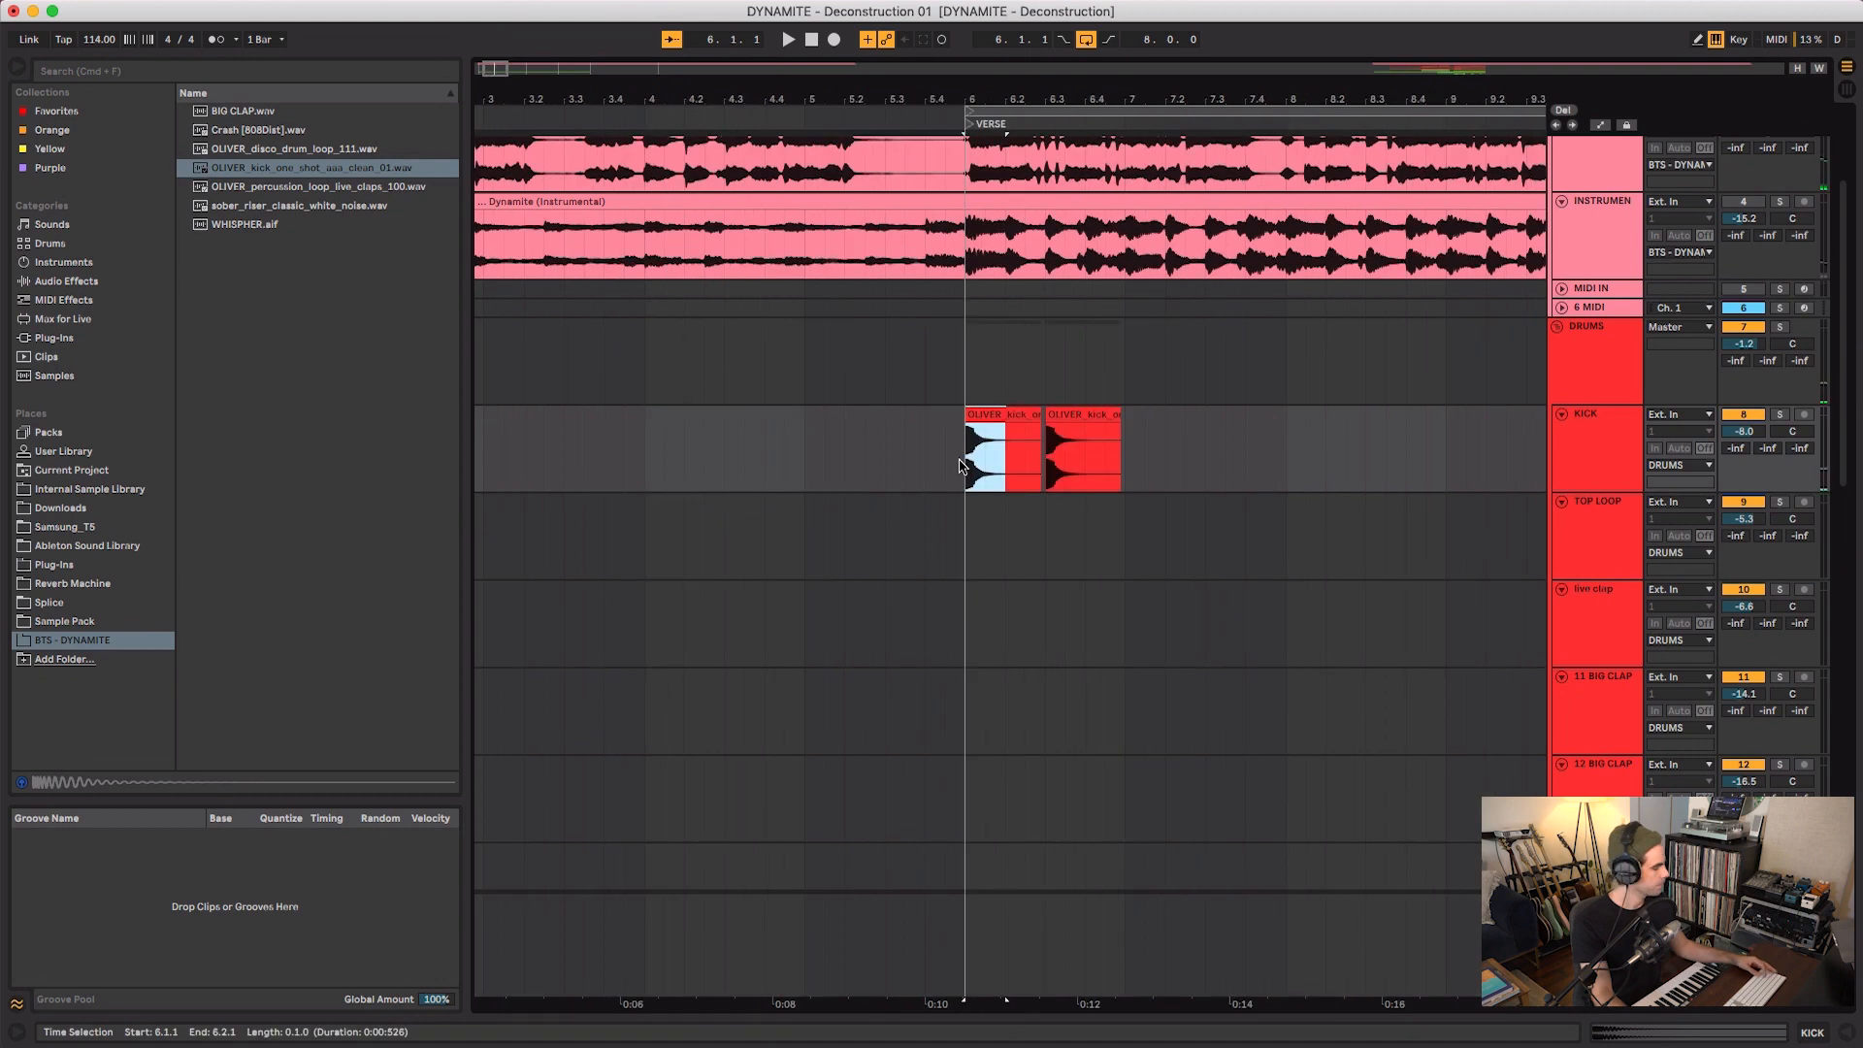
key("super+d")
key("super+d")
key("super+d")
- Duplicate the four kicks of bar 6 bar by bar across the verse, prechorus and chorus, up to bar 30
scroll(970, 441, "right", 1)
left_click(1115, 423)
left_click_drag(1105, 446, 935, 452)
left_click_drag(990, 95, 788, 90)
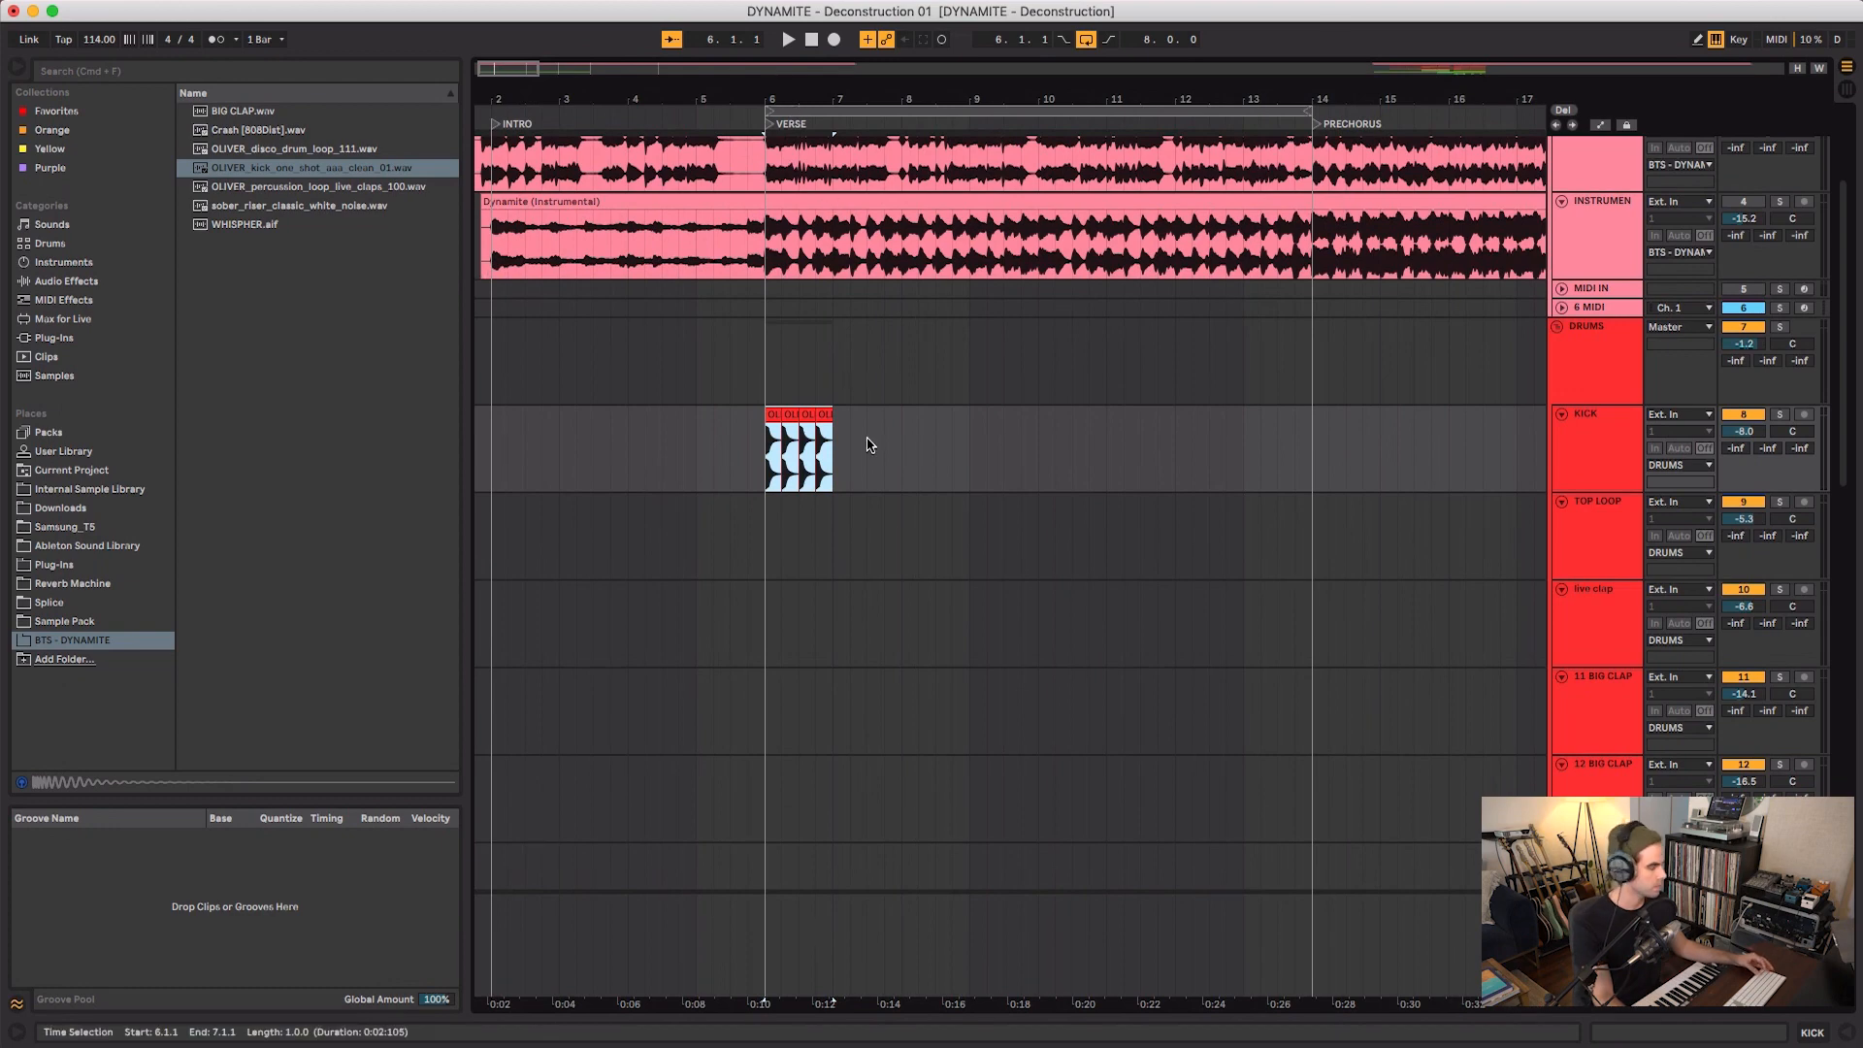
key("super+d")
key("super+d")
key("super+d")
key("super+d")
key("super+d")
key("super+d")
key("super+d")
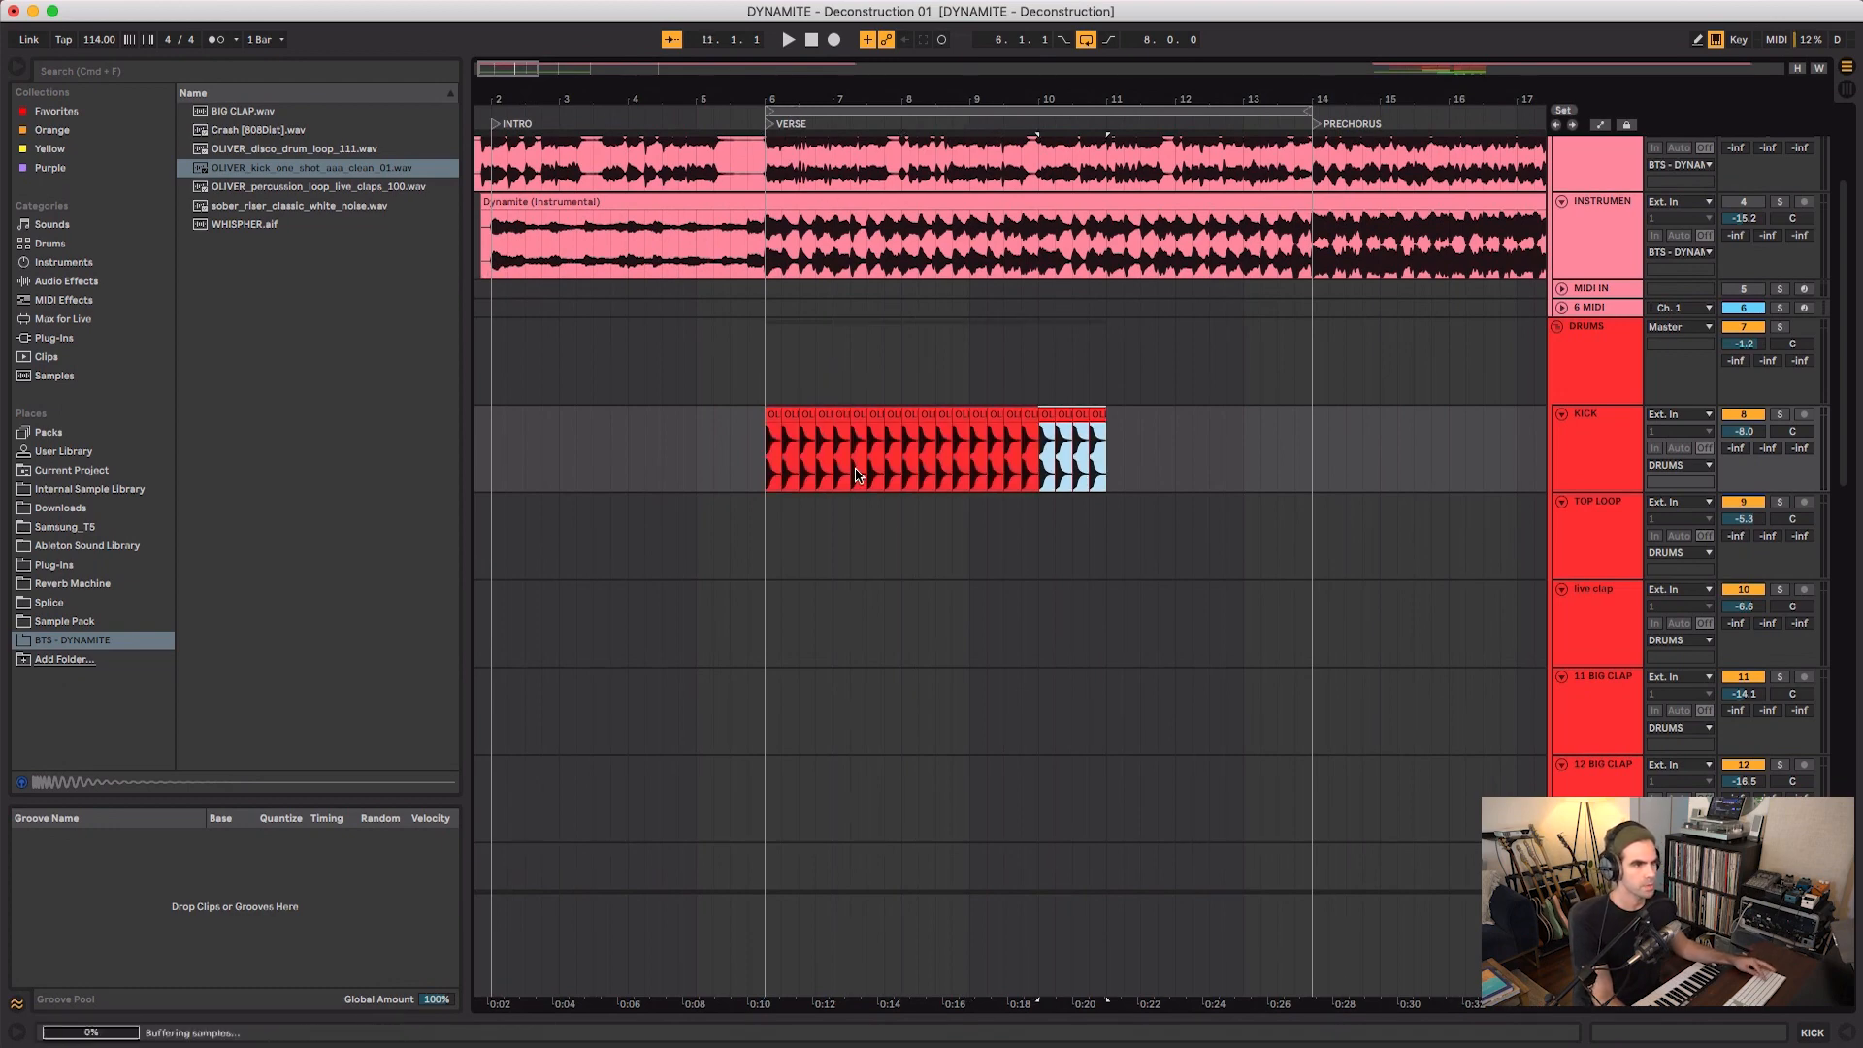
key("super+d")
key("super+d")
key("super+d")
key("super+d")
key("super+d")
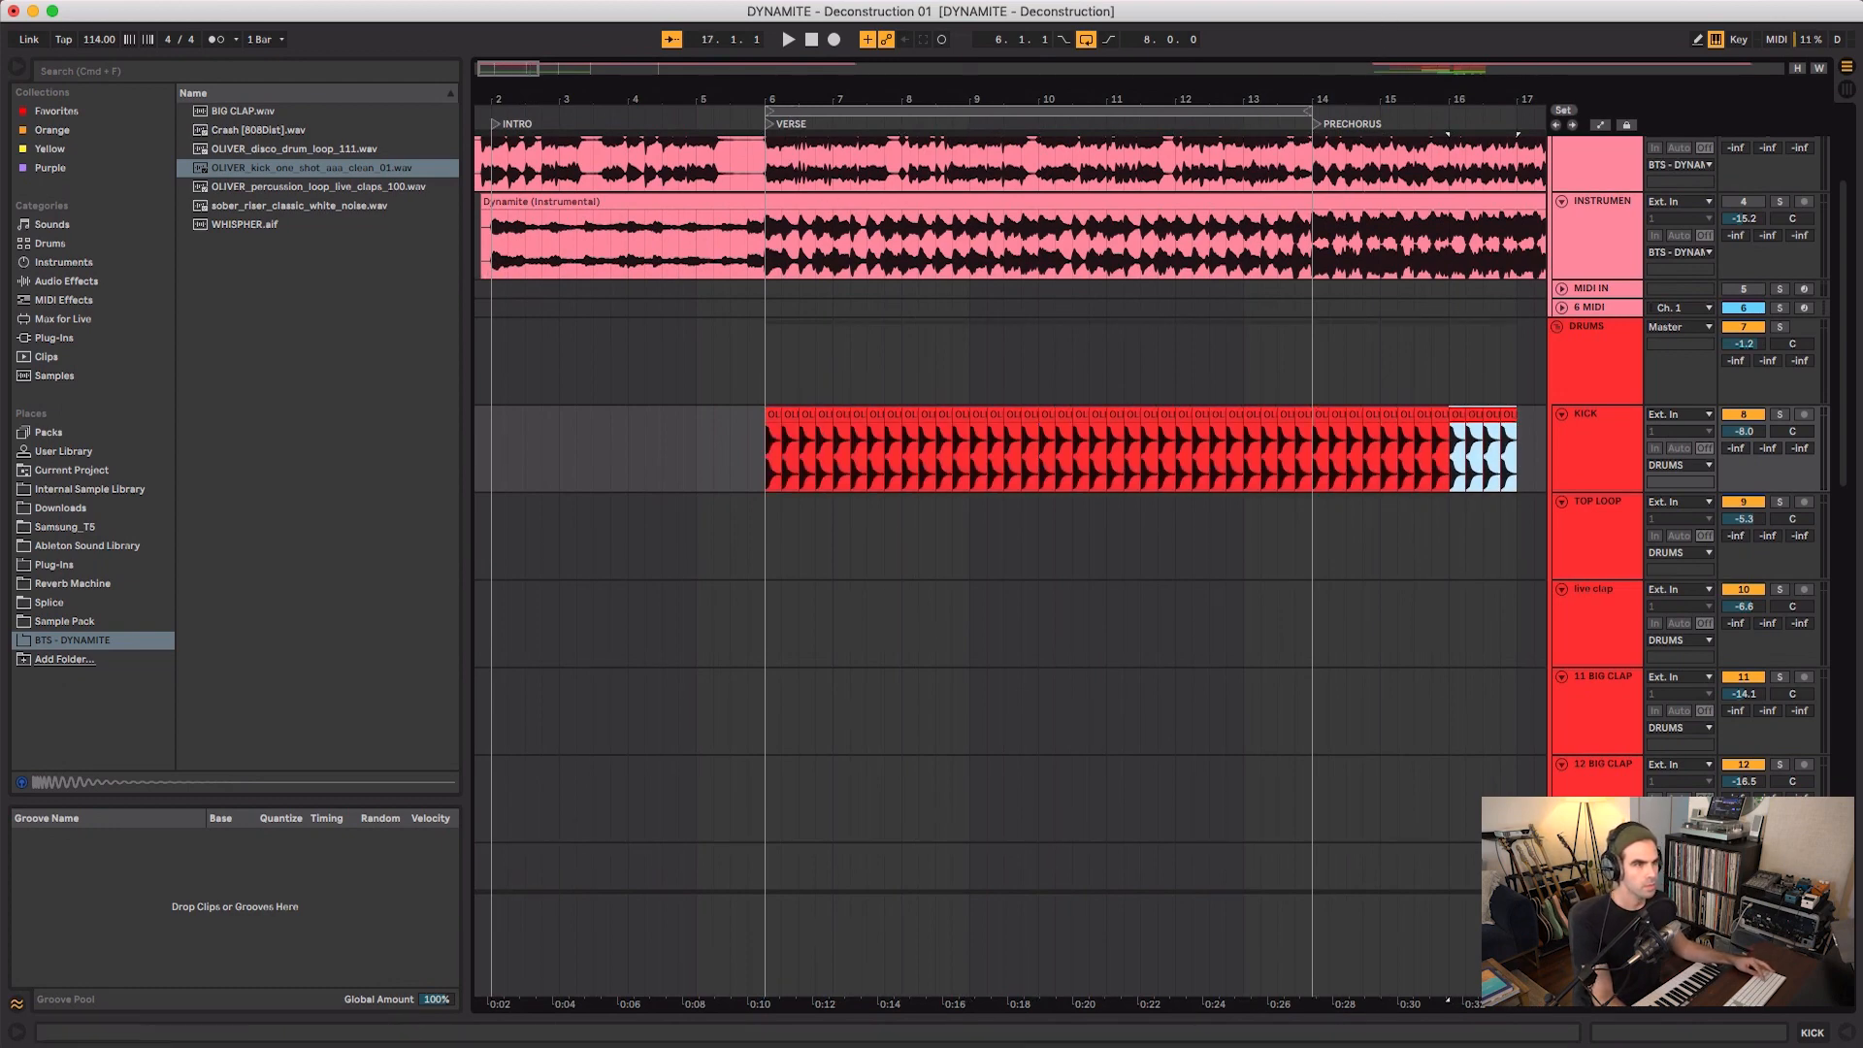
key("super+d")
key("super+d")
key("super+d")
key("super+d")
key("super+d")
key("super+d")
key("super+d")
key("super+d")
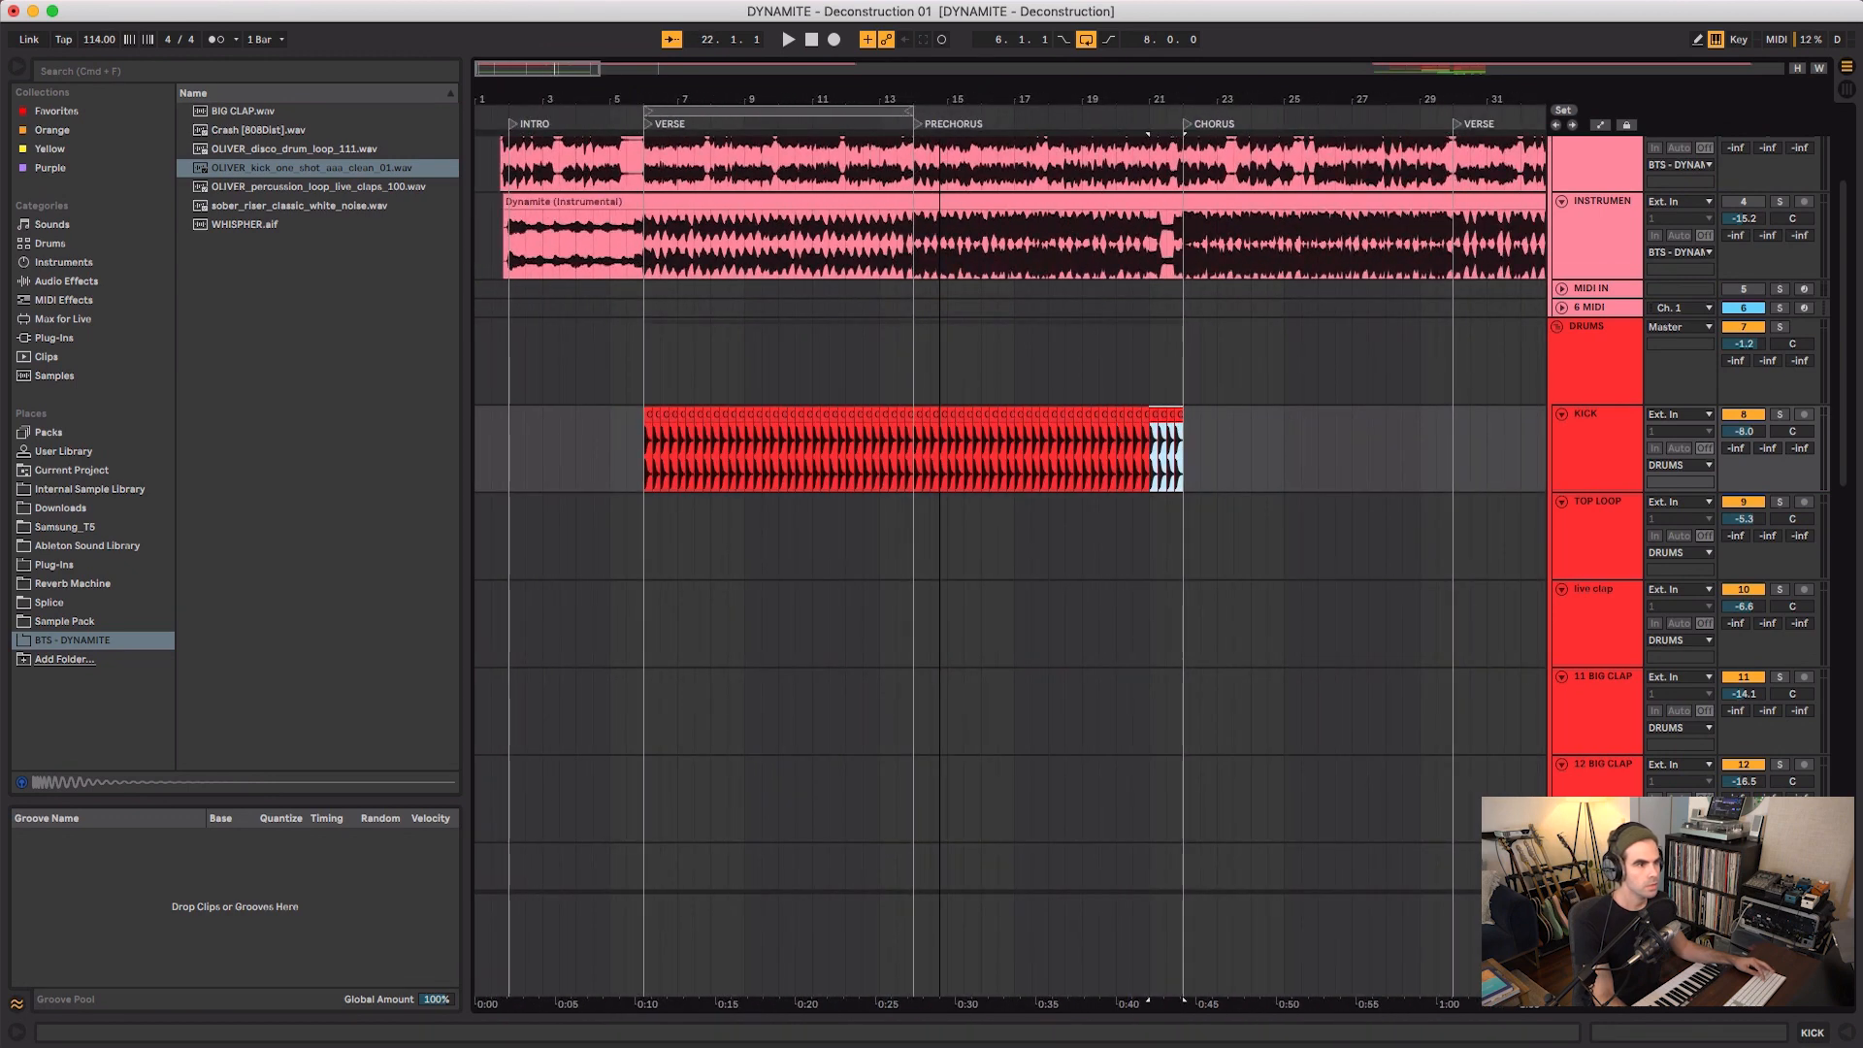
key("super+d")
- Play back the kick pattern from the start of the verse
left_click(648, 415)
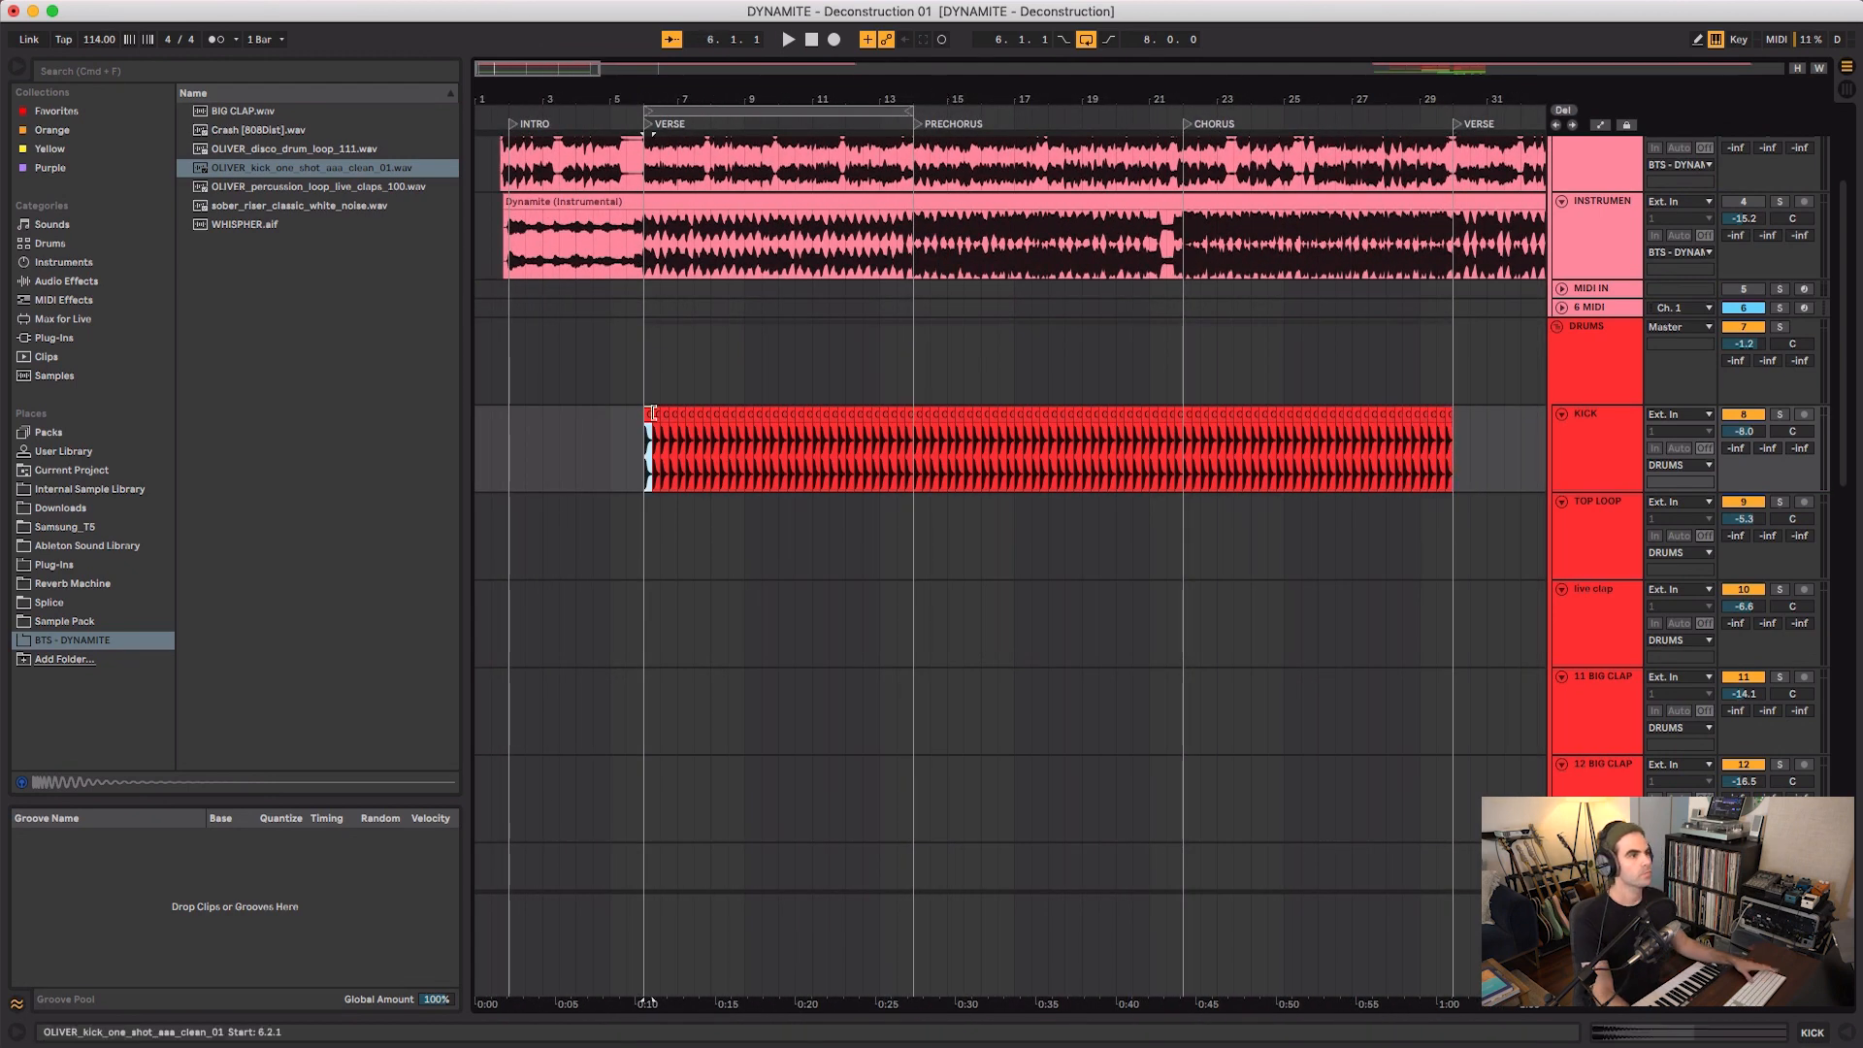
key("space")
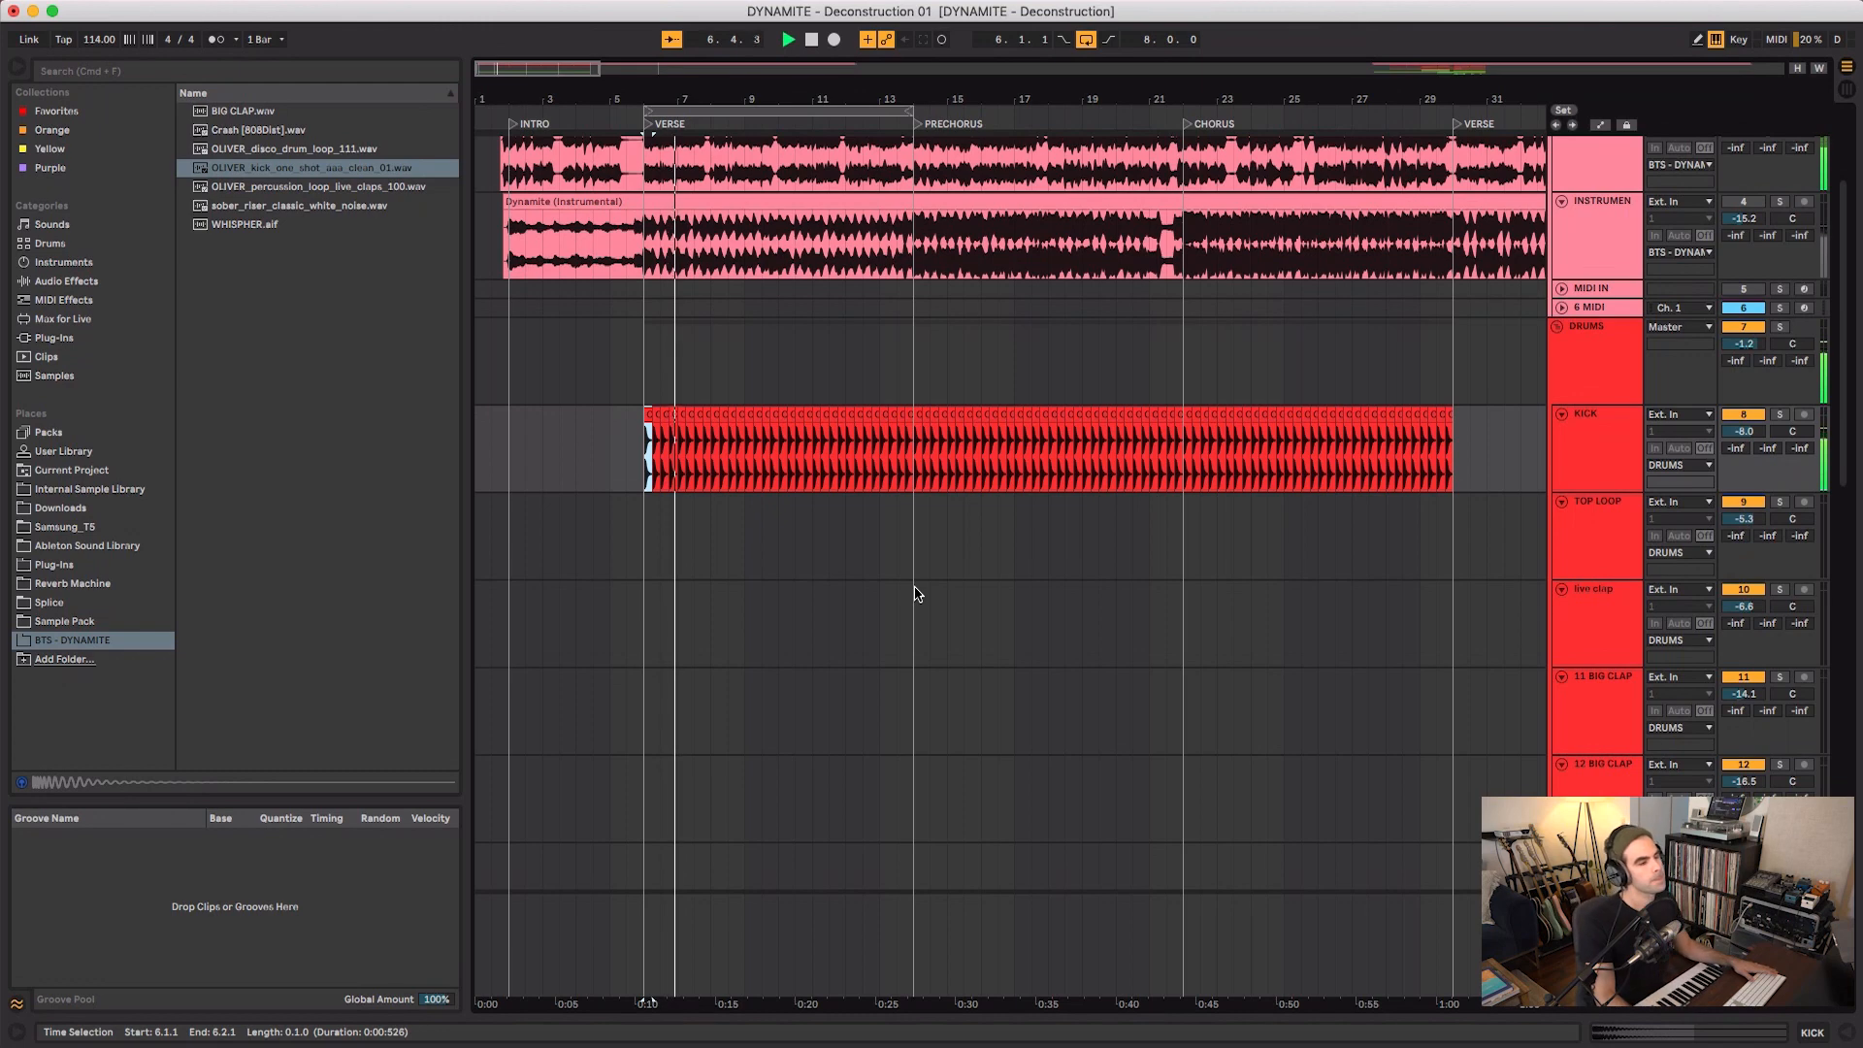
scroll(917, 594, "down", 2)
left_click(821, 390)
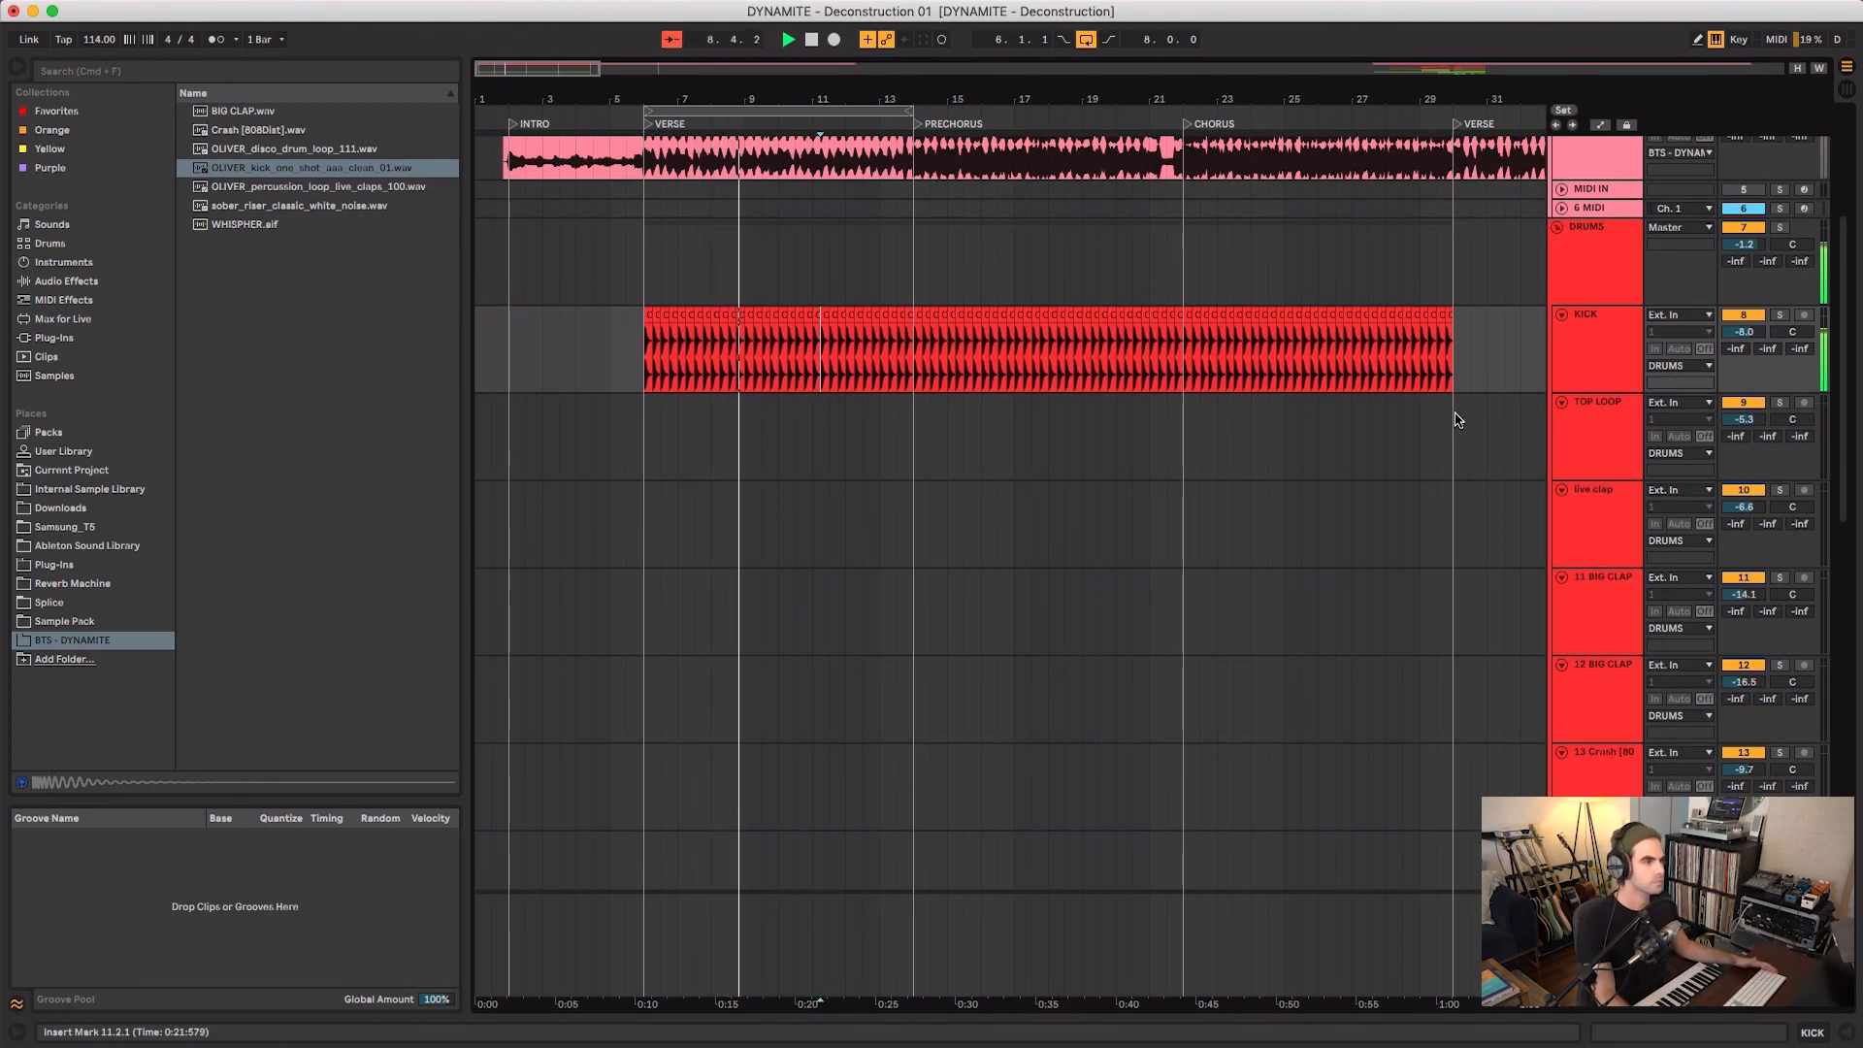
- Add an Auto Filter to the KICK track and set its low-pass frequency to 1.16 kHz
left_click(1595, 385)
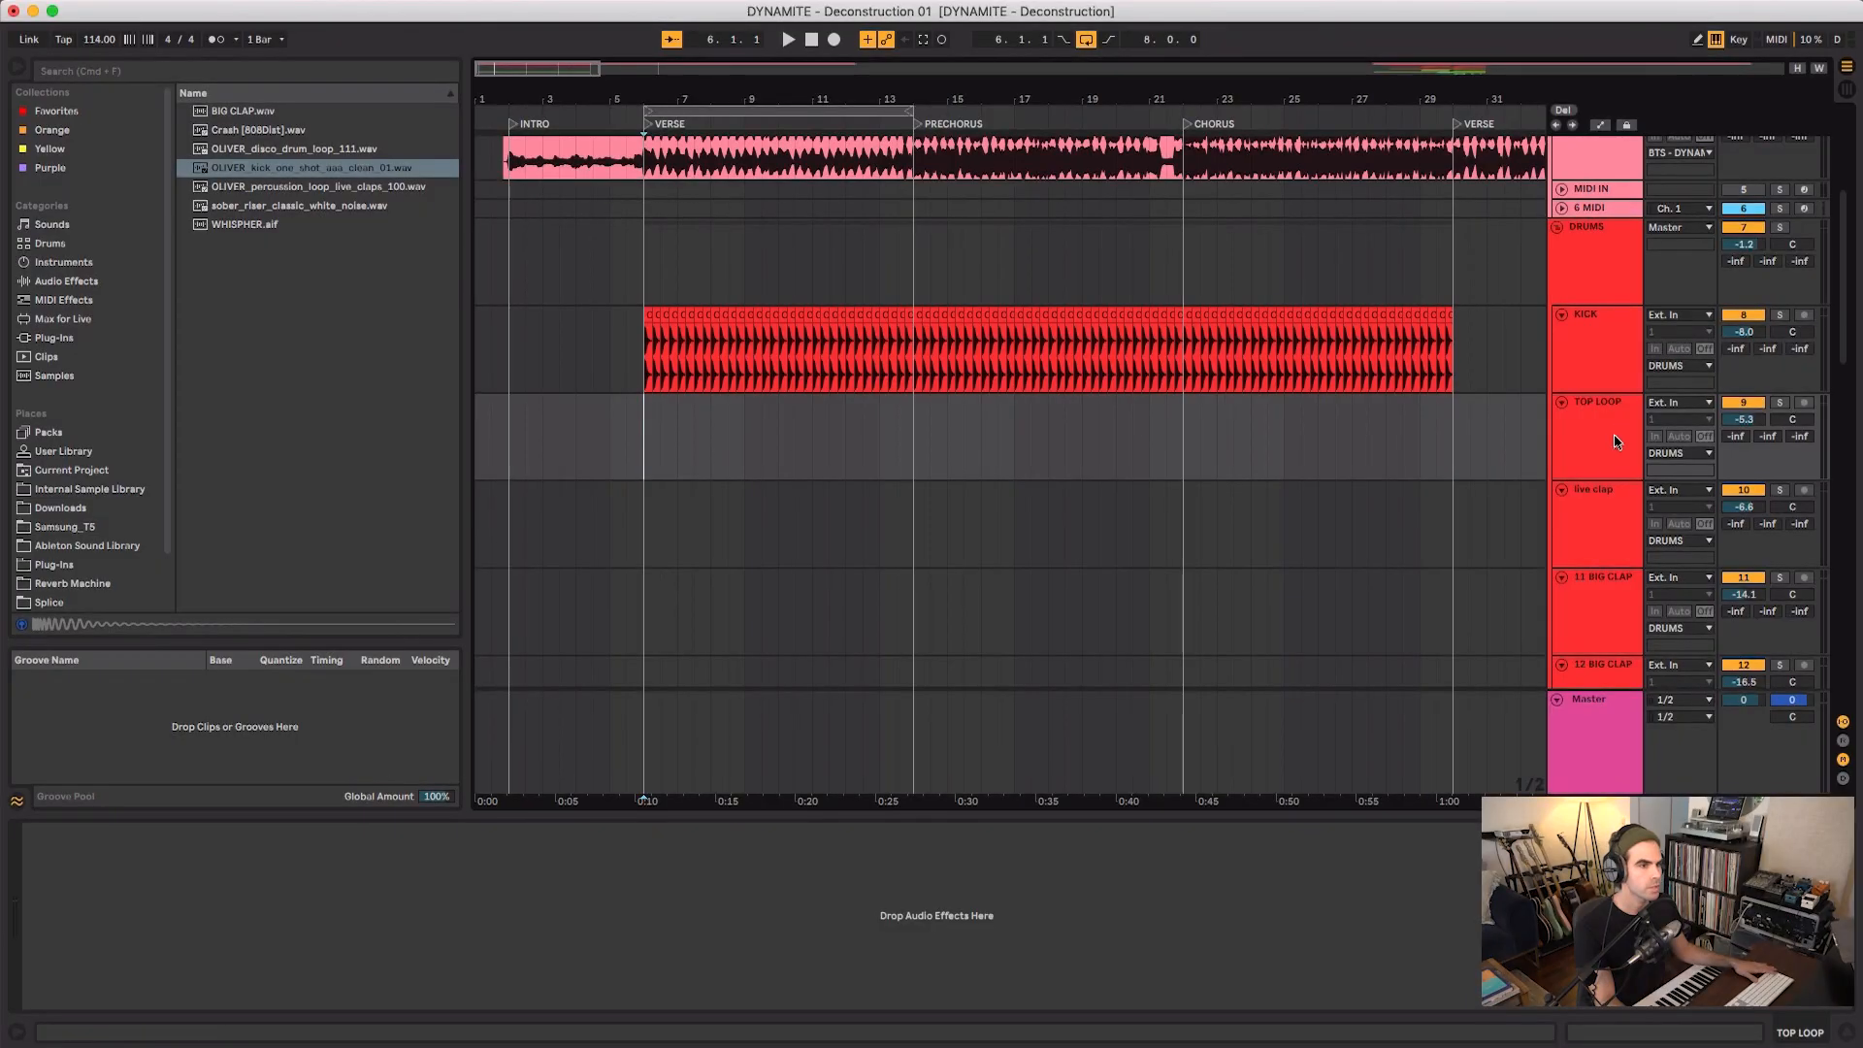
left_click(1582, 388)
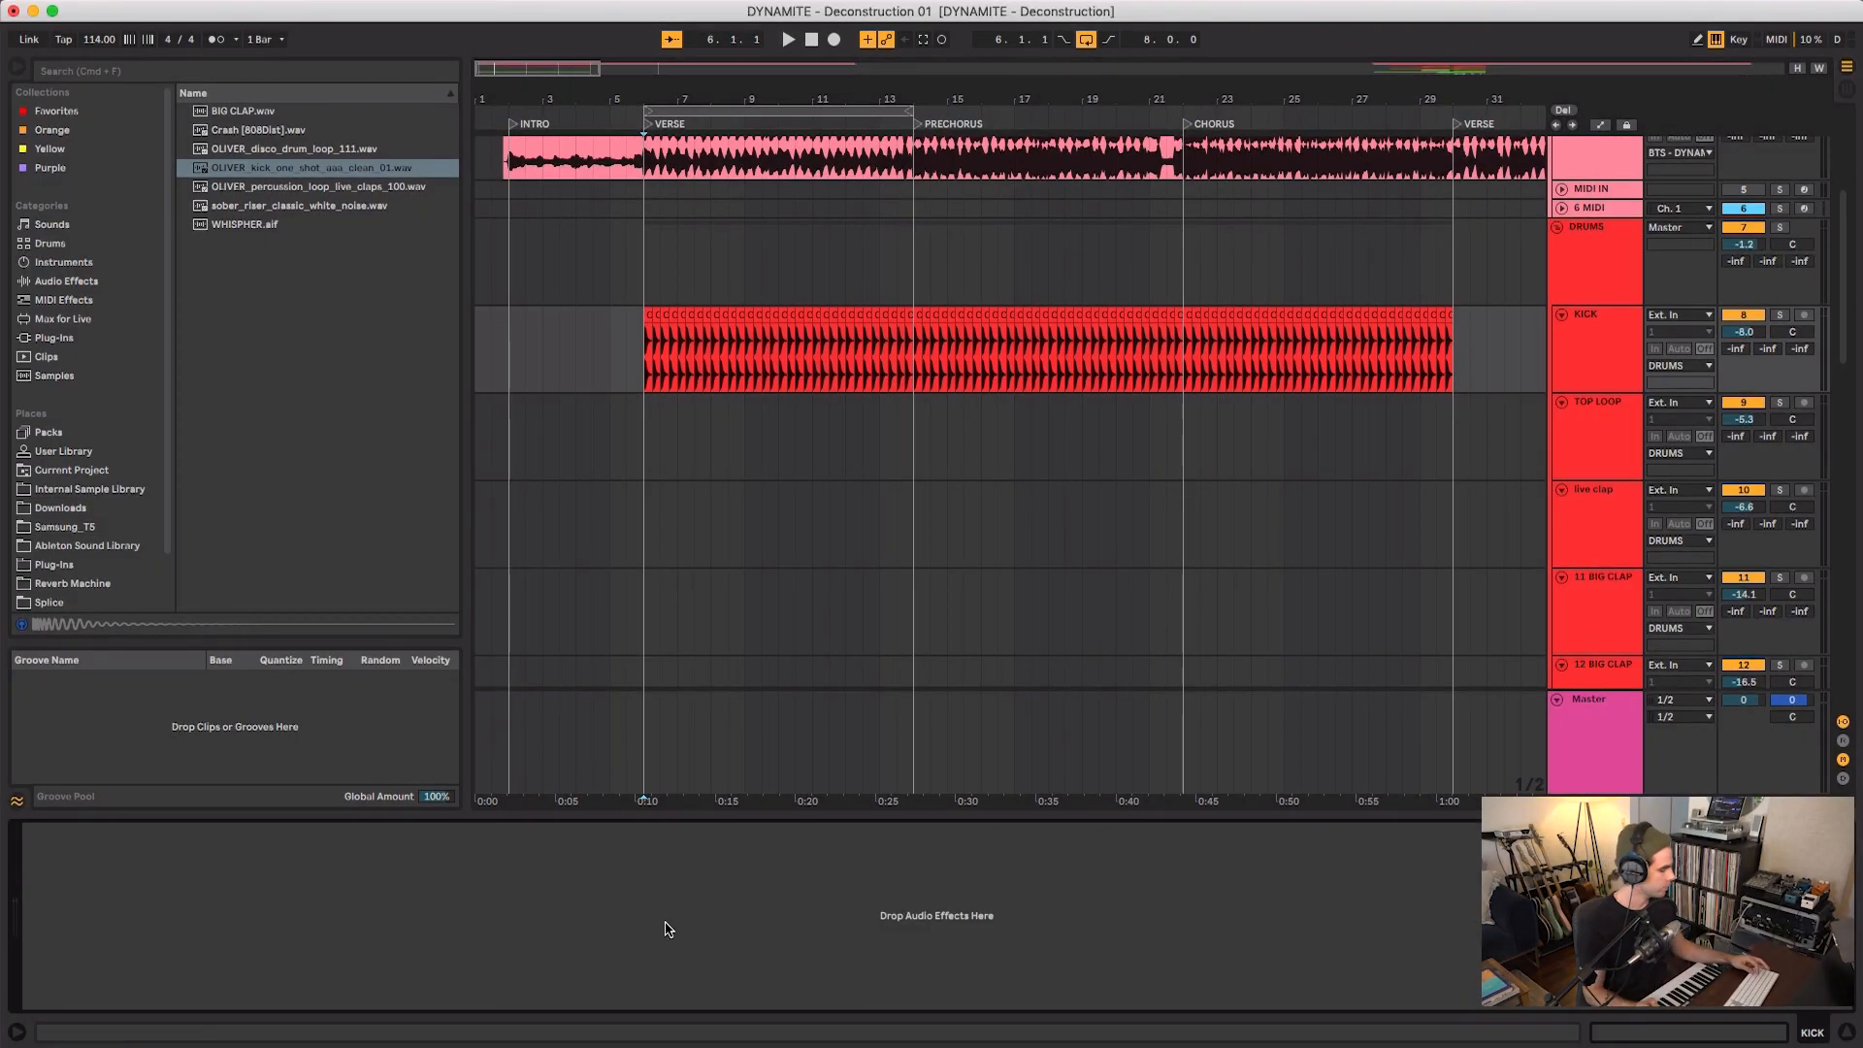
key("super+f")
type("filt")
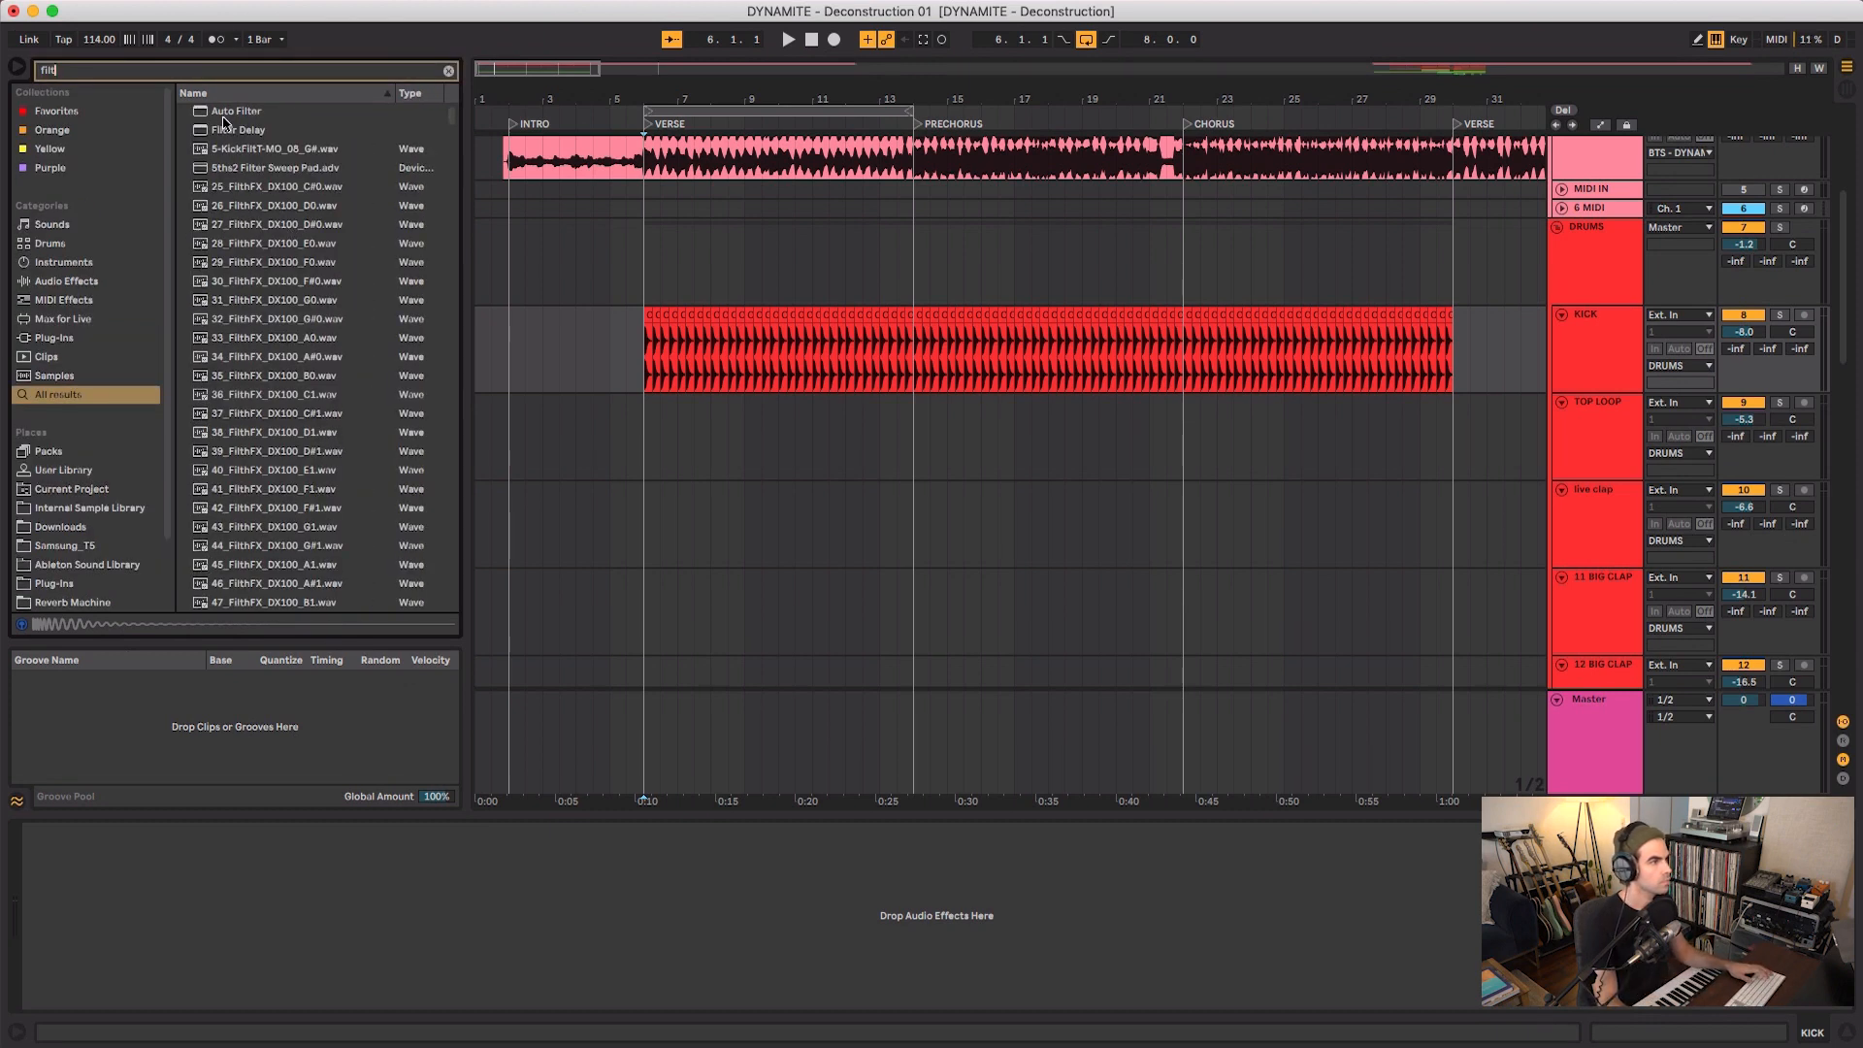
double_click(223, 114)
key("space")
left_click_drag(302, 887, 303, 933)
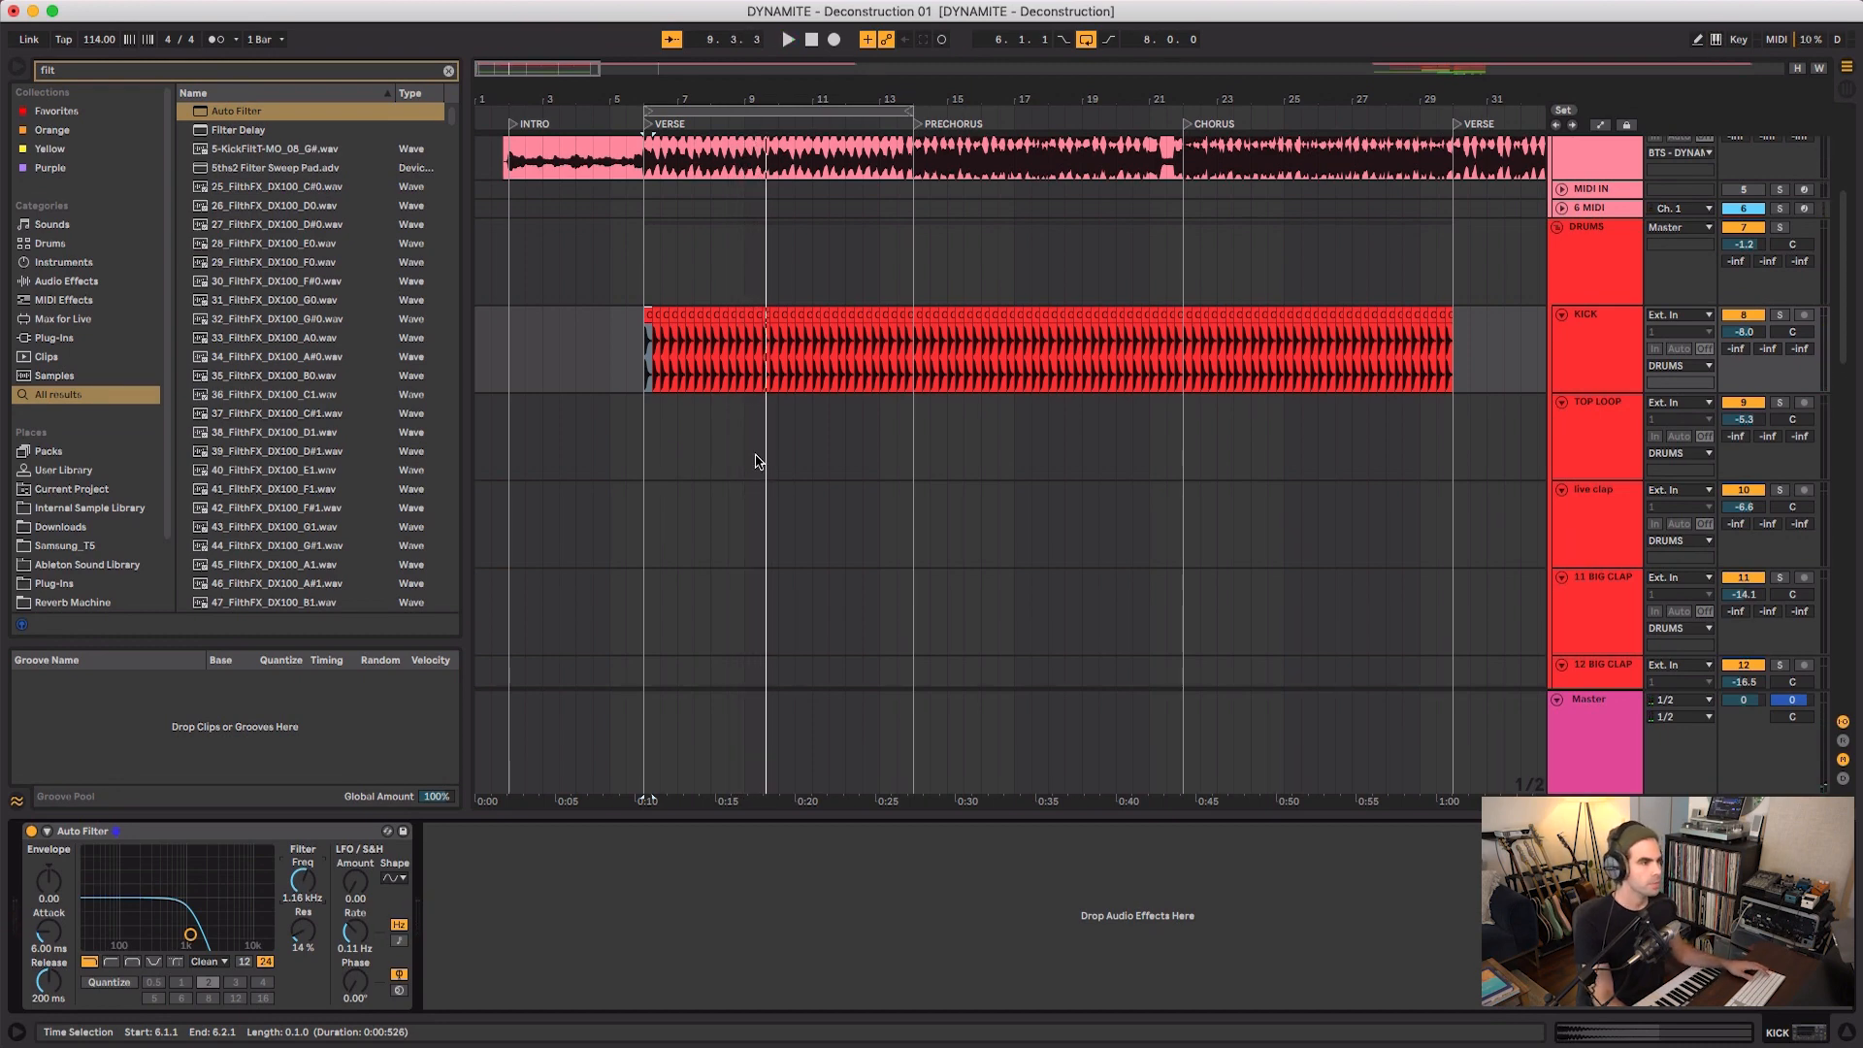
- Automate the KICK filter frequency to rise from 1.16 kHz at bar 14 to 5.65 kHz at the chorus, and play it back
key("a")
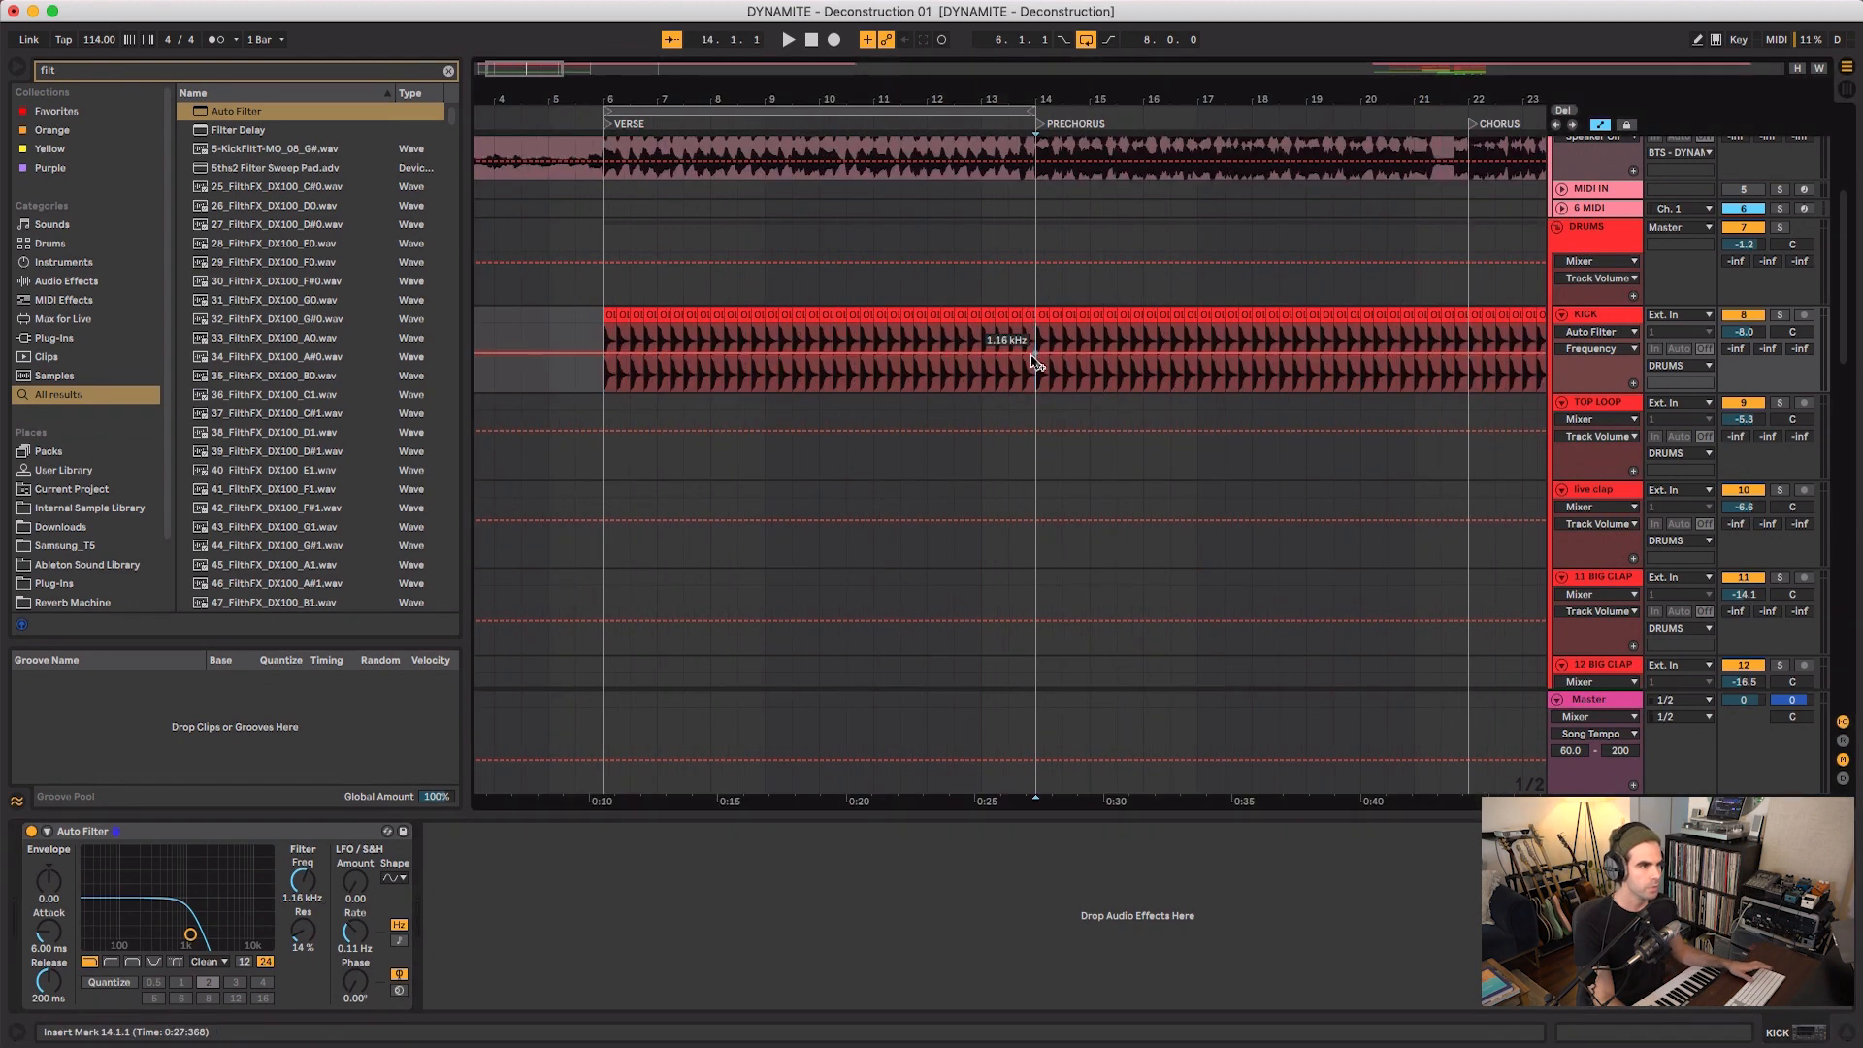
left_click(1468, 346)
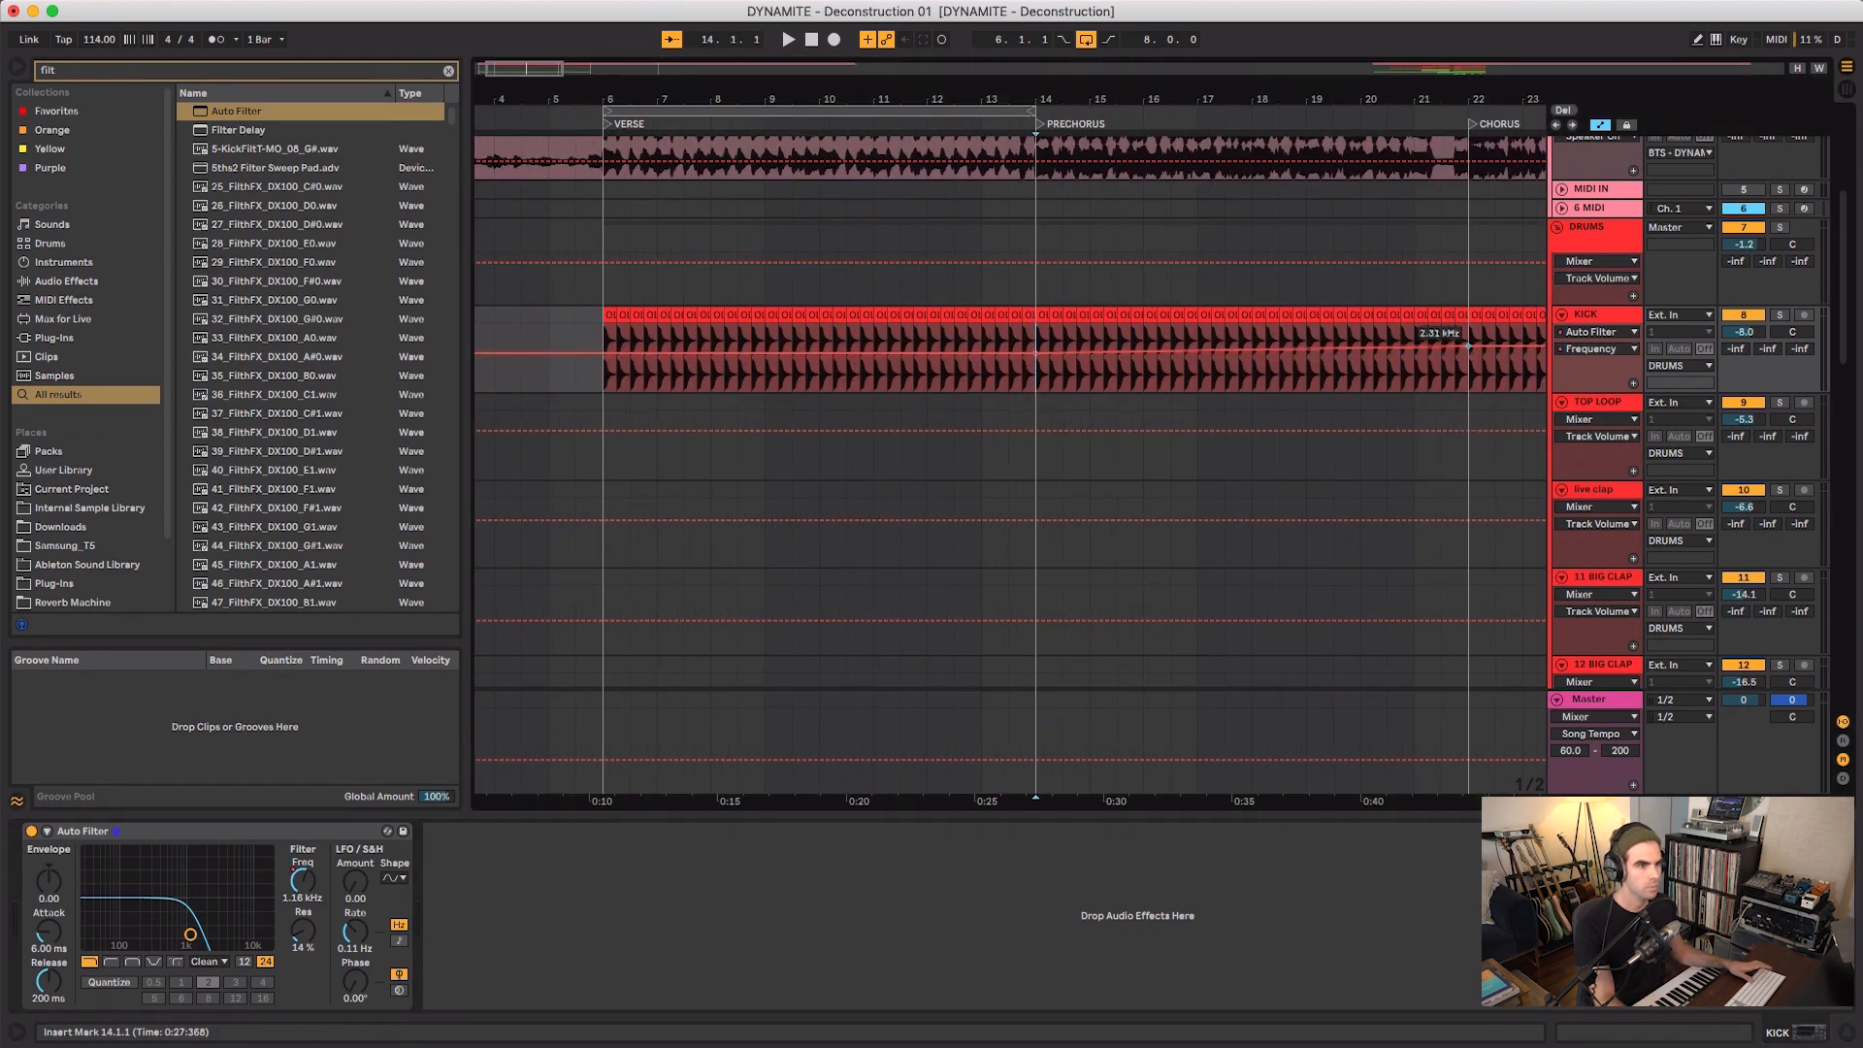
left_click(1037, 387)
key("space")
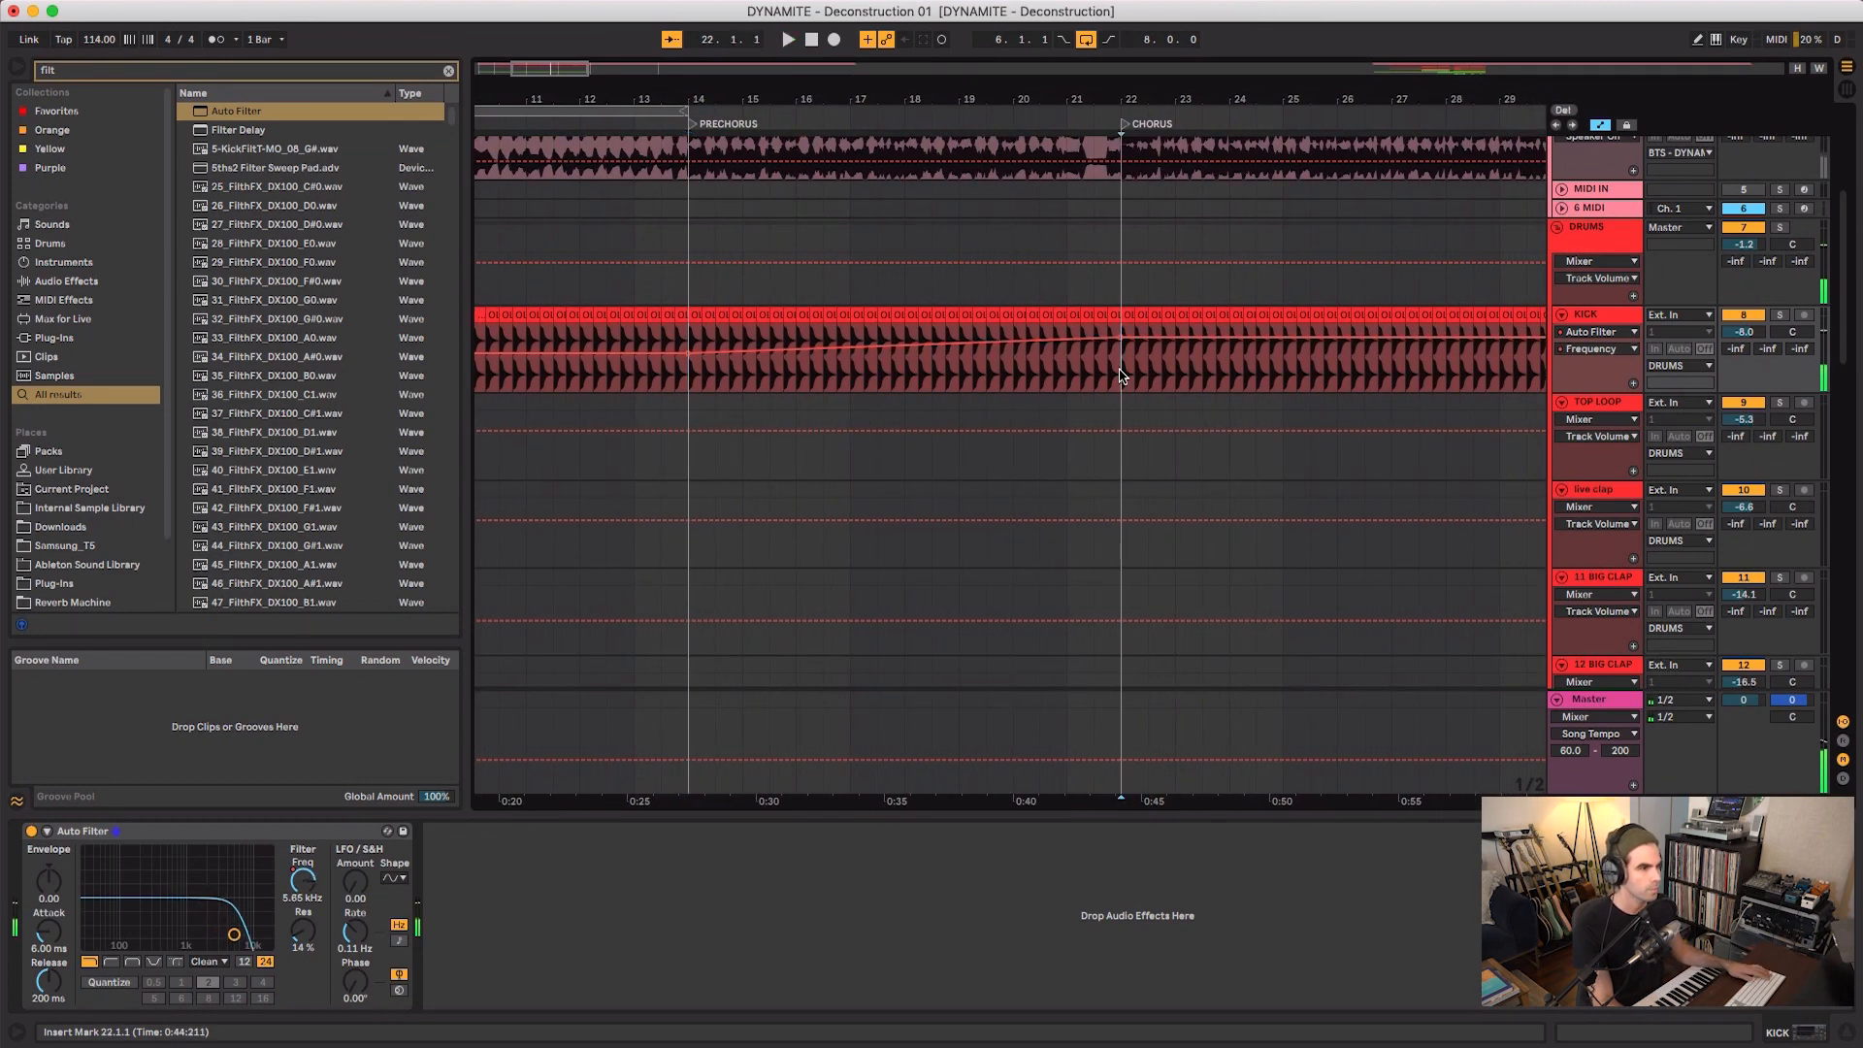
- Raise the KICK filter frequency automation across the whole chorus, bars 22 to 30
left_click_drag(1121, 377, 1452, 382)
scroll(1401, 343, "right", 2)
left_click_drag(1354, 347, 1353, 334)
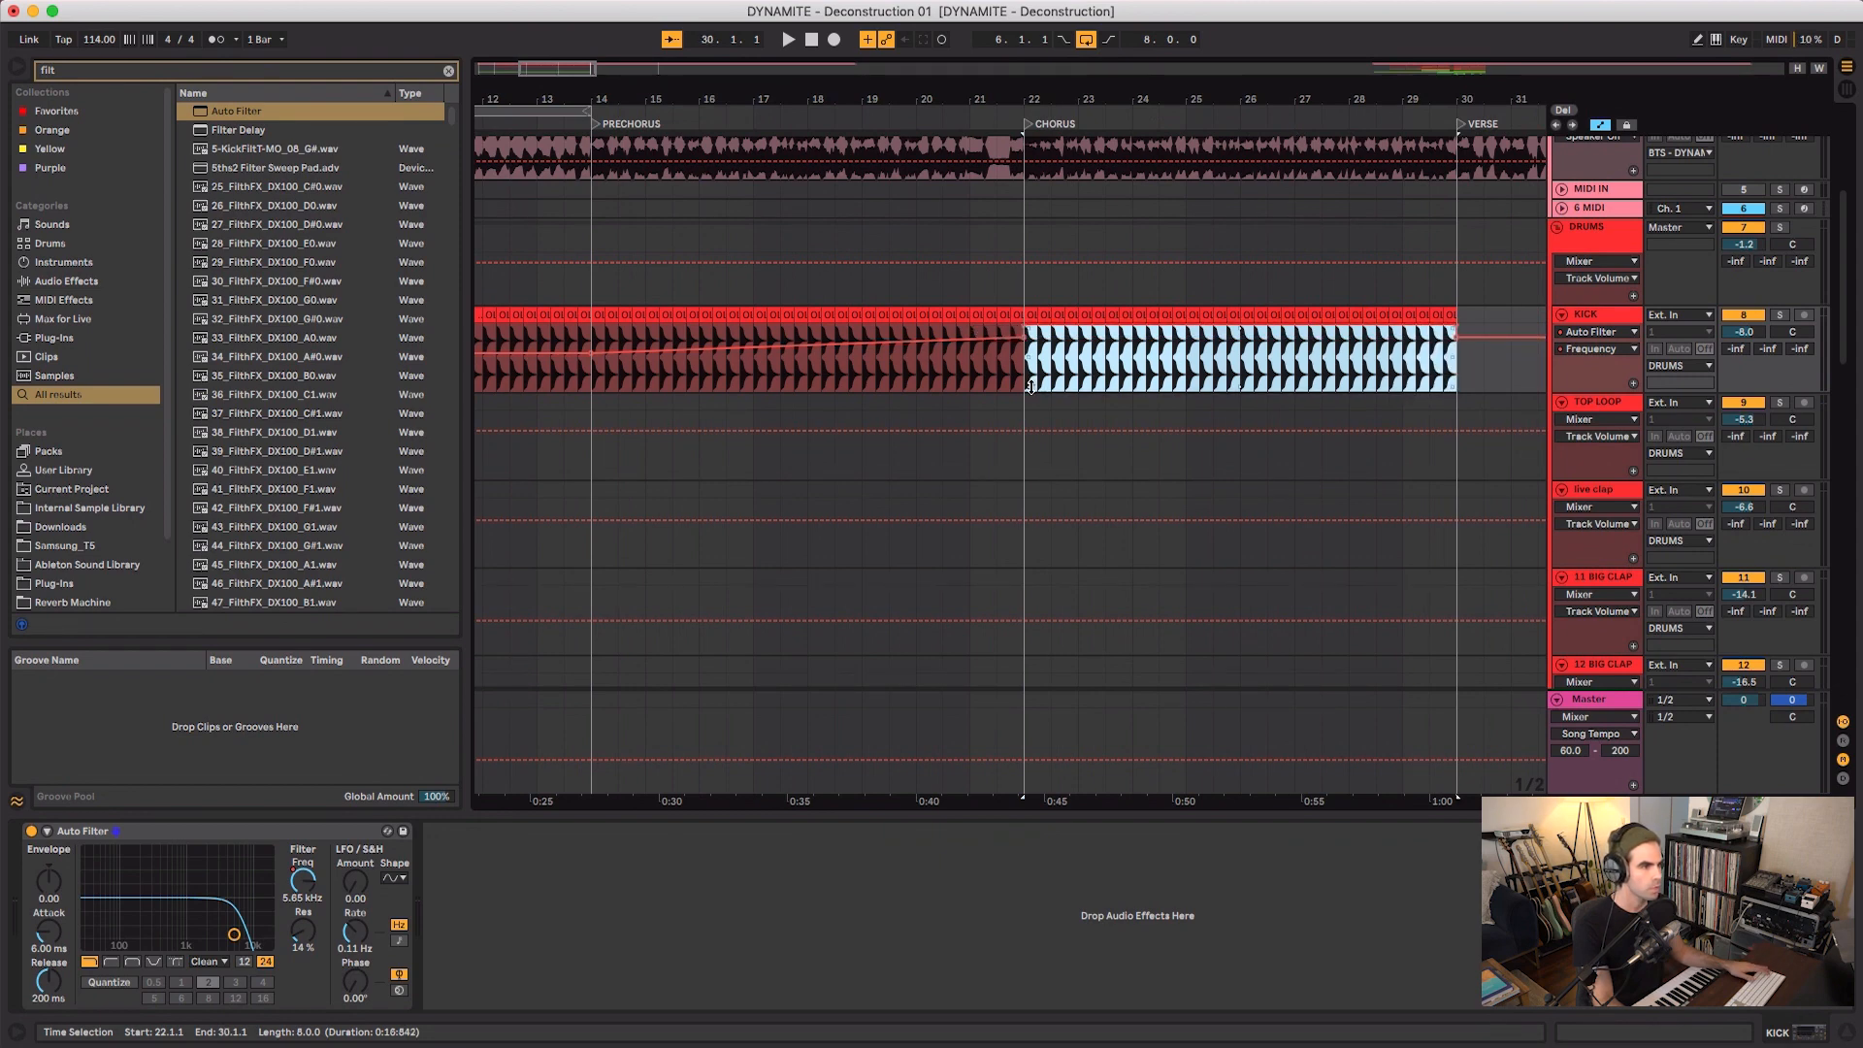
left_click(1009, 378)
left_click_drag(1022, 385, 1462, 365)
mouse_move(1336, 340)
left_mouse_down()
mouse_move(1336, 371)
mouse_move(1336, 325)
left_mouse_up()
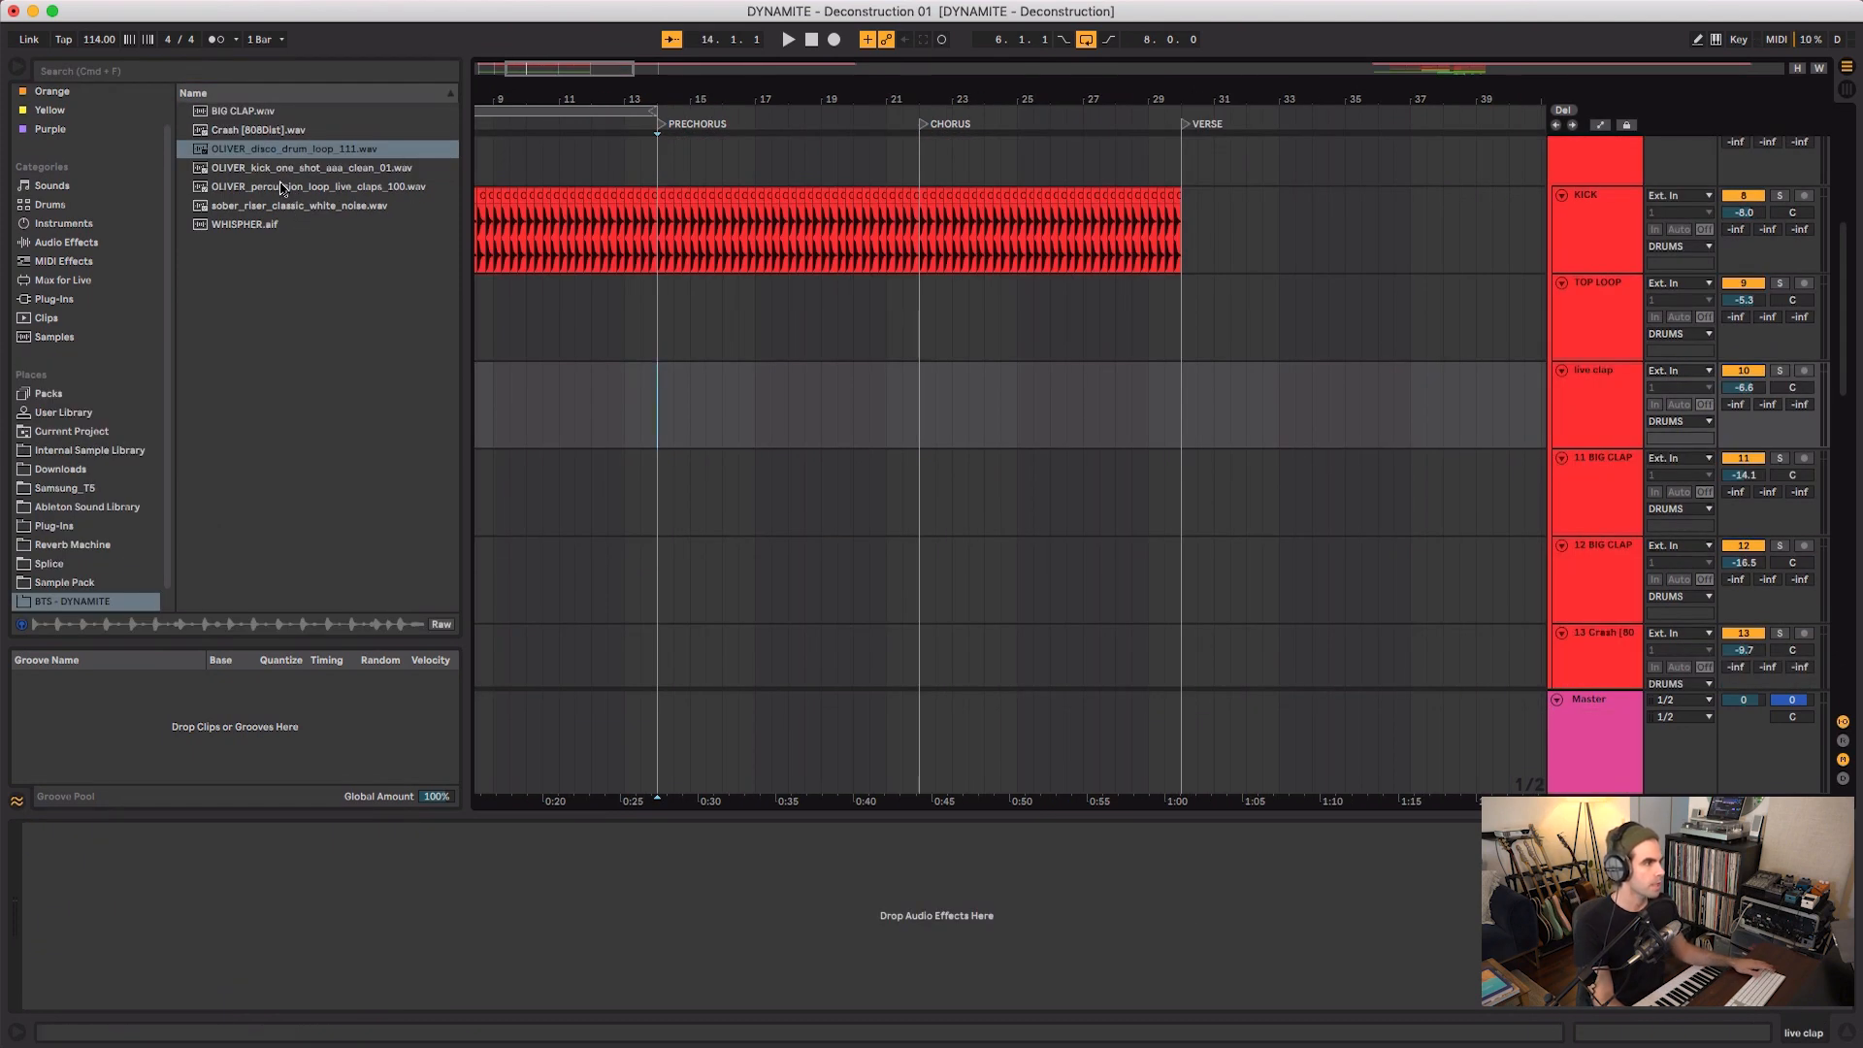
- Place OLIVER_percussion_loop_live_claps_100.wav on the live clap track at bar 14 and duplicate it three times to fill the prechorus
left_click_drag(262, 189, 667, 388)
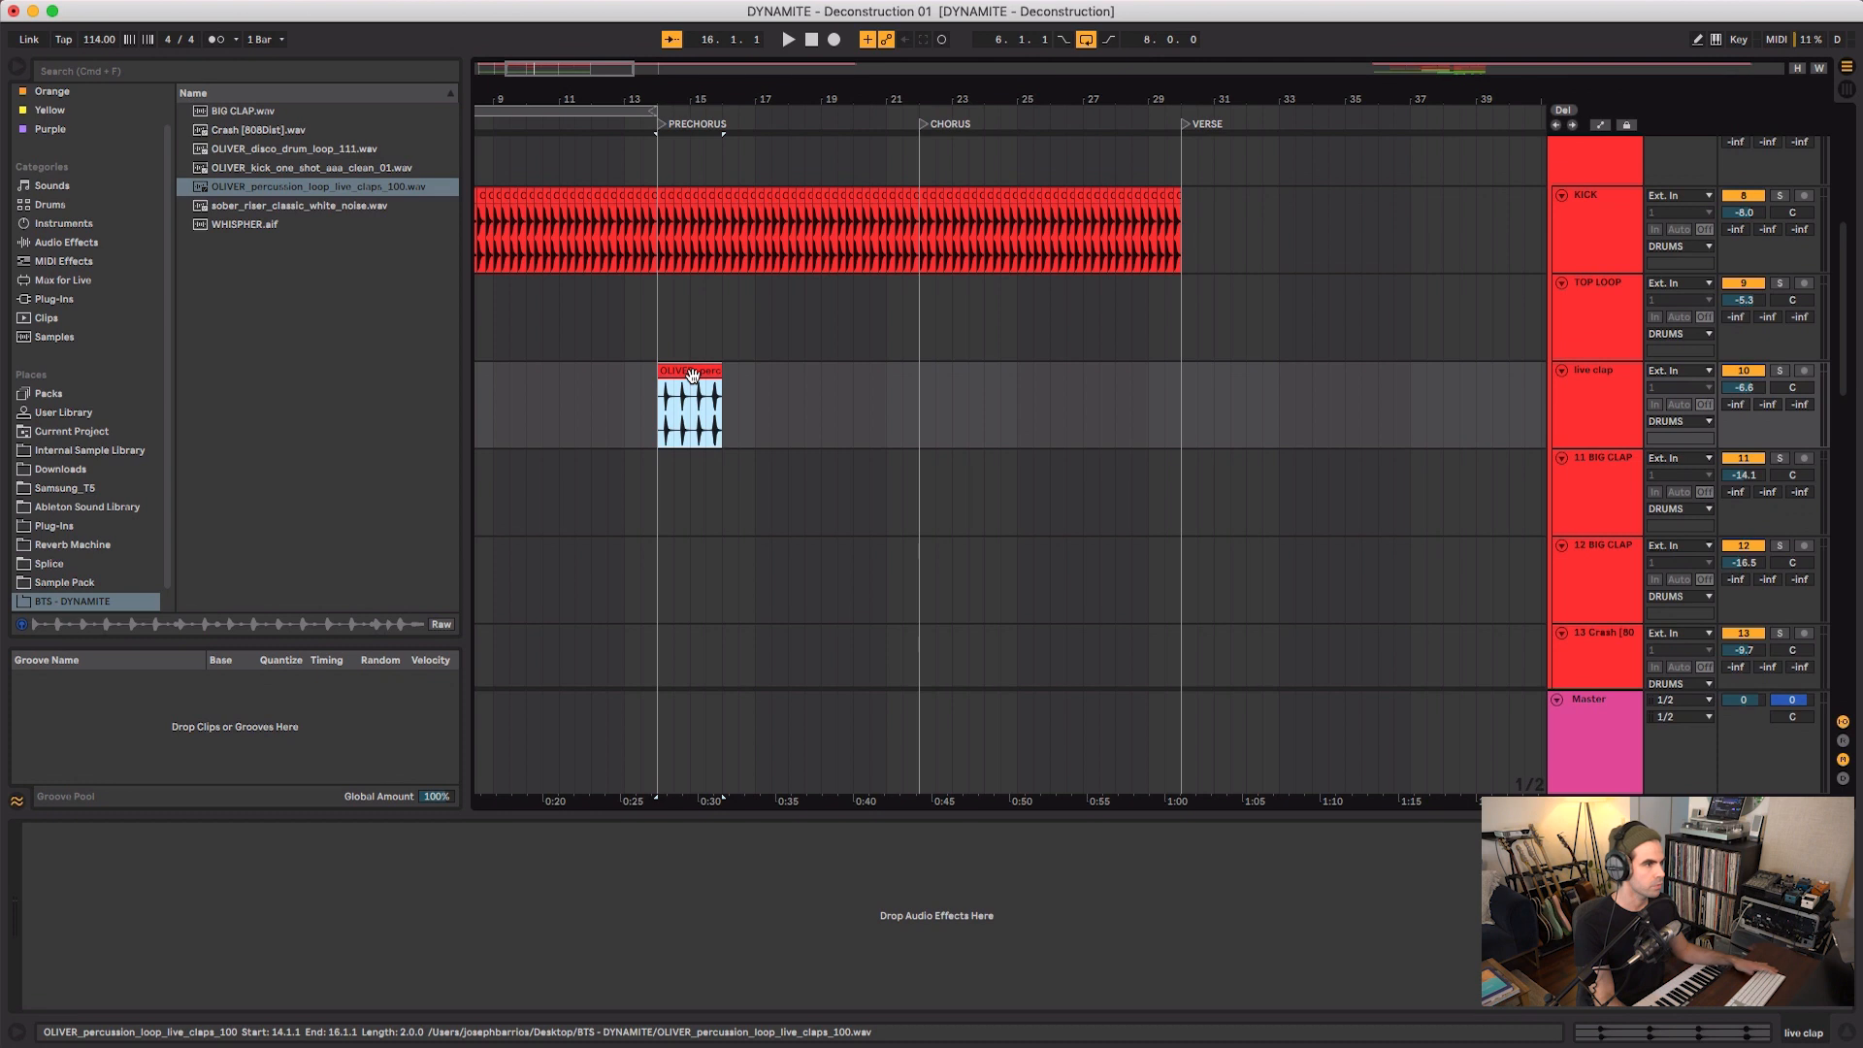
key("space")
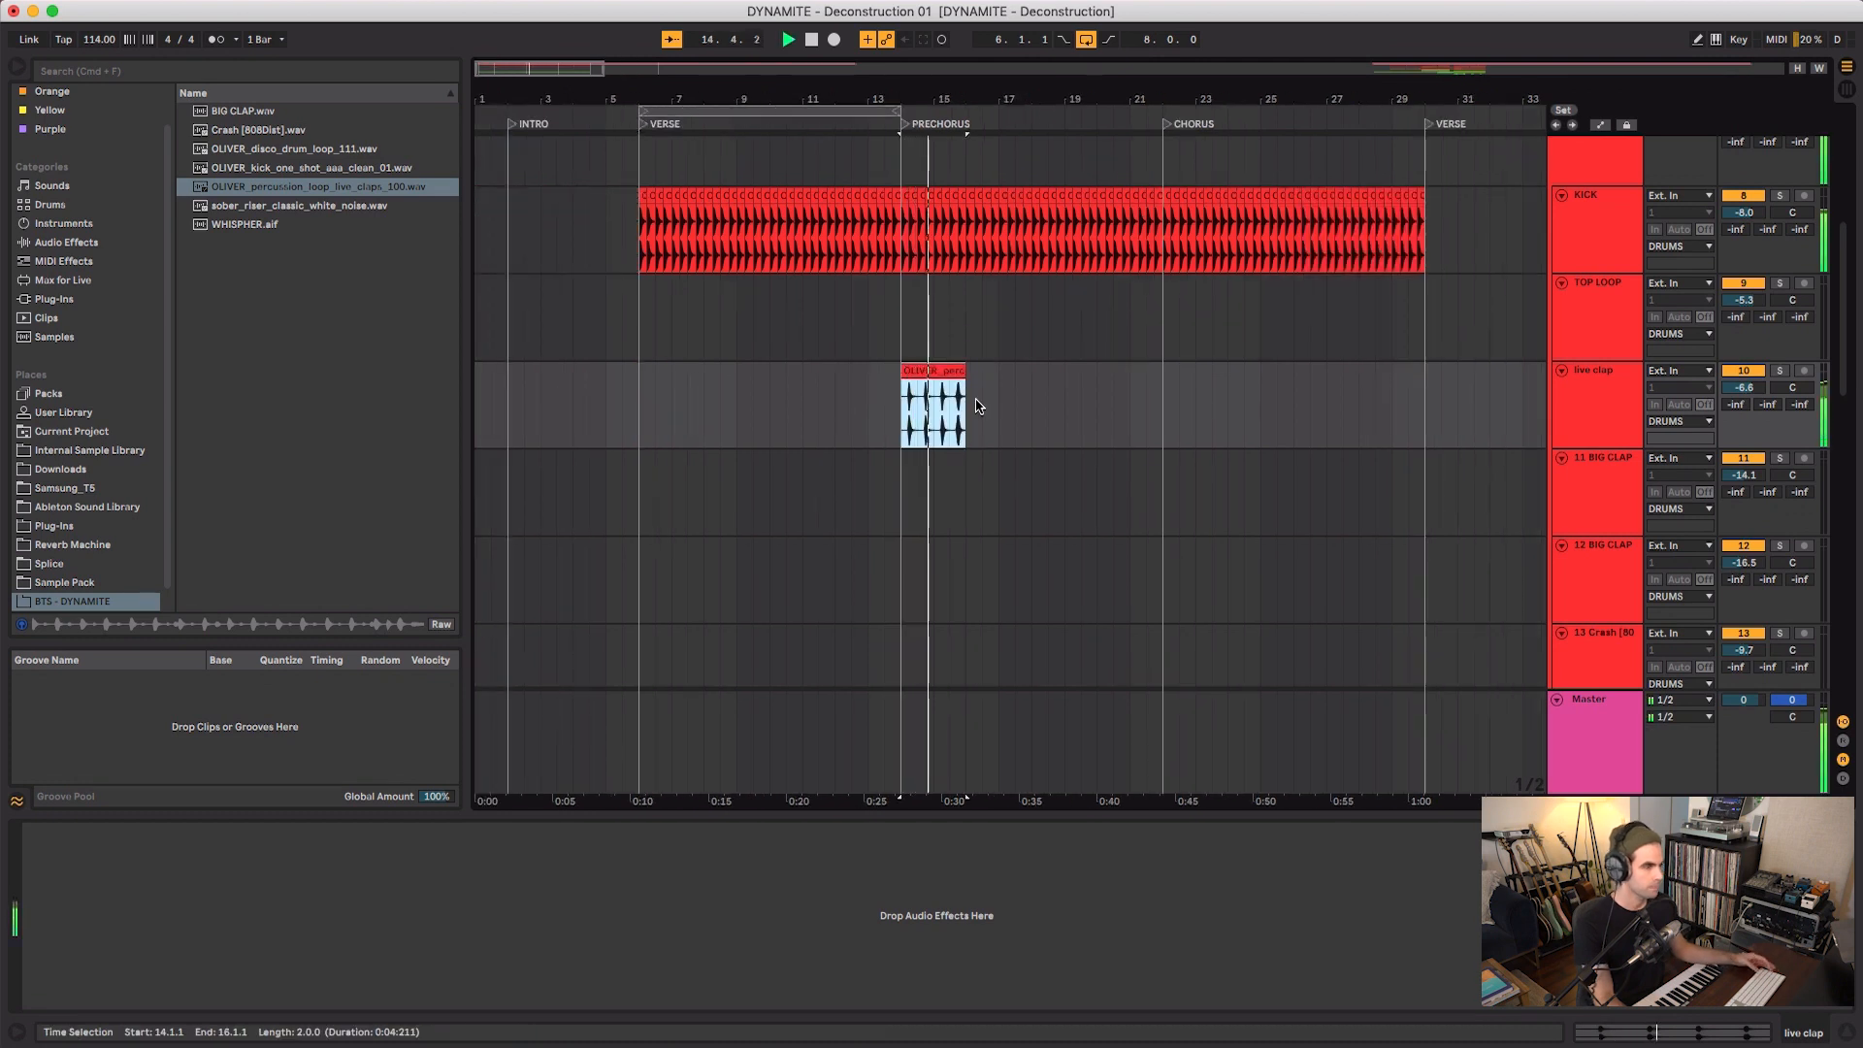
key("super+d")
key("super+d")
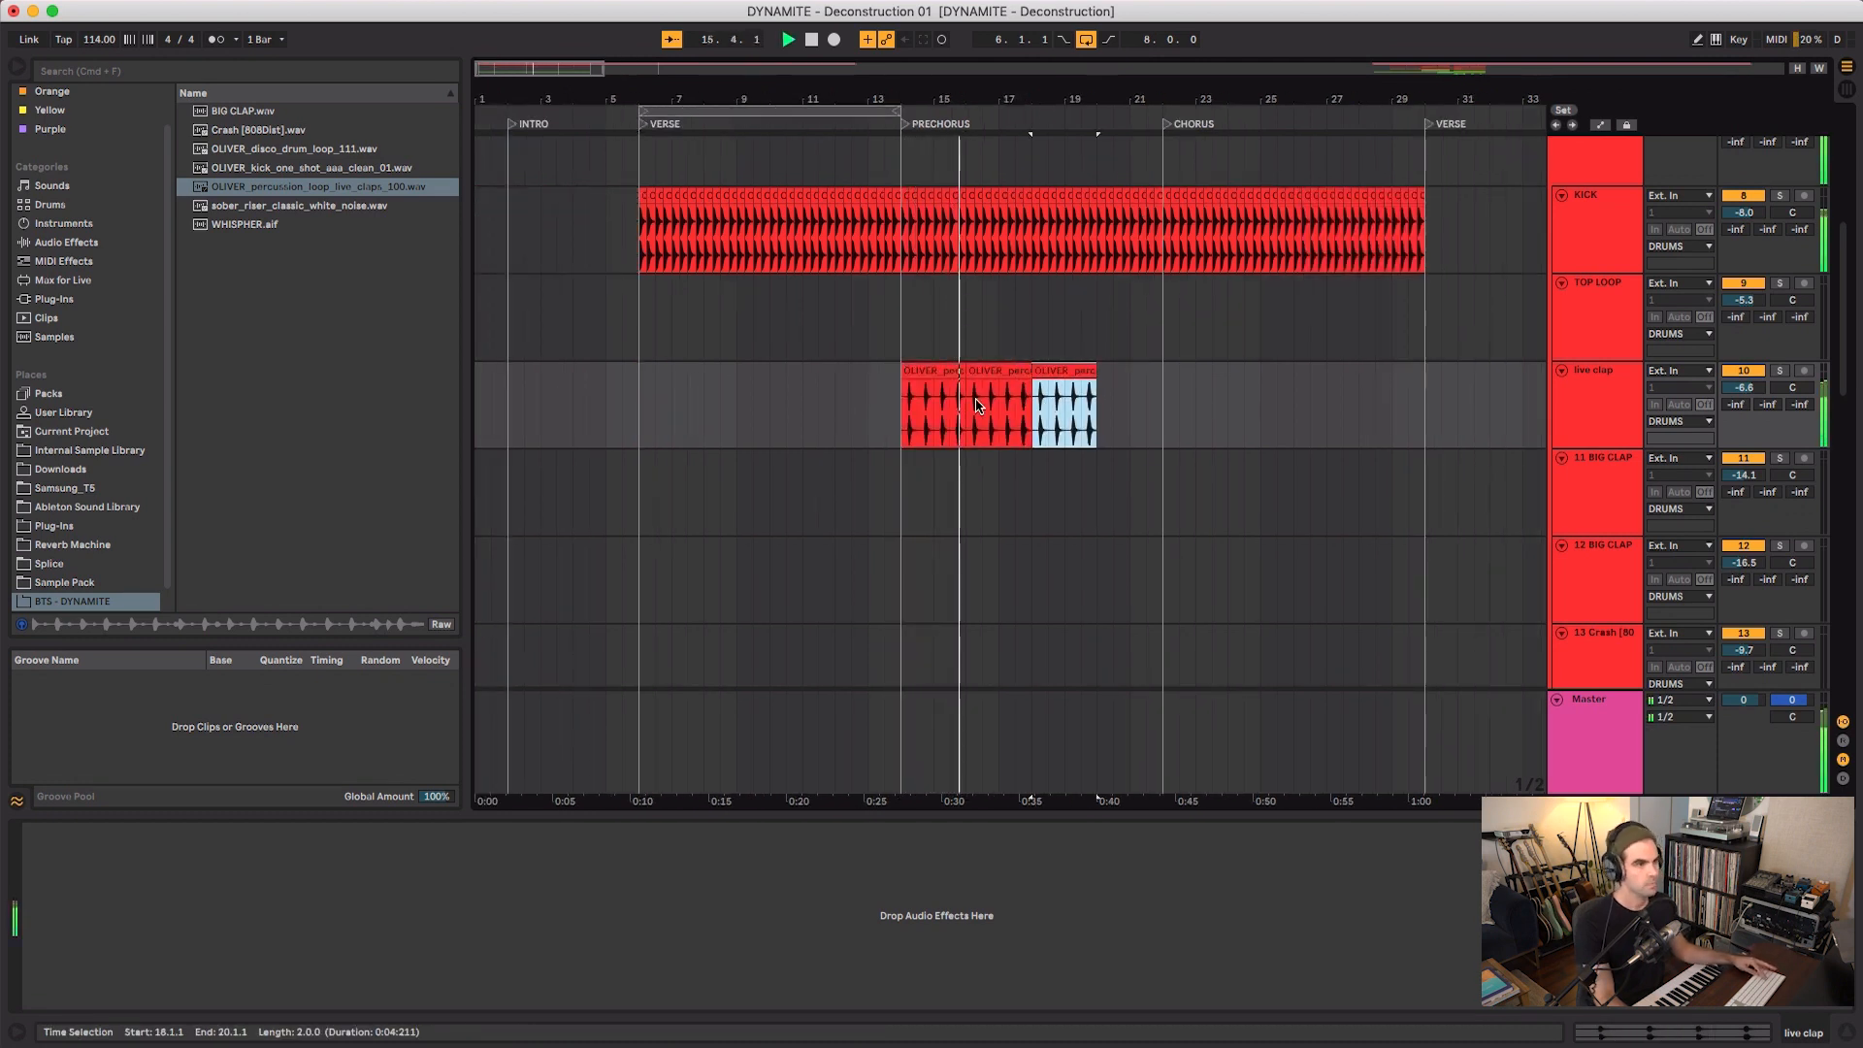
key("super+d")
left_click(1172, 433)
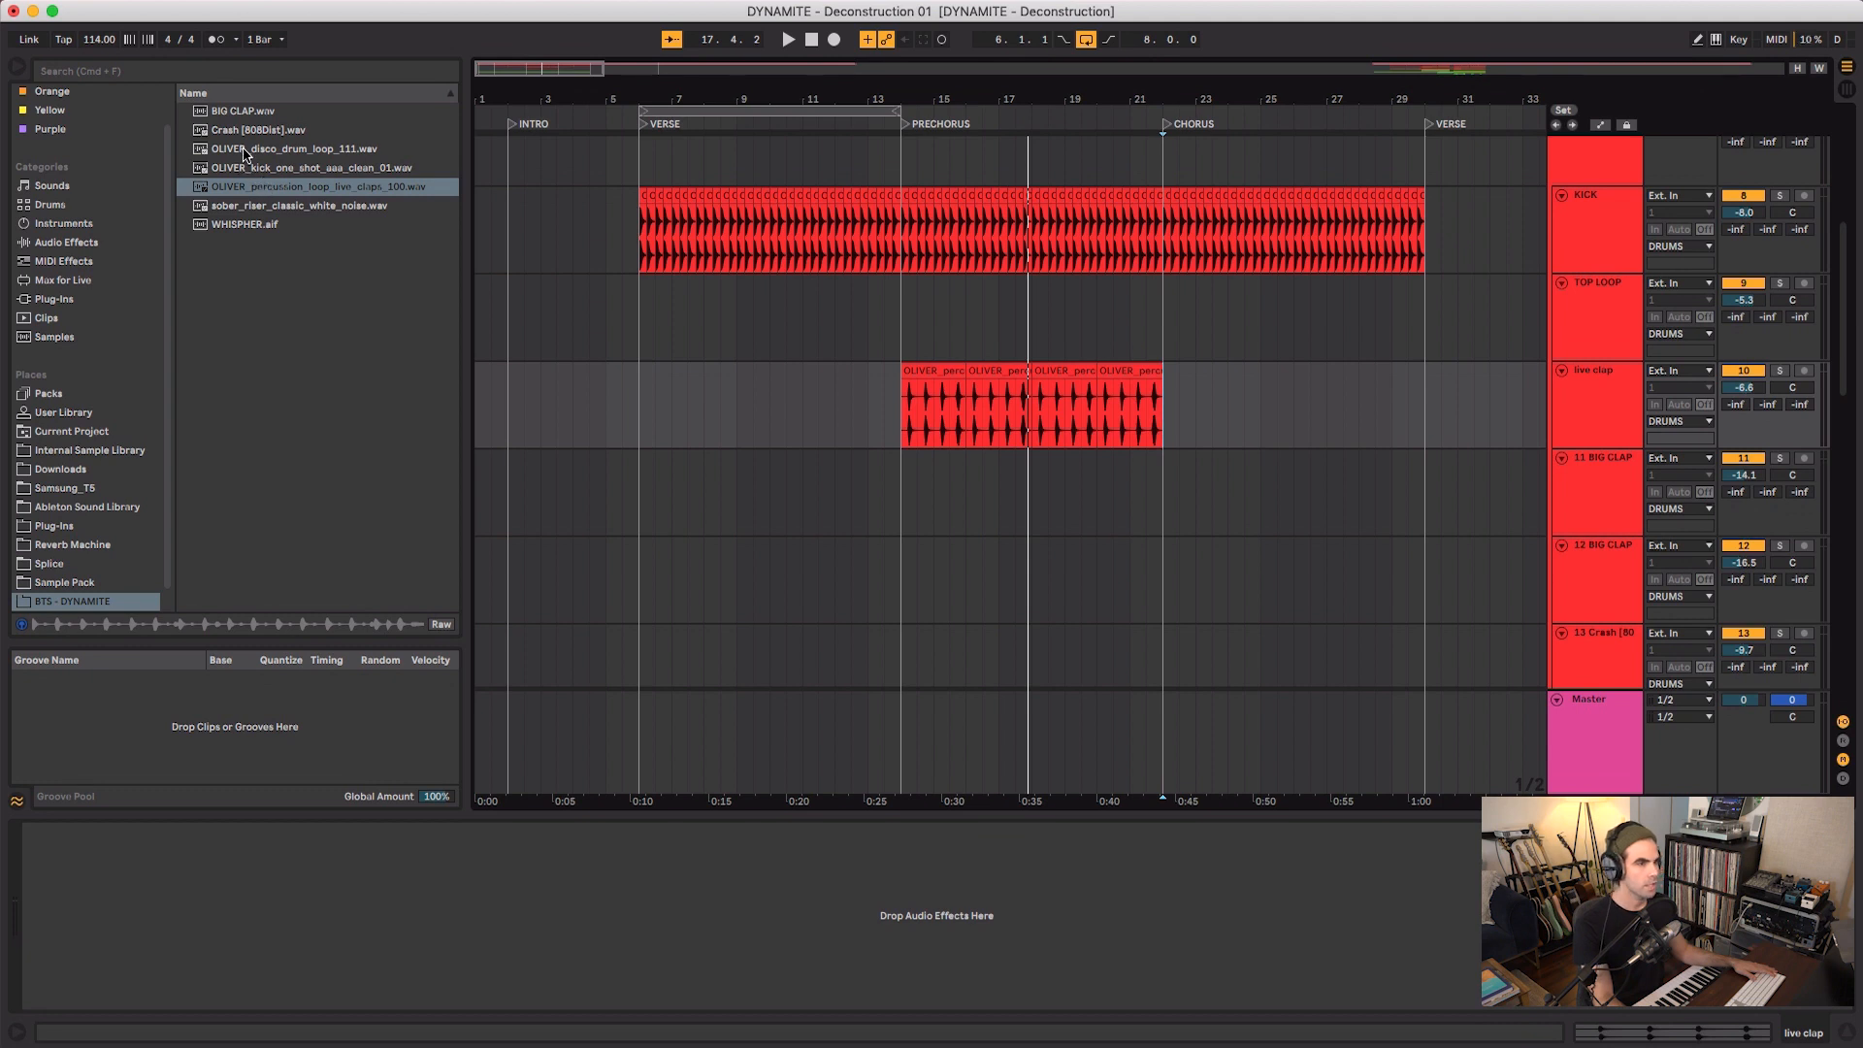
- Place OLIVER_disco_drum_loop_111.wav on the TOP LOOP track at bar 22 and duplicate it once to fill the chorus
left_click_drag(245, 150, 1165, 299)
key("space")
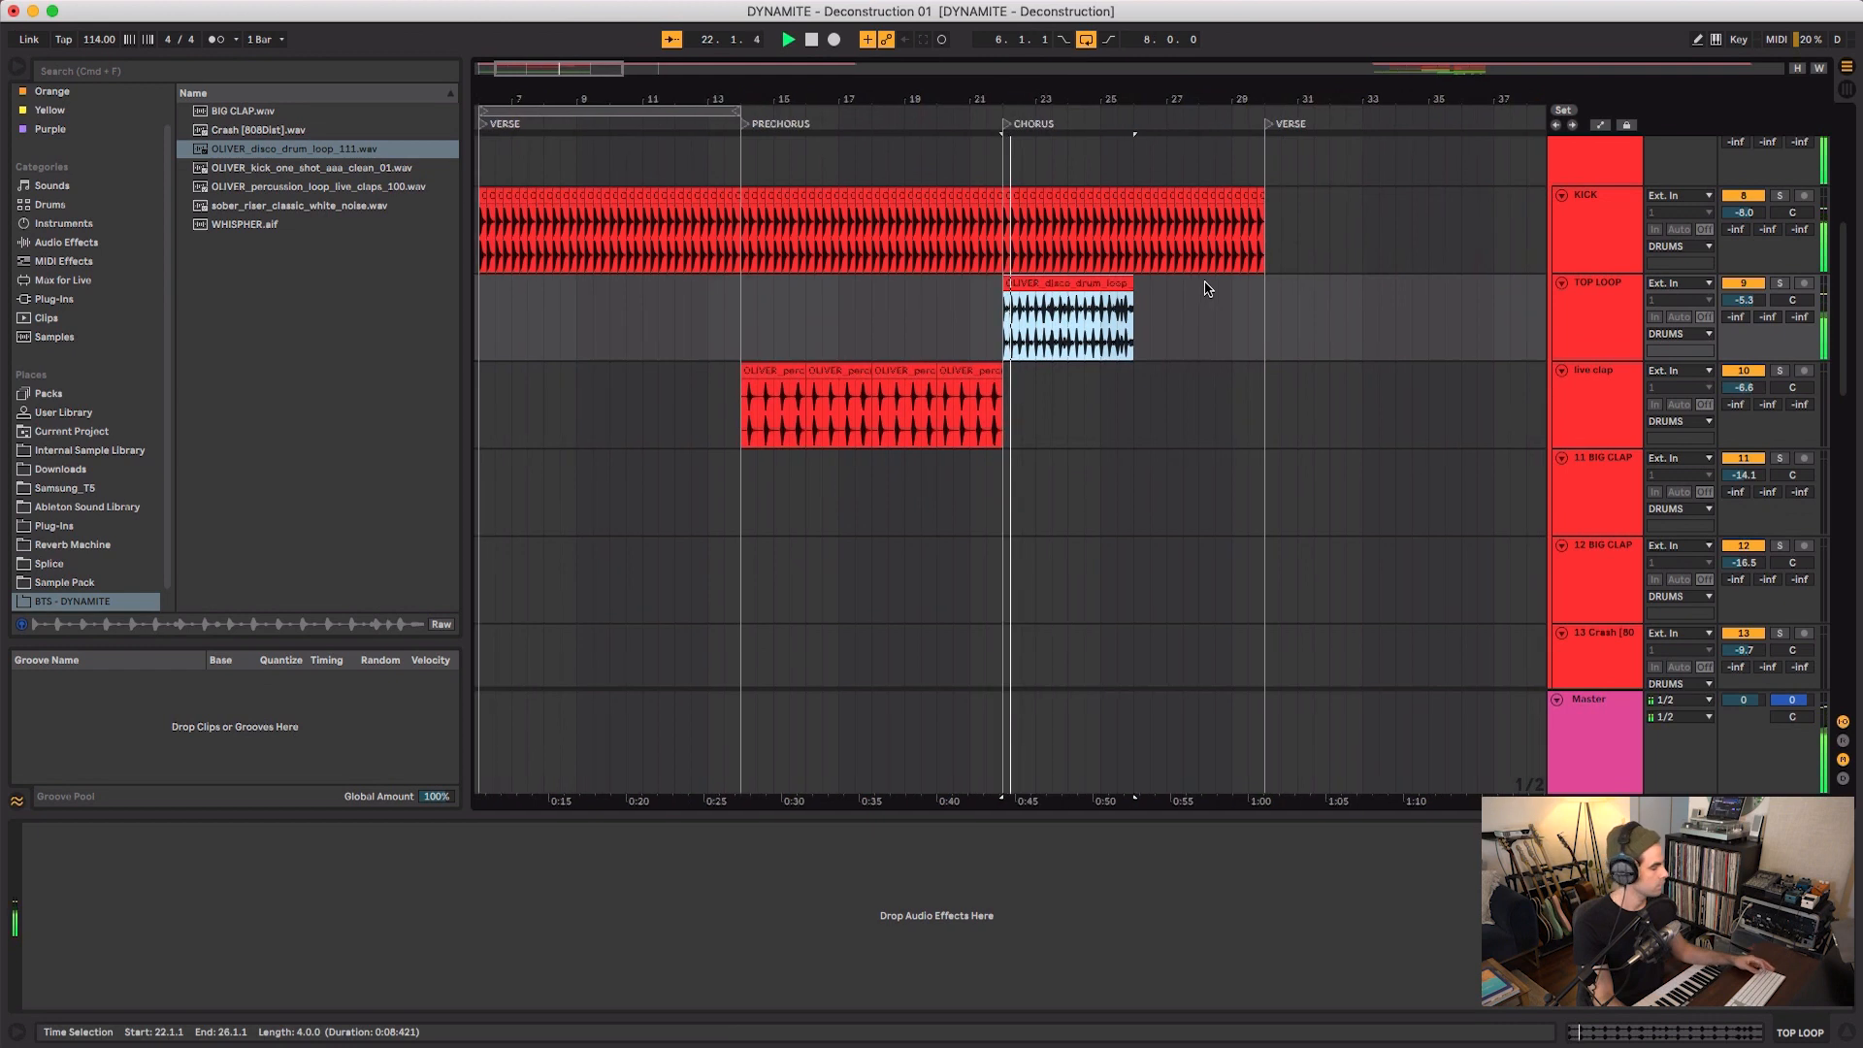
key("super+d")
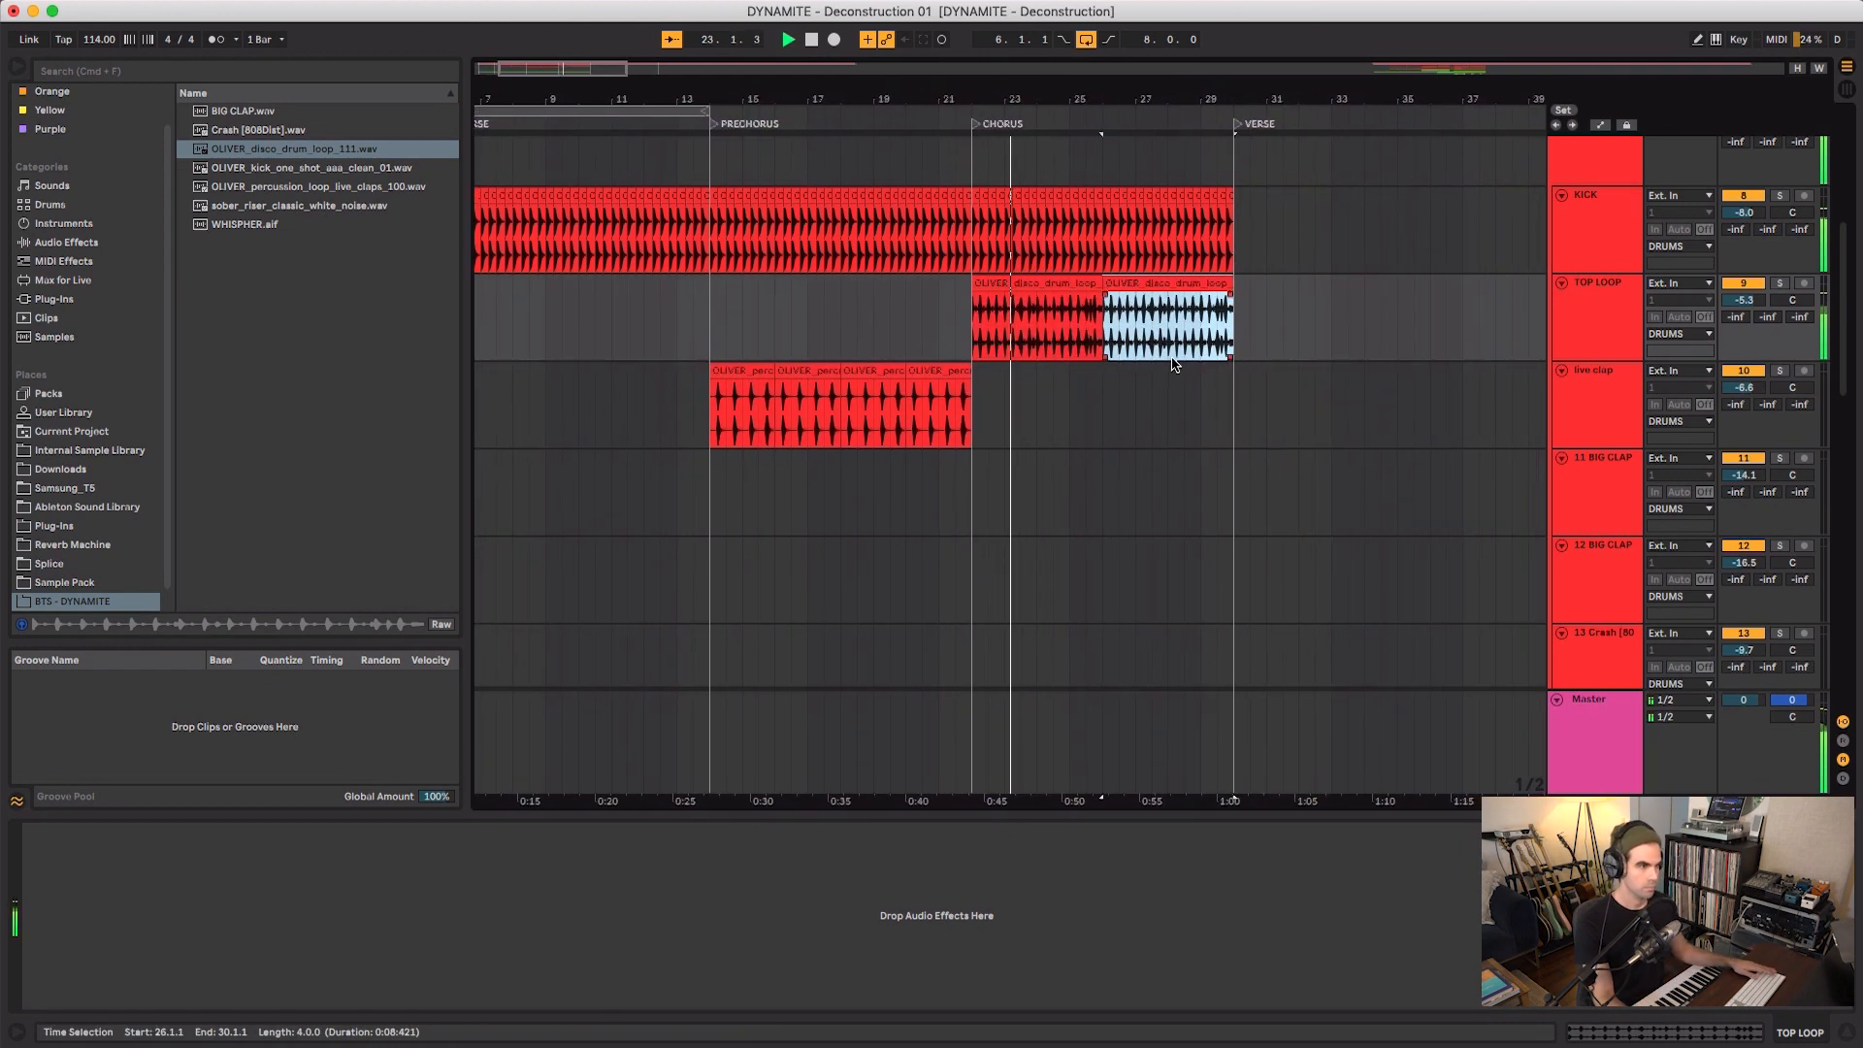
- Duplicate the four prechorus clips on the live clap track into the chorus and play the result
left_click(722, 371)
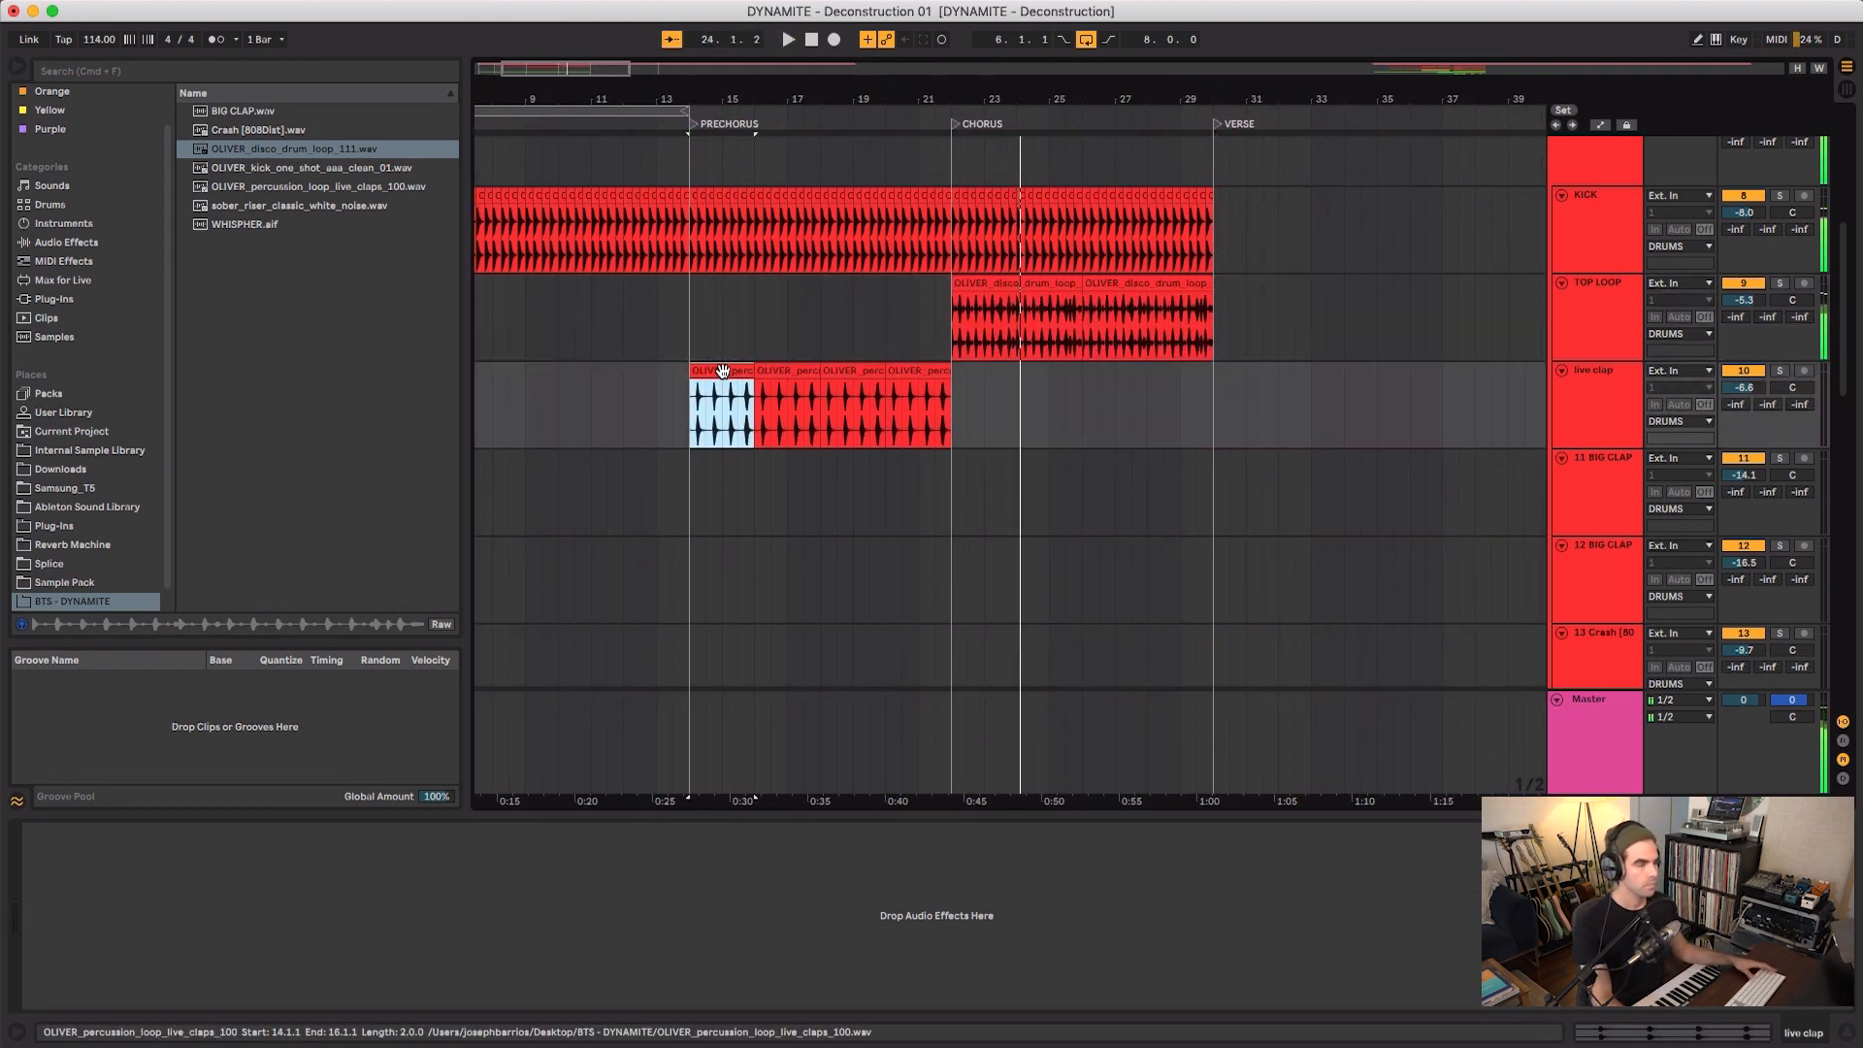
left_click(938, 377, "shift")
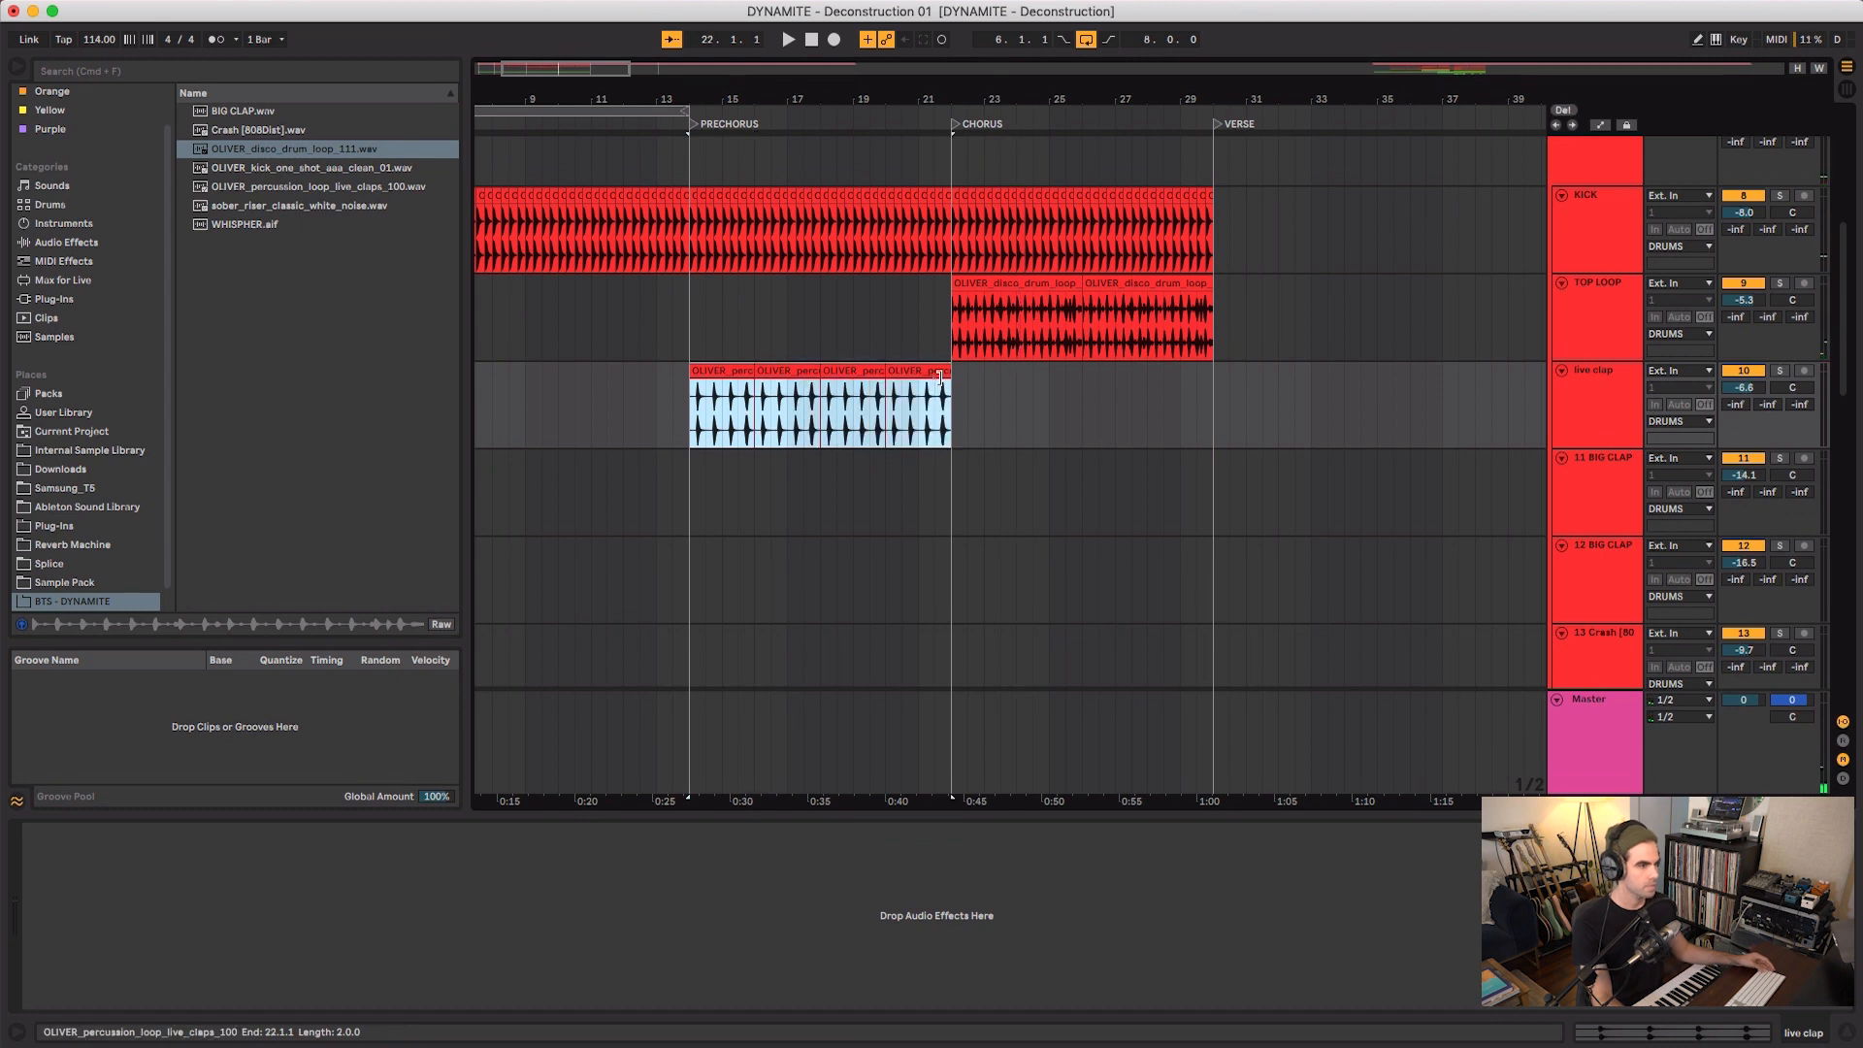
key("super+d")
key("space")
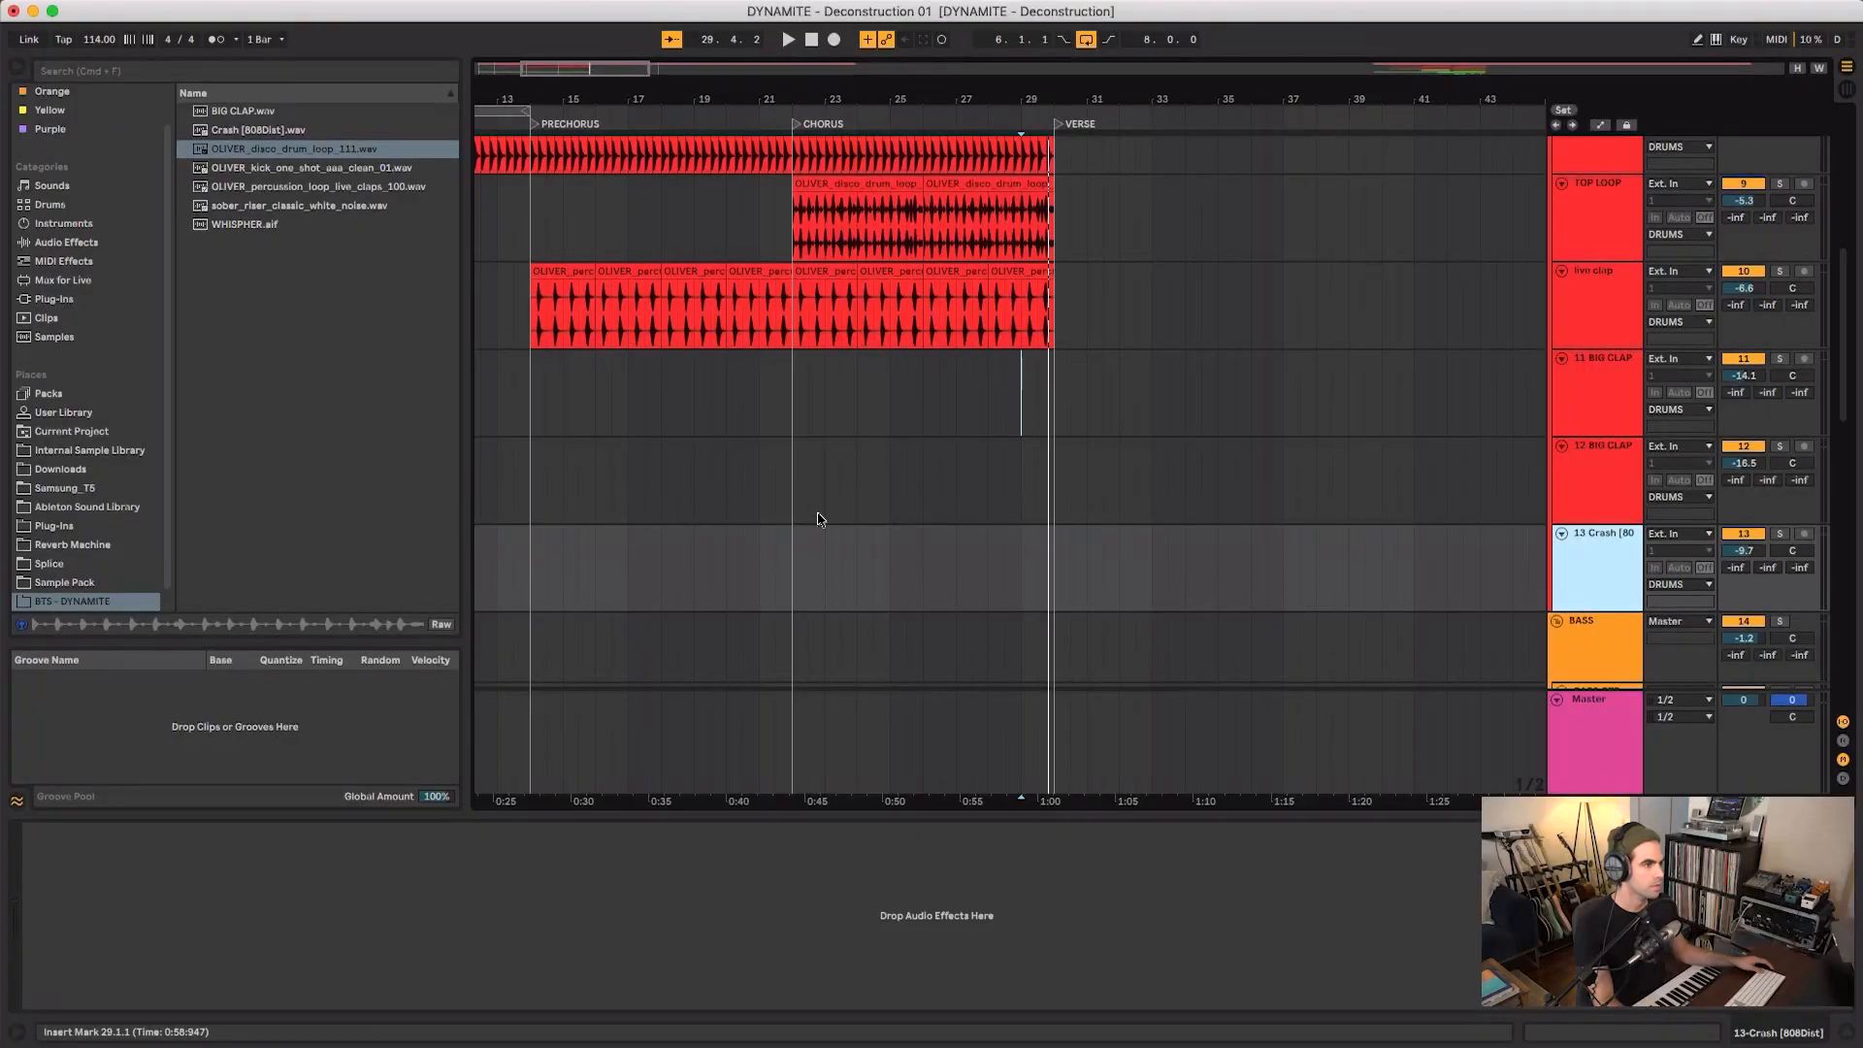
- Solo the original TRACK and listen to bar 13 leading into the prechorus
scroll(805, 509, "left", 5)
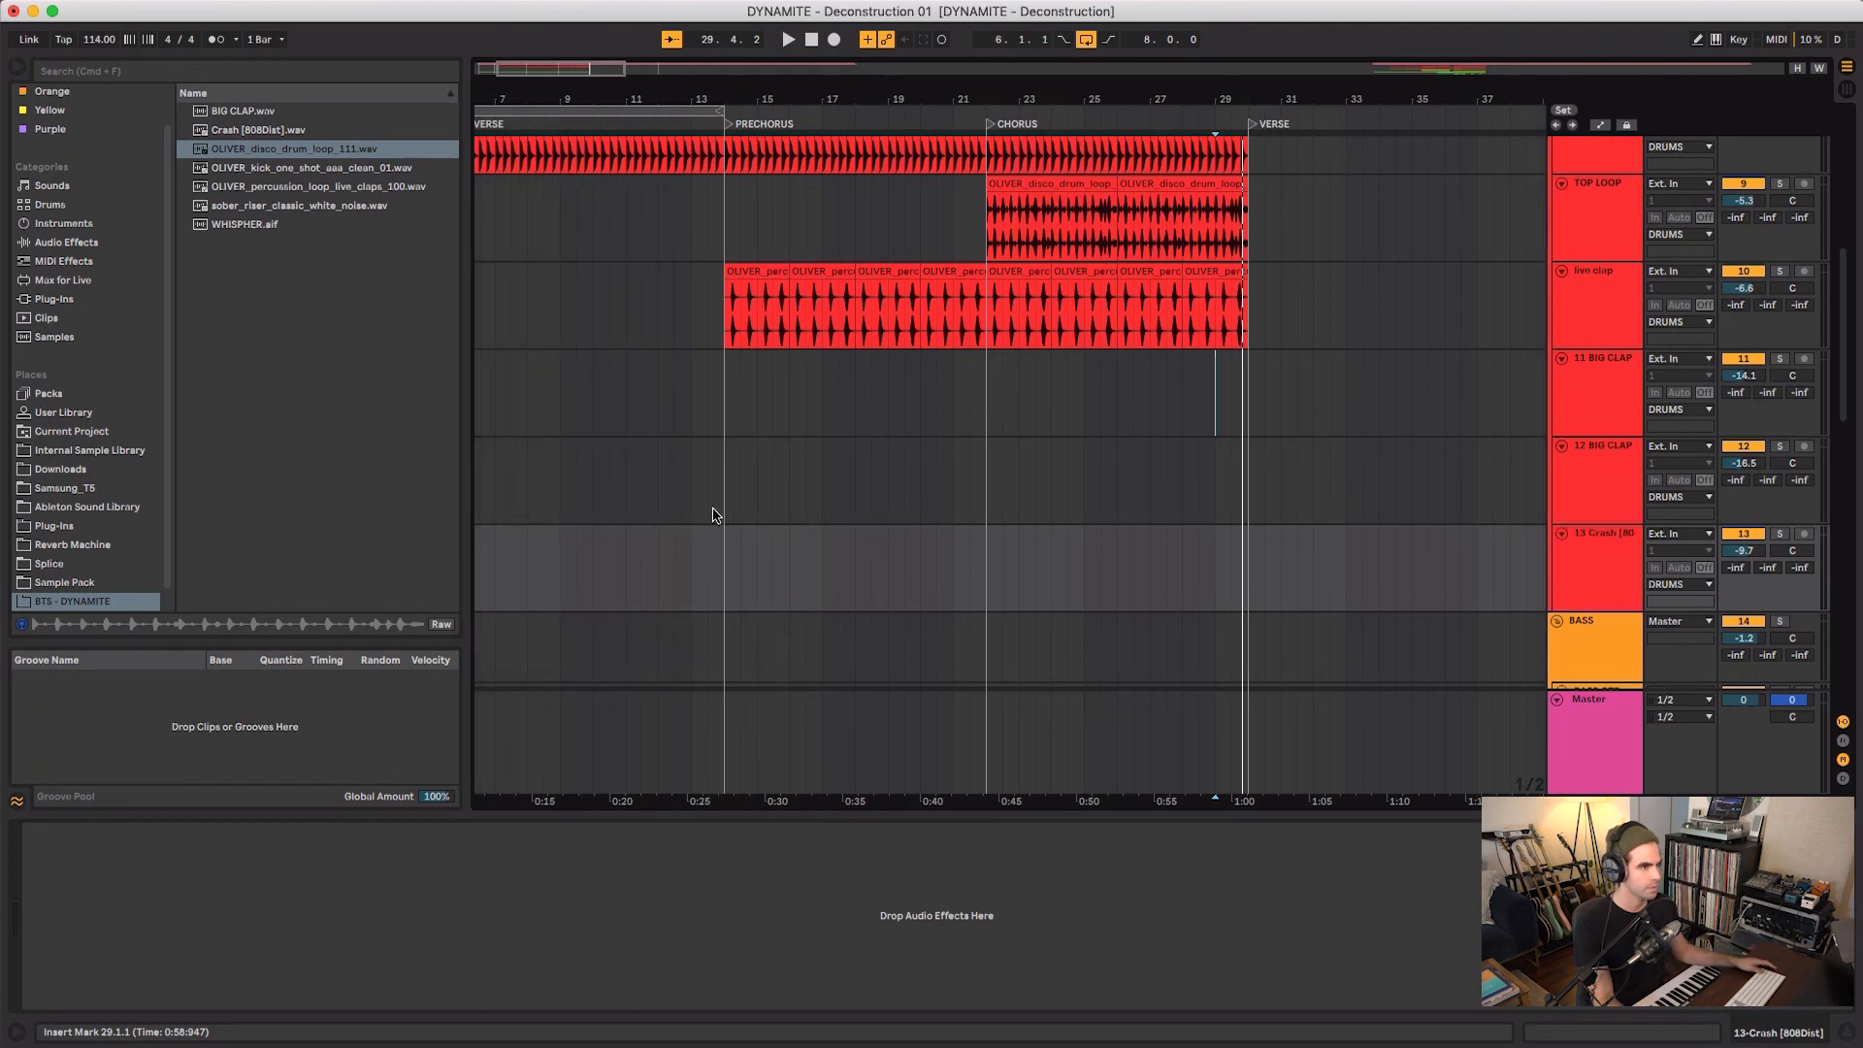
scroll(713, 514, "left", 5)
left_click(913, 495)
left_click(288, 170)
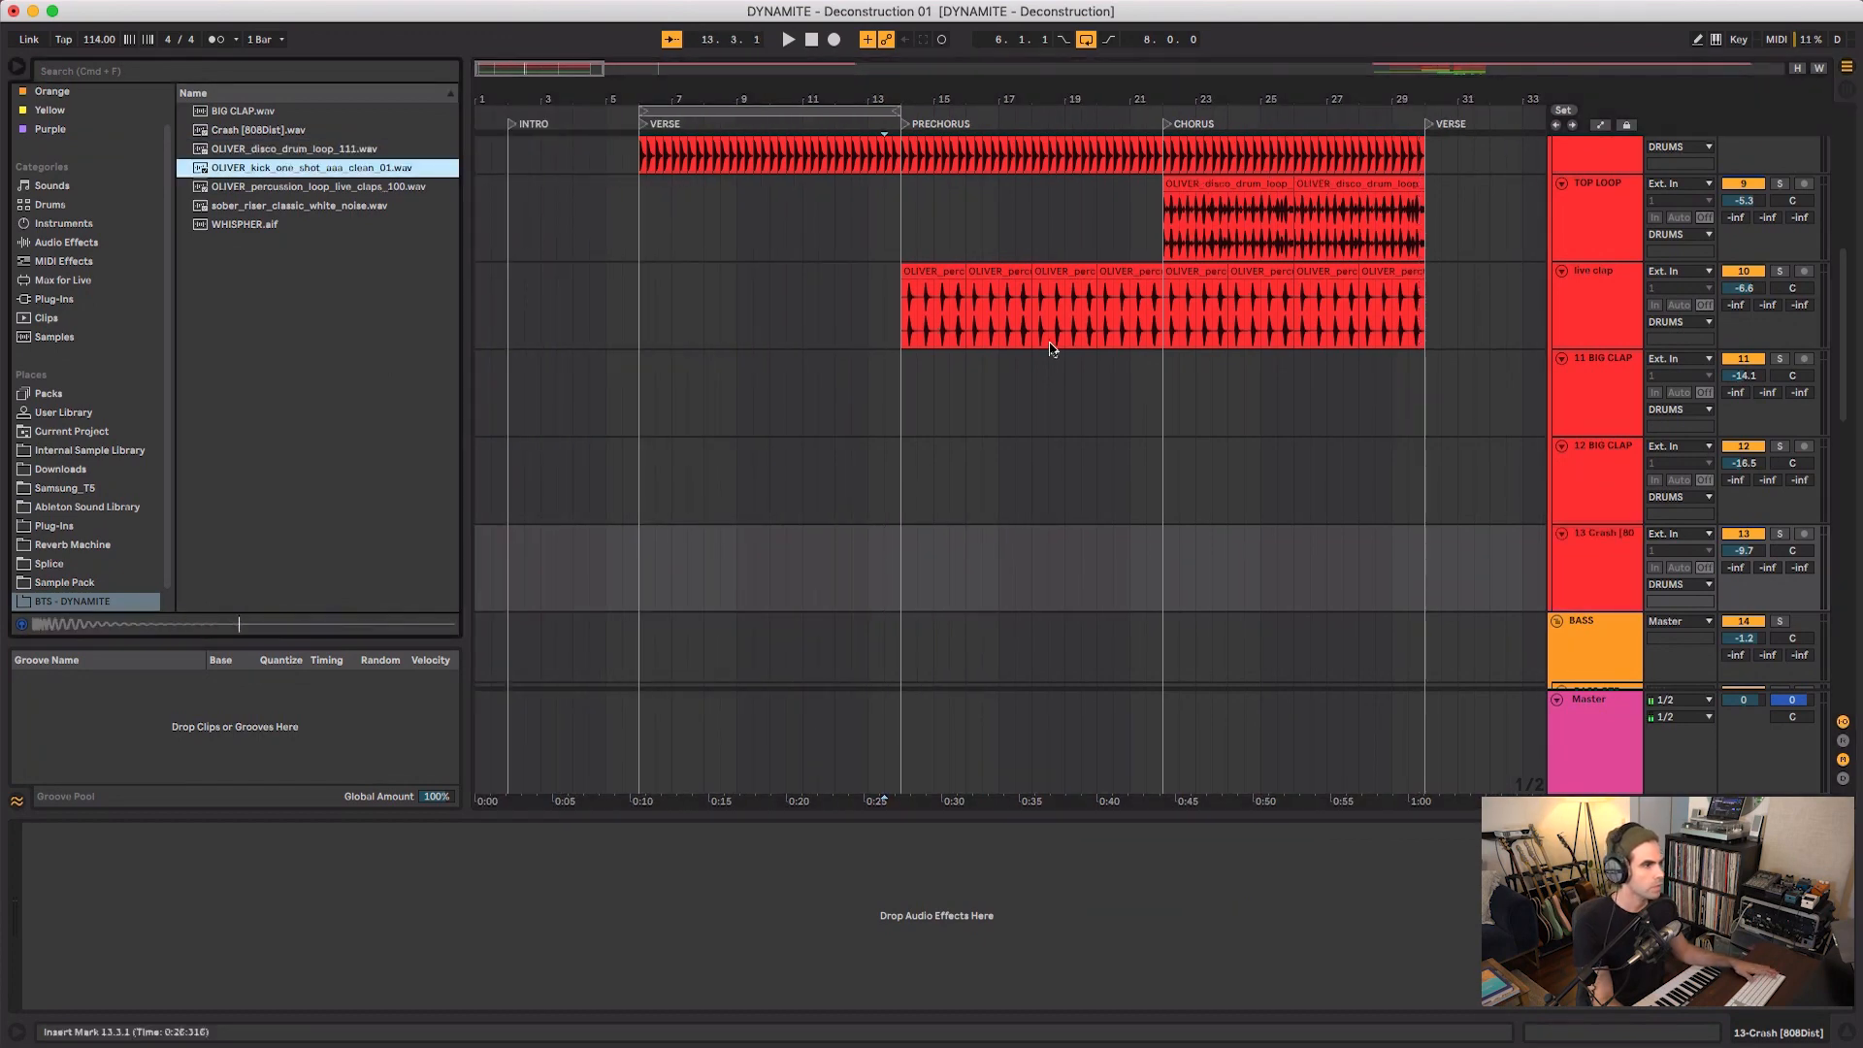
scroll(1051, 350, "up", 10)
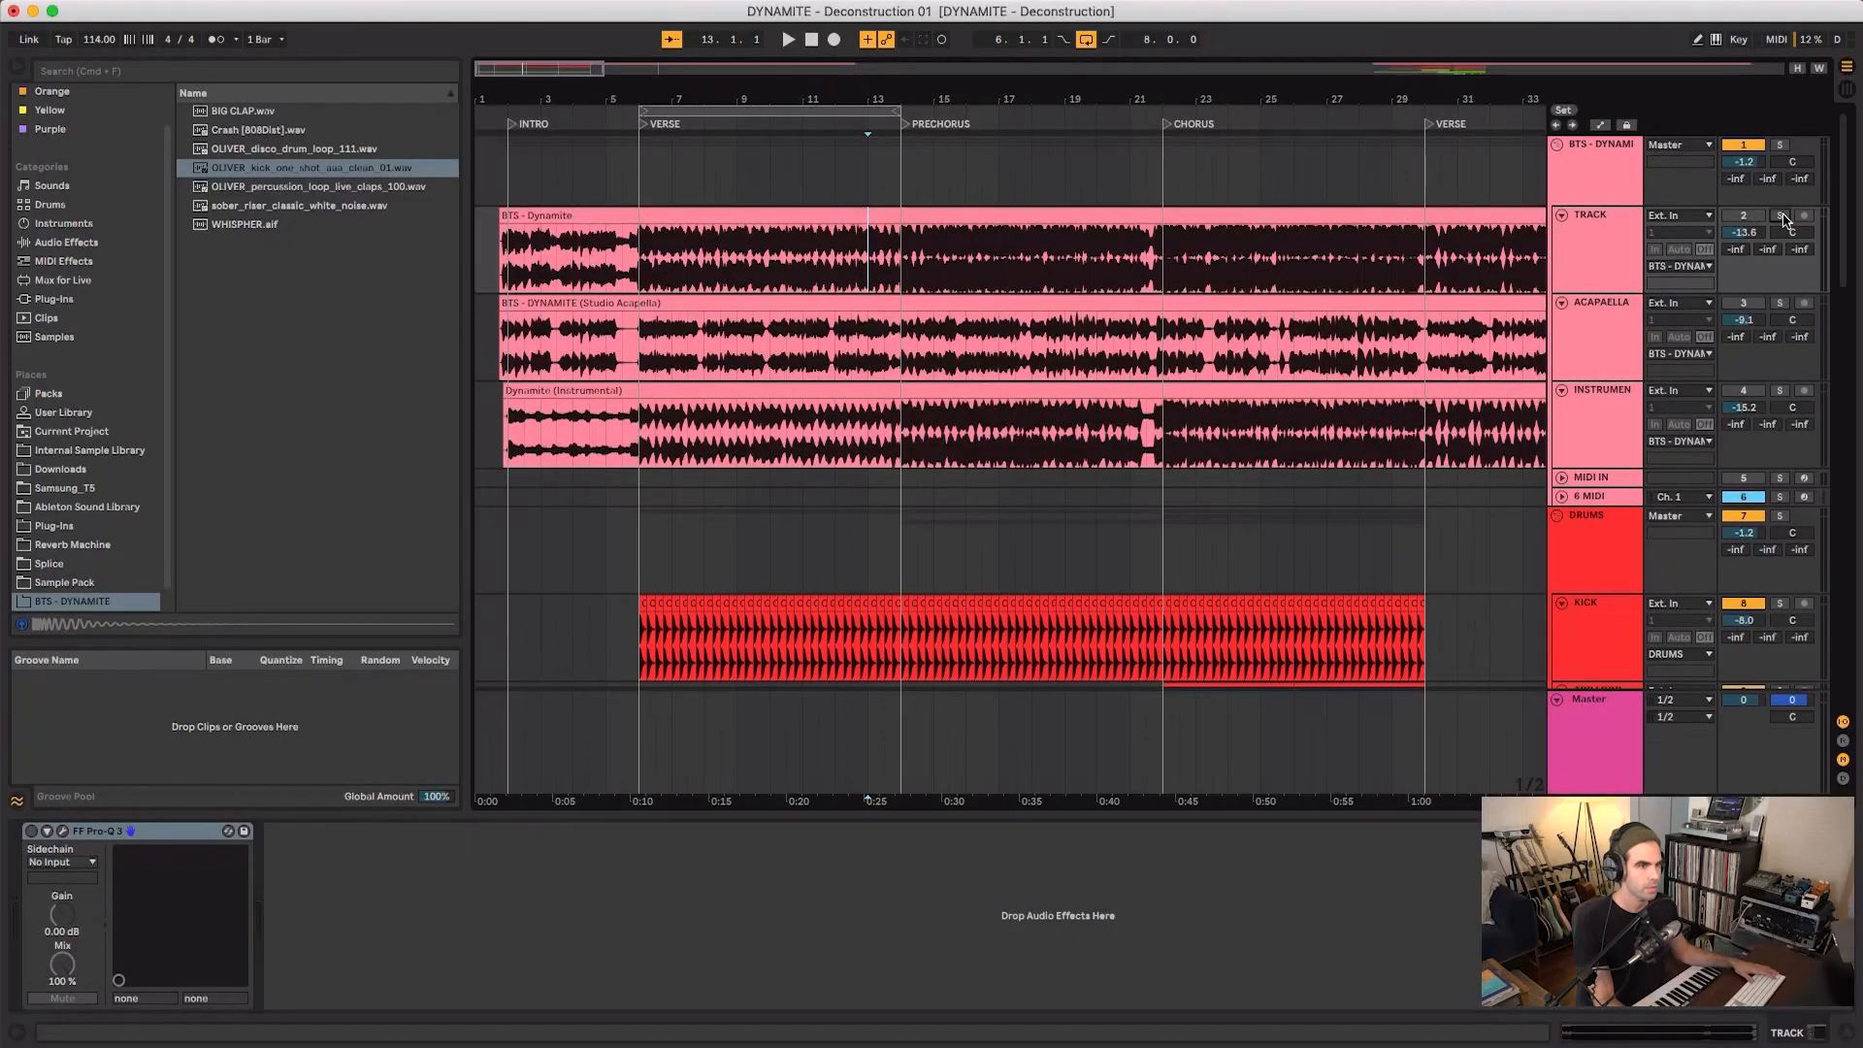
key("space")
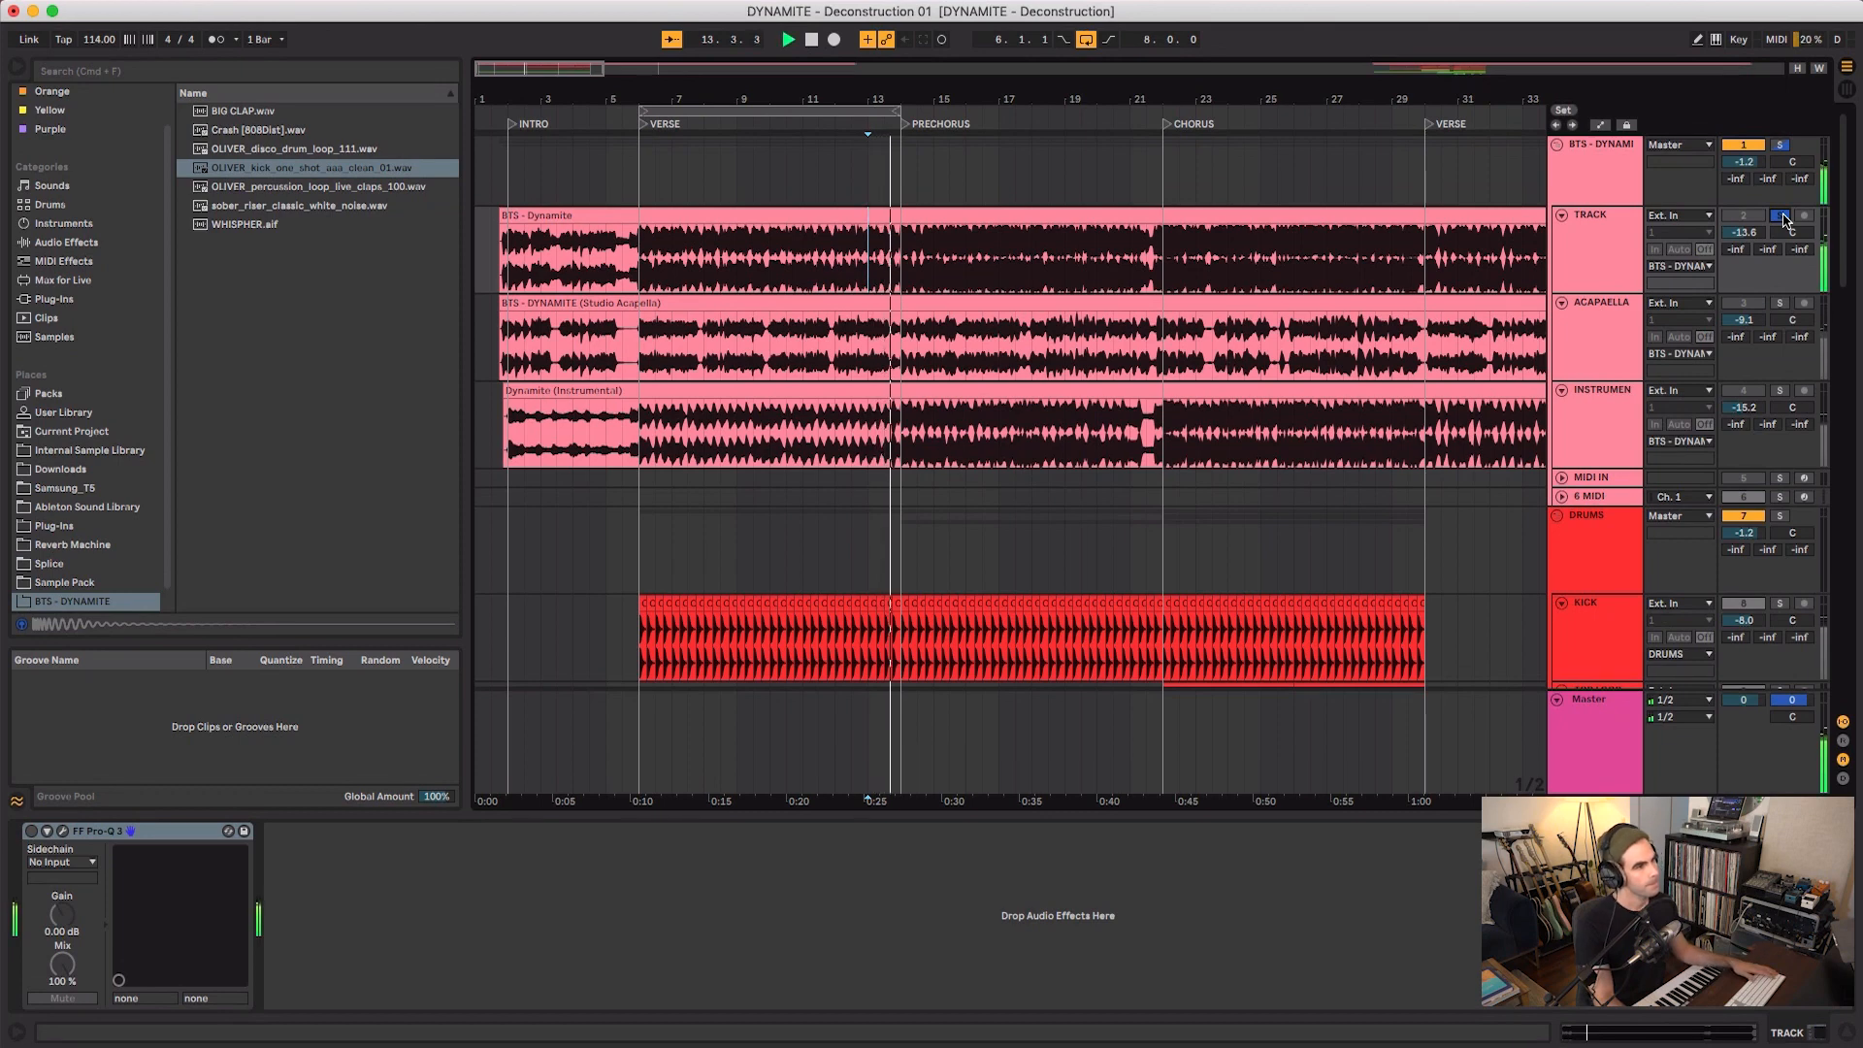
scroll(1010, 378, "down", 10)
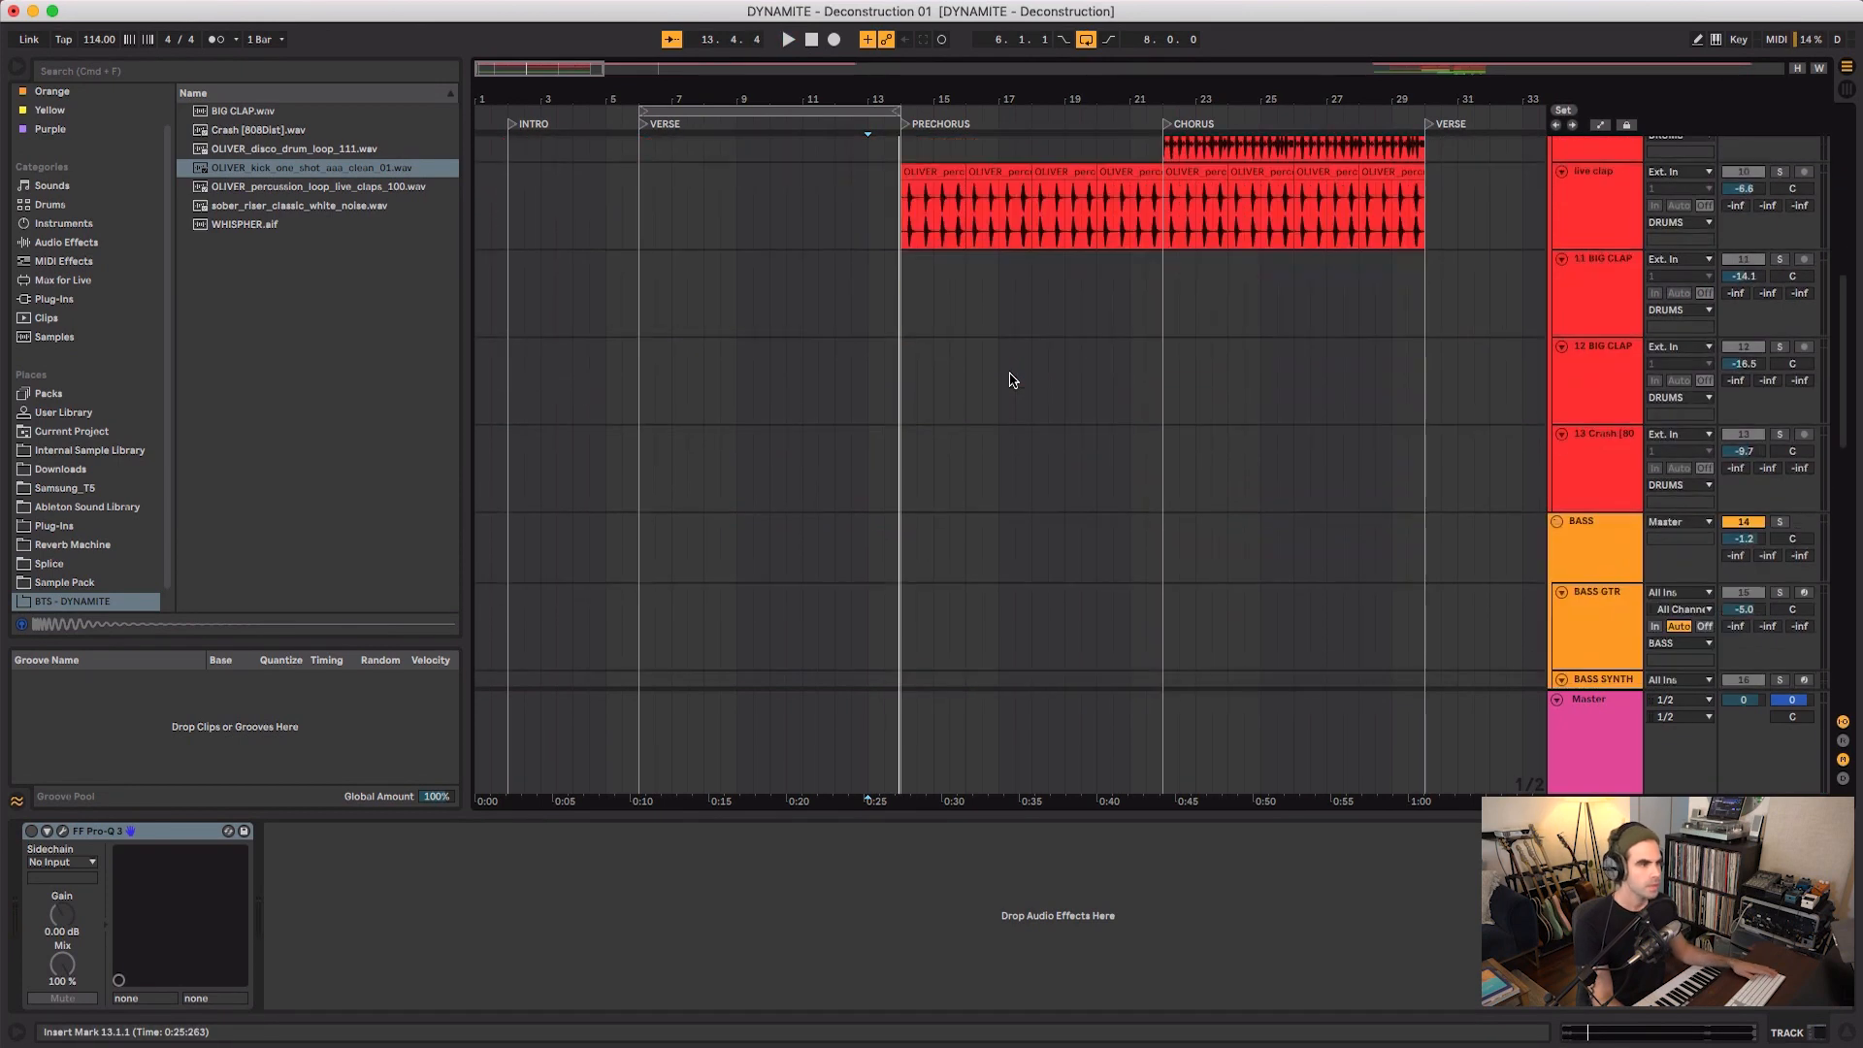
- Place the BIG CLAP.wav sample on the 13 Crash track at 13.4.1, one beat before the prechorus, and play it back
left_click(904, 487)
left_click_drag(242, 110, 884, 493)
scroll(1264, 440, "up", 3)
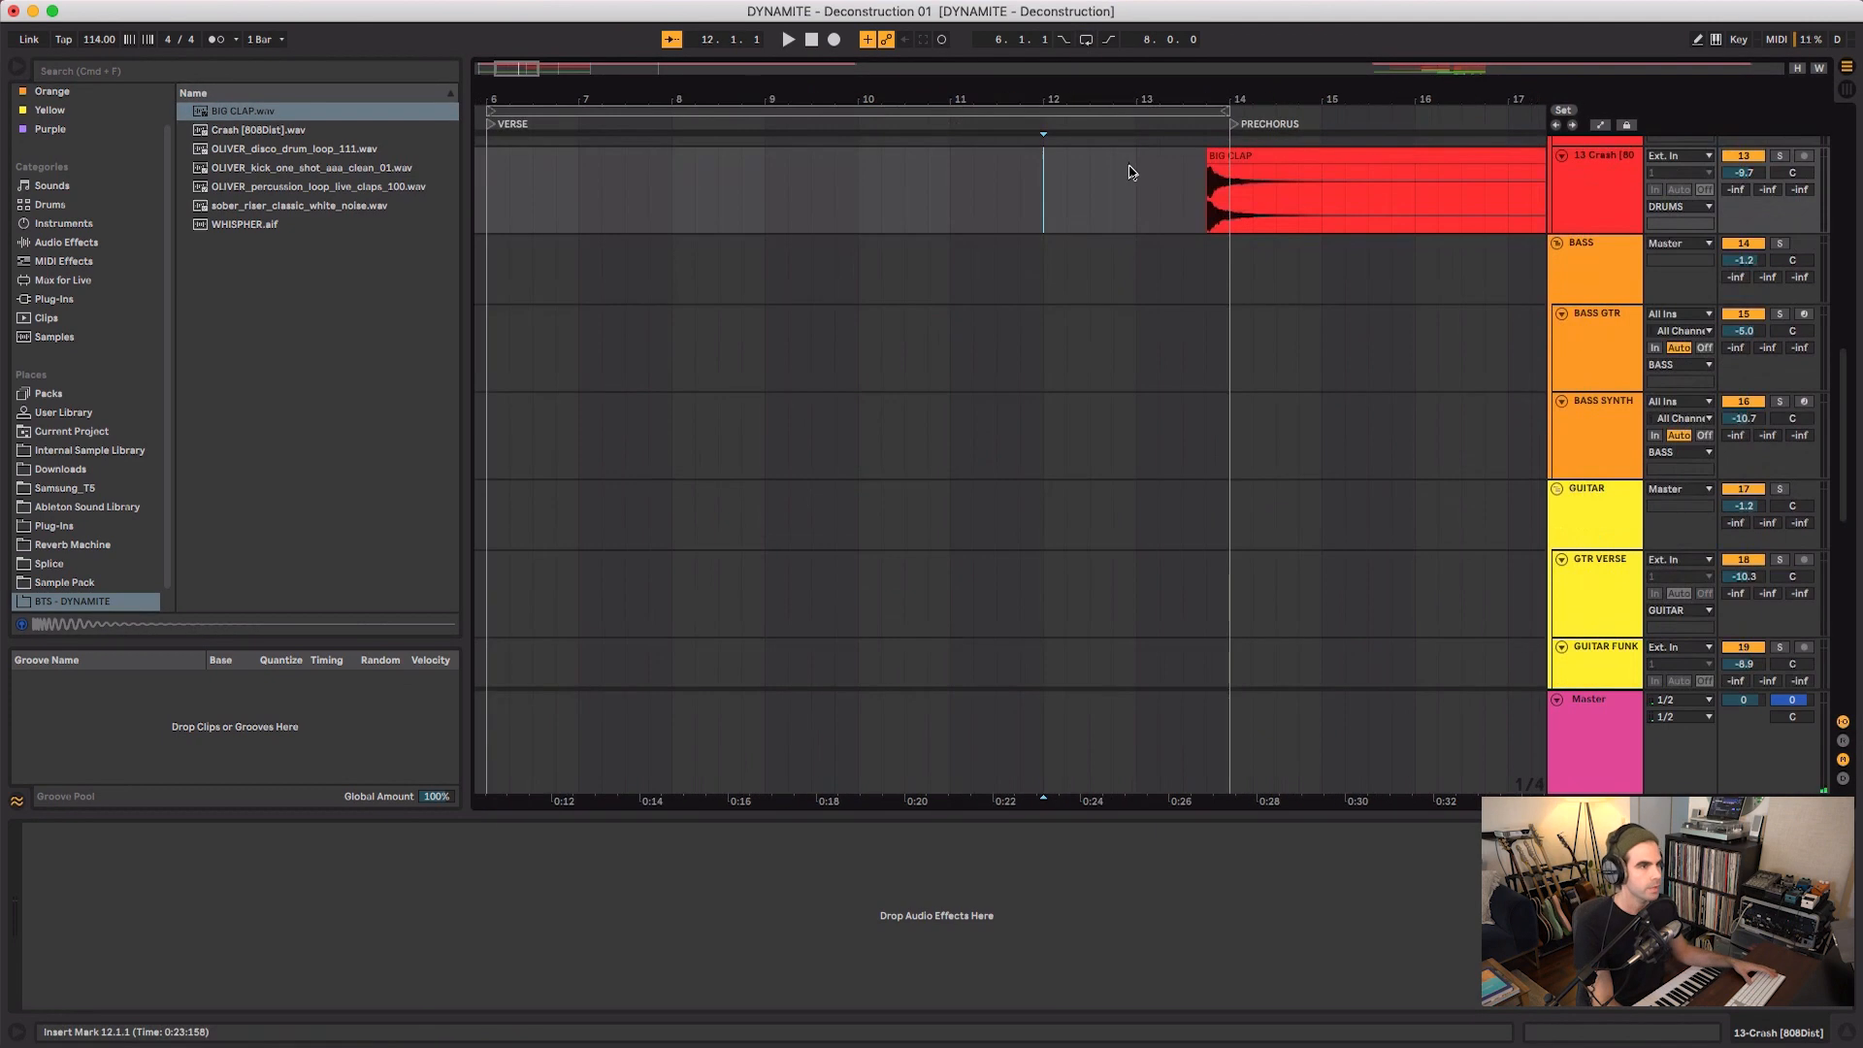
key("space")
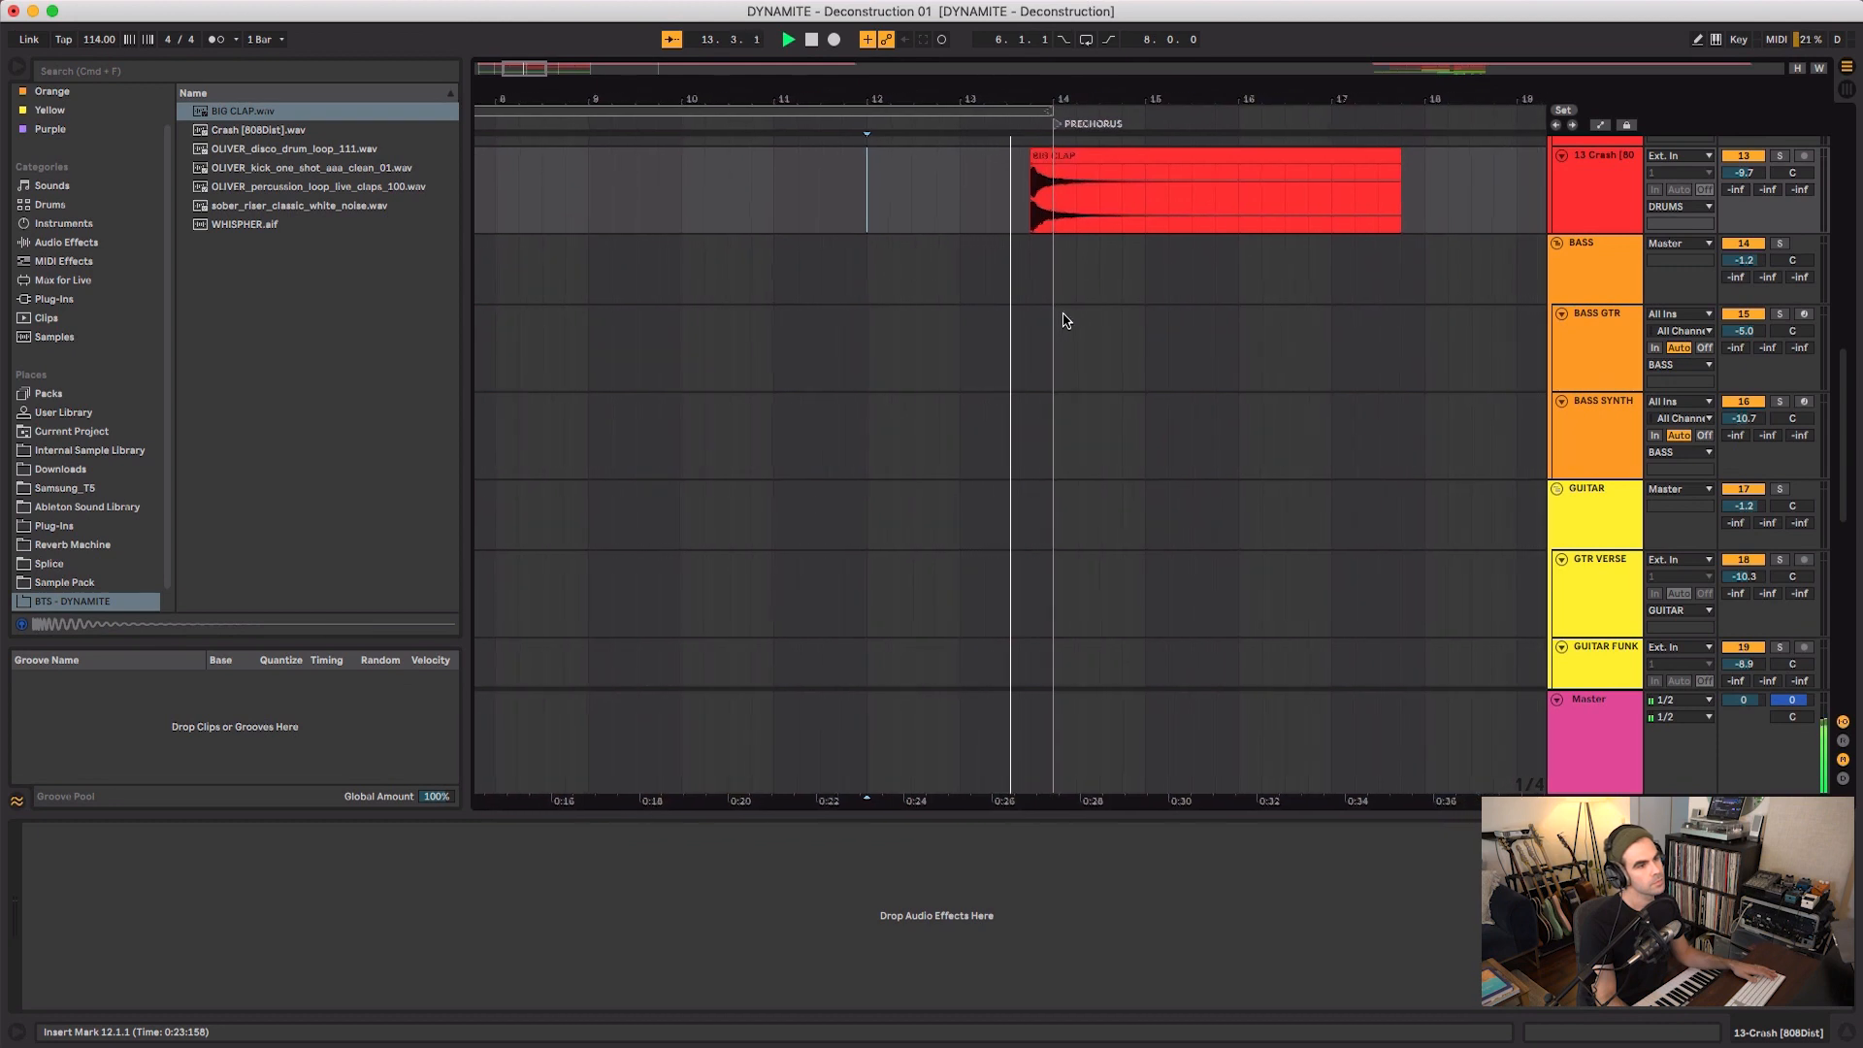
left_click(1030, 154)
left_click(968, 216)
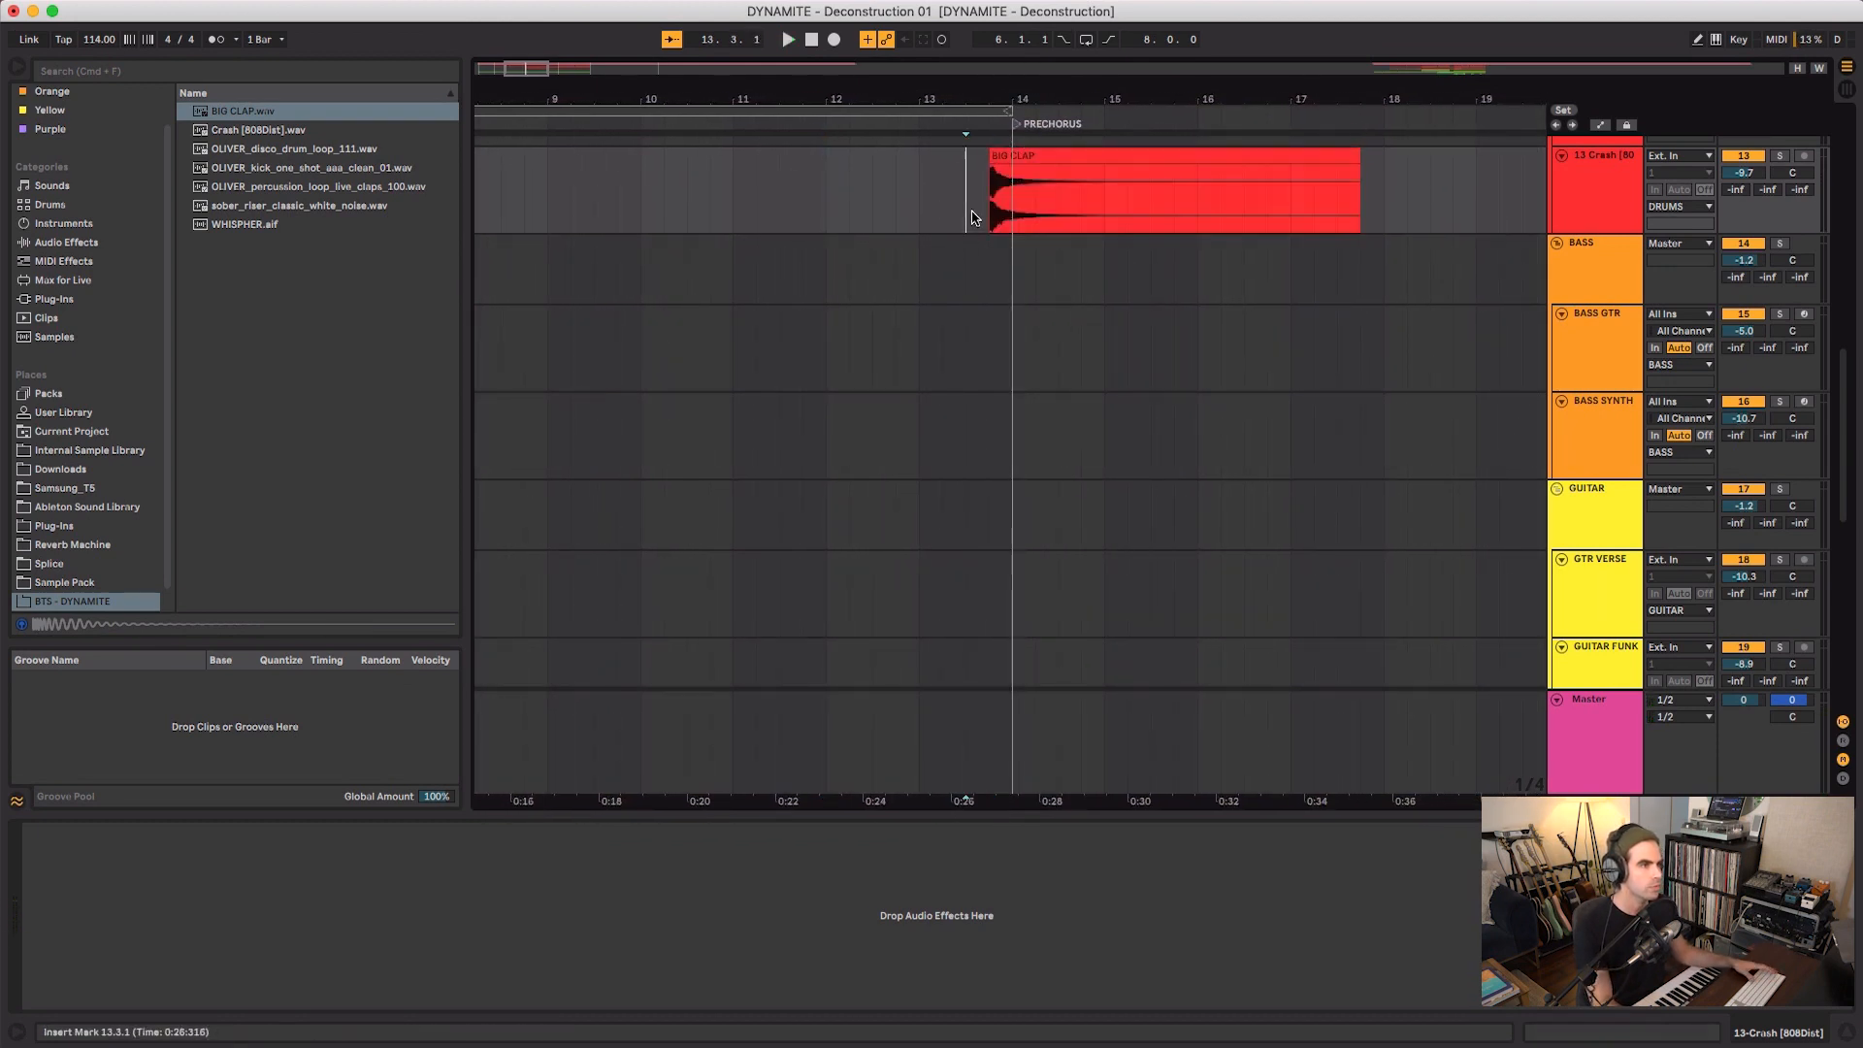
- Move the BIG CLAP clip from the crash track up to the 12 BIG CLAP track
left_click(1013, 153)
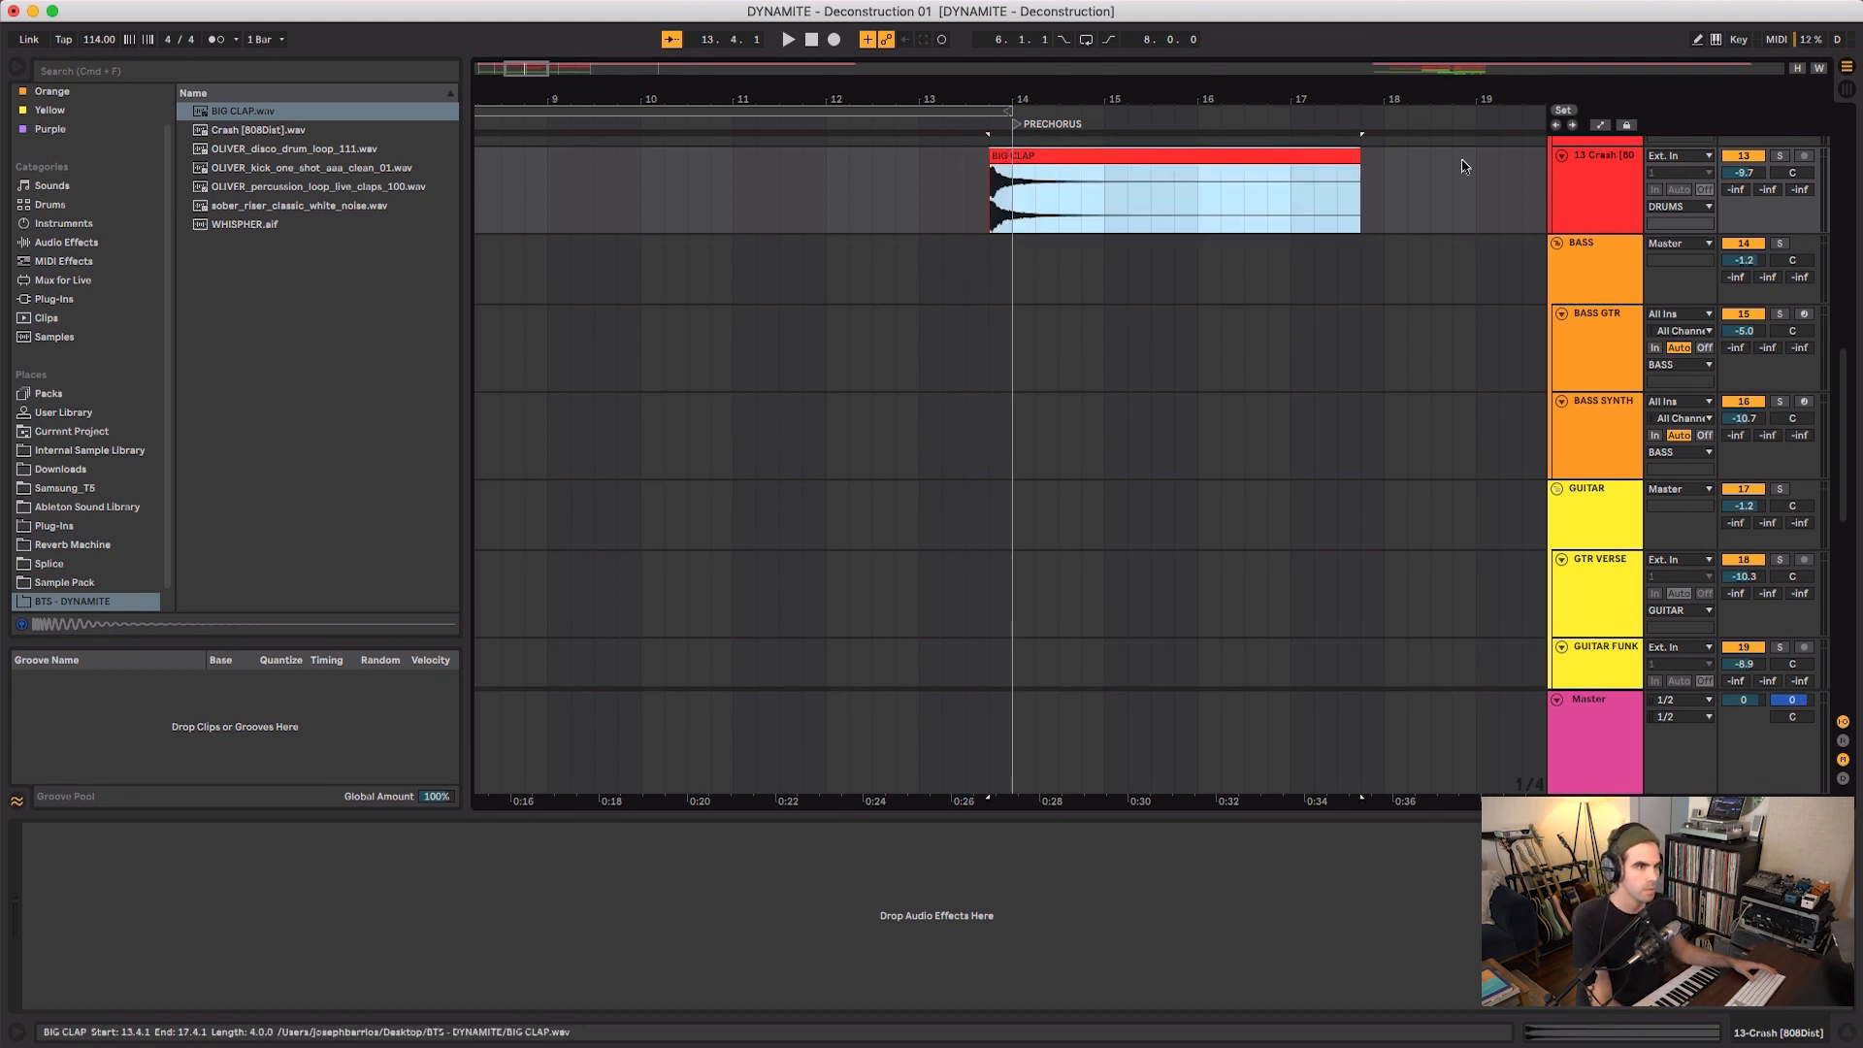
scroll(1499, 373, "up", 2)
left_click_drag(1097, 254, 1077, 222)
left_click(1614, 200)
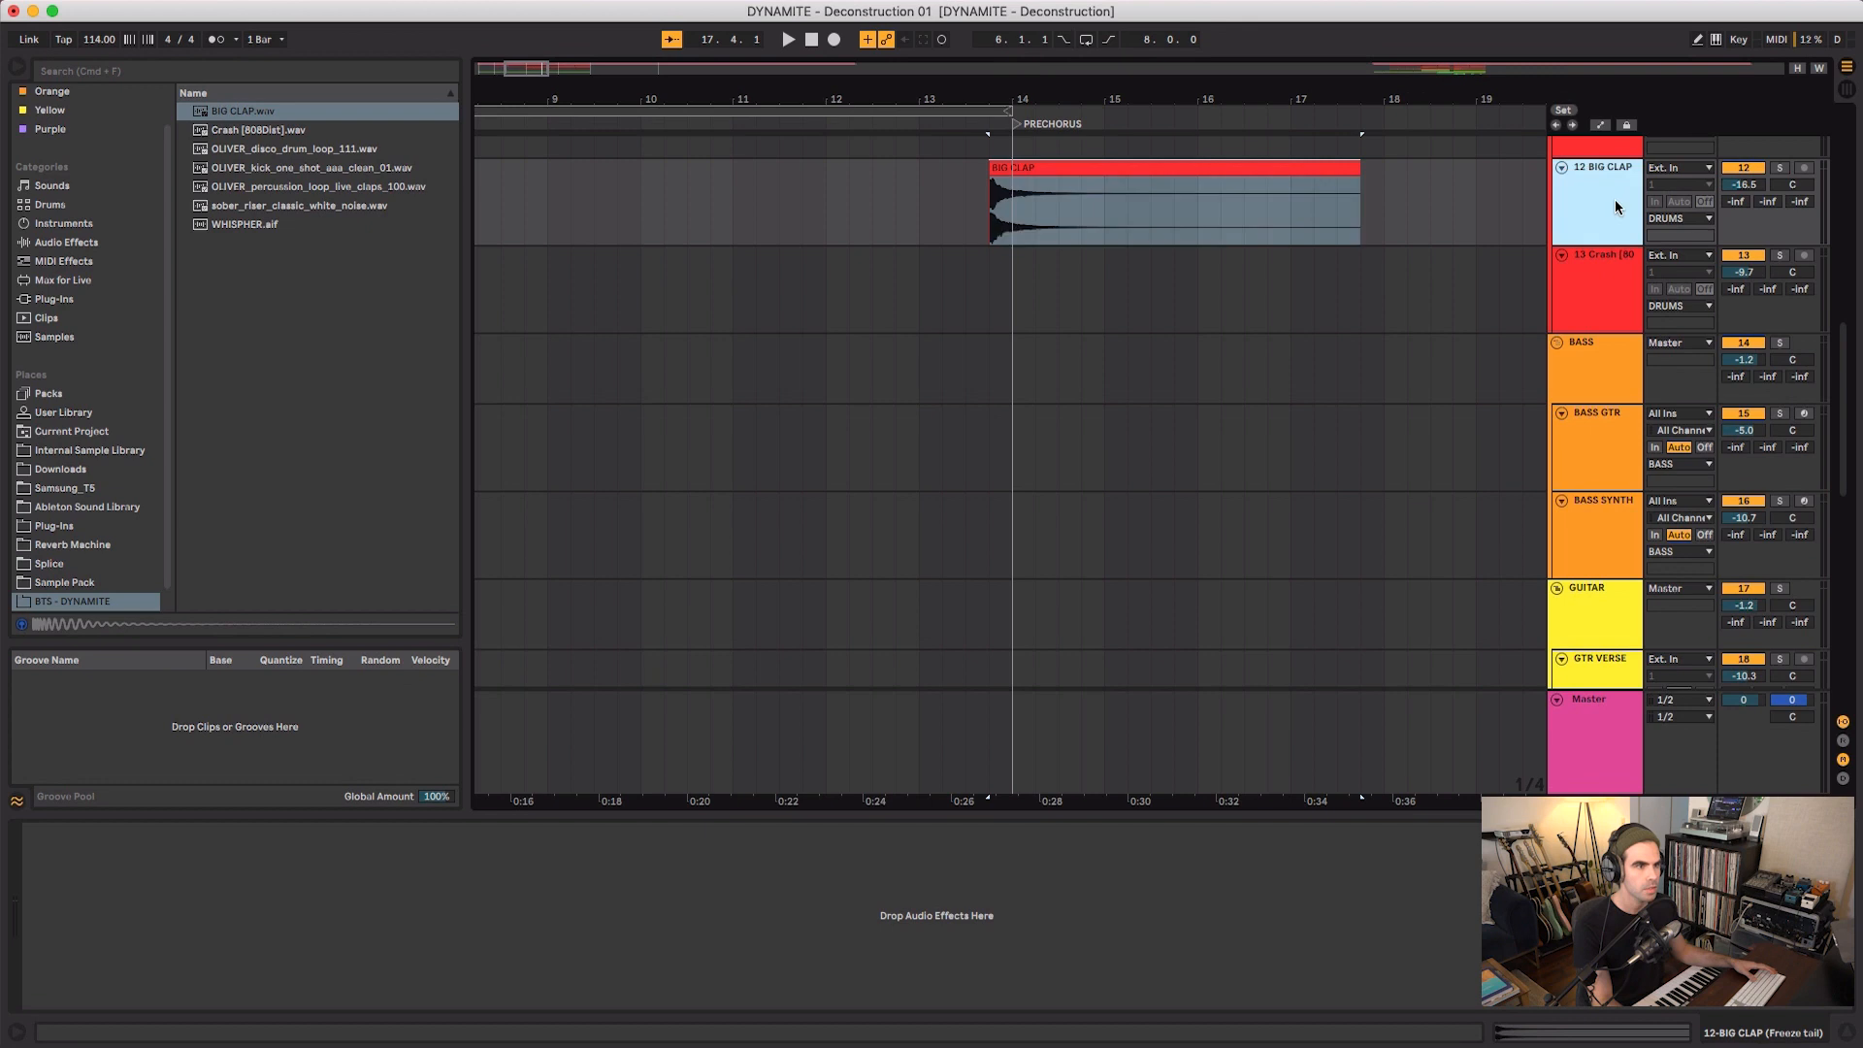
- Copy the BIG CLAP clip to the 13 Crash track, reverse the copy and move it so it ends at 14.1.1
left_click_drag(1049, 167, 1054, 276, "alt")
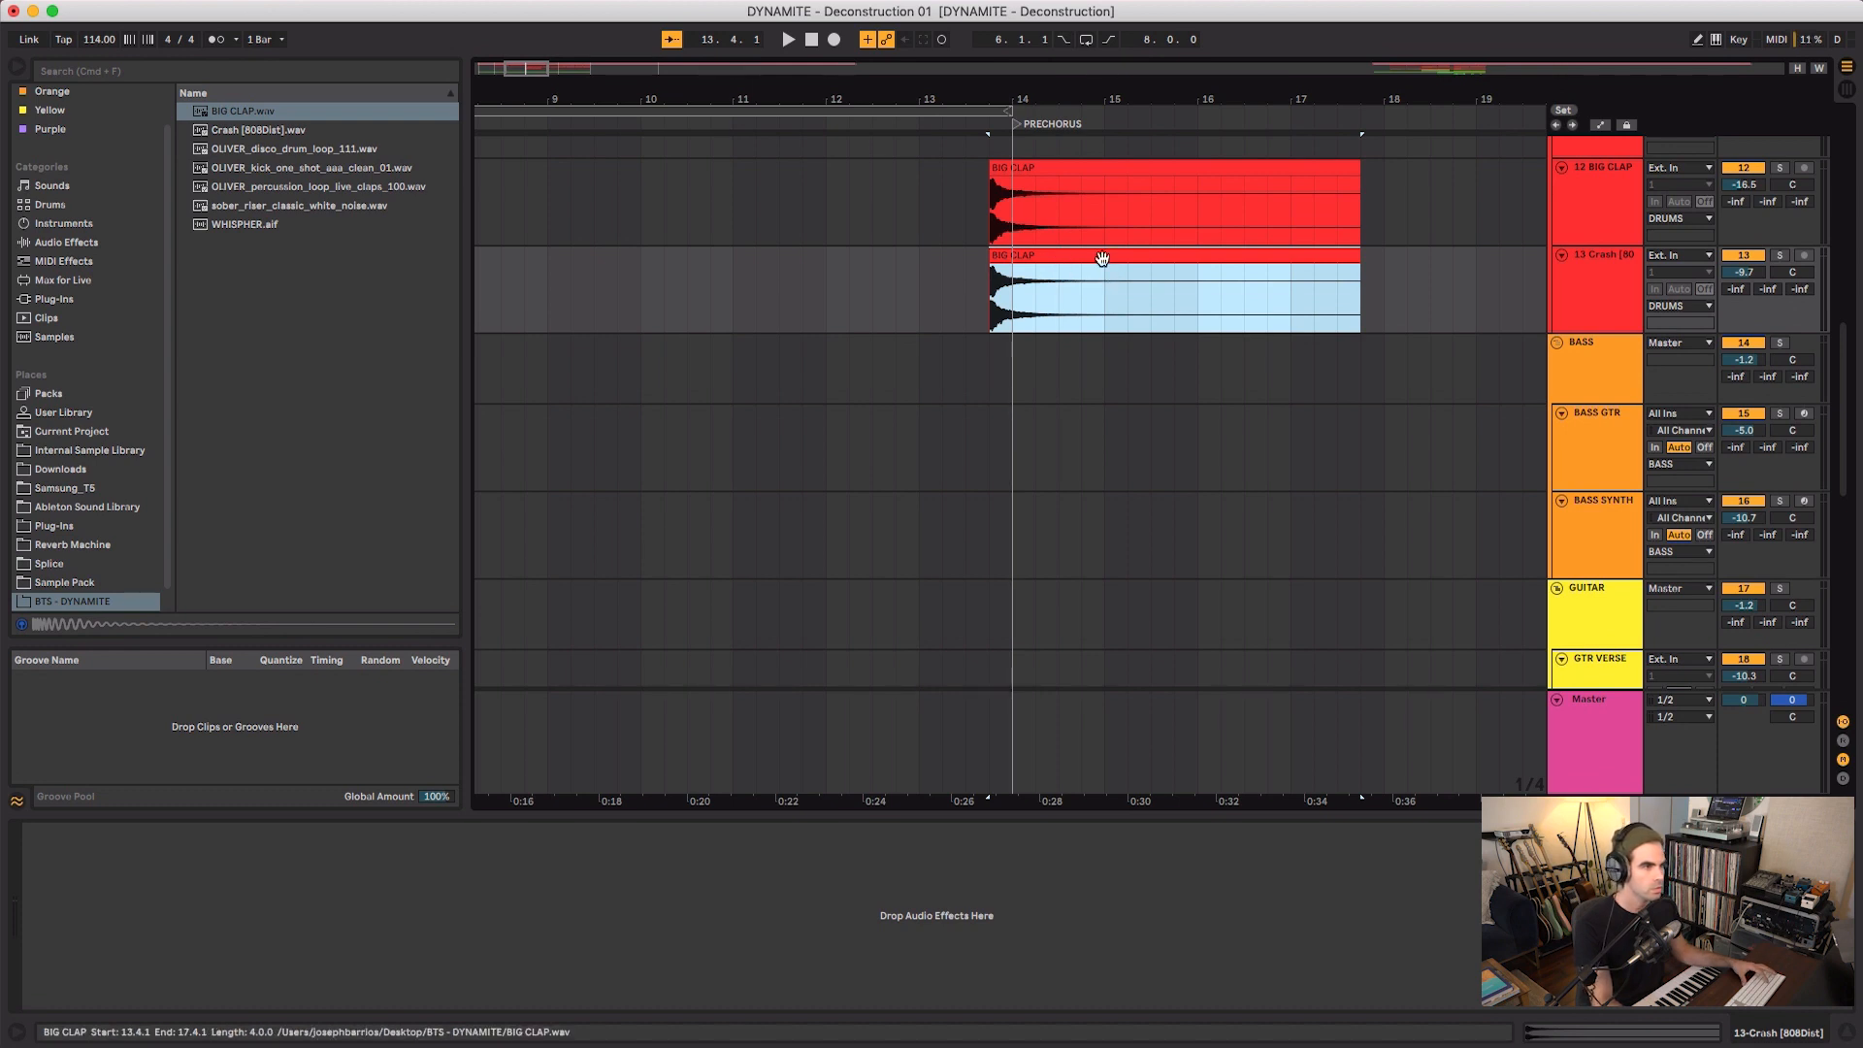
key("r")
left_click_drag(1096, 261, 748, 257)
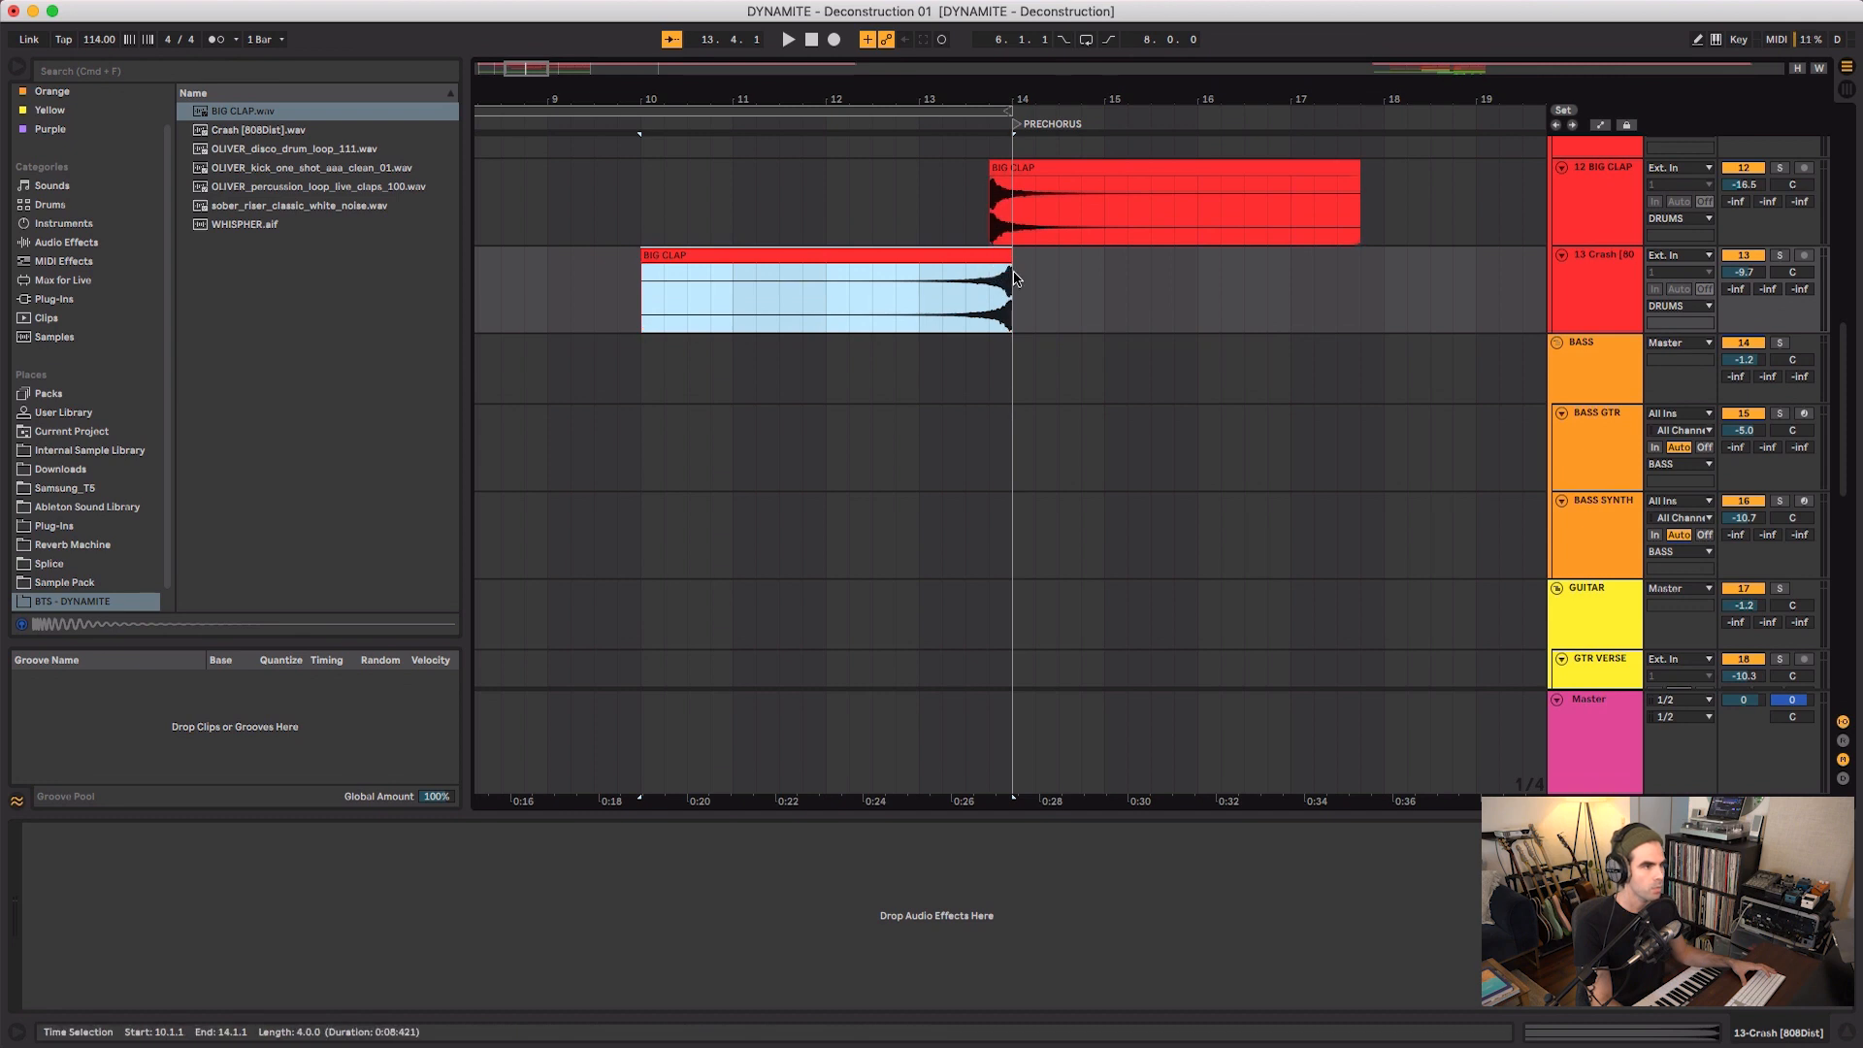
- Trim both ends of the reversed clap so only the section from 13.1.1 to 13.4.1 remains
left_click_drag(1013, 280, 982, 297)
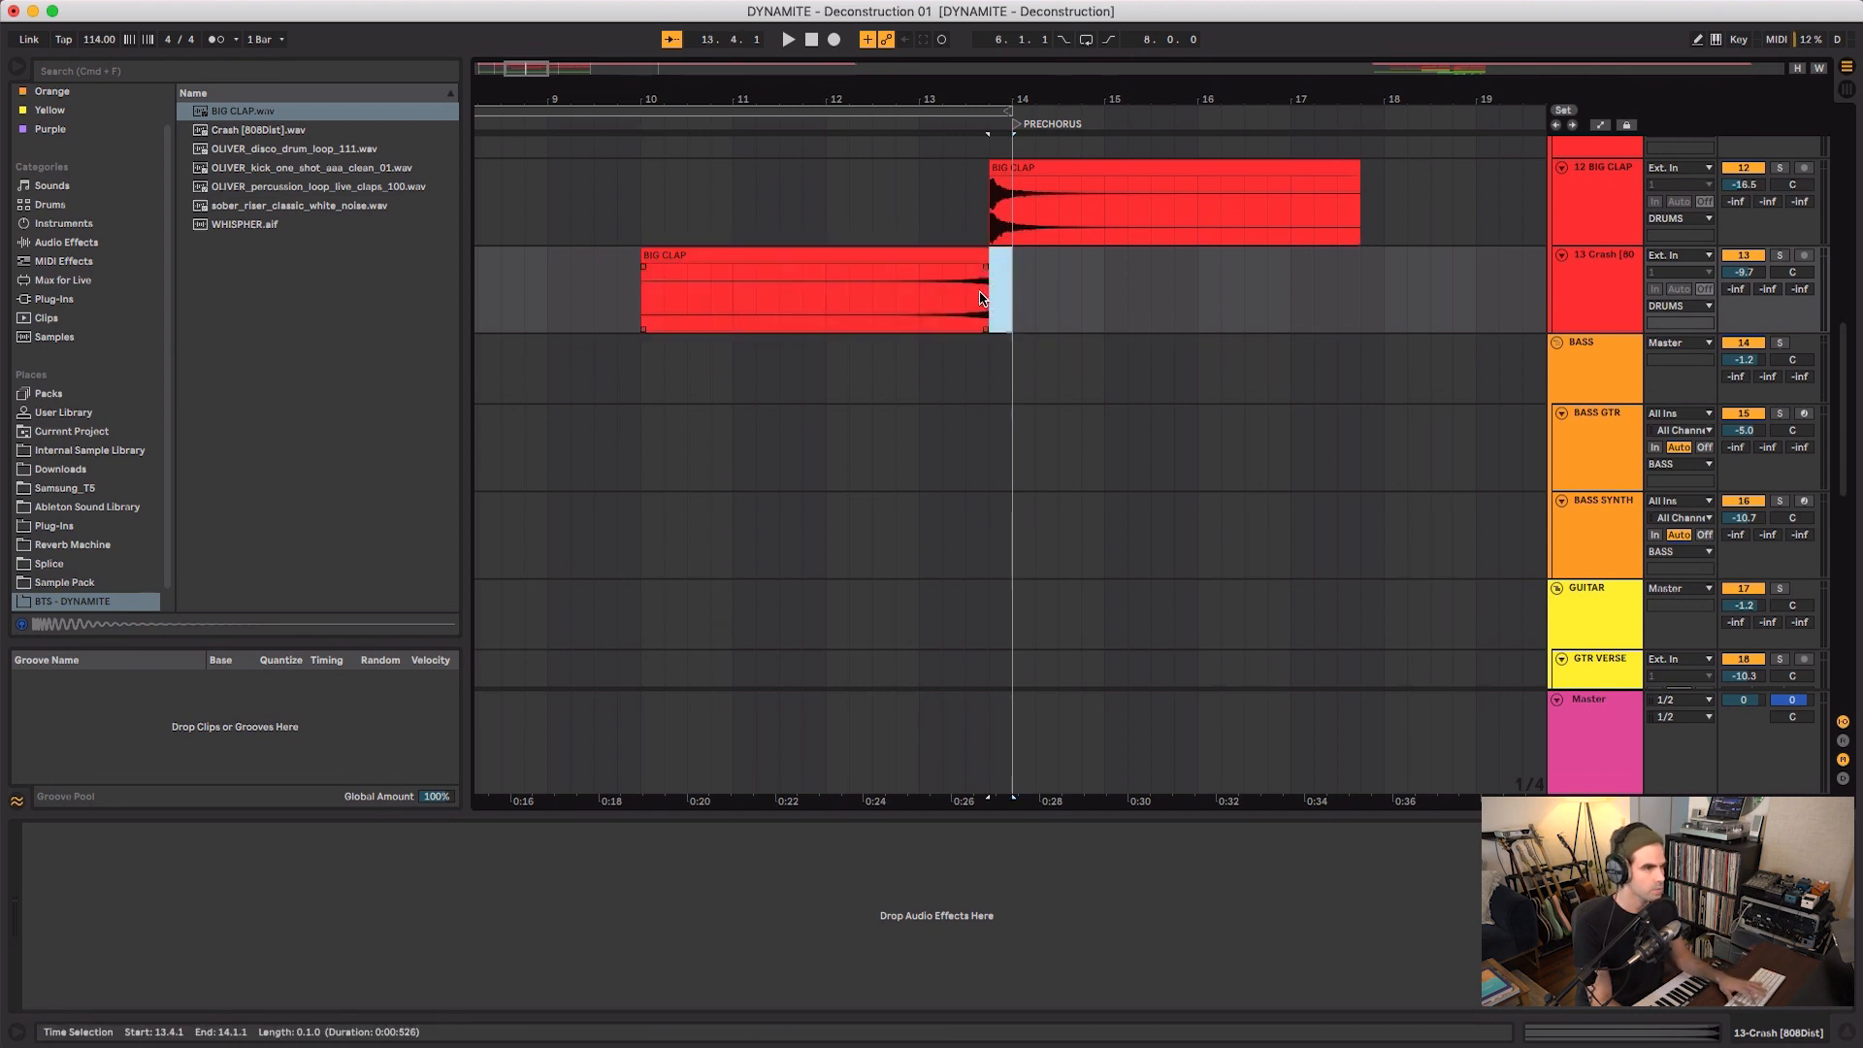
left_click_drag(916, 308, 500, 287)
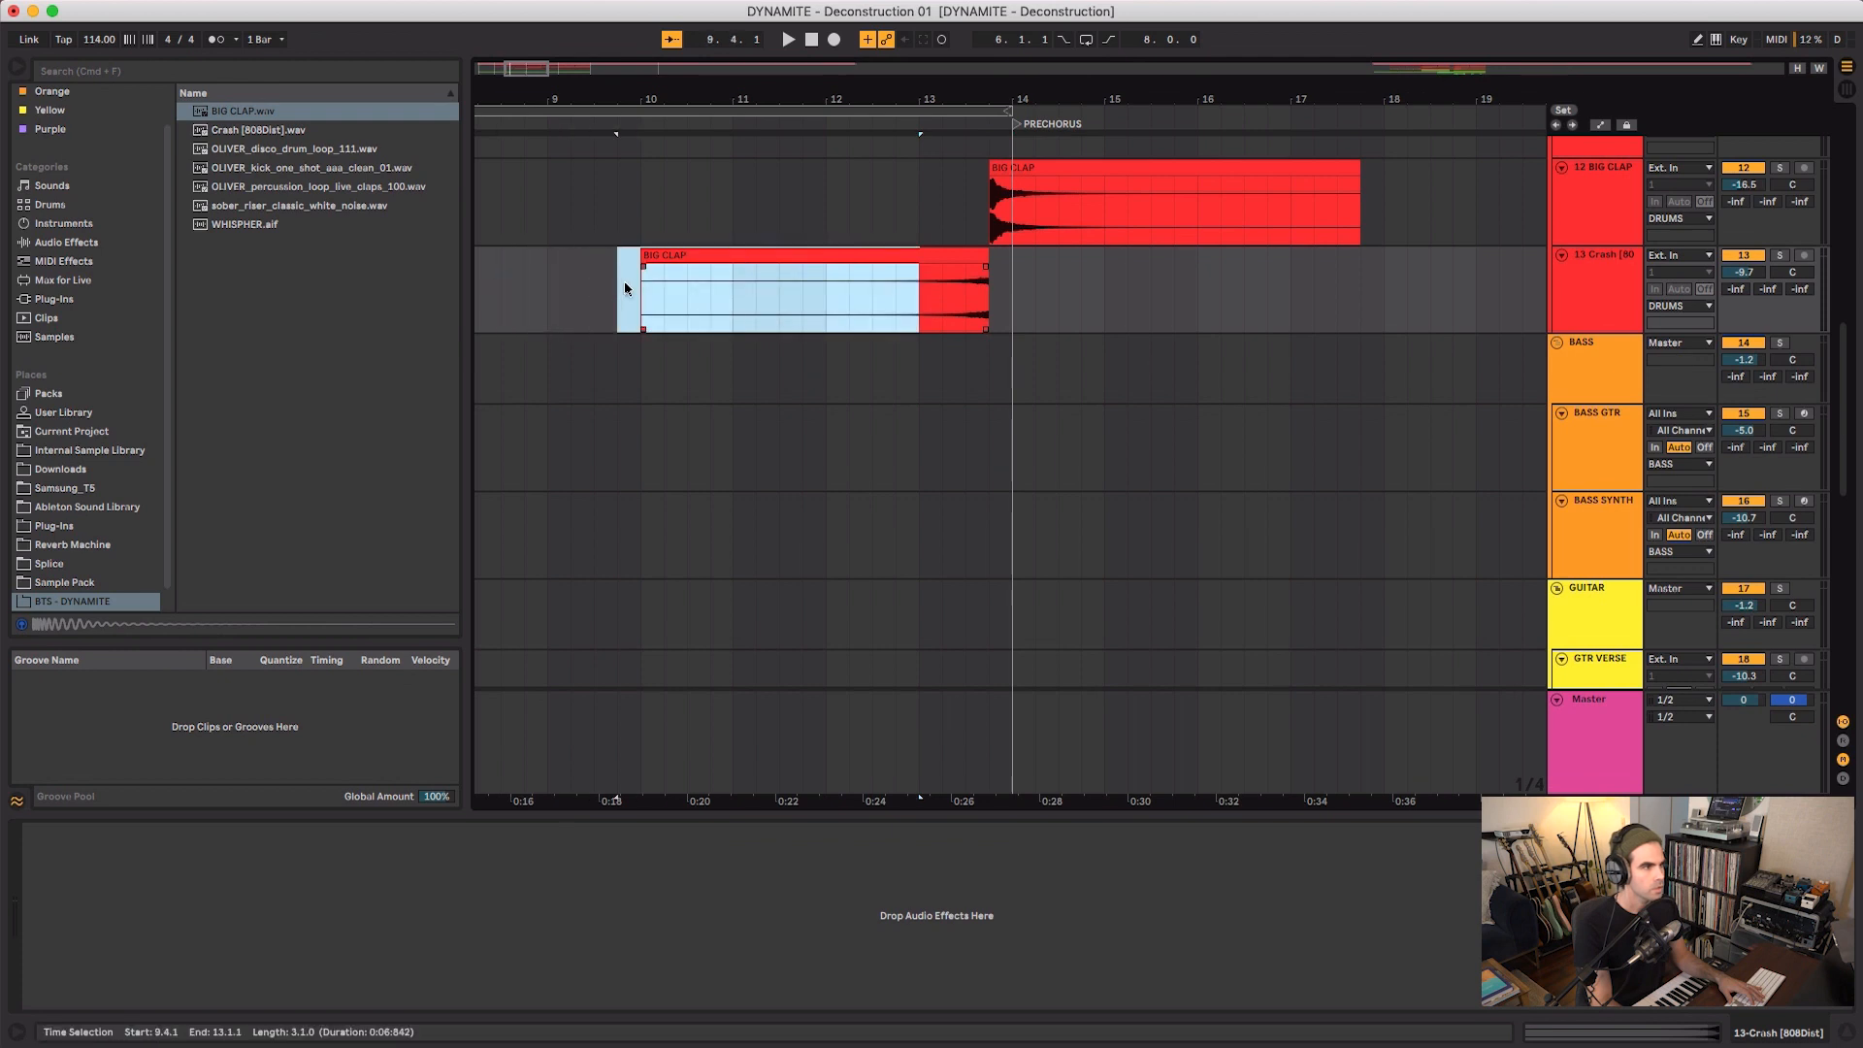
key("Delete")
left_click(946, 255)
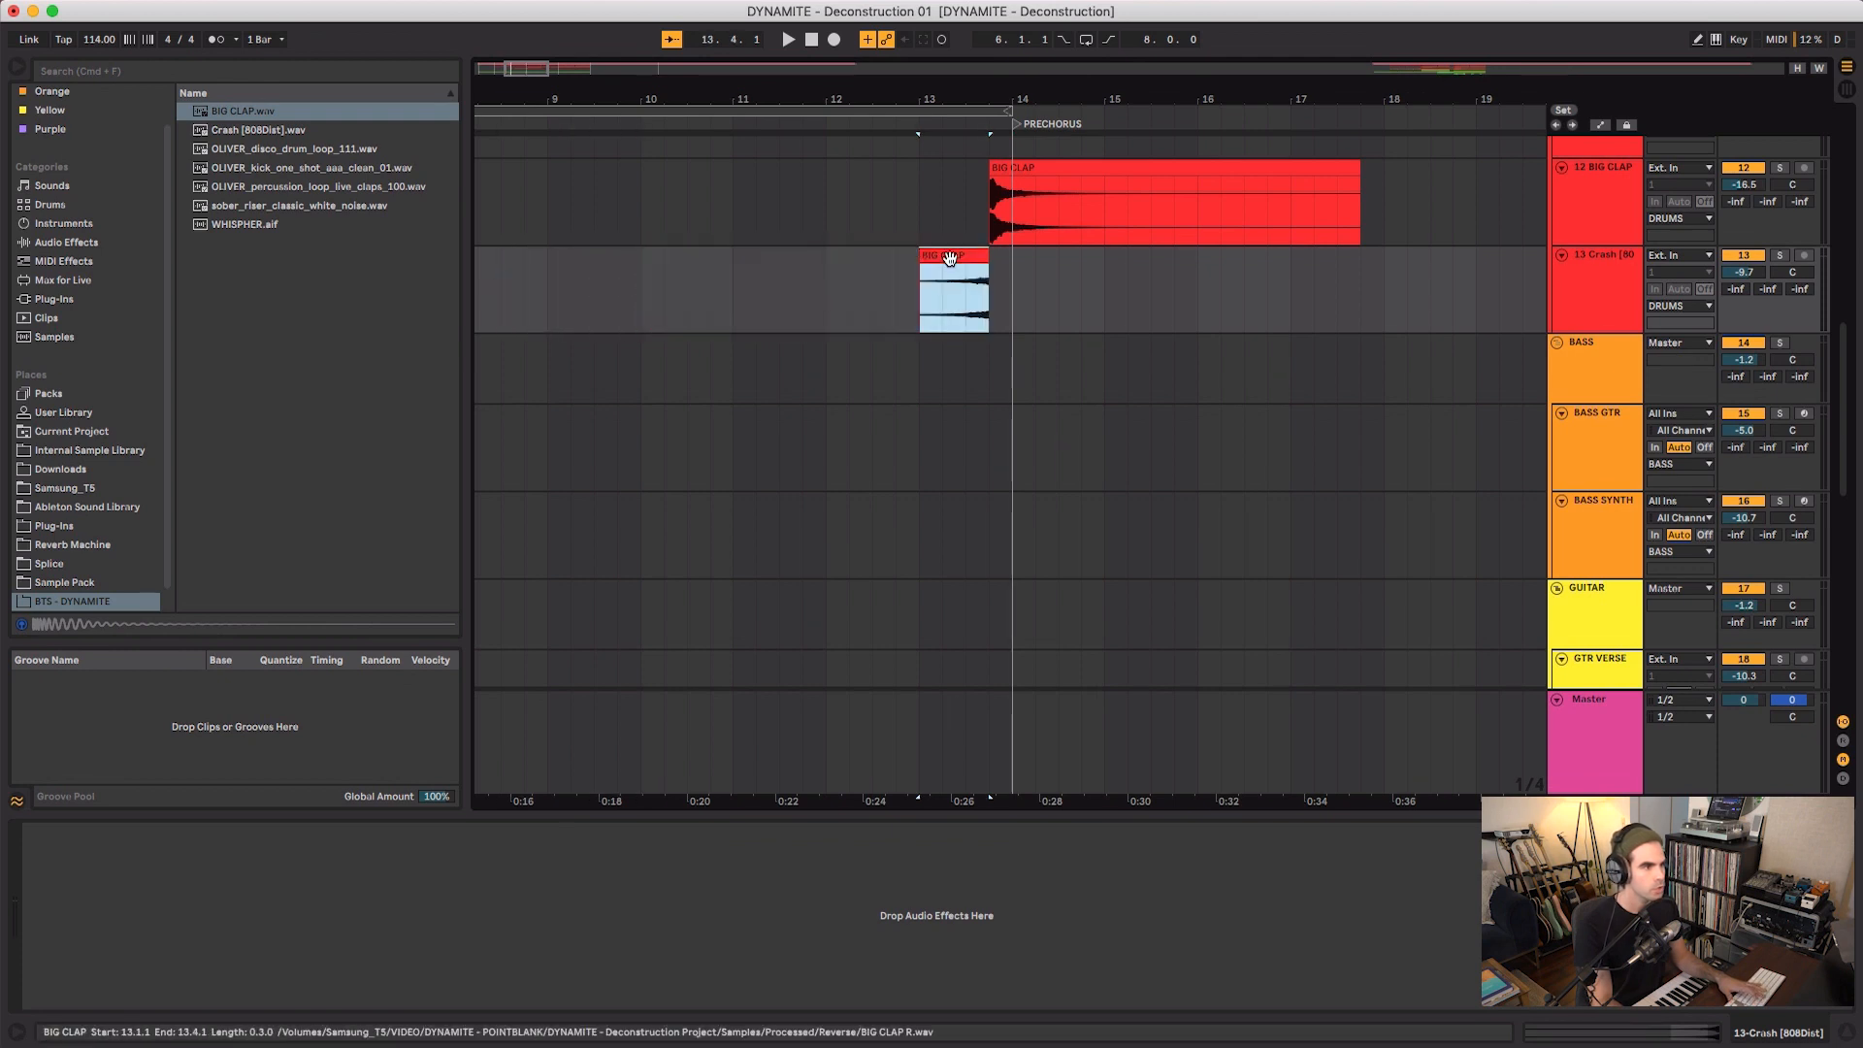
- Add a long fade-in to the reversed clap and shift it slightly later toward the prechorus
left_click_drag(923, 264, 979, 276)
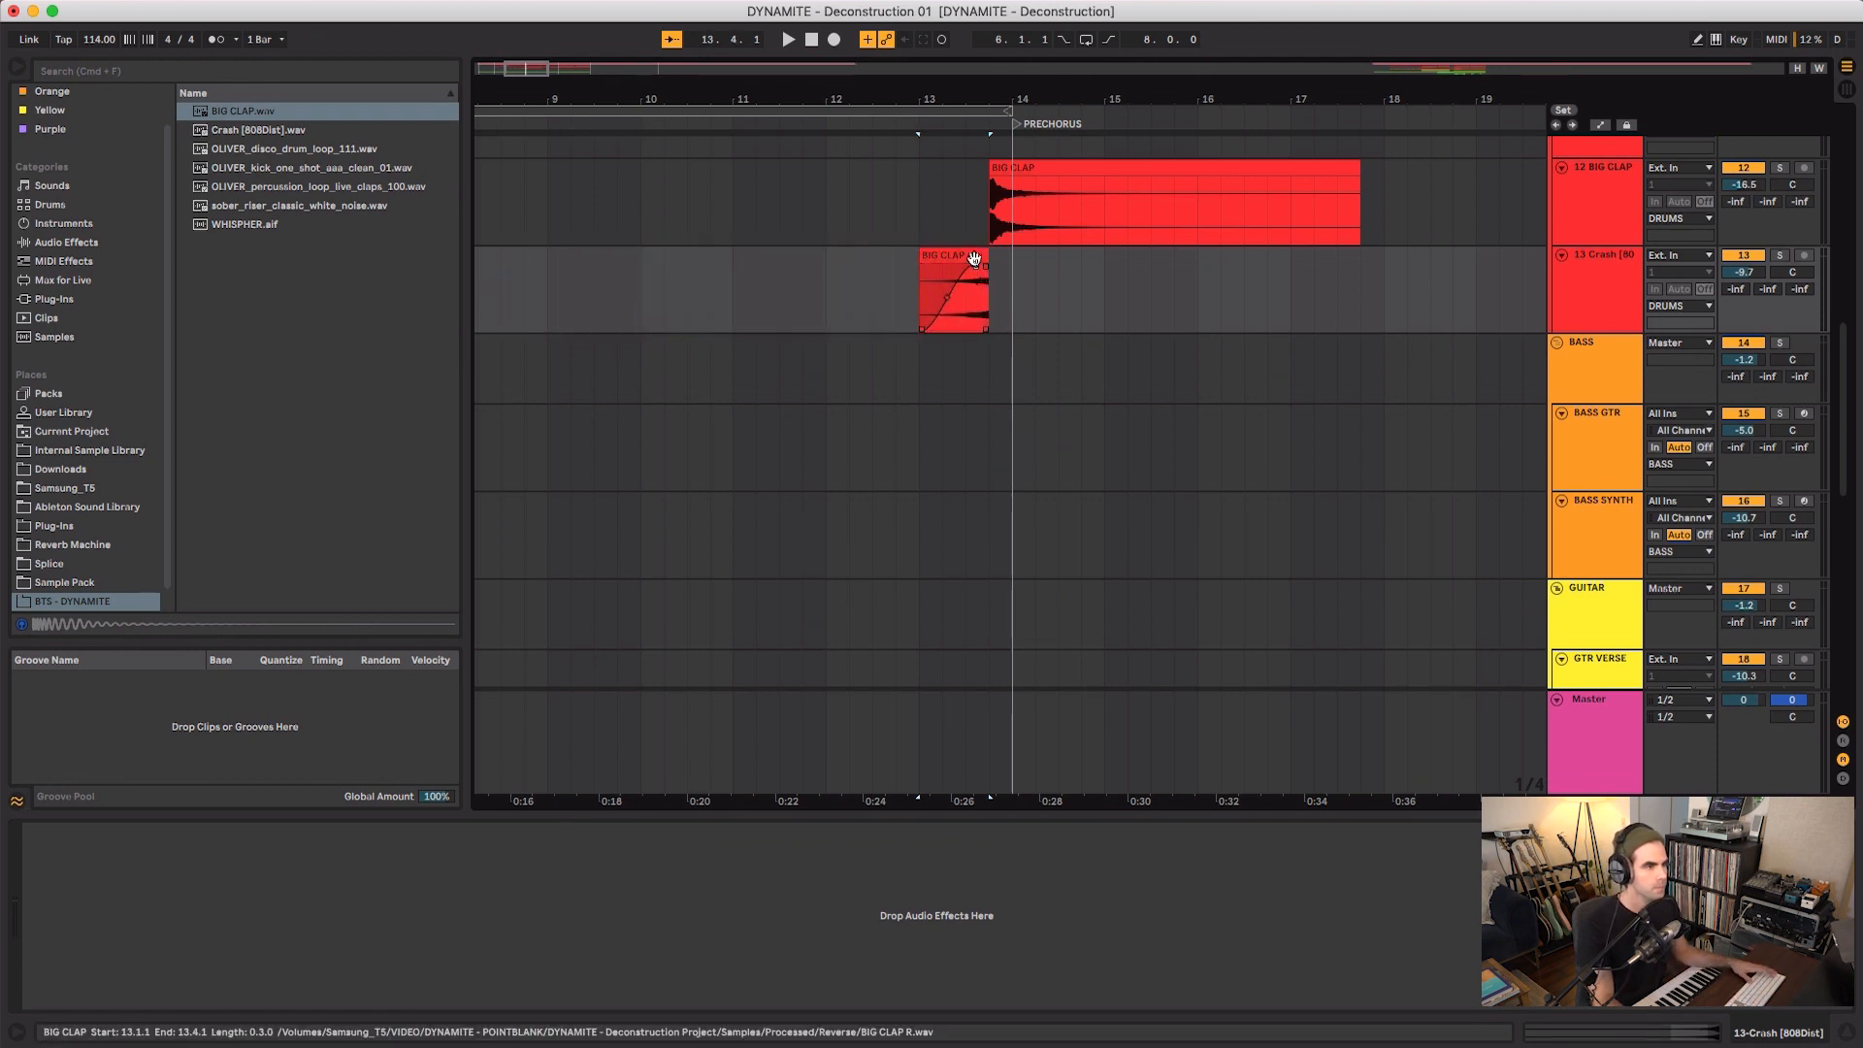
left_click(971, 255)
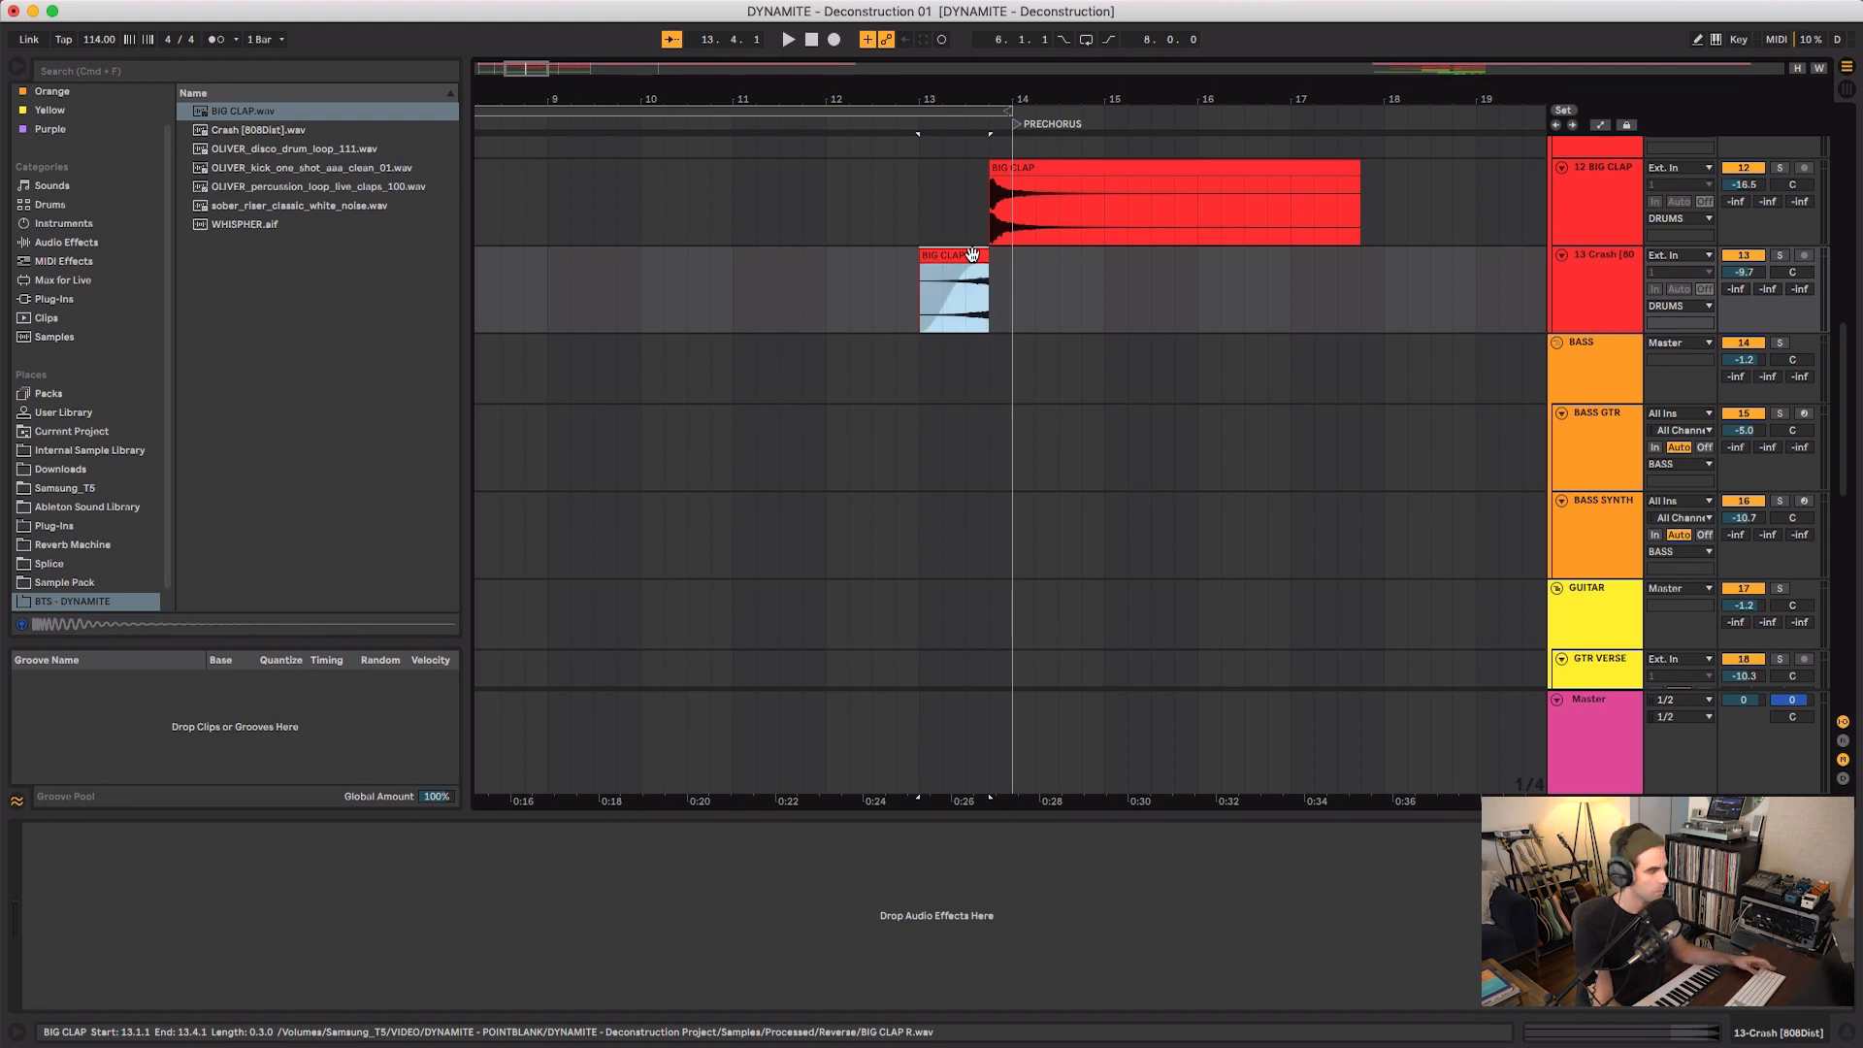
left_click_drag(974, 254, 996, 267)
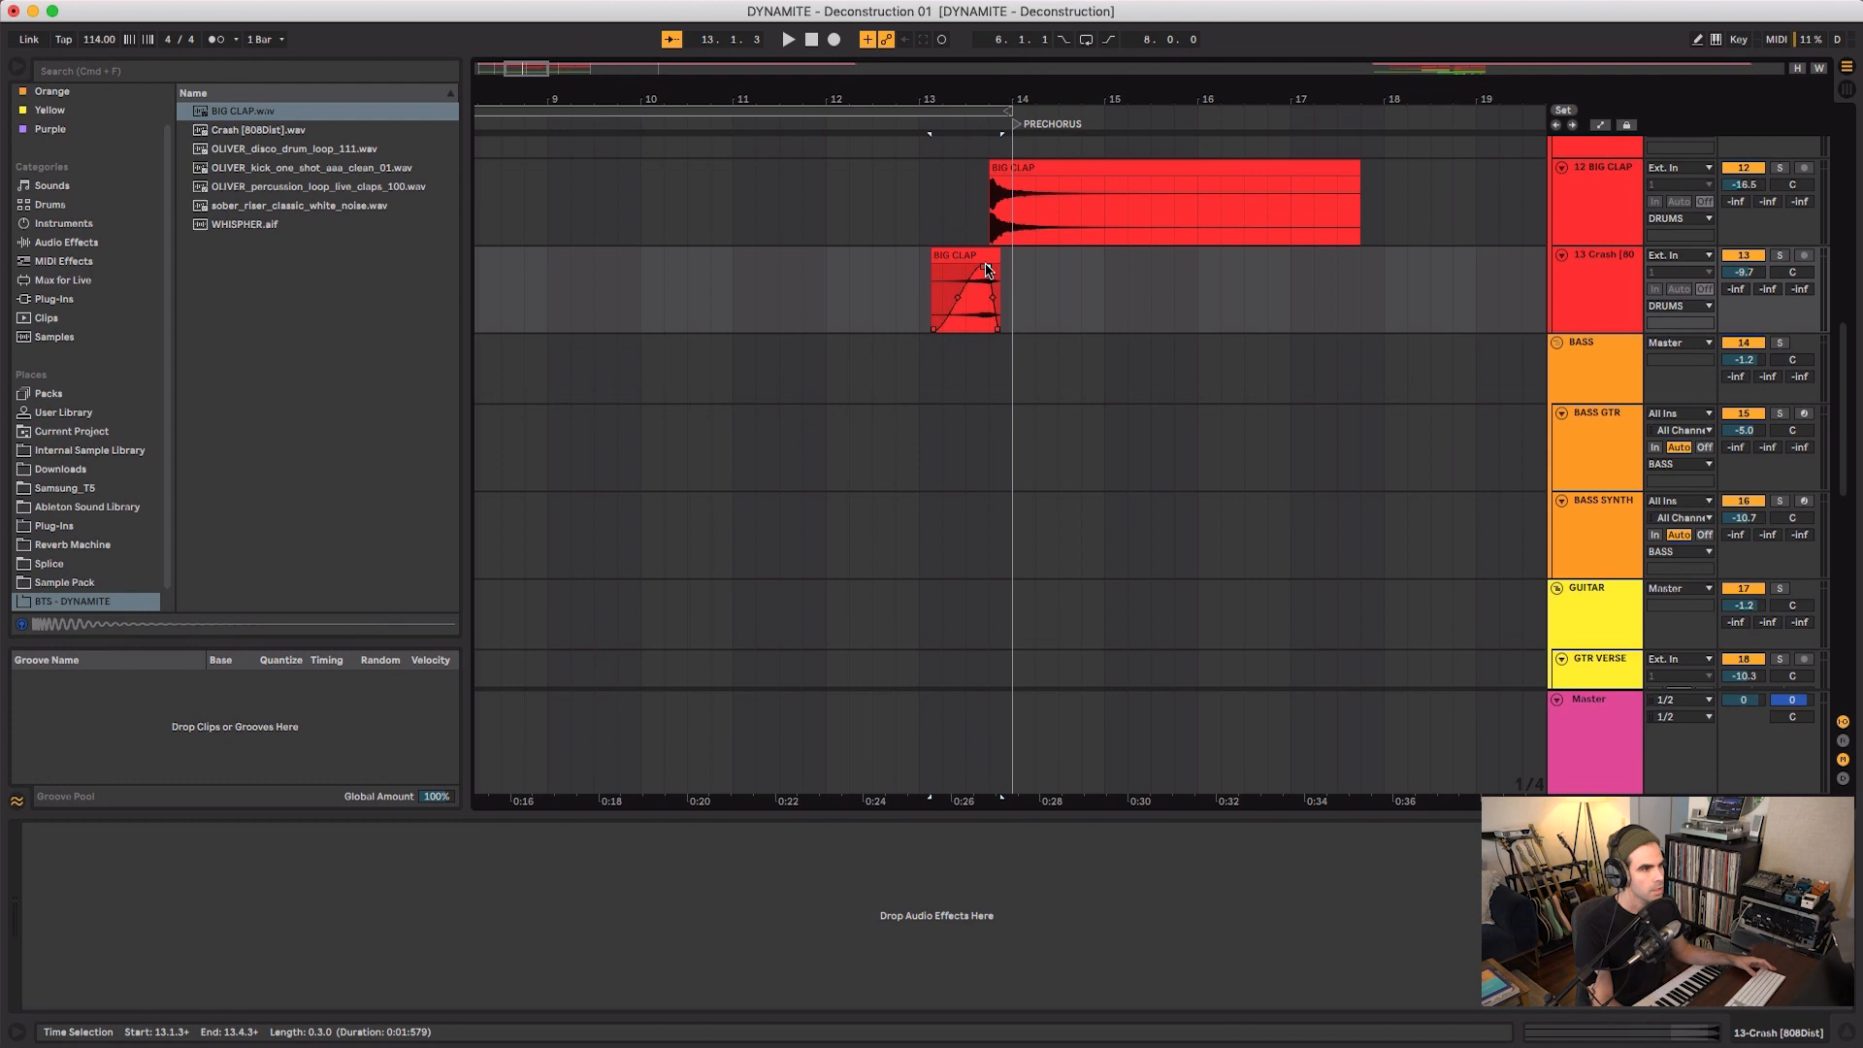
- Position and shorten the reversed clap to run from about 13.2.2 to 13.4.4, and play it into the prechorus
left_click(939, 269)
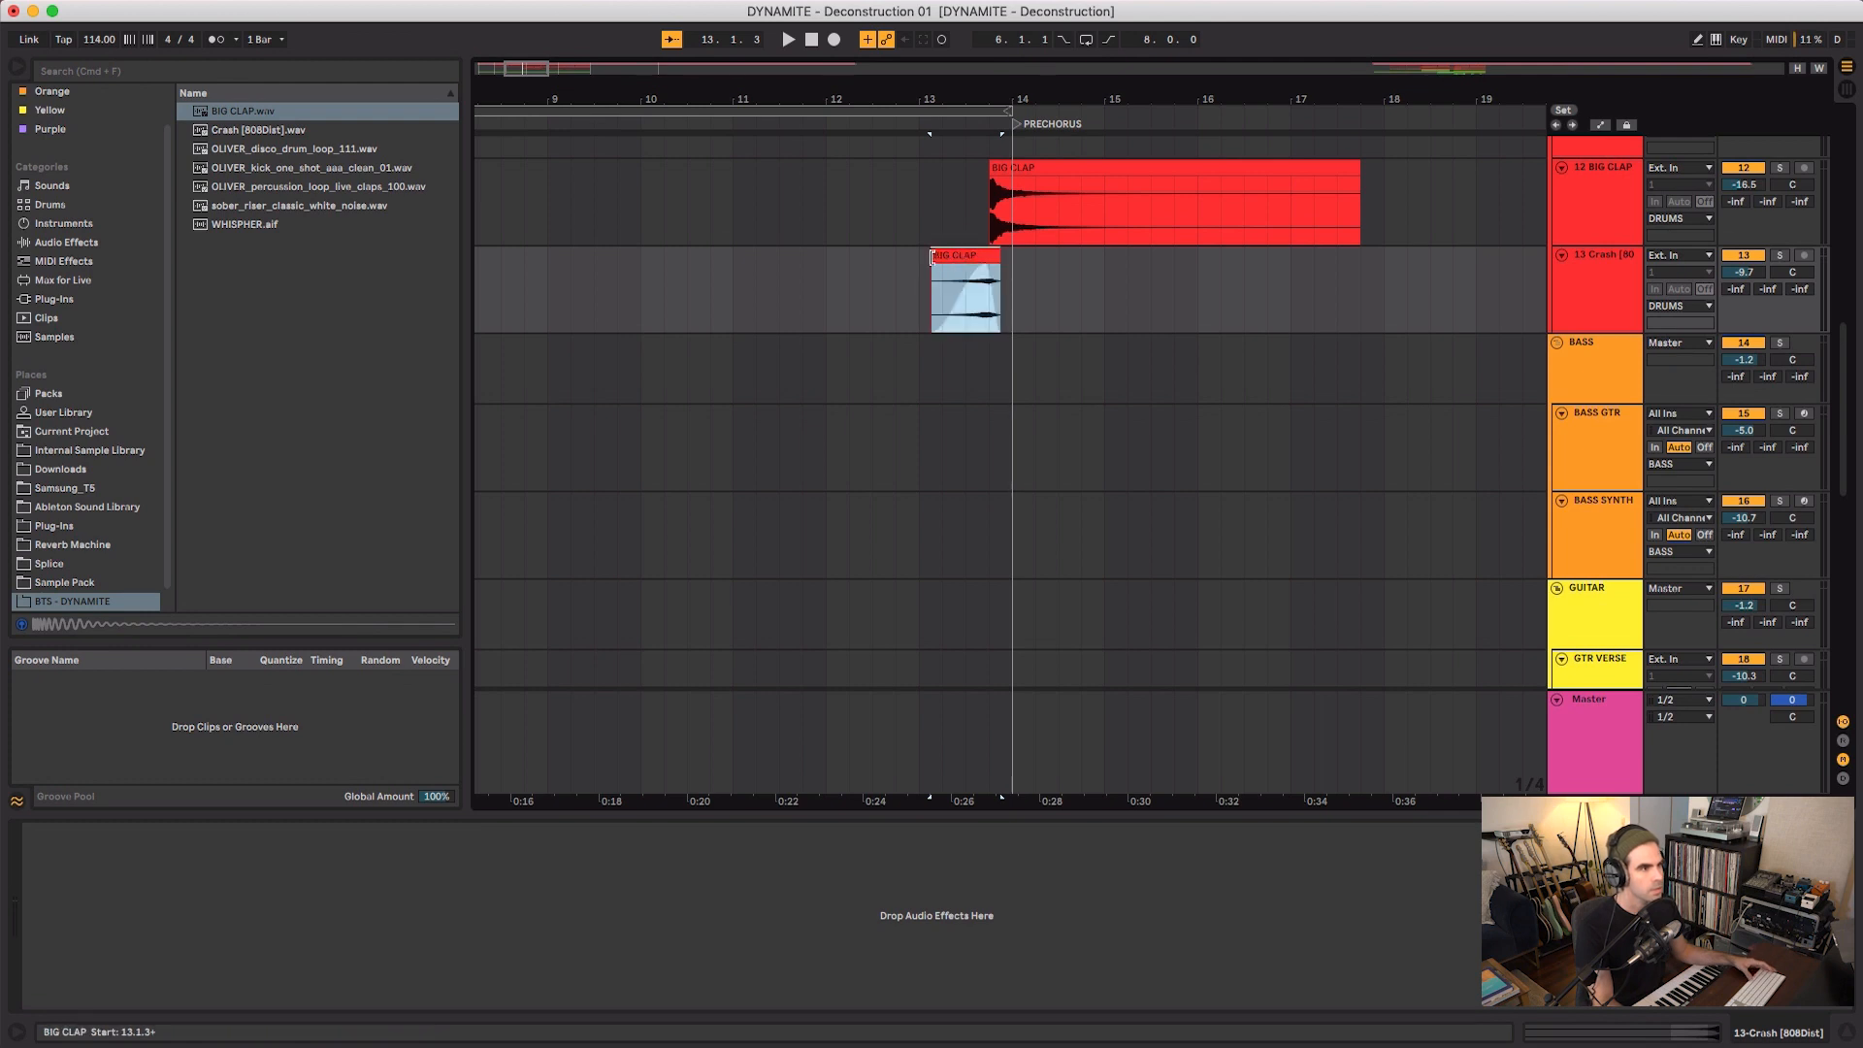
left_click(922, 295)
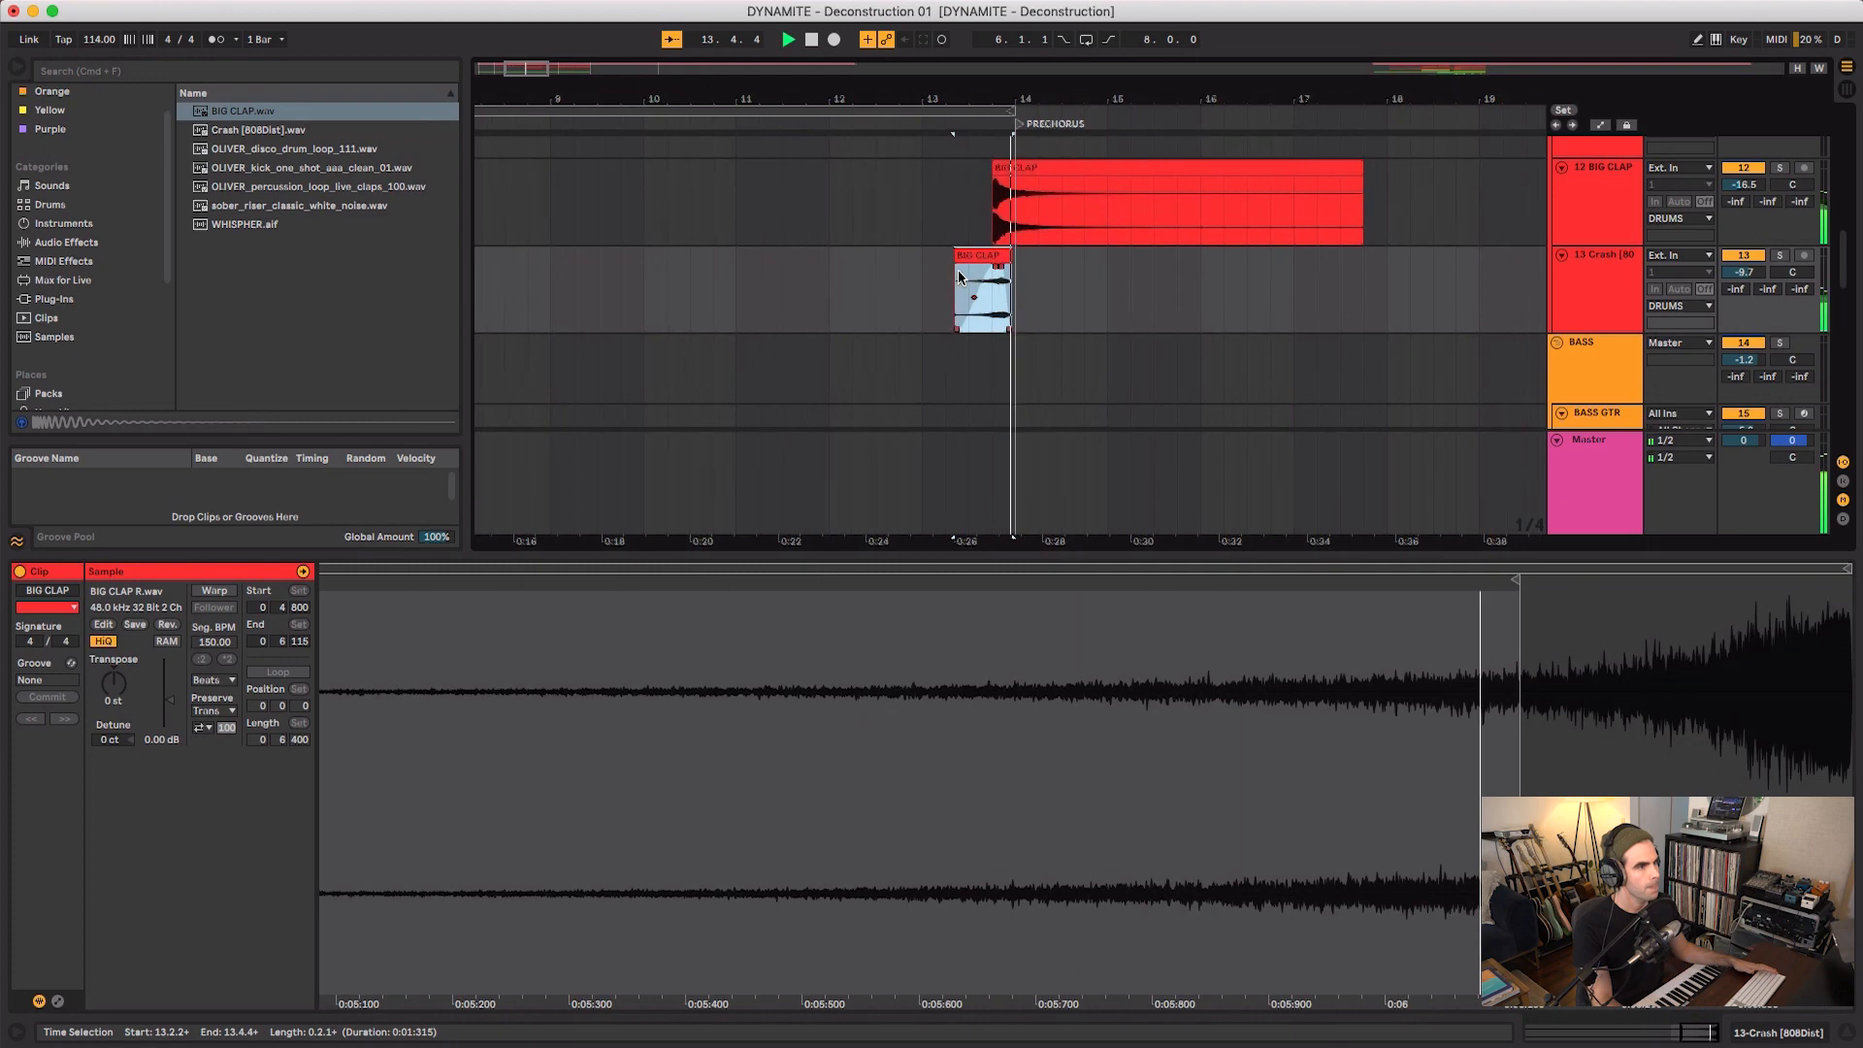
key("space")
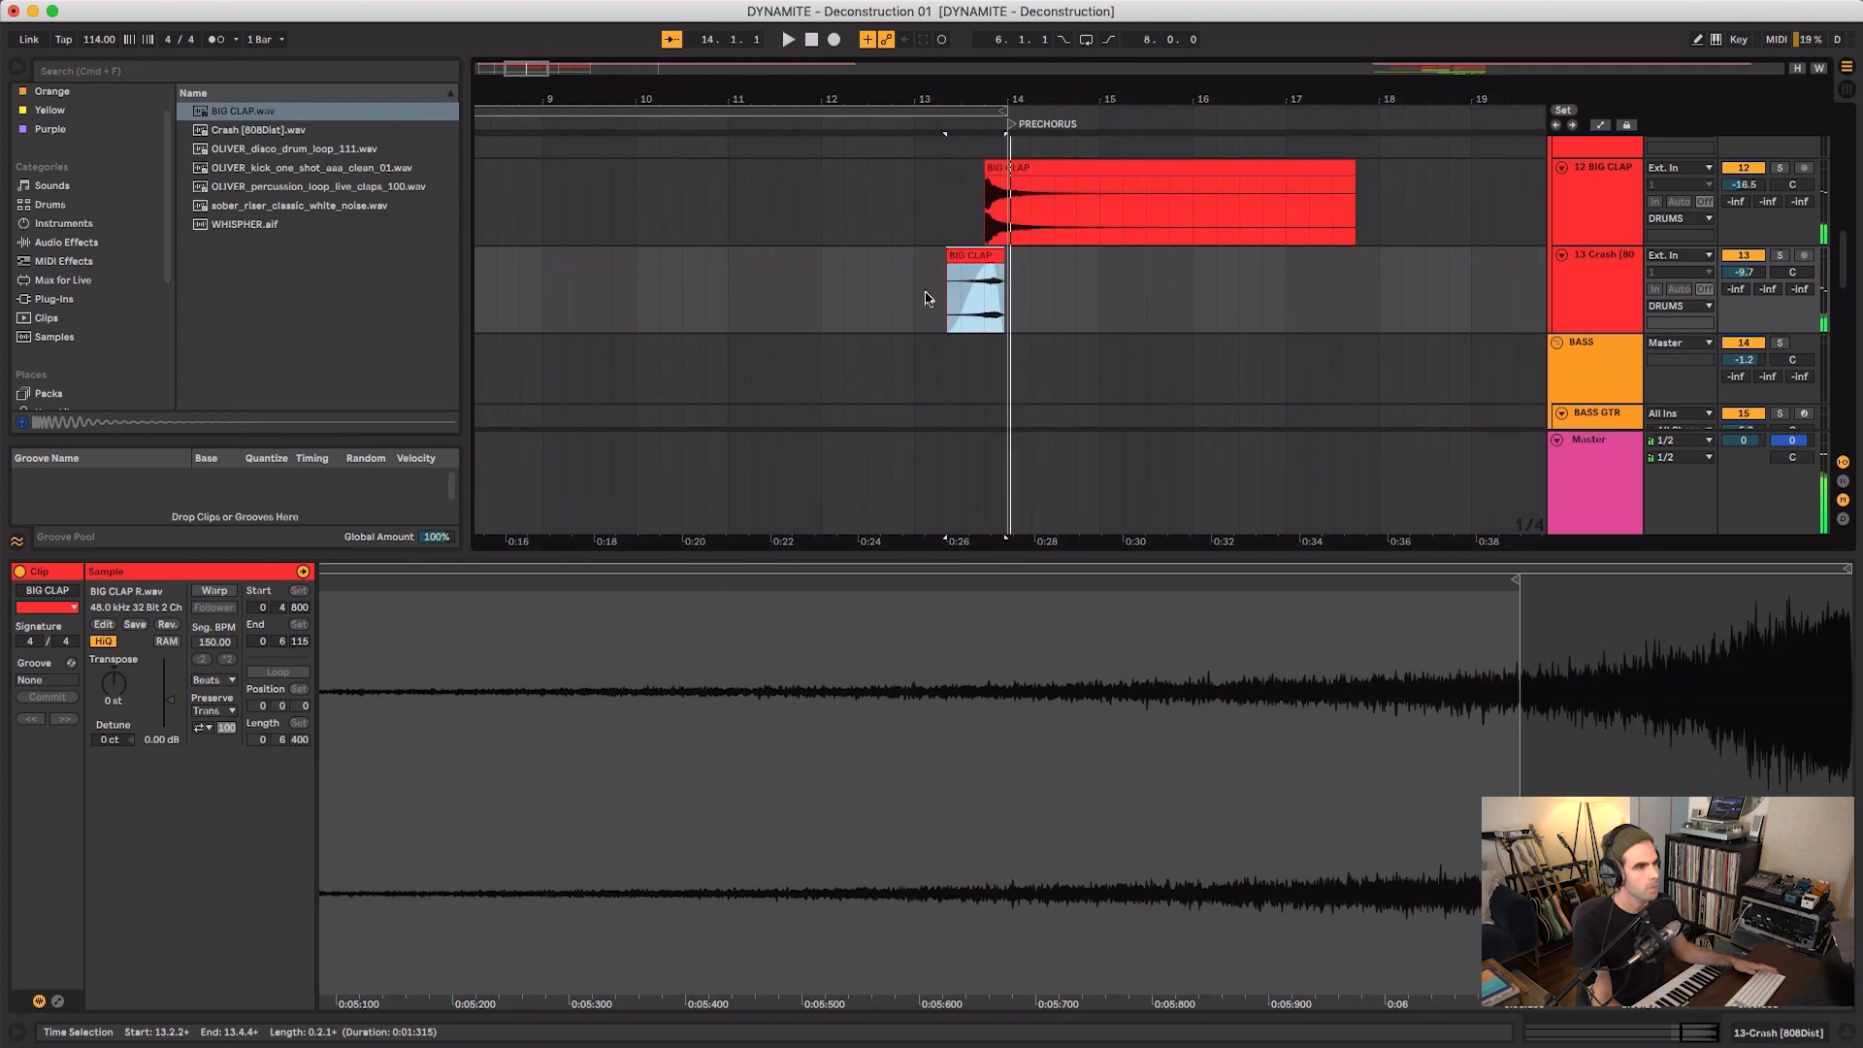
left_click(915, 306)
- Move the two clap clips up one track each and place Crash [808Dist].wav on the 13 Crash track at 22.1.1, the chorus start
scroll(1087, 295, "right", 2)
left_click(1151, 291)
left_click_drag(1178, 79, 1135, 47)
scroll(1303, 283, "right", 5)
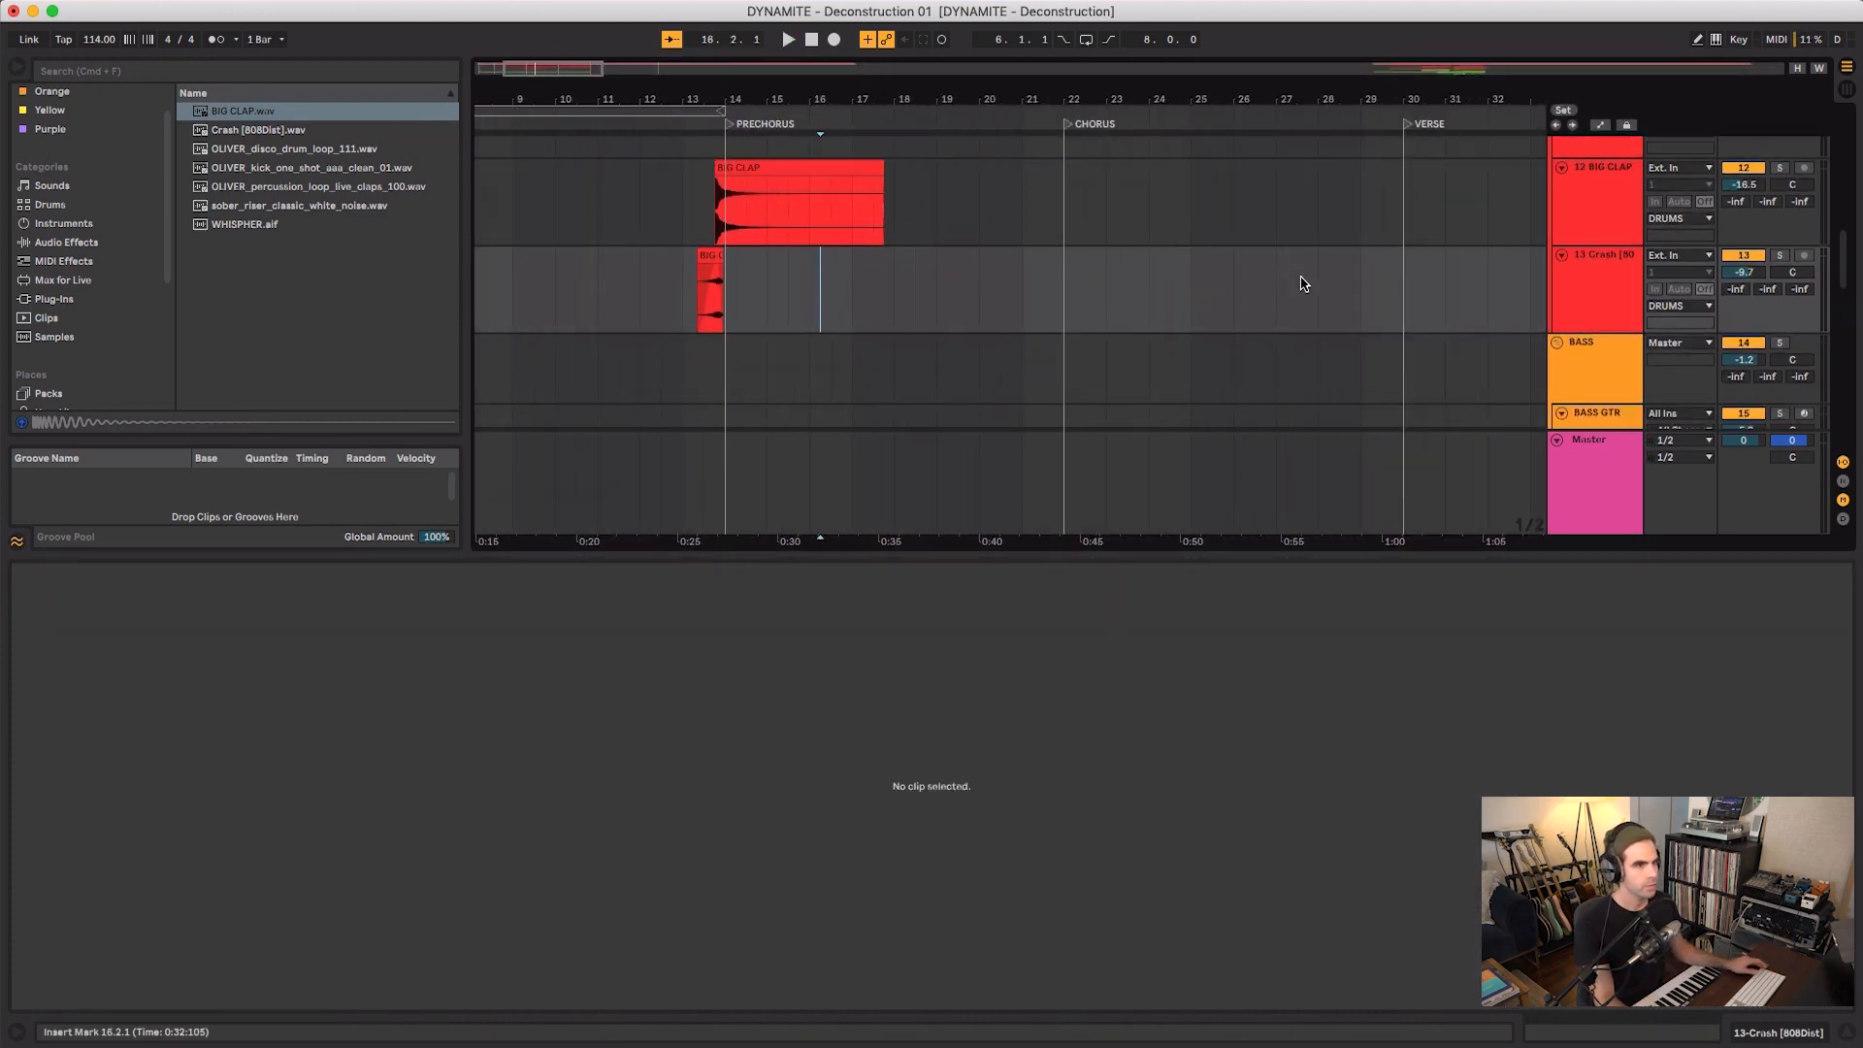
scroll(1235, 258, "up", 3)
left_click_drag(258, 130, 1354, 393)
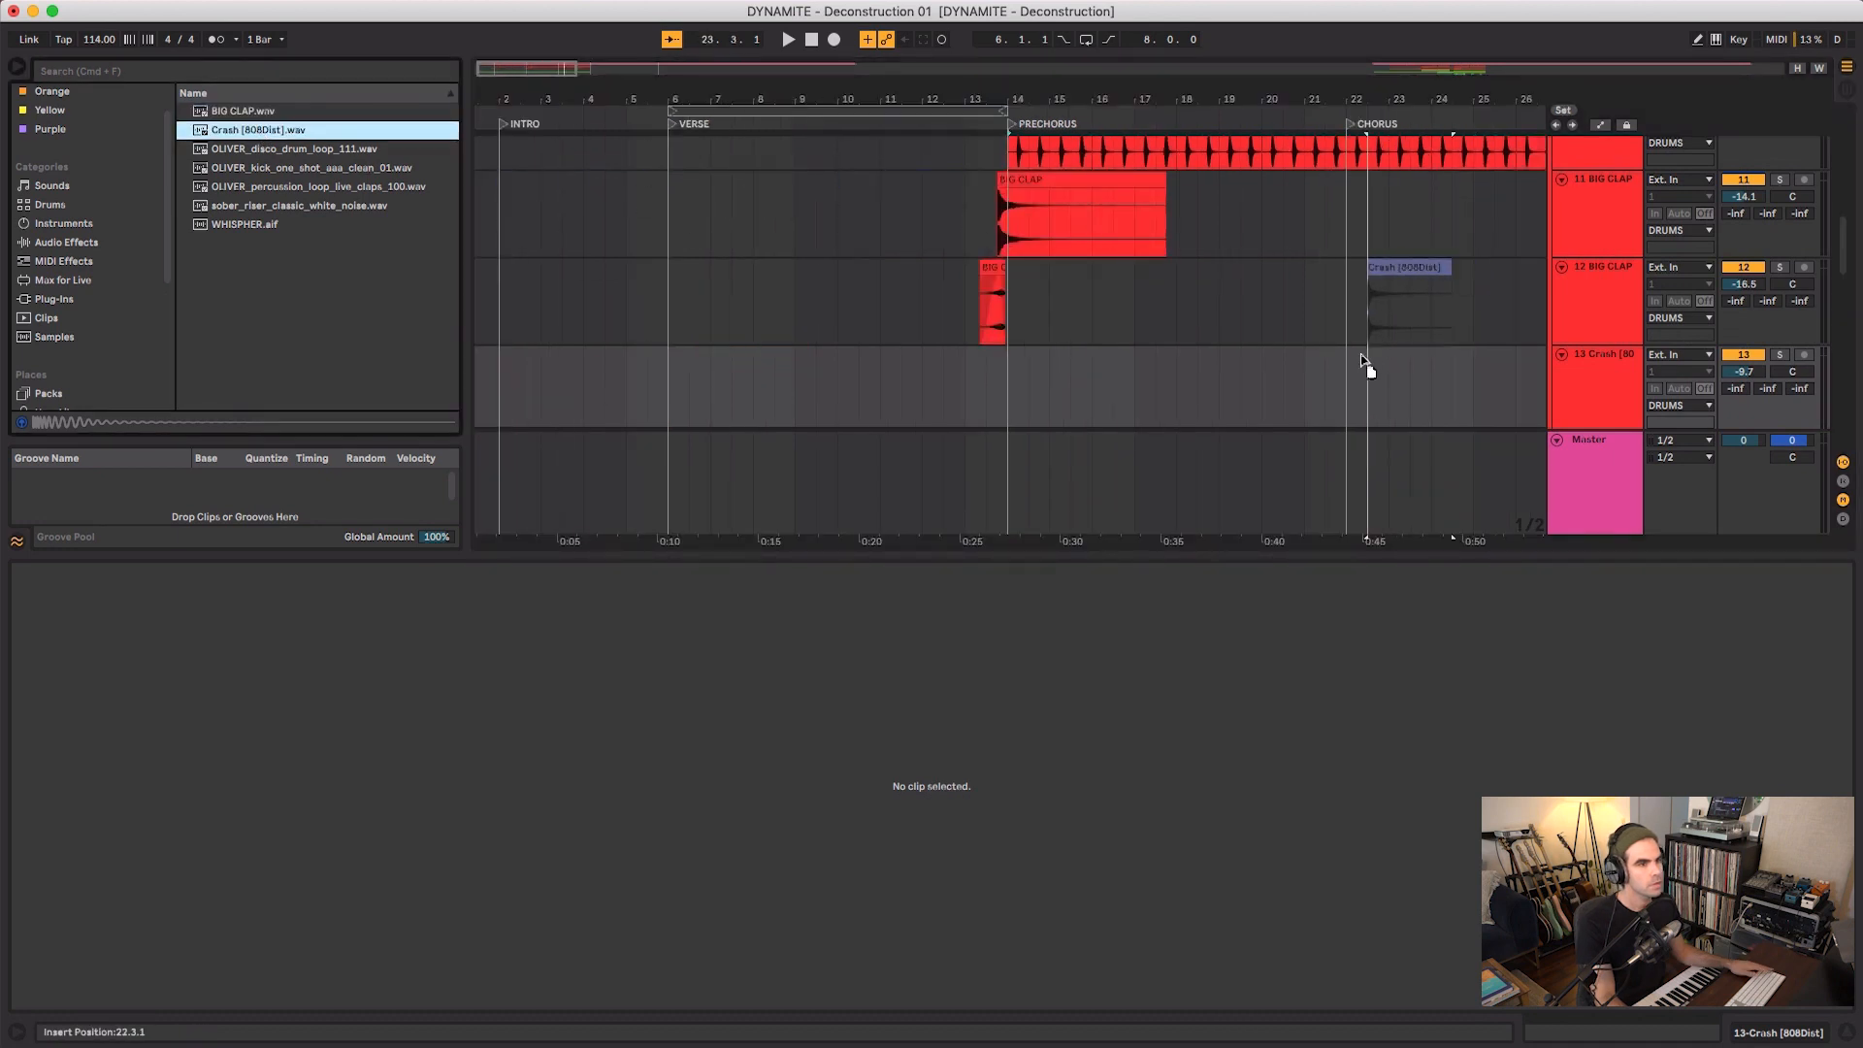
scroll(1323, 388, "left", 4)
left_click(1182, 367)
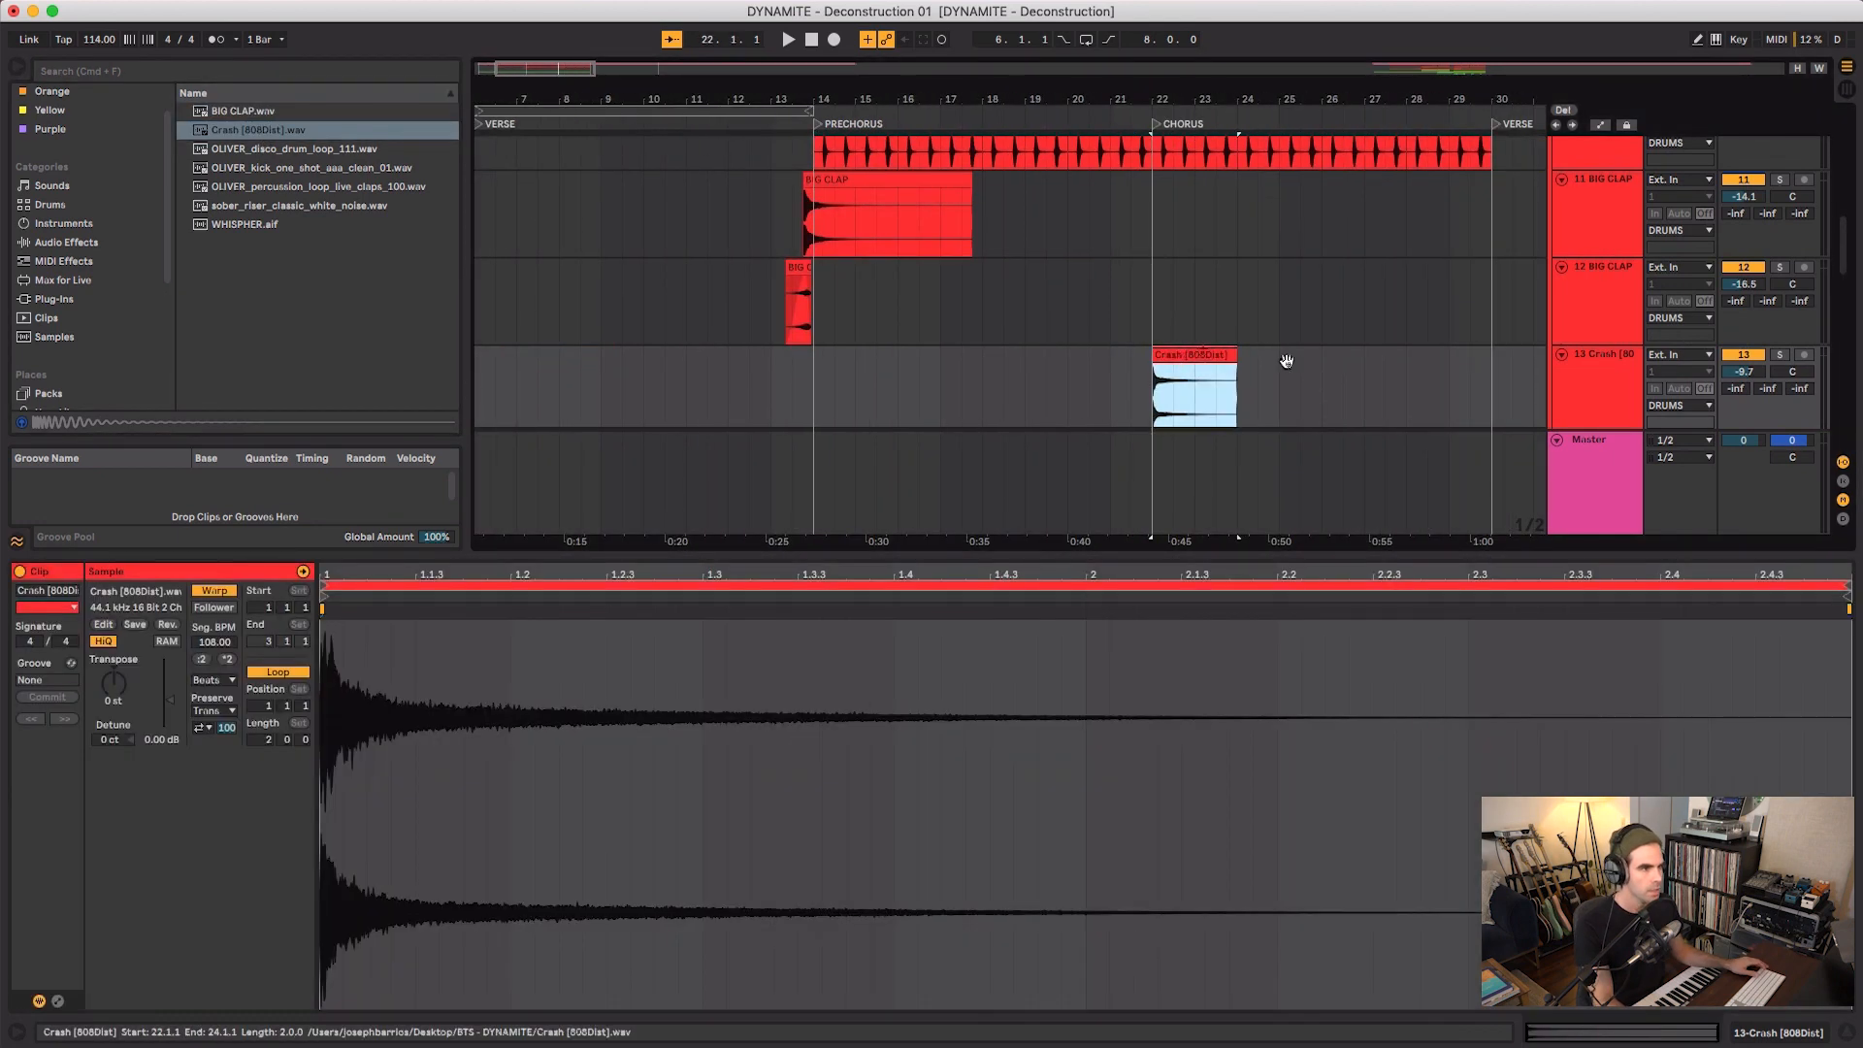
- Play the arrangement from 21.1.1 to hear the crash enter at the chorus
scroll(1306, 365, "down", 3)
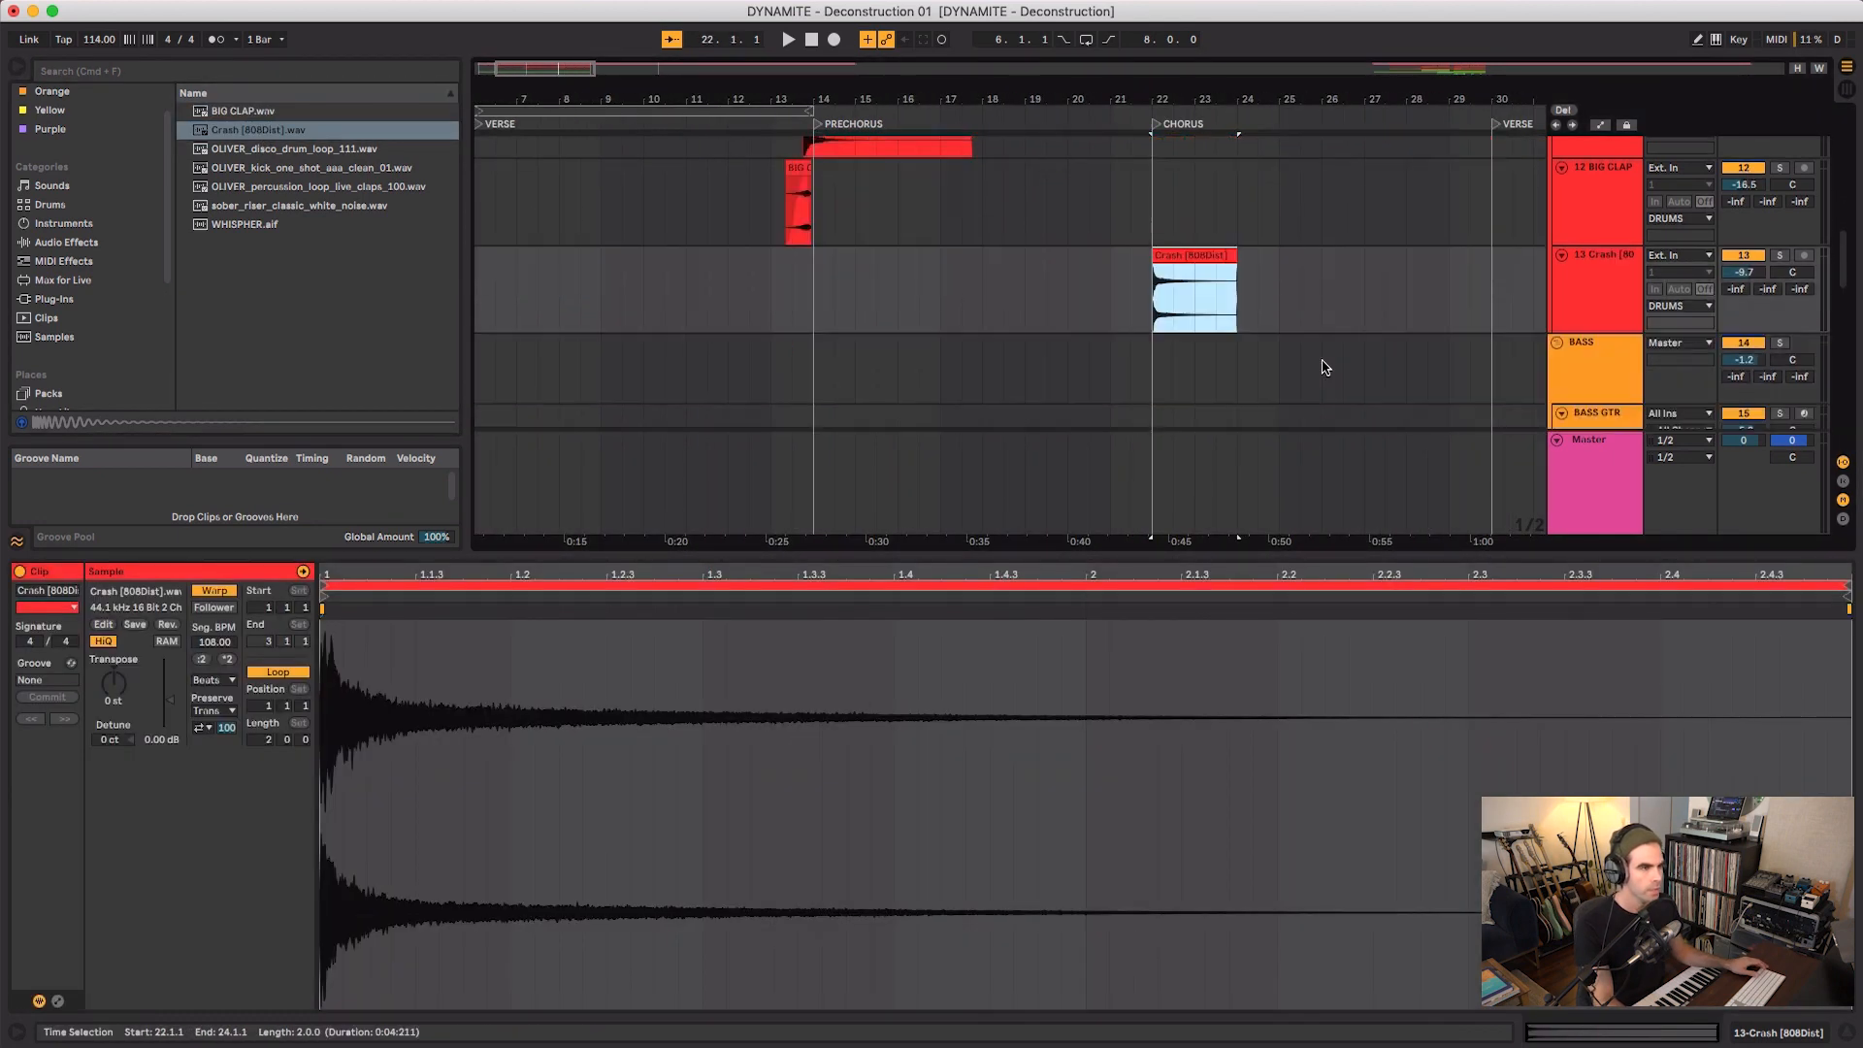
left_click(1137, 309)
left_click(1165, 269)
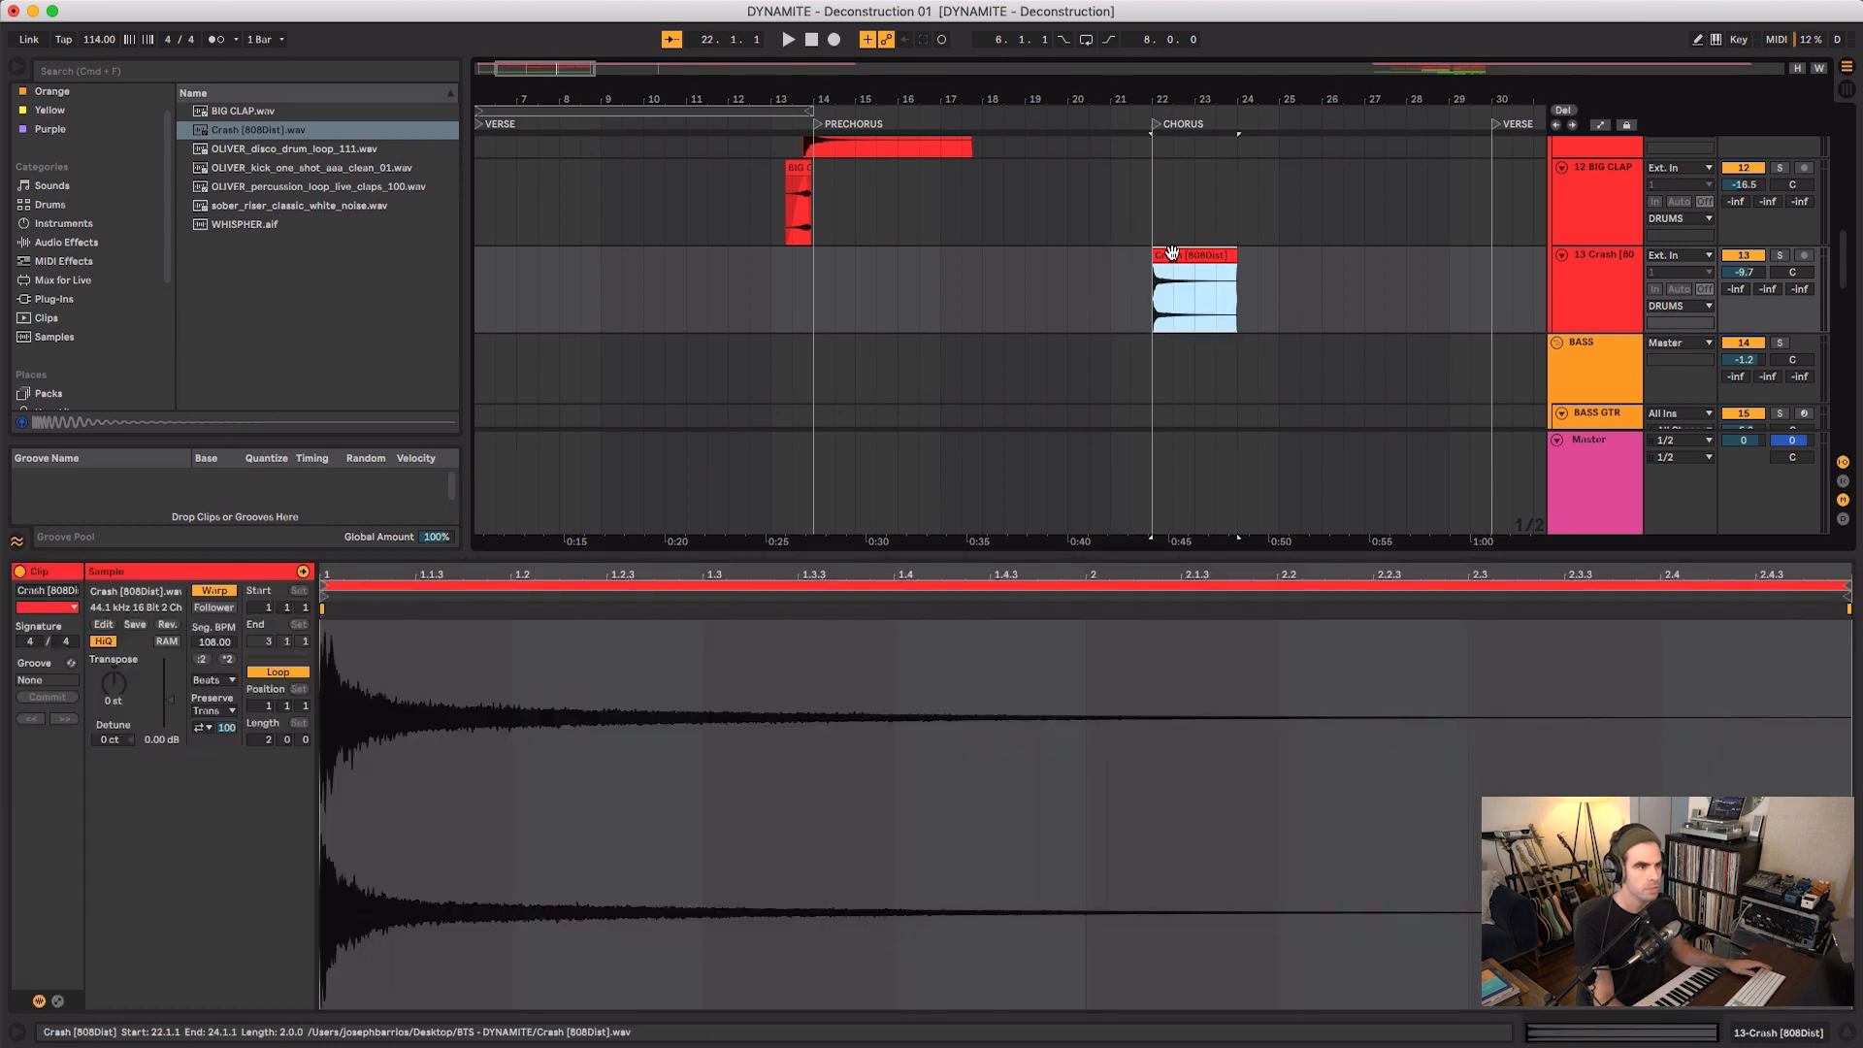
left_click(1111, 290)
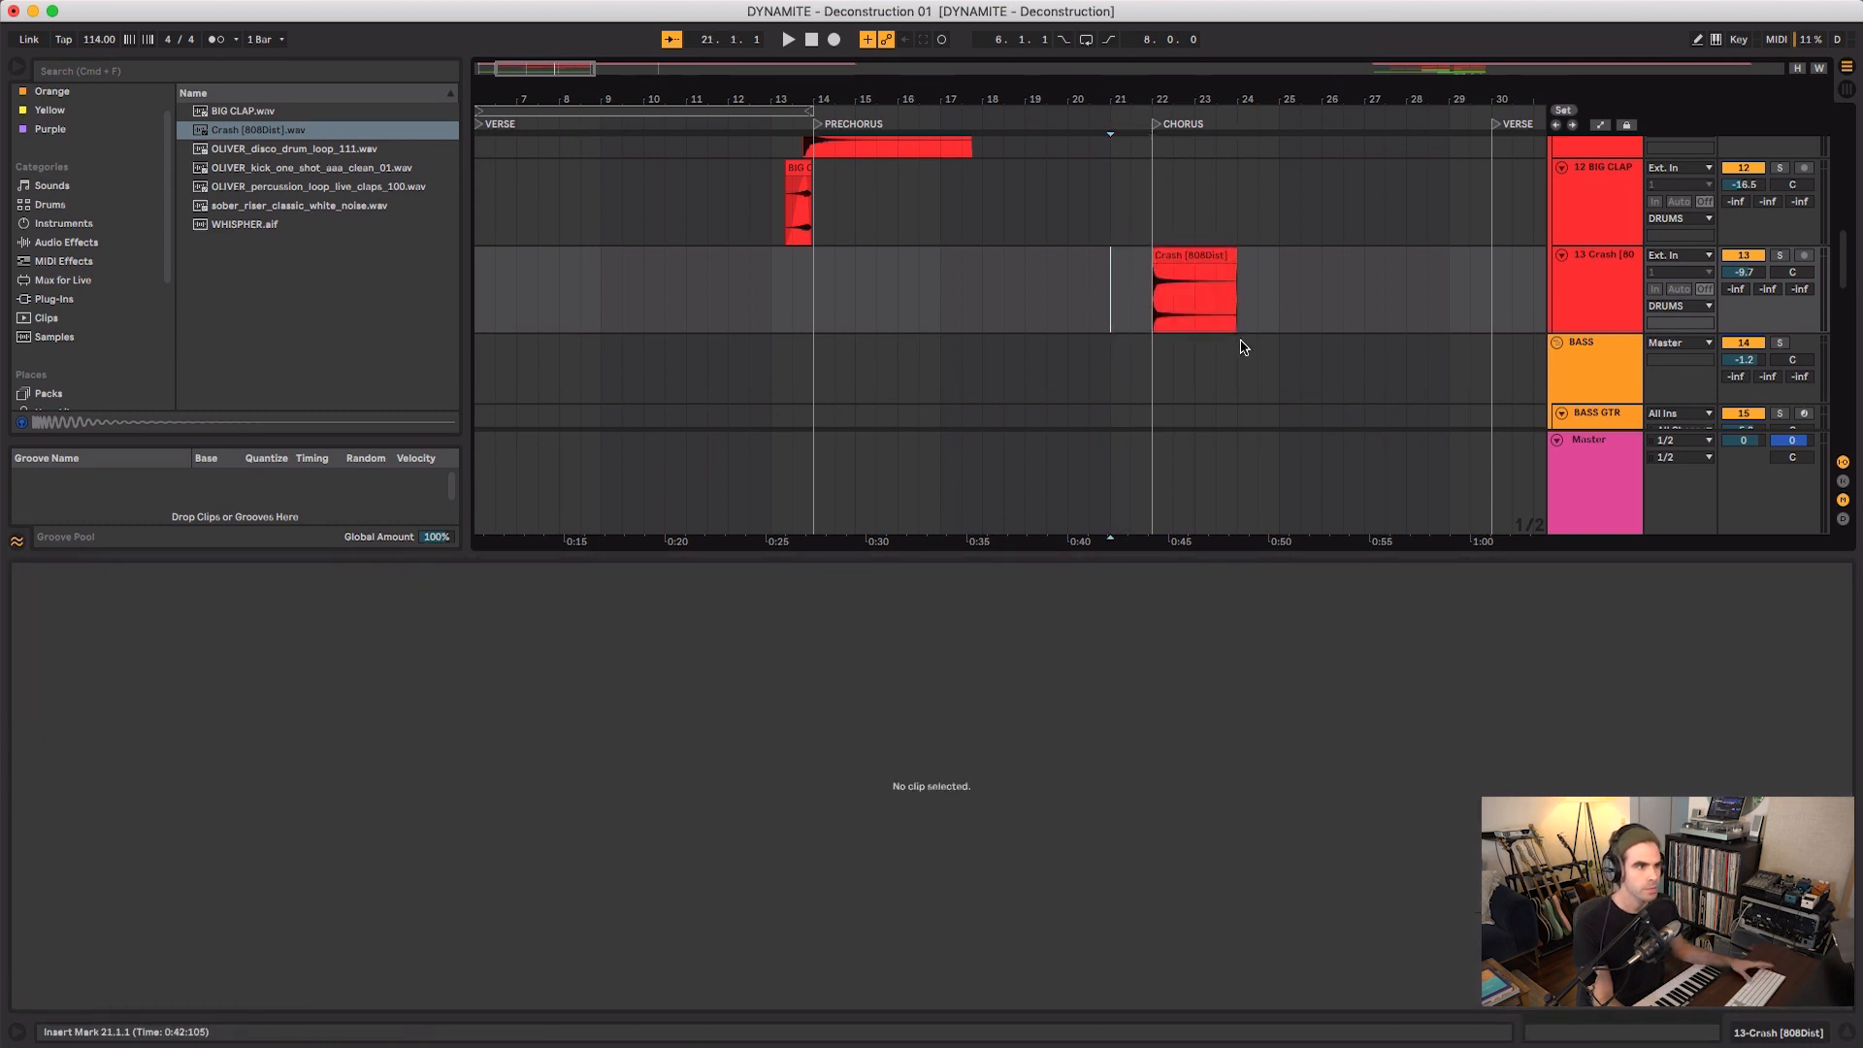
key("space")
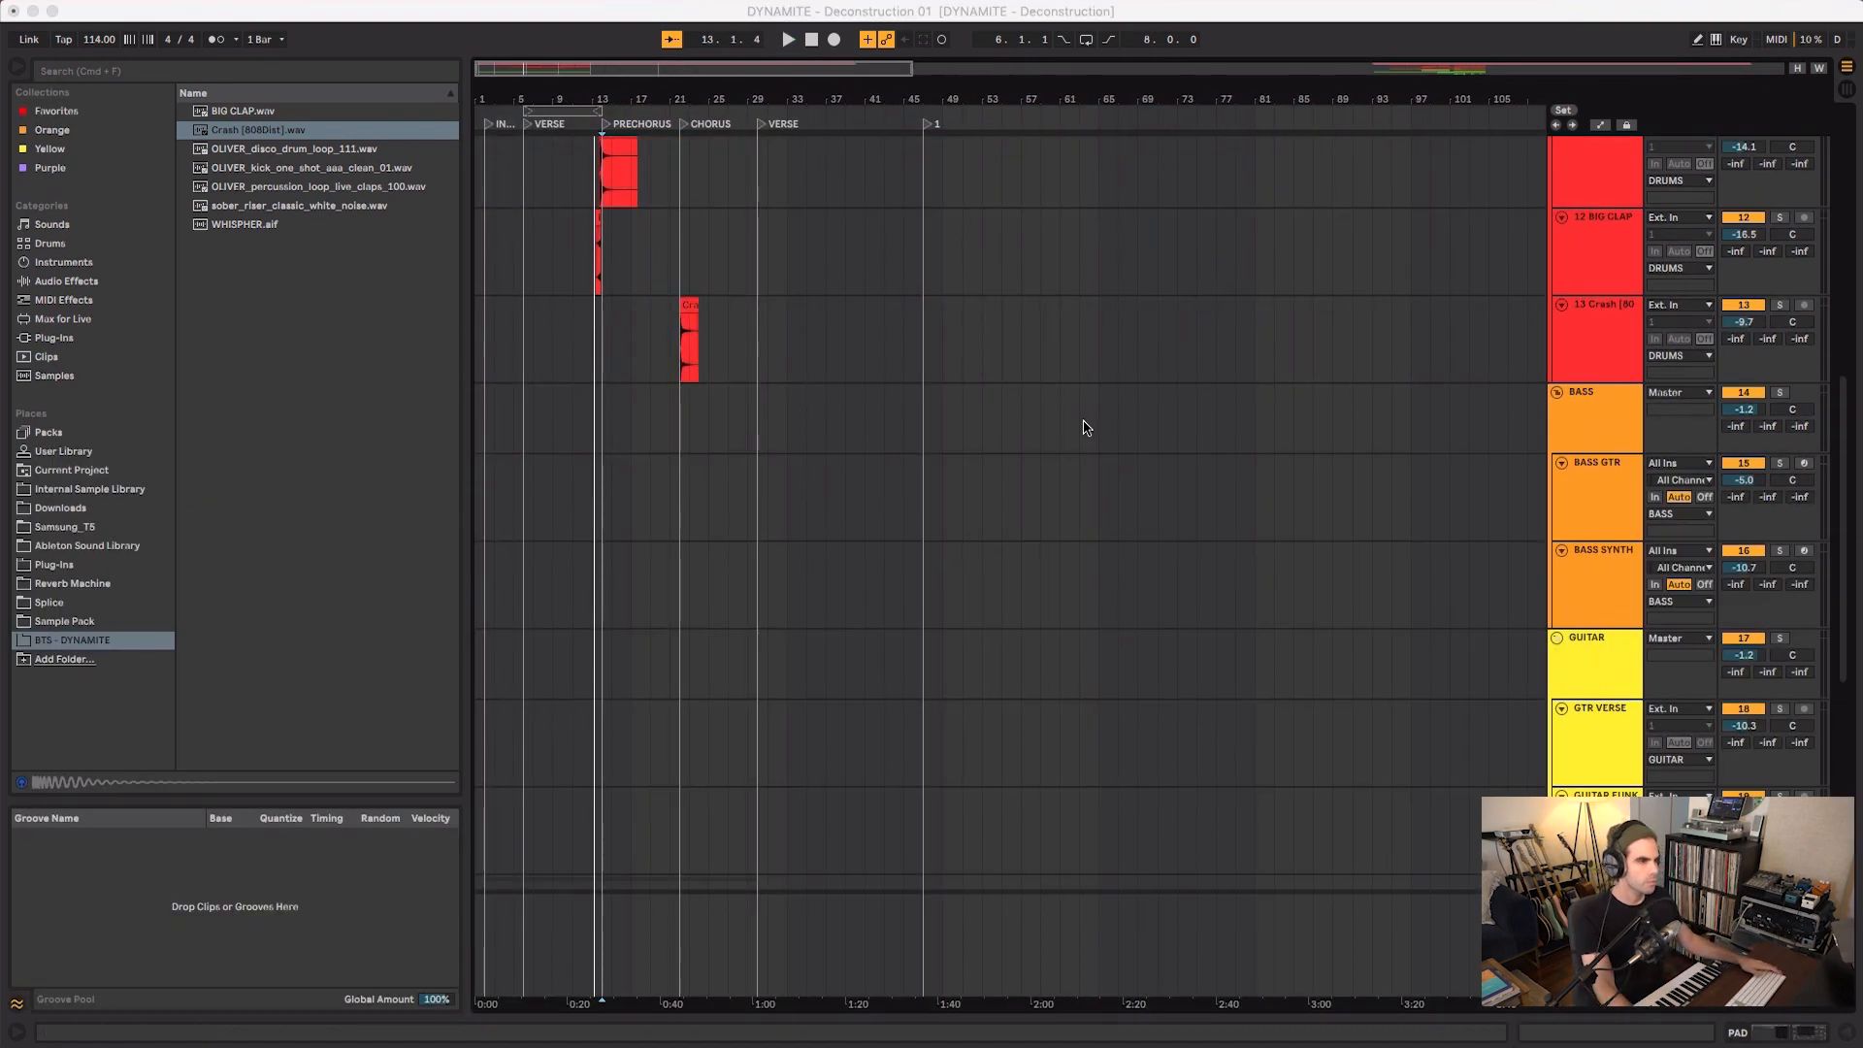
- Solo the instrumental track and listen to it from the verse start at 6.1.1
scroll(602, 298, "up", 10)
left_click(530, 266)
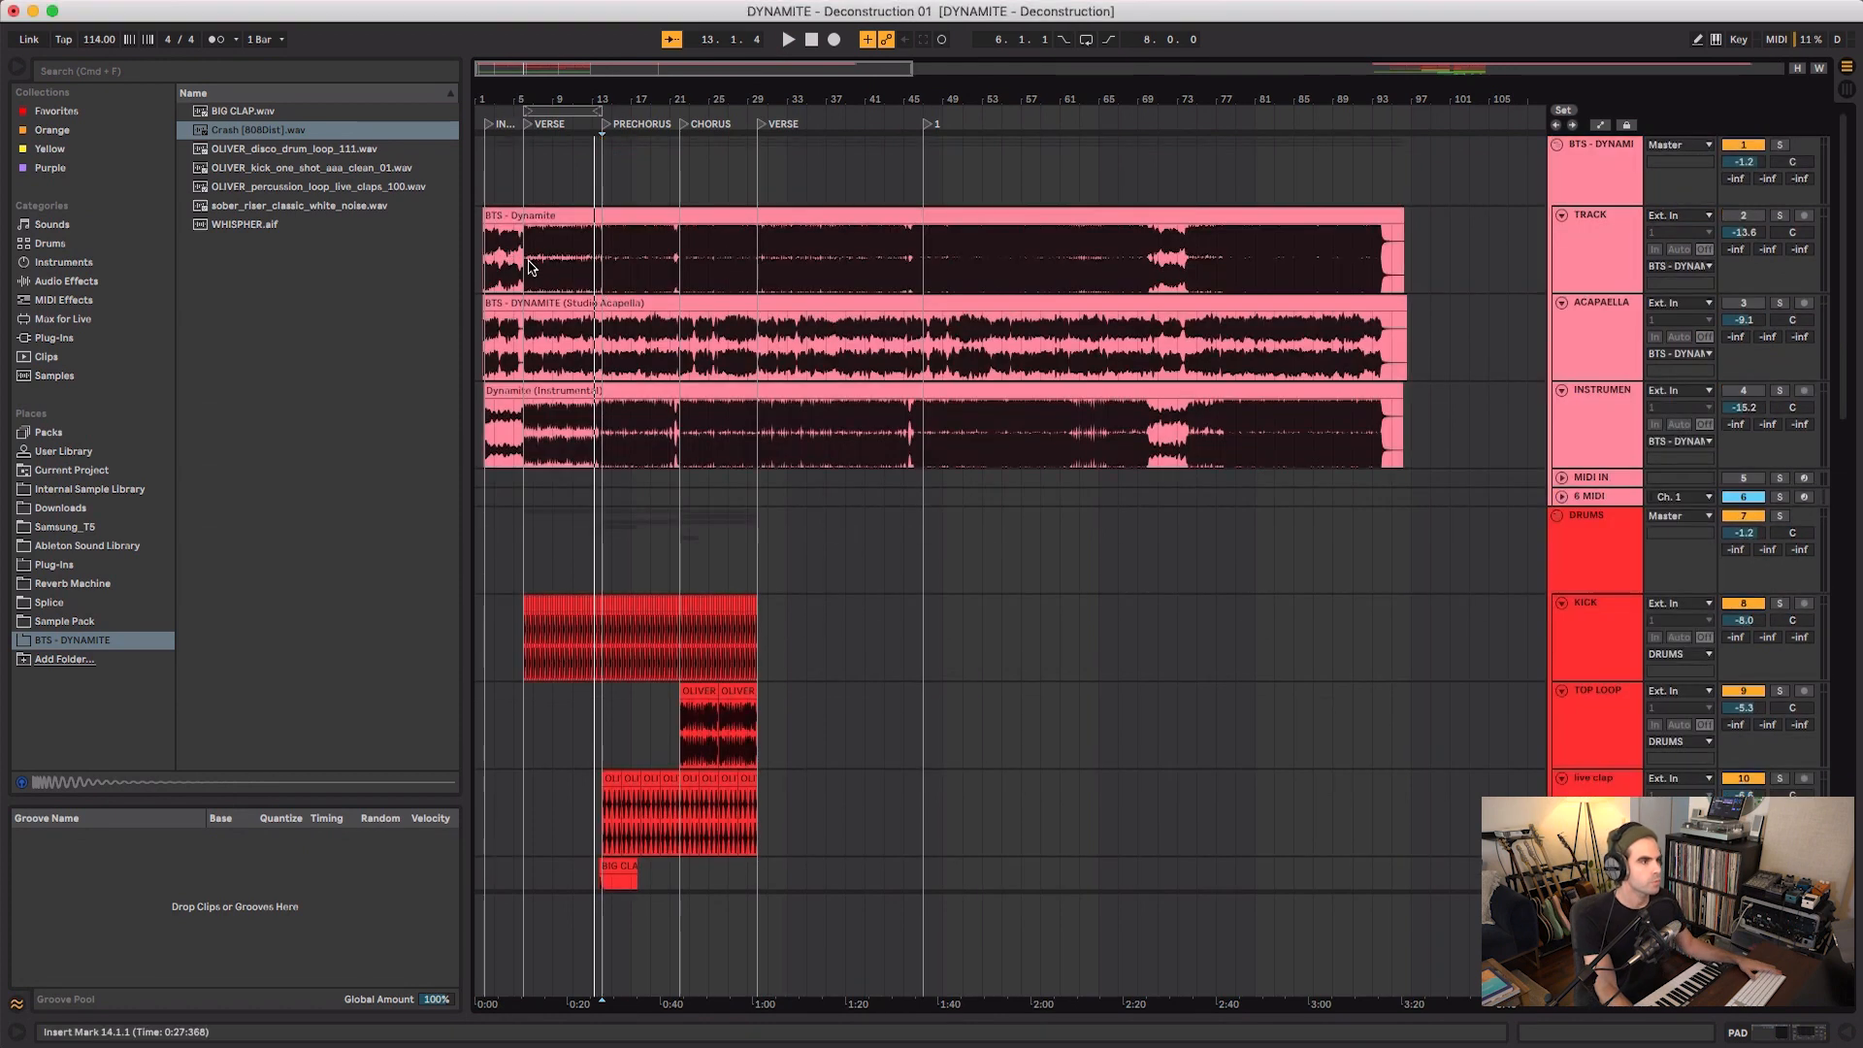
left_click(530, 279)
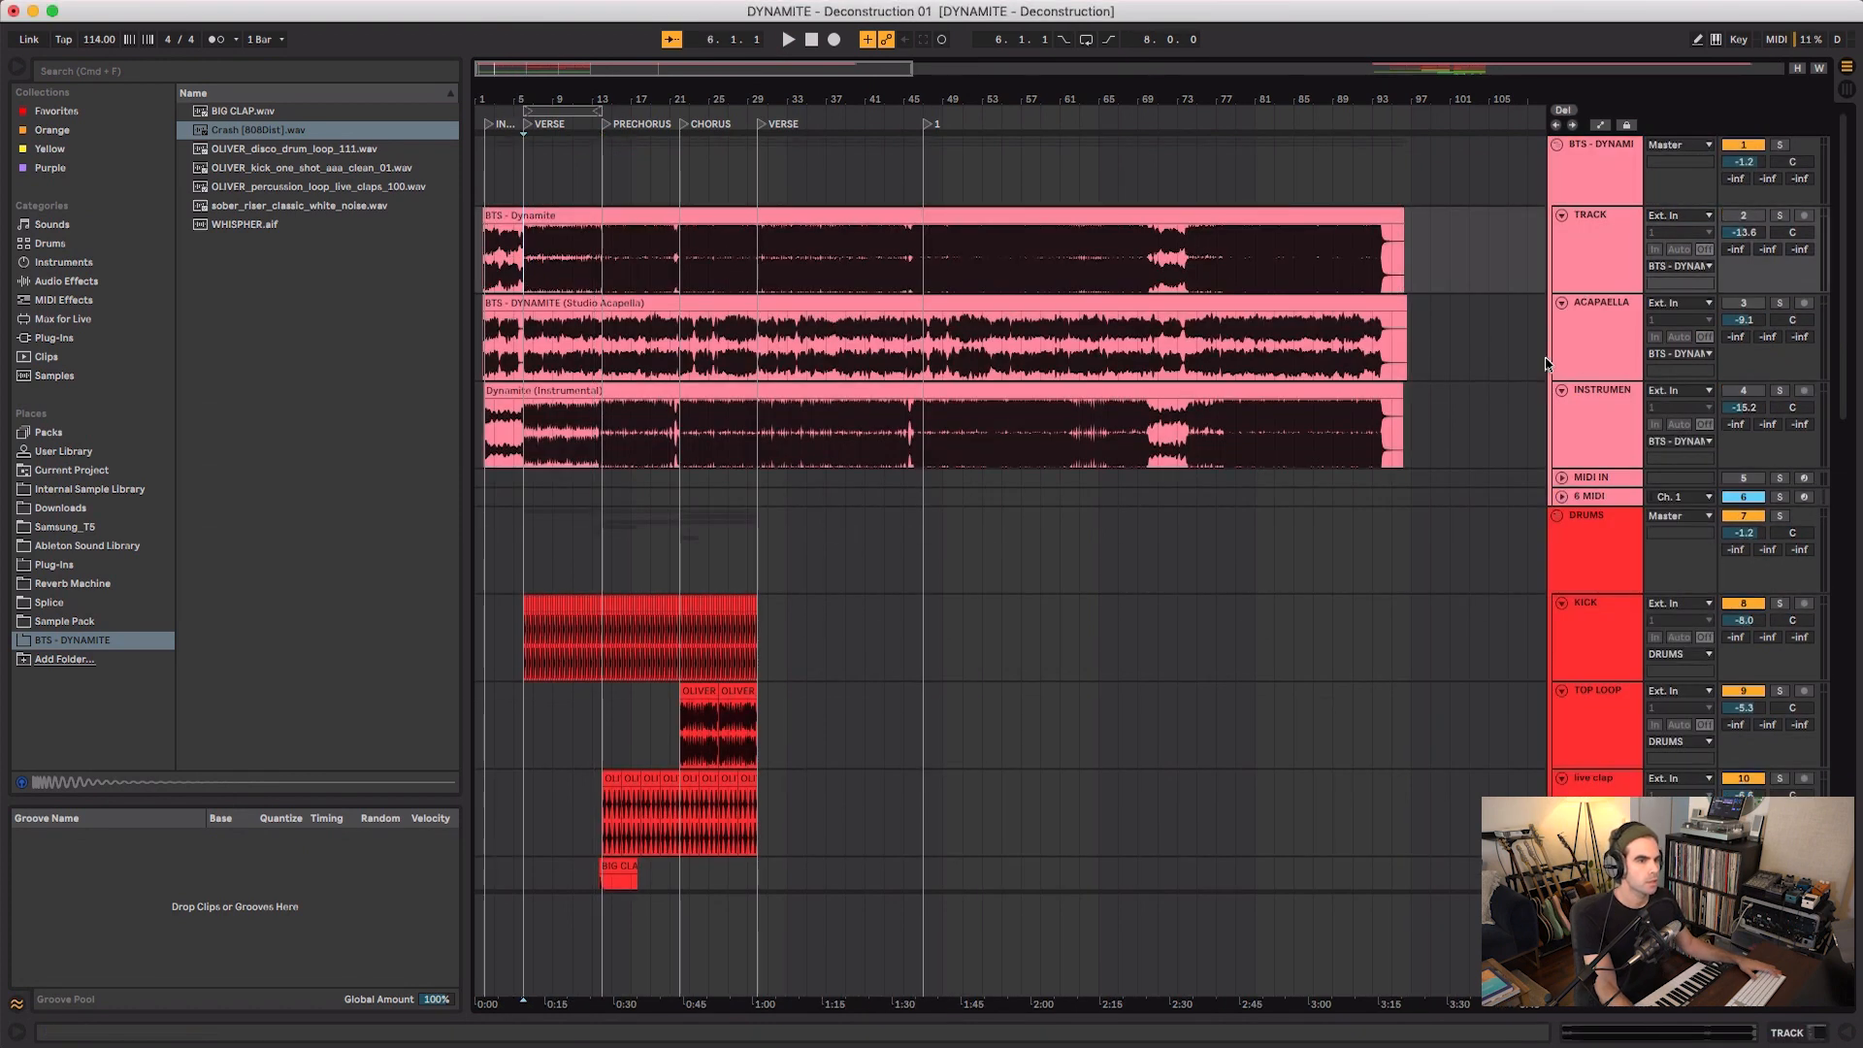
left_click(1577, 364)
key("space")
left_click(1780, 391)
- Arm the BASS GTR track and check the Scarbee MM-Bass sound in its Kontakt instrument
left_click(1604, 439)
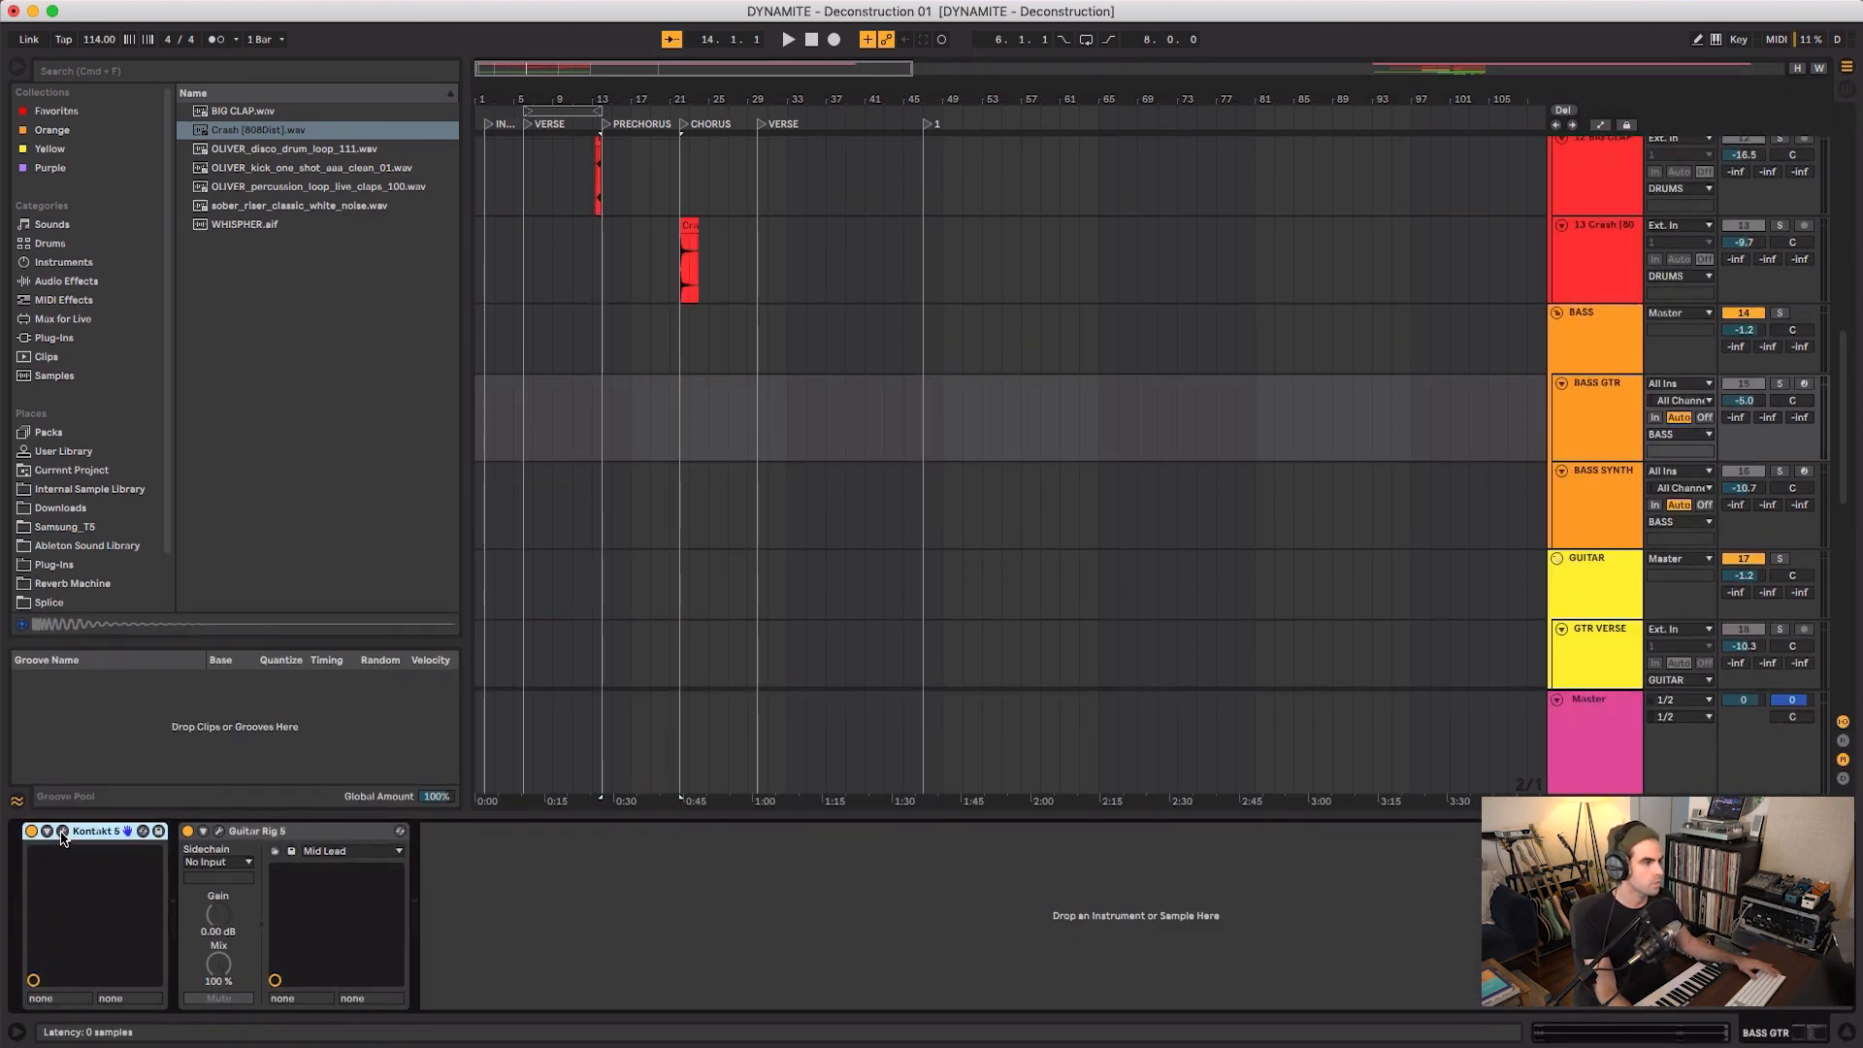
left_click(62, 832)
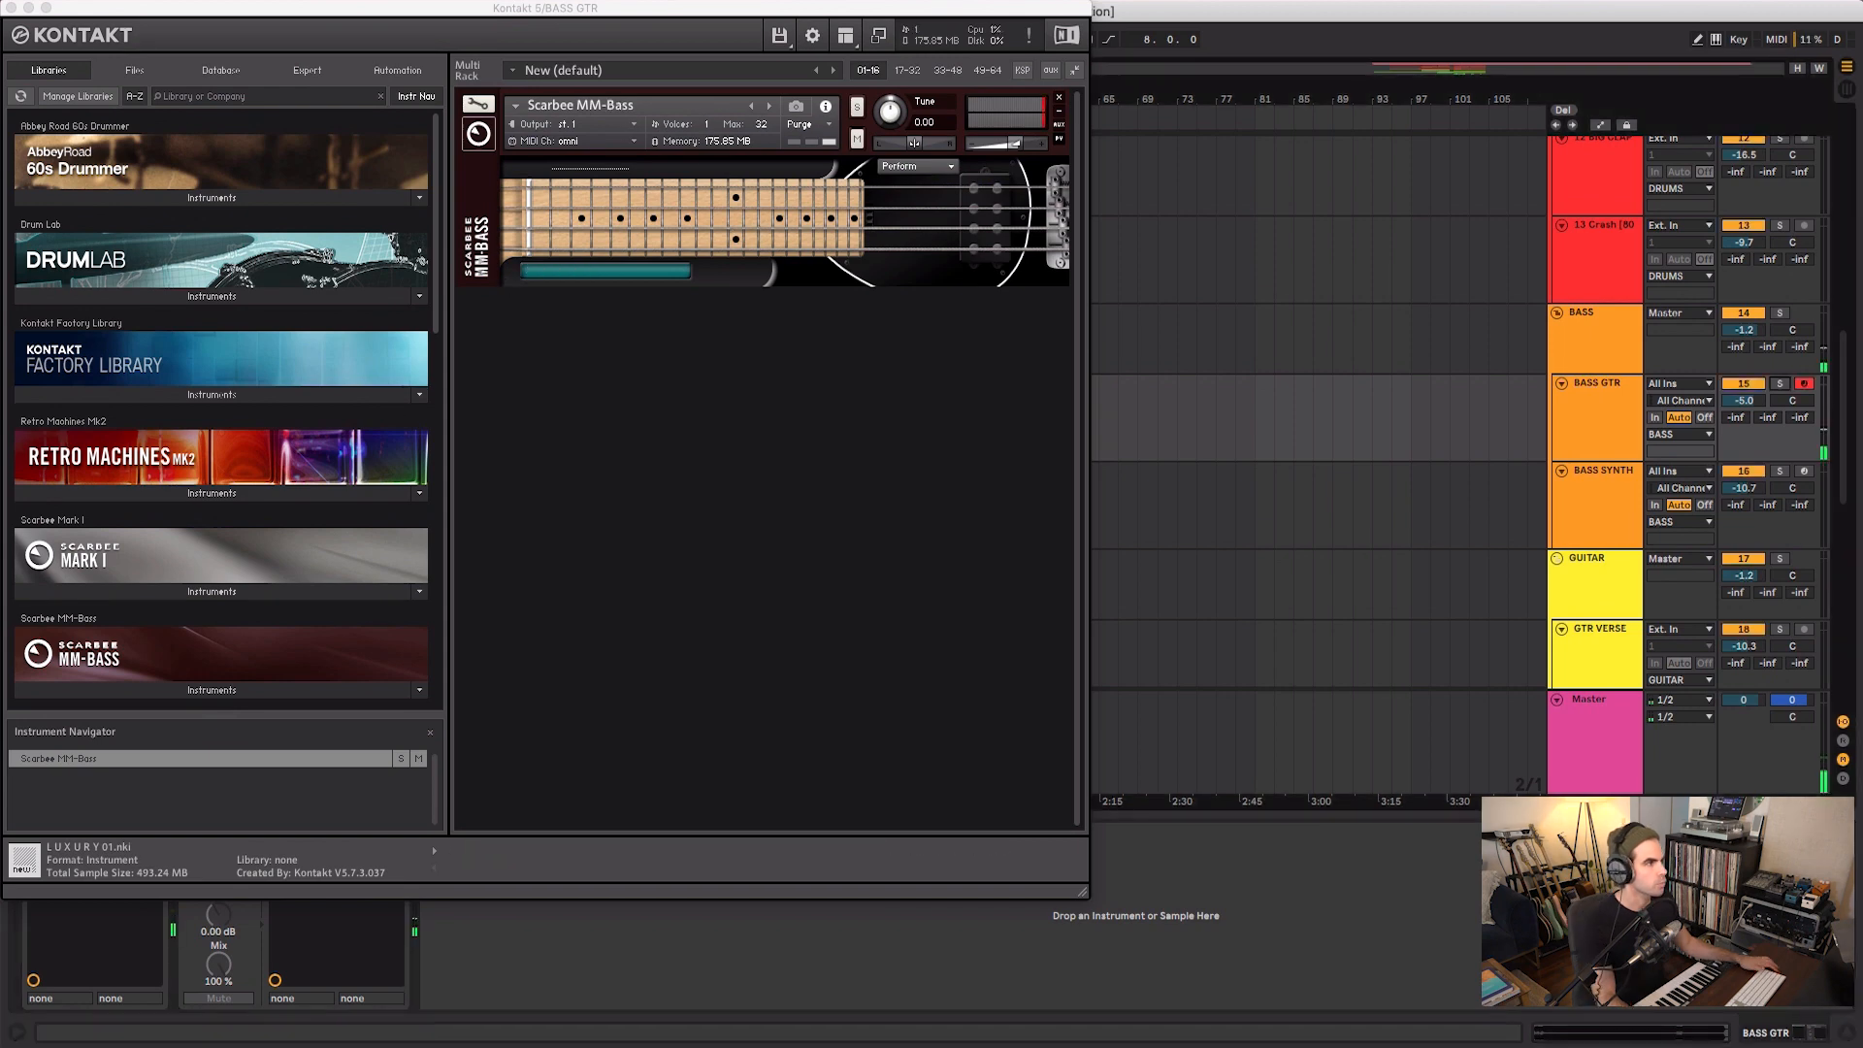
left_click(12, 8)
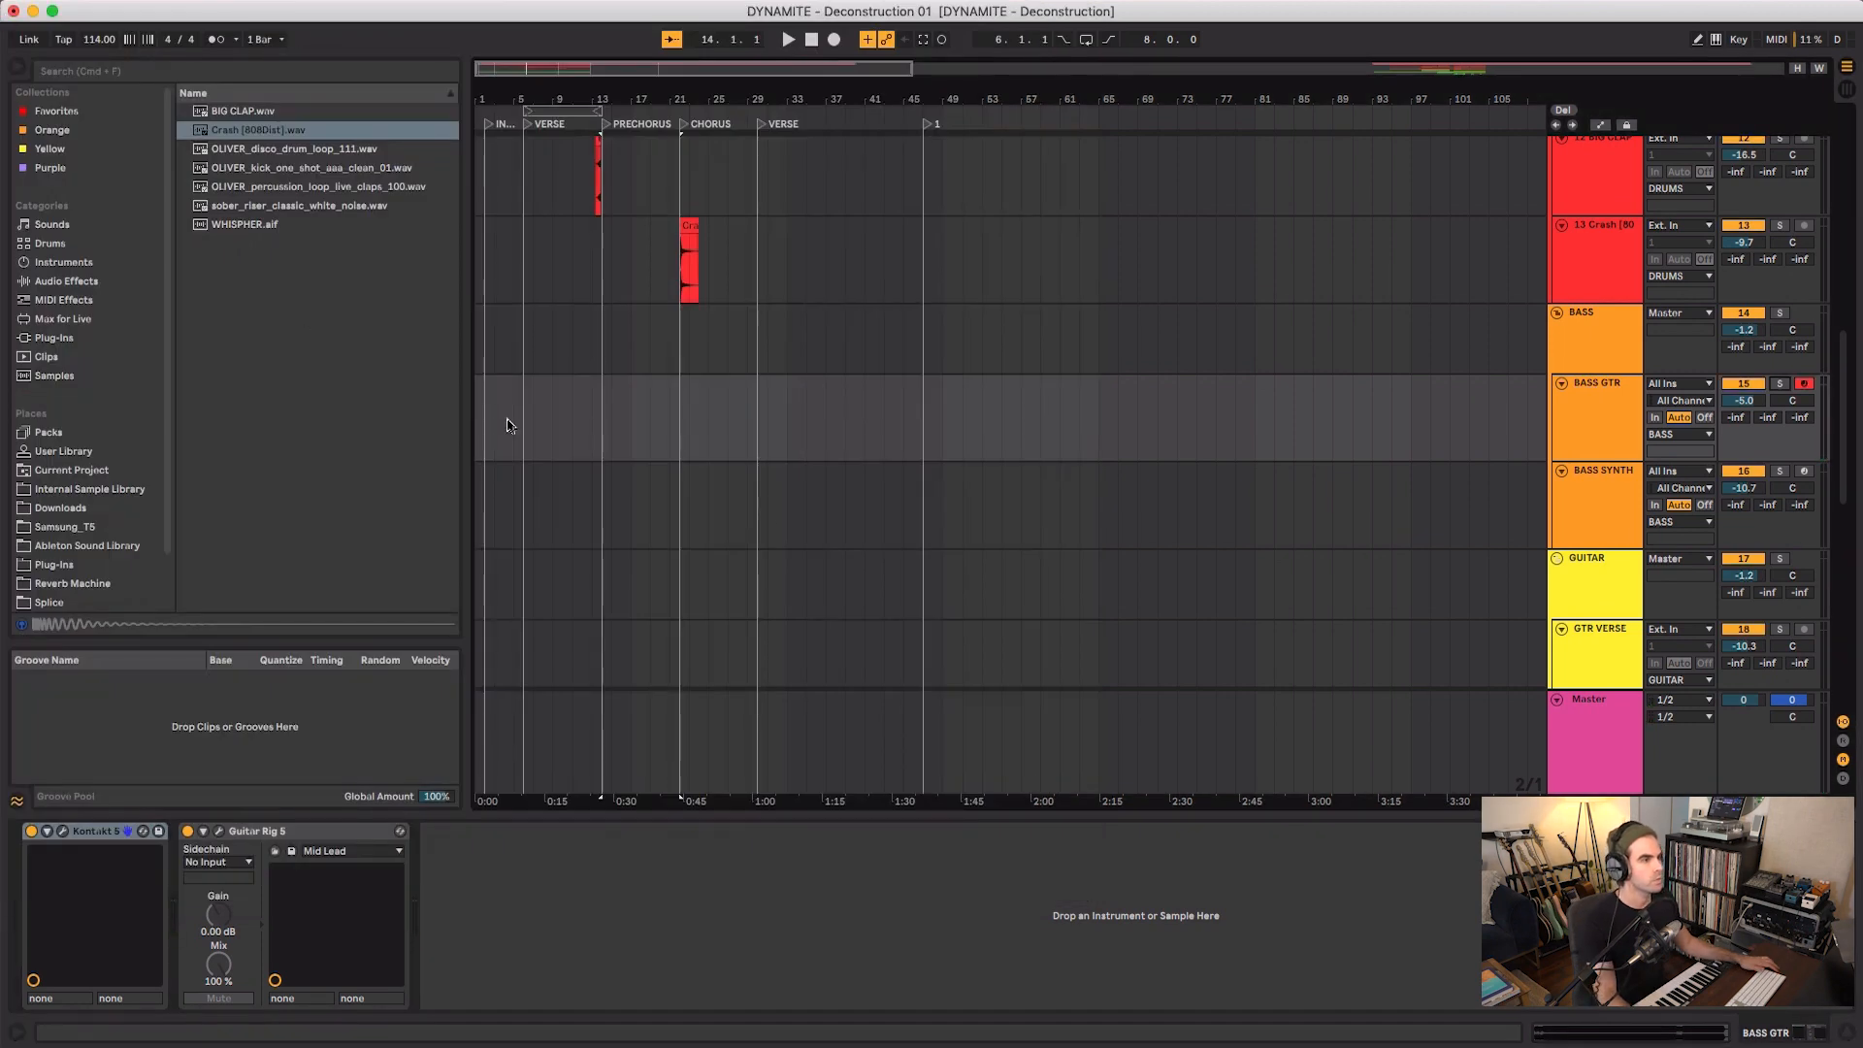
- Set the tempo to 80 BPM and record a four-bar bass line on the BASS GTR track from 6.1.1
left_click(94, 43)
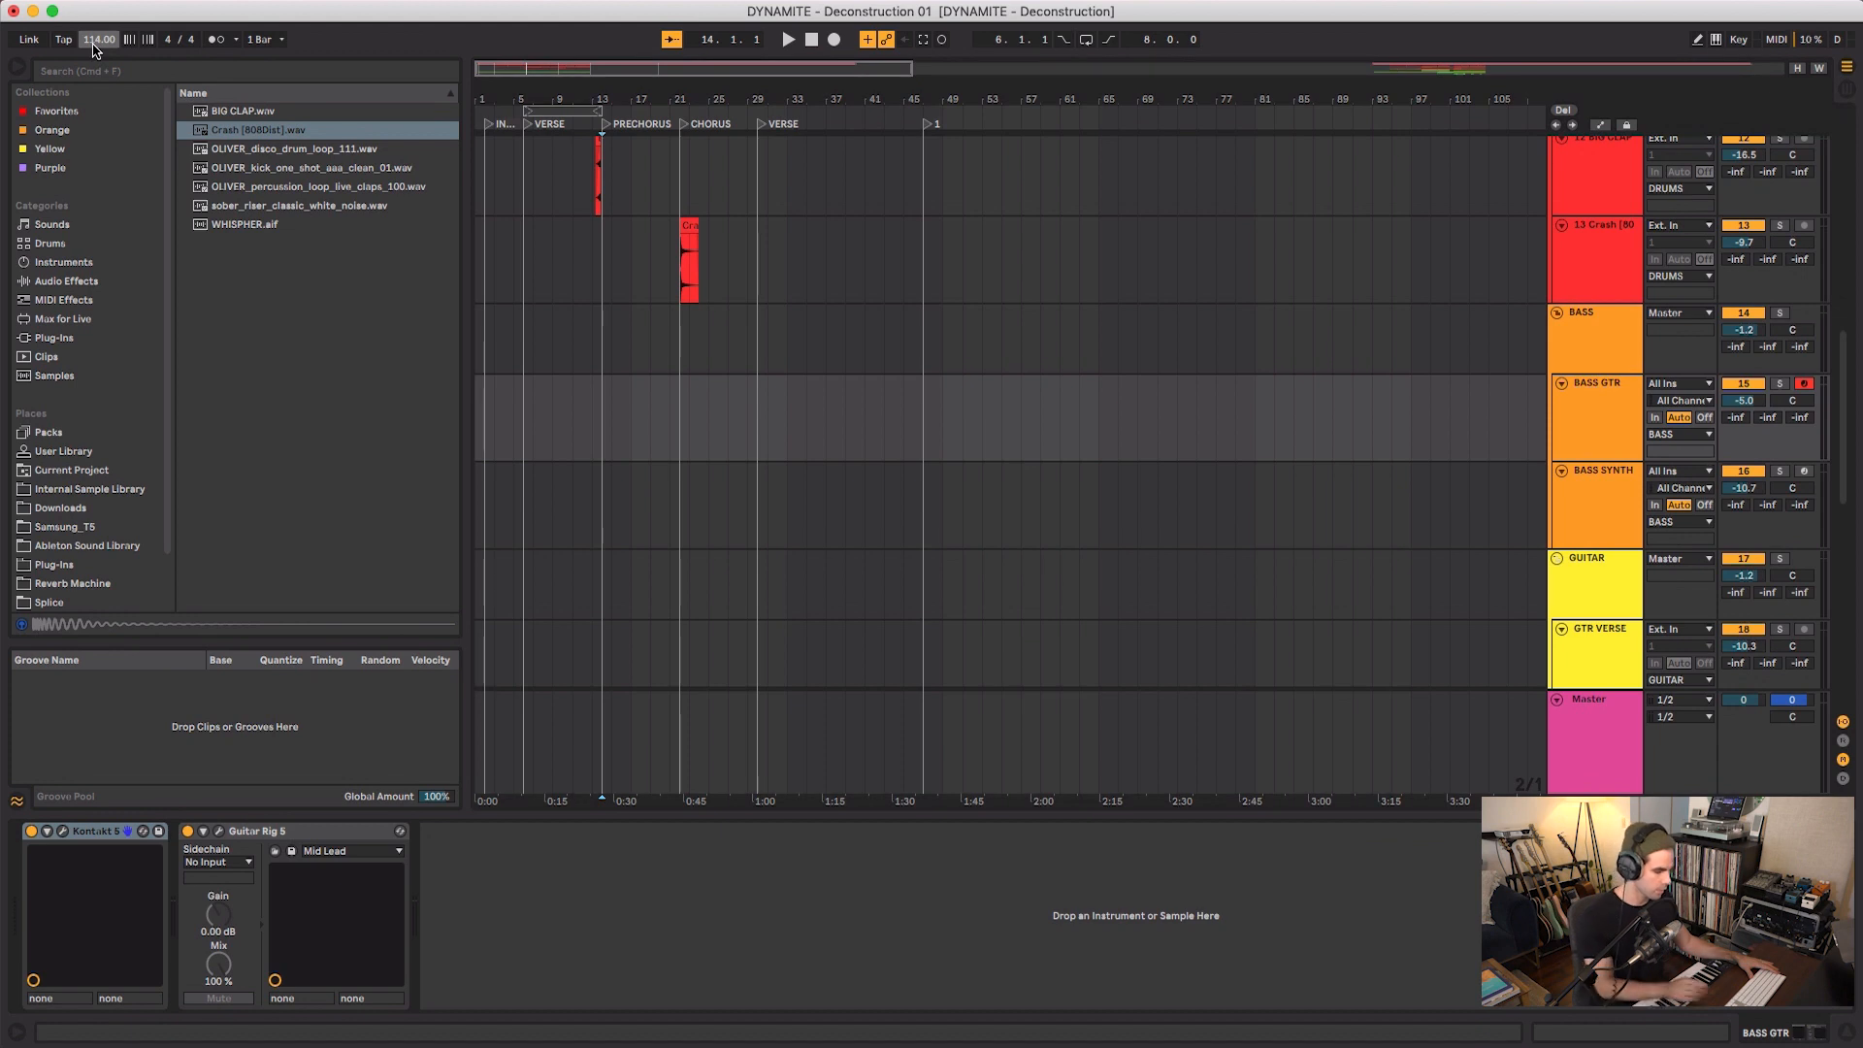
type("80")
key("Return")
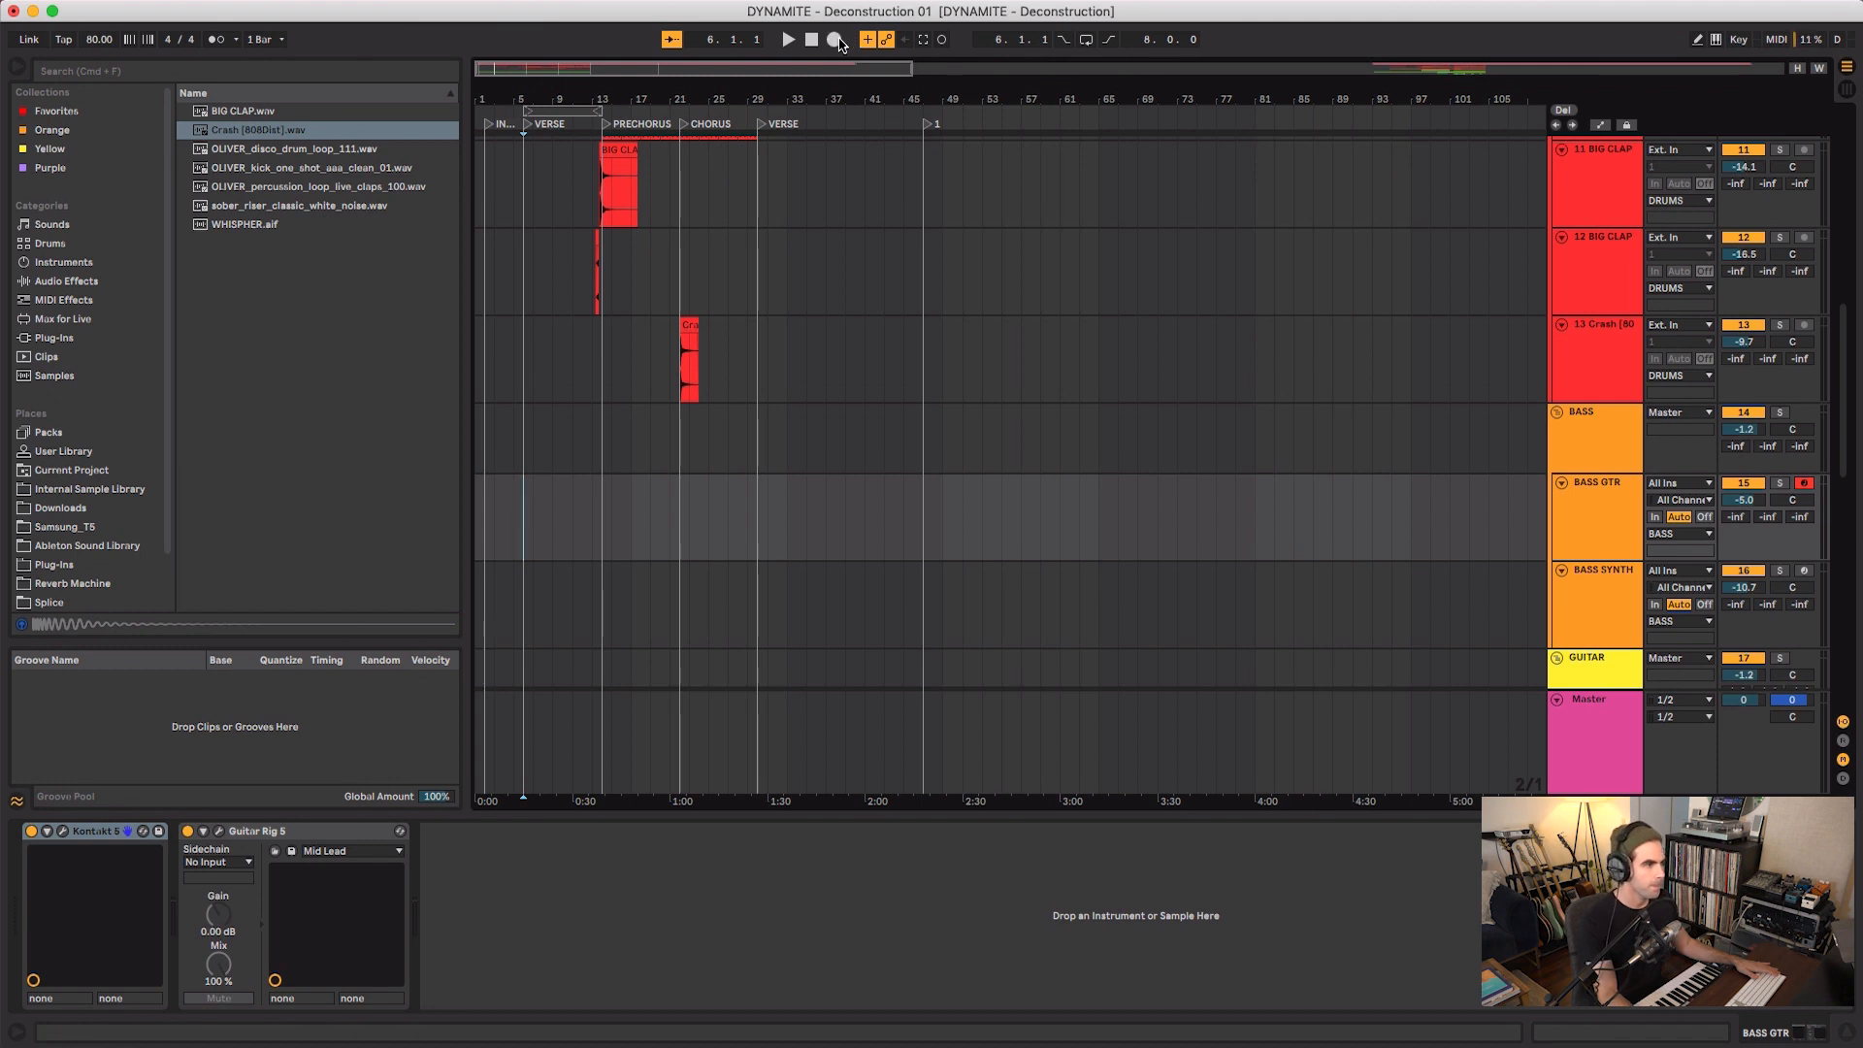
key("F9")
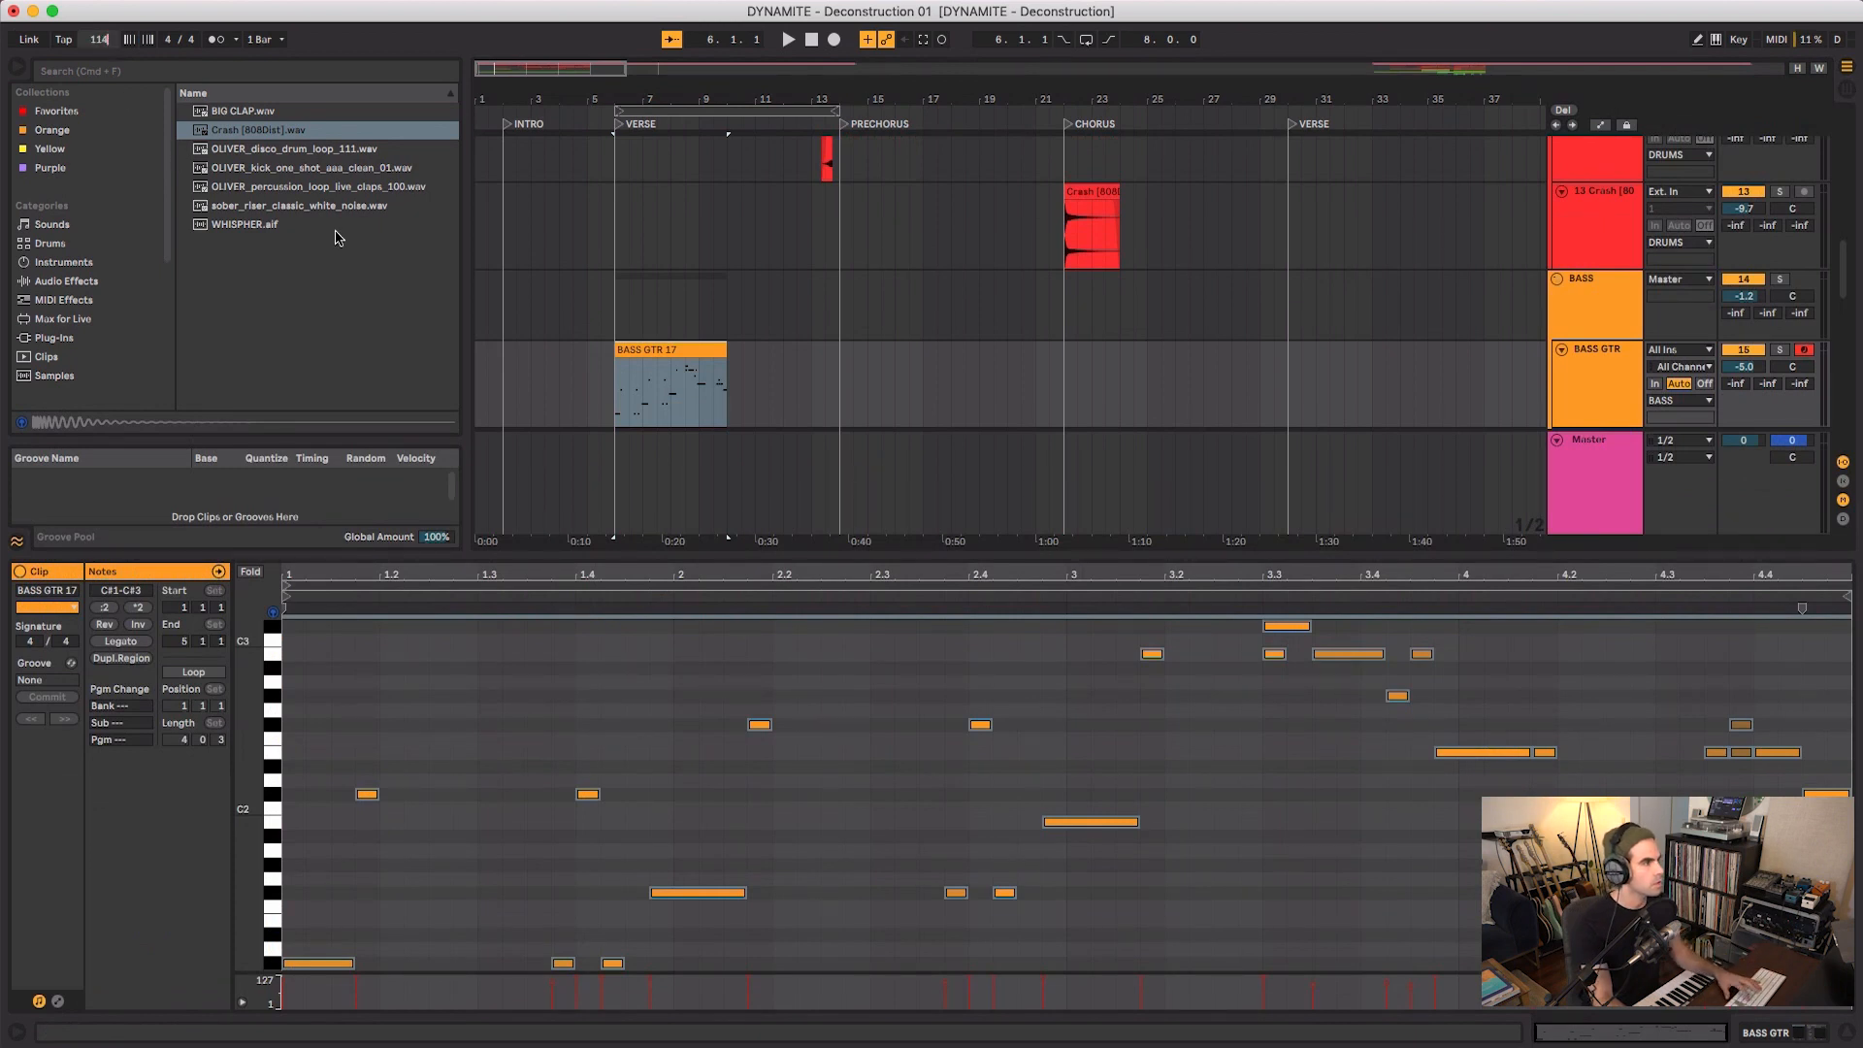
- Play the recorded bass clip at 114 BPM and duplicate it three times, filling the verse and prechorus up to 22.1.1
key("space")
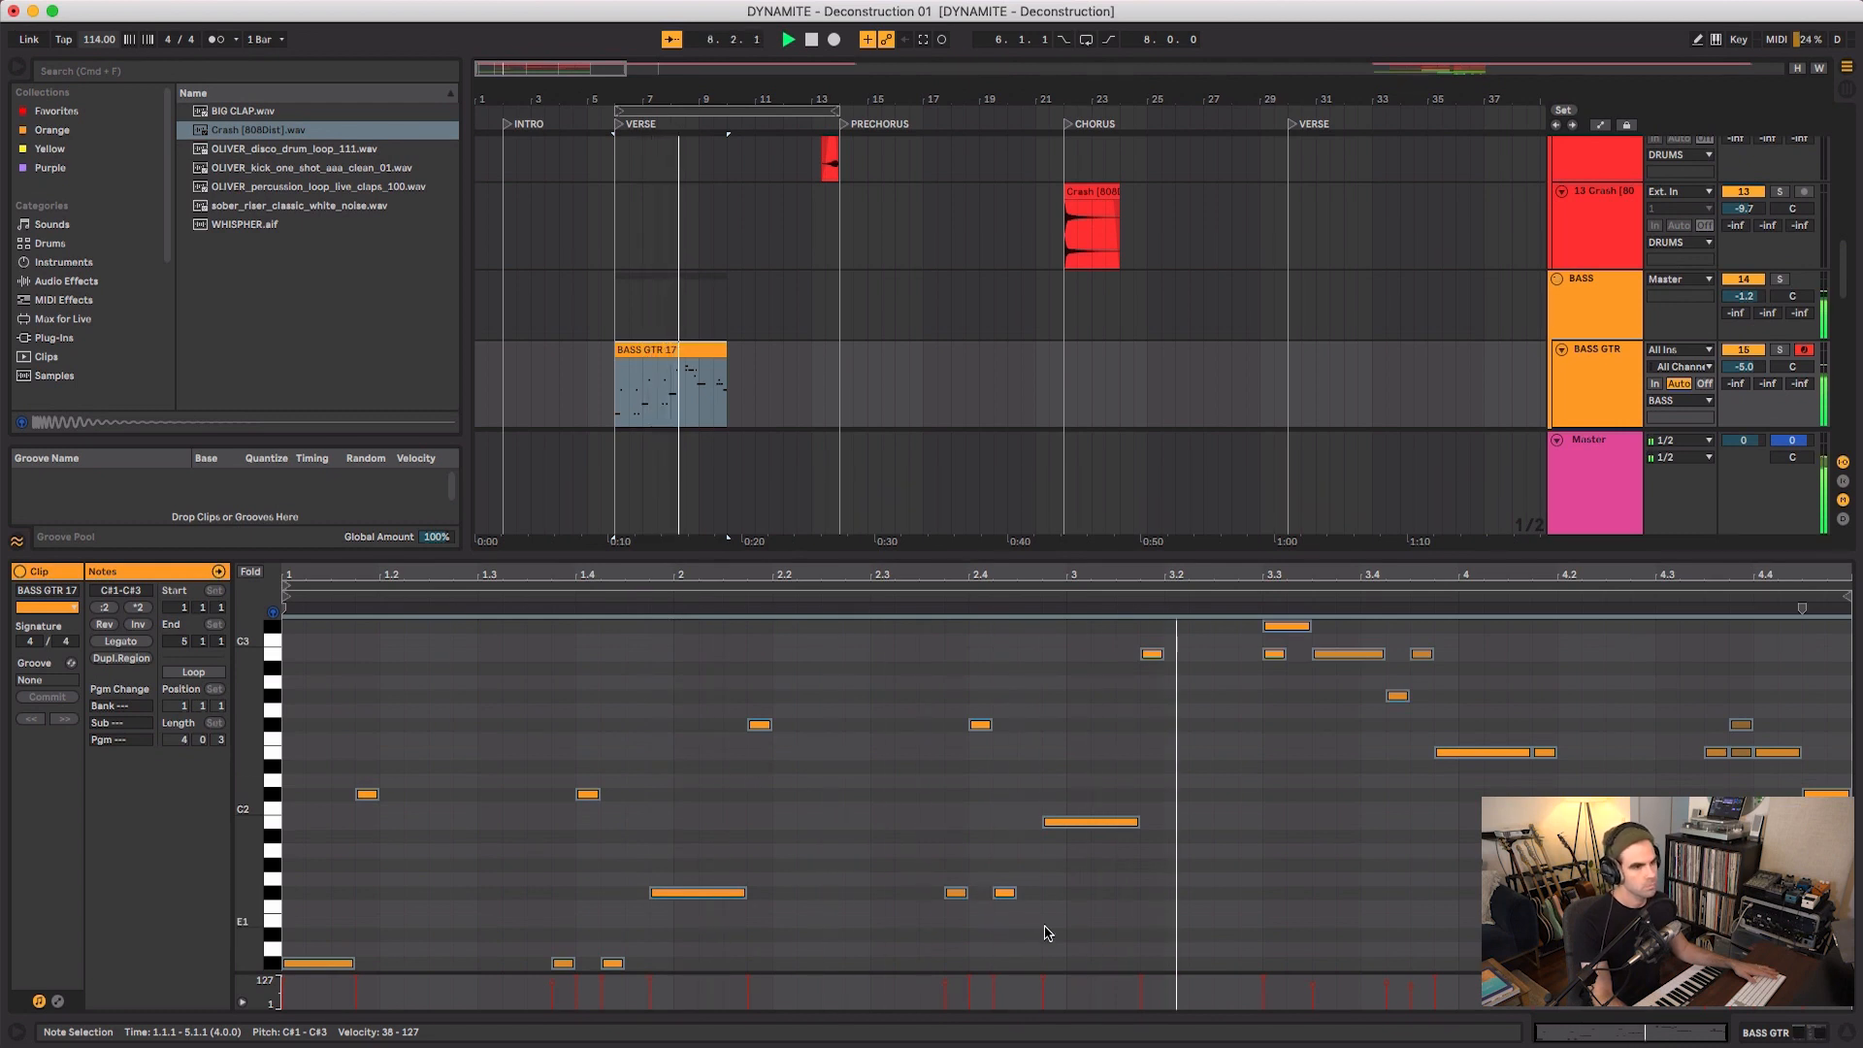
left_click(1213, 790)
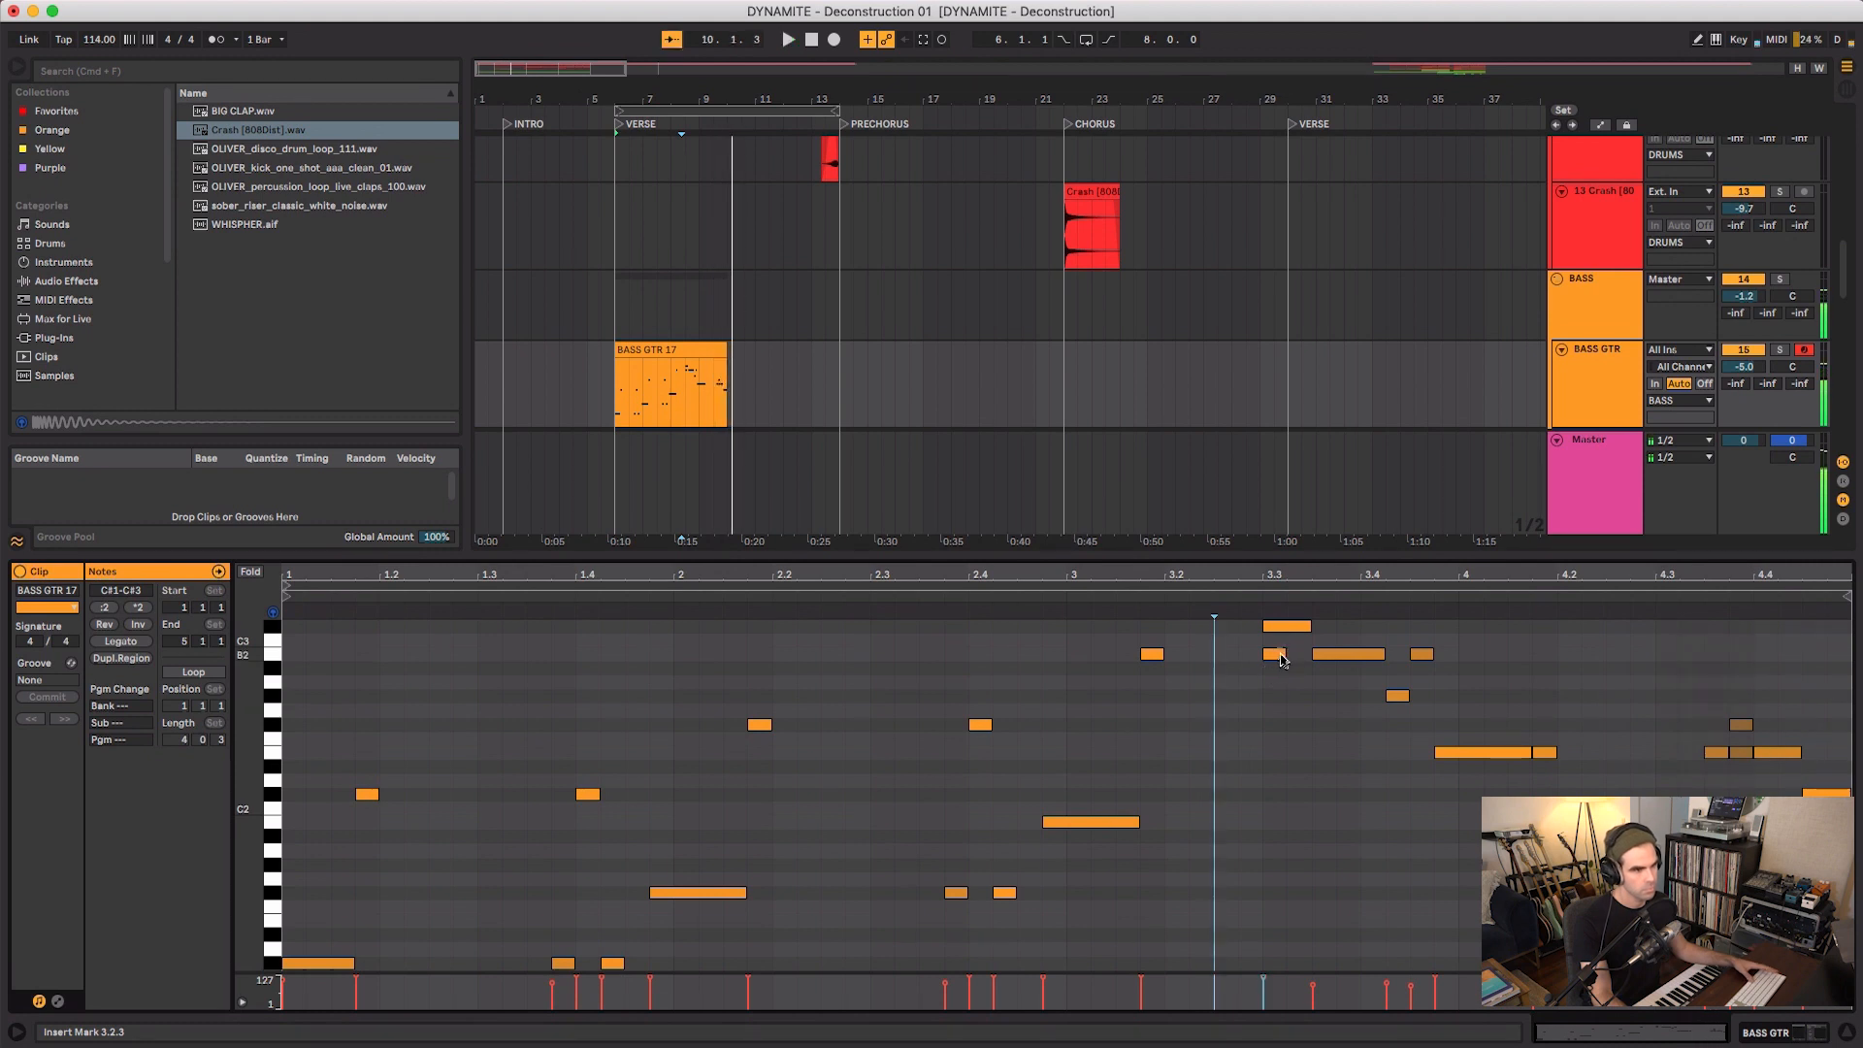
double_click(713, 352)
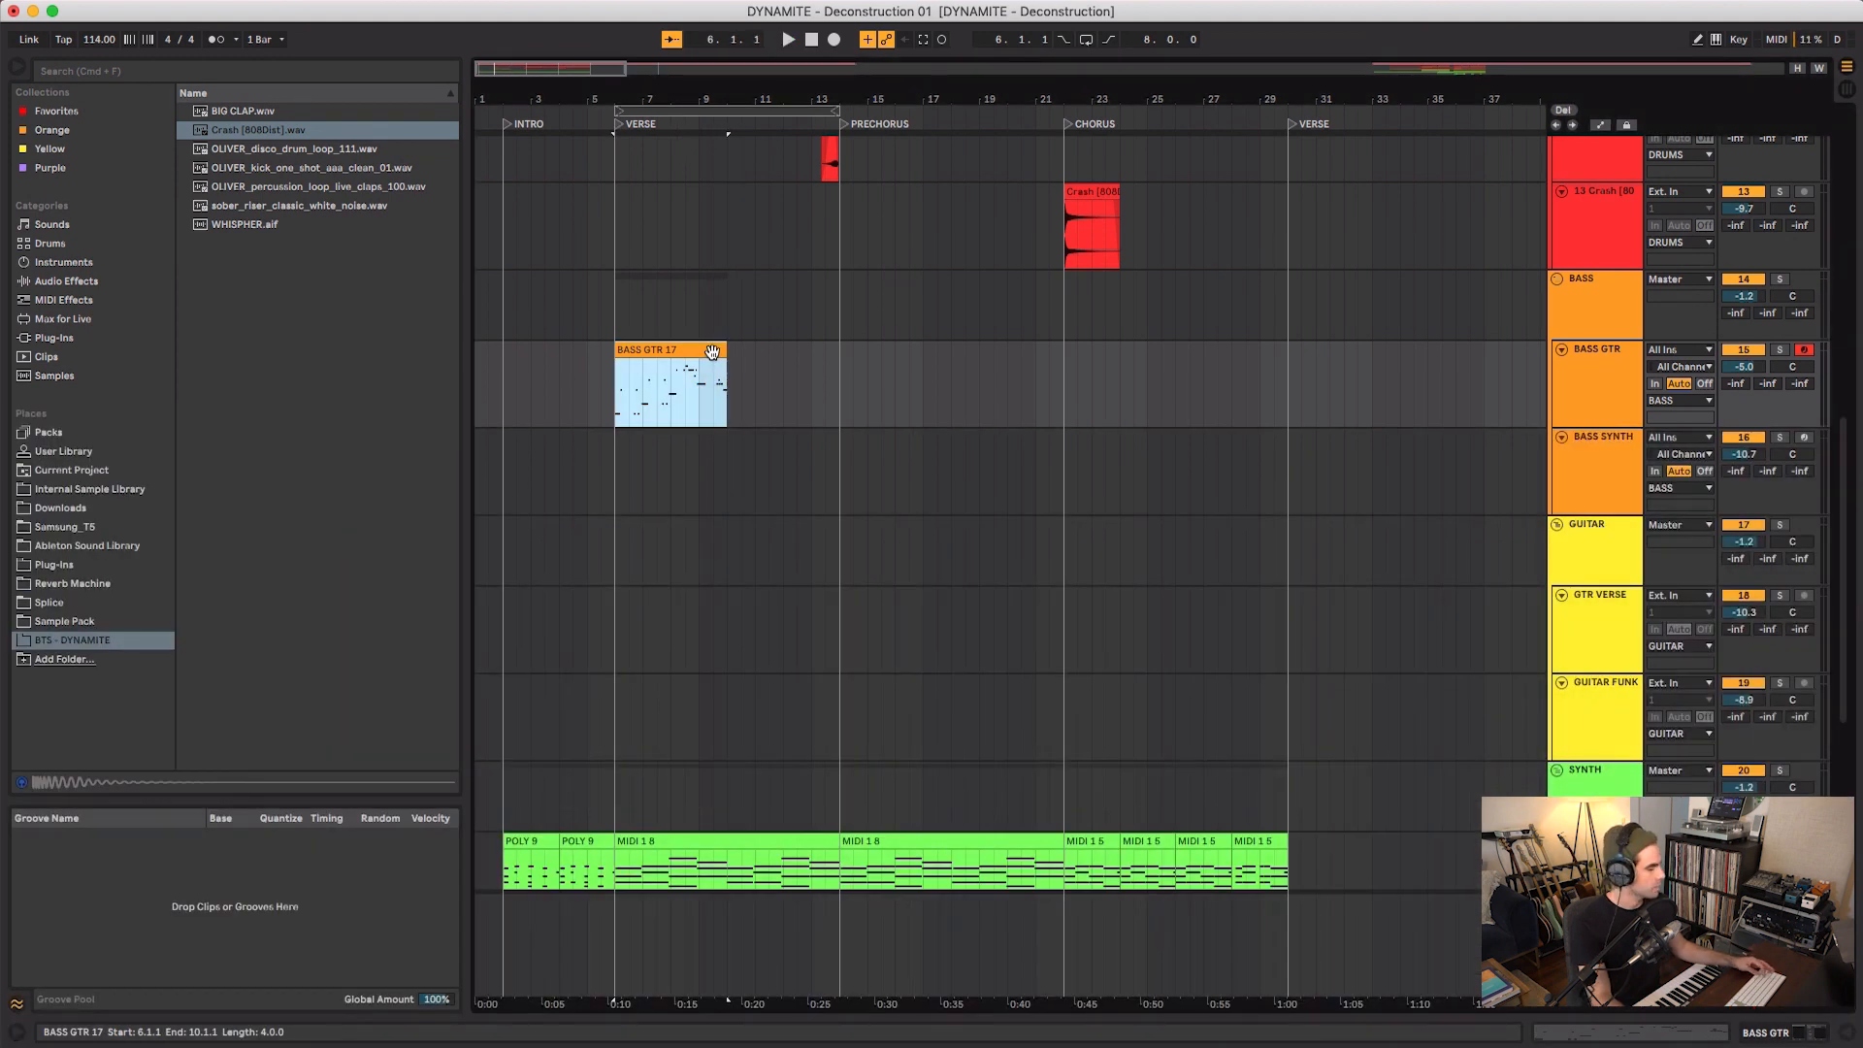
key("super+d")
key("super+d")
key("super+d")
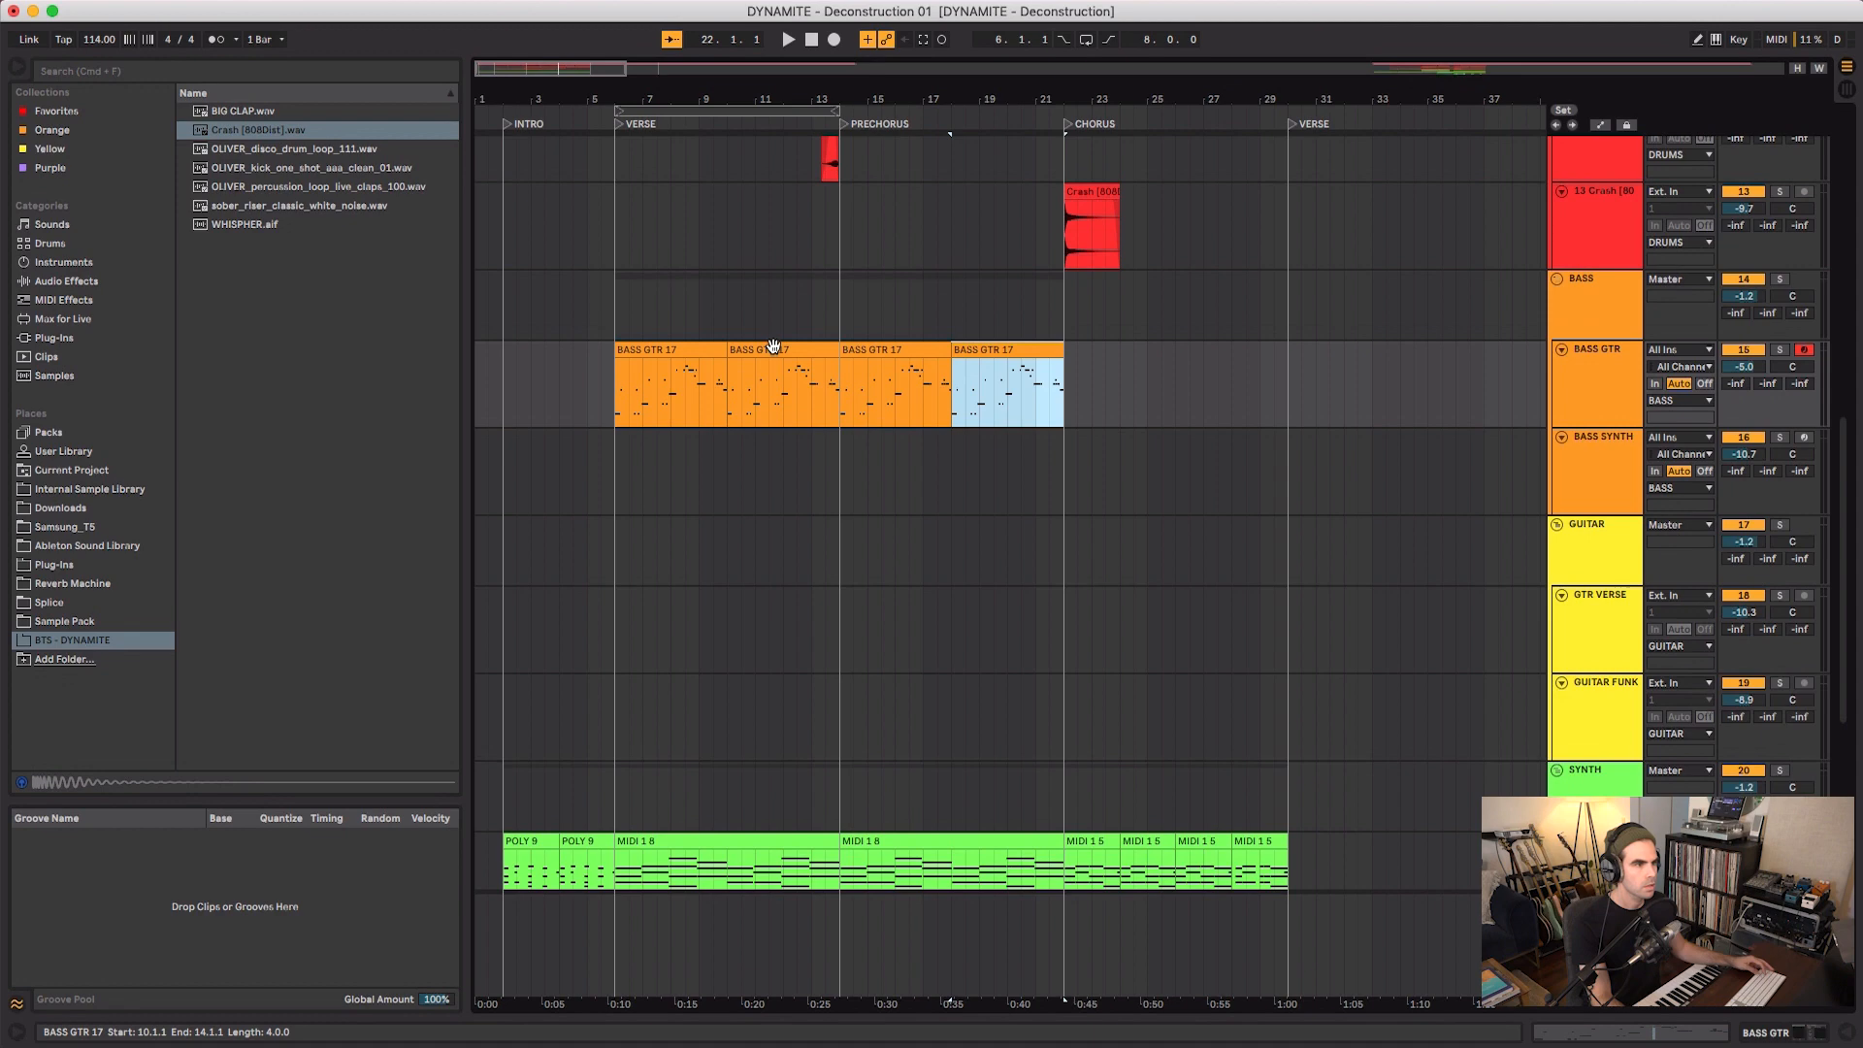
- Listen to the song from the chorus start at 22.1.1
left_click(1071, 409)
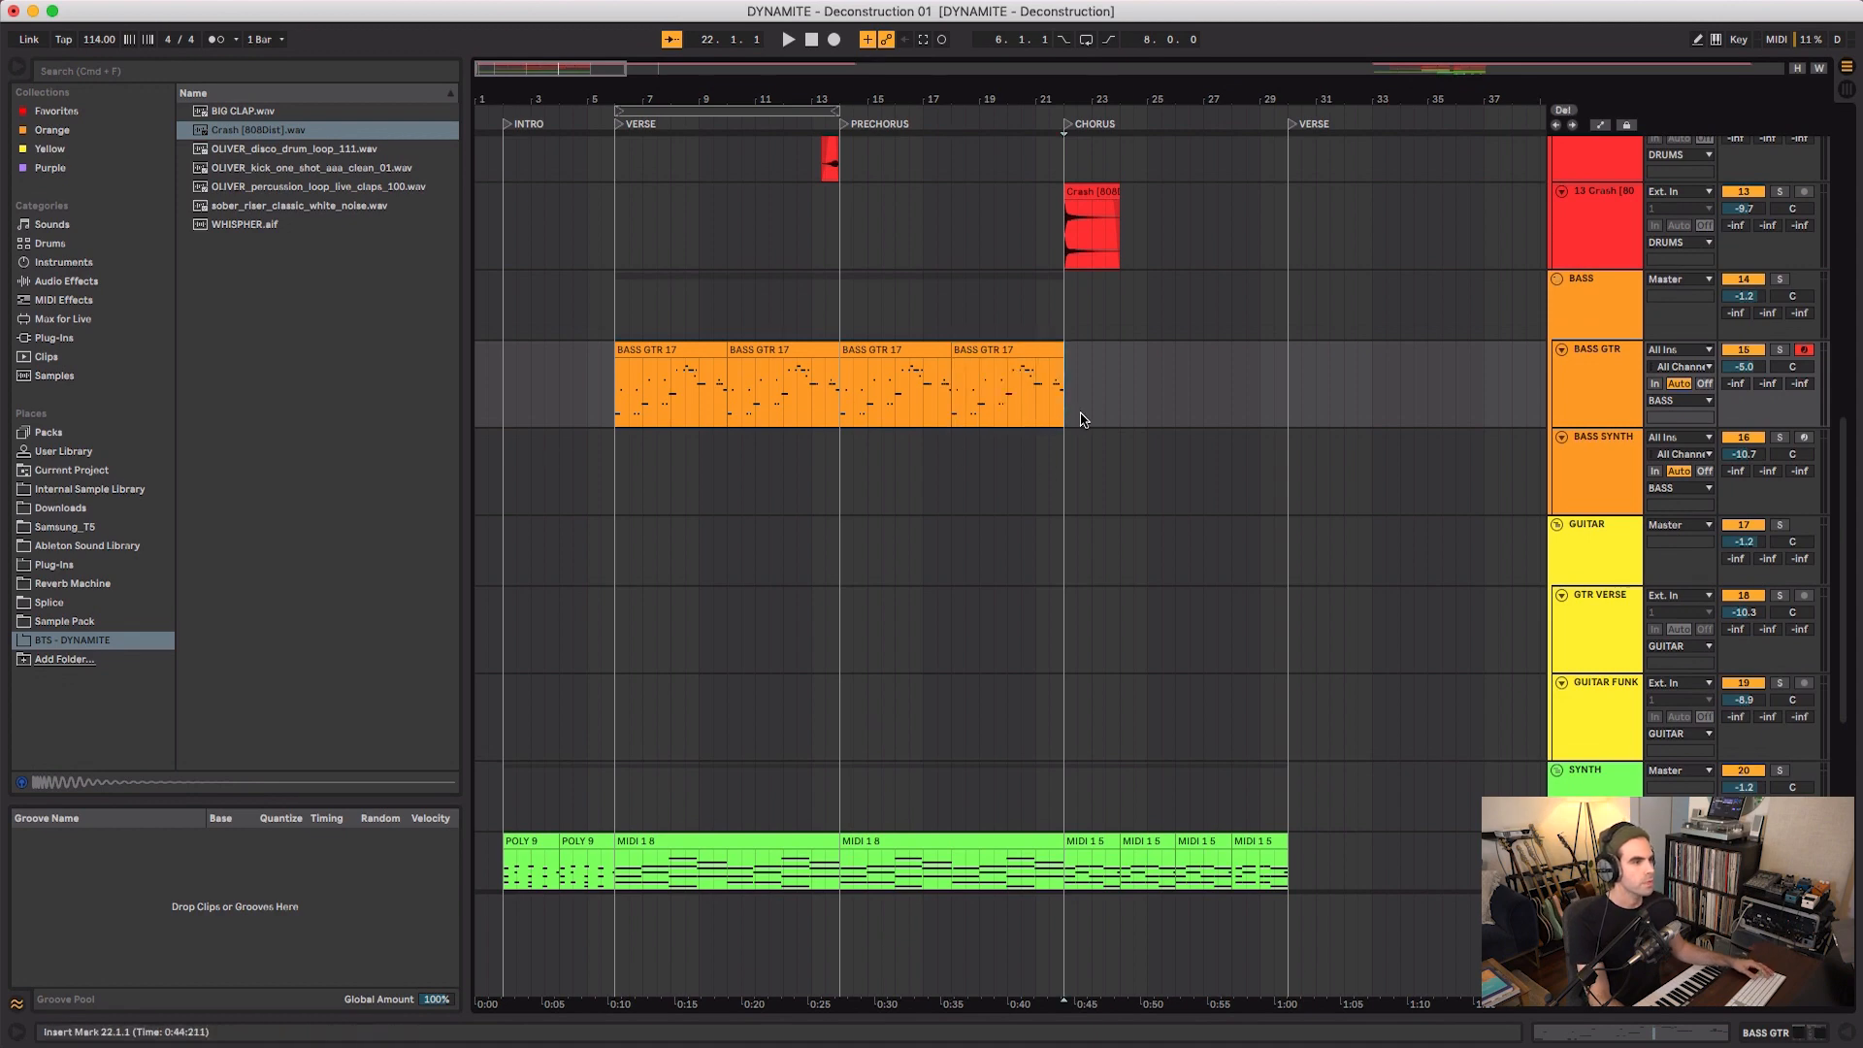
key("space")
scroll(1084, 418, "up", 5)
left_click(784, 527)
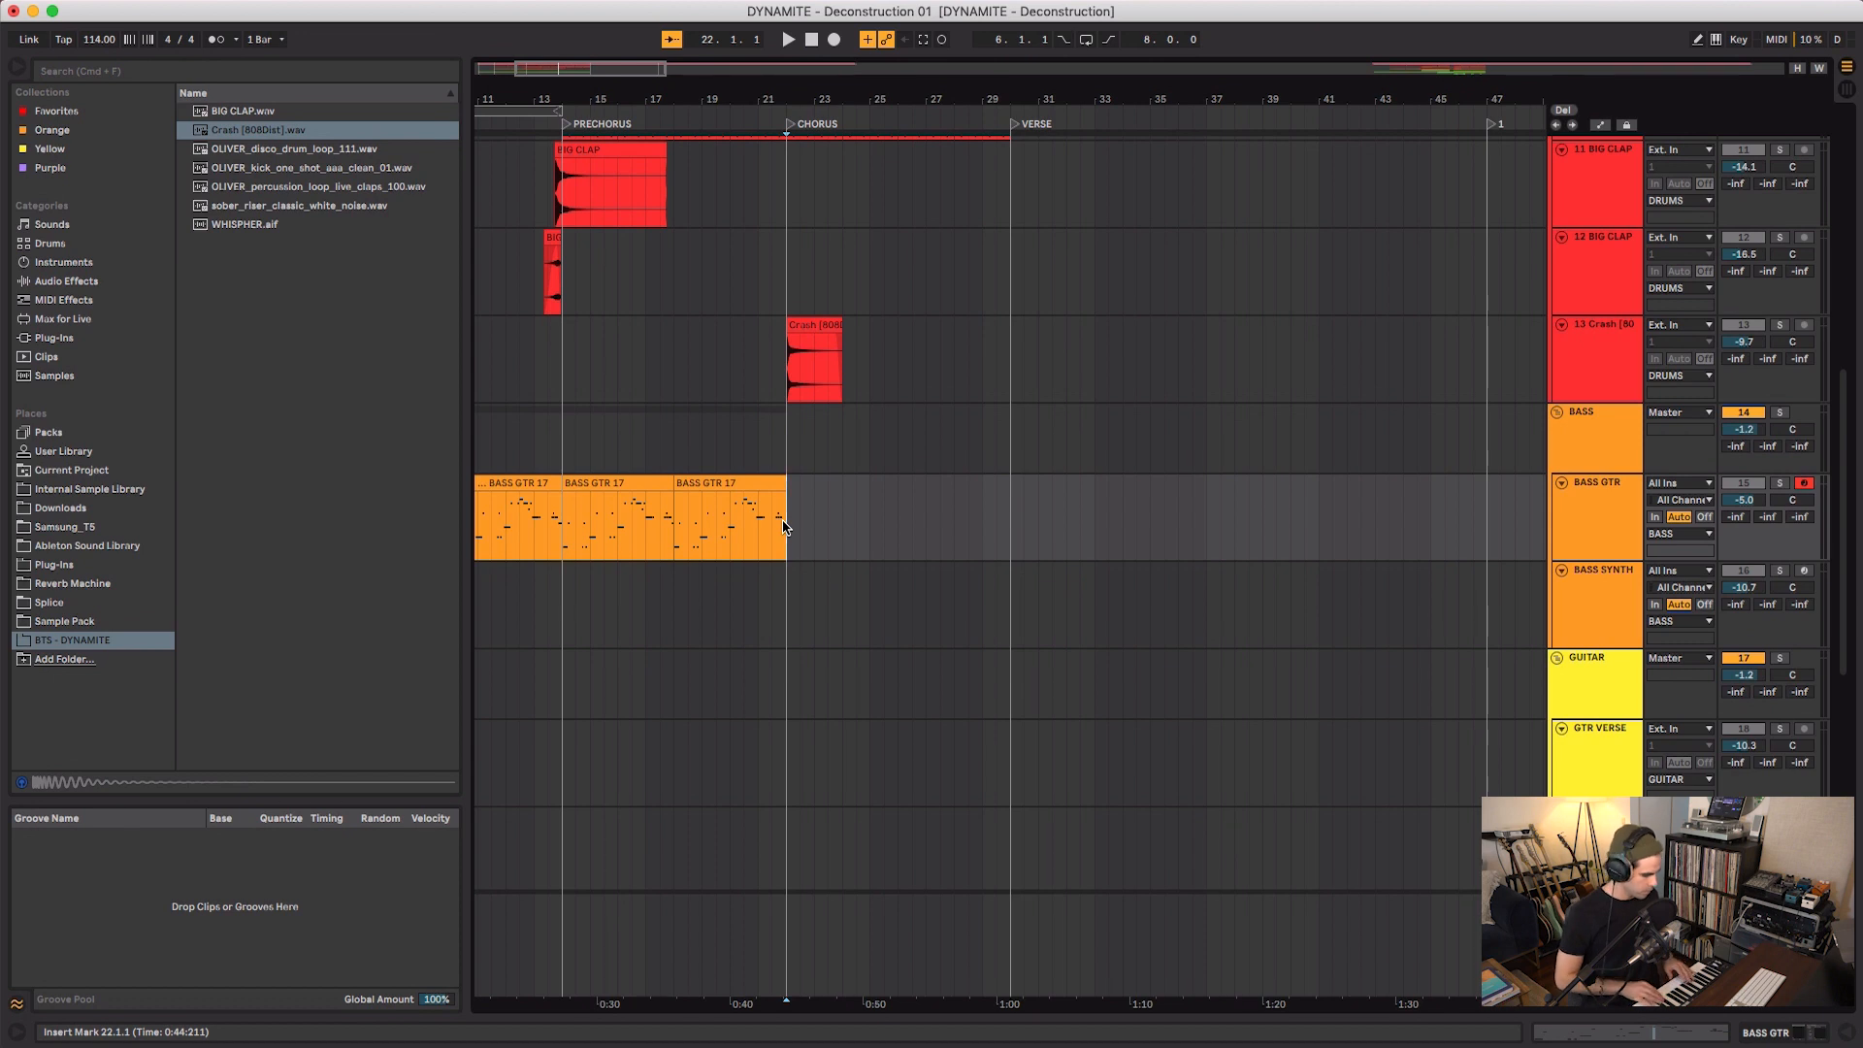
- Set the project tempo to 100 BPM
left_click(97, 41)
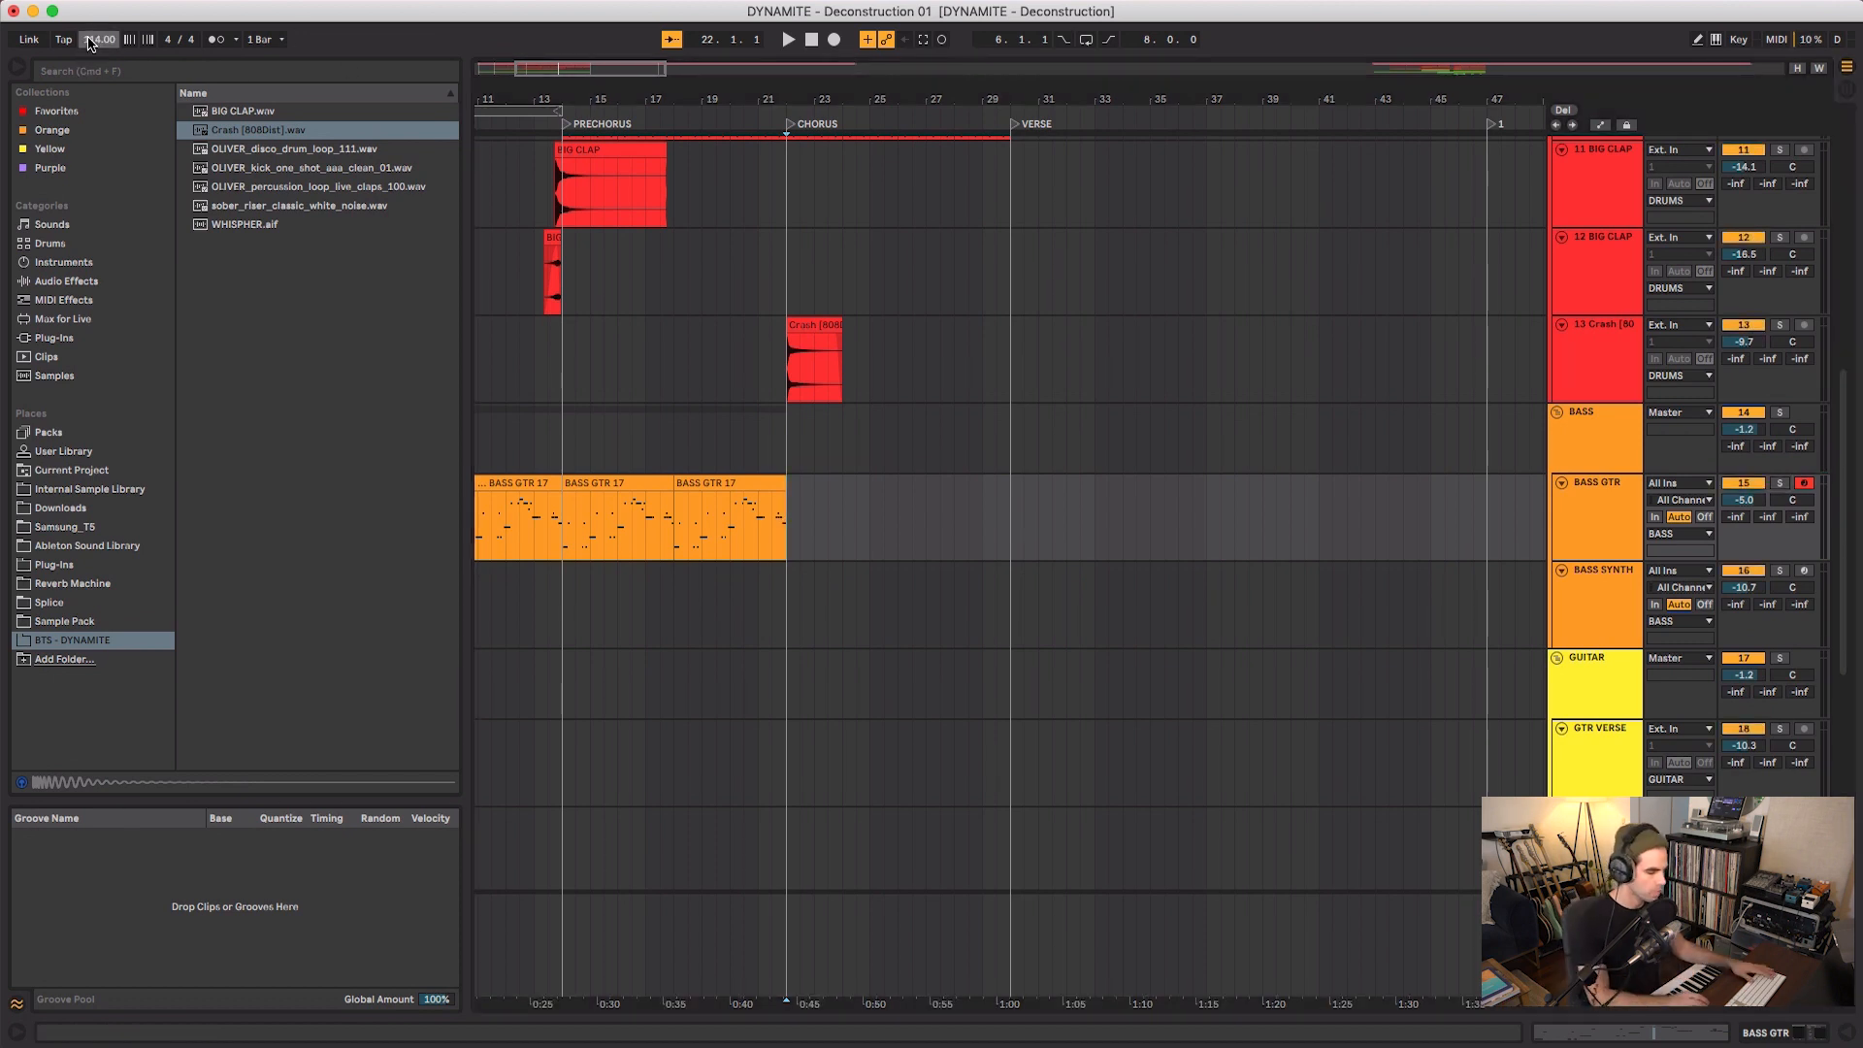
type("100")
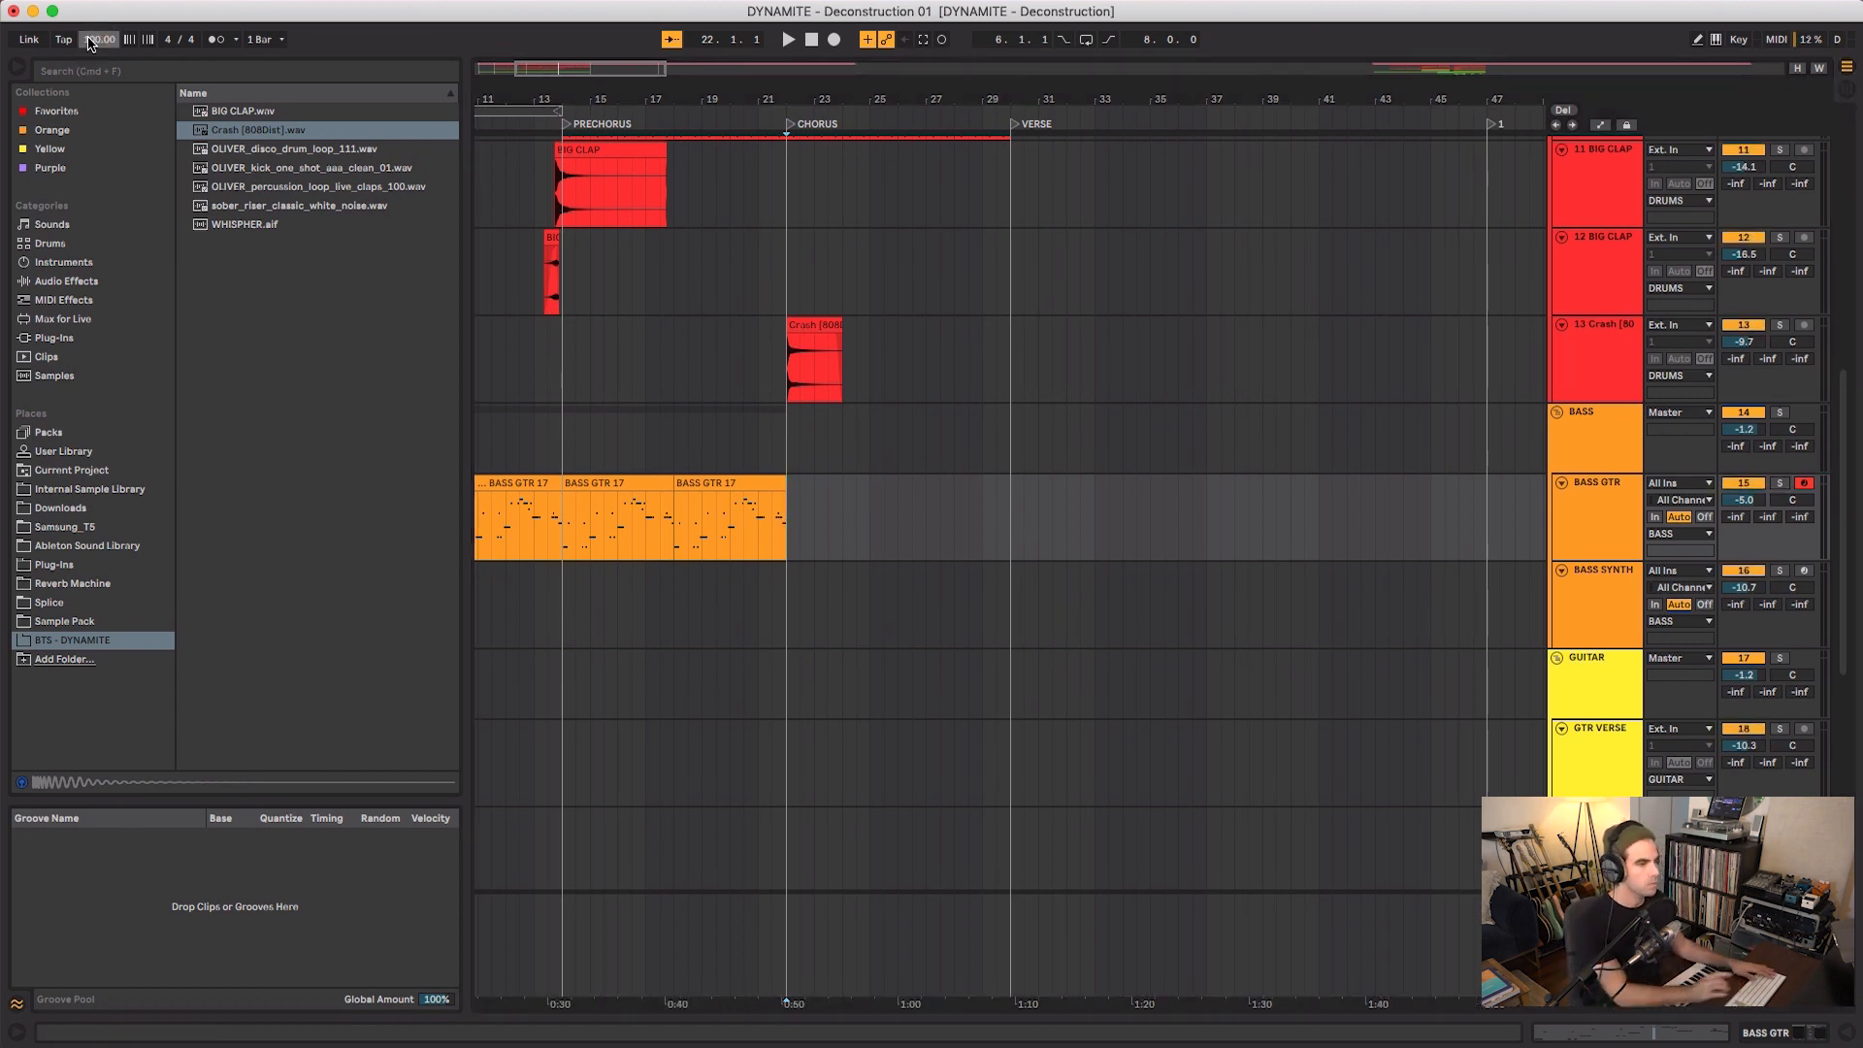
key("Return")
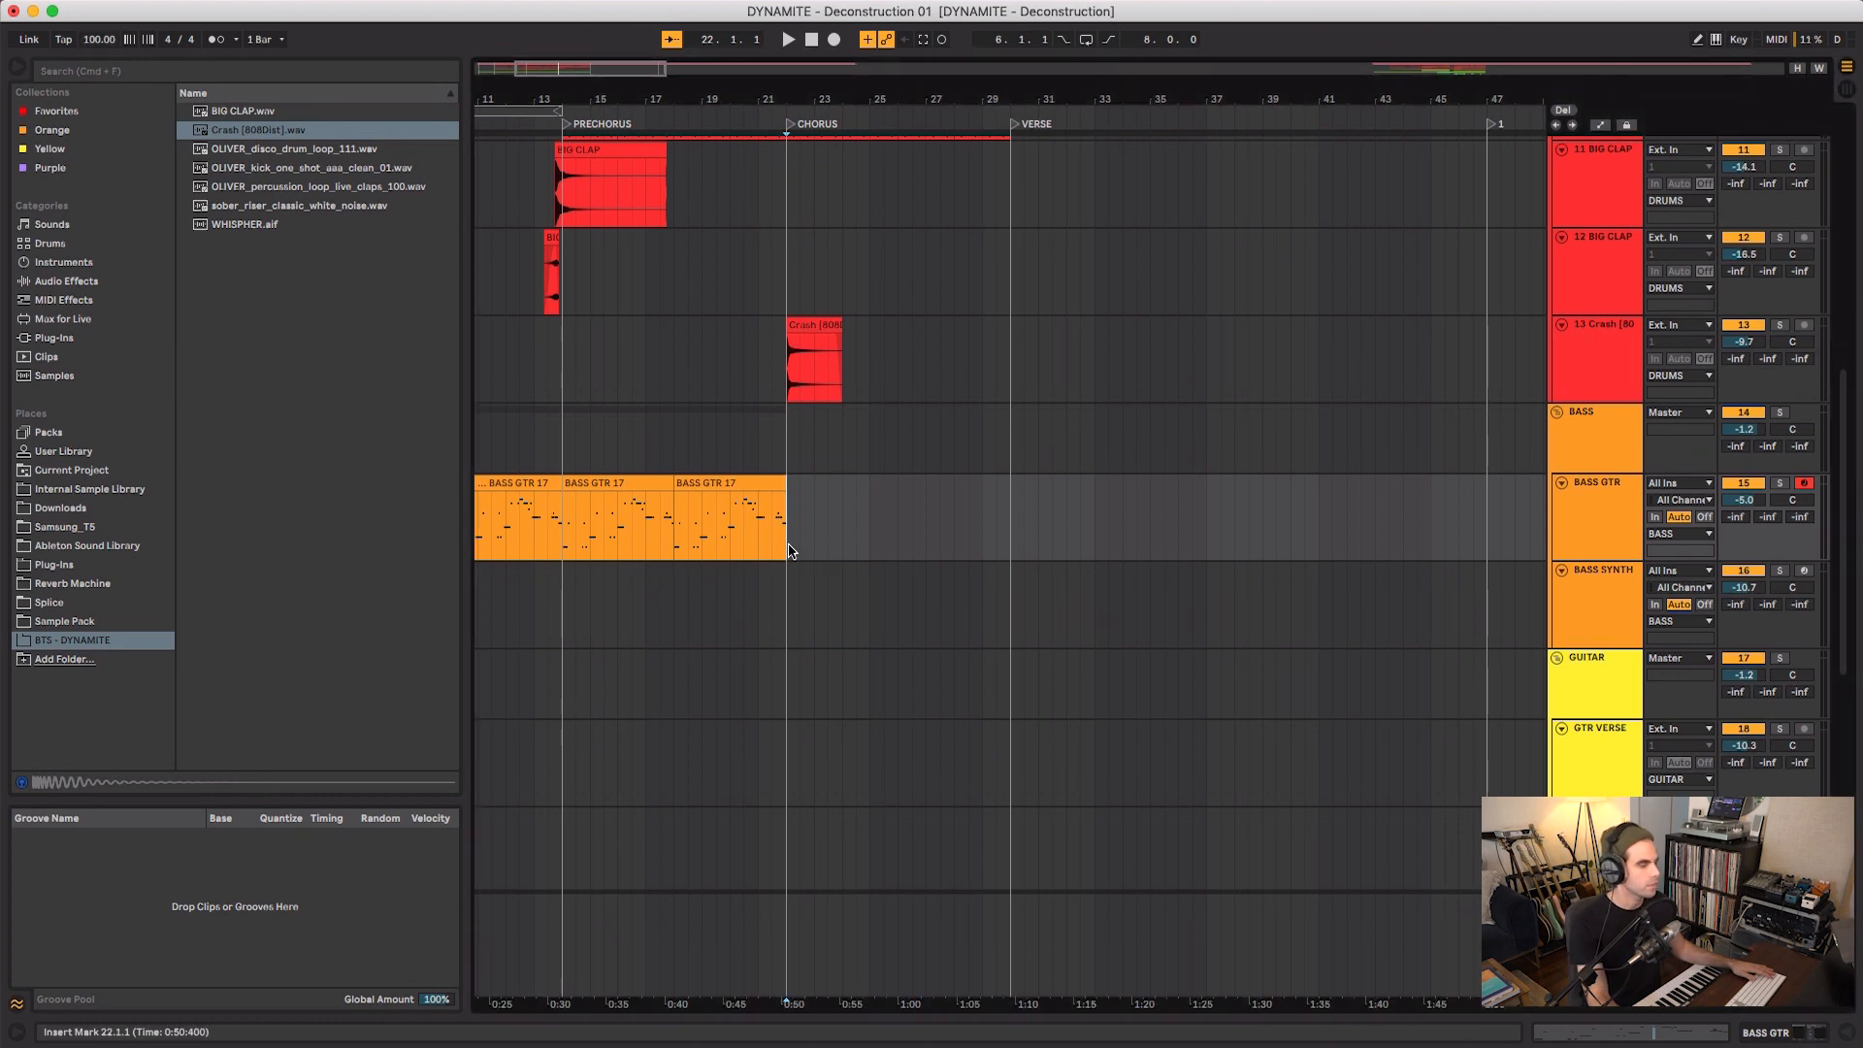
- Record an eight-bar bass line on the BASS GTR track from the chorus start at 22.1.1 to 30.1.1
key("F9")
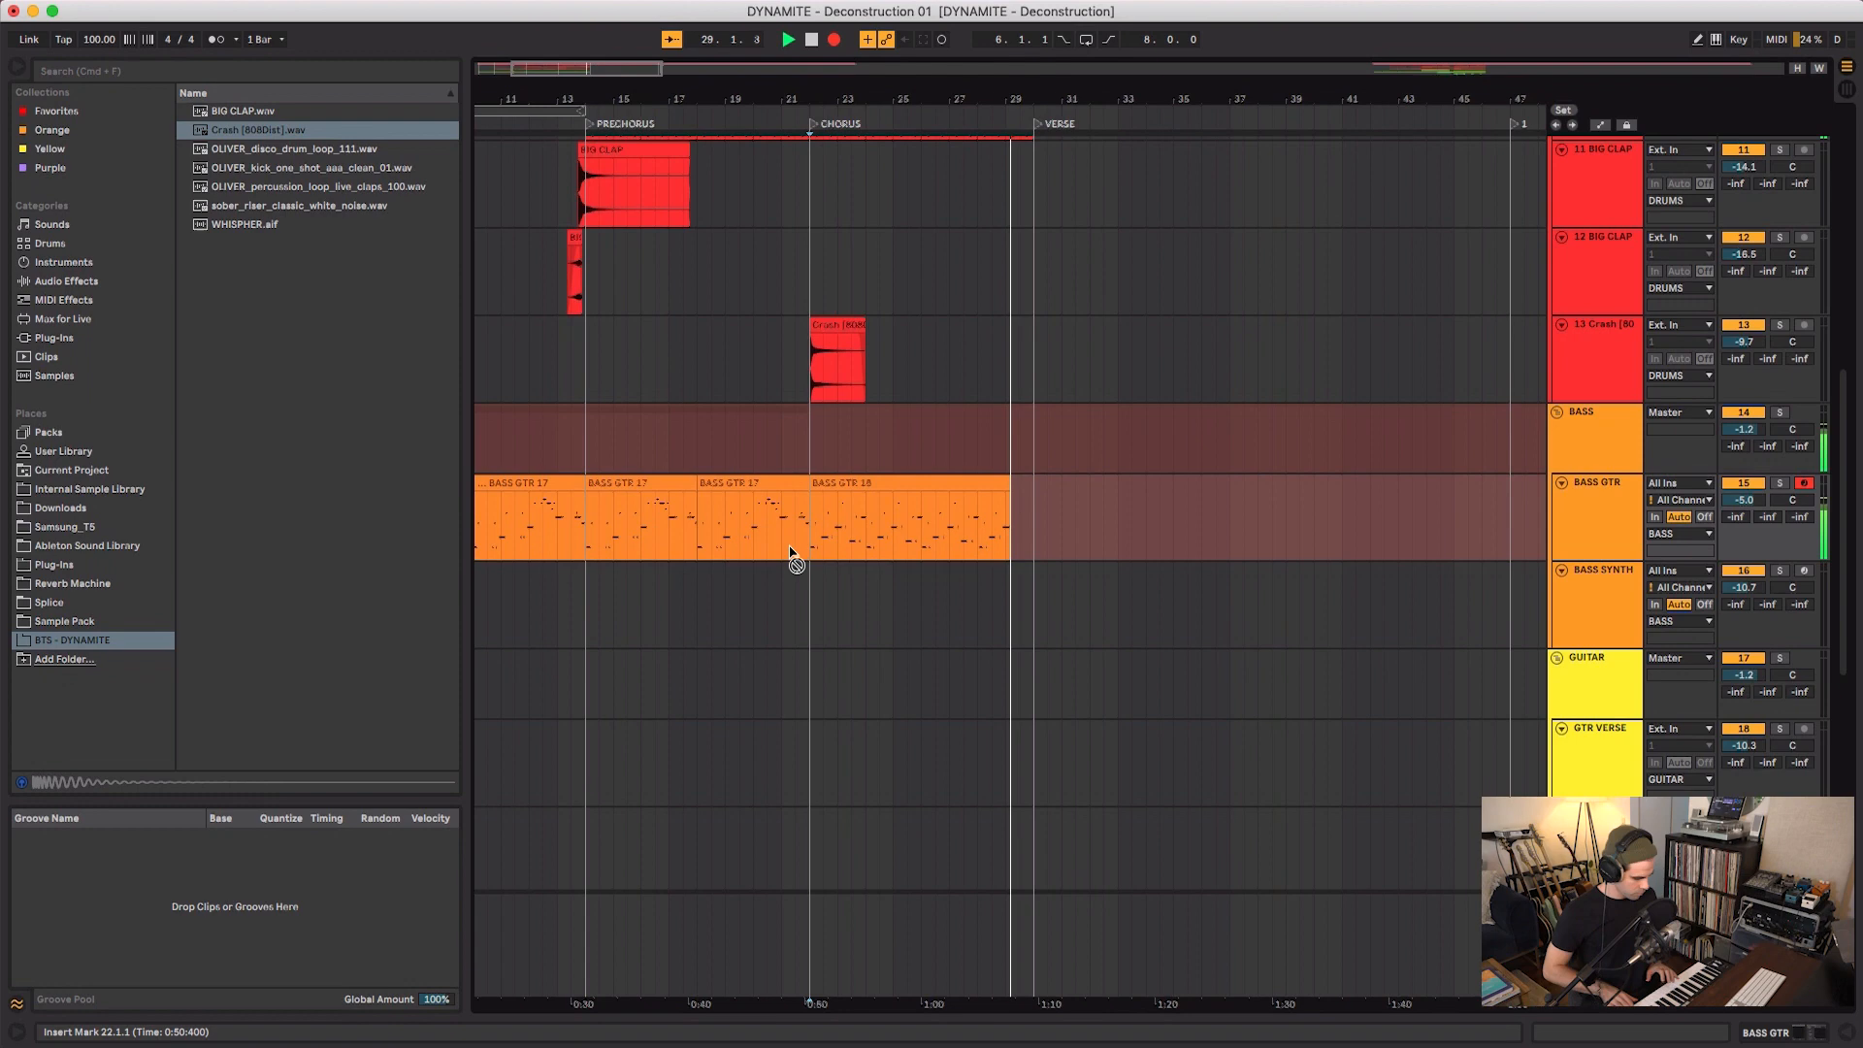
key("space")
scroll(788, 546, "down", 3)
- Quantize the start and end of all notes in the chorus bass clip to 1/16 at 100%
left_click(859, 390)
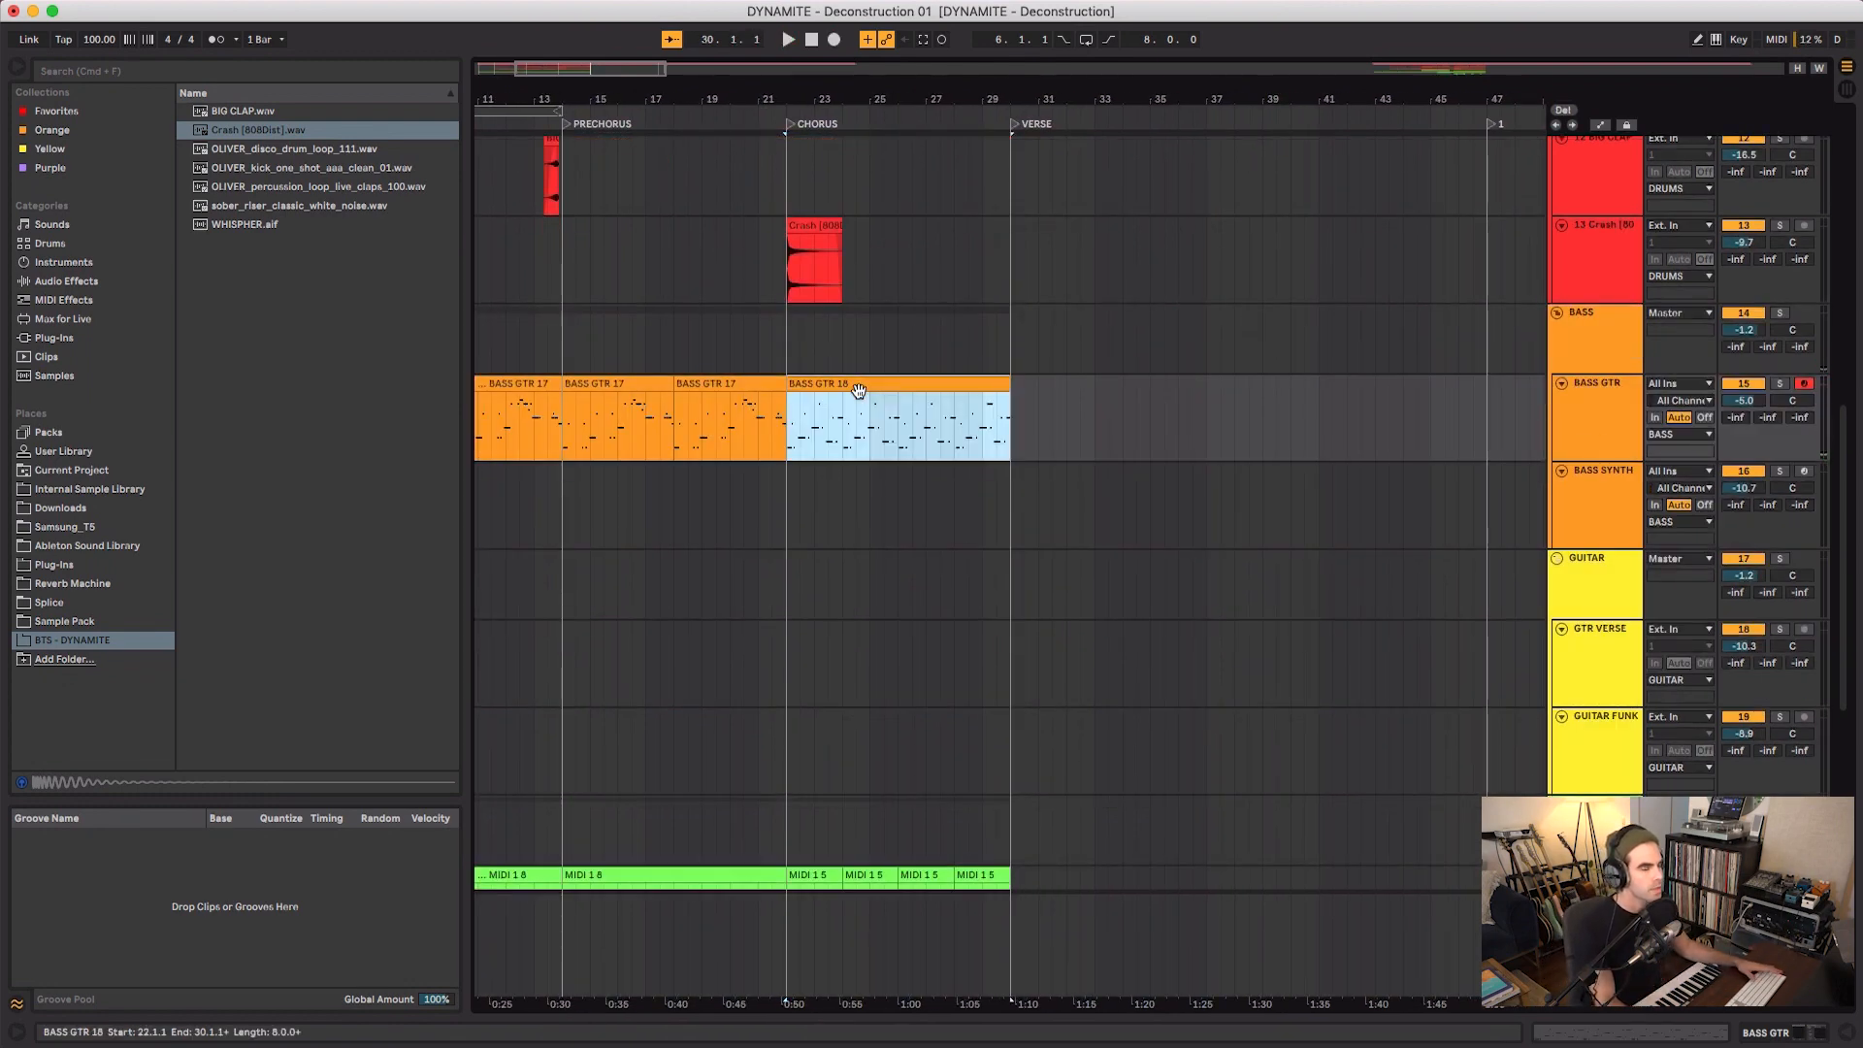
double_click(862, 393)
left_click(819, 735)
key("super+a")
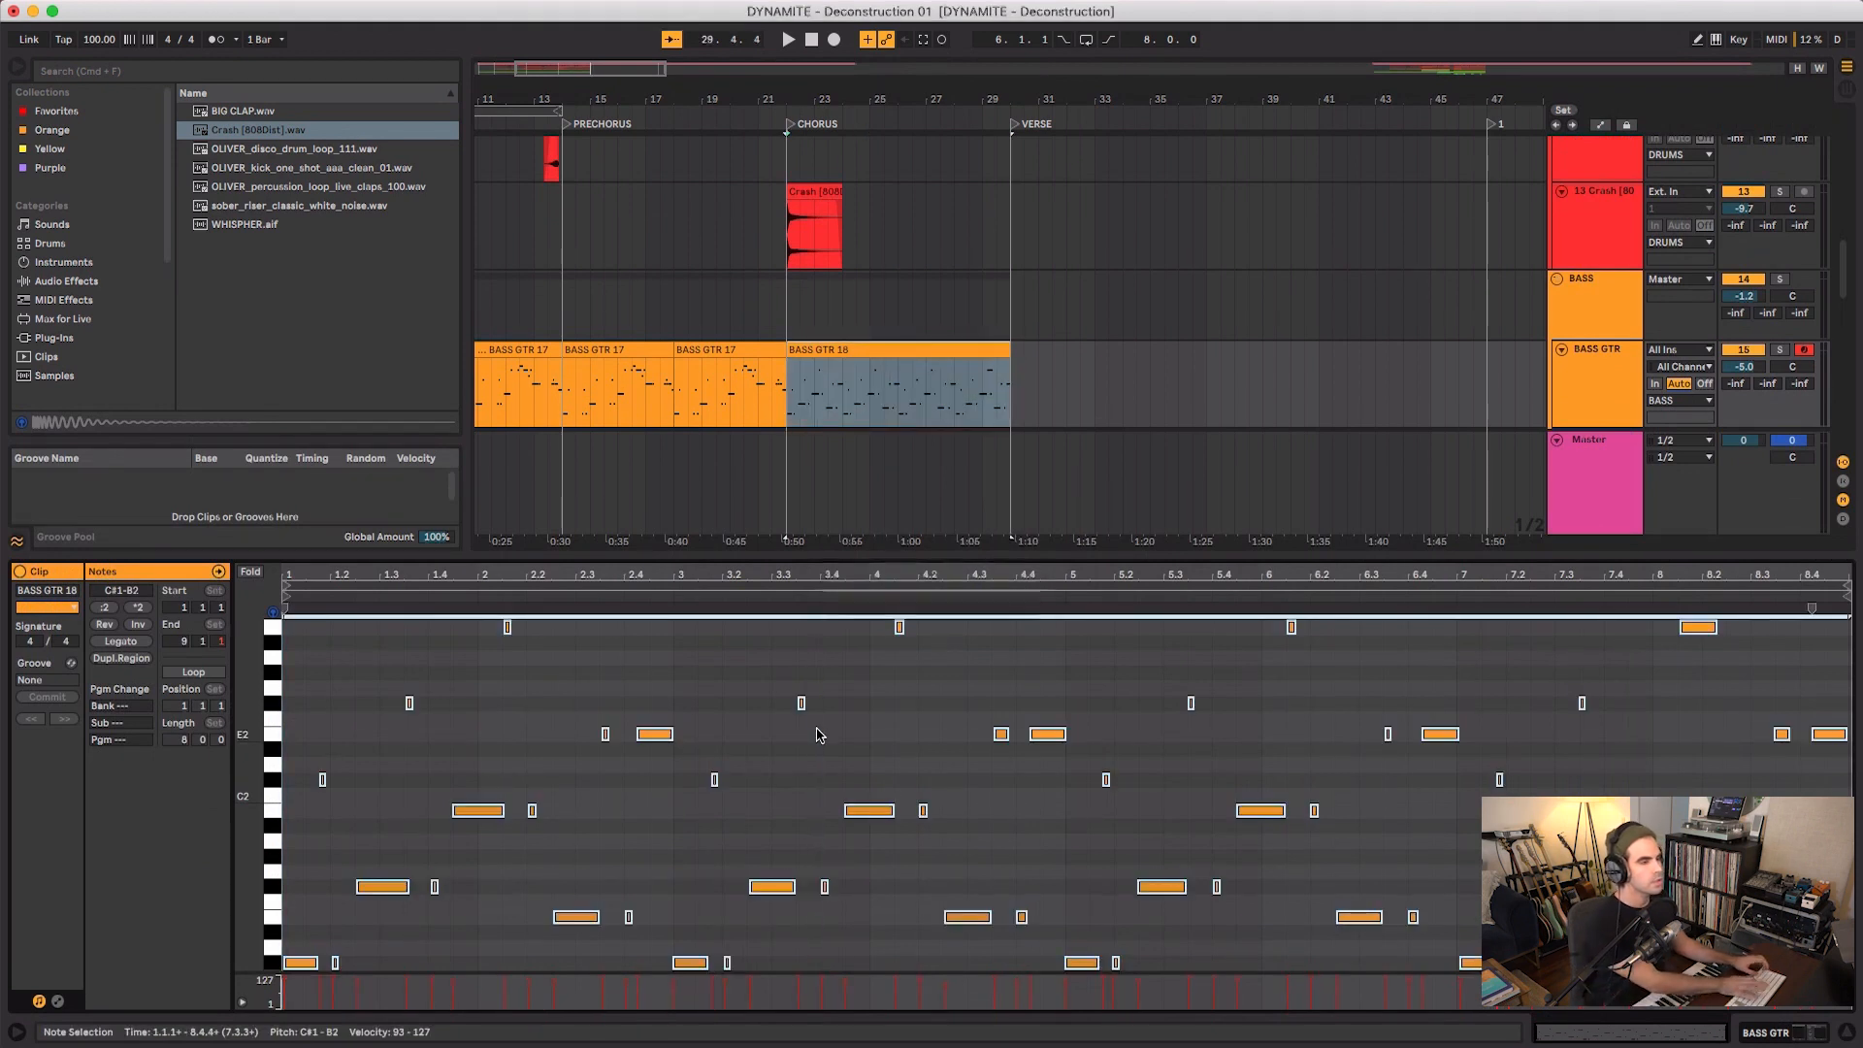
key("super+shift+u")
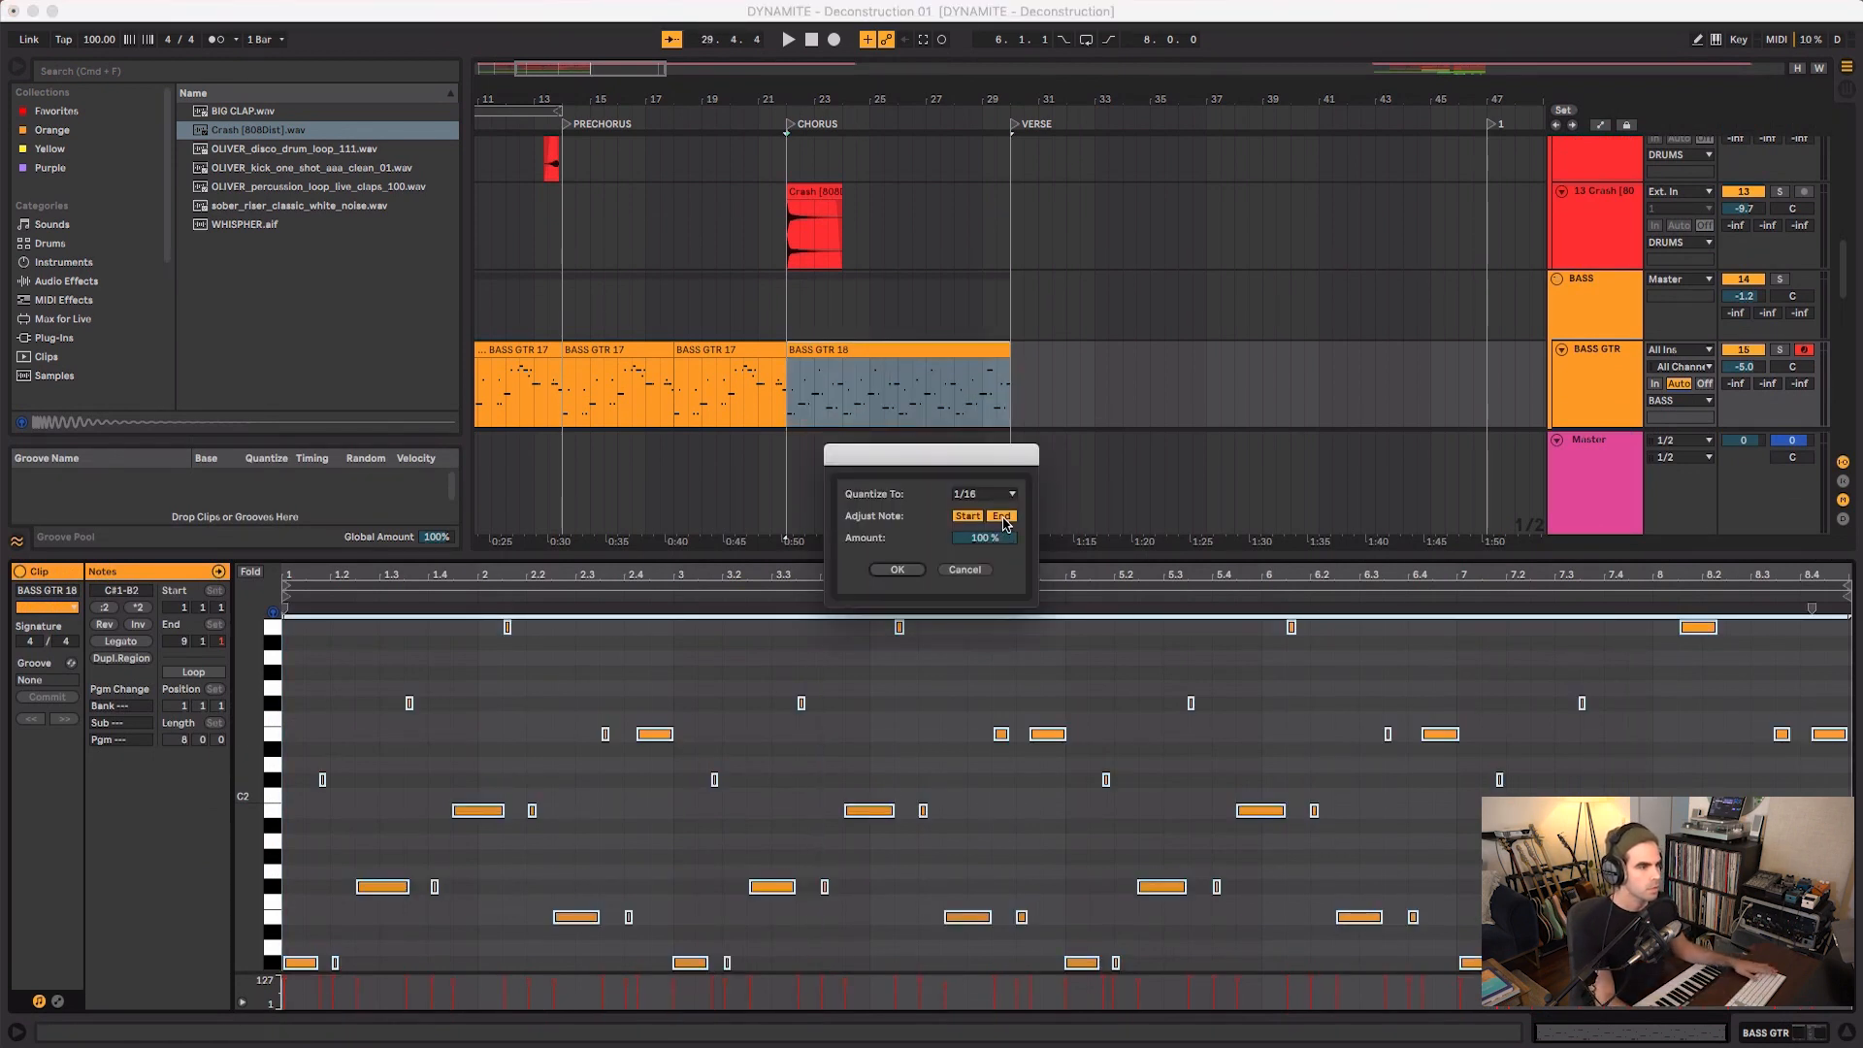
left_click(898, 570)
- Set the tempo to 114 BPM and listen to the quantized chorus bass line with the arrangement
key("Return")
key("space")
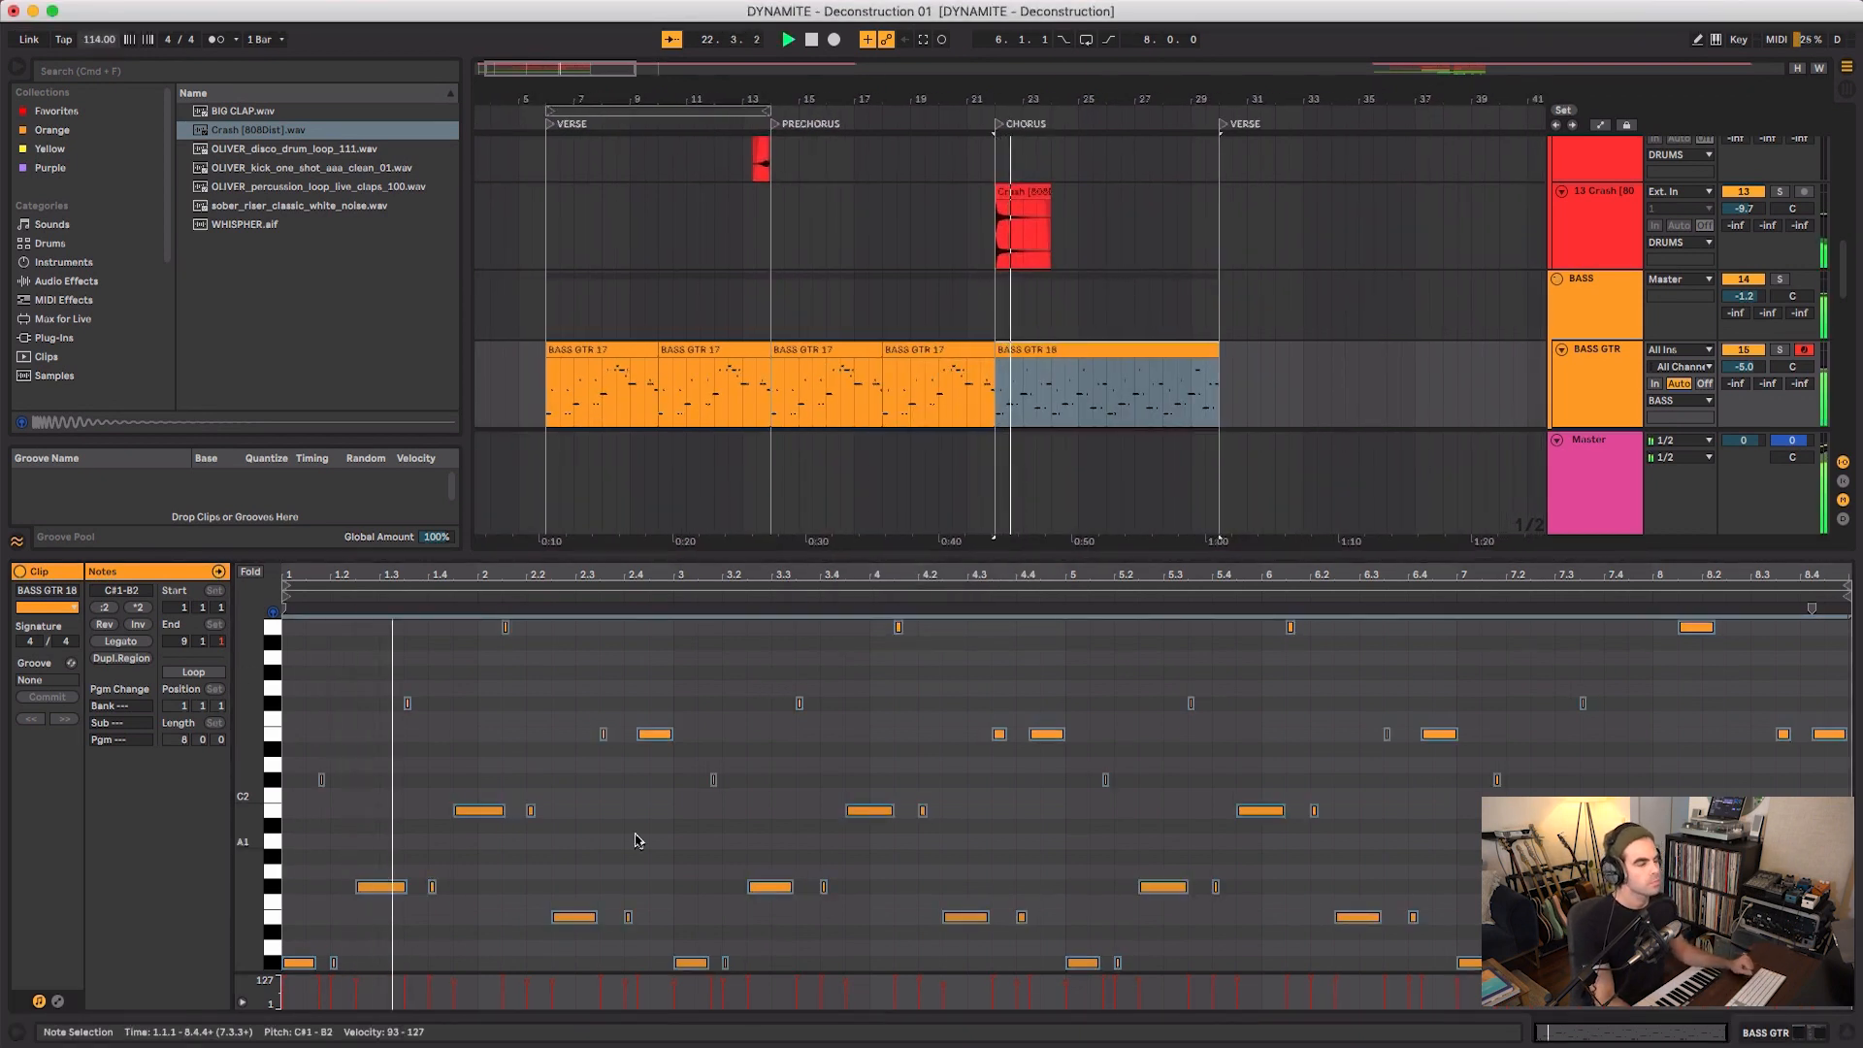
left_click(526, 794)
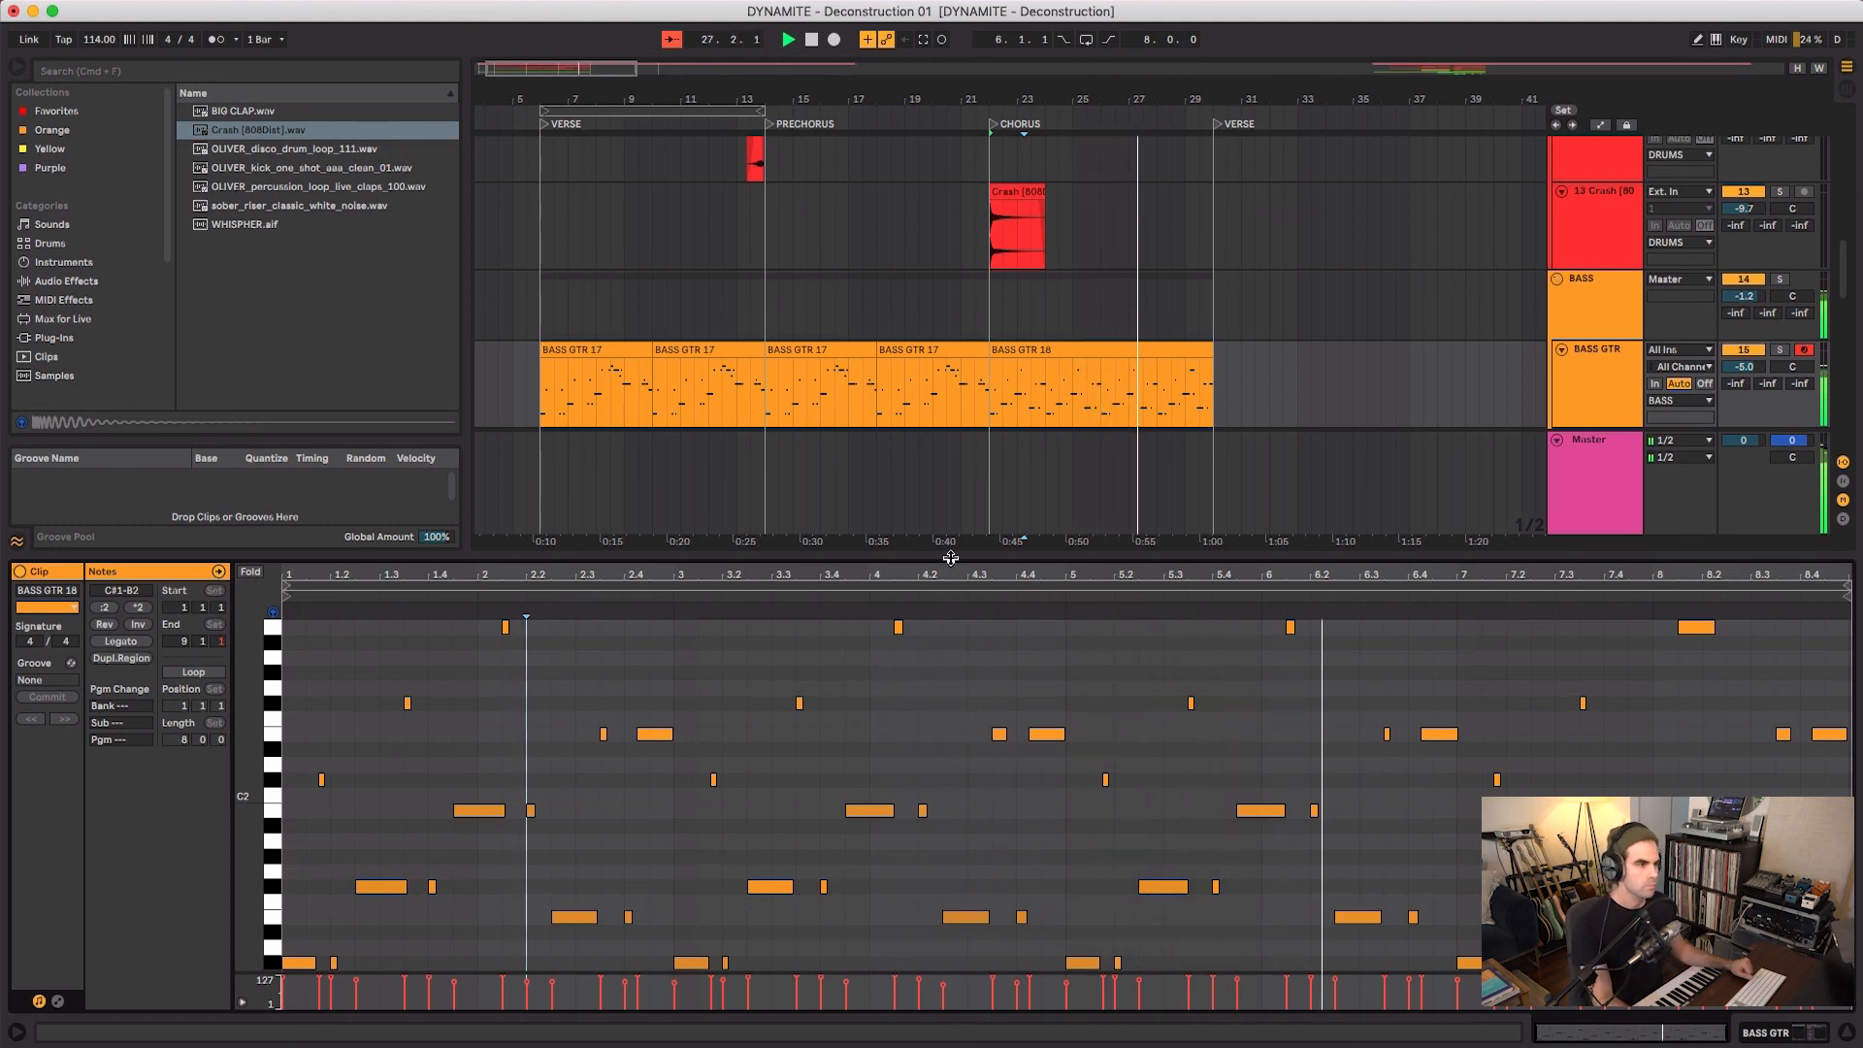
key("super+alt+l")
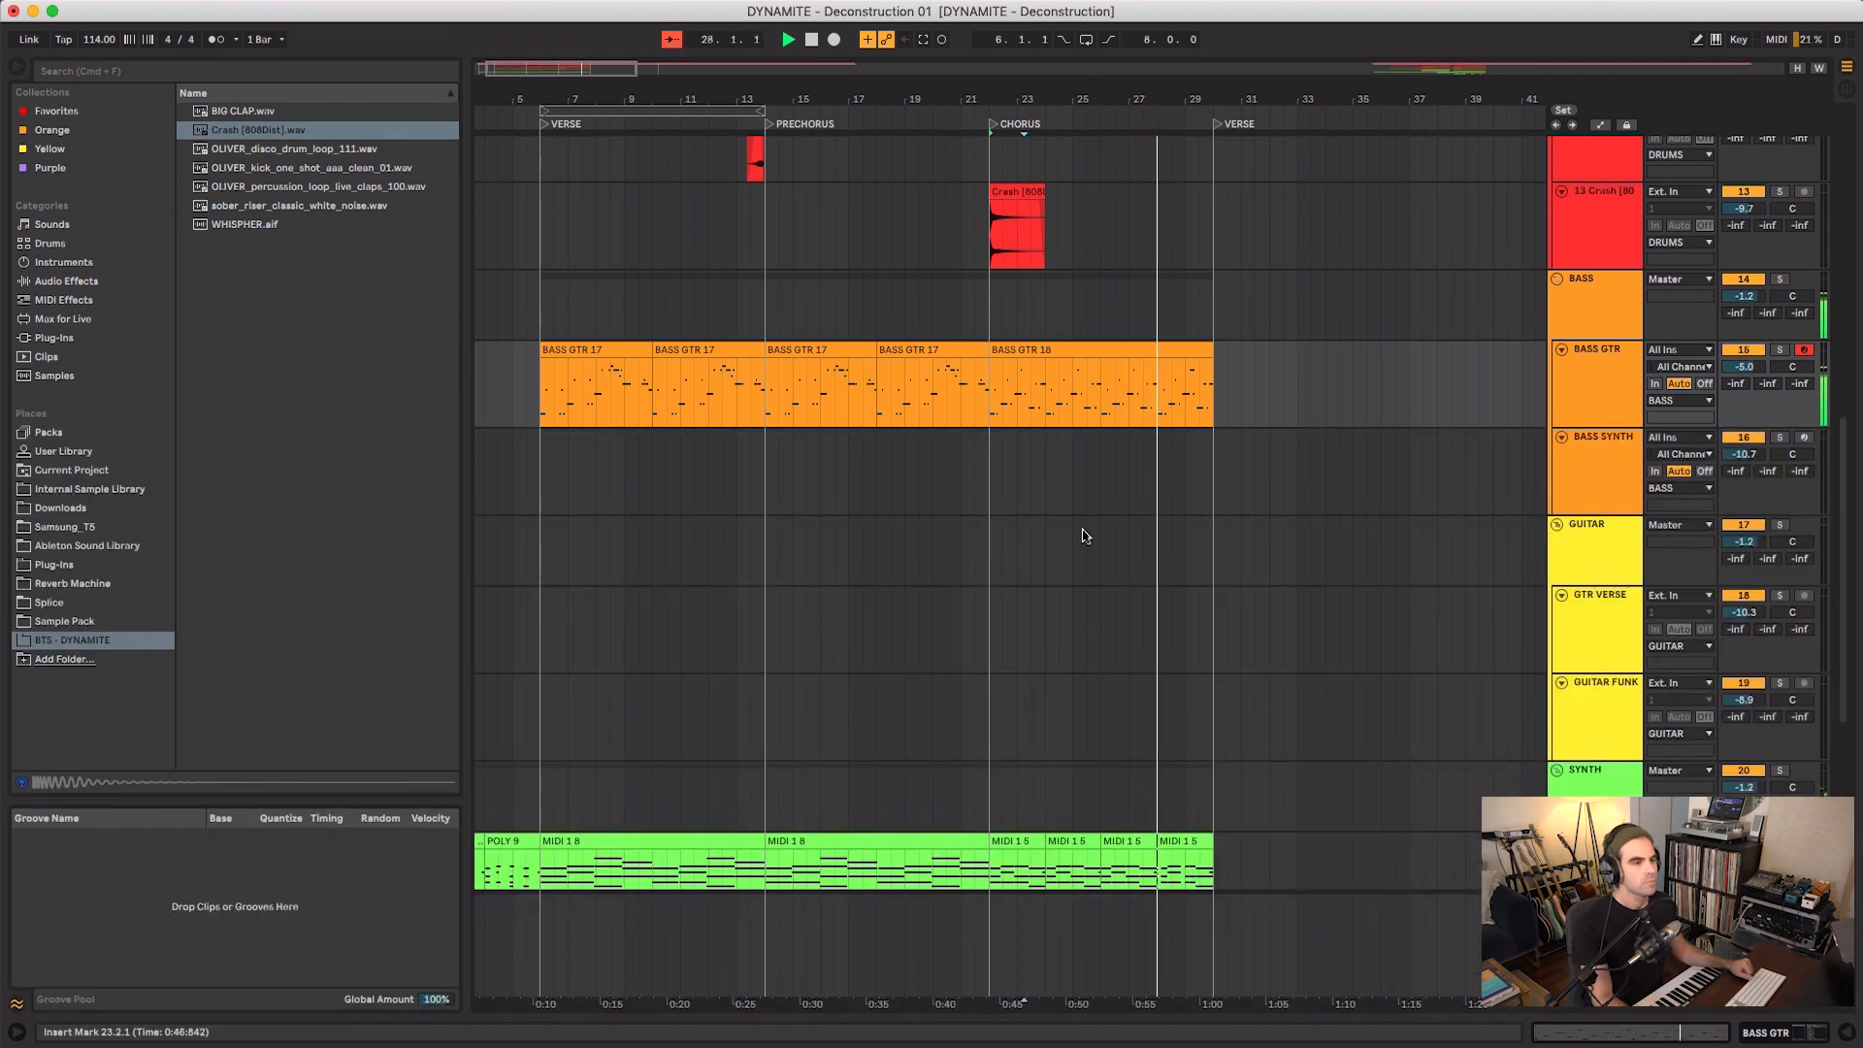
left_click(1254, 556)
left_click(1221, 418)
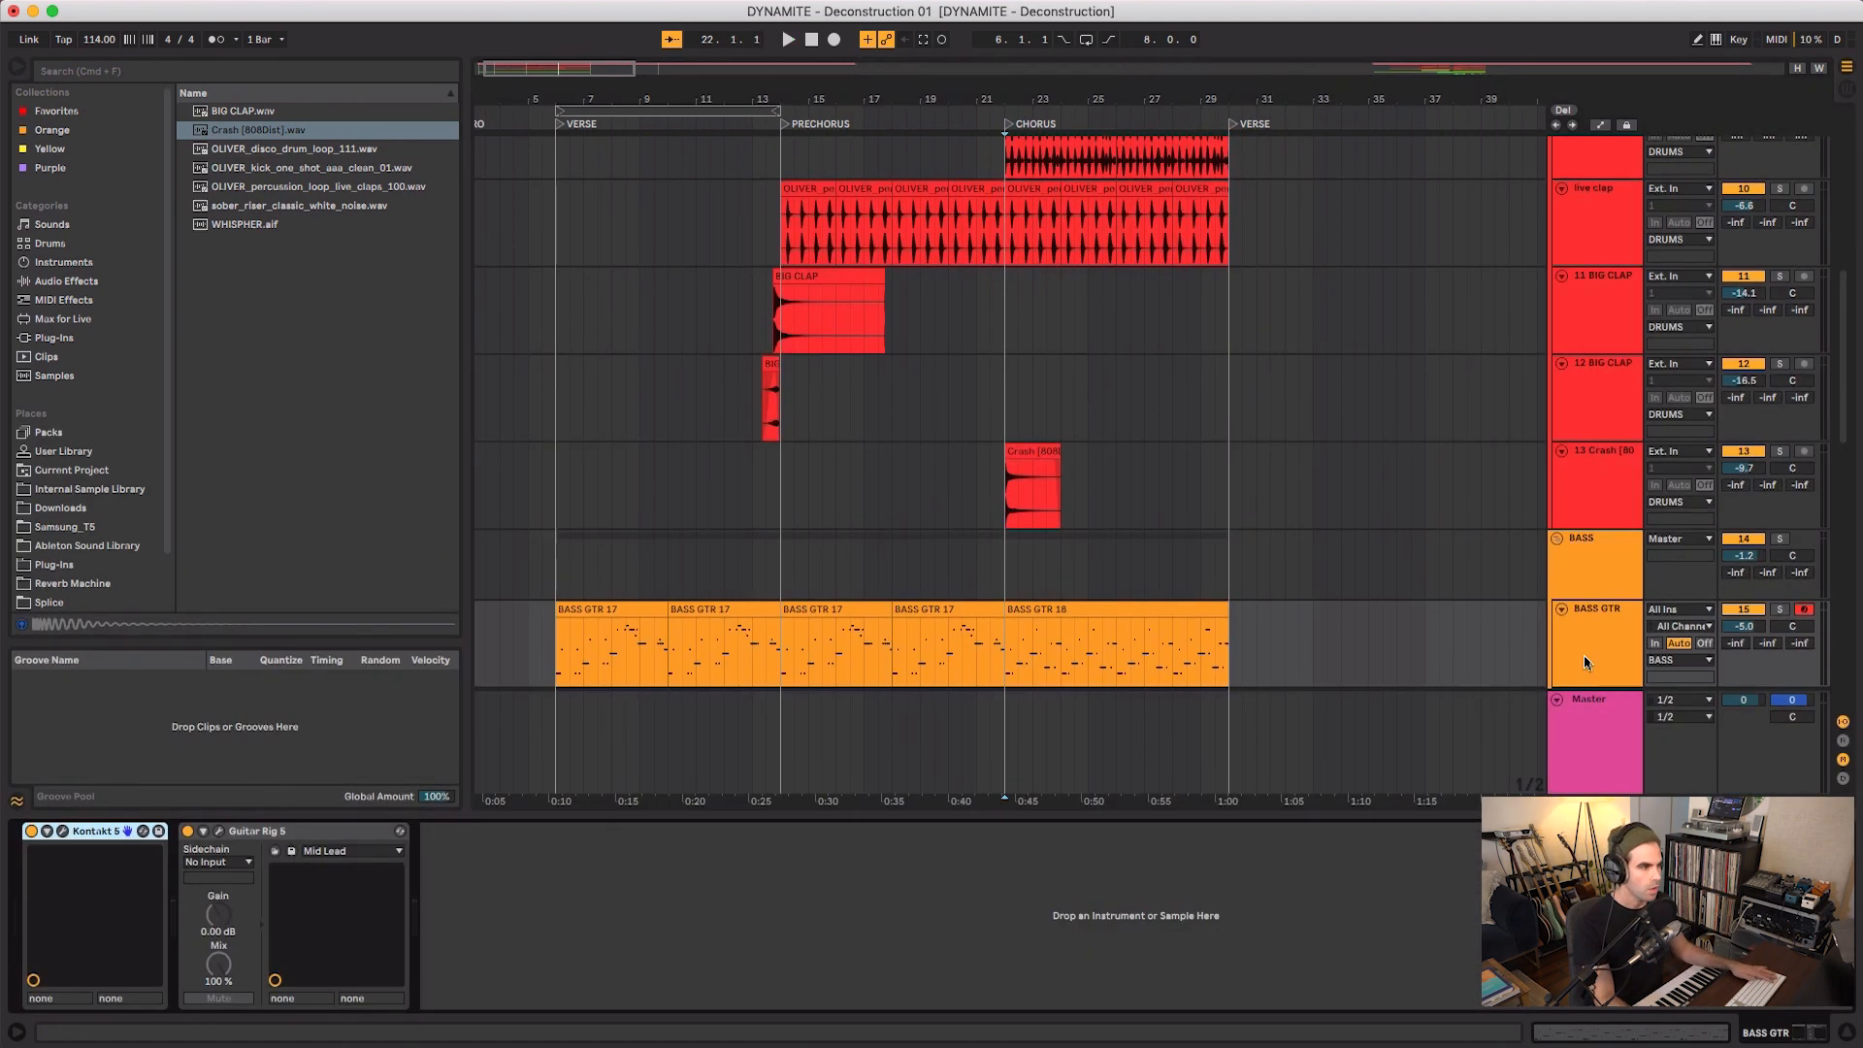
- Examine the Guitar Rig 5 amp and cabinet setup on the BASS GTR track
left_click(219, 834)
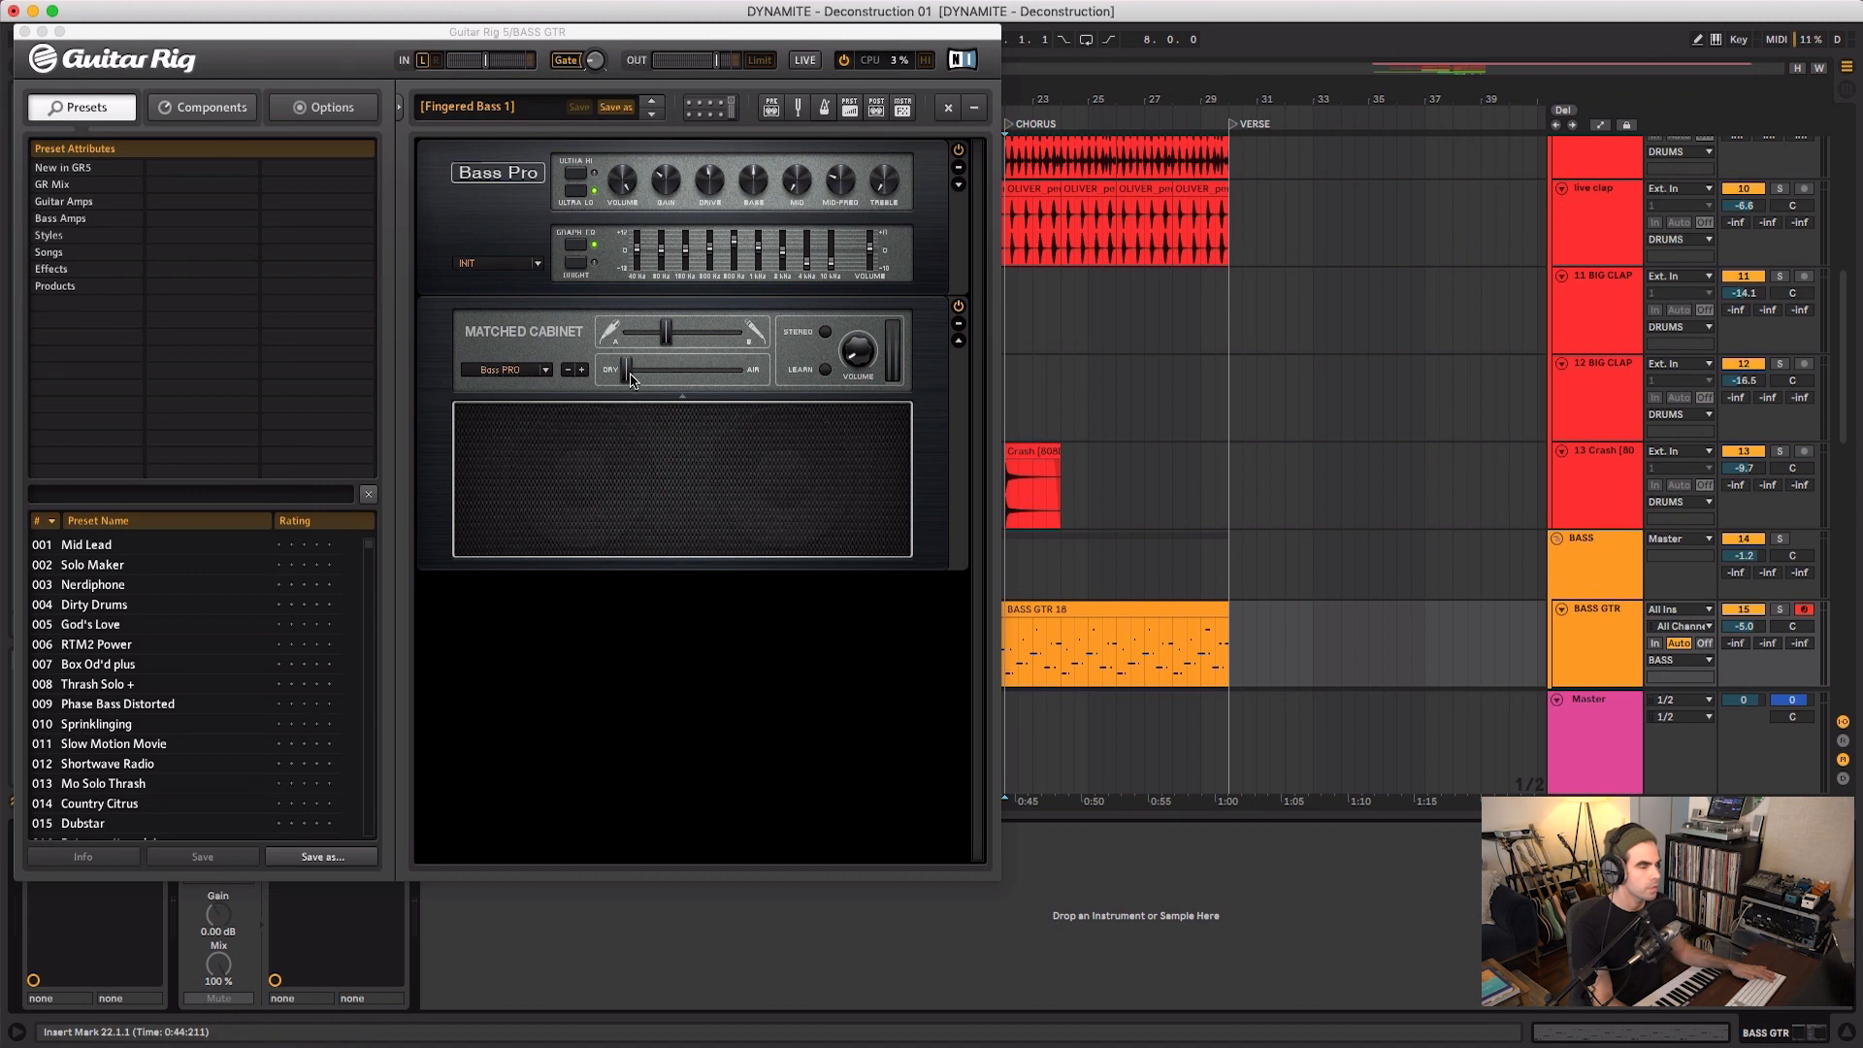
left_click(25, 33)
left_click(1069, 611)
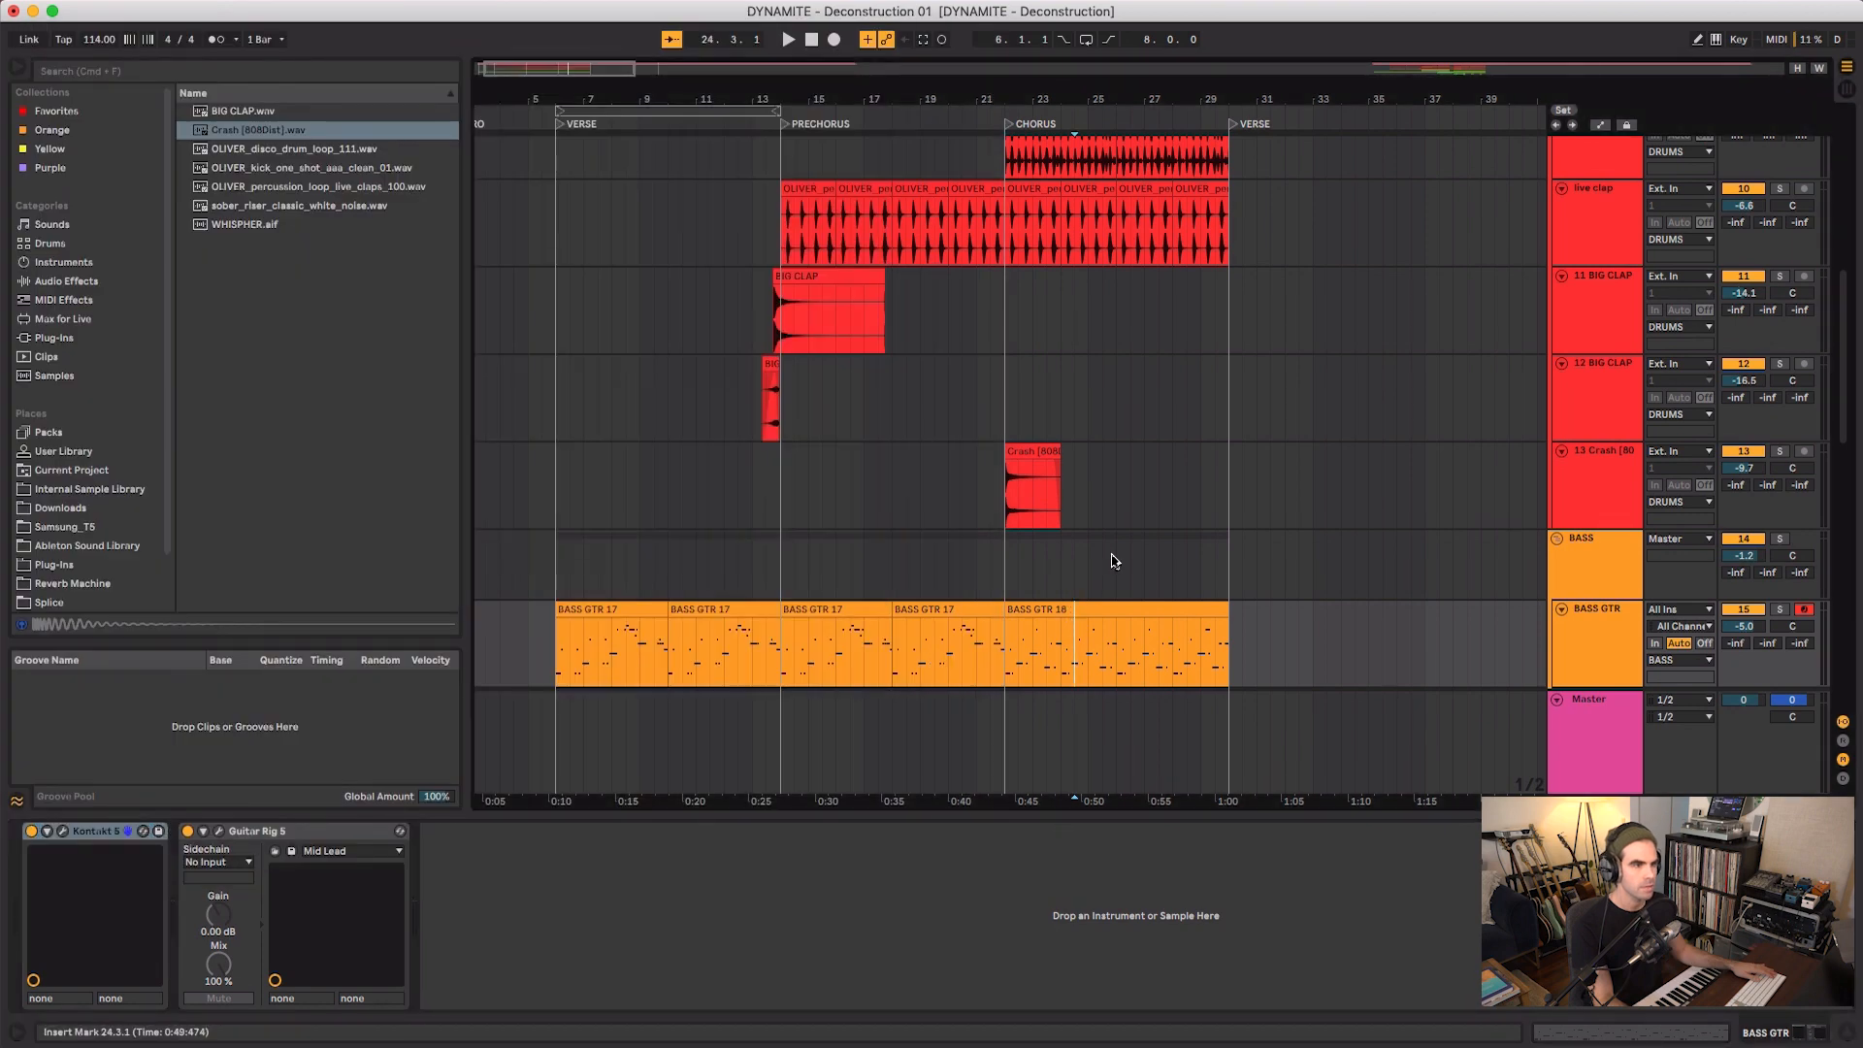
- Copy the chorus bass clip from the BASS GTR track to the BASS SYNTH track at 22.1.1
scroll(1114, 561, "down", 5)
left_click(1056, 294)
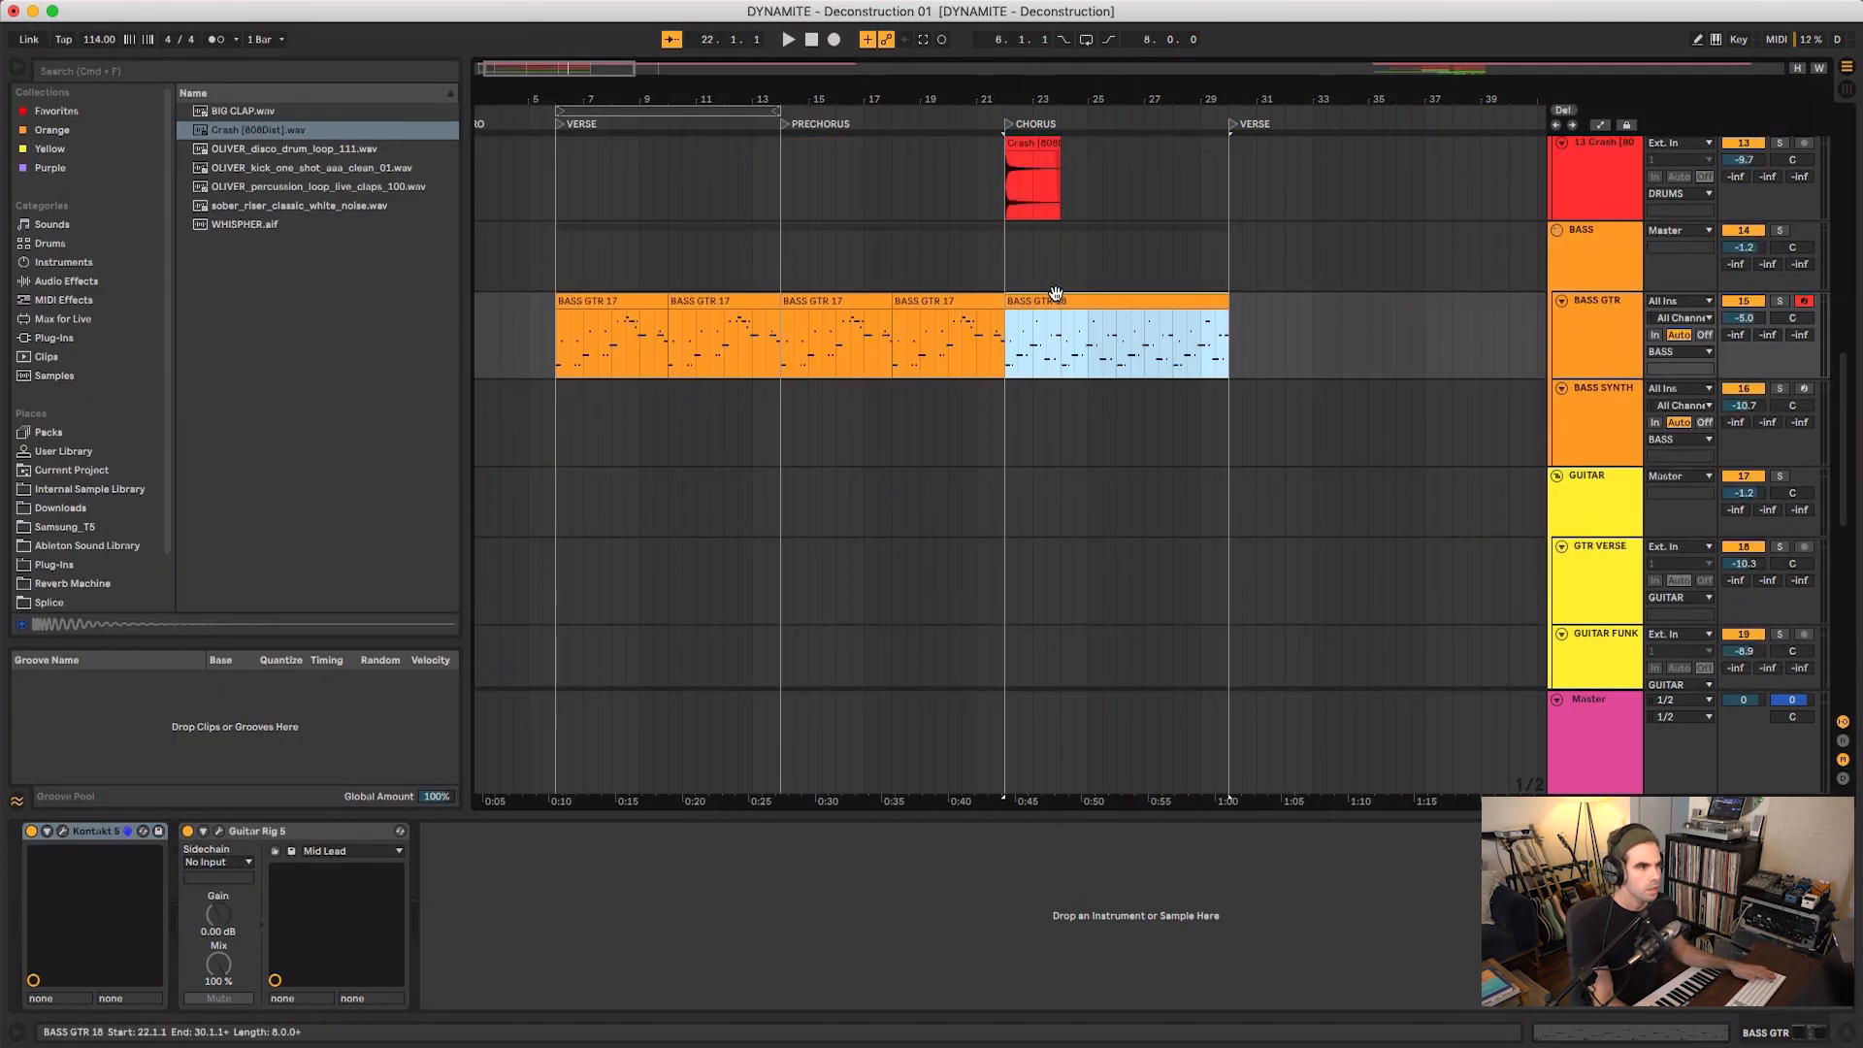
left_click_drag(1048, 302, 1051, 392, "alt")
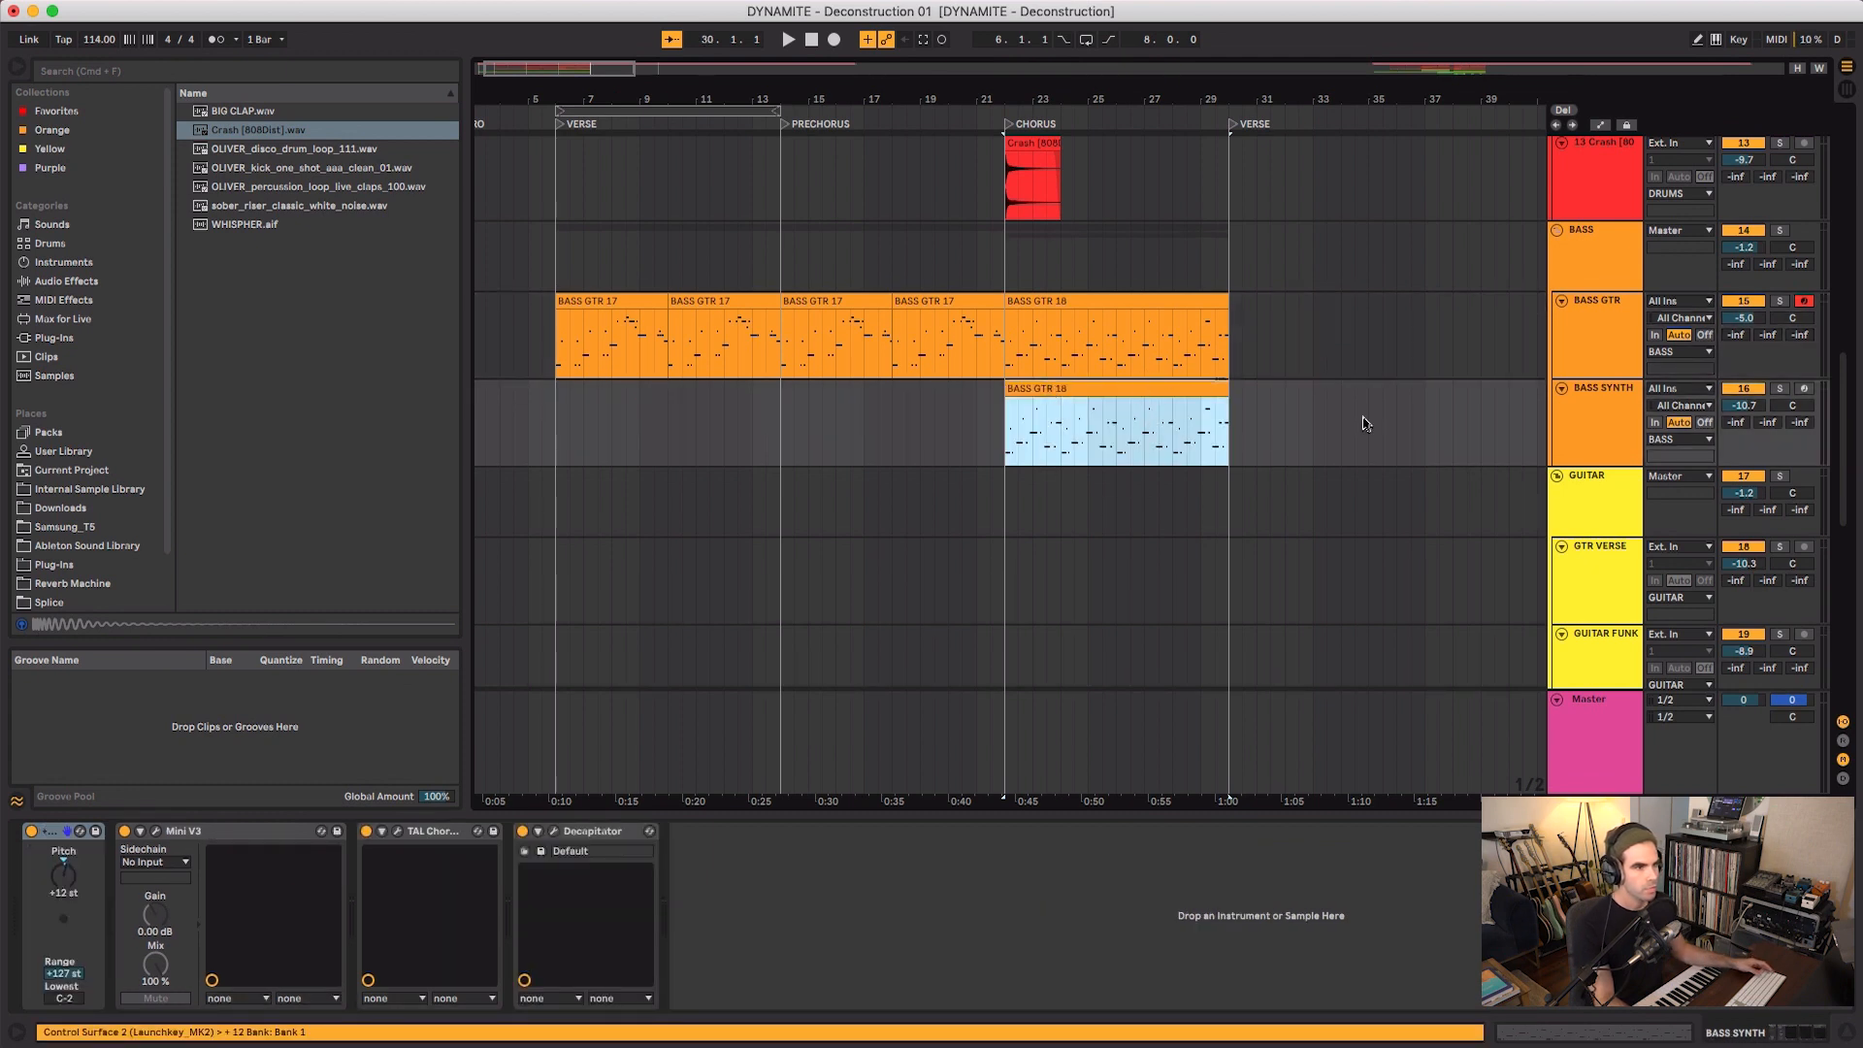
- Examine the Mini V3 synth preset on the BASS SYNTH track
left_click(1598, 433)
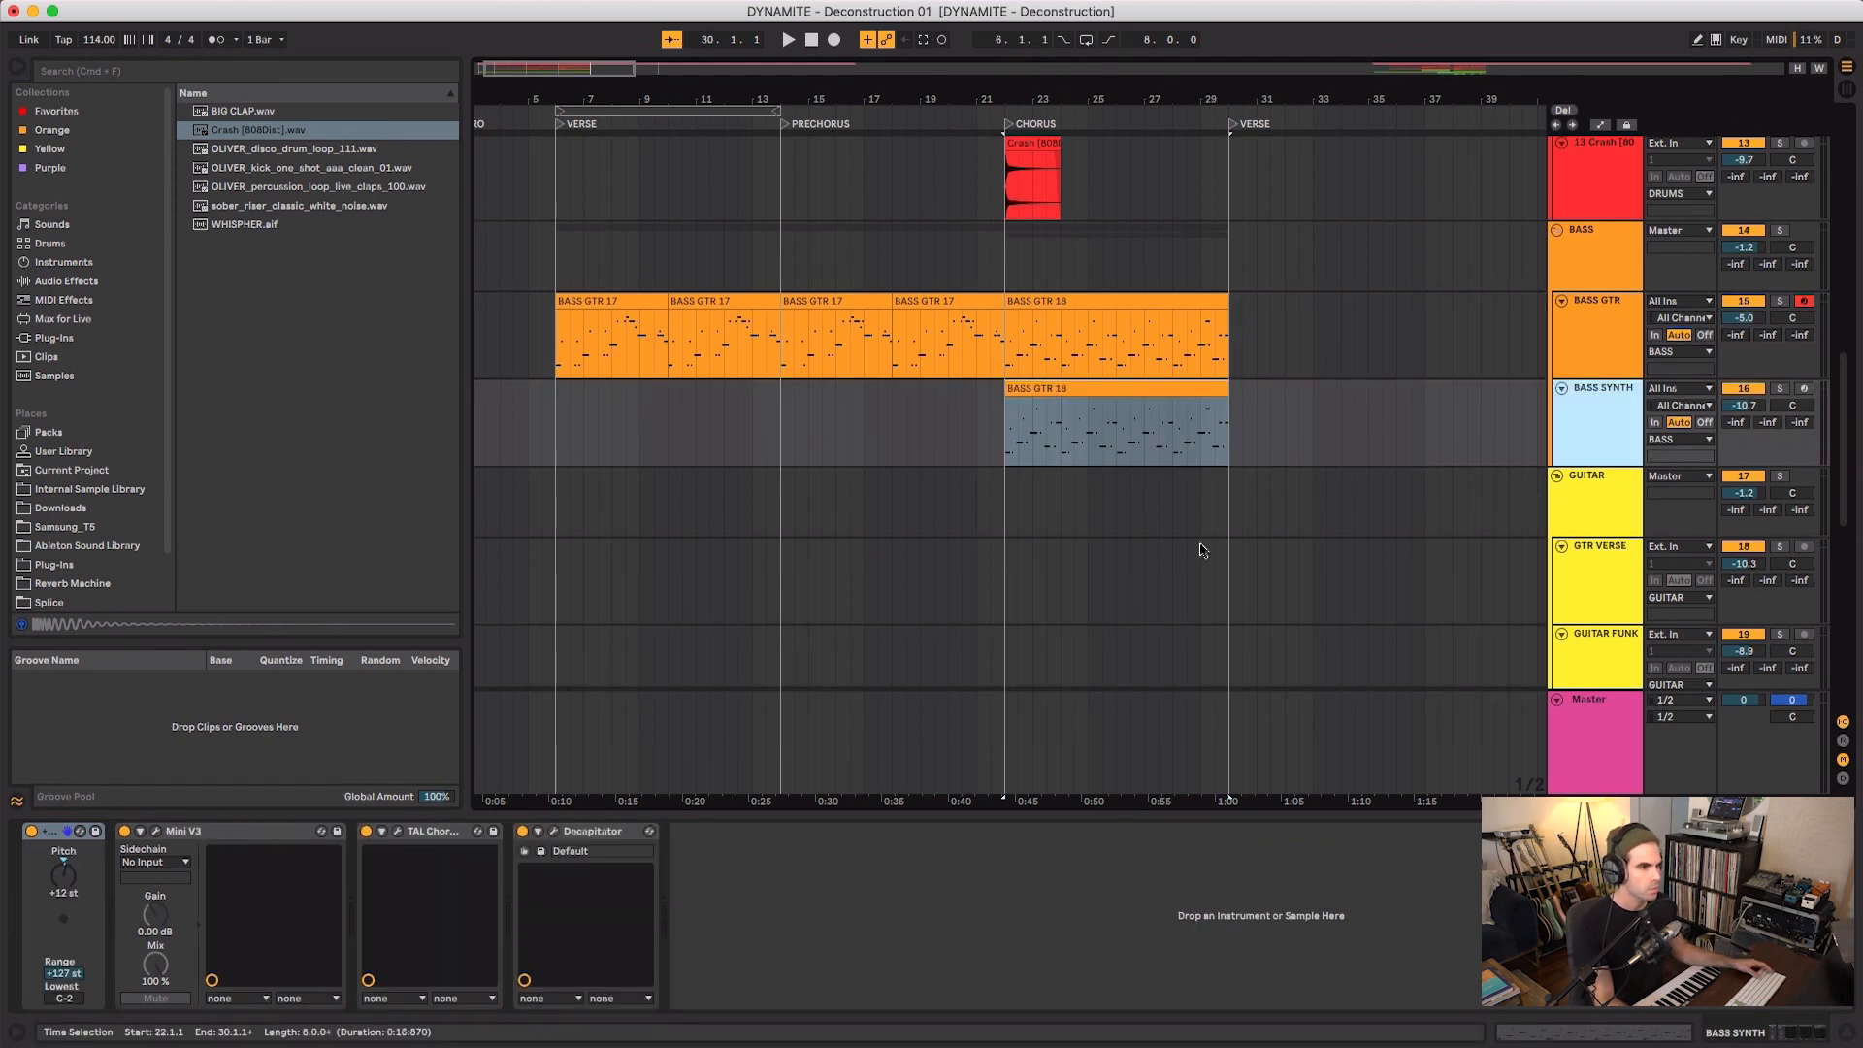
left_click(157, 833)
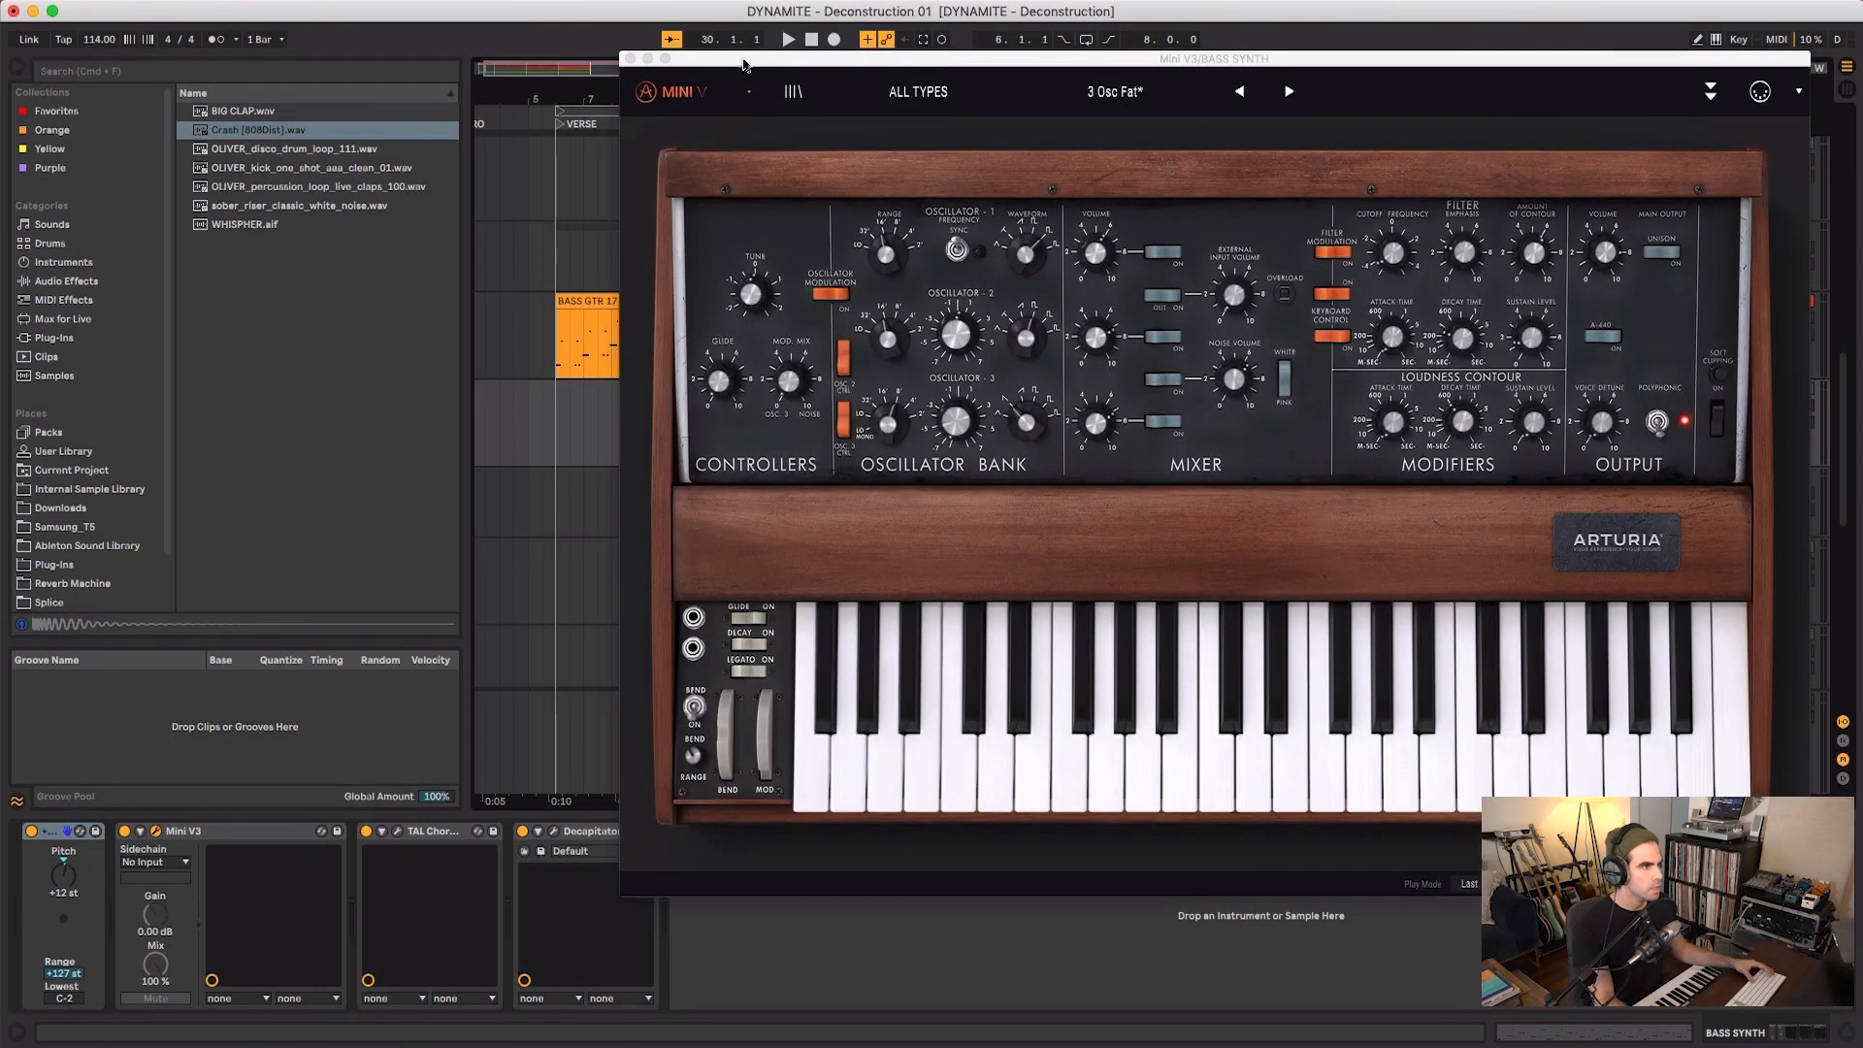
left_click(746, 70)
left_click_drag(864, 59, 250, 30)
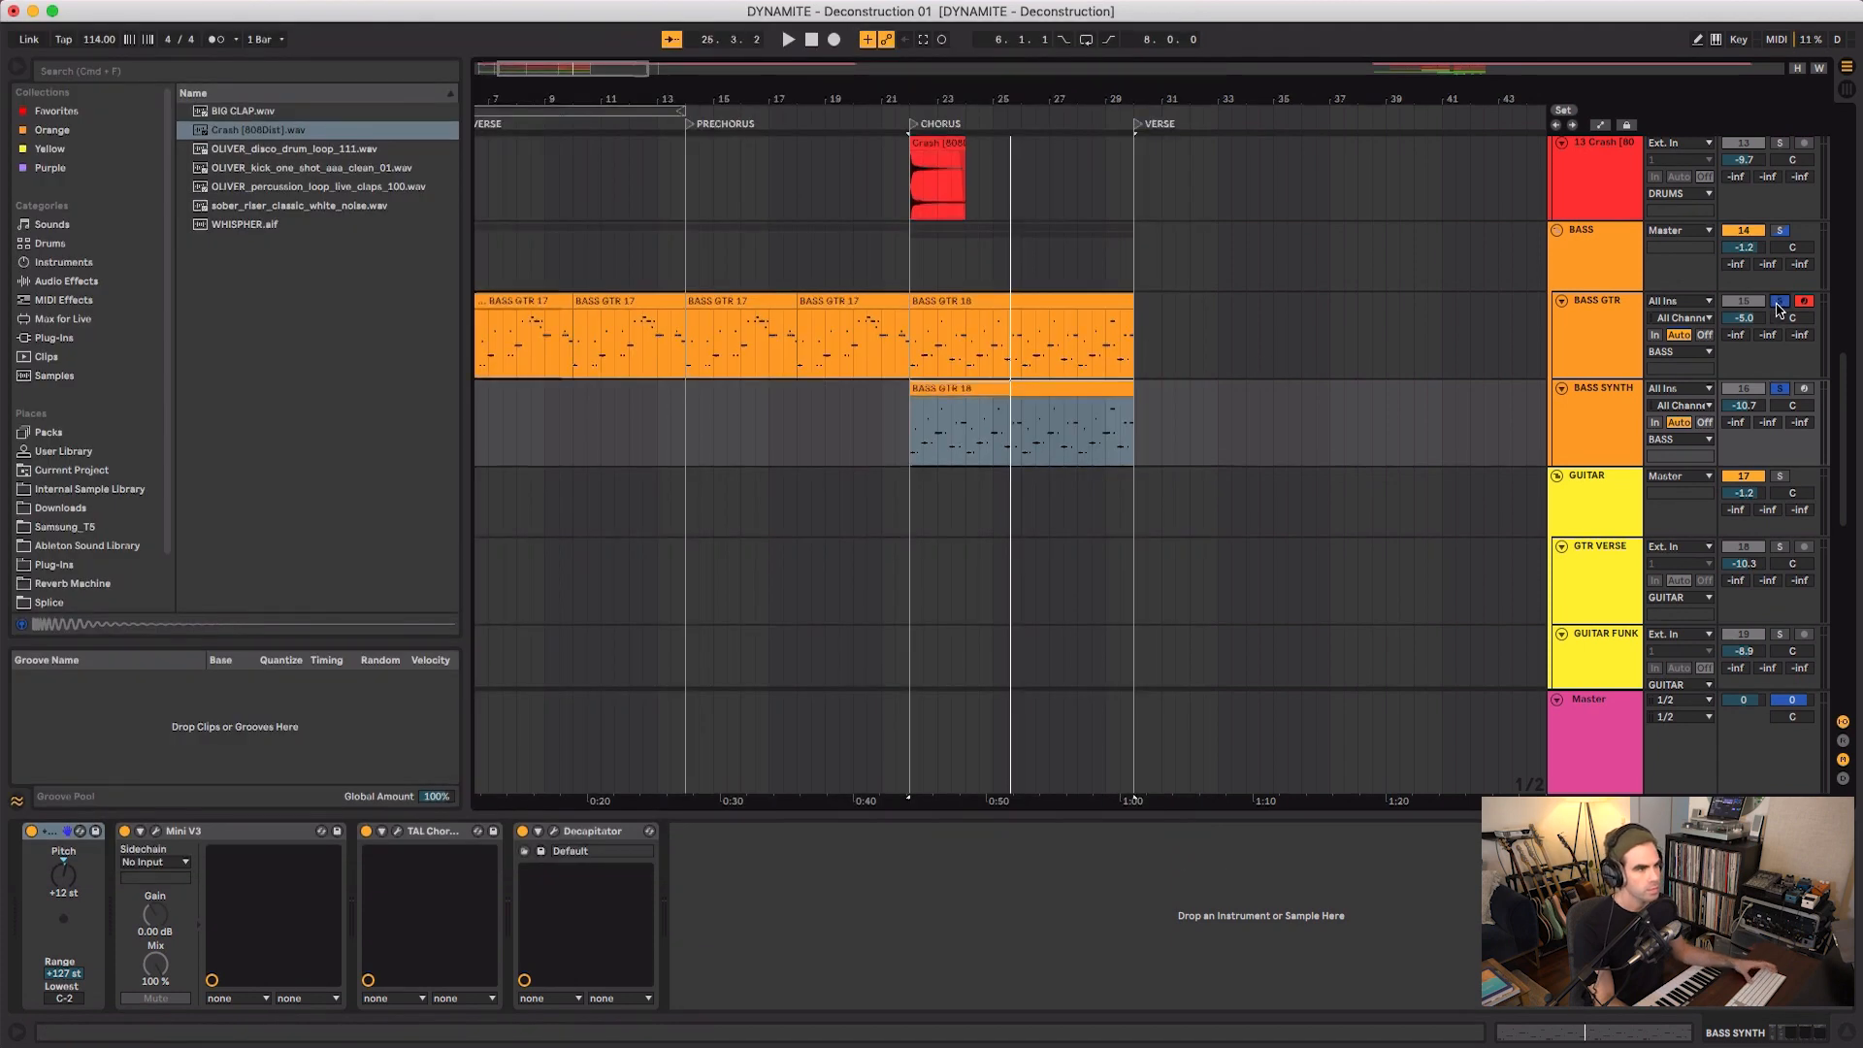
- Listen to the soloed BASS GTR and BASS SYNTH tracks from the chorus start
key("space")
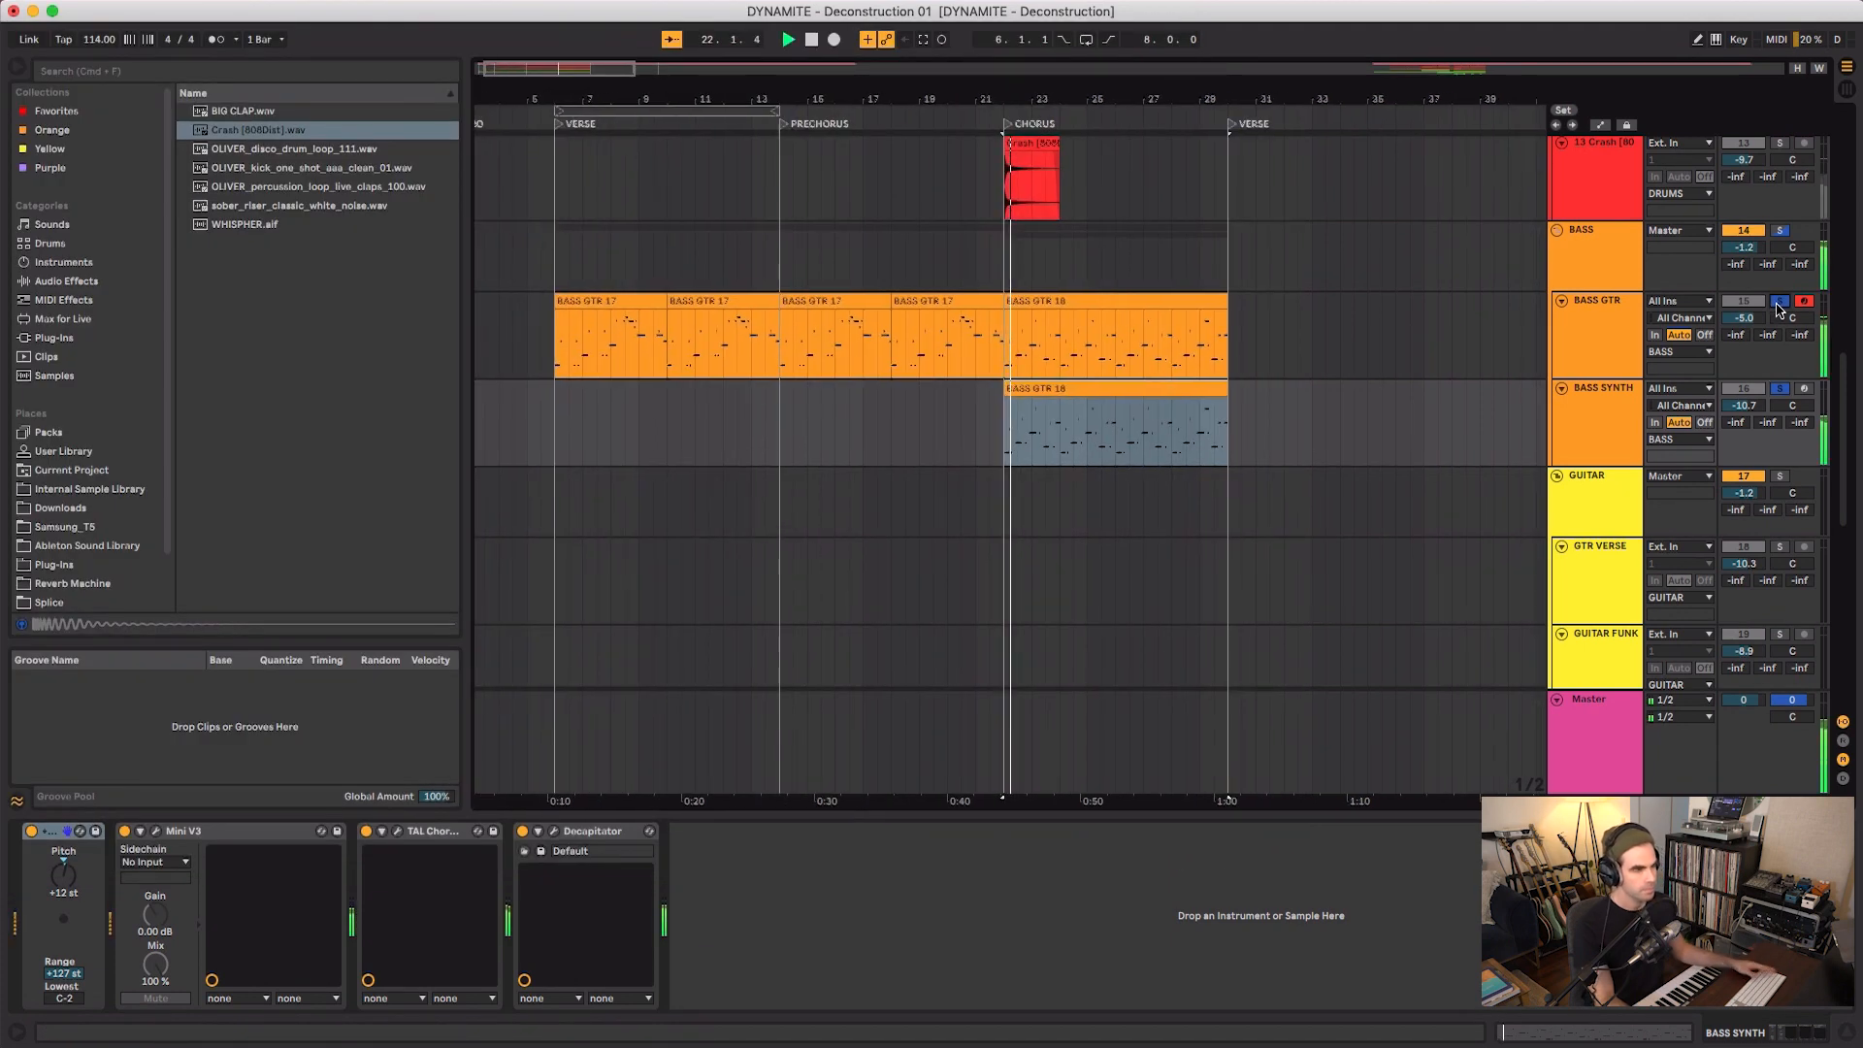
left_click(1786, 392)
key("space")
- Examine the TAL Chorus LX and Decapitator effects on the BASS SYNTH track
left_click(398, 833)
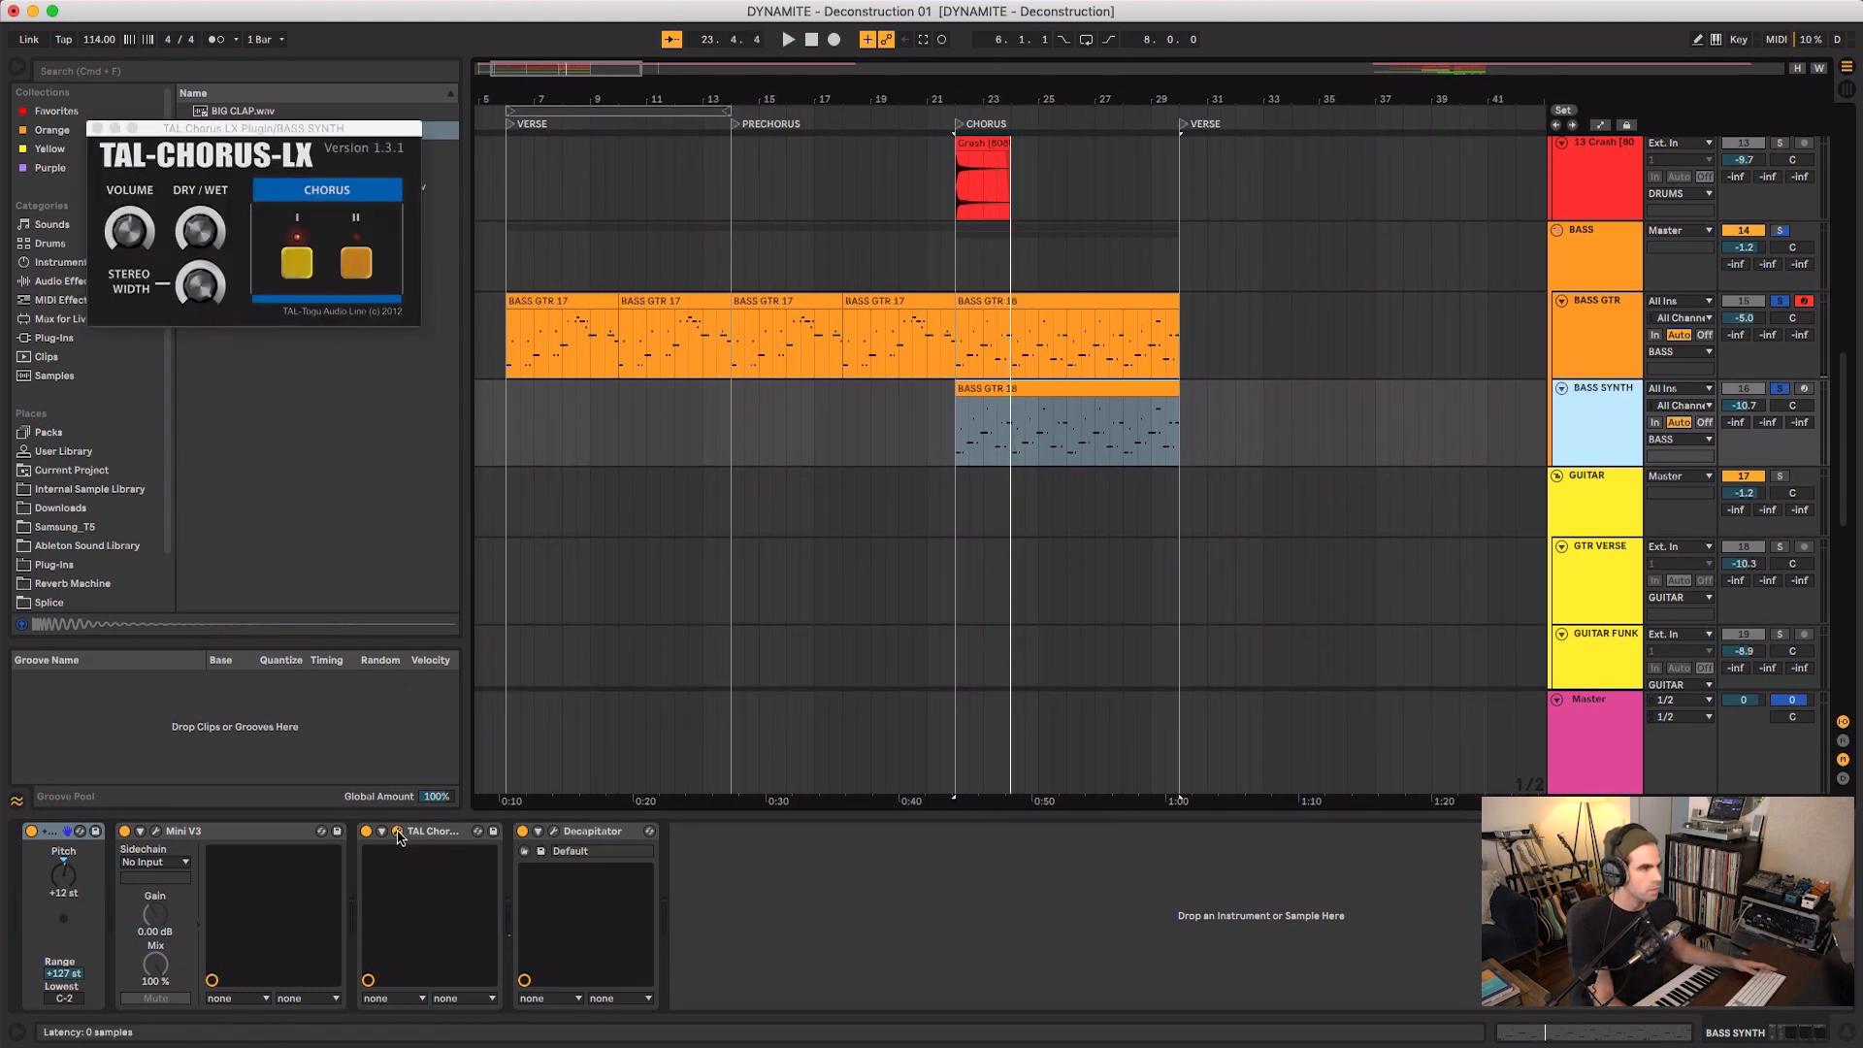
left_click(268, 112)
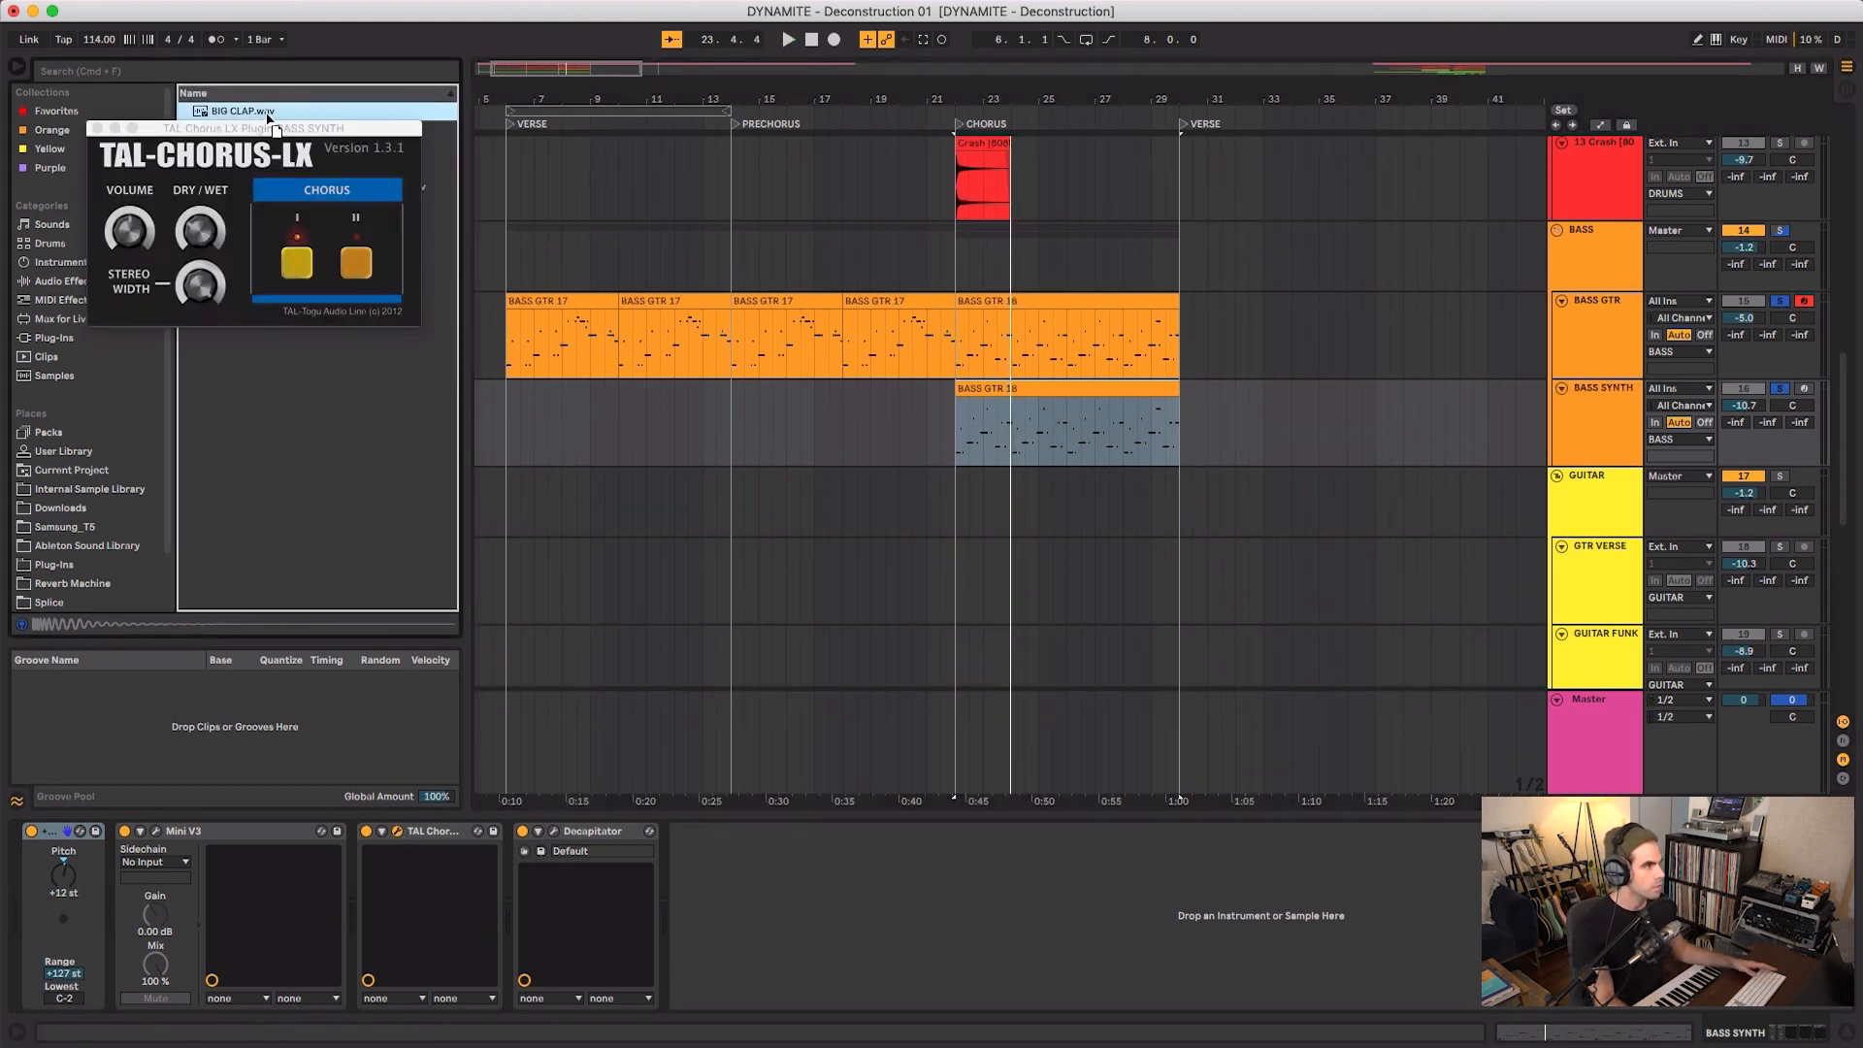
left_click(257, 173)
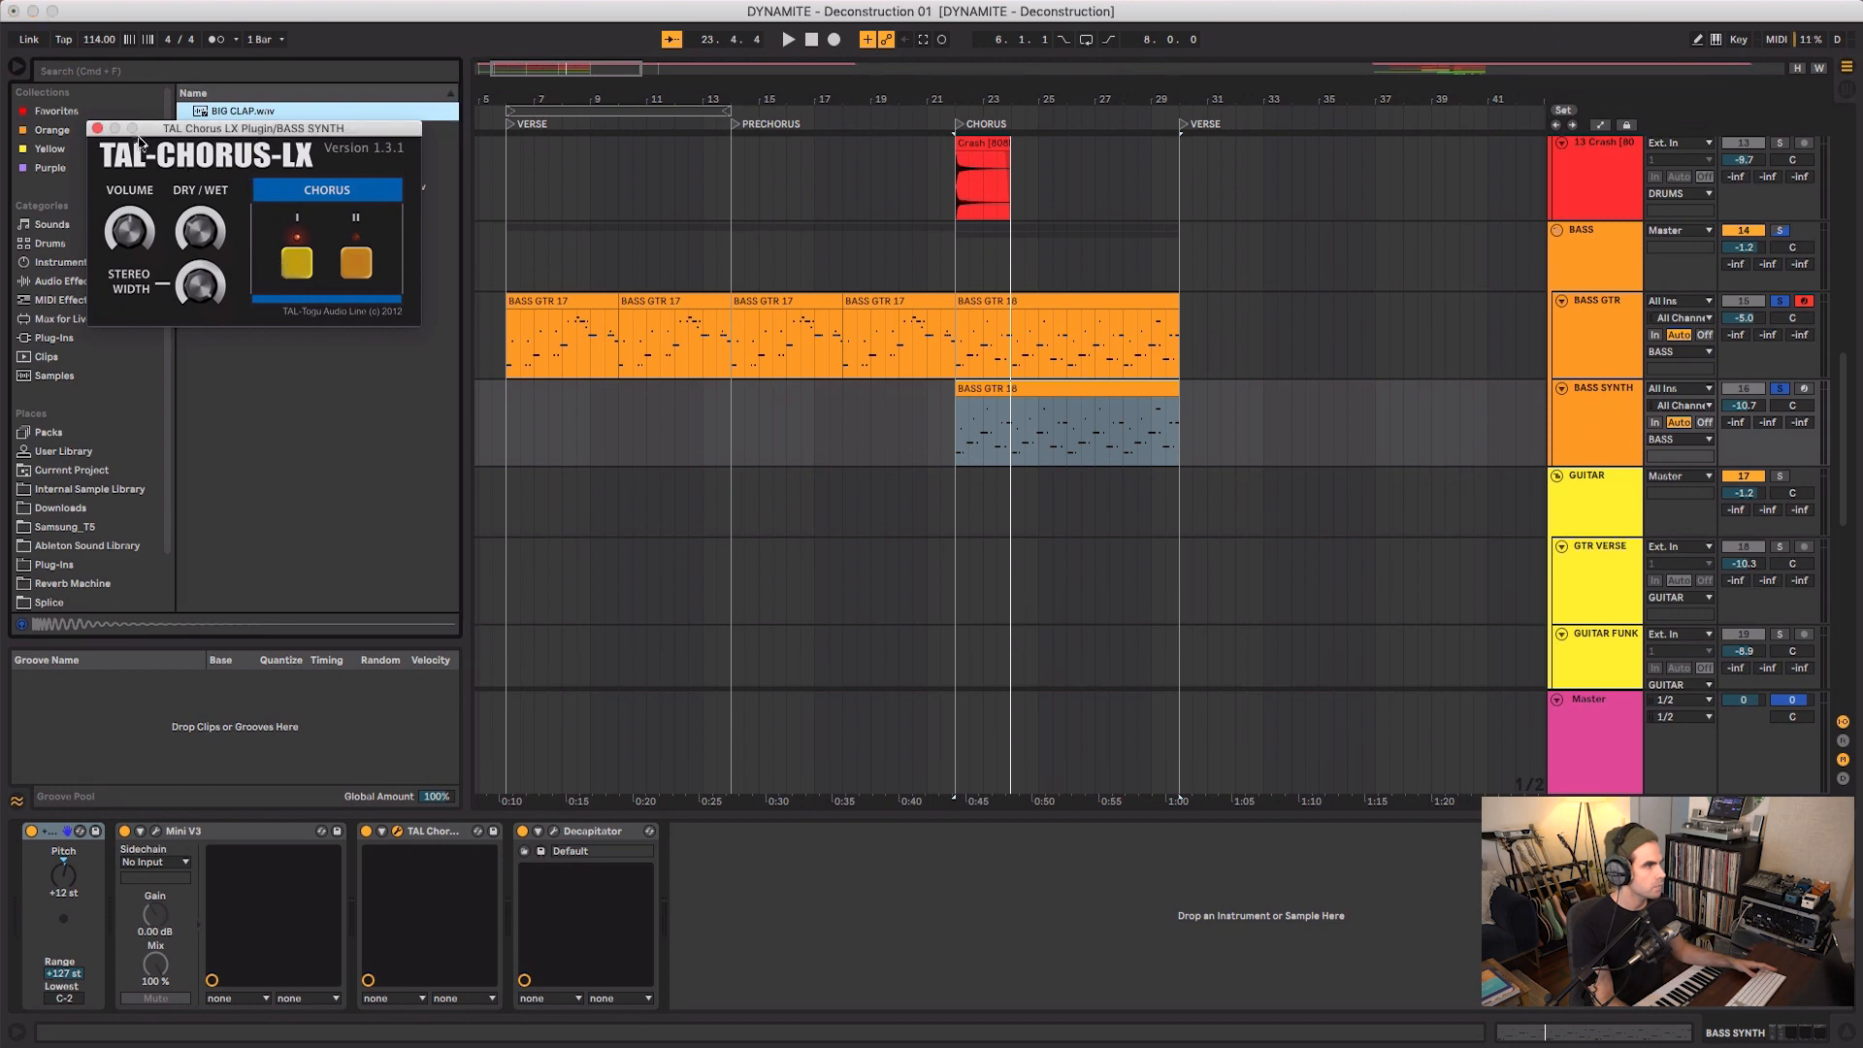
left_click(98, 130)
left_click(547, 835)
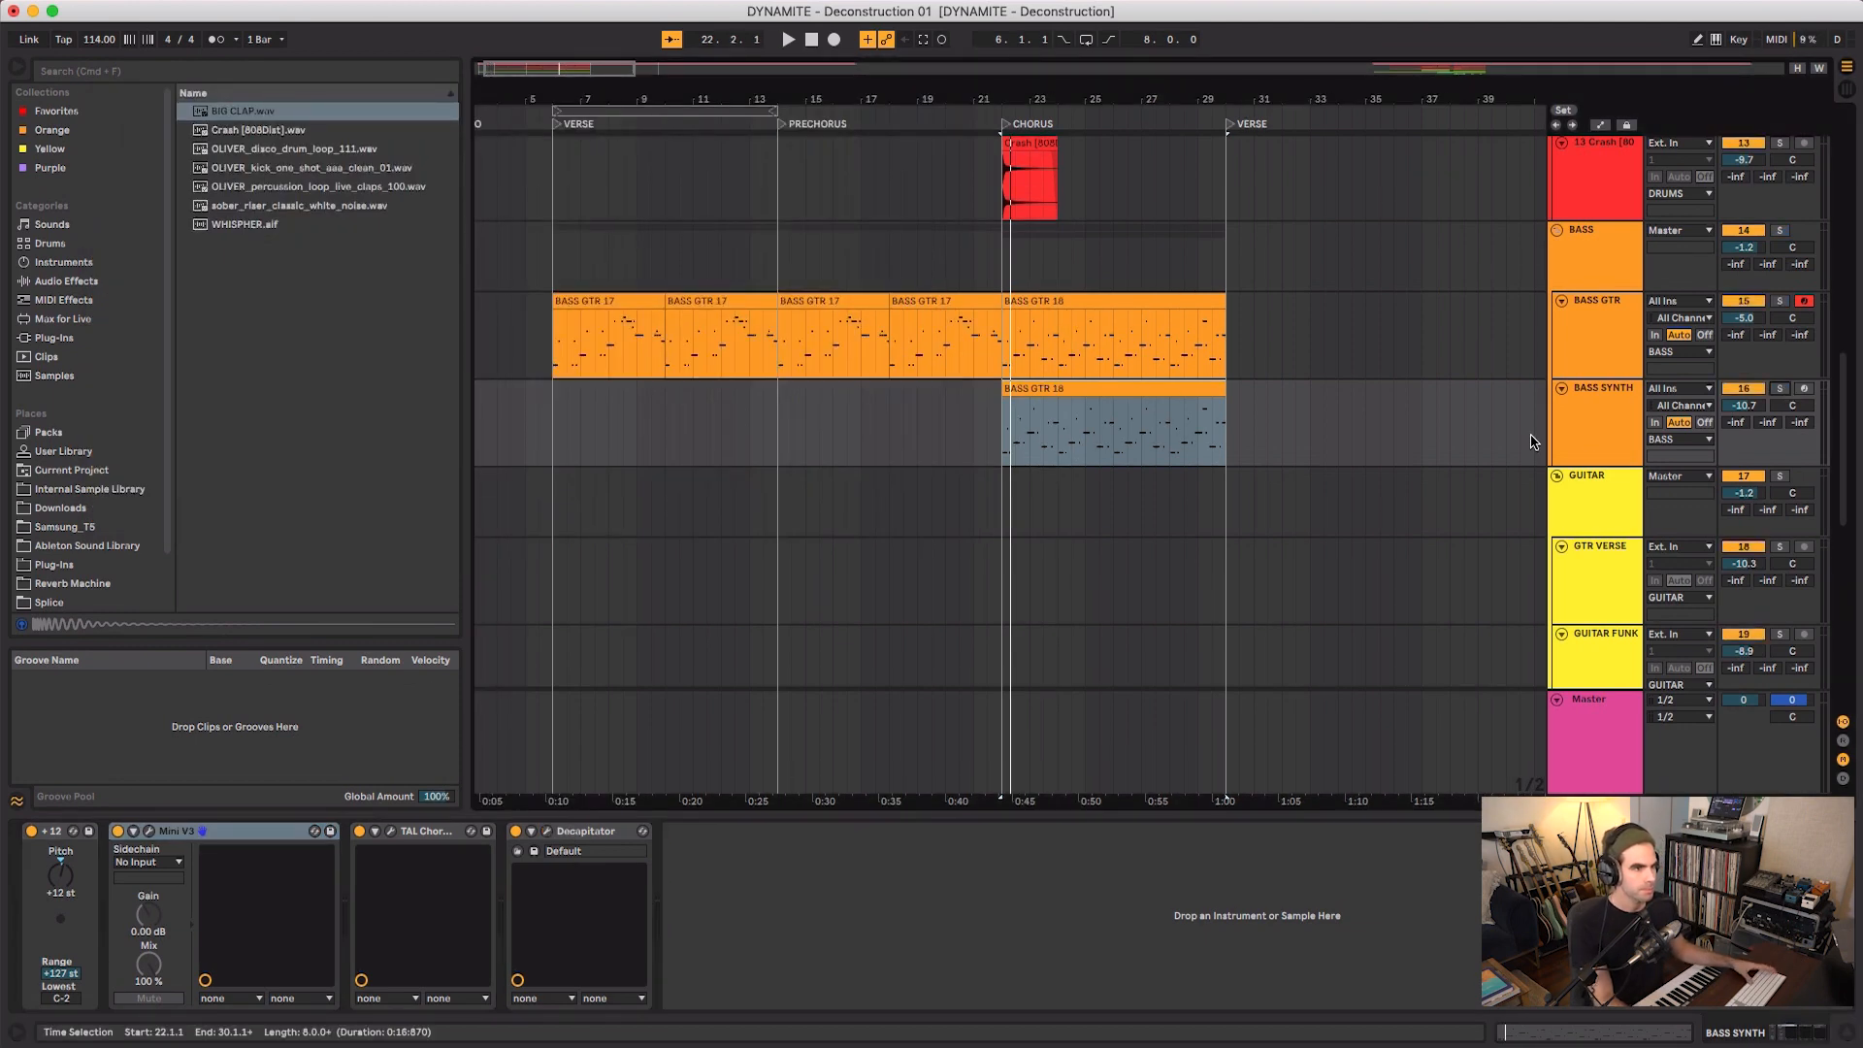
- Play the chorus with both bass tracks and lower the BASS SYNTH track volume to -12.5 dB
key("space")
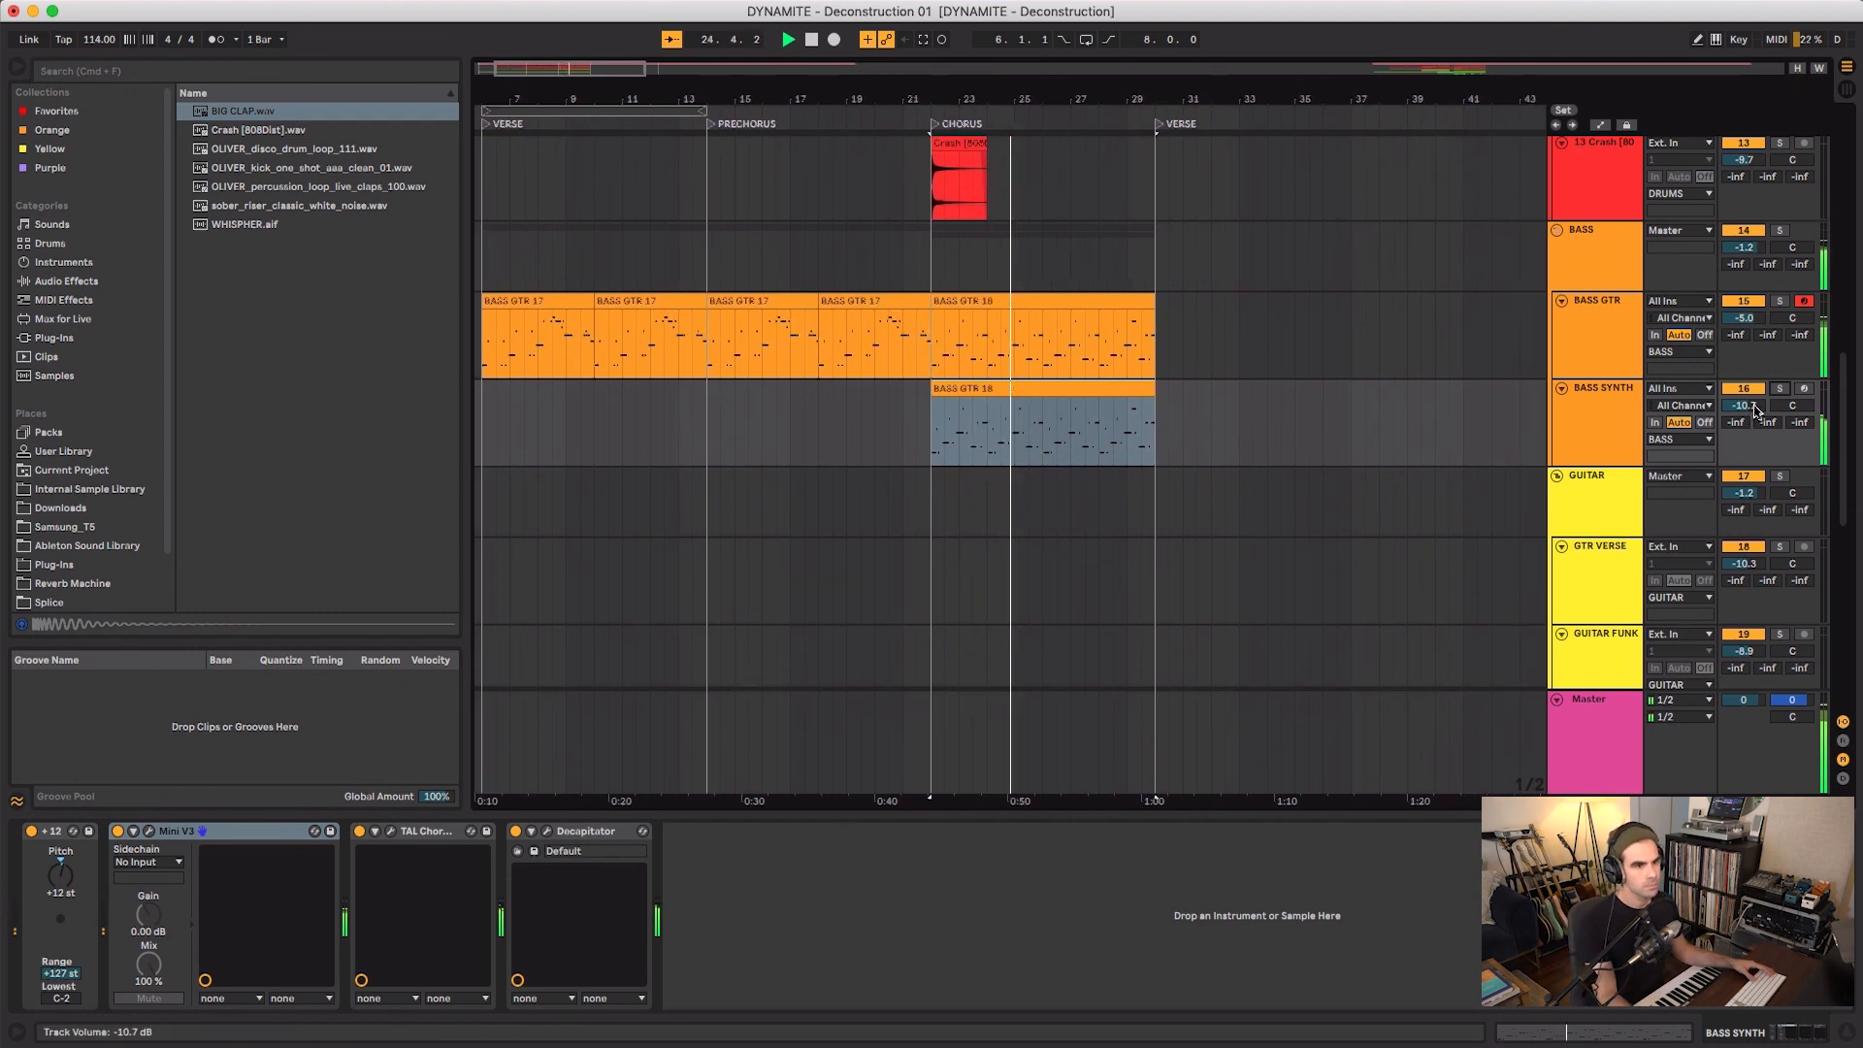
left_click_drag(1755, 406, 1755, 414)
key("space")
- Listen to the original song's guitar part from the prechorus start at 14.1.1
left_click(1606, 433)
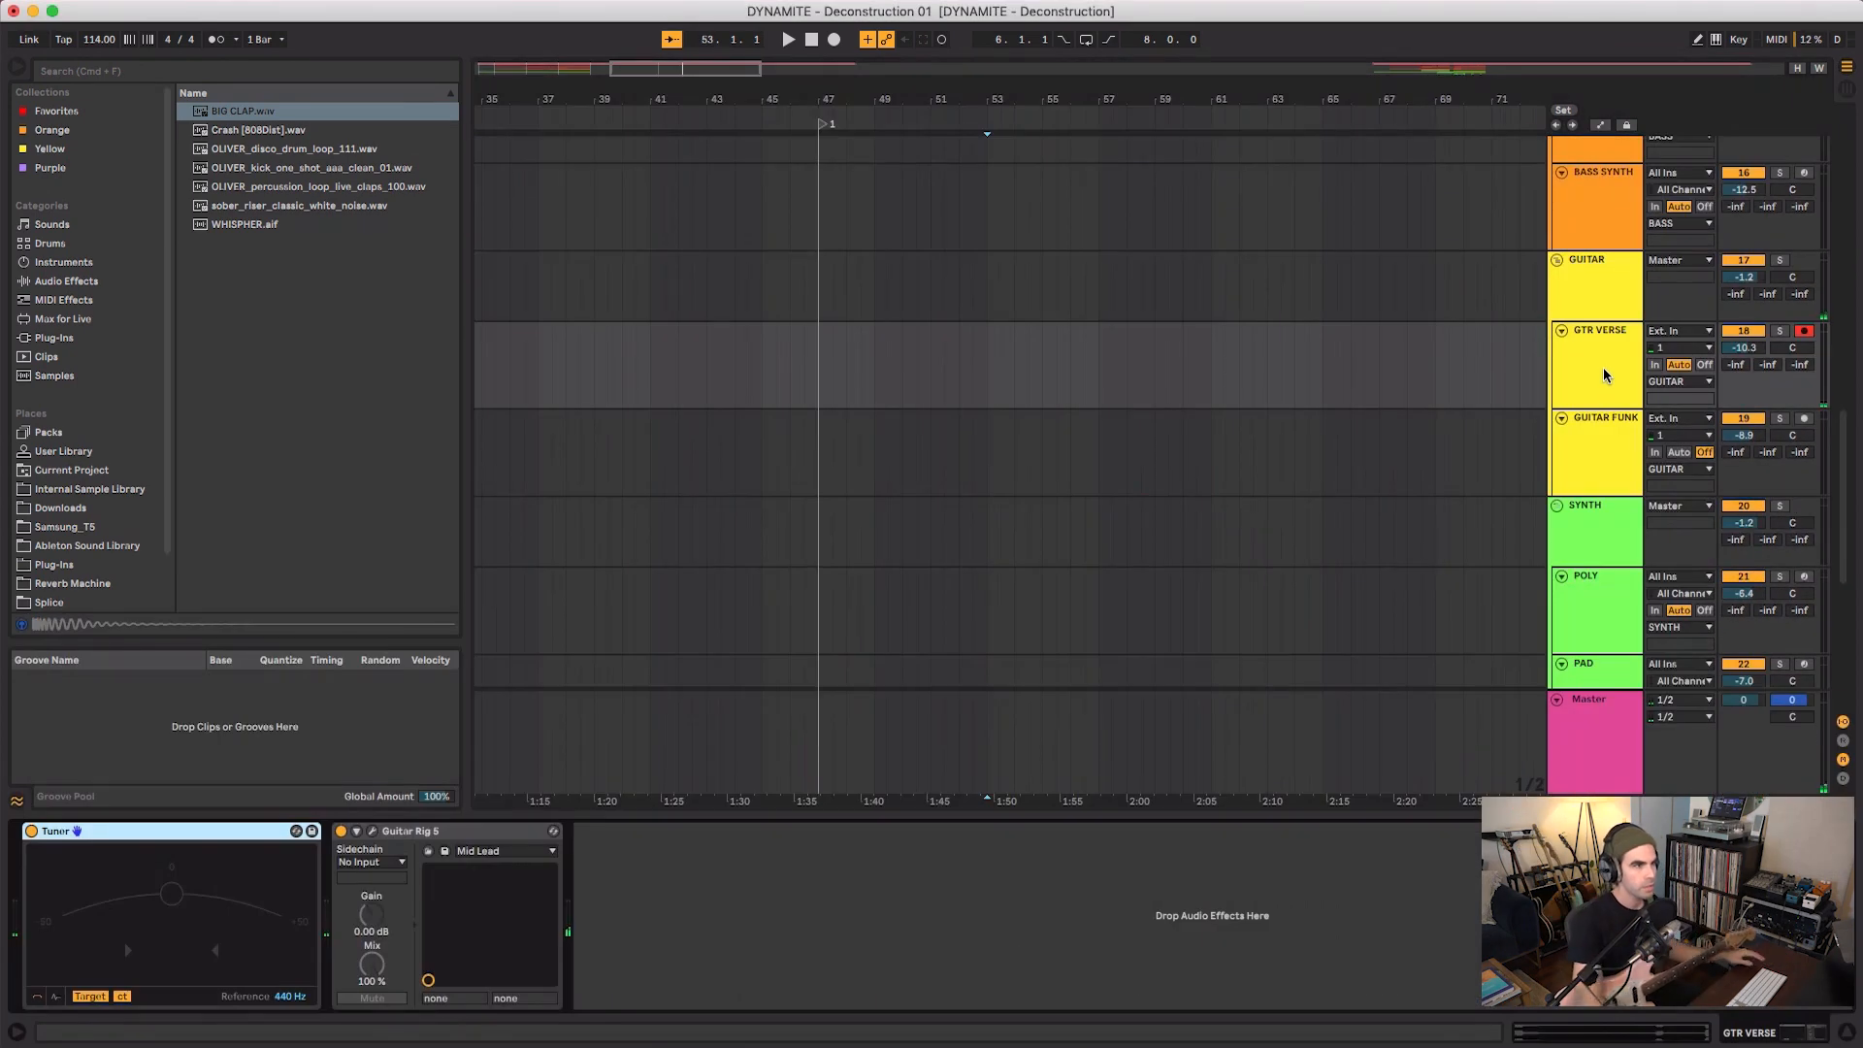
left_click(999, 386)
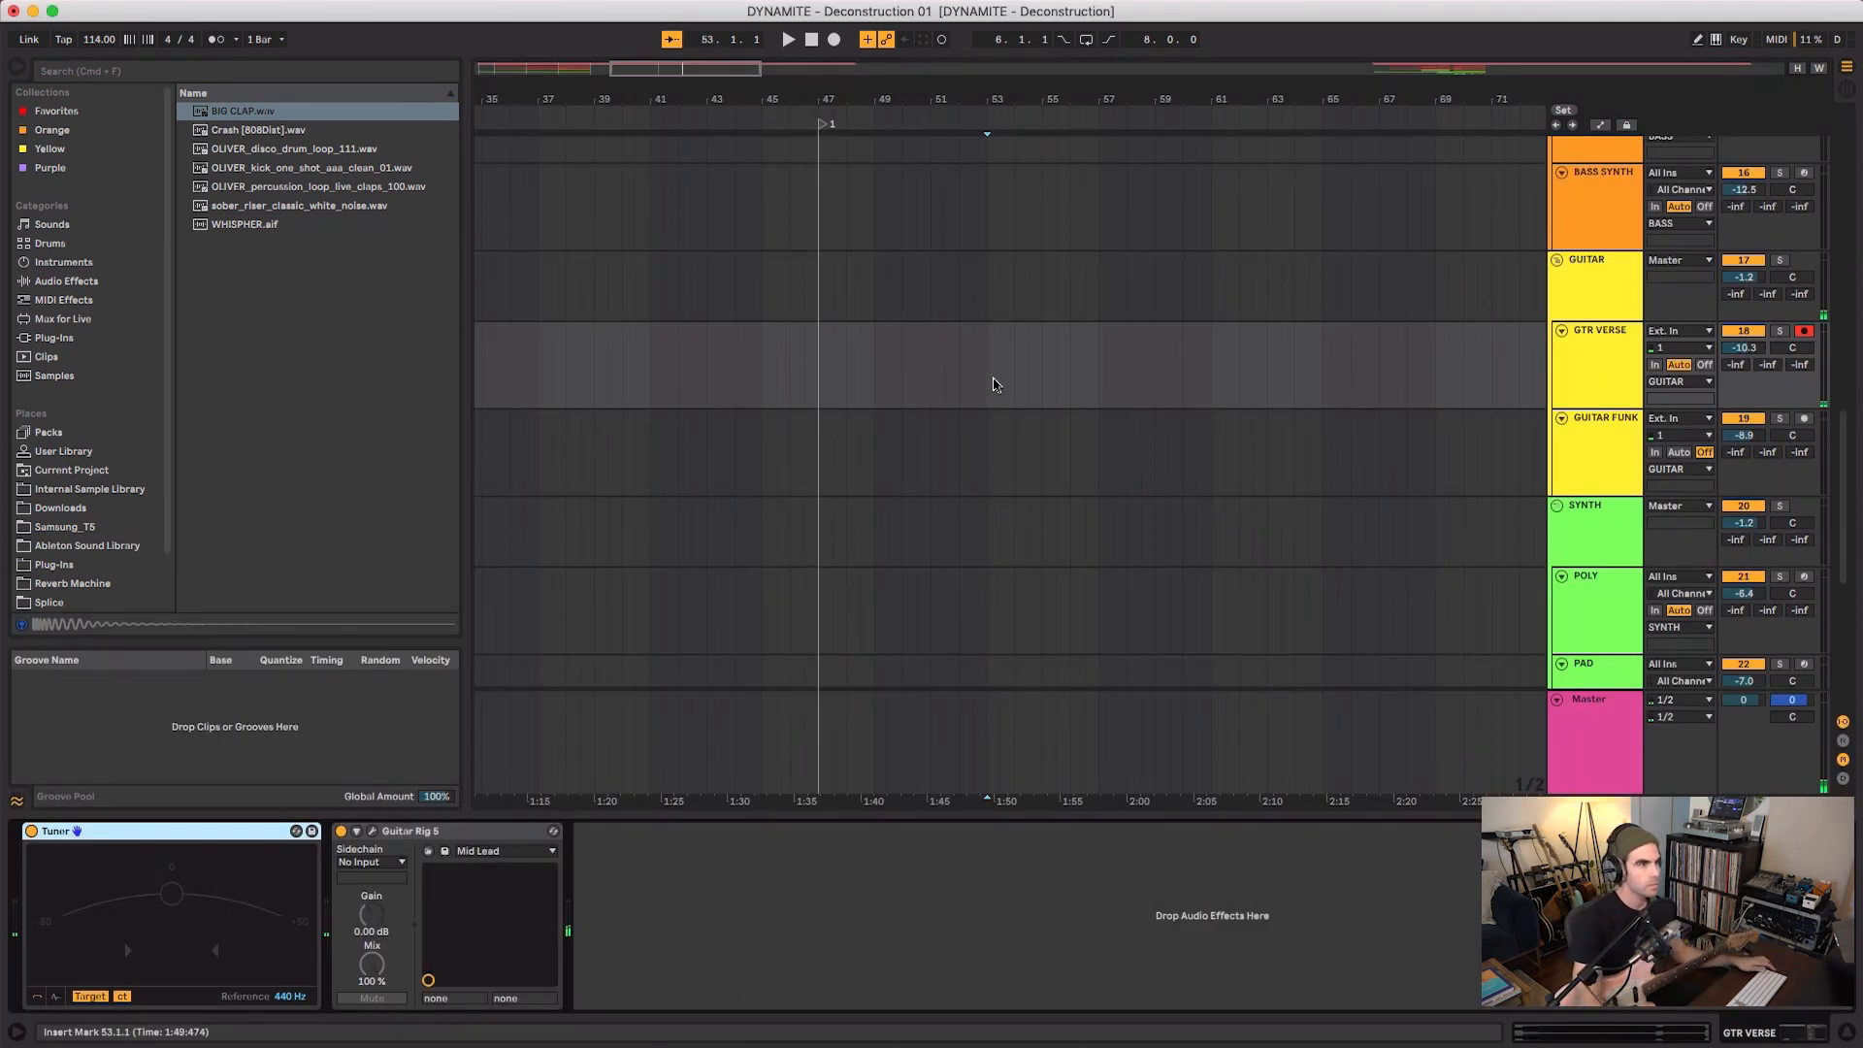
scroll(874, 368, "left", 10)
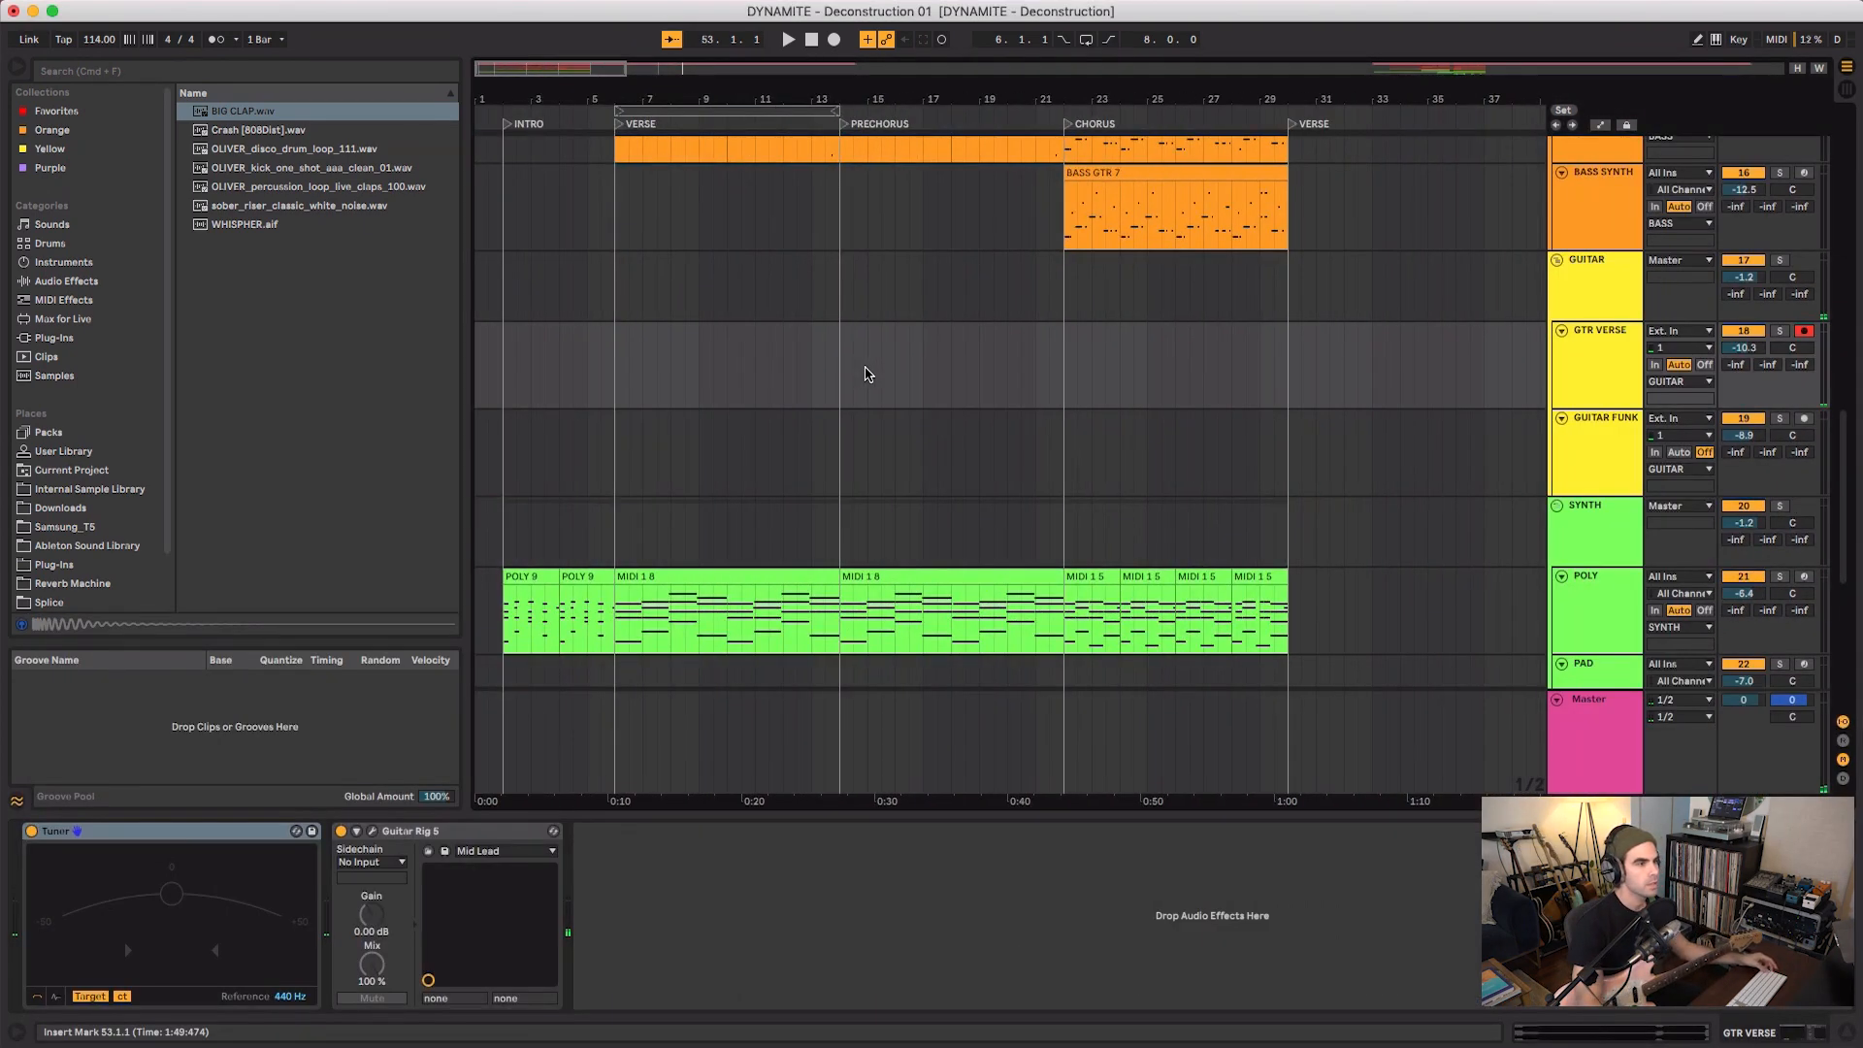
scroll(866, 373, "up", 10)
scroll(867, 373, "down", 15)
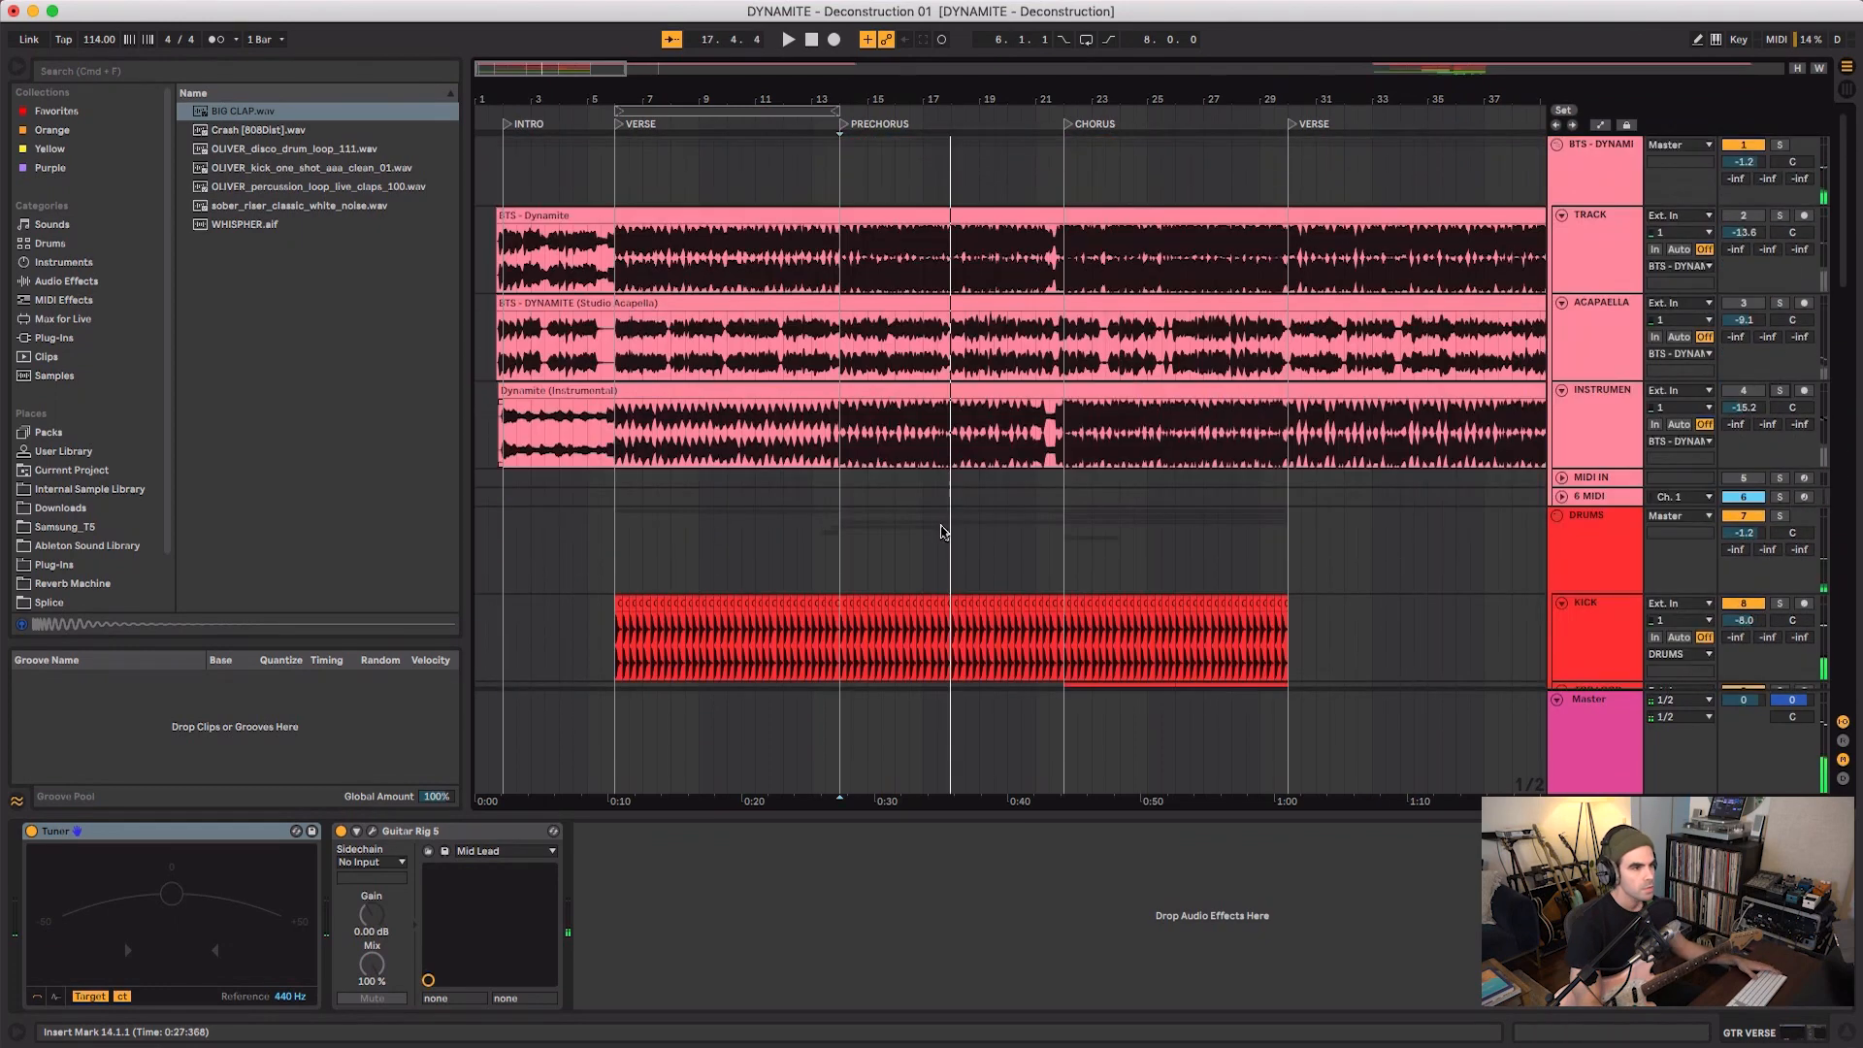
scroll(946, 527, "down", 3)
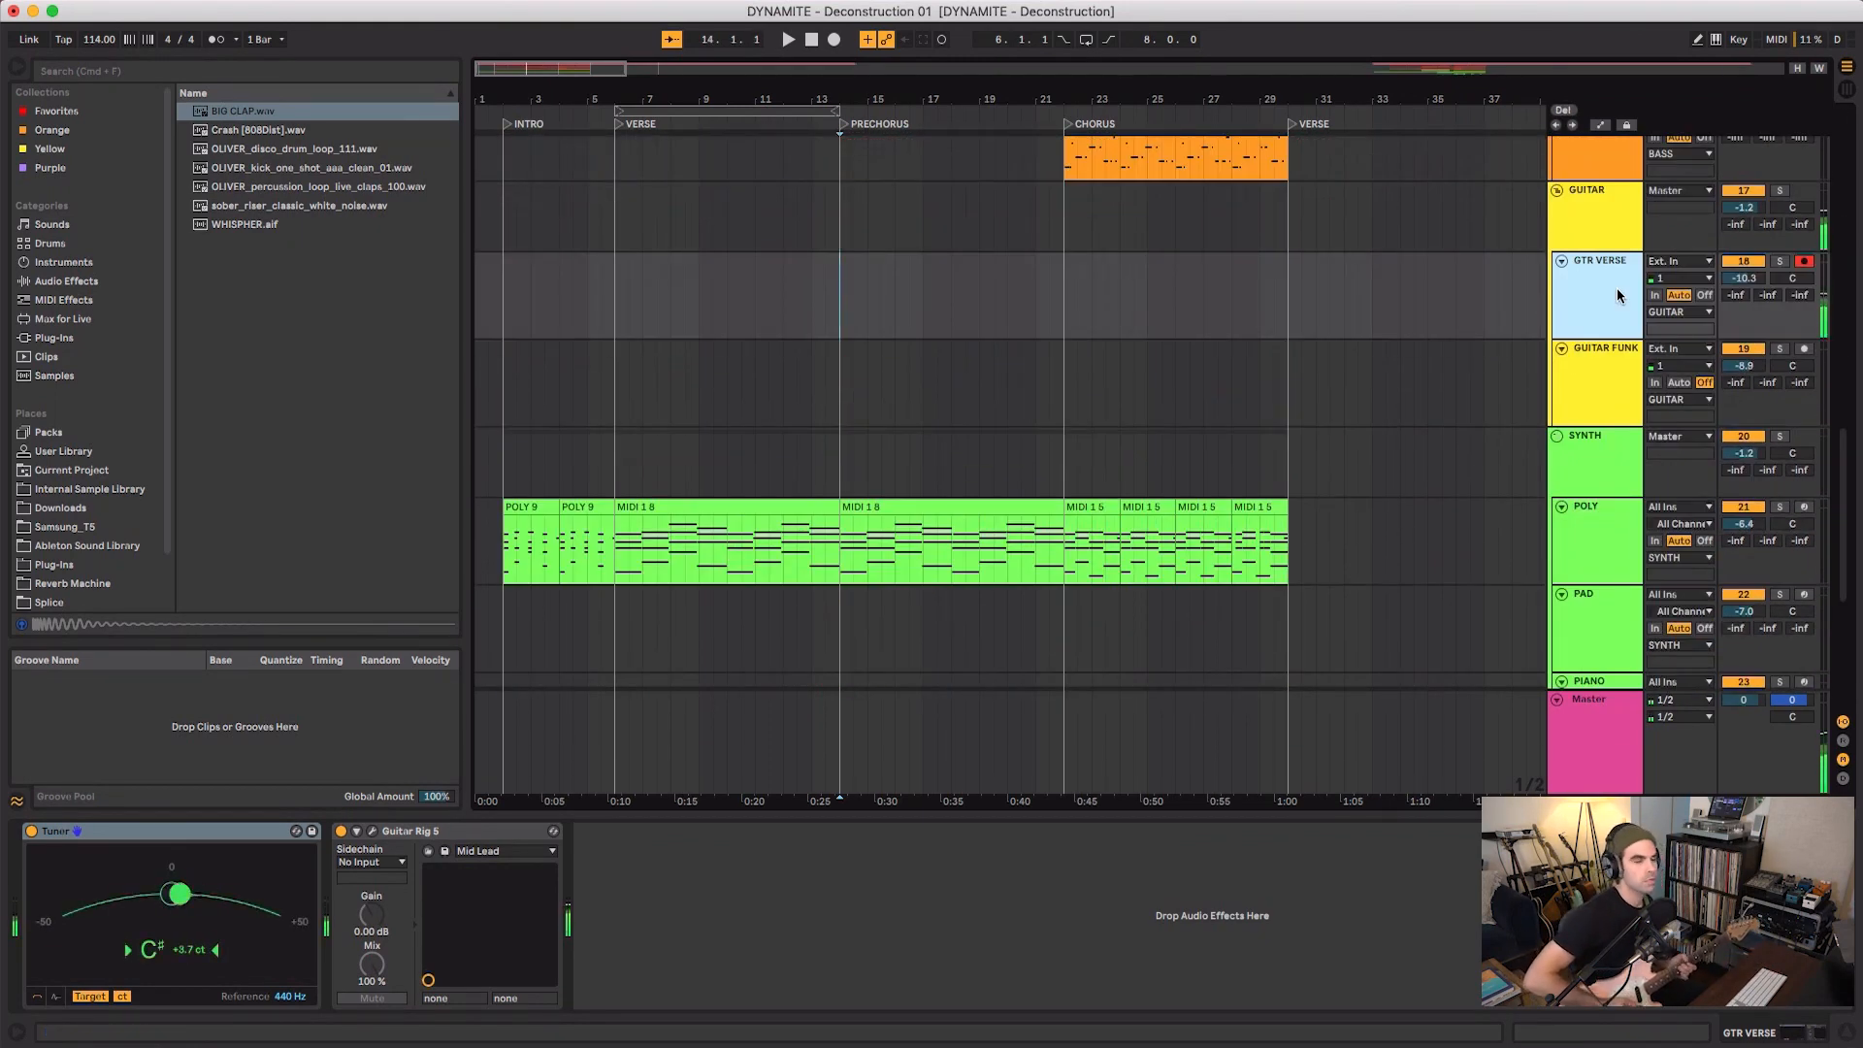
- Check the Guitar Rig 5 chain on the GTR VERSE track and record a guitar riff across the prechorus
left_click(373, 832)
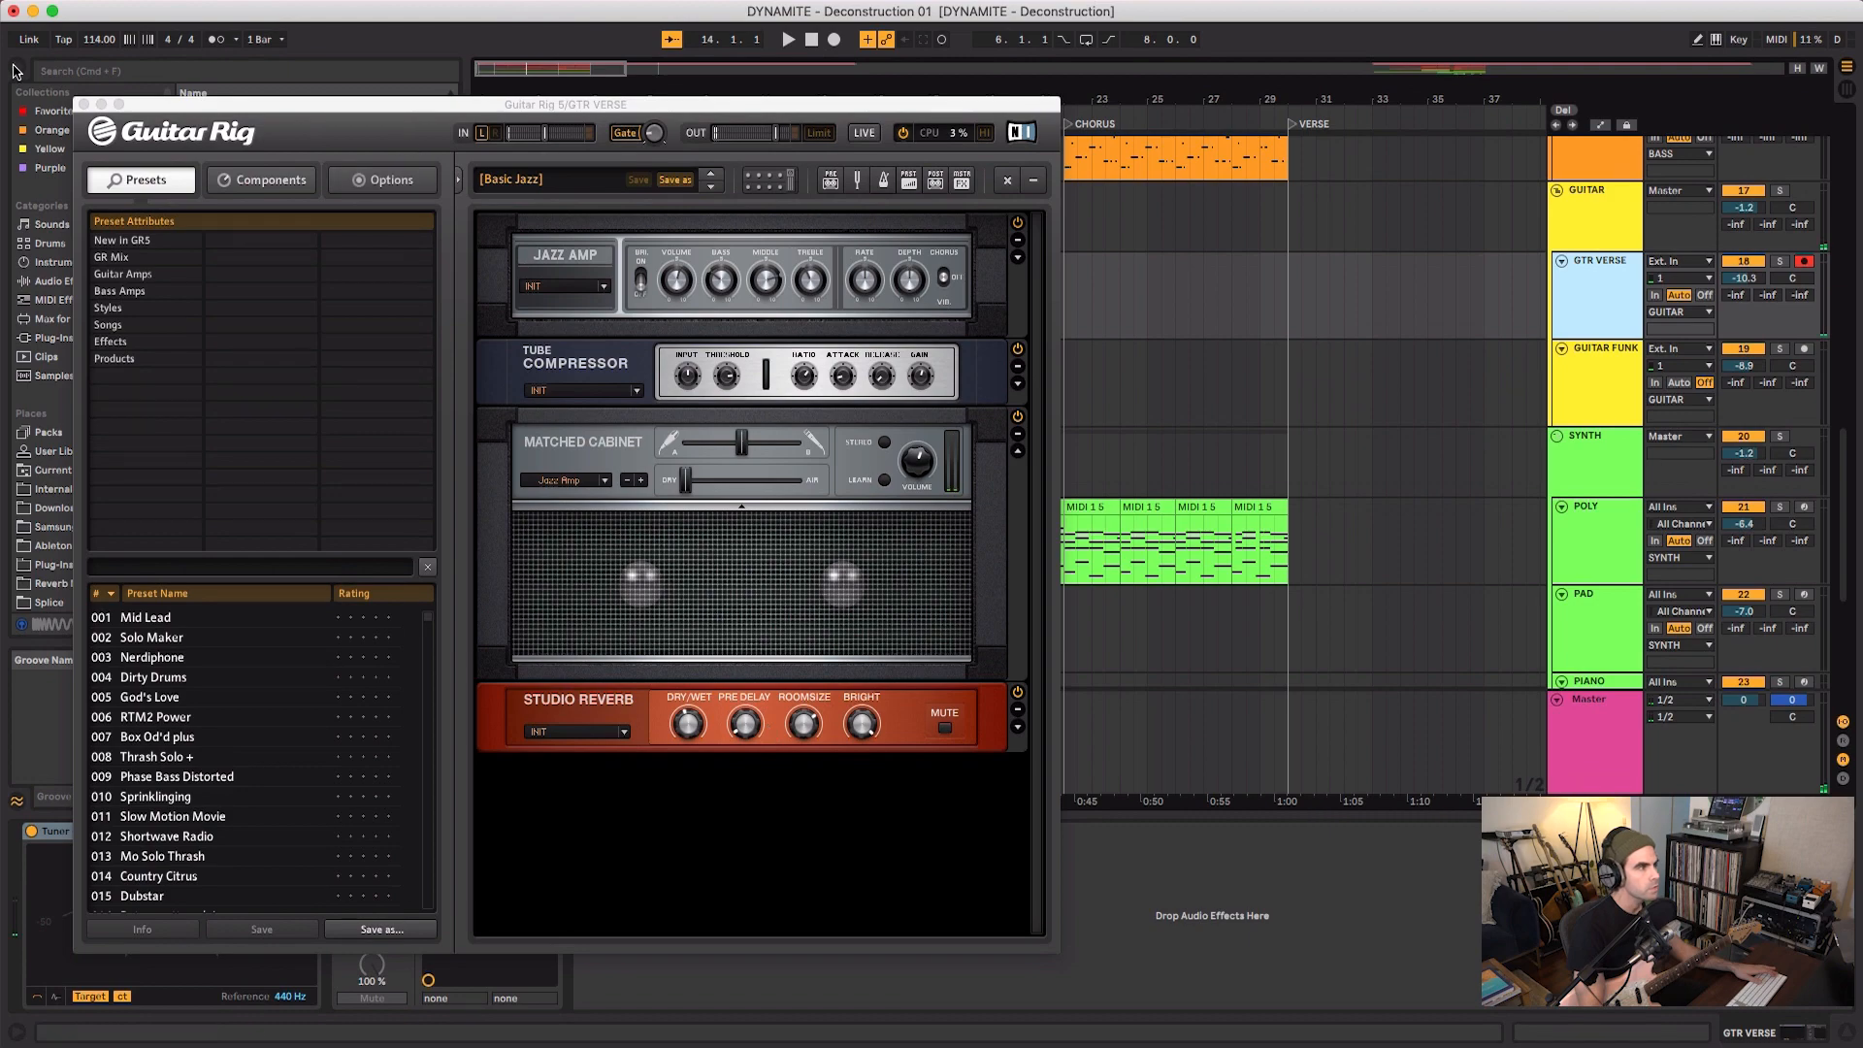
left_click(84, 104)
left_click(833, 39)
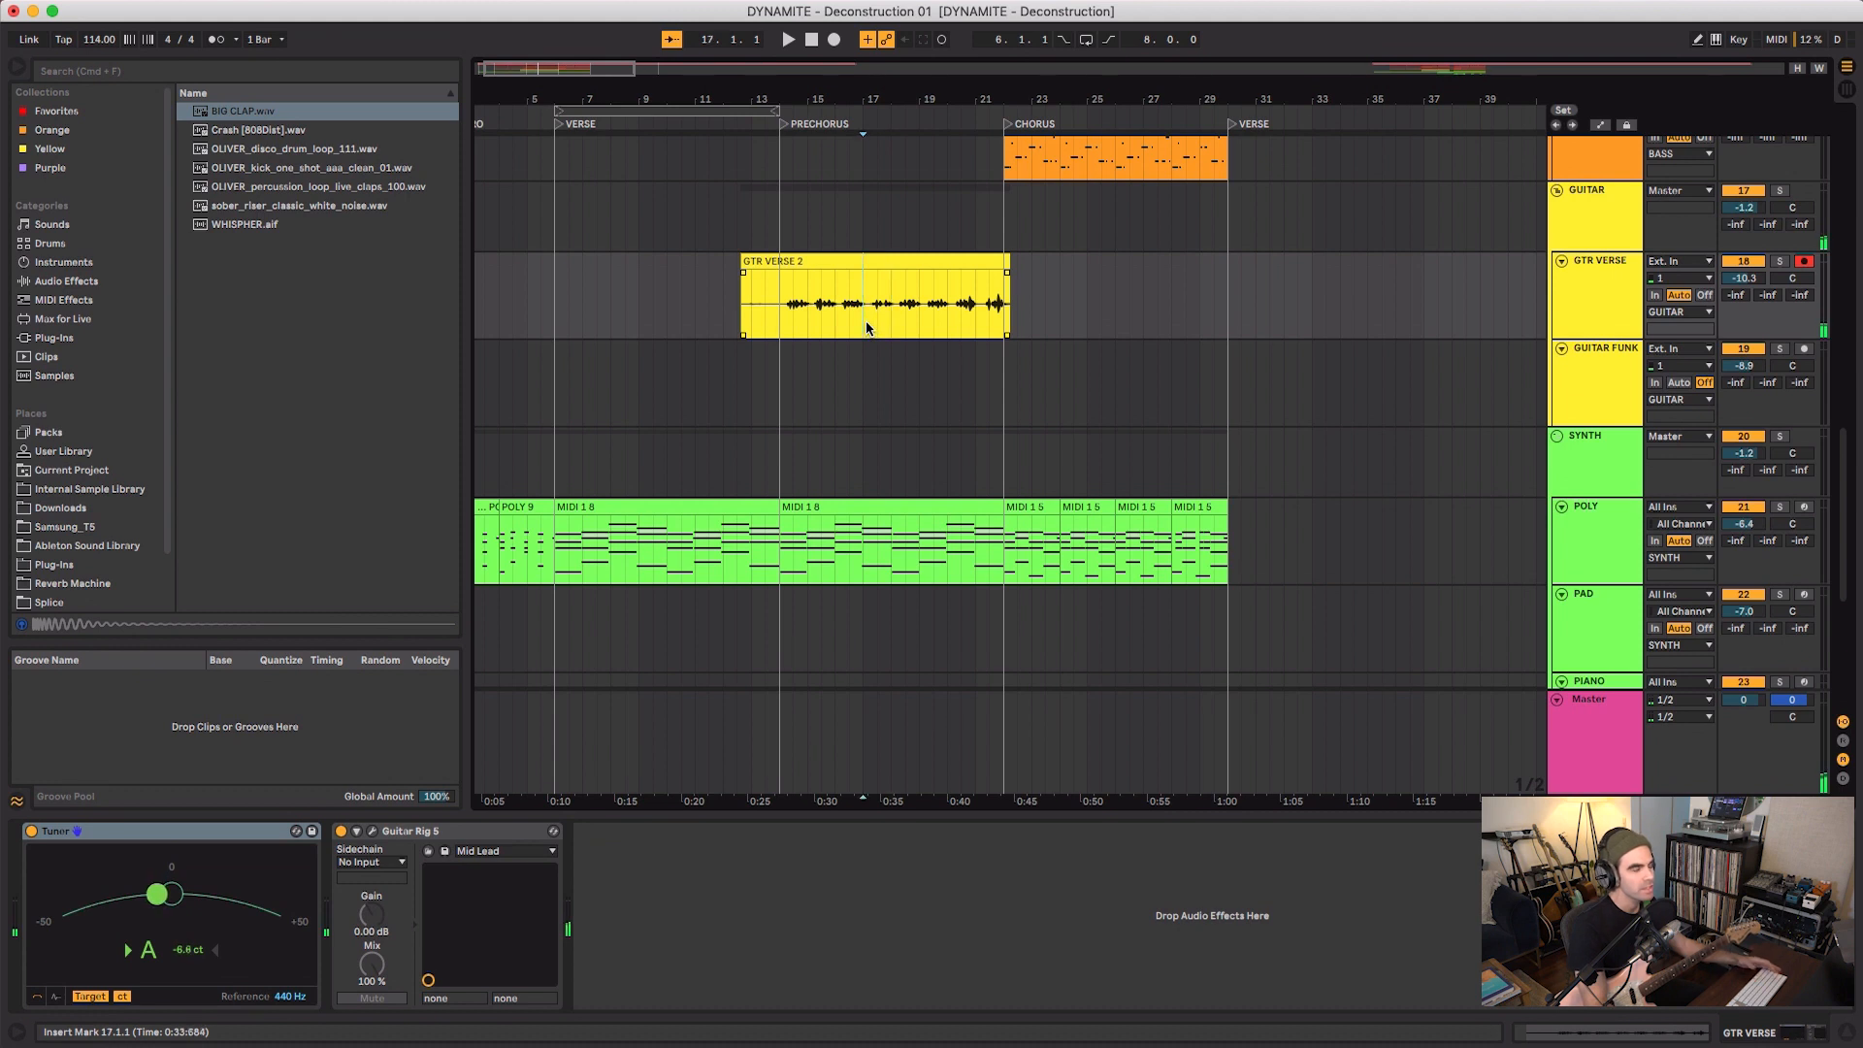
- Play back the recorded prechorus guitar take from 17.1.1 and 16.1.1 to find a usable bar
key("space")
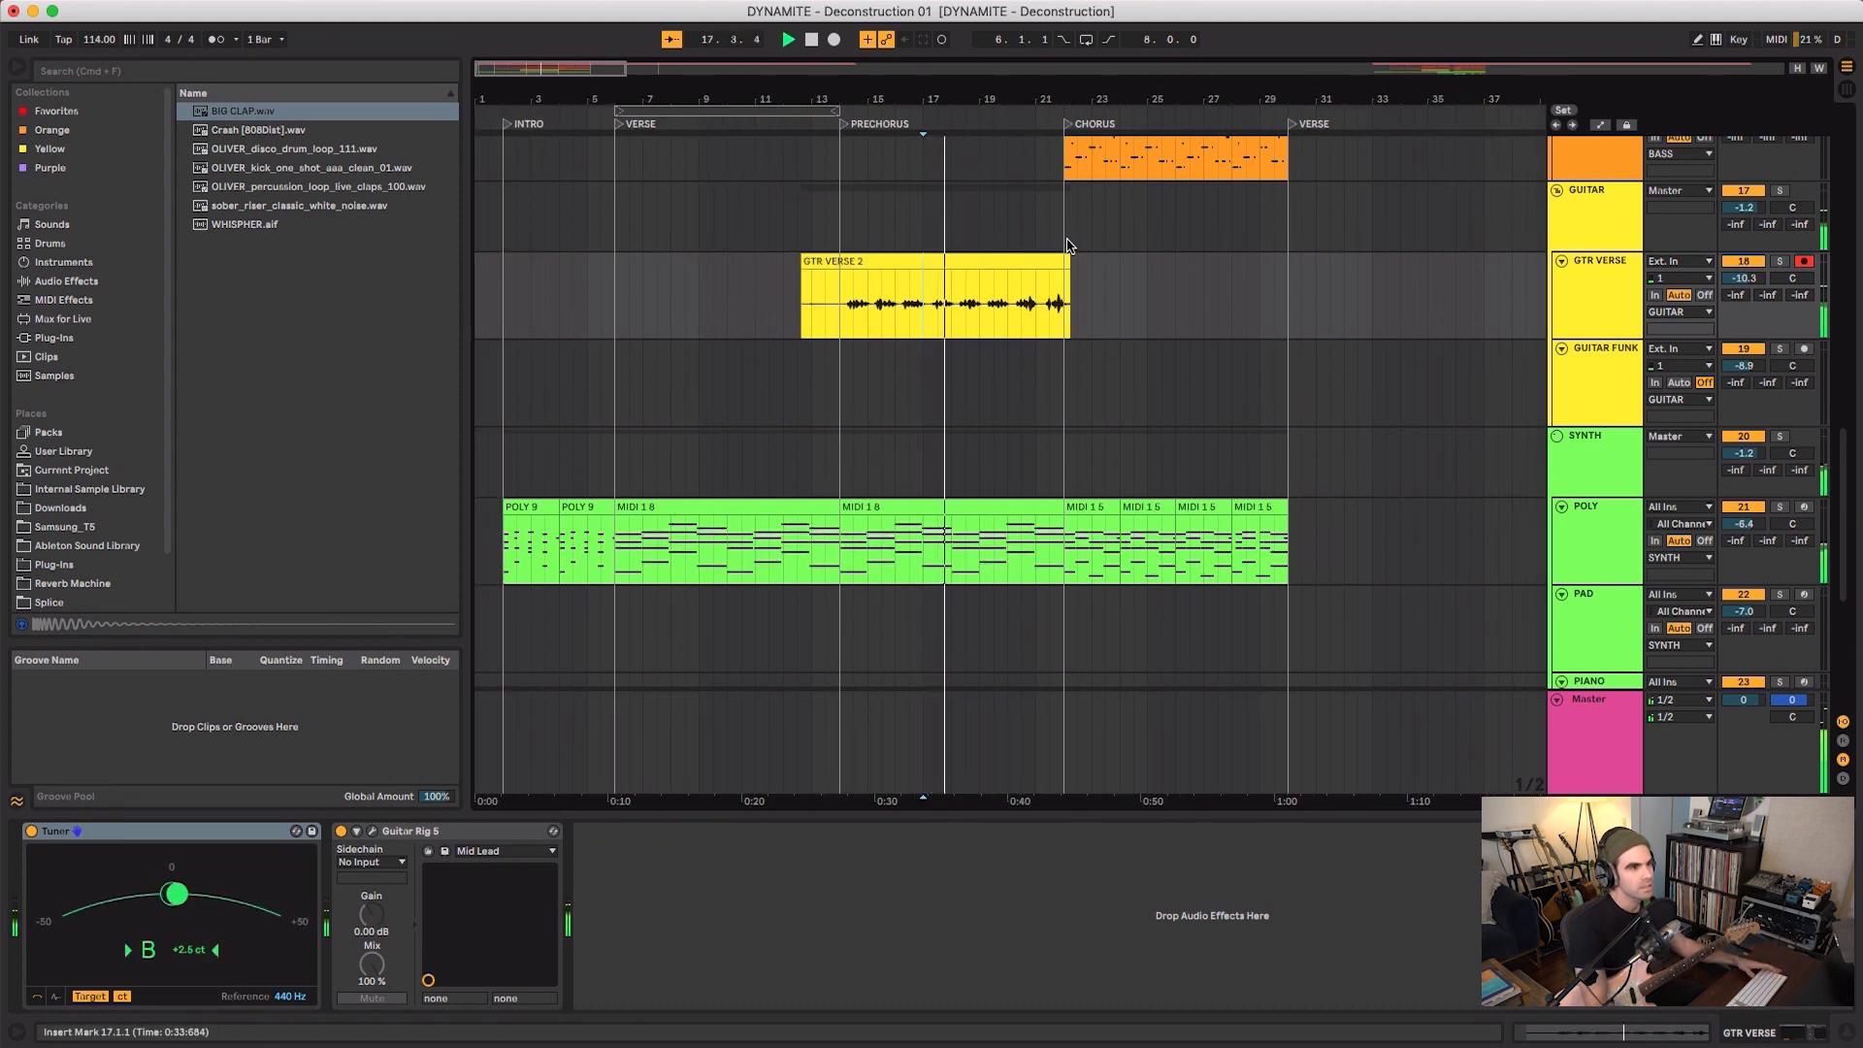
left_click_drag(959, 90, 958, 165)
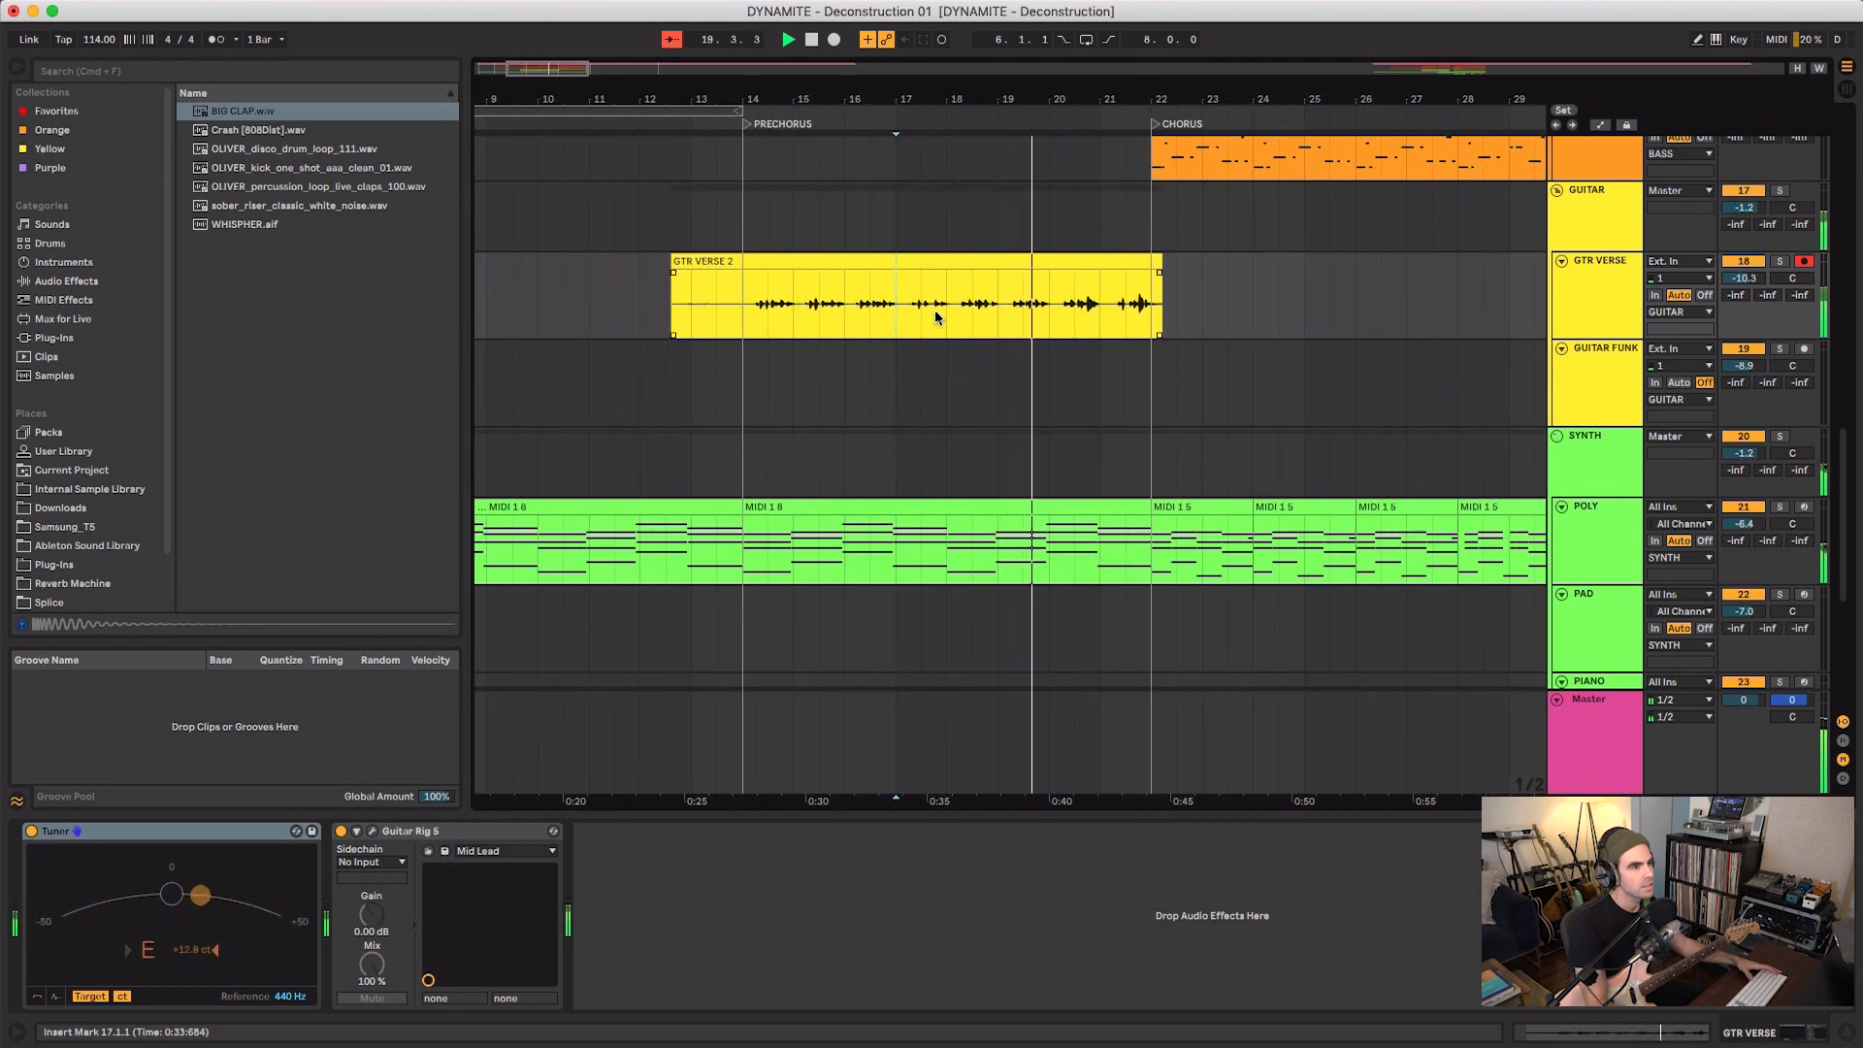
key("space")
key("space")
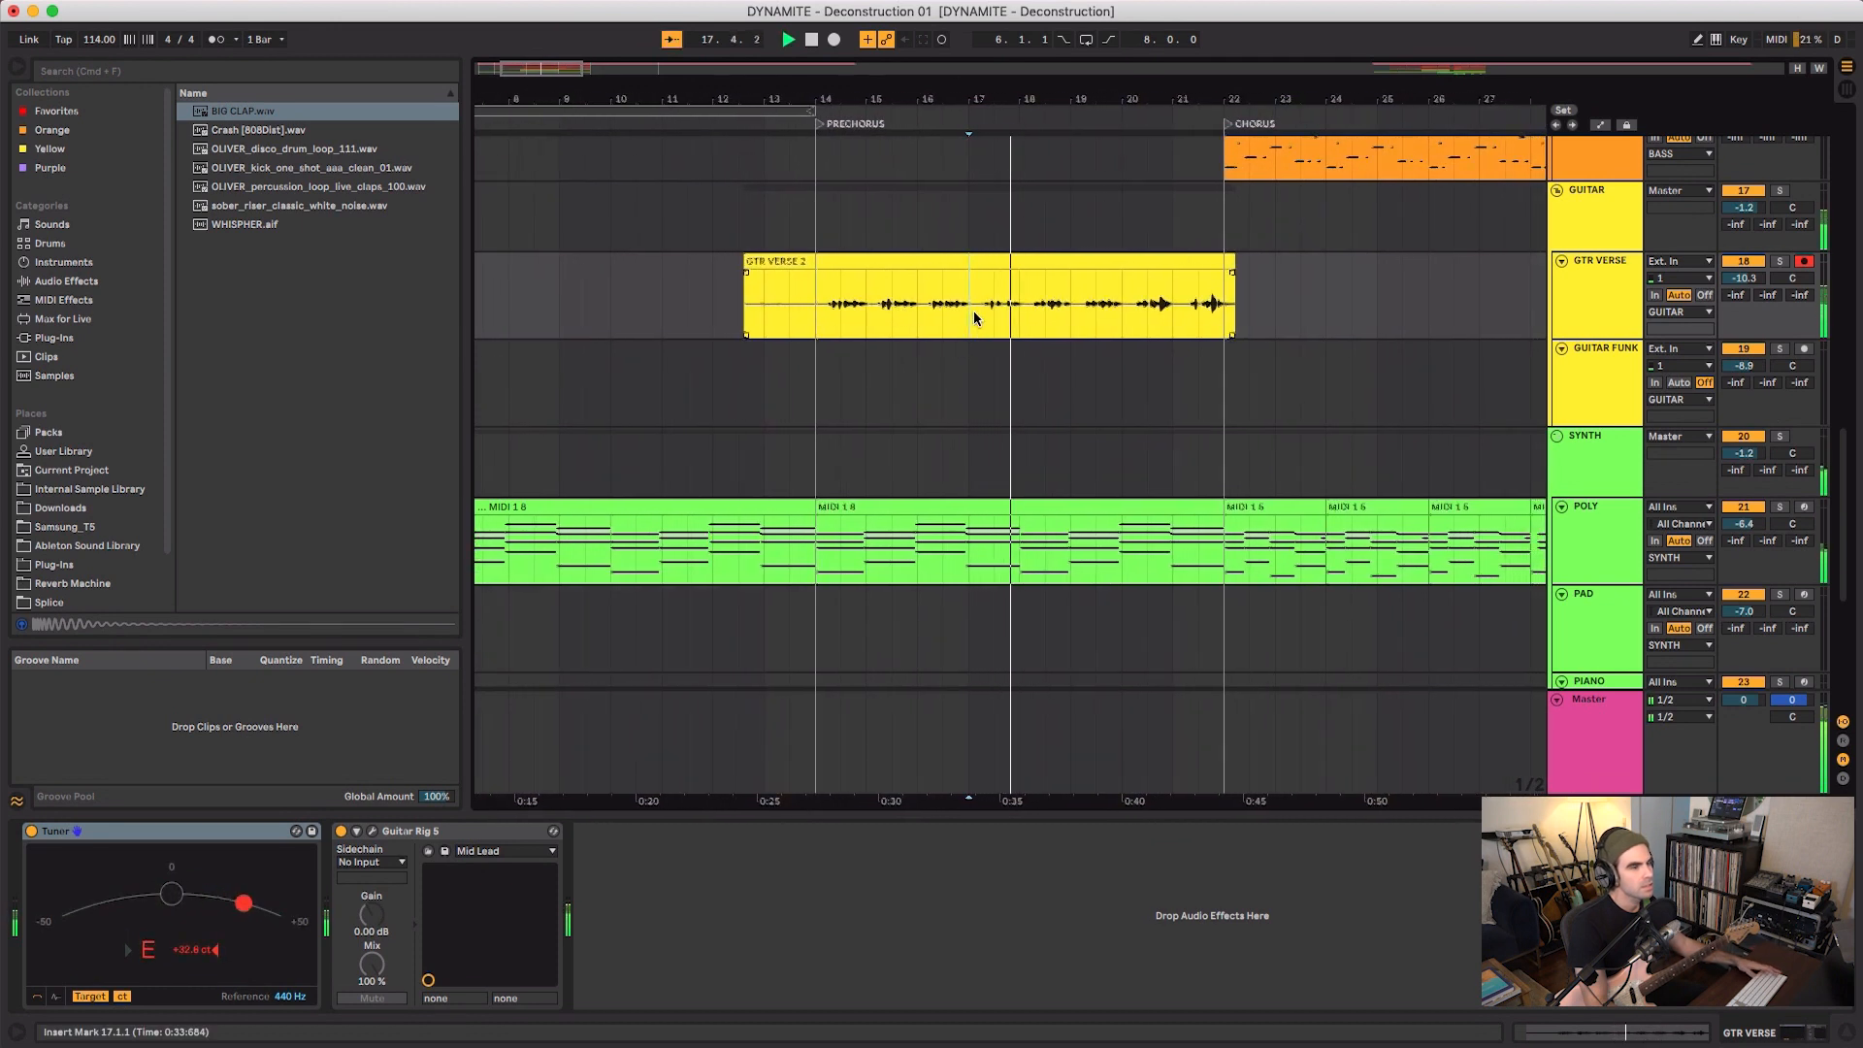
left_click(911, 304)
key("space")
key("space")
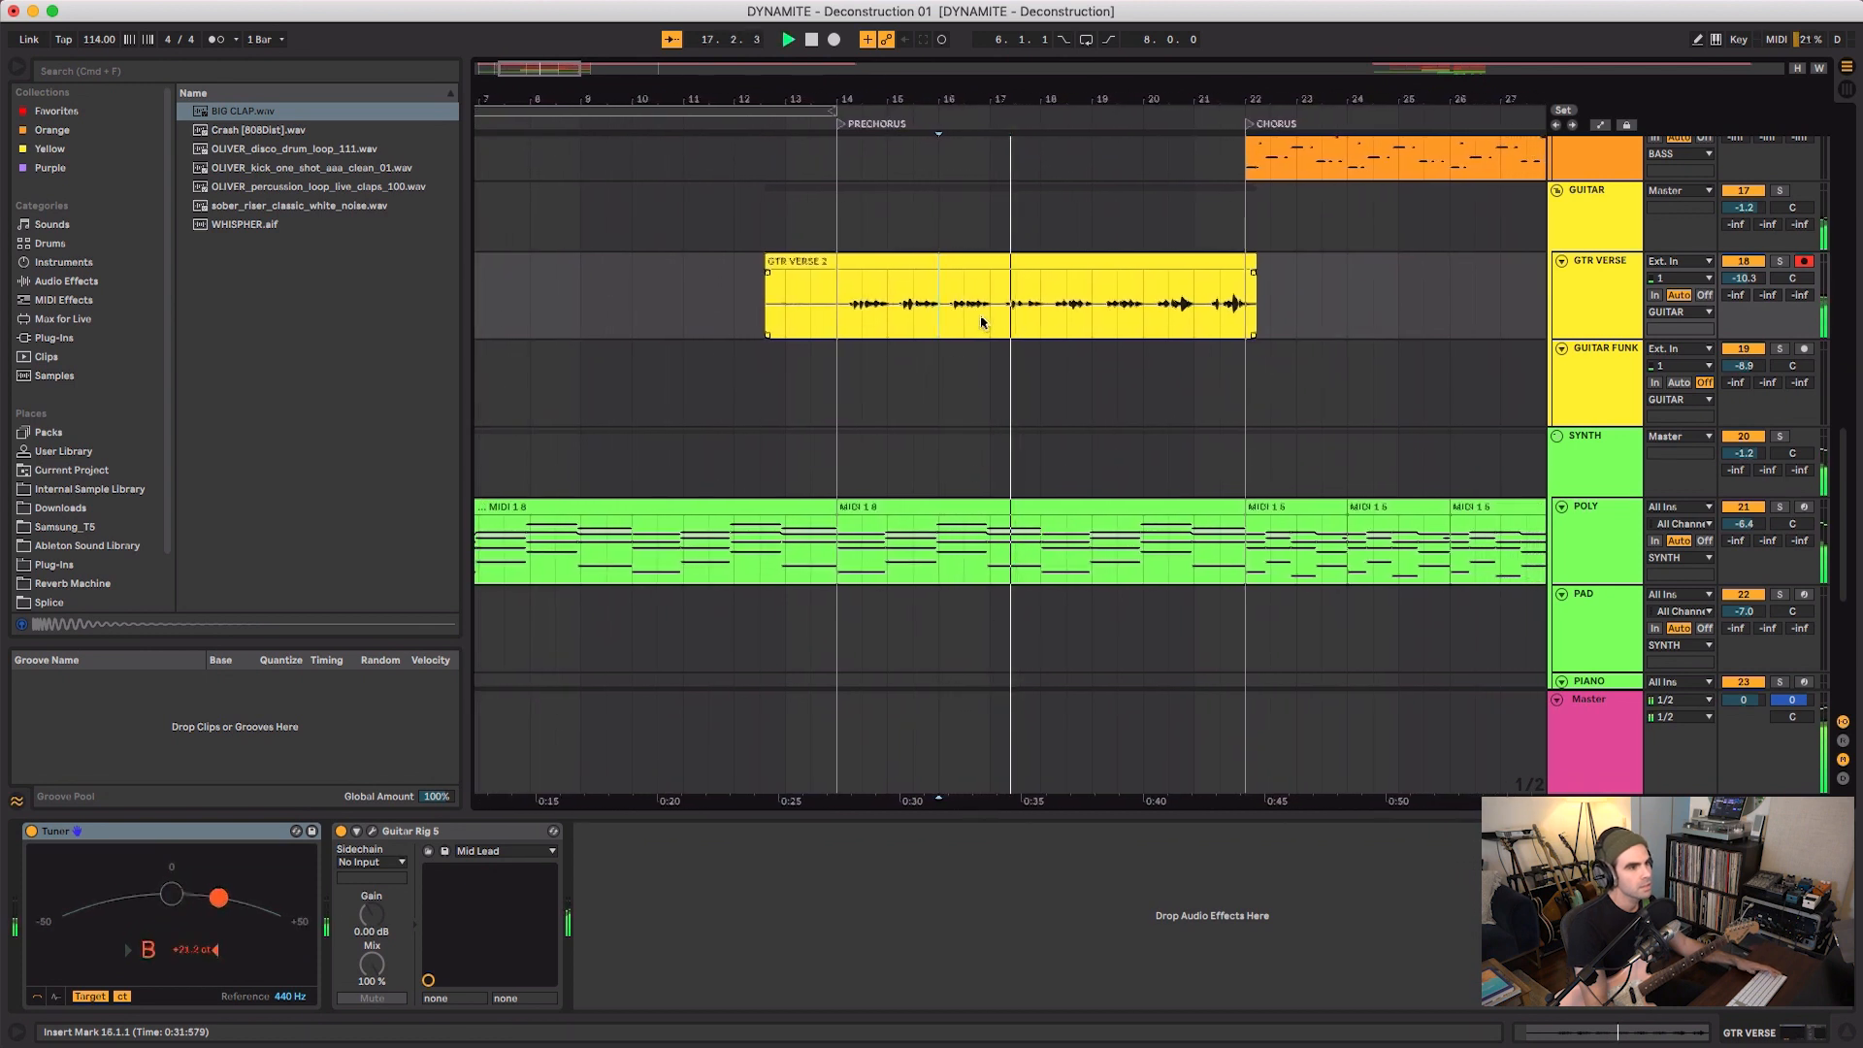
key("space")
- Keep only the bar from 16.1.1 to 17.1.1 of the guitar take and duplicate it across the prechorus from 14.1.1 to 22.1.1
left_click_drag(910, 317, 959, 320)
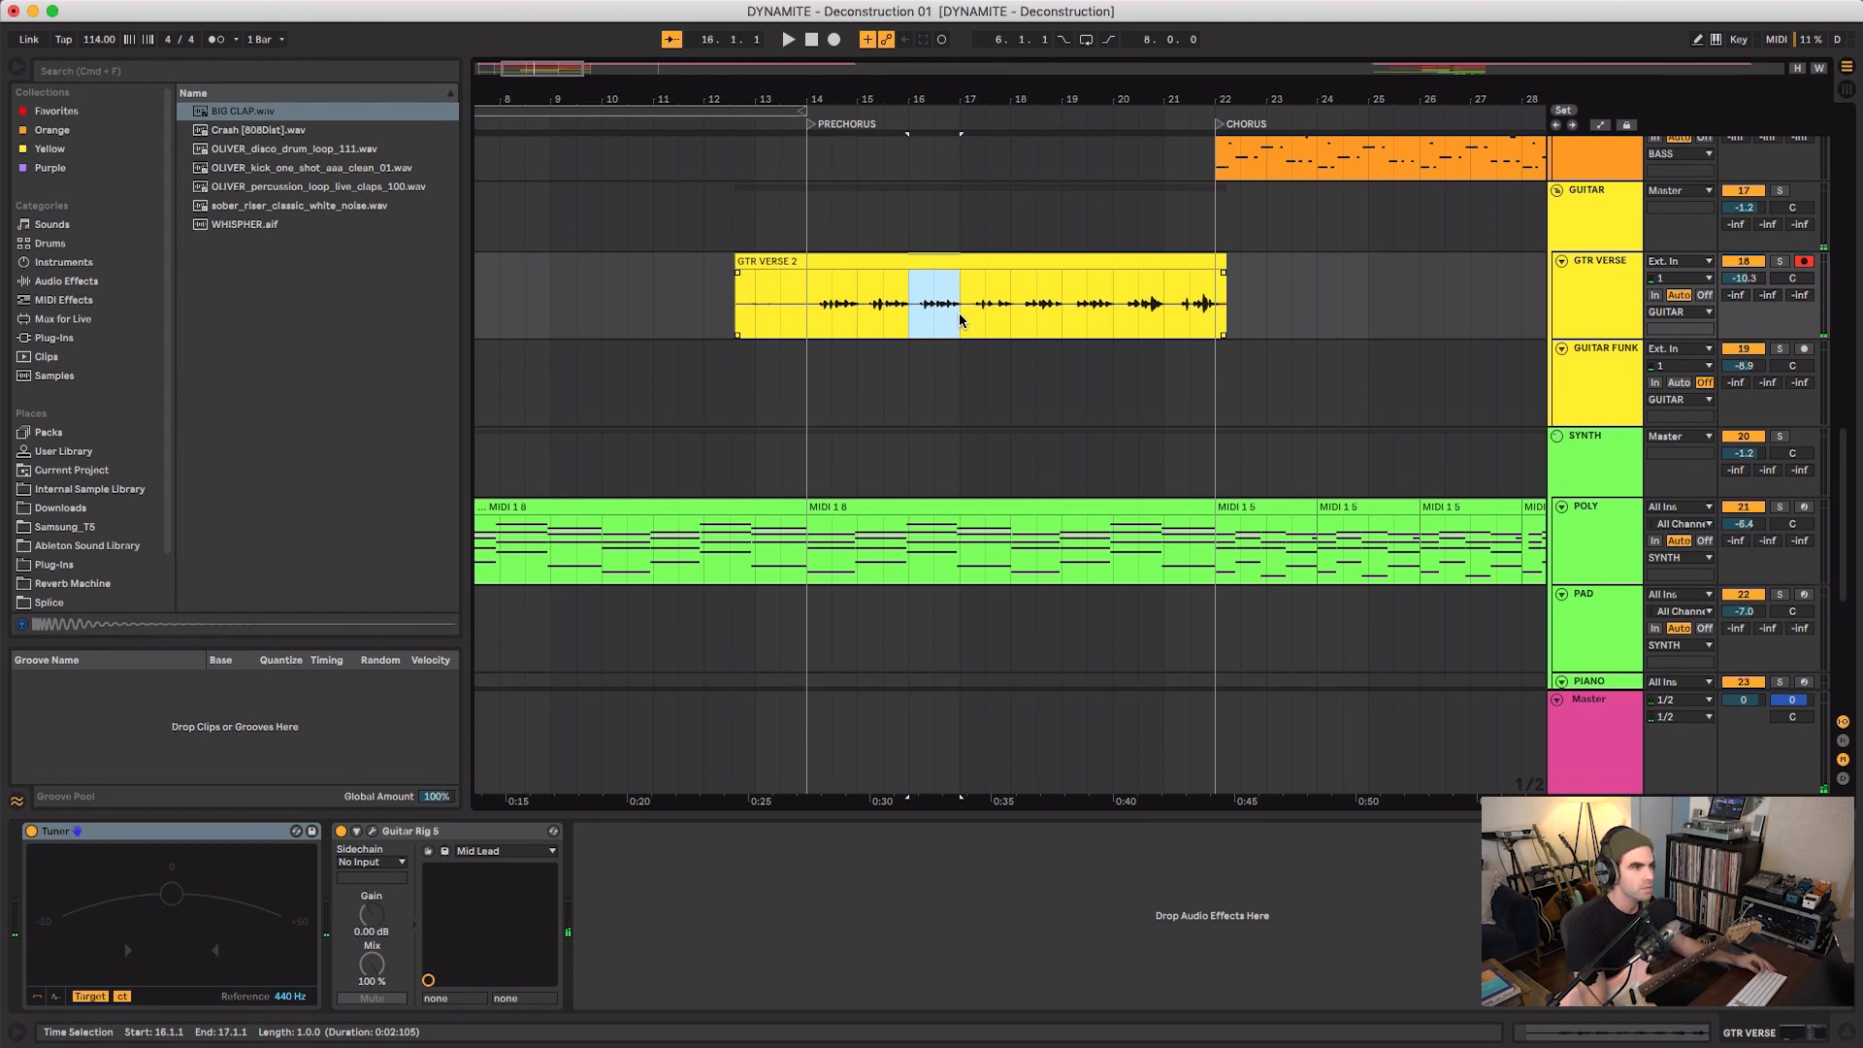
left_click(842, 271)
left_click(814, 311)
key("super+v")
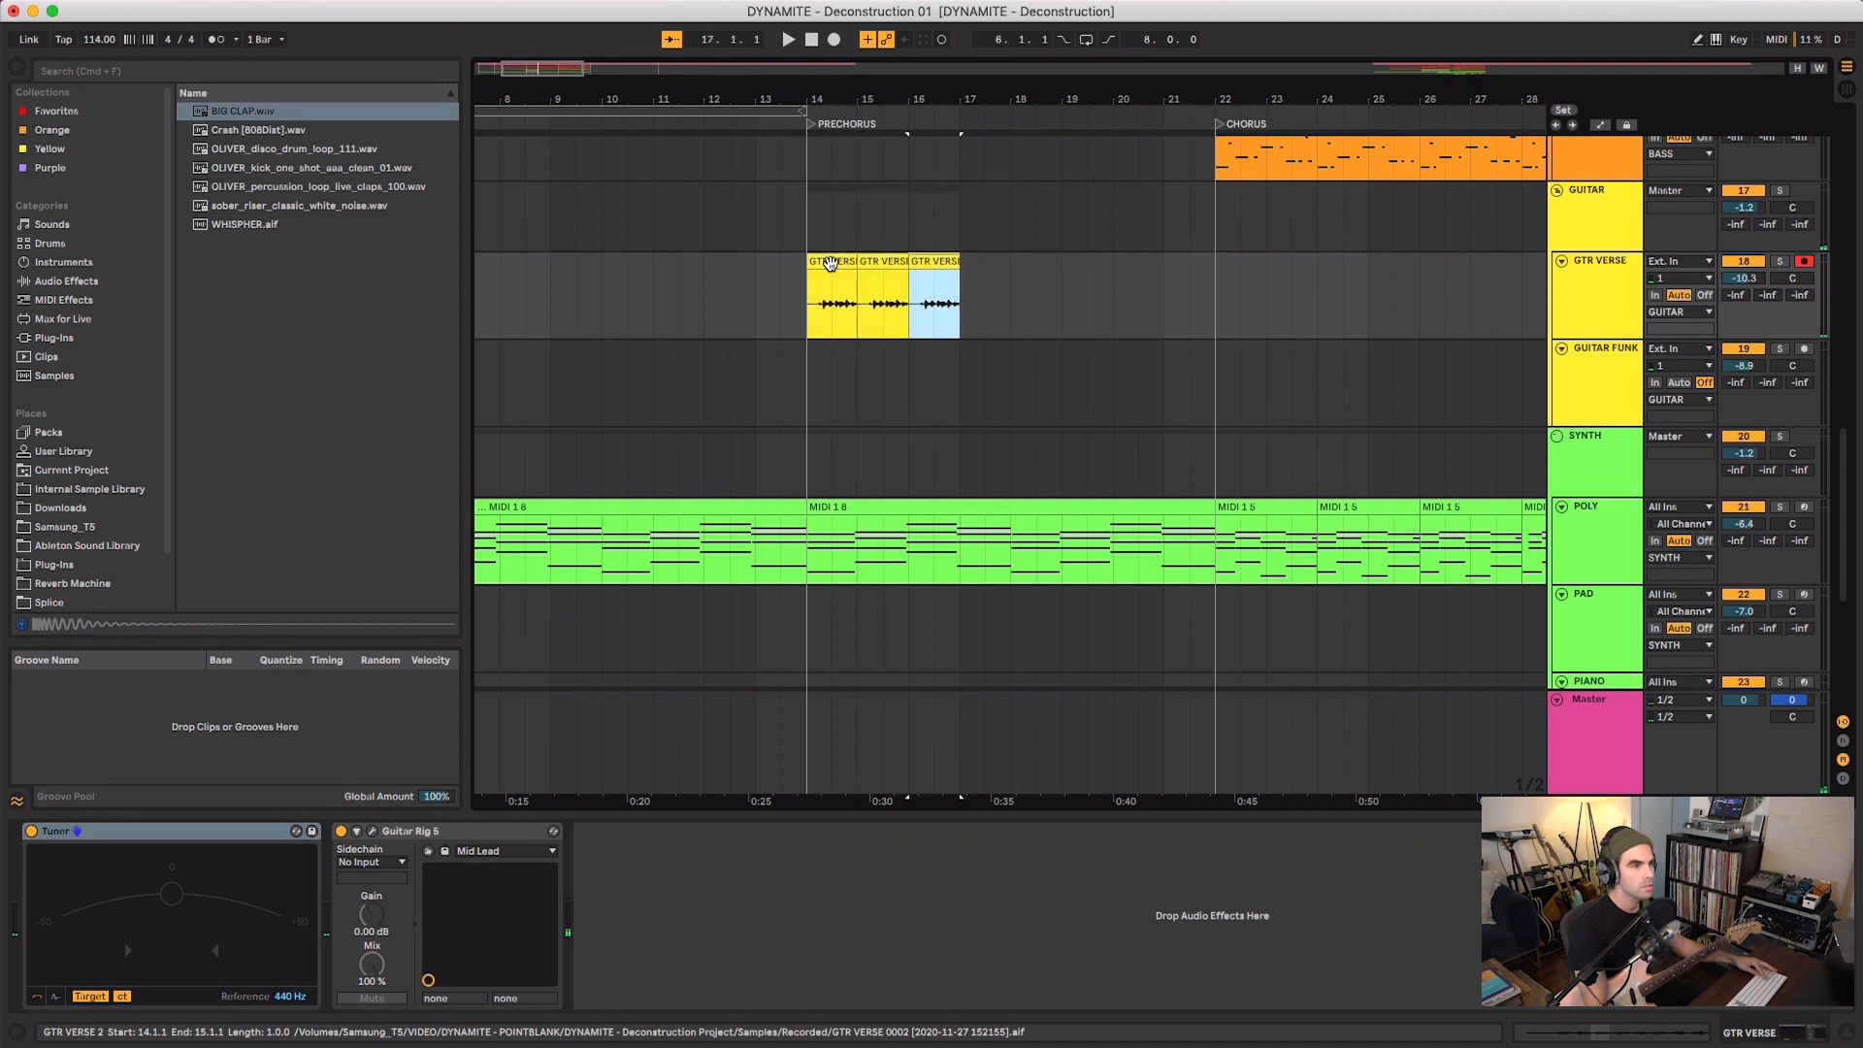
key("super+d")
key("super+d")
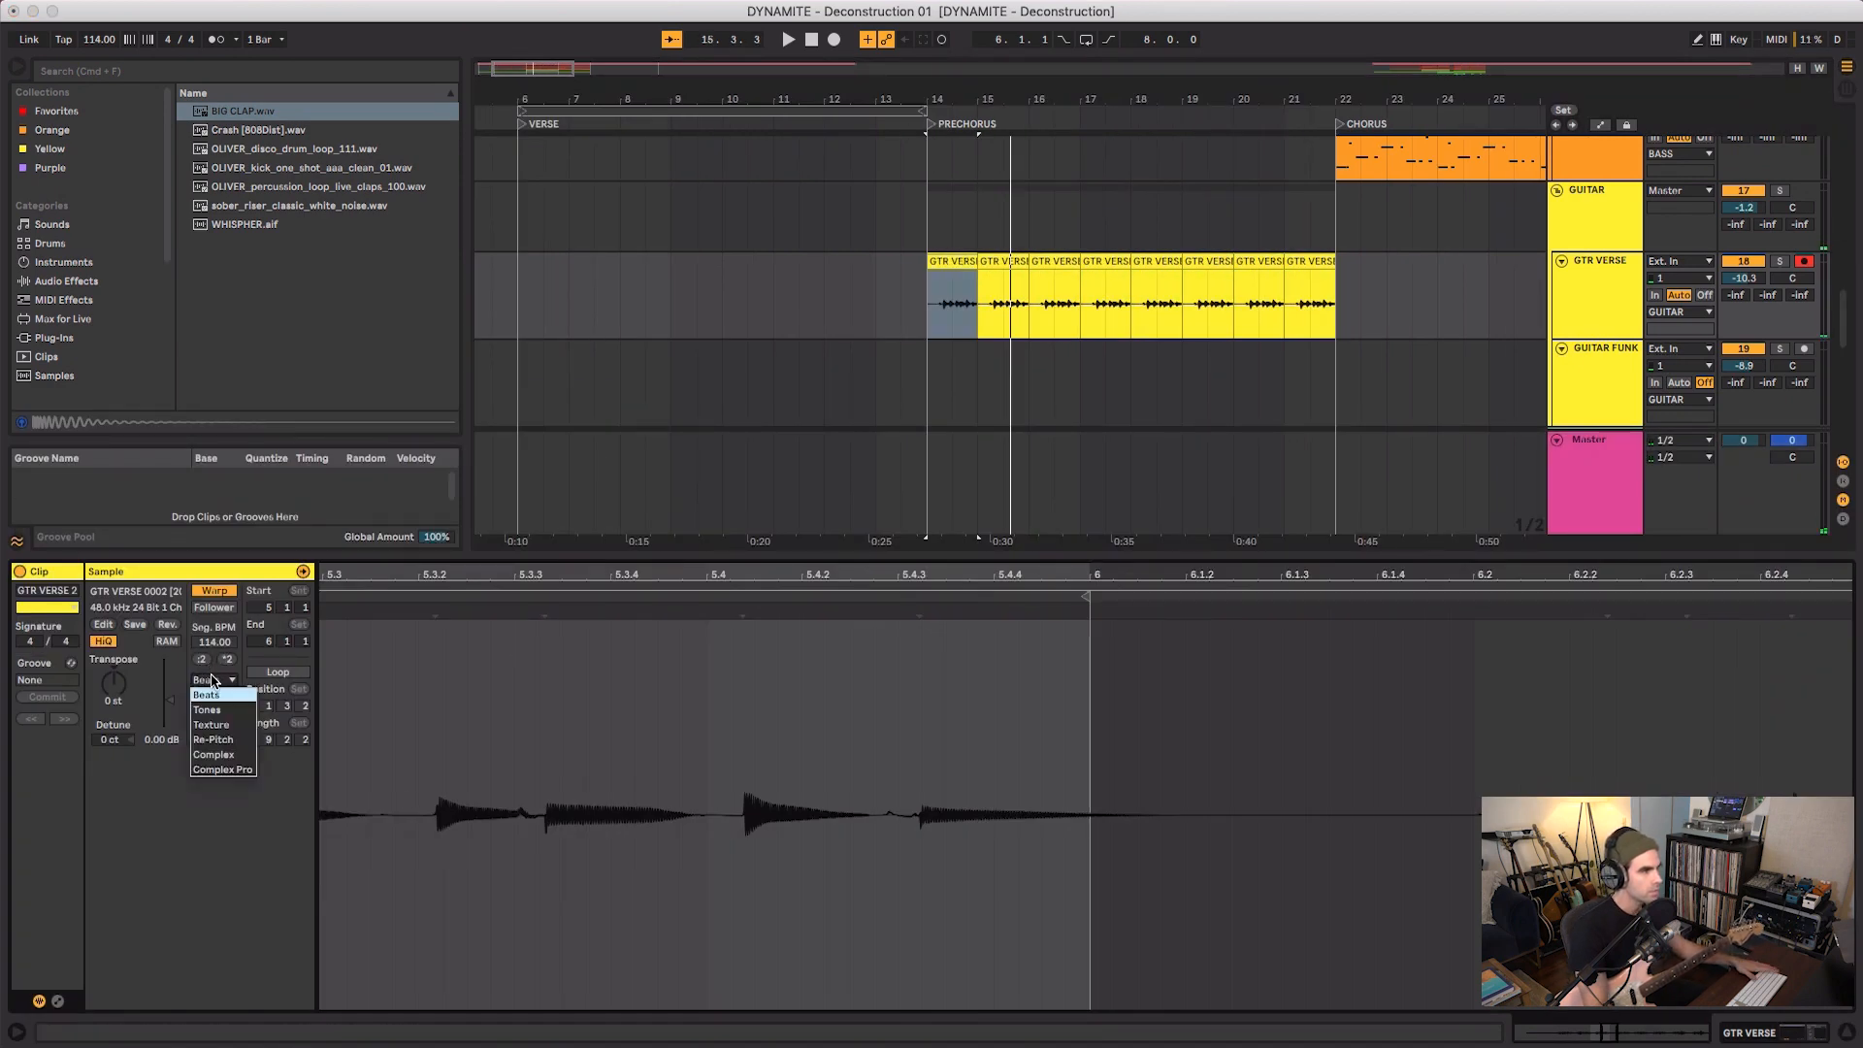
- Set the first GTR VERSE clip's warp mode to Complex, align its notes with warp markers, and play it back
left_click(208, 756)
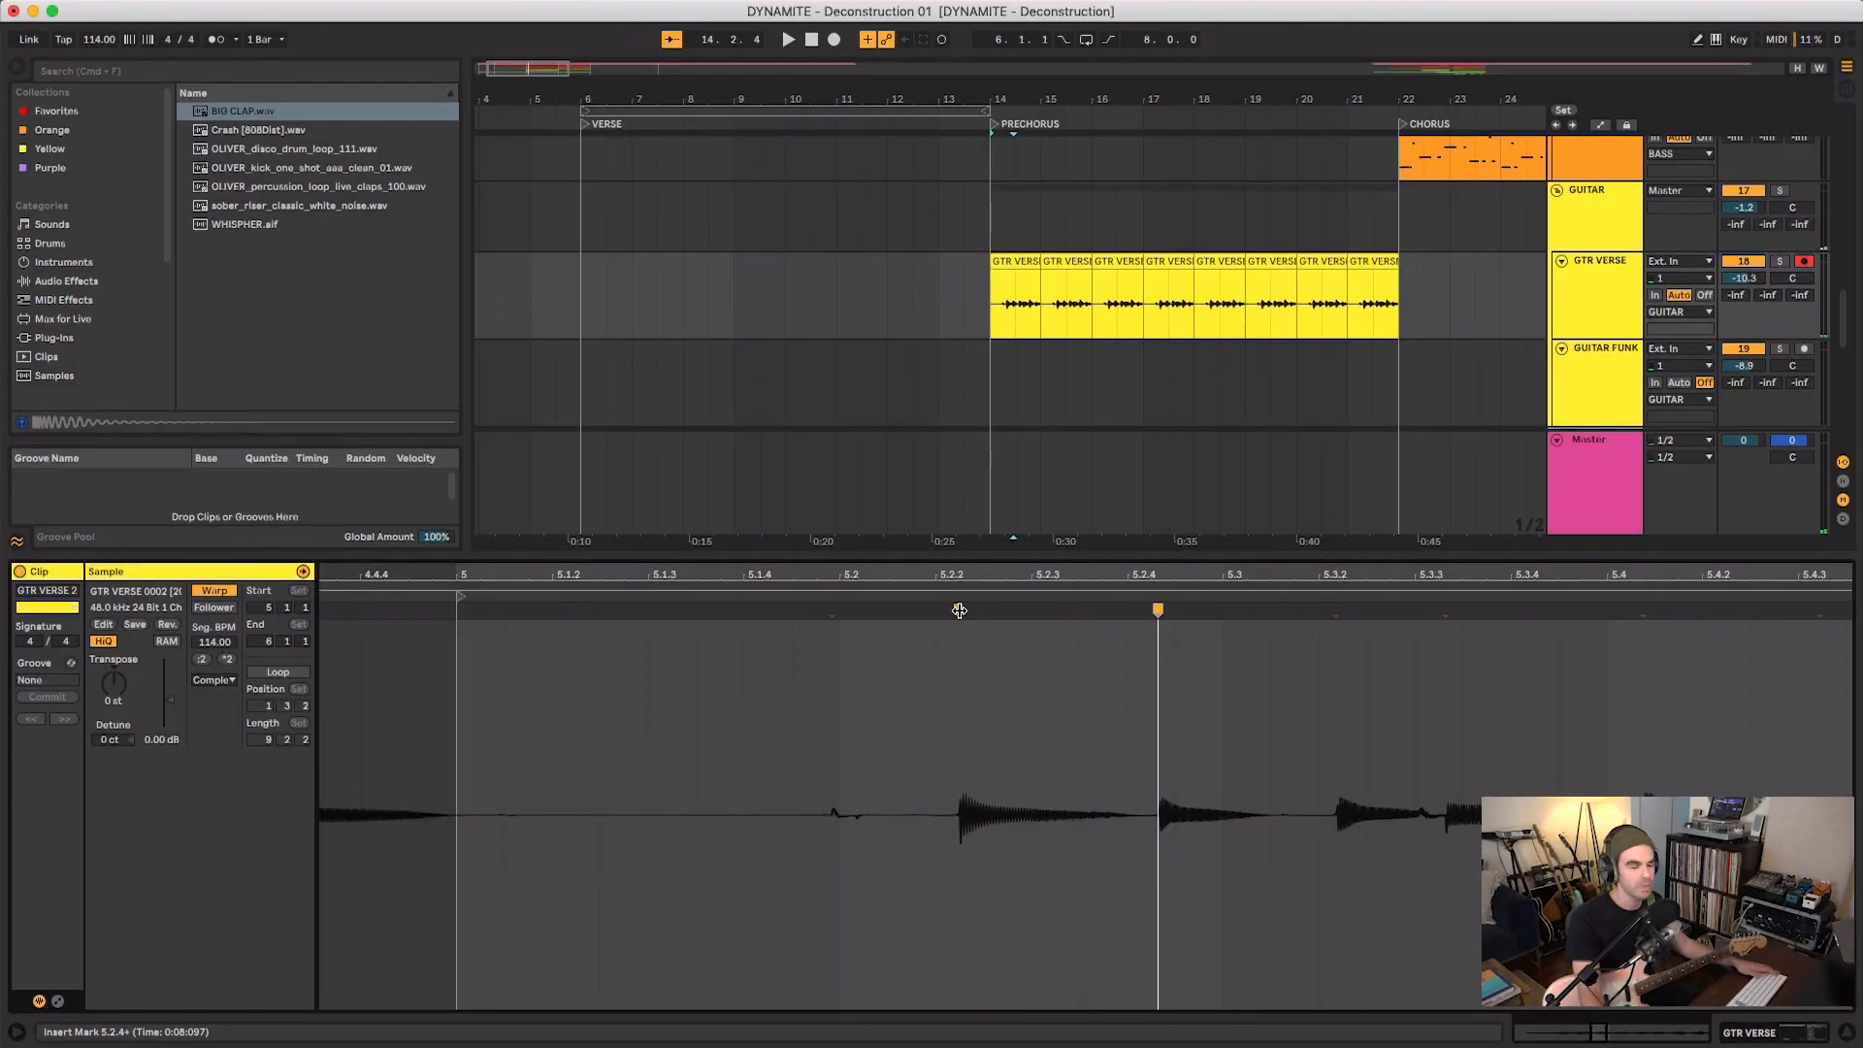
key("space")
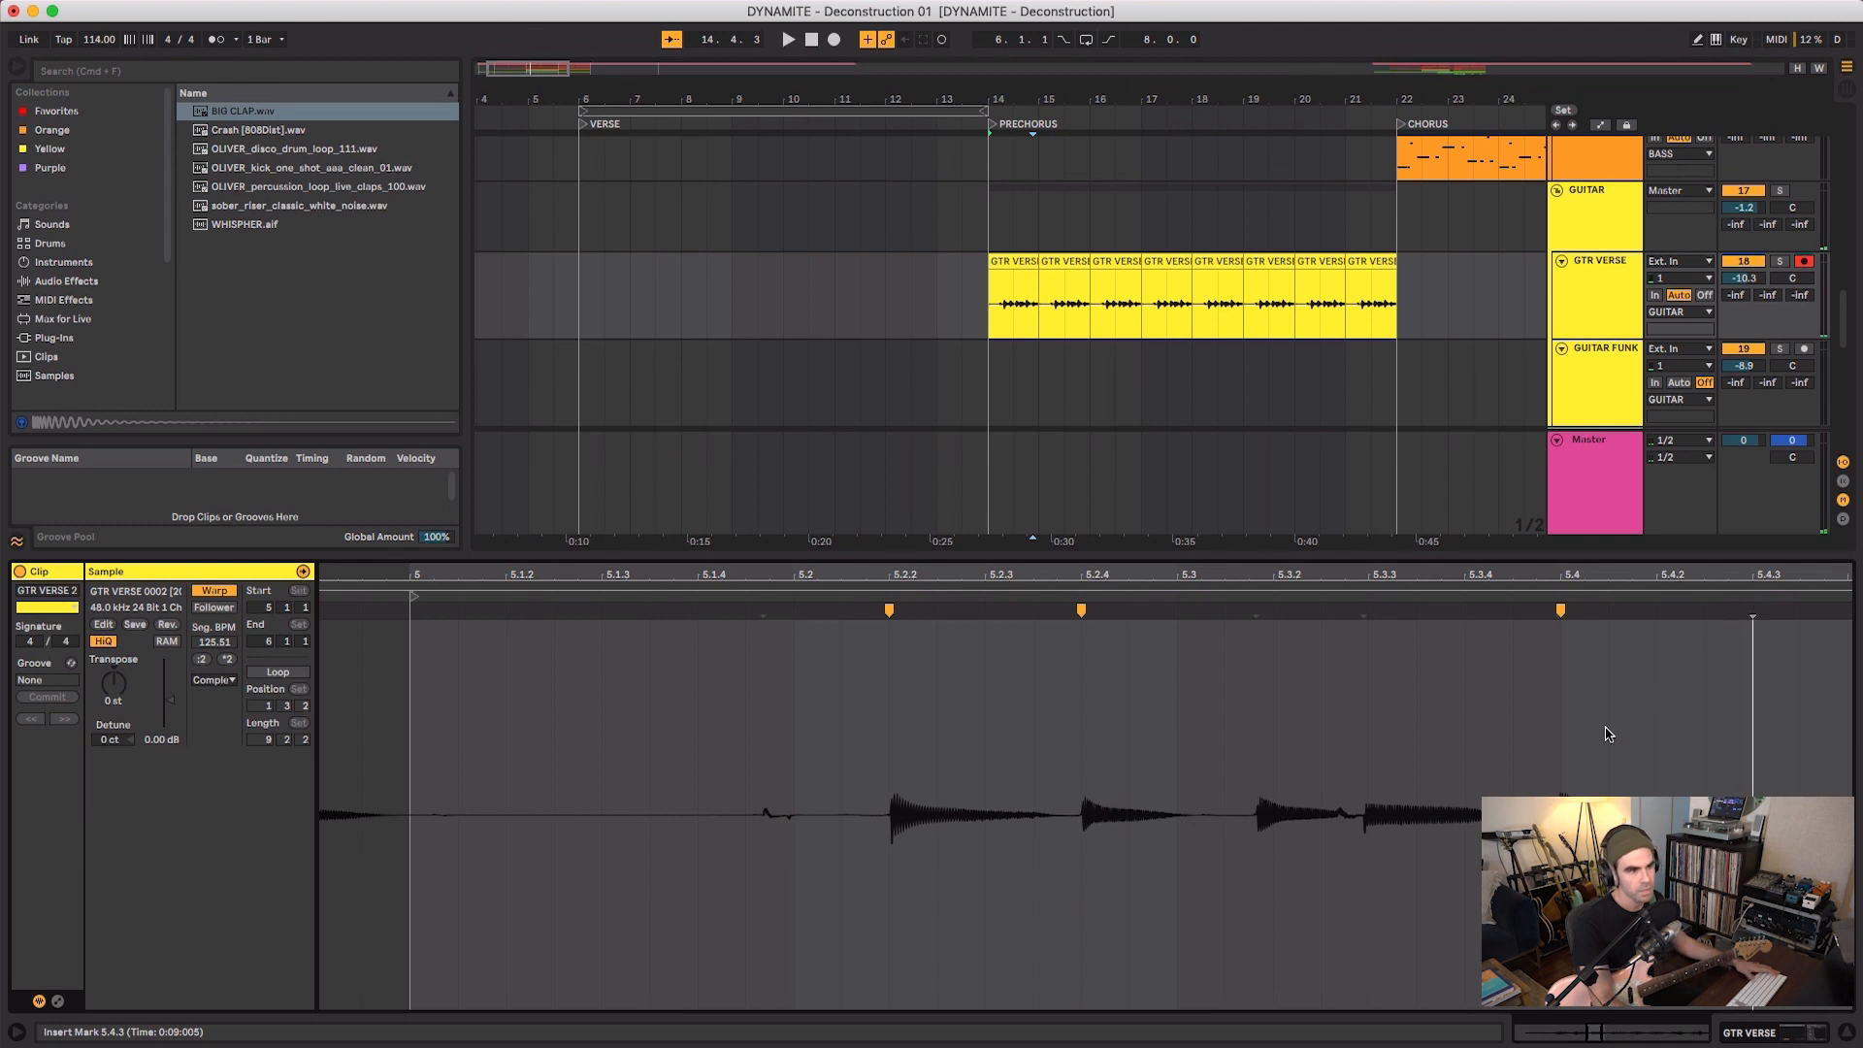
key("space")
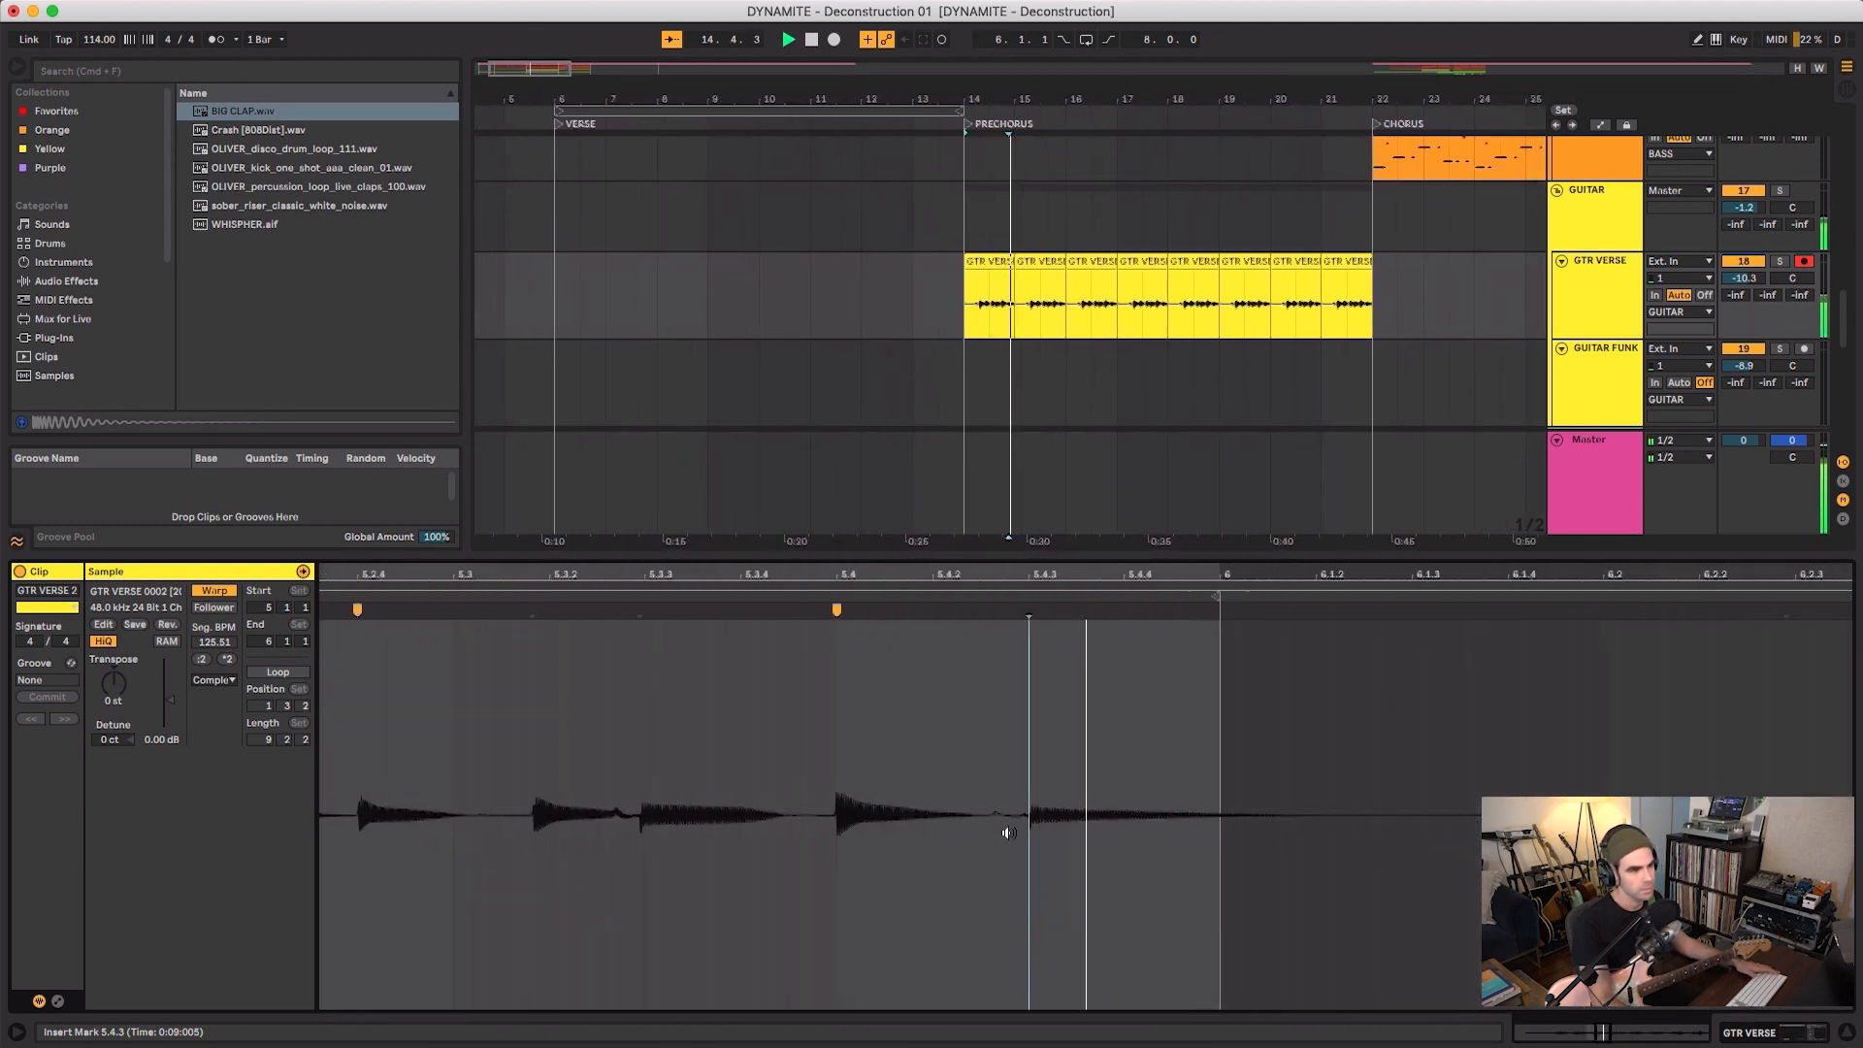
key("space")
- Delete the GTR VERSE copies from 15.1.1 to 22.1.1 and refill that range with duplicates of the warped bar at 14.1.1
left_click(1005, 261)
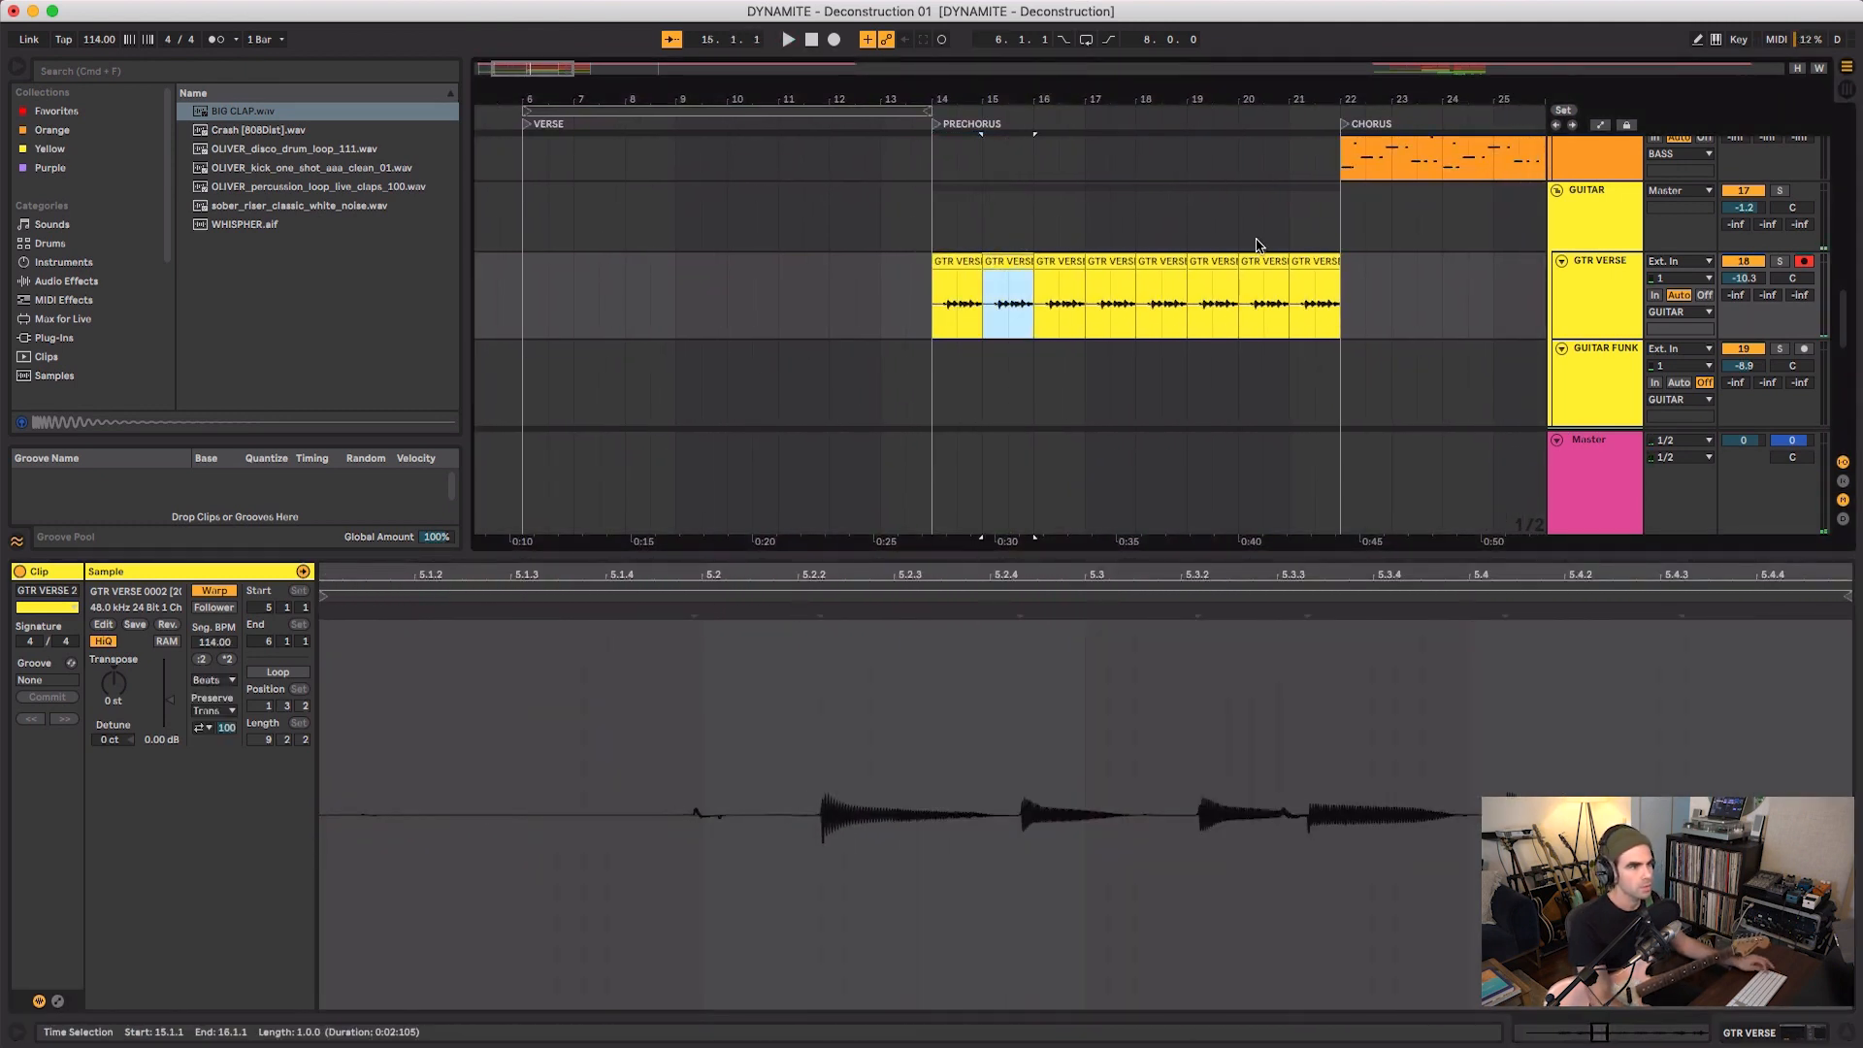
left_click(1320, 261, "shift")
key("Delete")
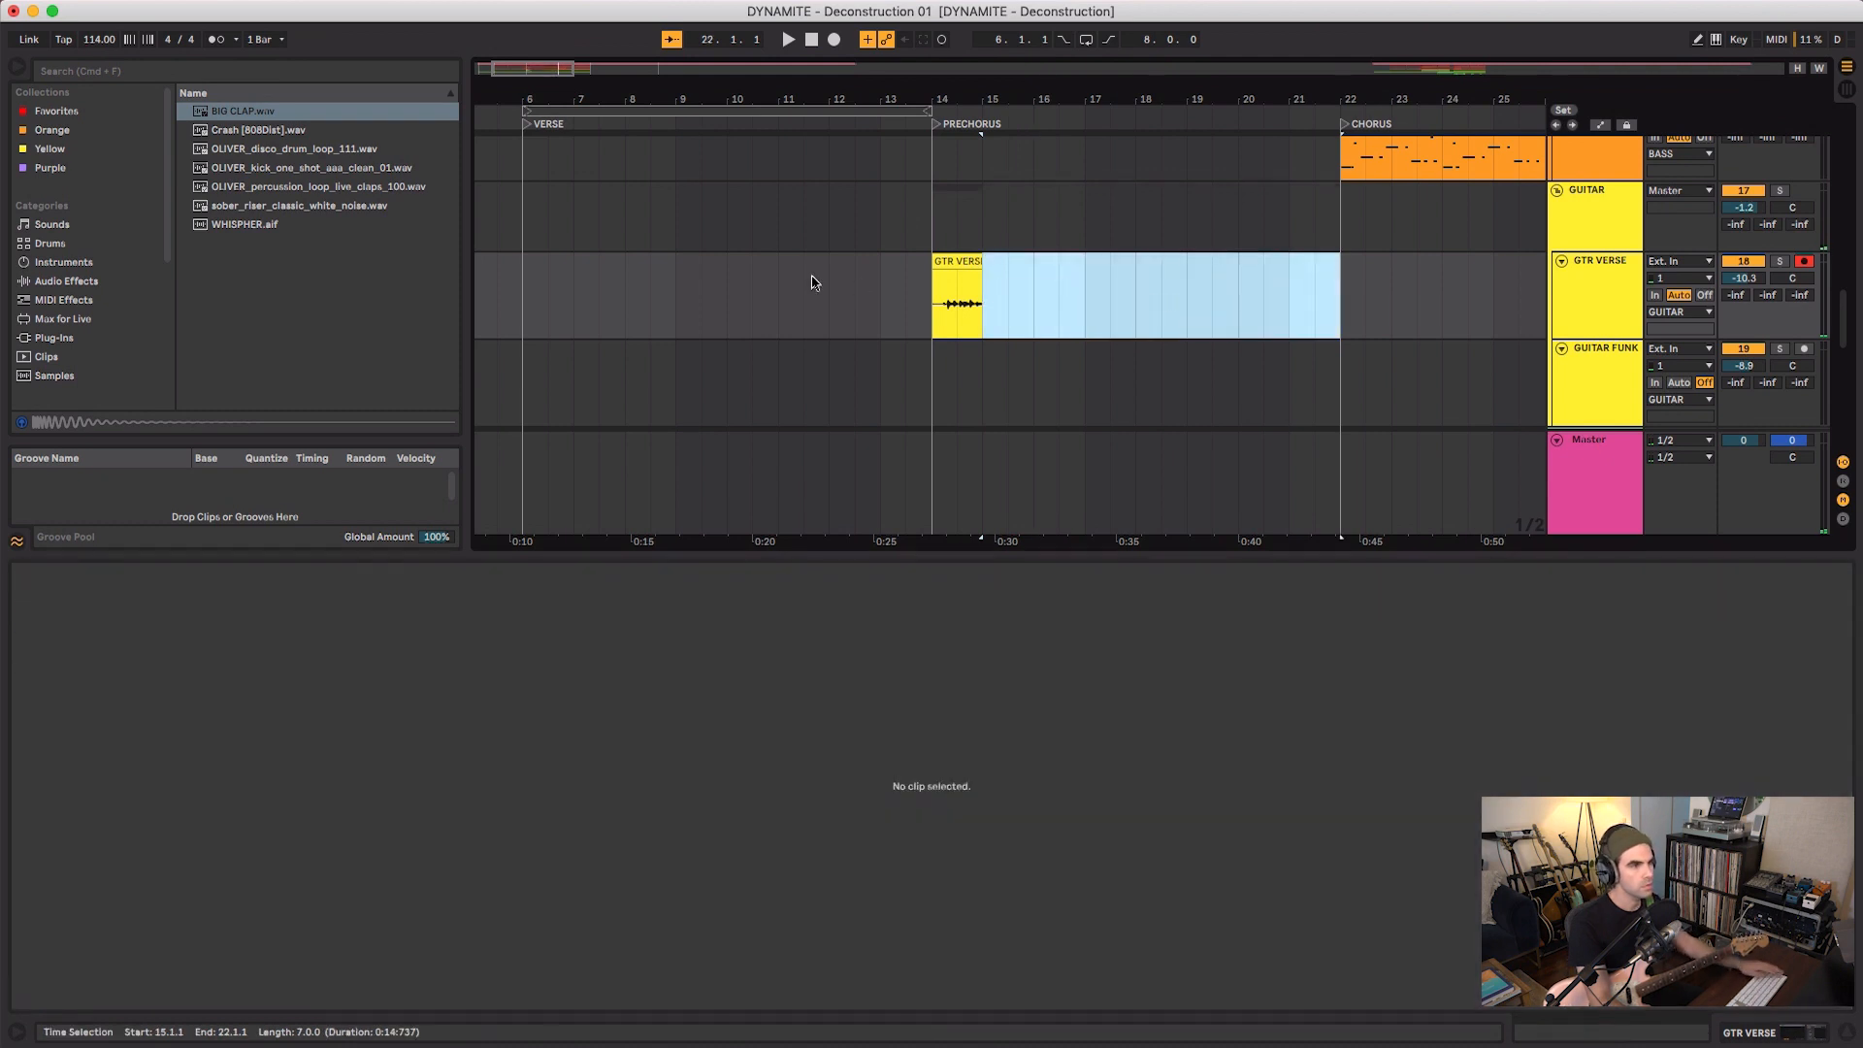
left_click(945, 260)
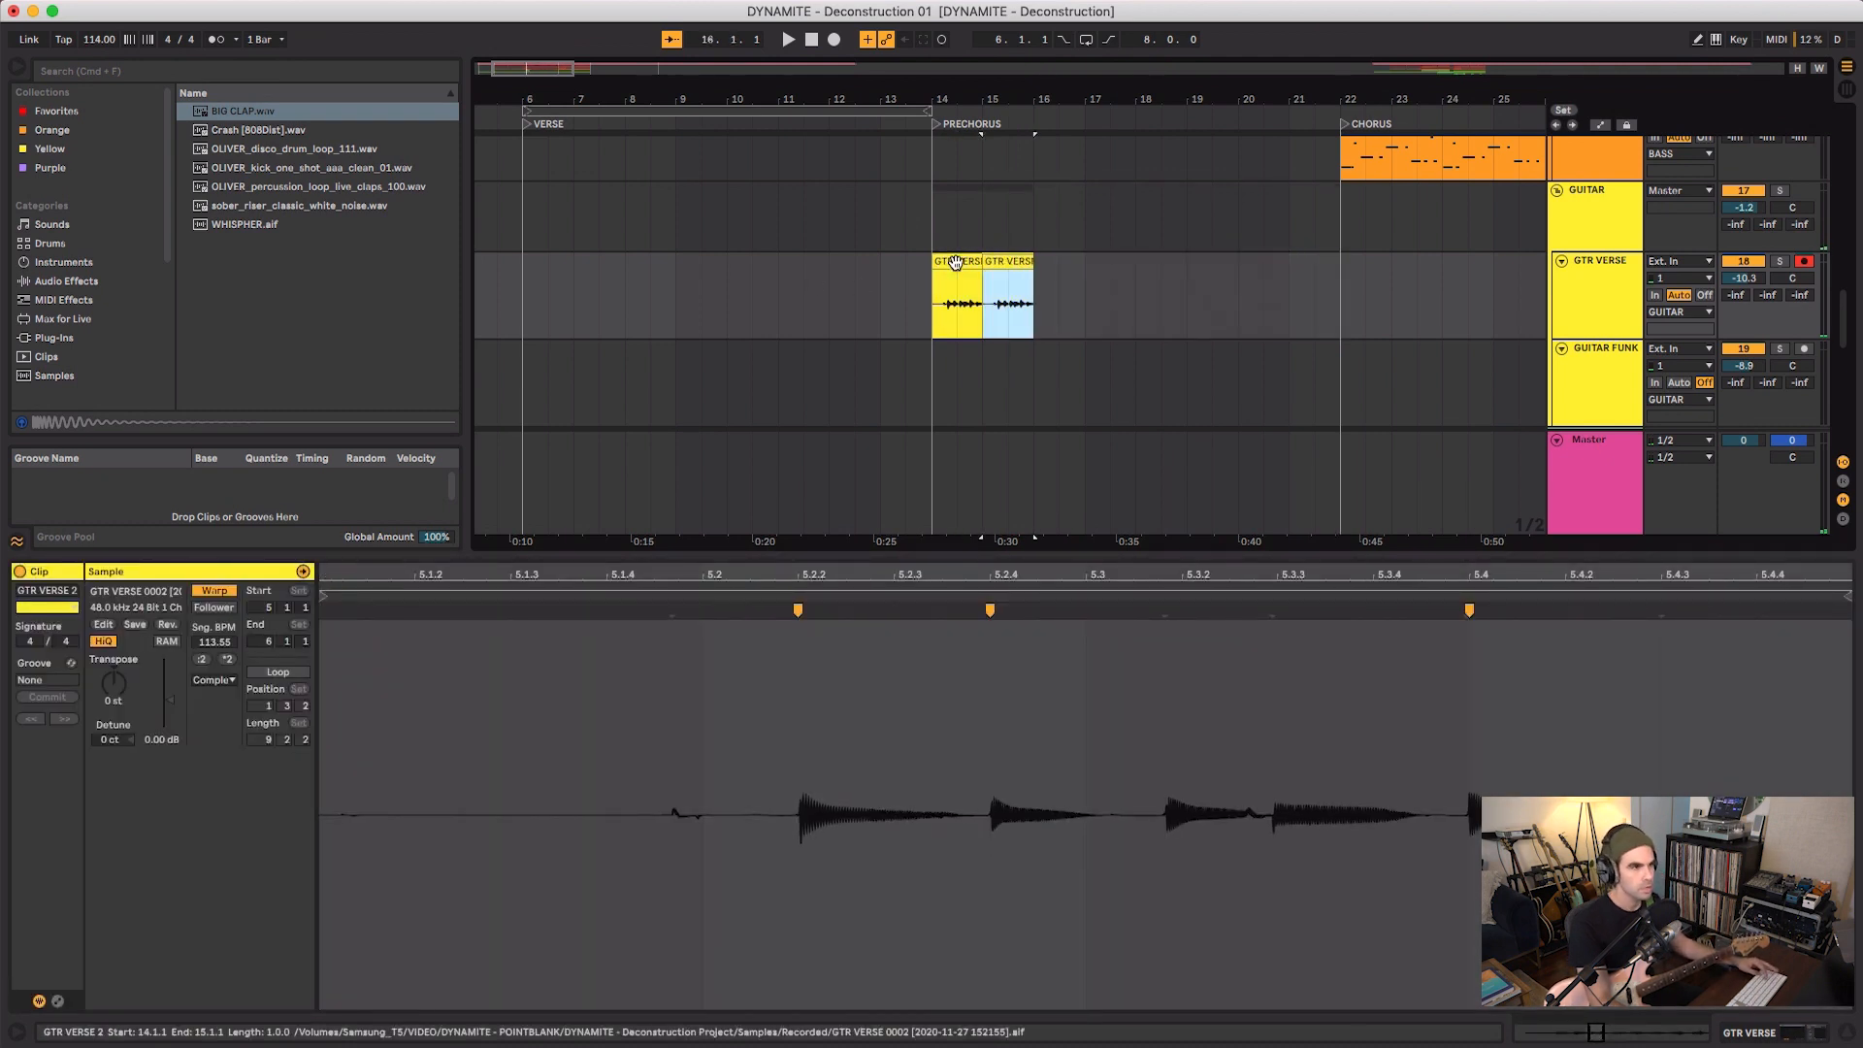
key("super+d")
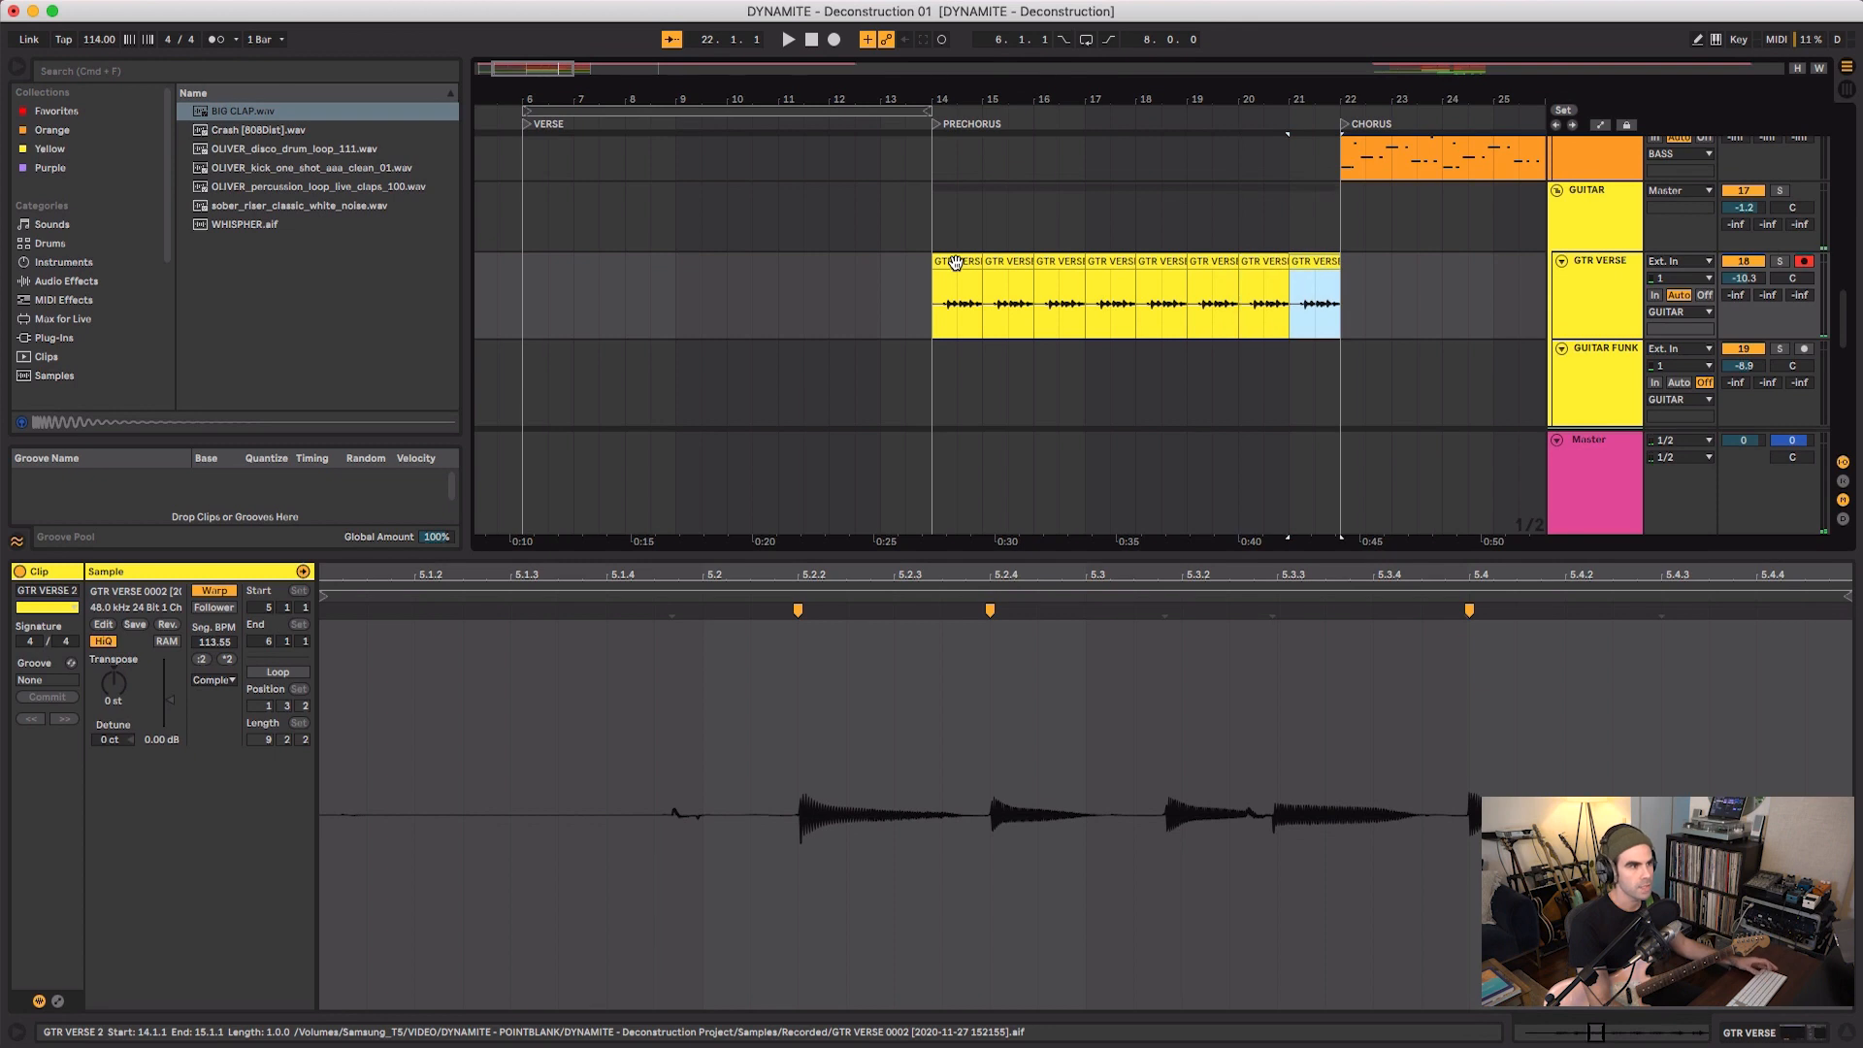
left_click(956, 262)
- Play the prechorus guitar while setting the GTR VERSE track's volume to -11.7 dB and its panning to 16L
key("space")
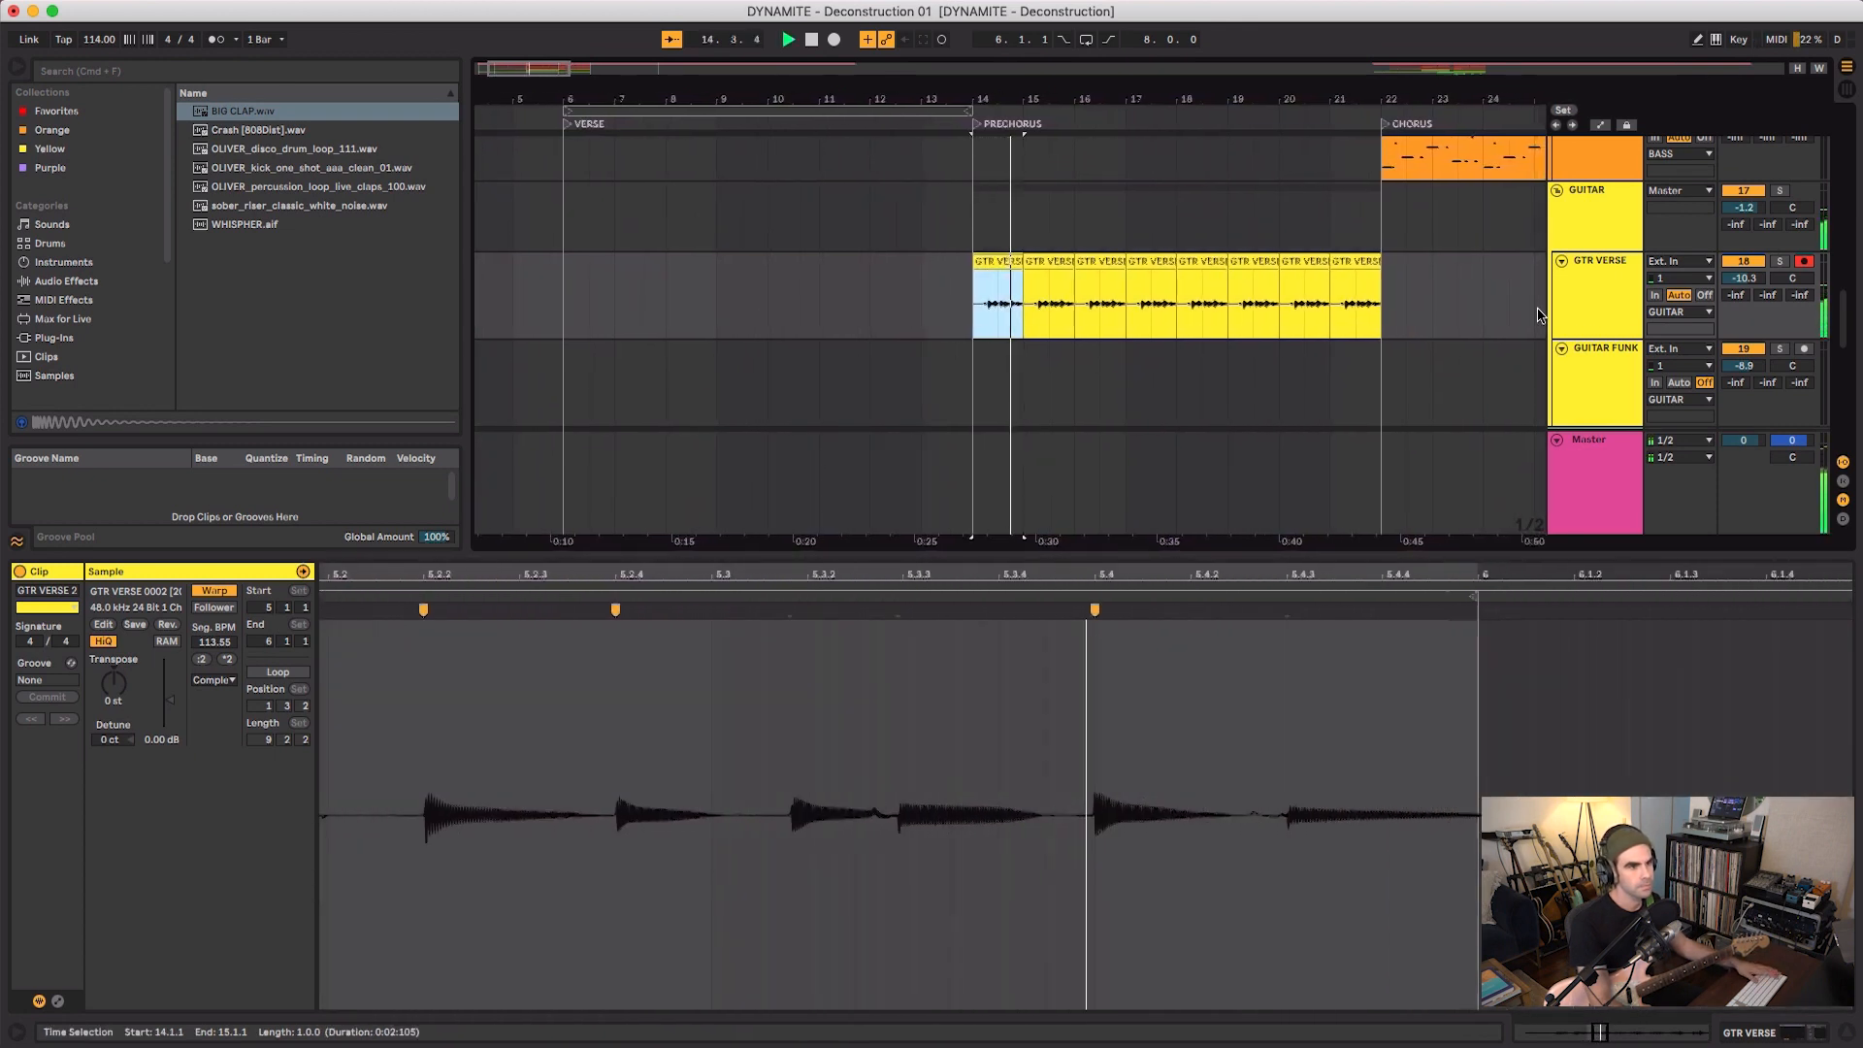
left_click(1609, 296)
left_click_drag(1752, 279, 1793, 285)
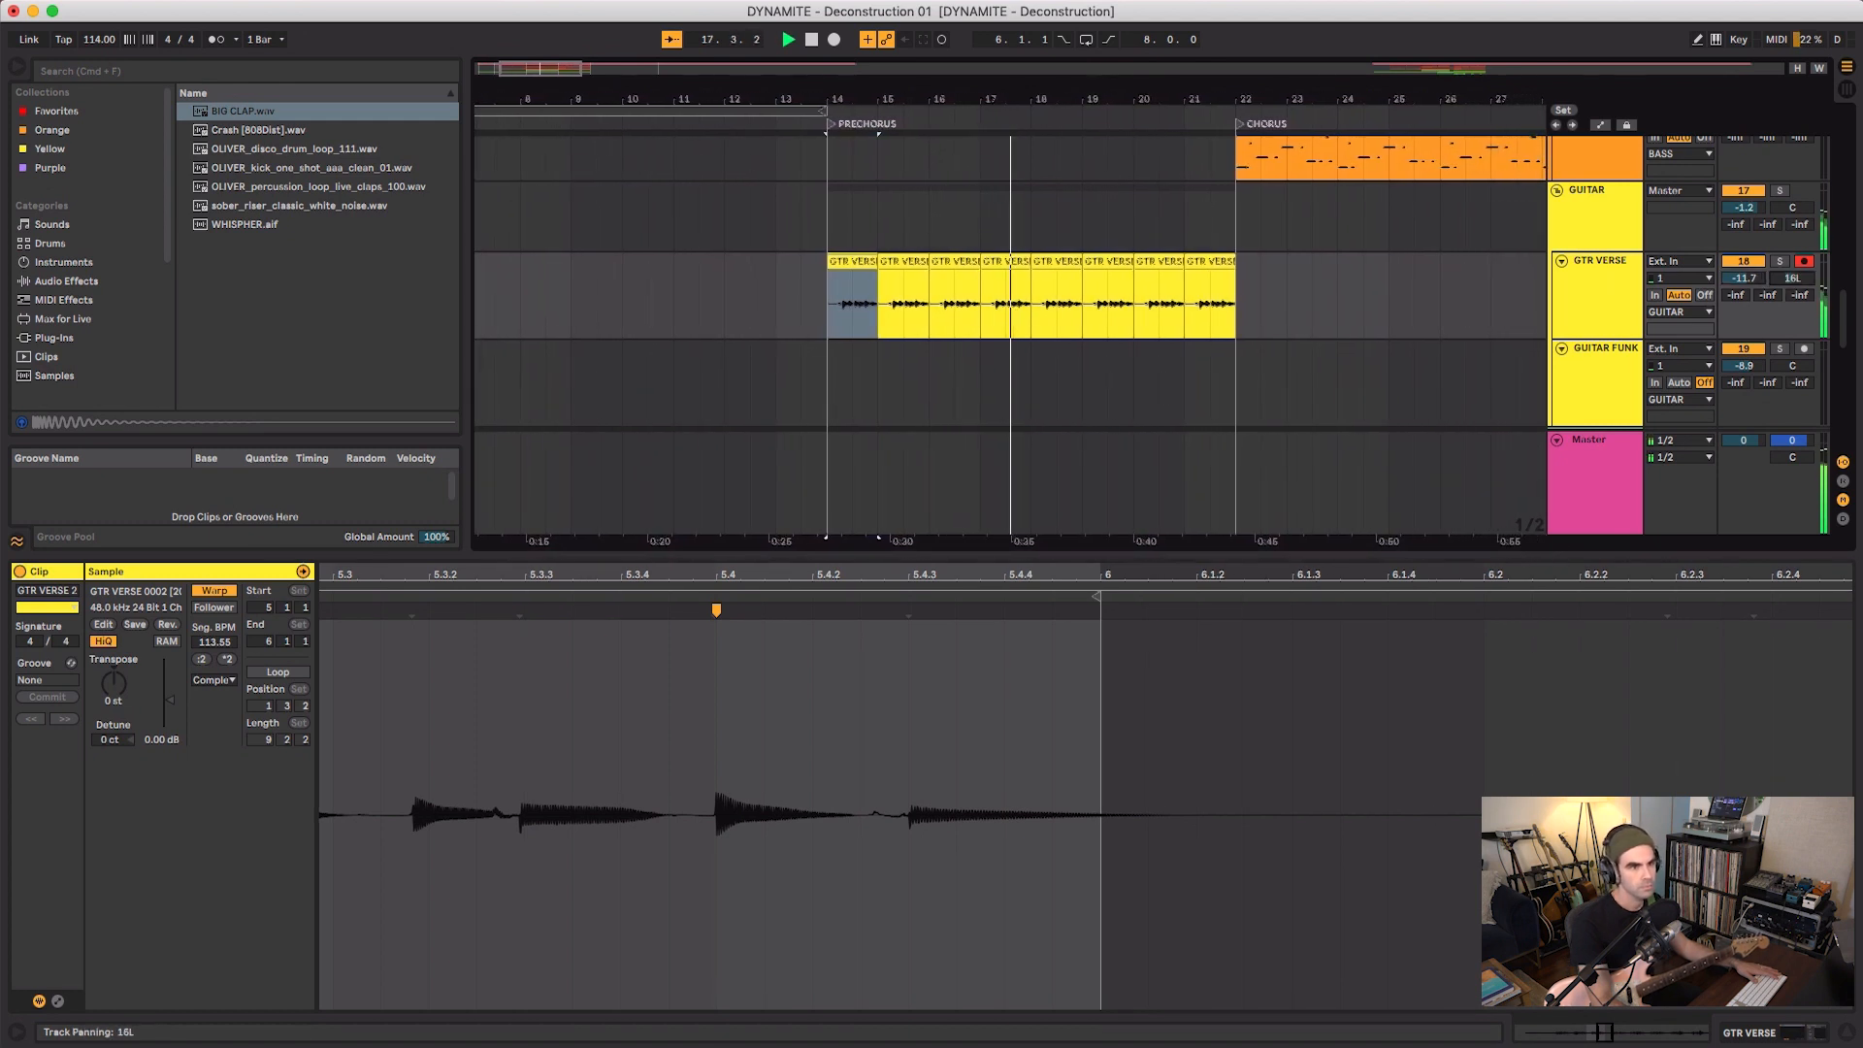
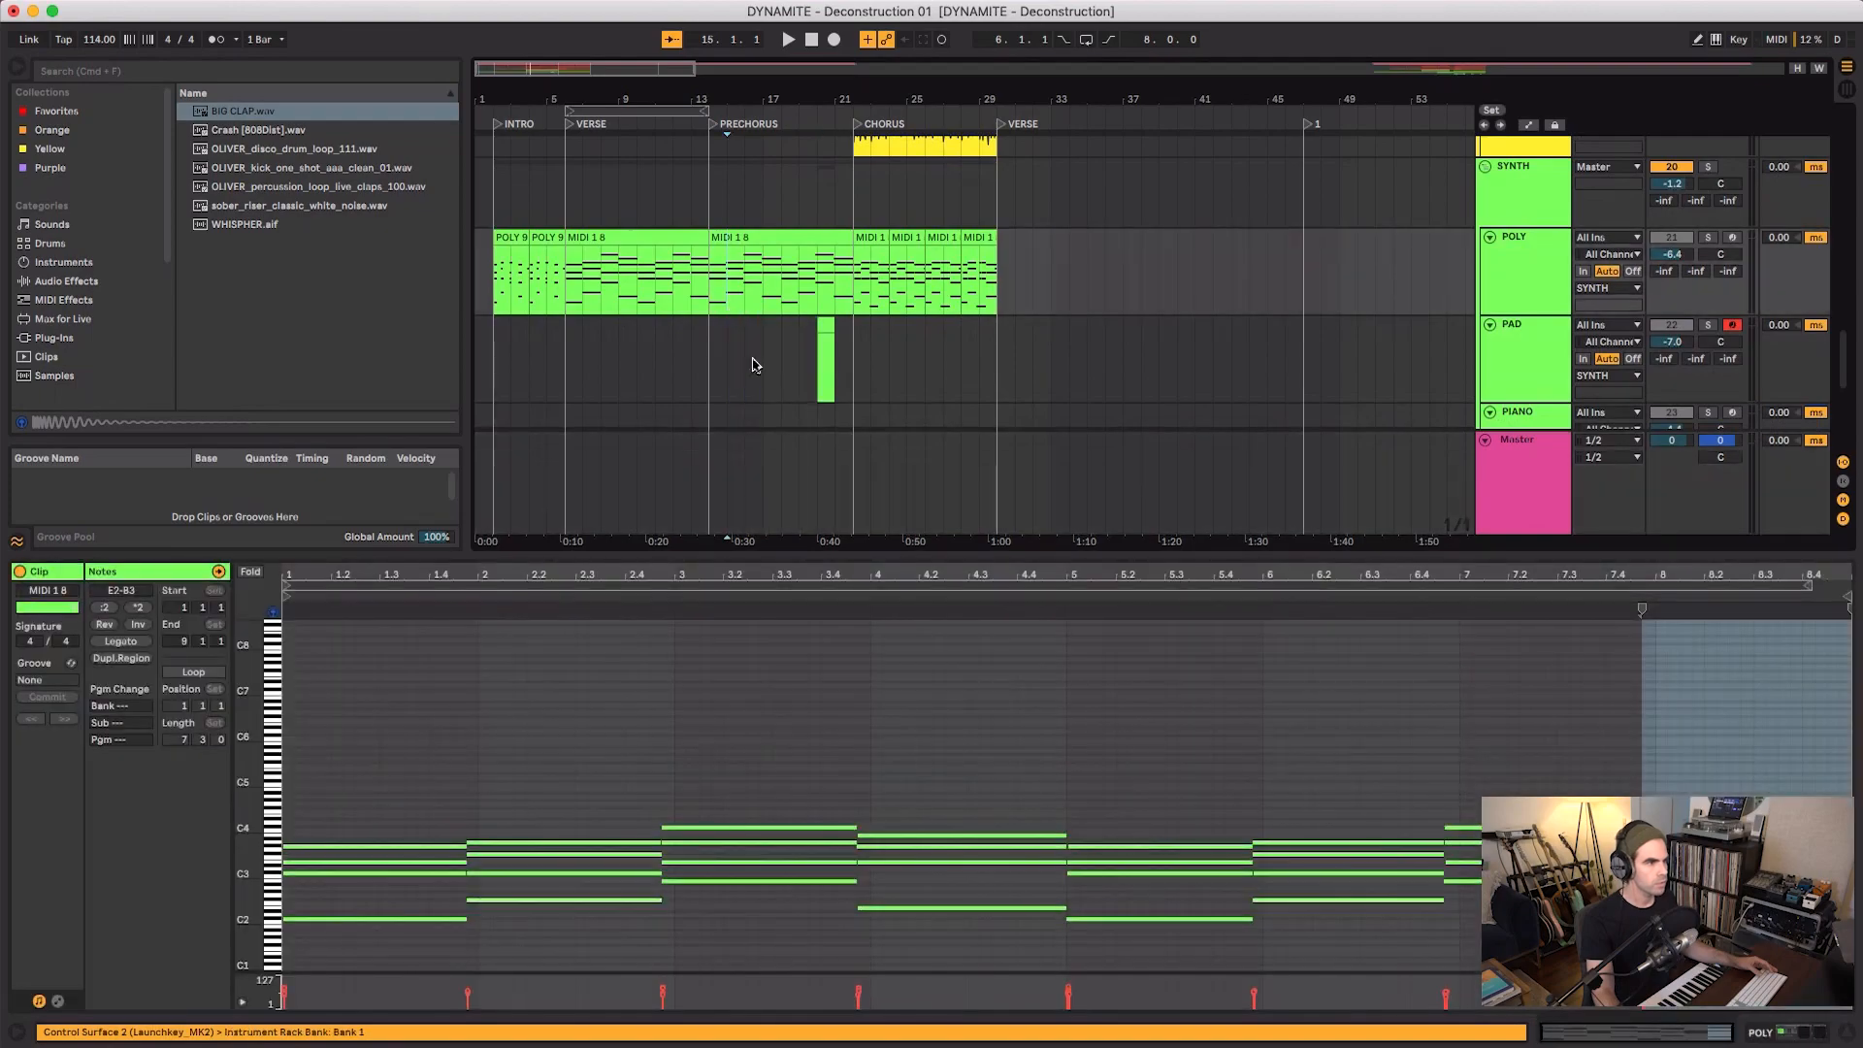
- Clear the stray clip from the PAD track and mark out the prechorus range from 14.1.1 to 22.1.1
left_click(820, 329)
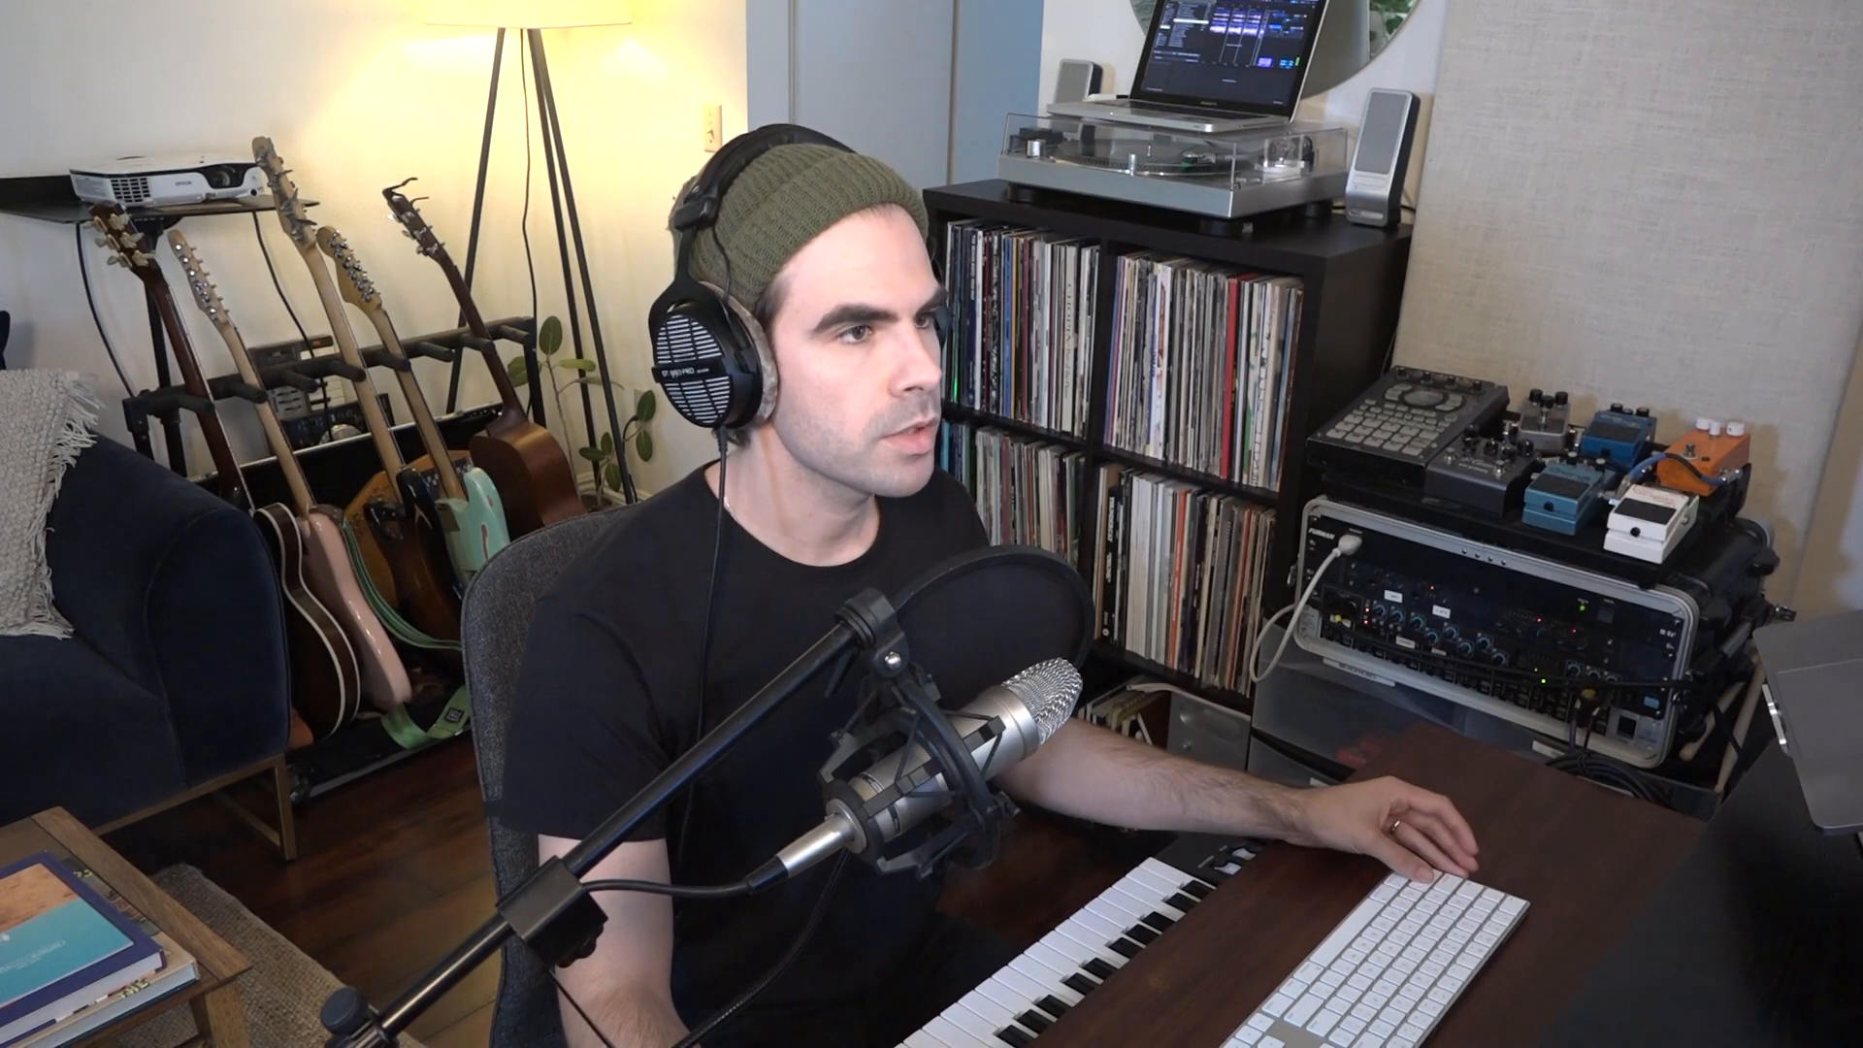
left_click(734, 379)
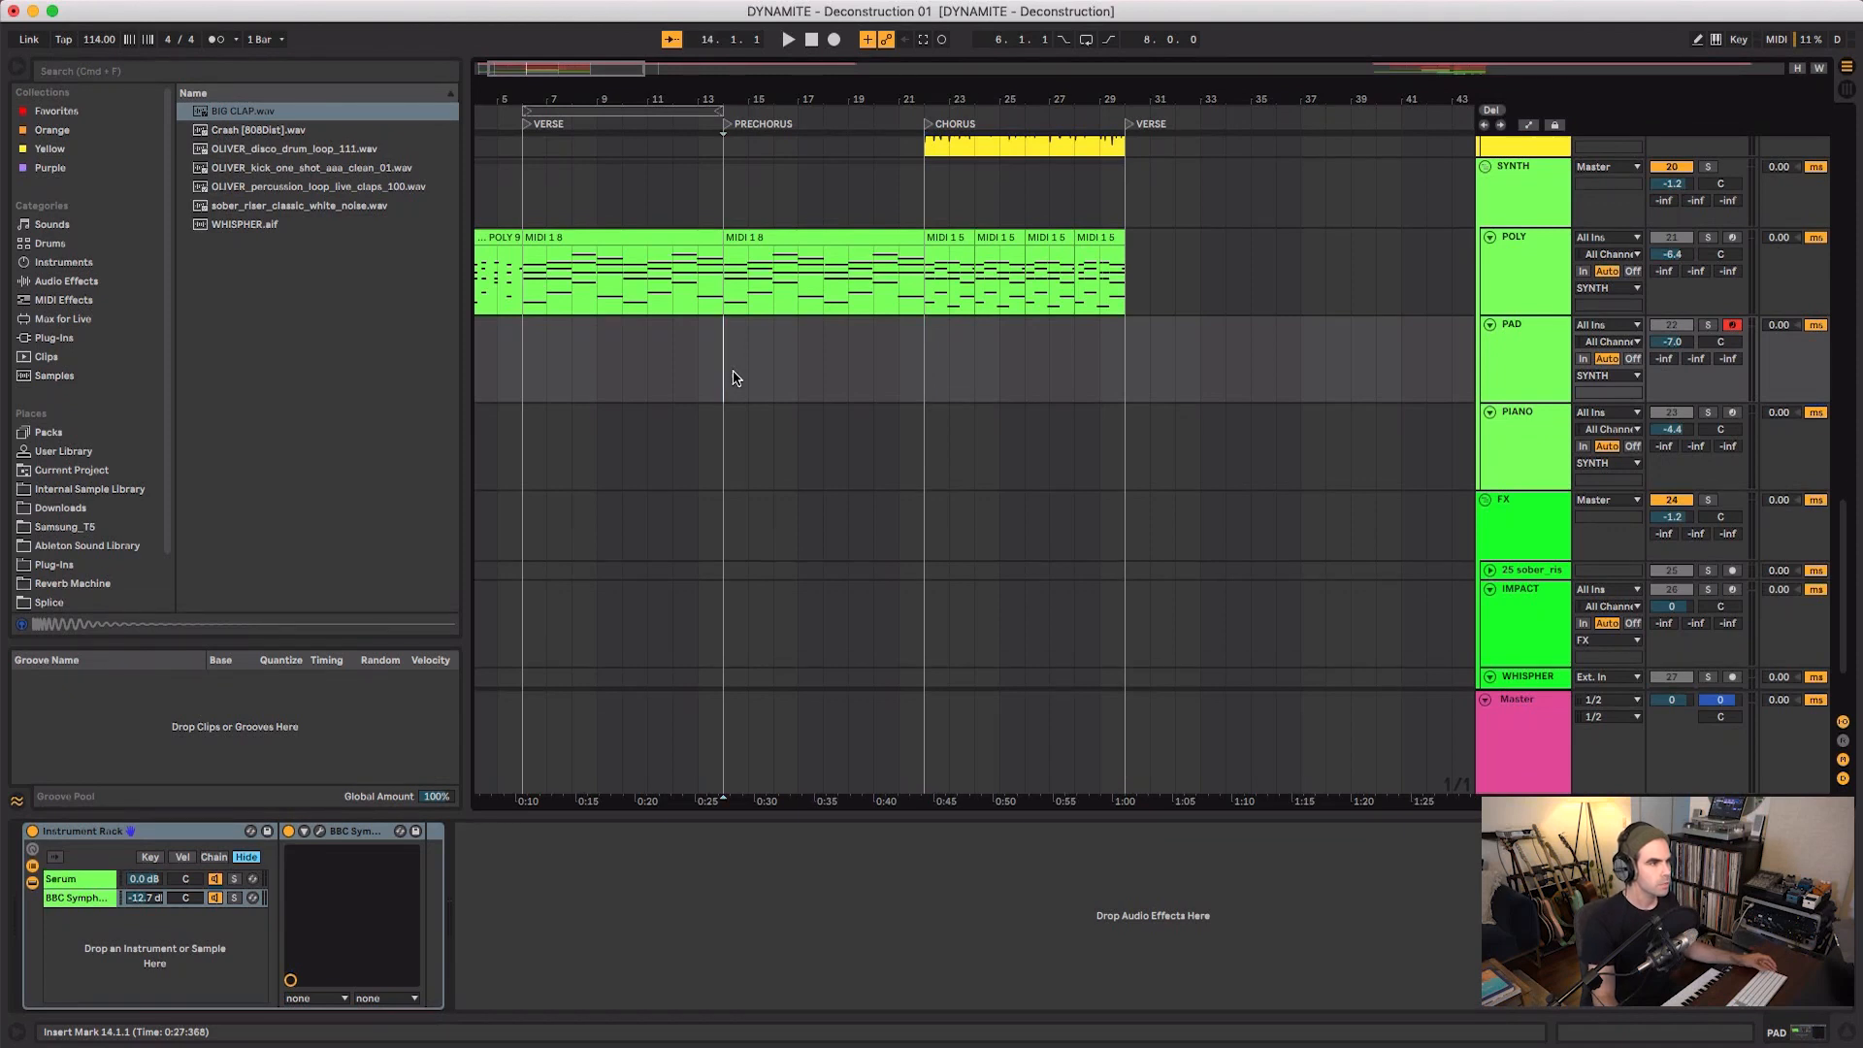
left_click_drag(729, 390, 919, 382)
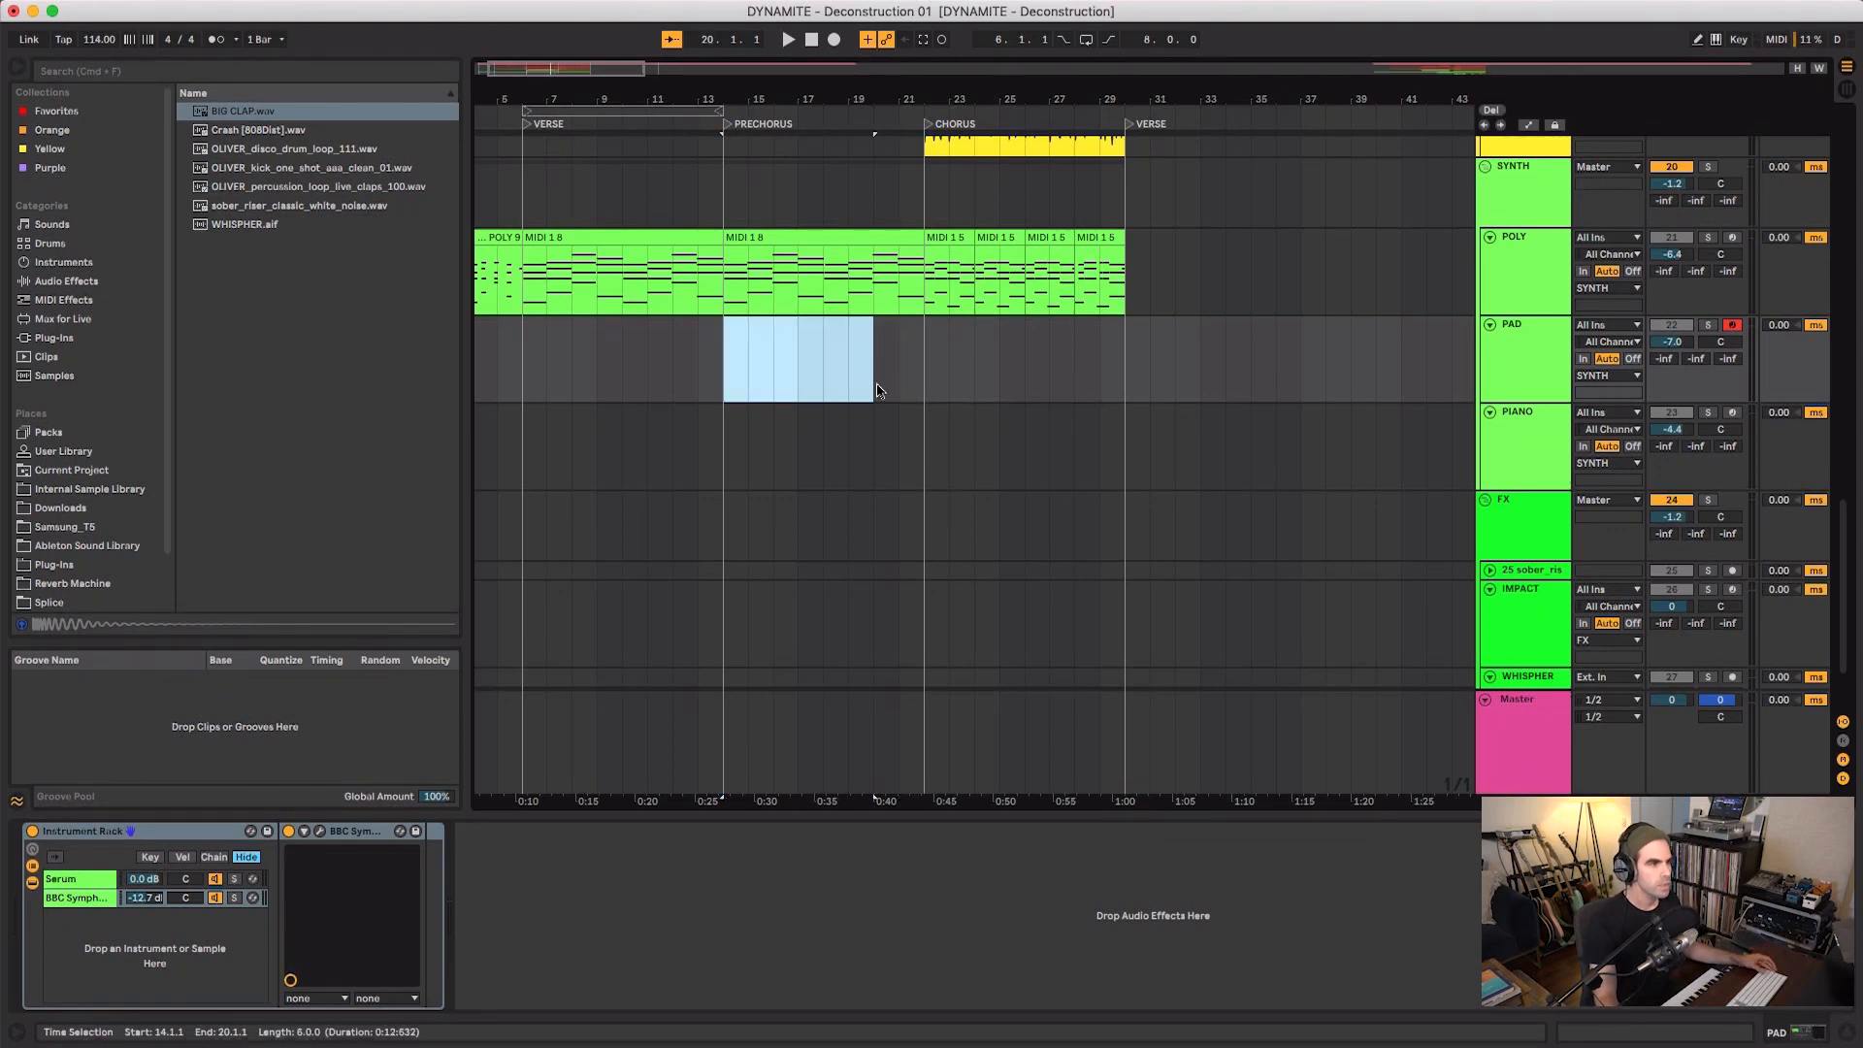
mouse_move(895, 390)
left_mouse_down()
mouse_move(930, 390)
mouse_move(900, 393)
left_mouse_up()
left_click(930, 390)
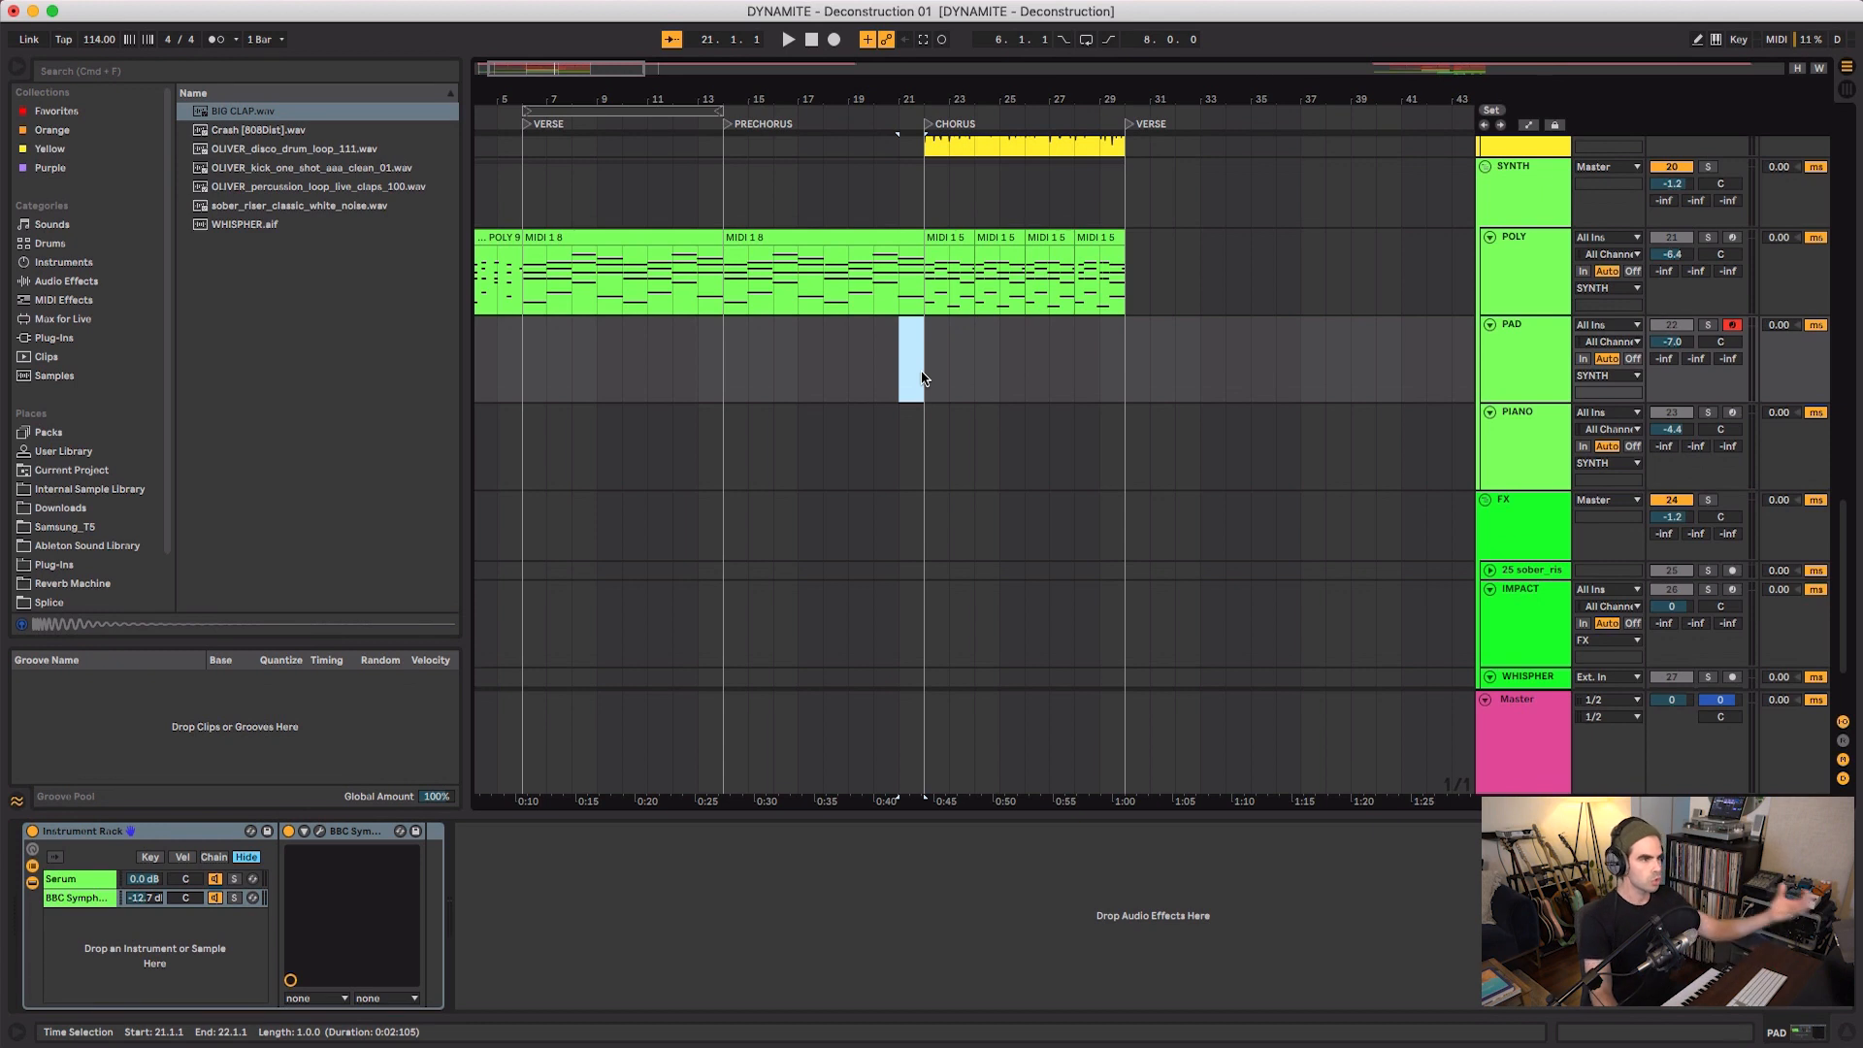
left_click(922, 378)
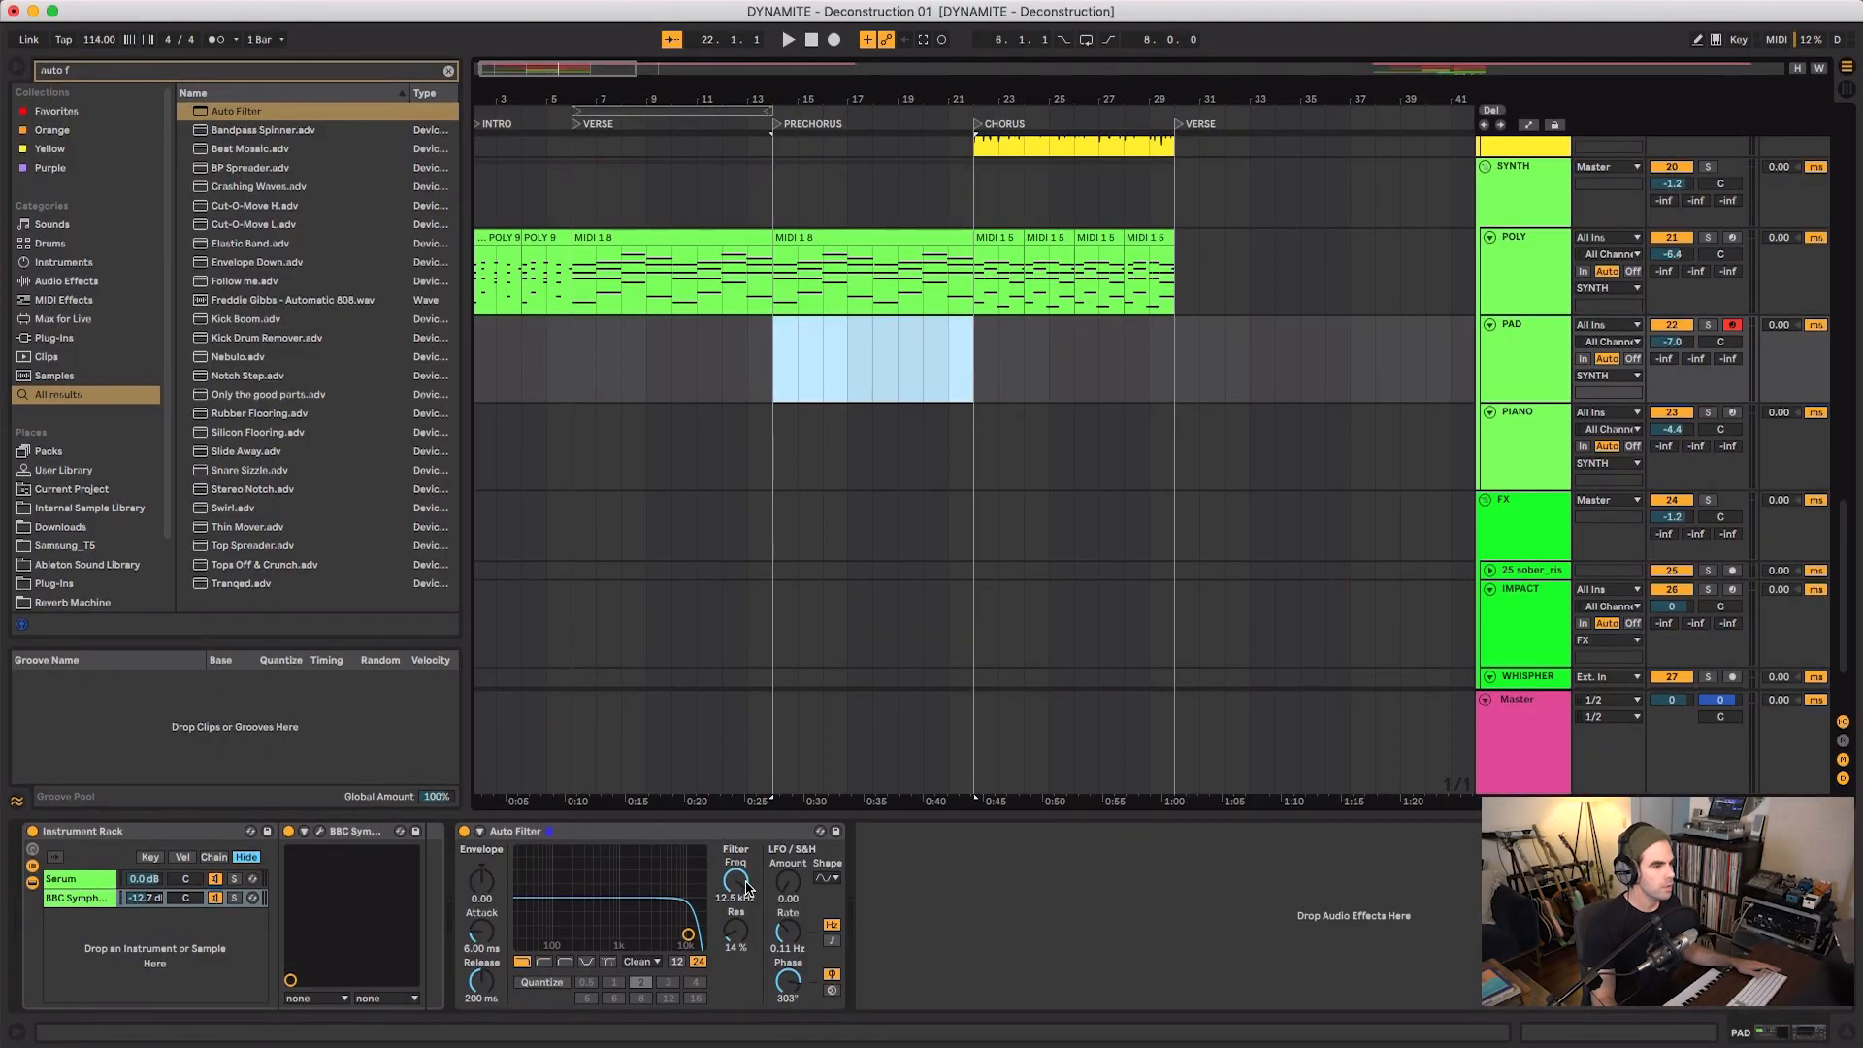
- Map the frequency of the PAD track's Auto Filter to the MIDI controller's CC 28
right_click(741, 885)
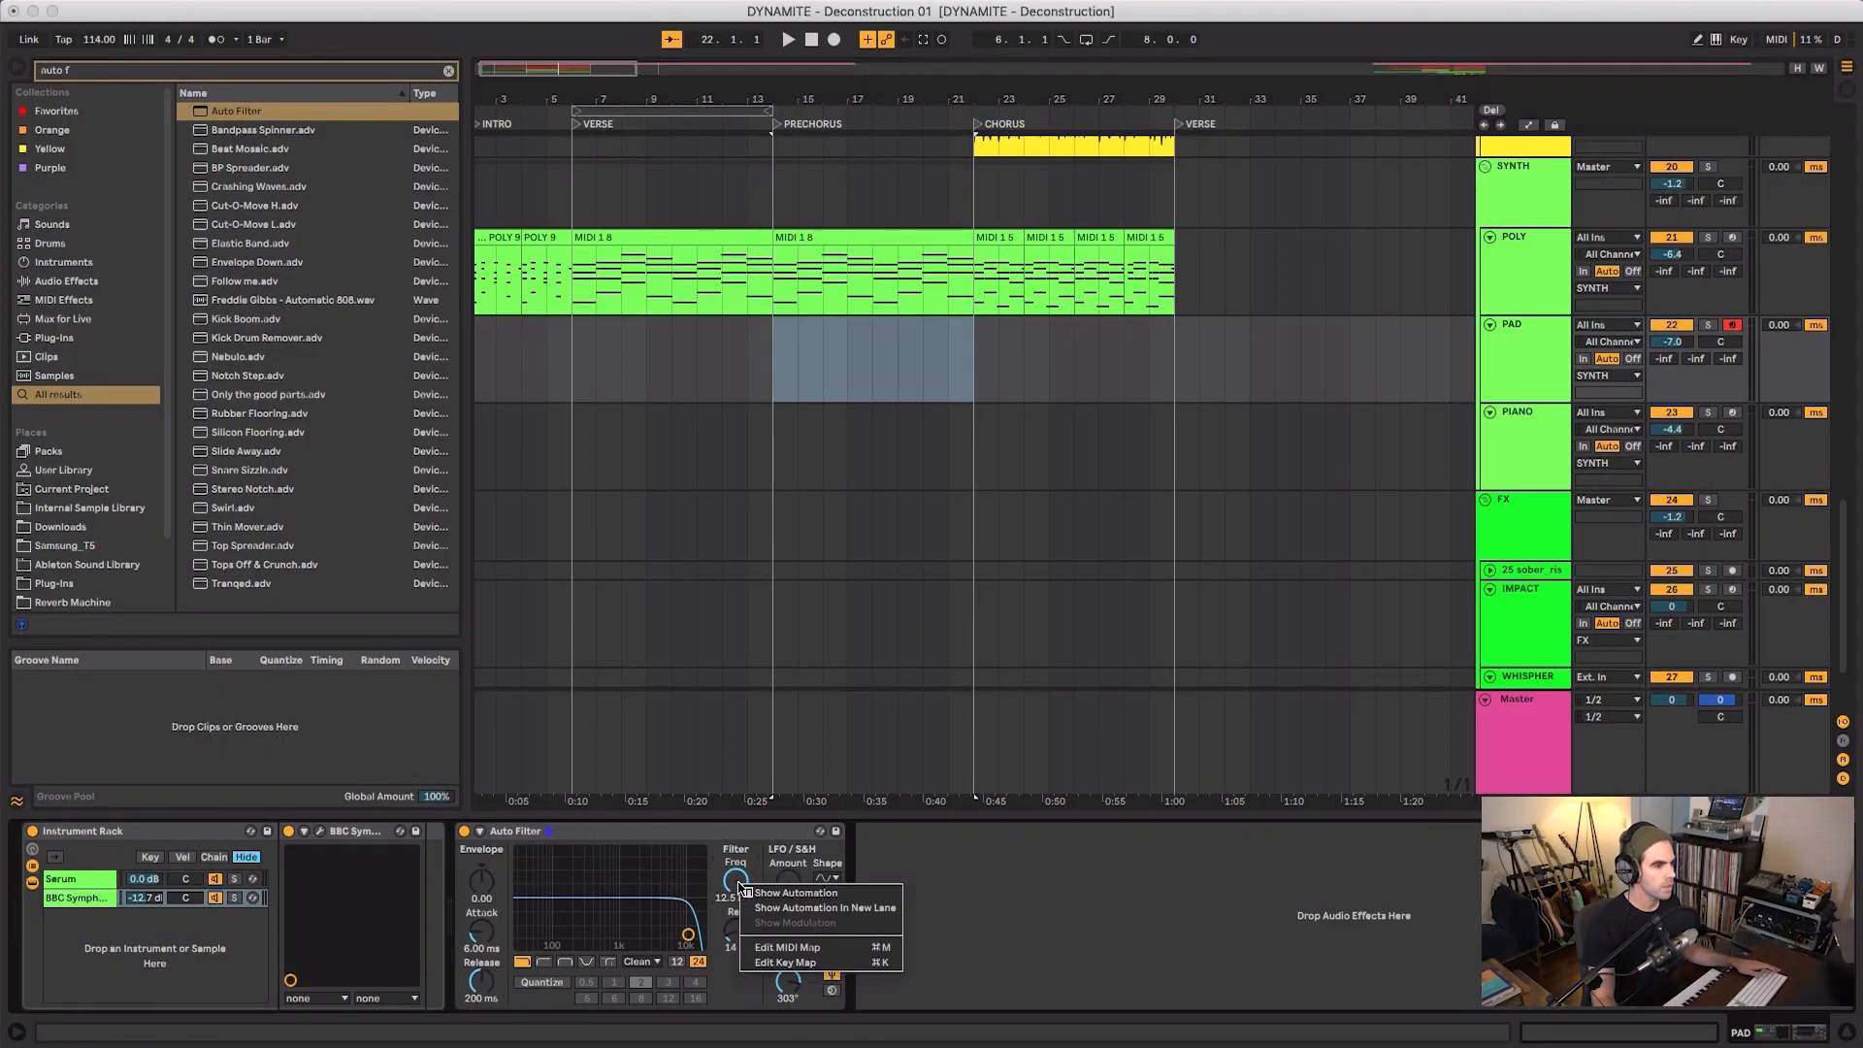
left_click(701, 849)
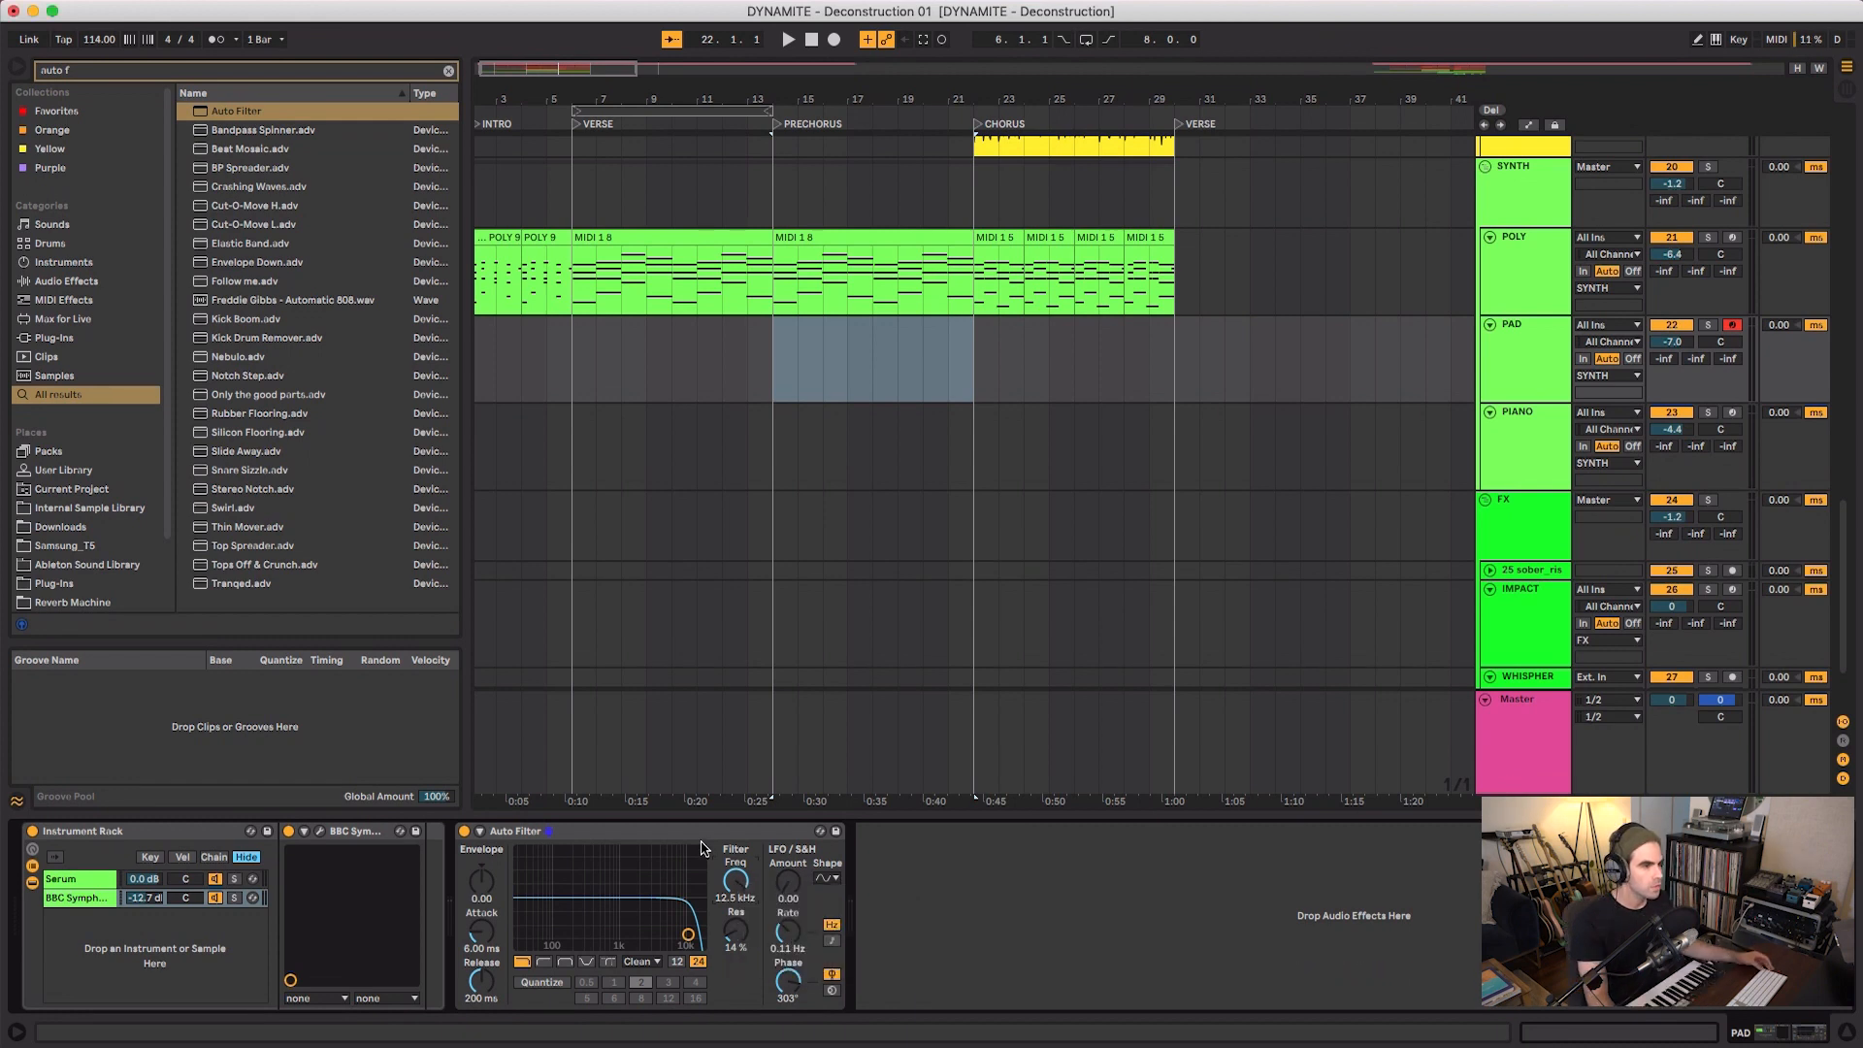
right_click(739, 886)
left_click(786, 945)
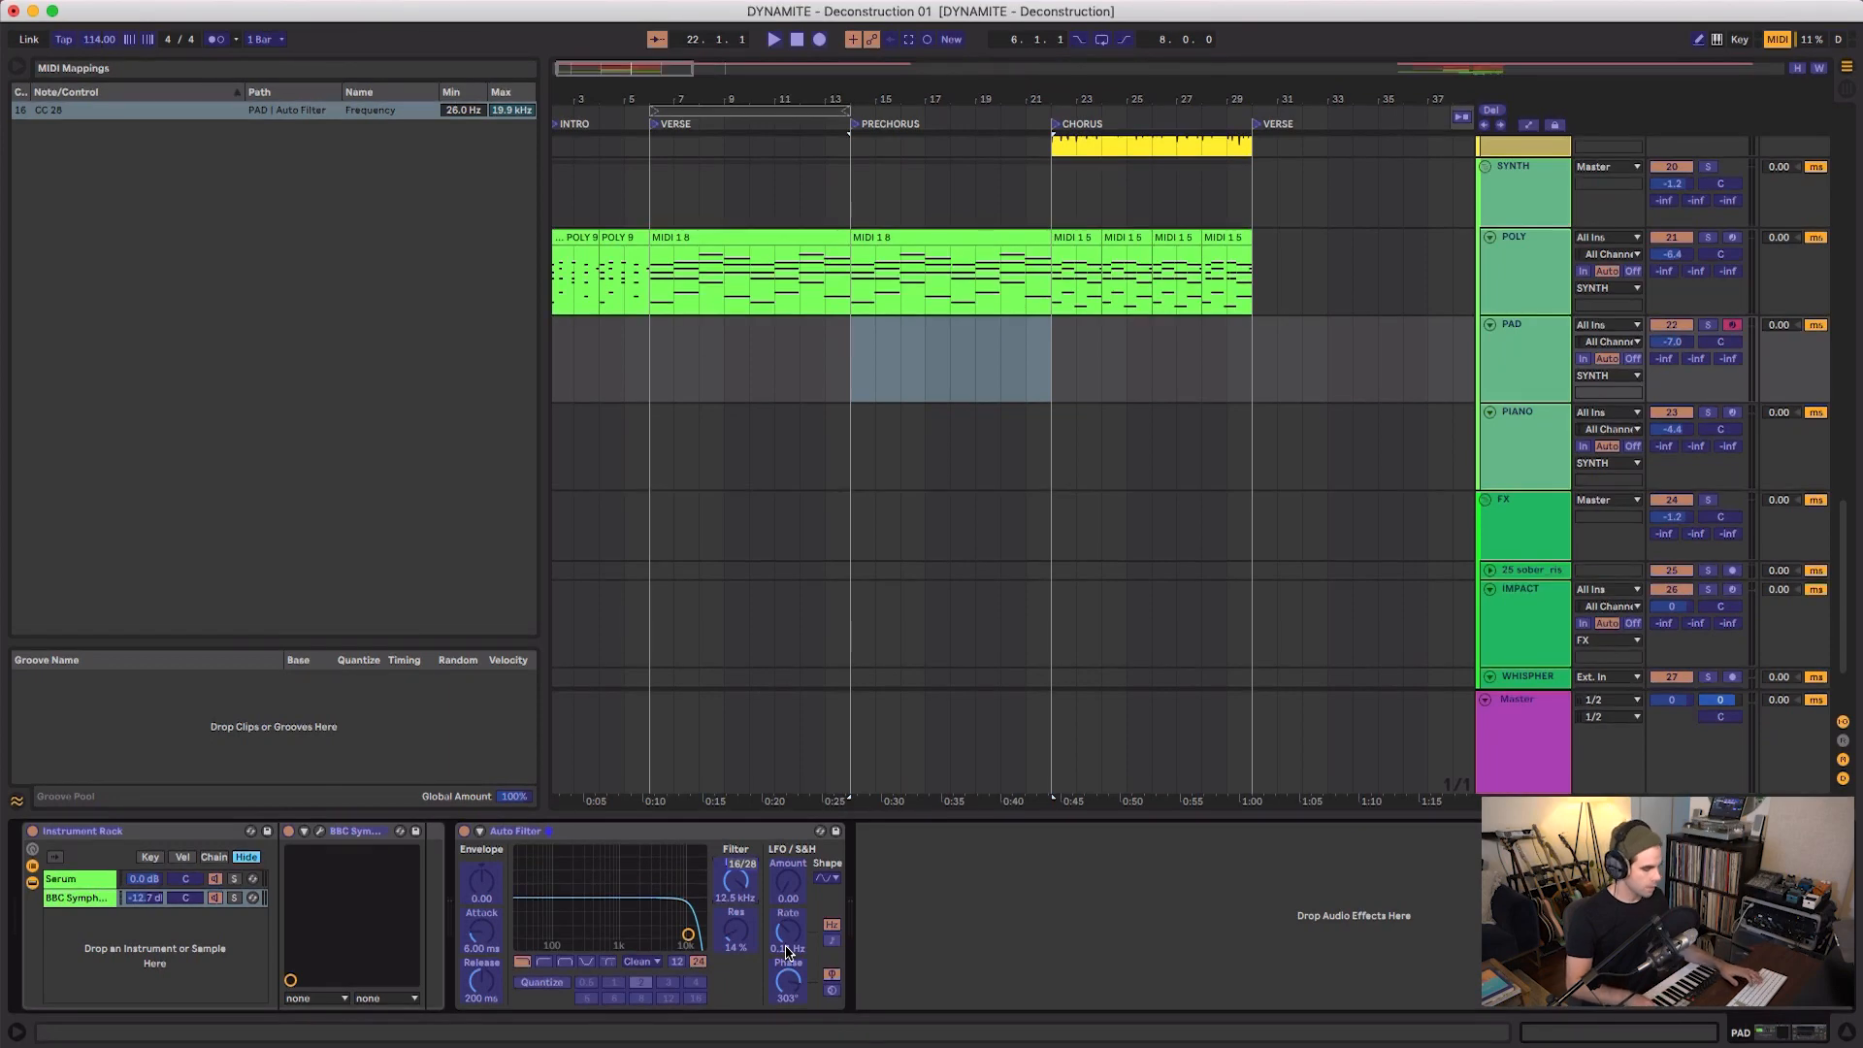
key("super+m")
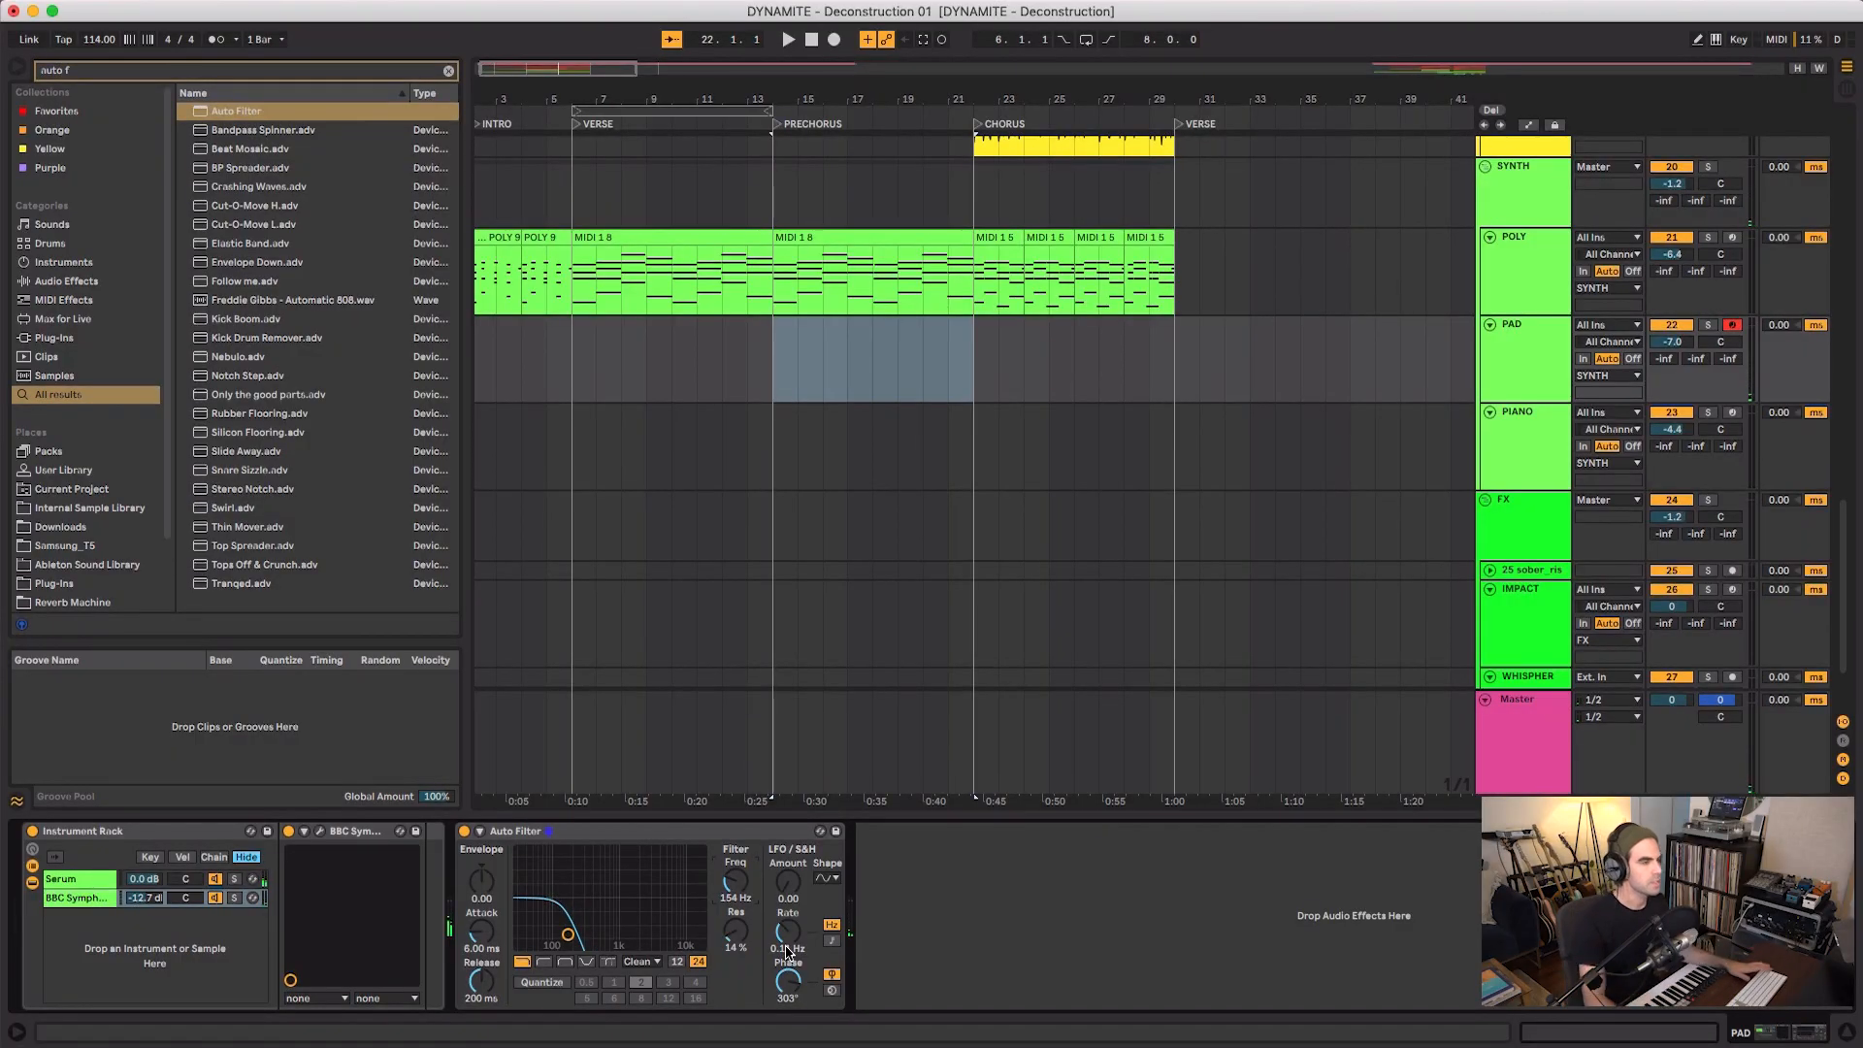
- Record a sustained pad part with a filter sweep on the PAD track across the prechorus from 14.1.1
left_click(769, 365)
key("F9")
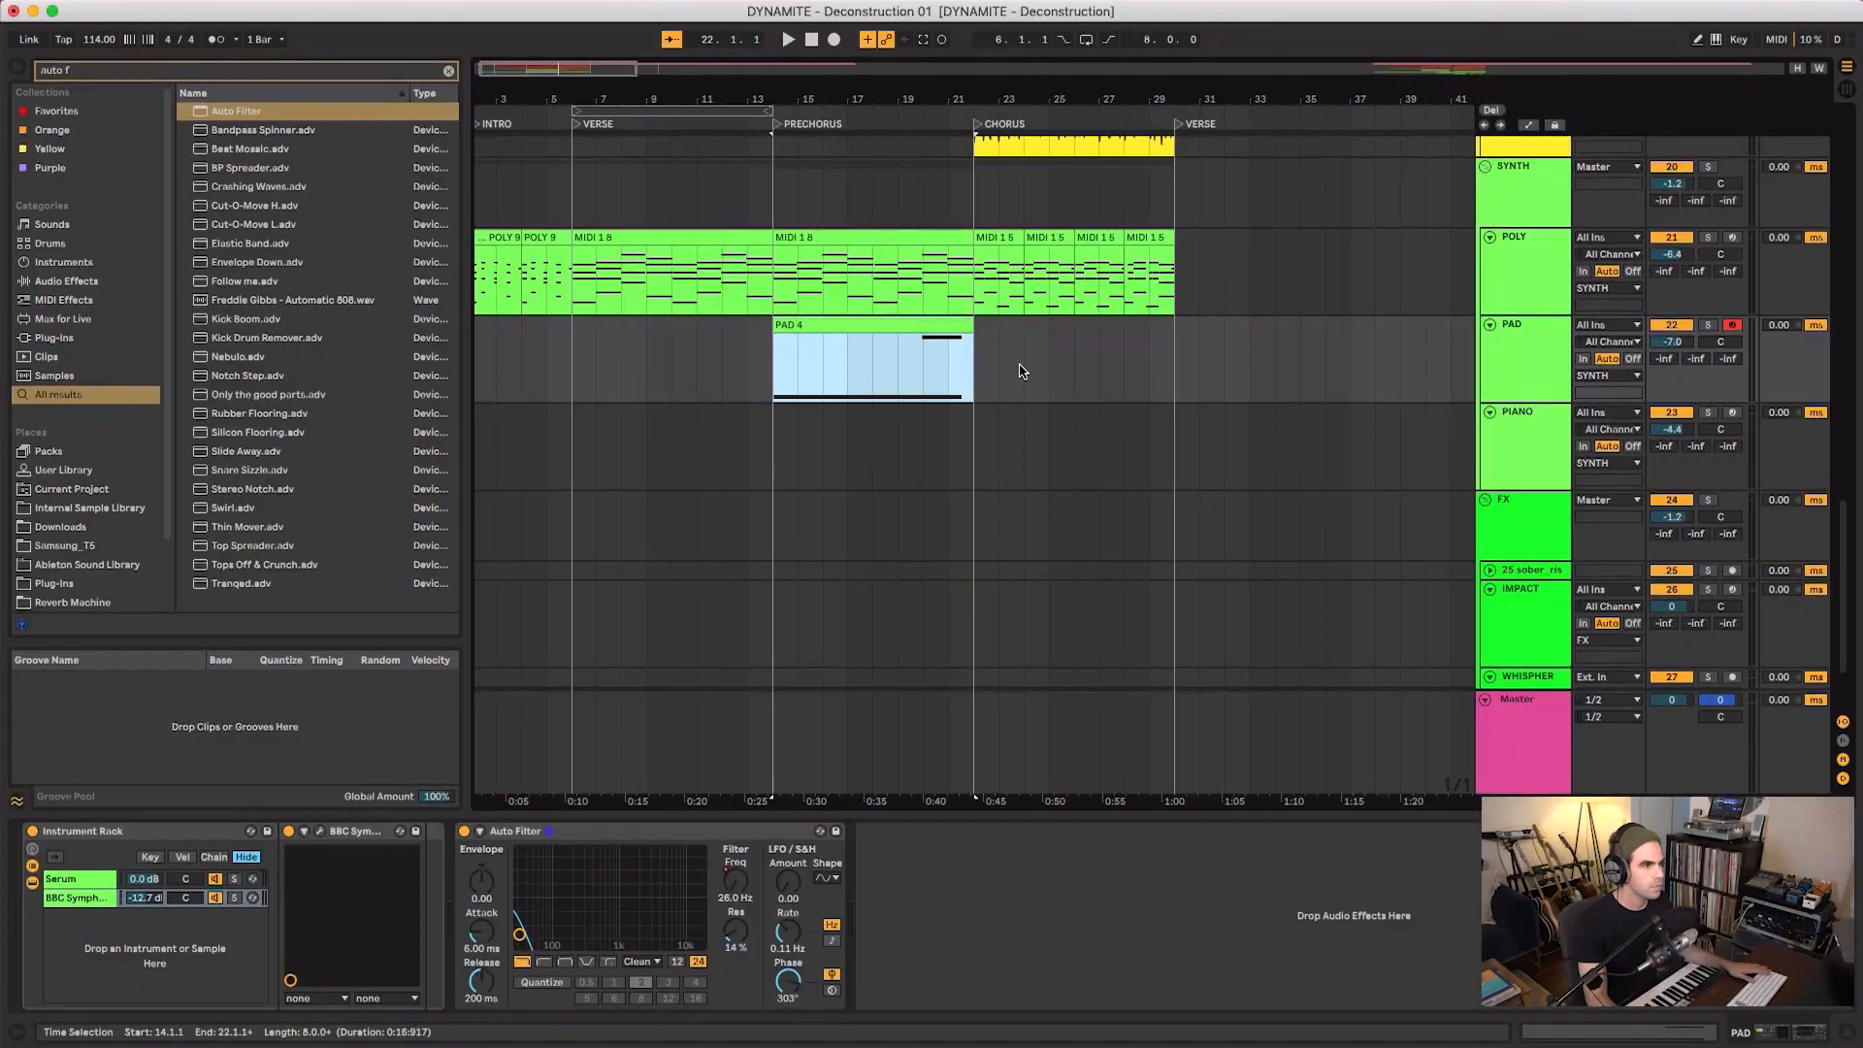
- Close the Serum window on the IMPACT track and add an Auto Filter after Serum
scroll(1021, 372, "down", 2)
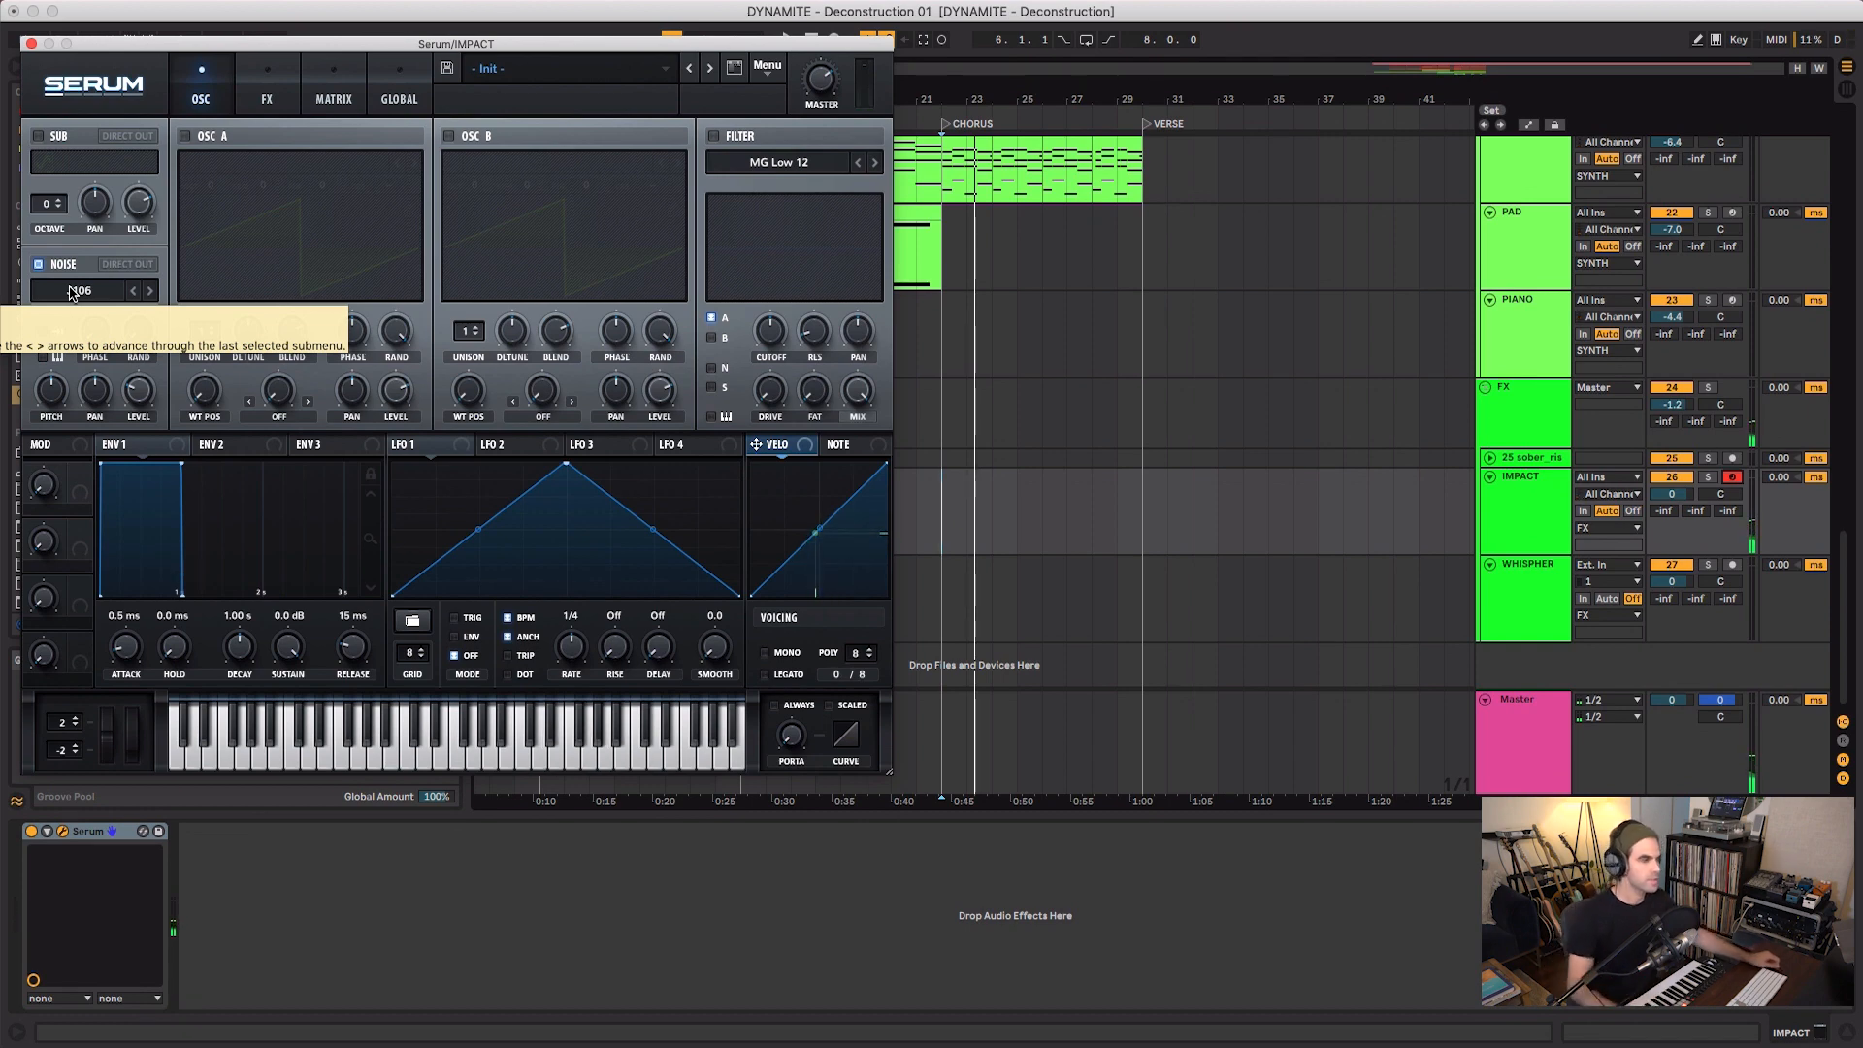
left_click(32, 44)
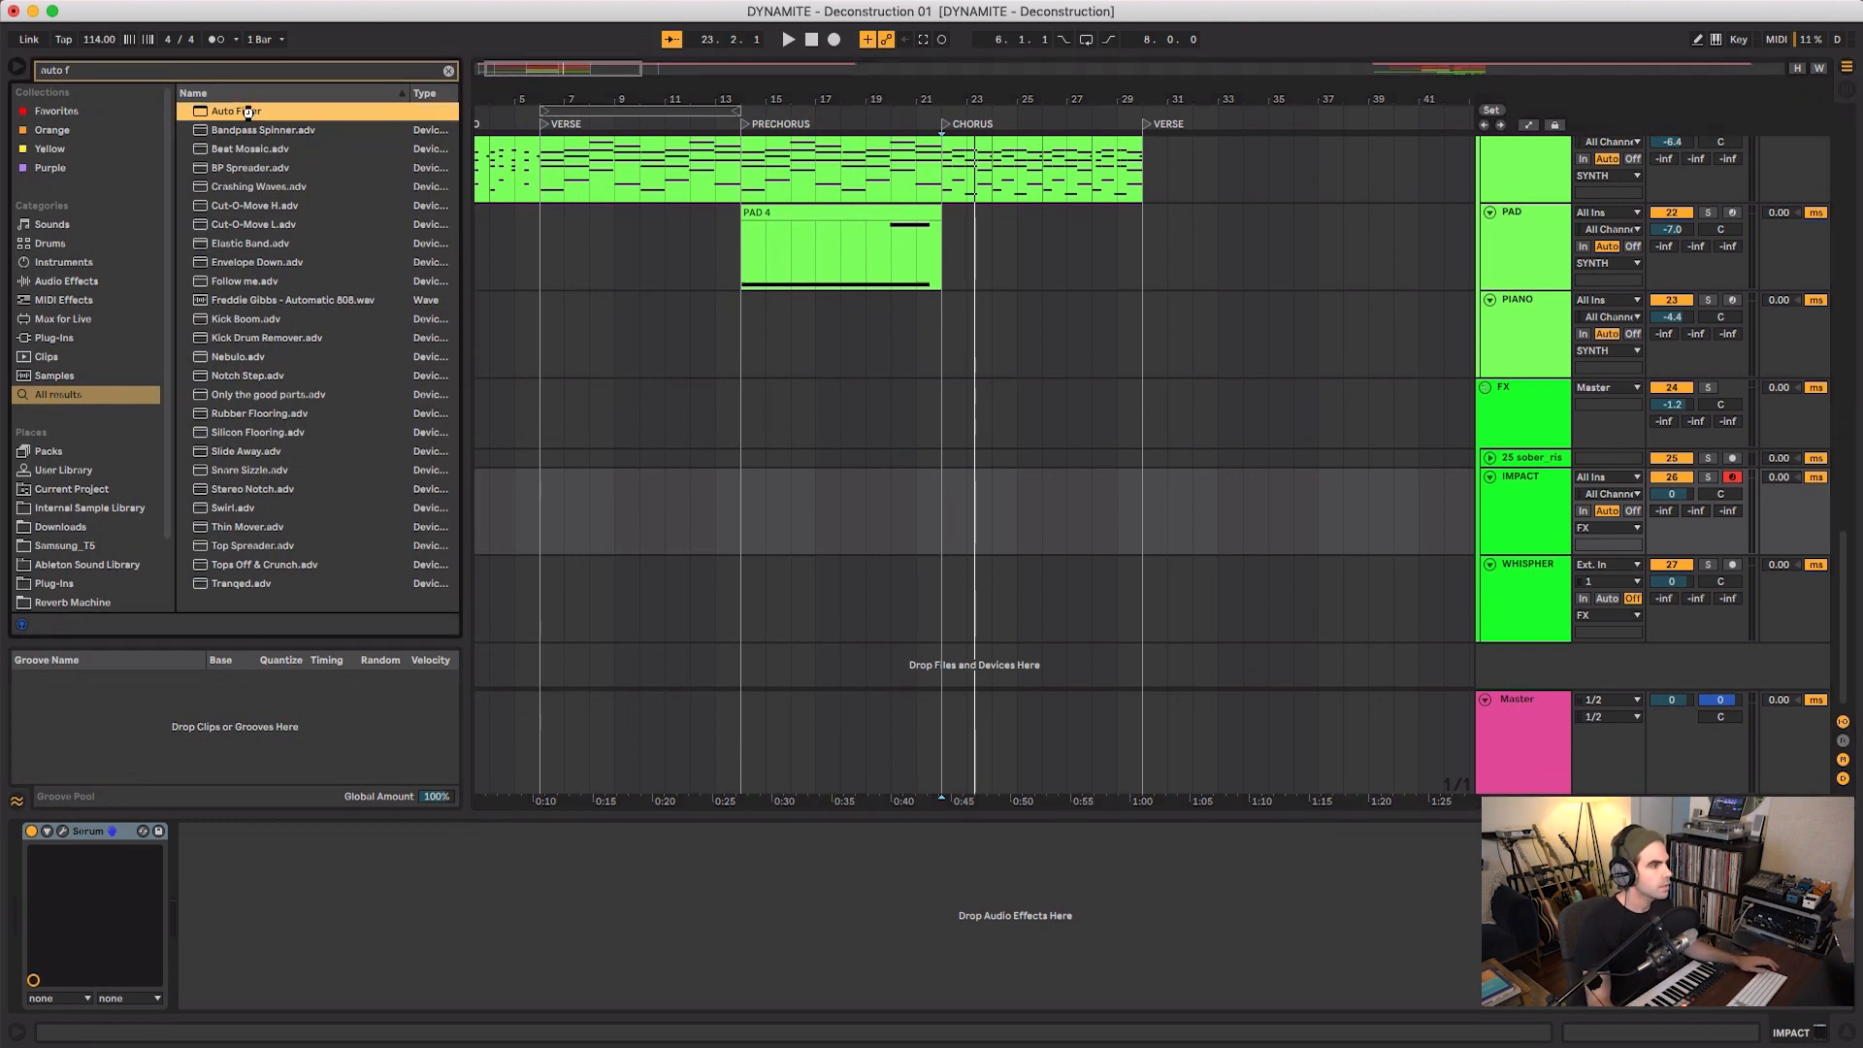
key("Return")
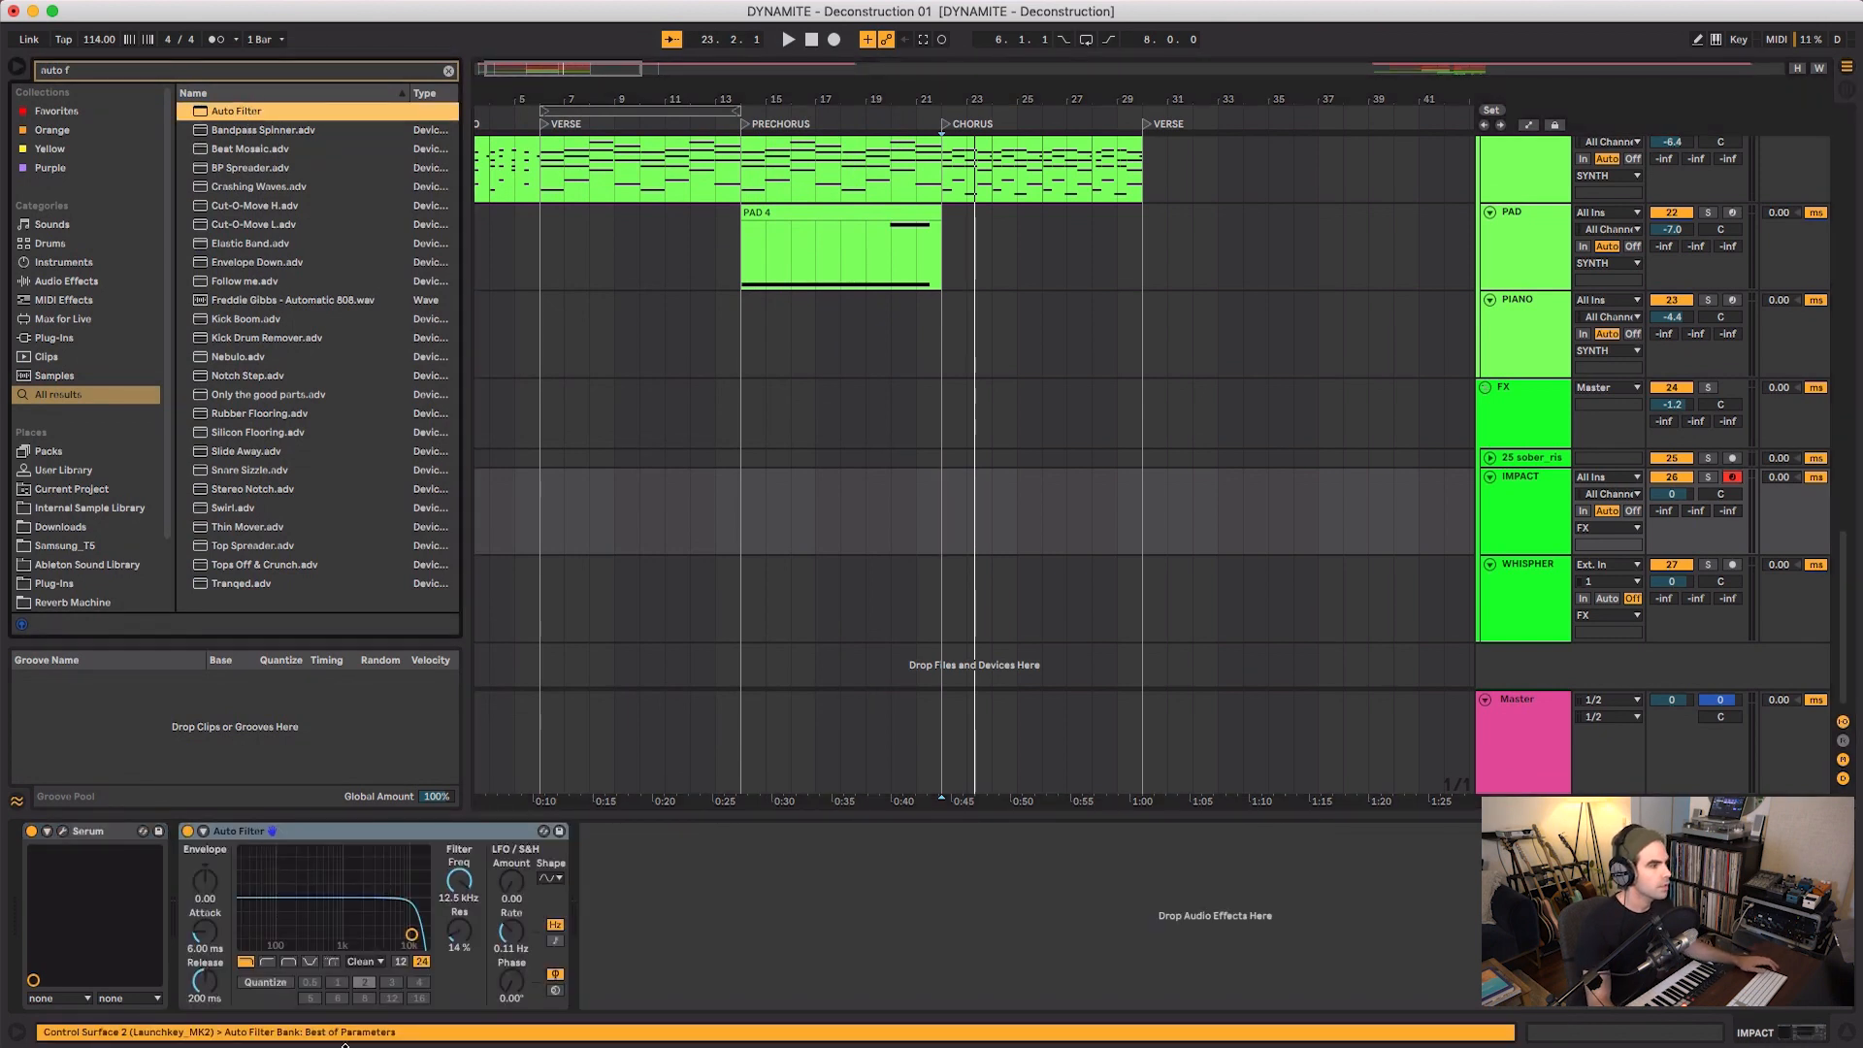
- Replace the PAD filter's CC 28 mapping with one for the IMPACT Auto Filter's frequency, and set that filter's resonance to 52%
key("super+m")
left_click(461, 883)
left_click(89, 116)
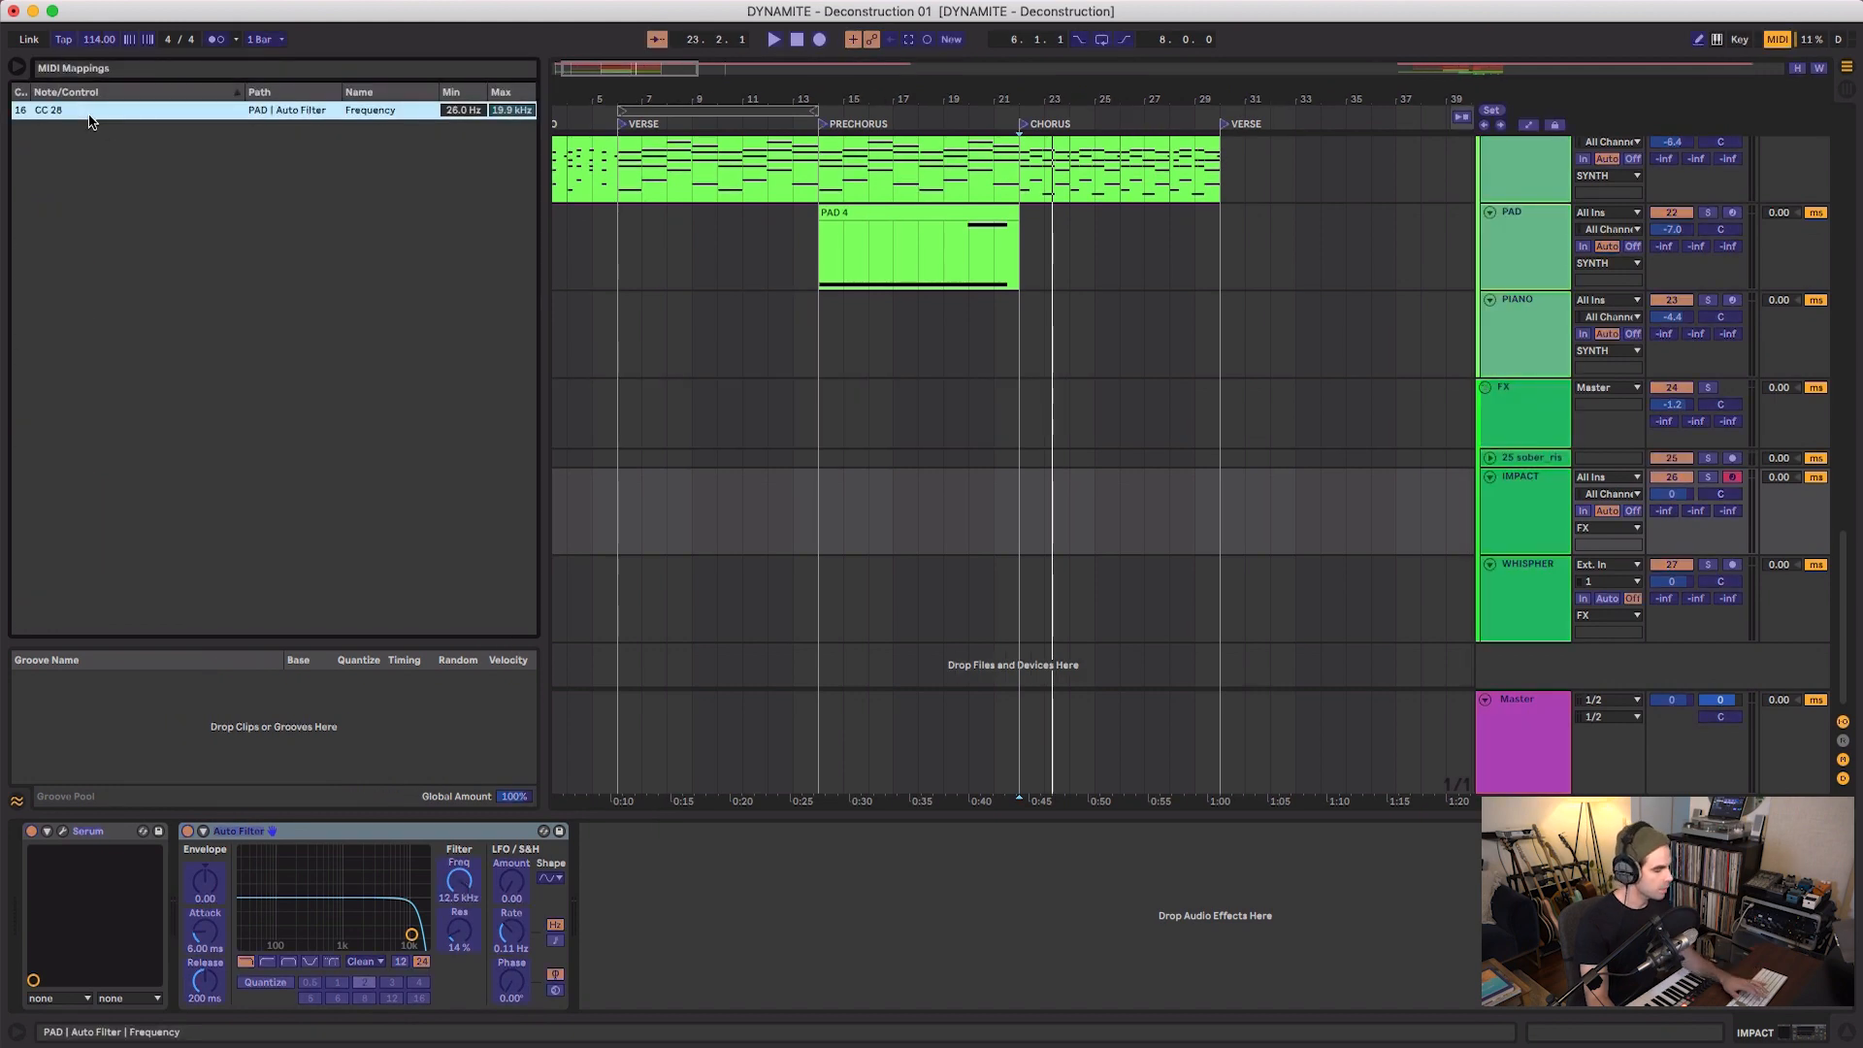
key("Delete")
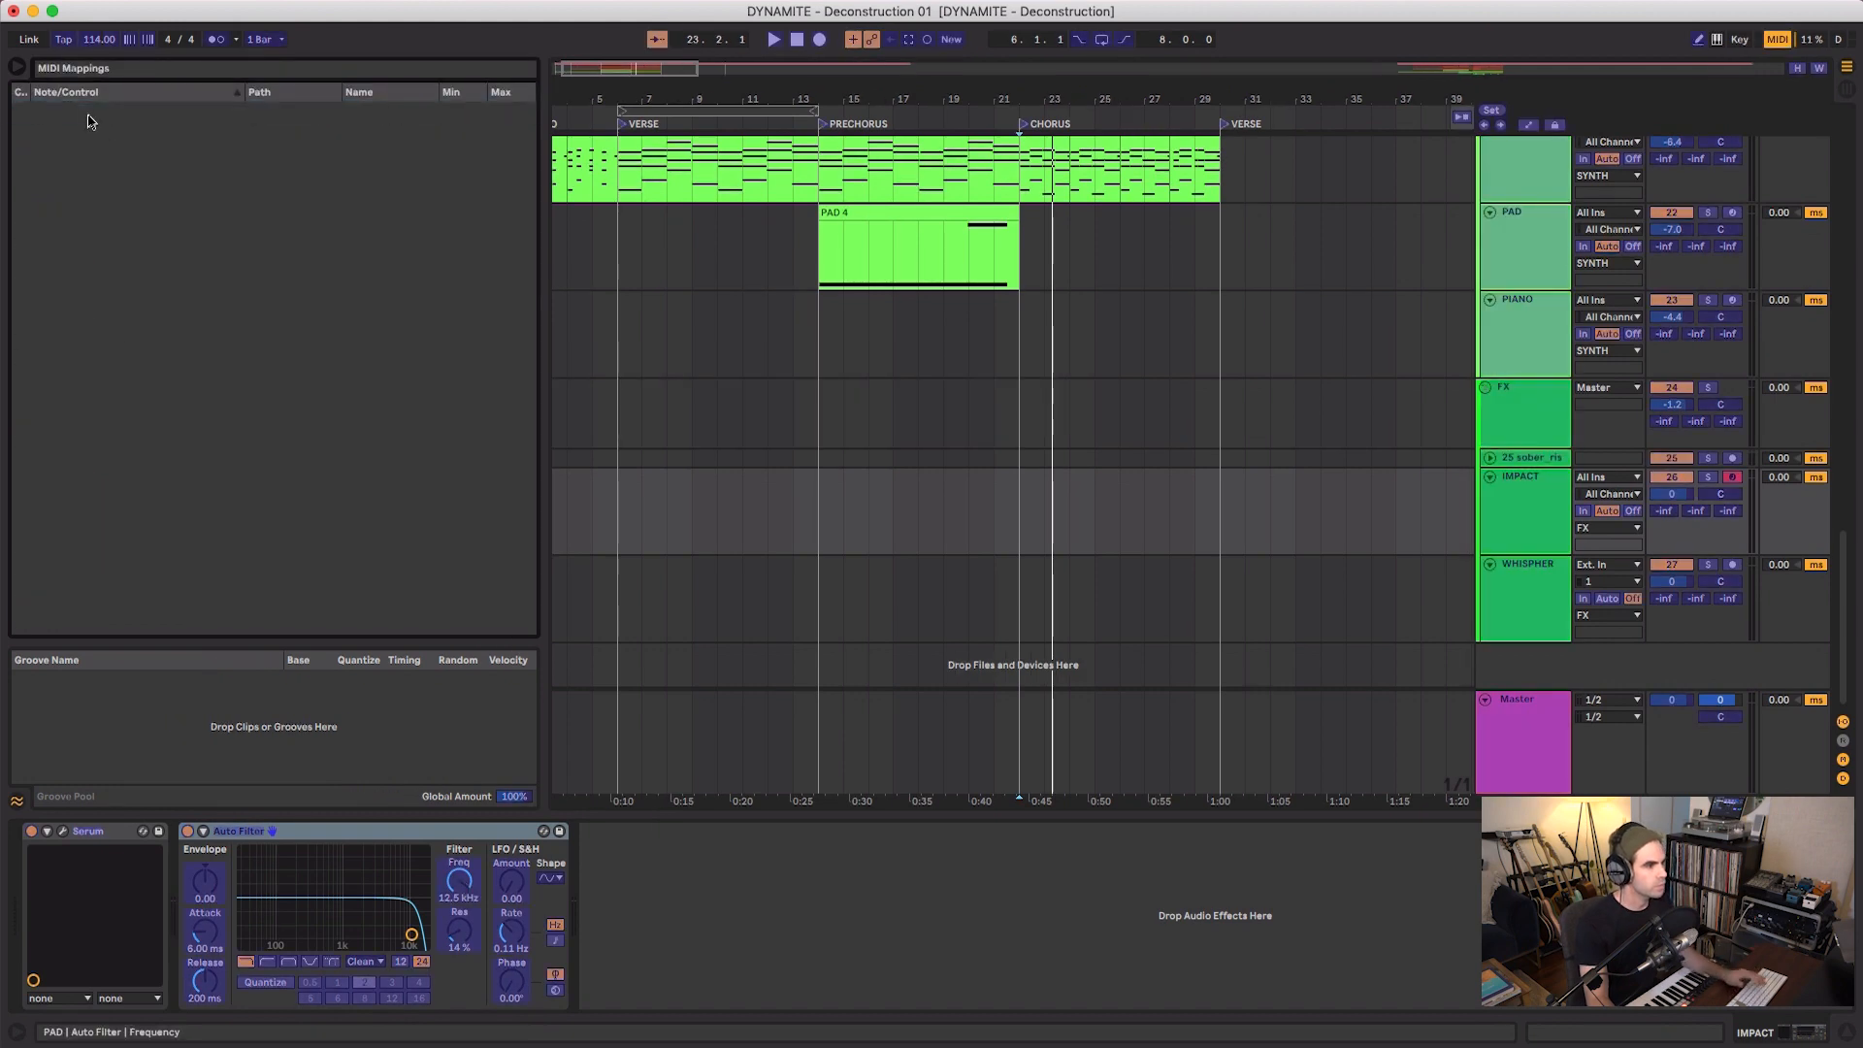
left_click(465, 891)
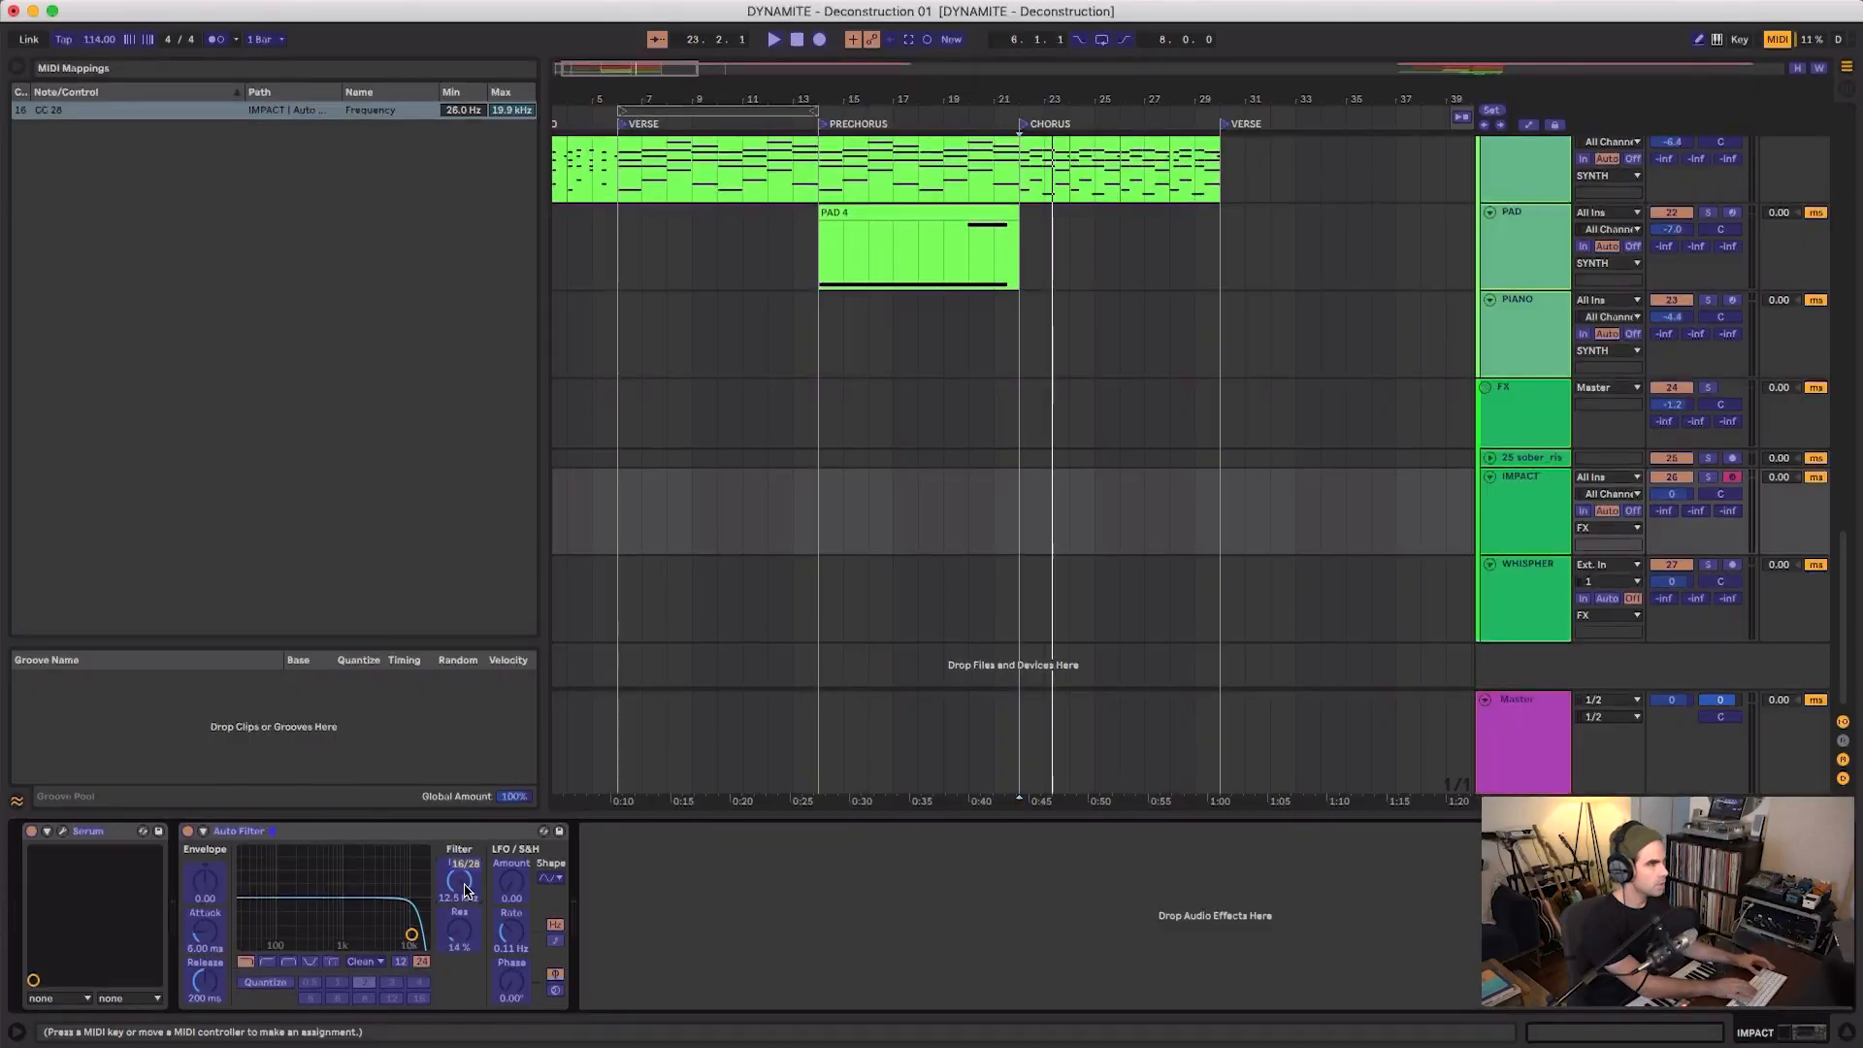
key("super+m")
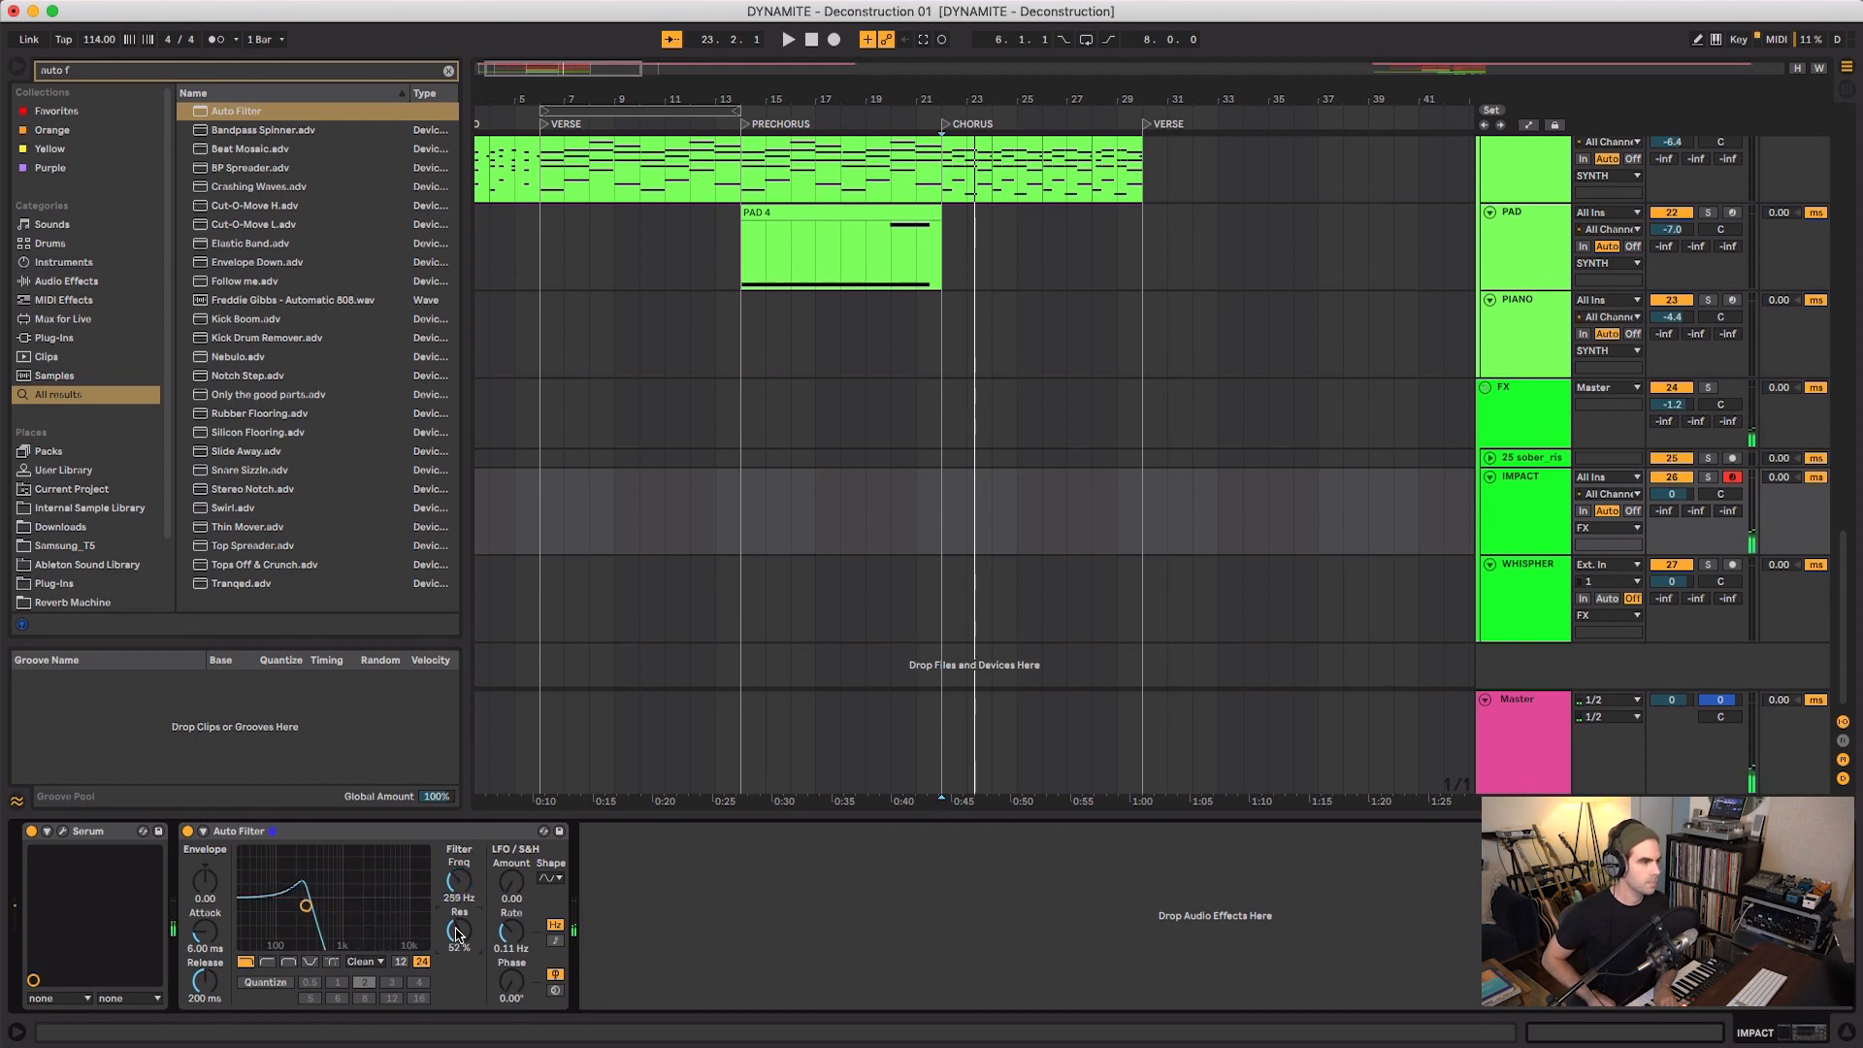
- Record a noise impact with a filter sweep on the IMPACT track from the chorus start at 22.1.1
key("F9")
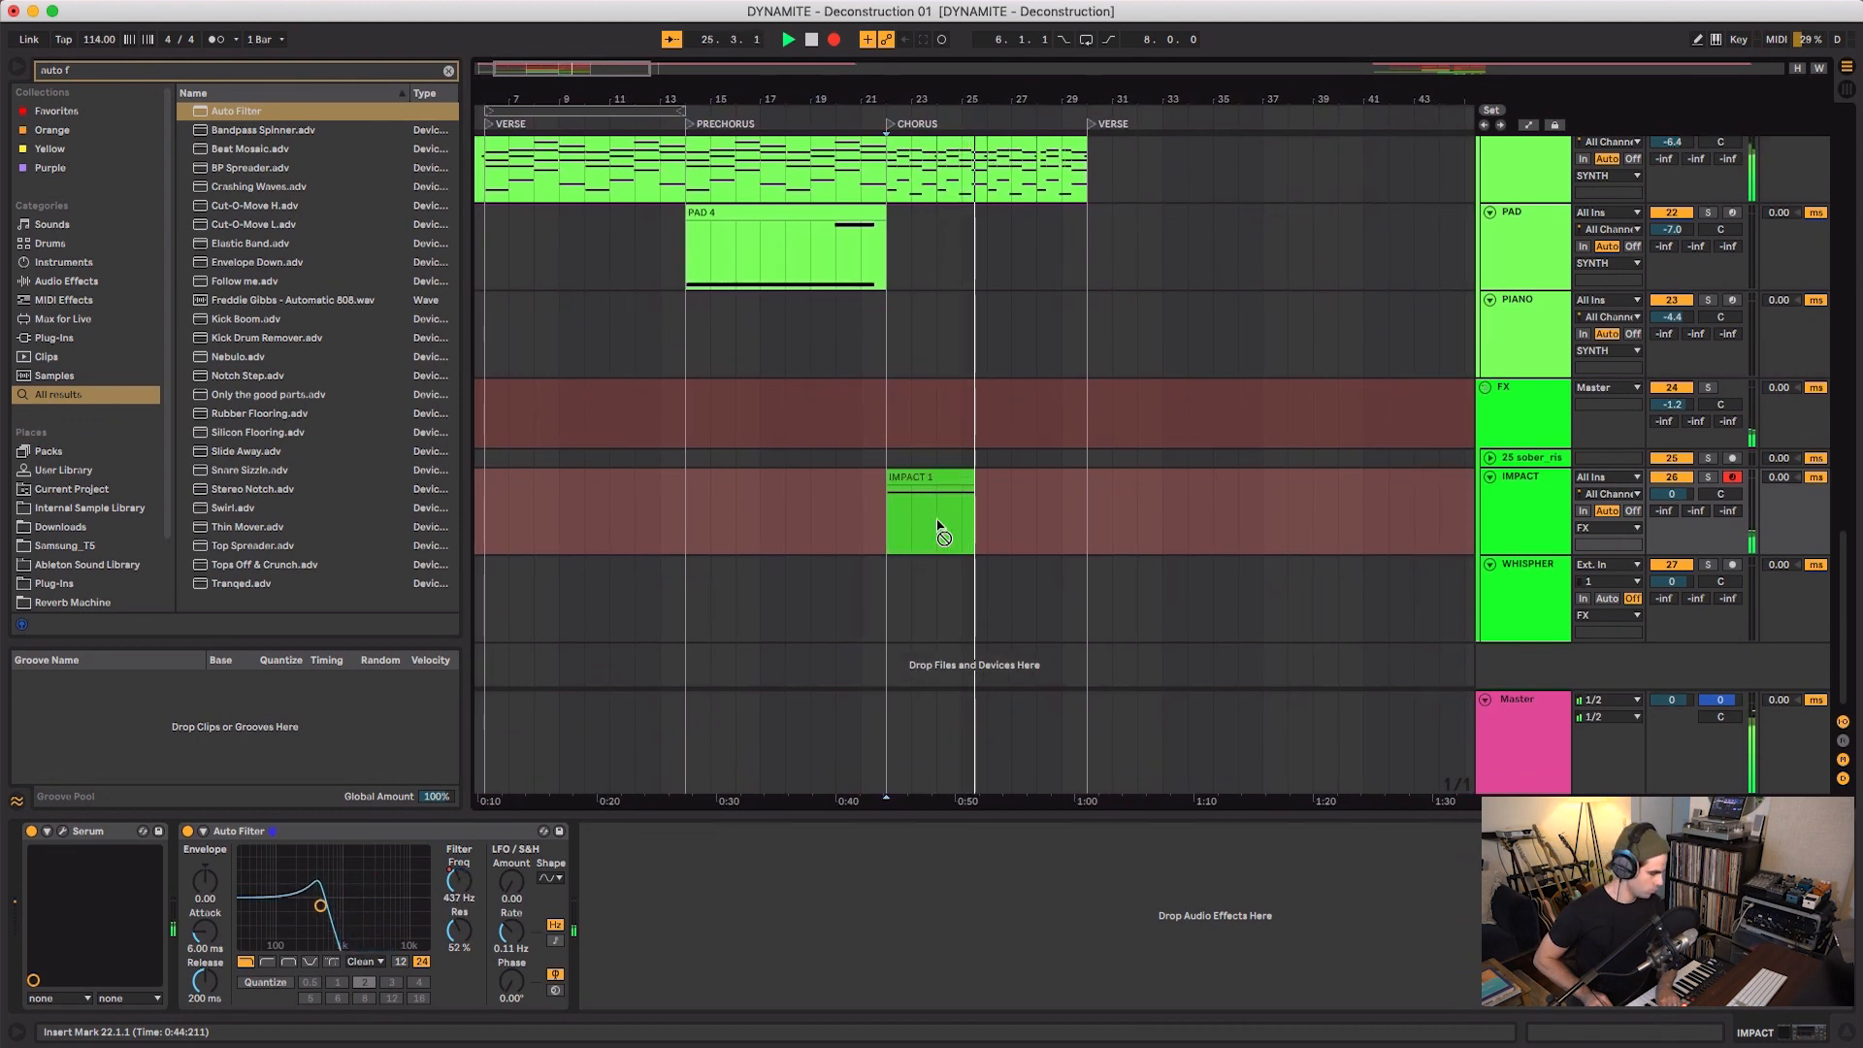
key("space")
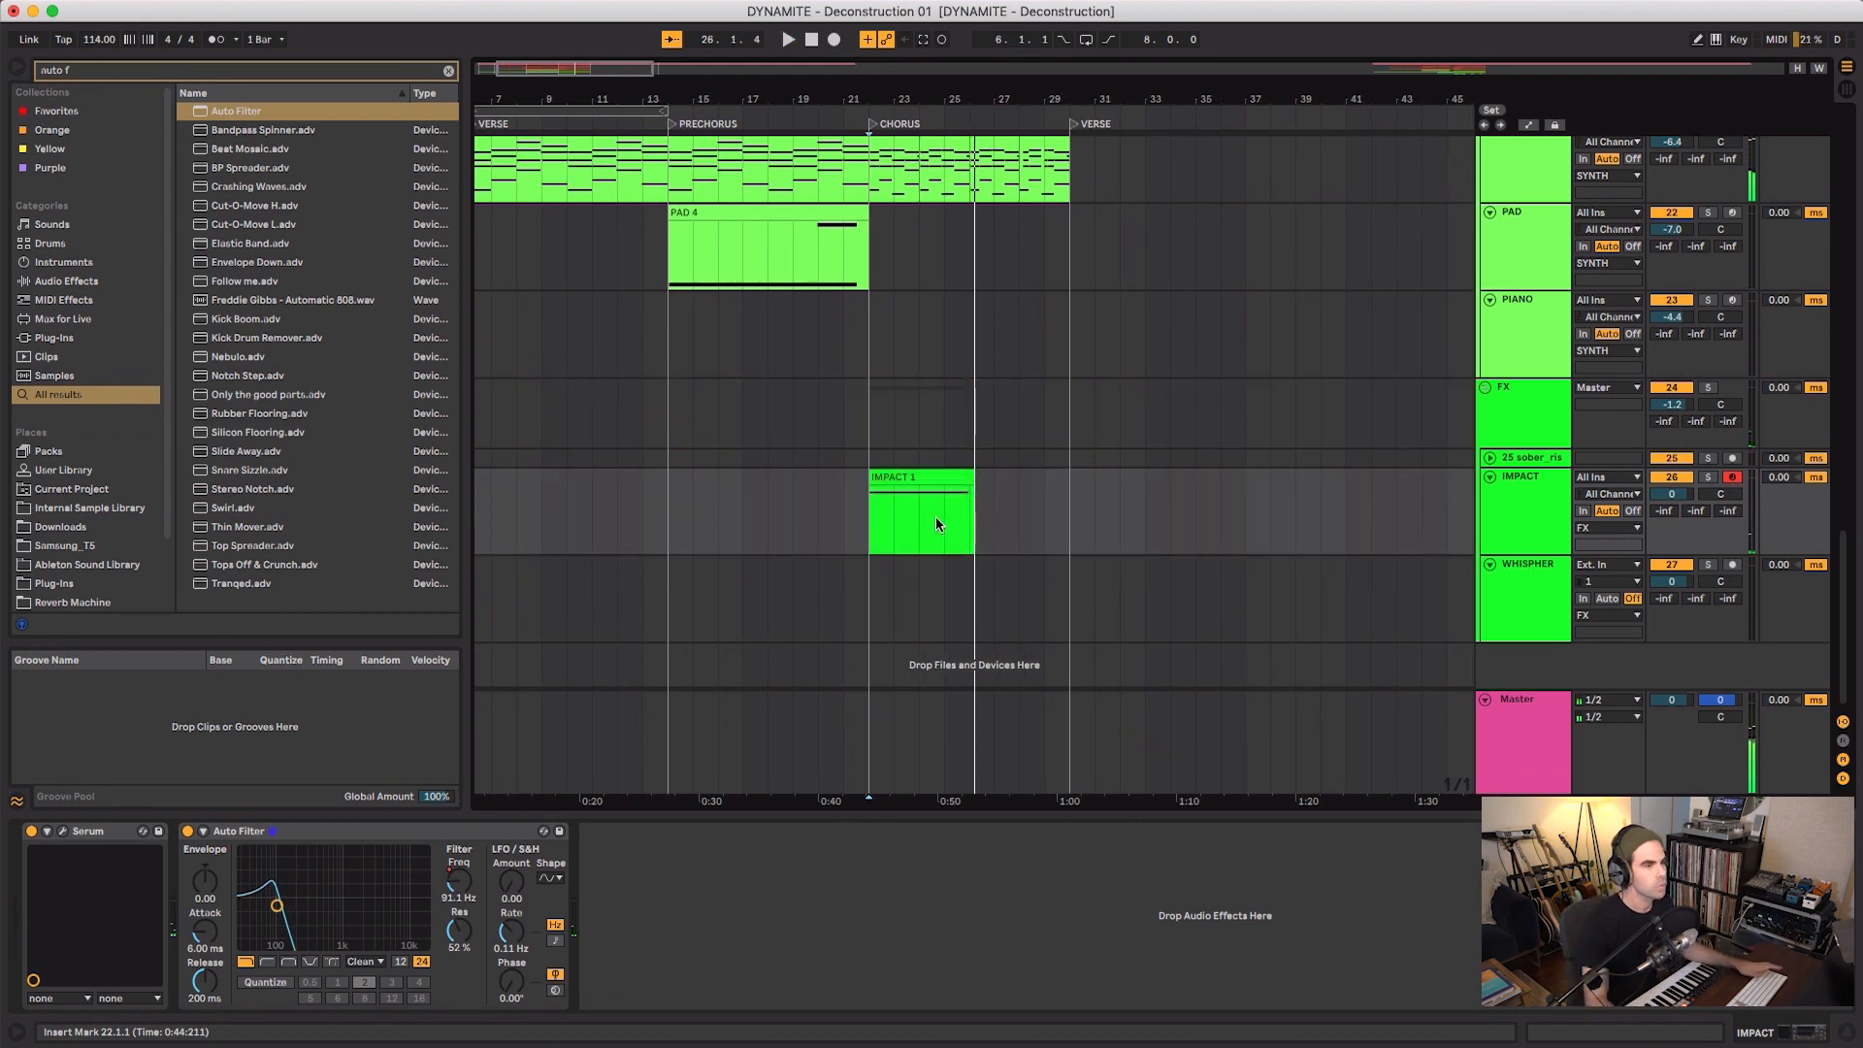
left_click(918, 475)
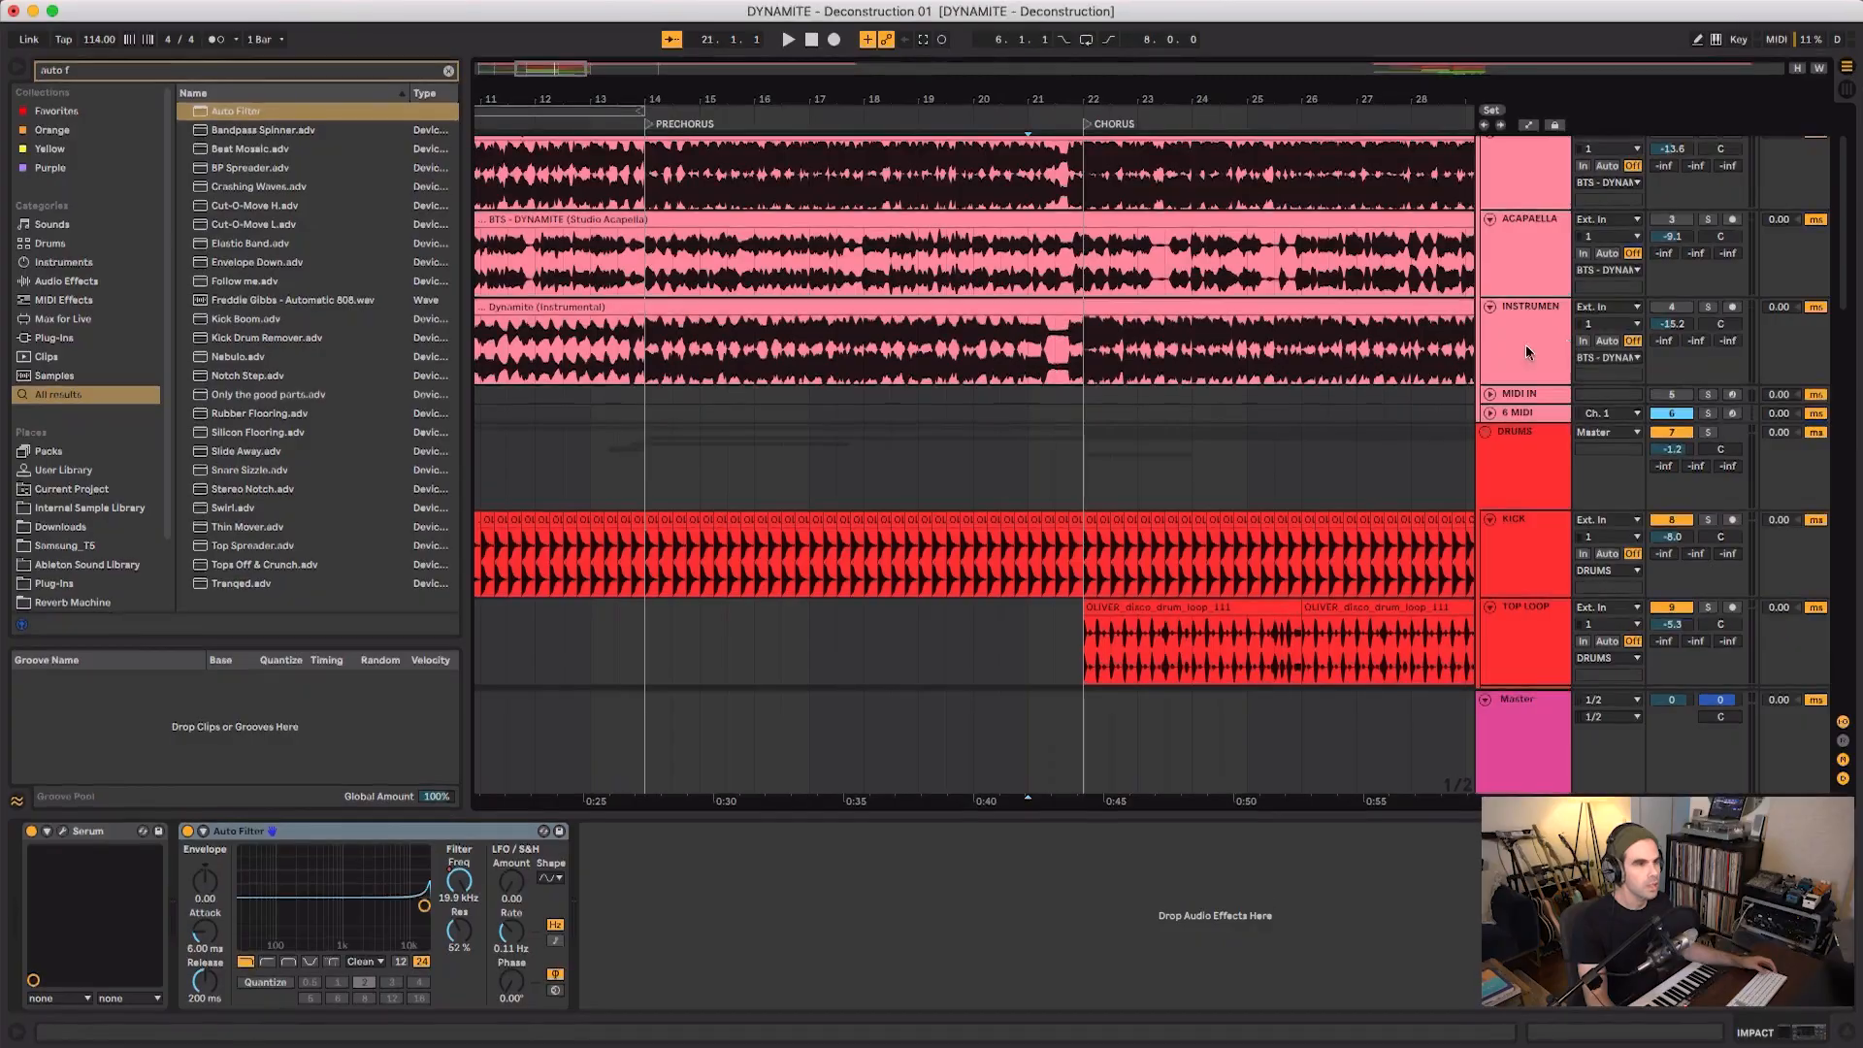
- Set the loop around the bar before the chorus, 21.1.1 to 22.1.1, and select that bar across all tracks
left_click(1526, 346)
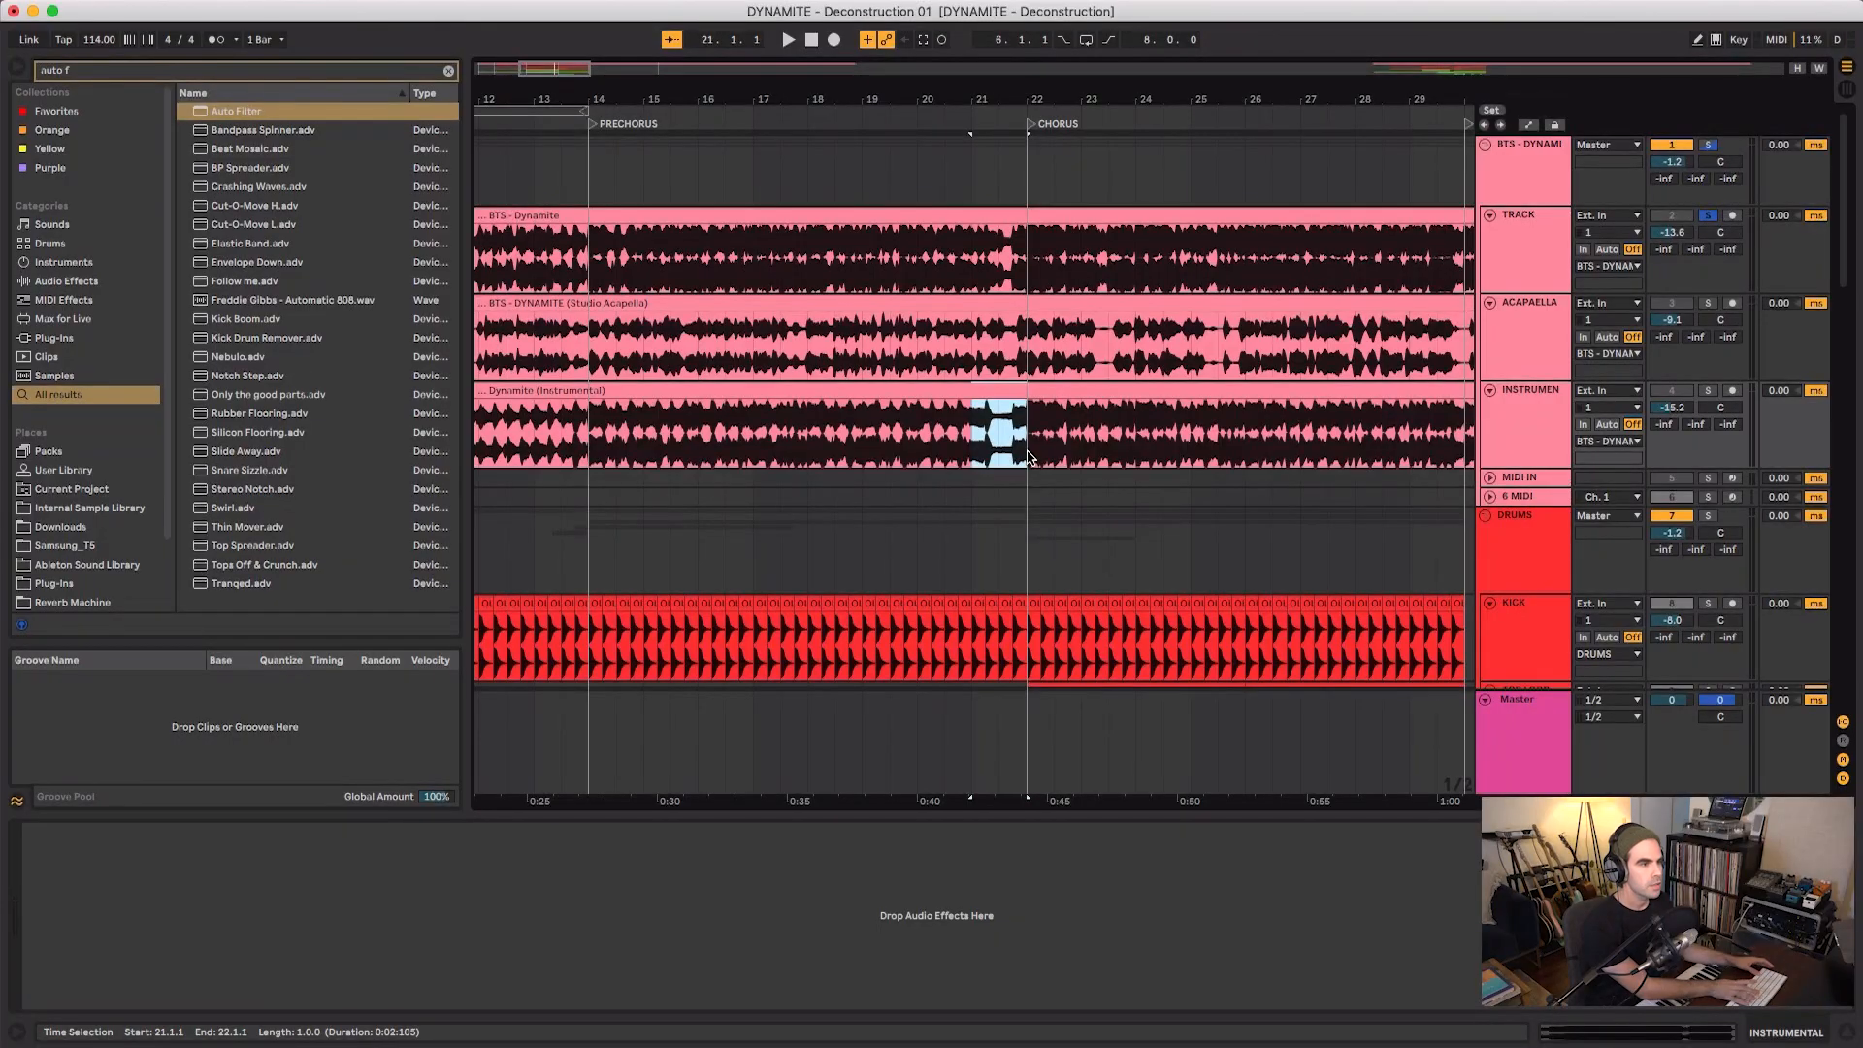
key("super+l")
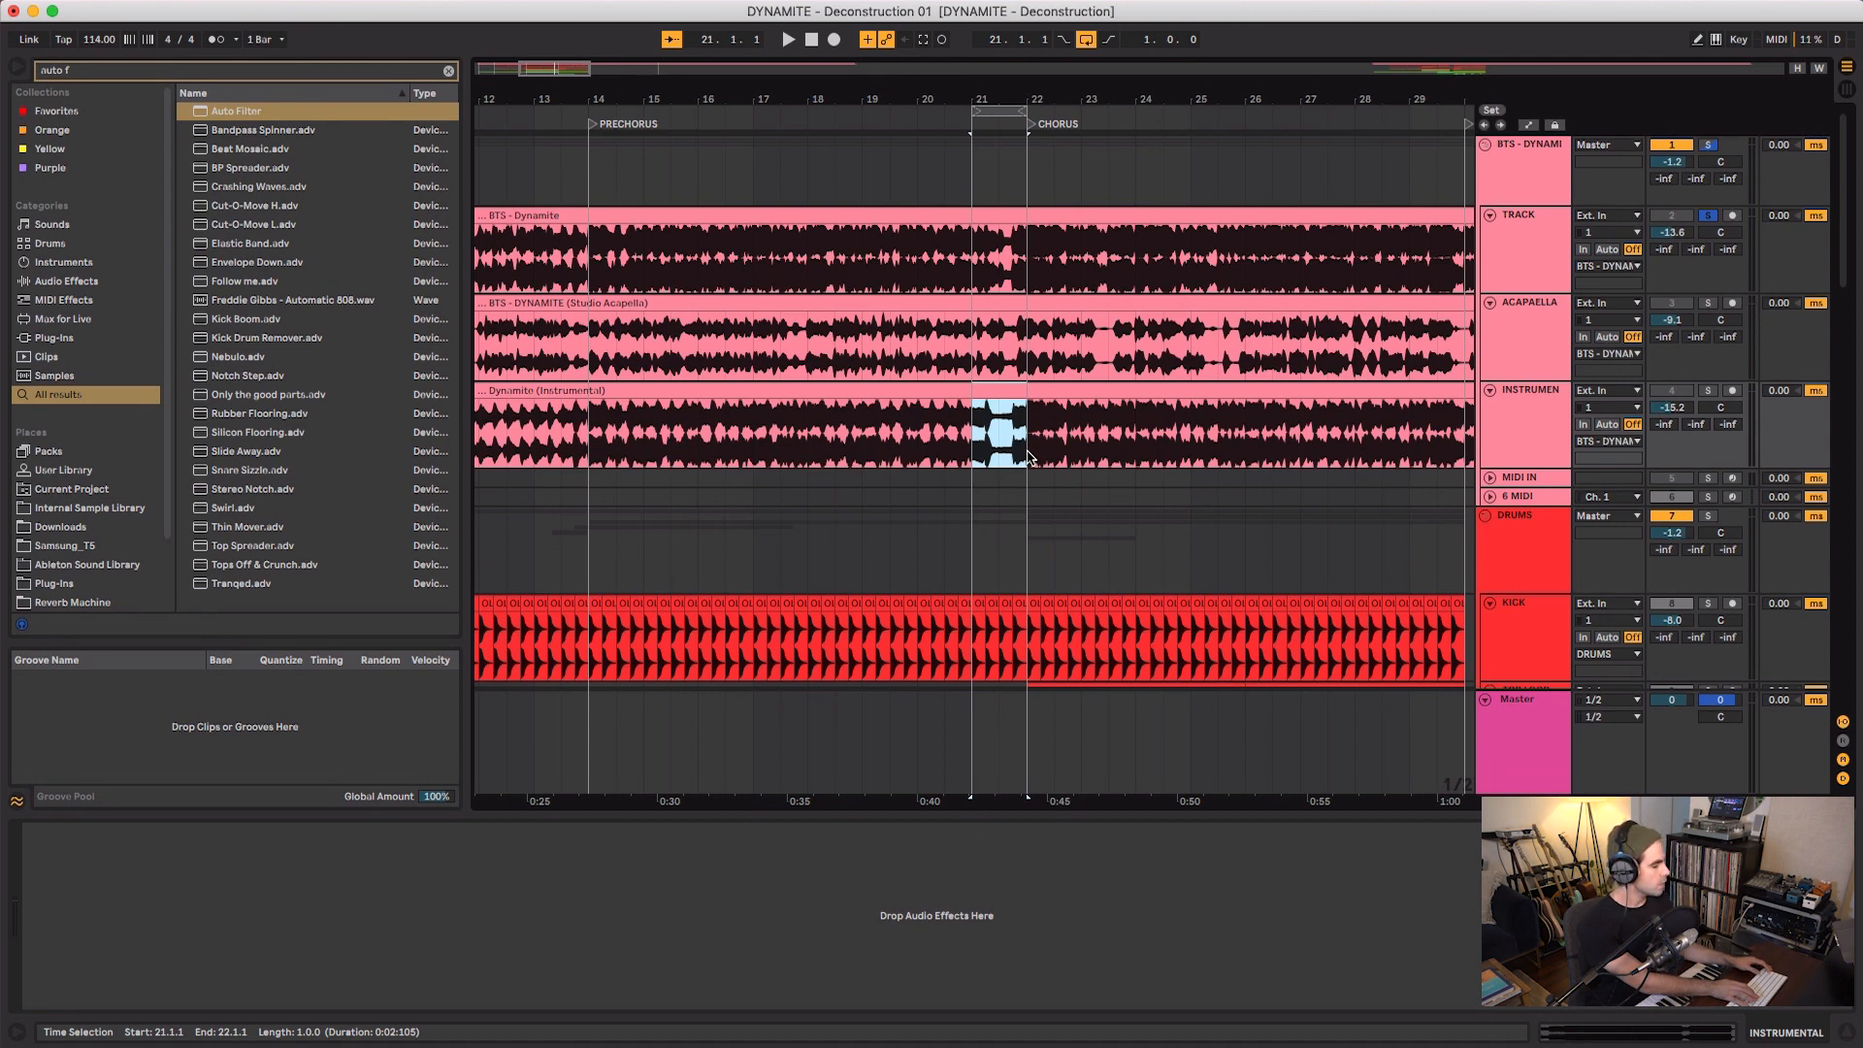
key("shift+super+l")
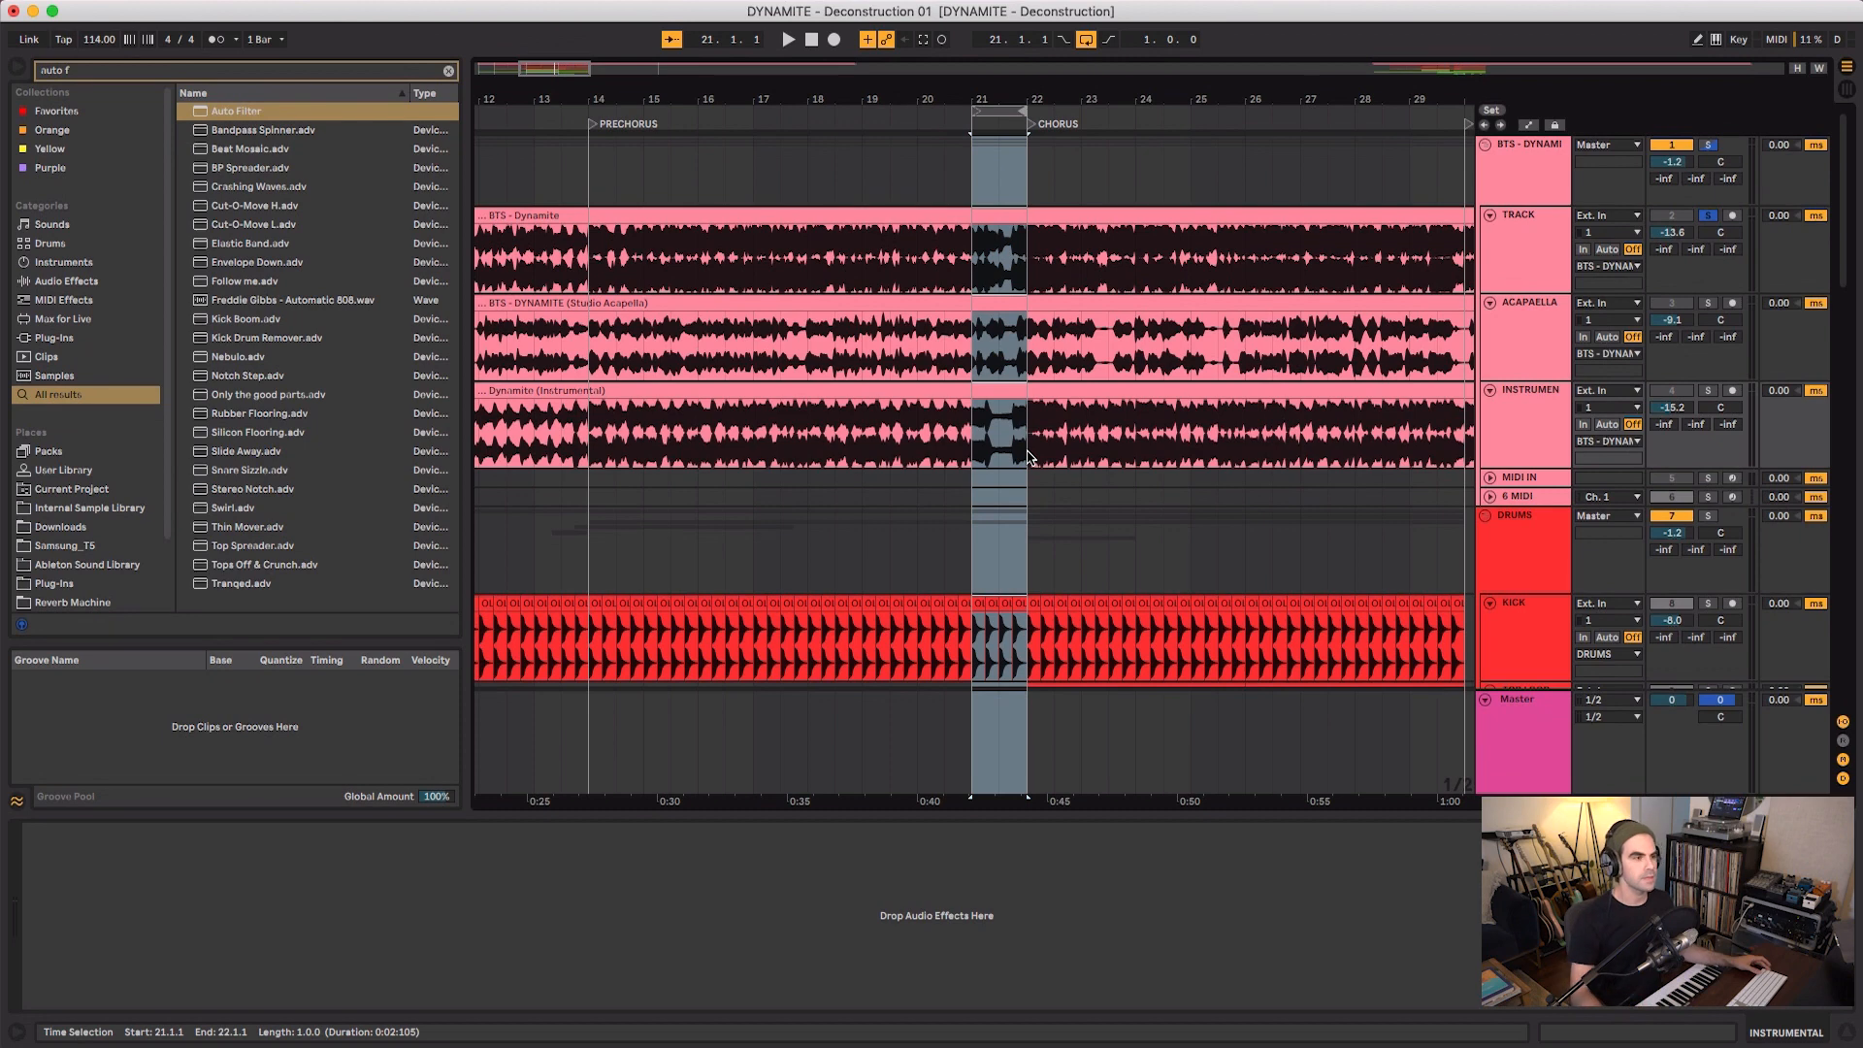
- Exclude the reference, live clap and BASS GTR tracks from the bar 21 selection and delete the remaining kick, guitar and synth material
left_click(1006, 392, "super")
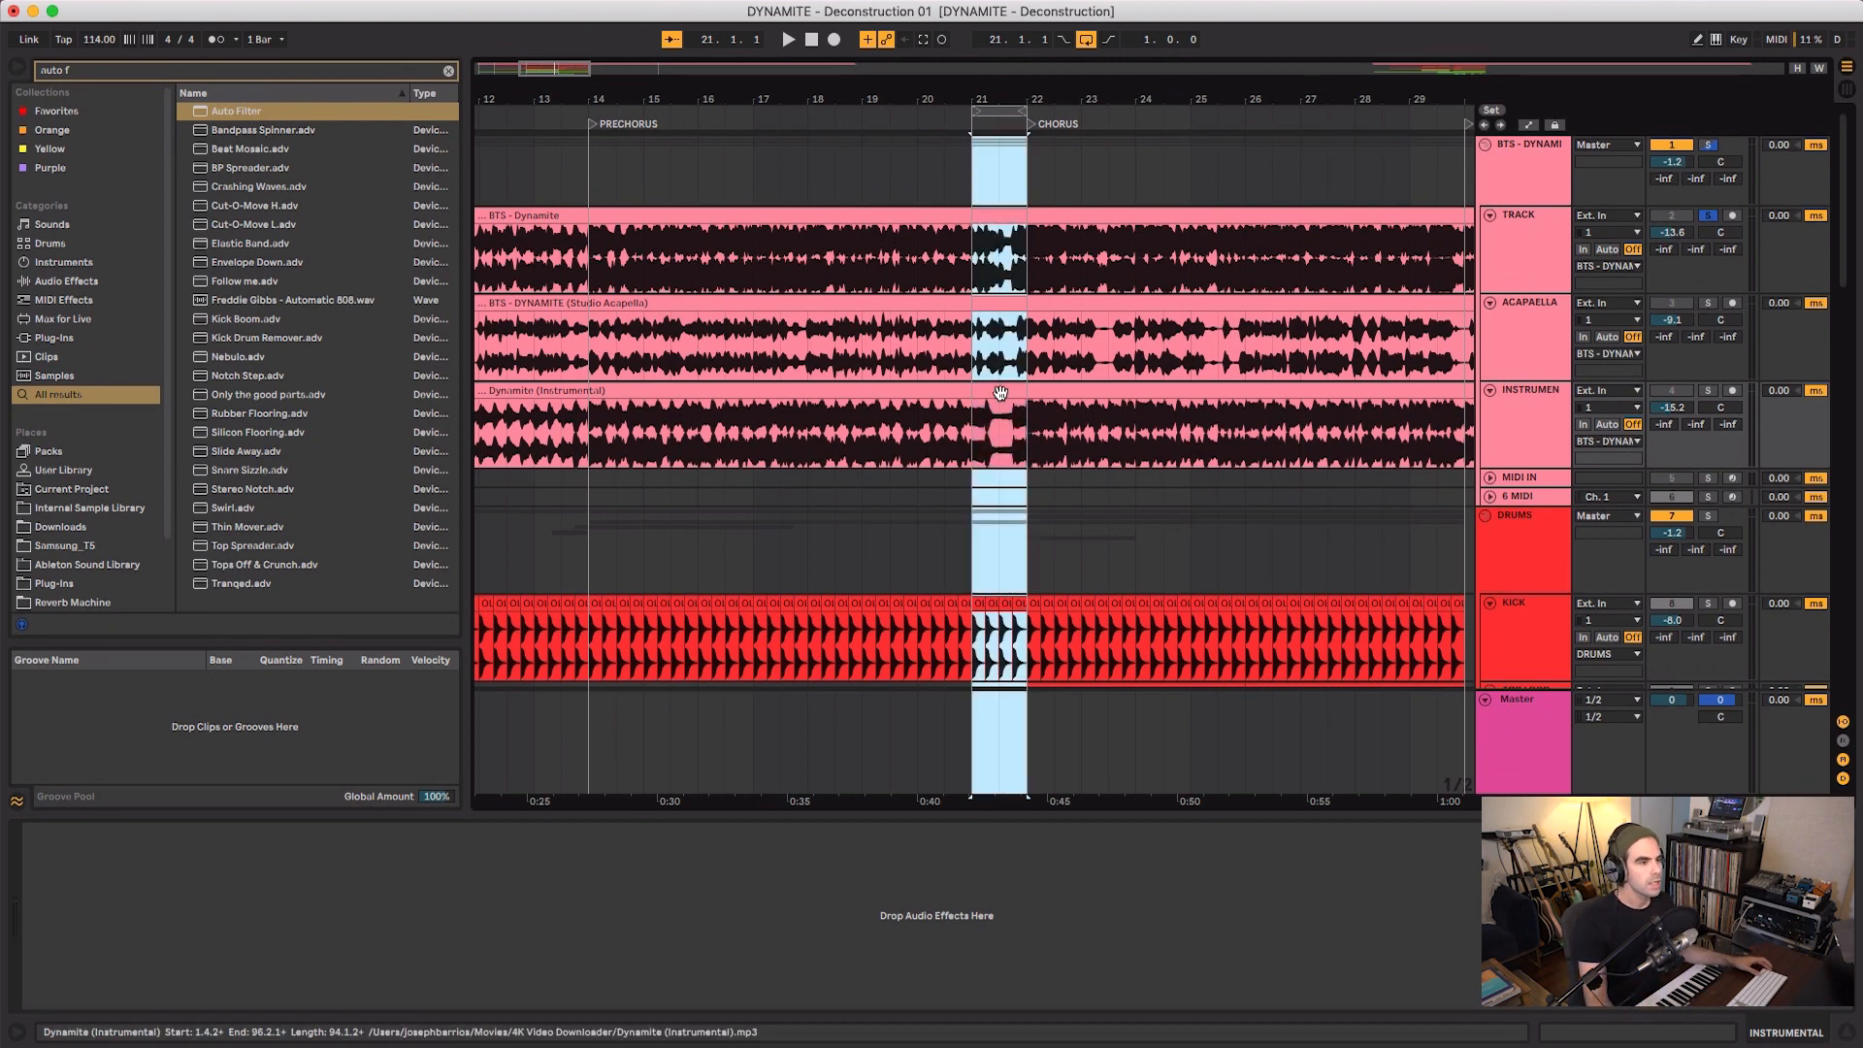
left_click(1001, 301, "super")
scroll(1001, 300, "down", 4)
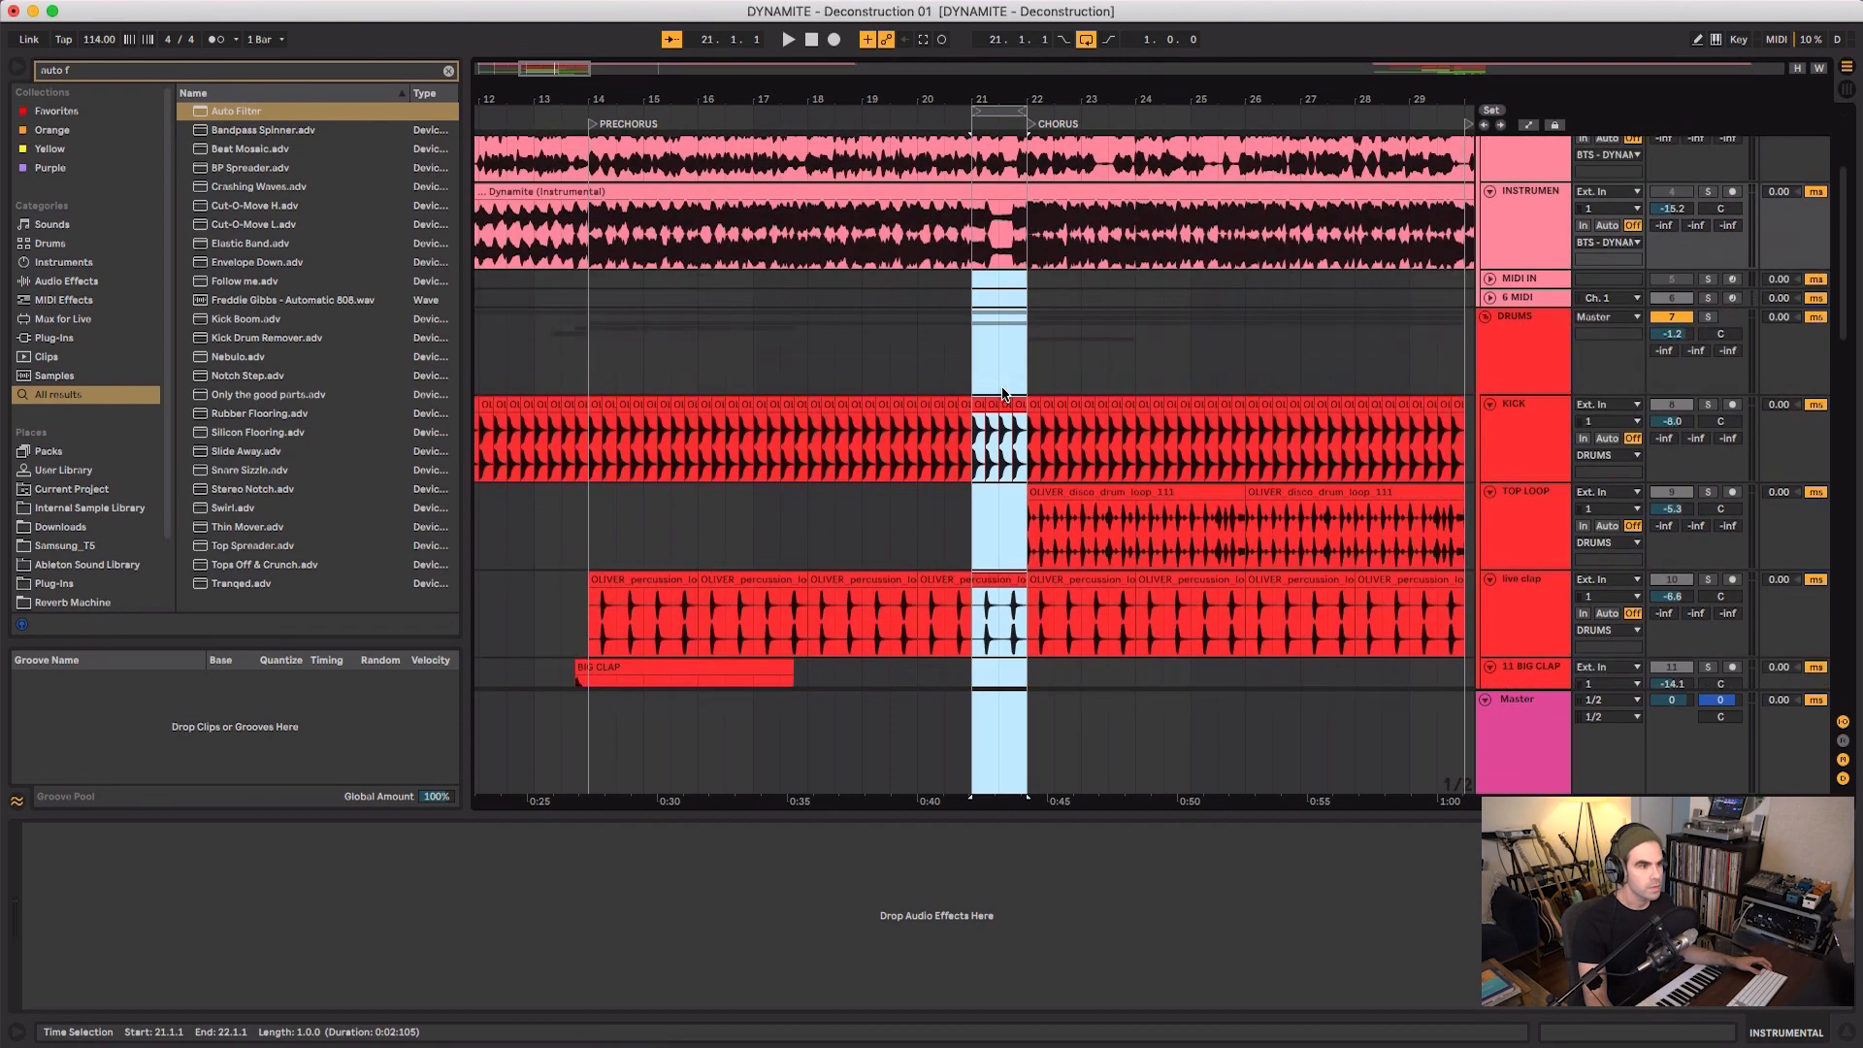
scroll(1009, 497, "down", 2)
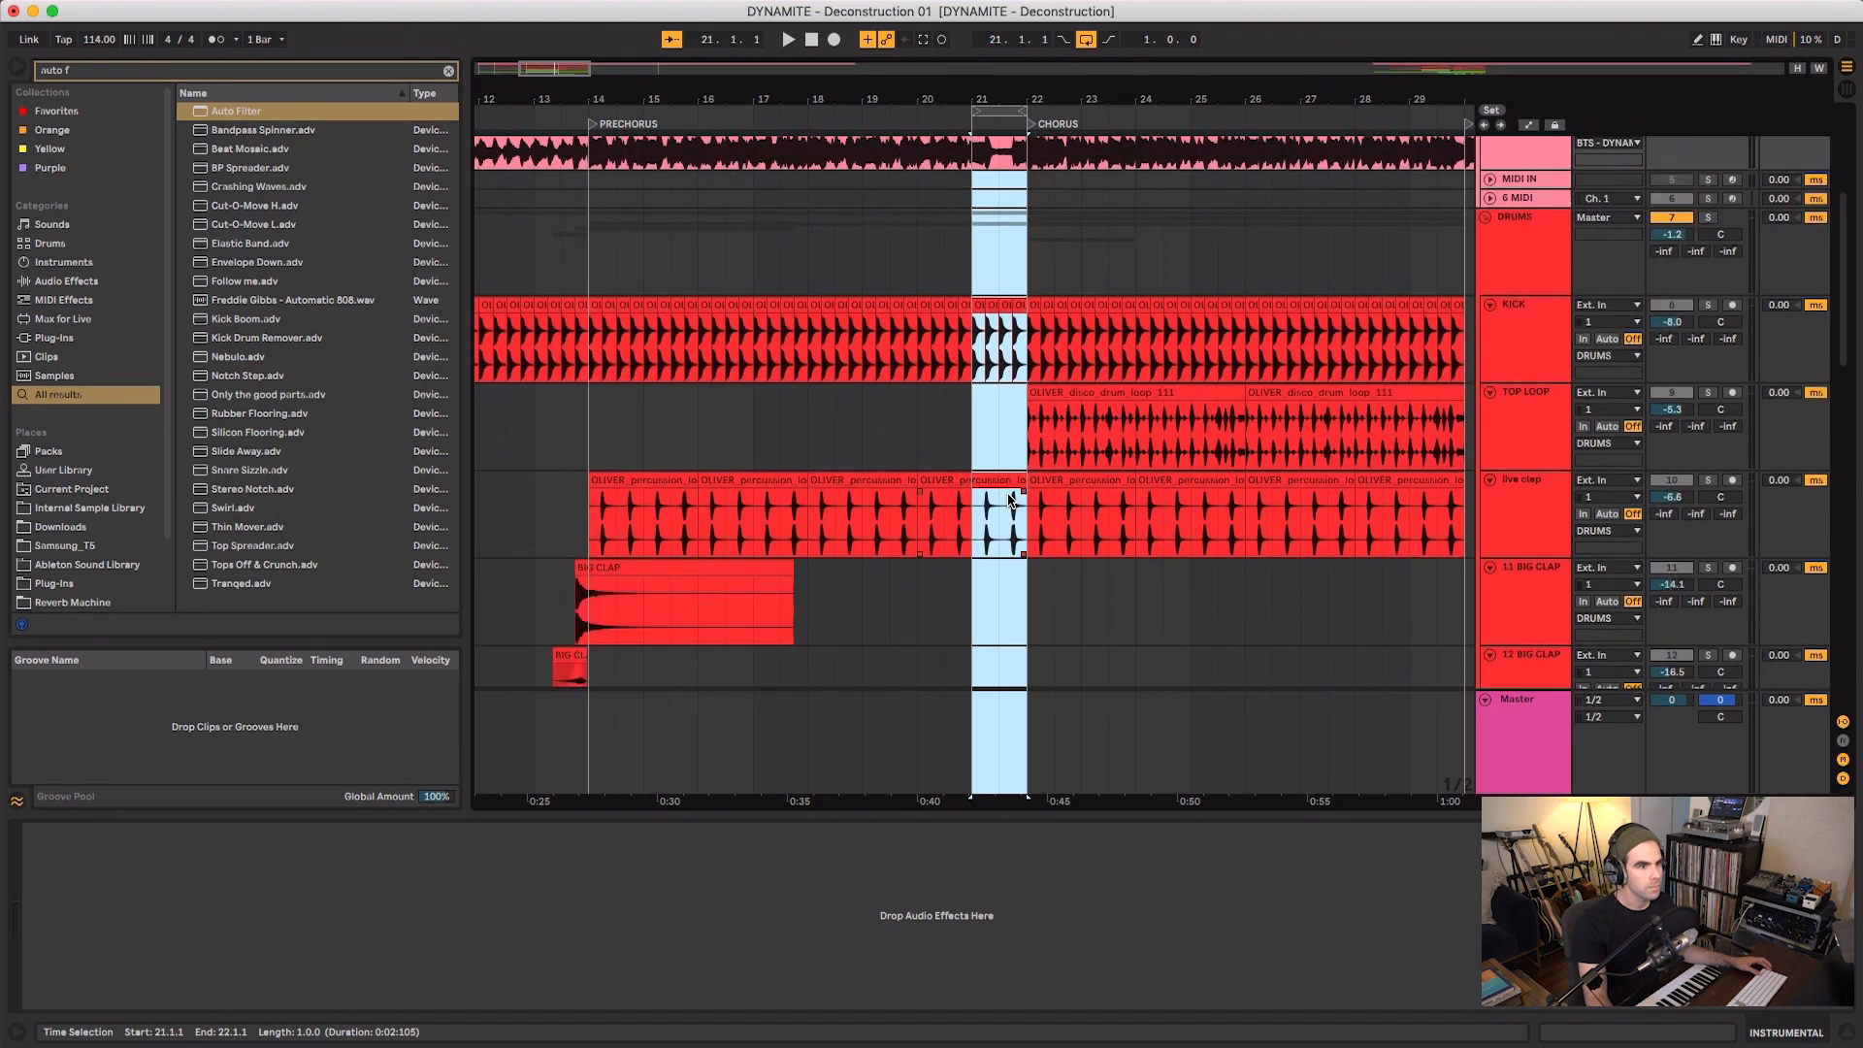
scroll(988, 550, "down", 2)
scroll(988, 550, "down", 4)
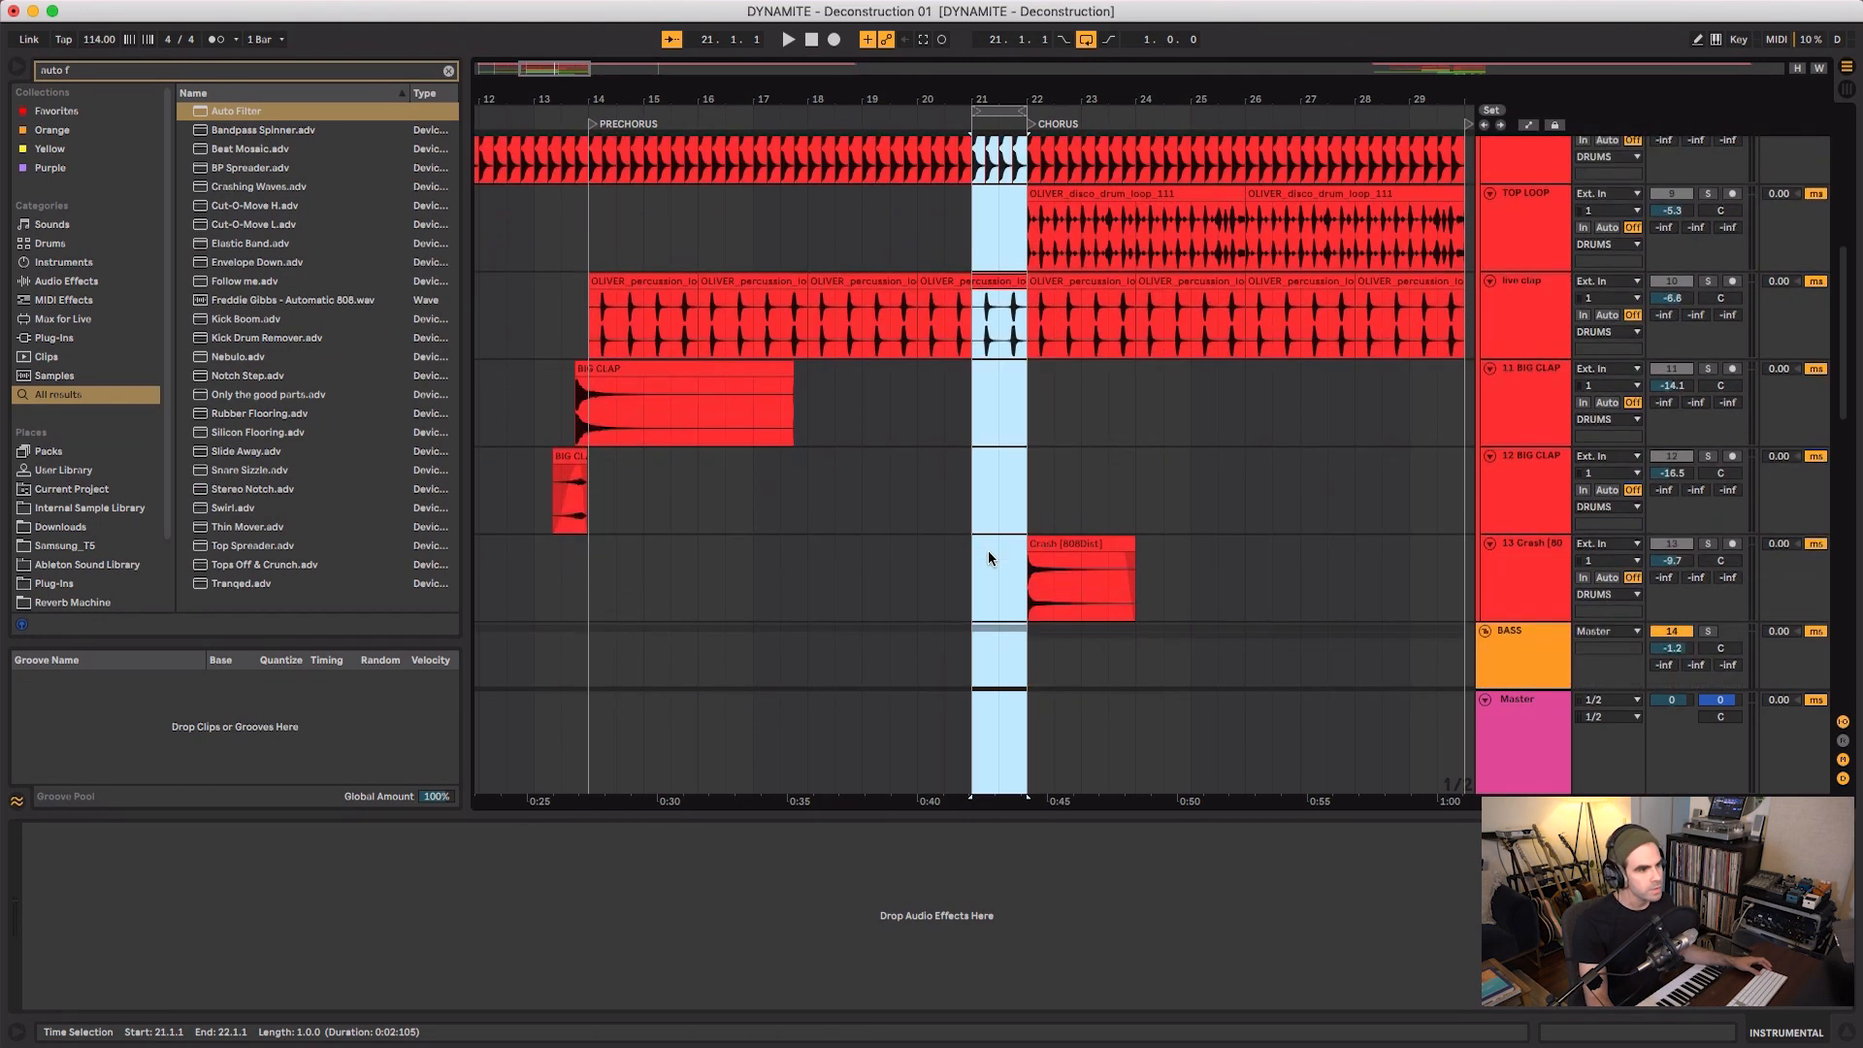
scroll(988, 557, "down", 2)
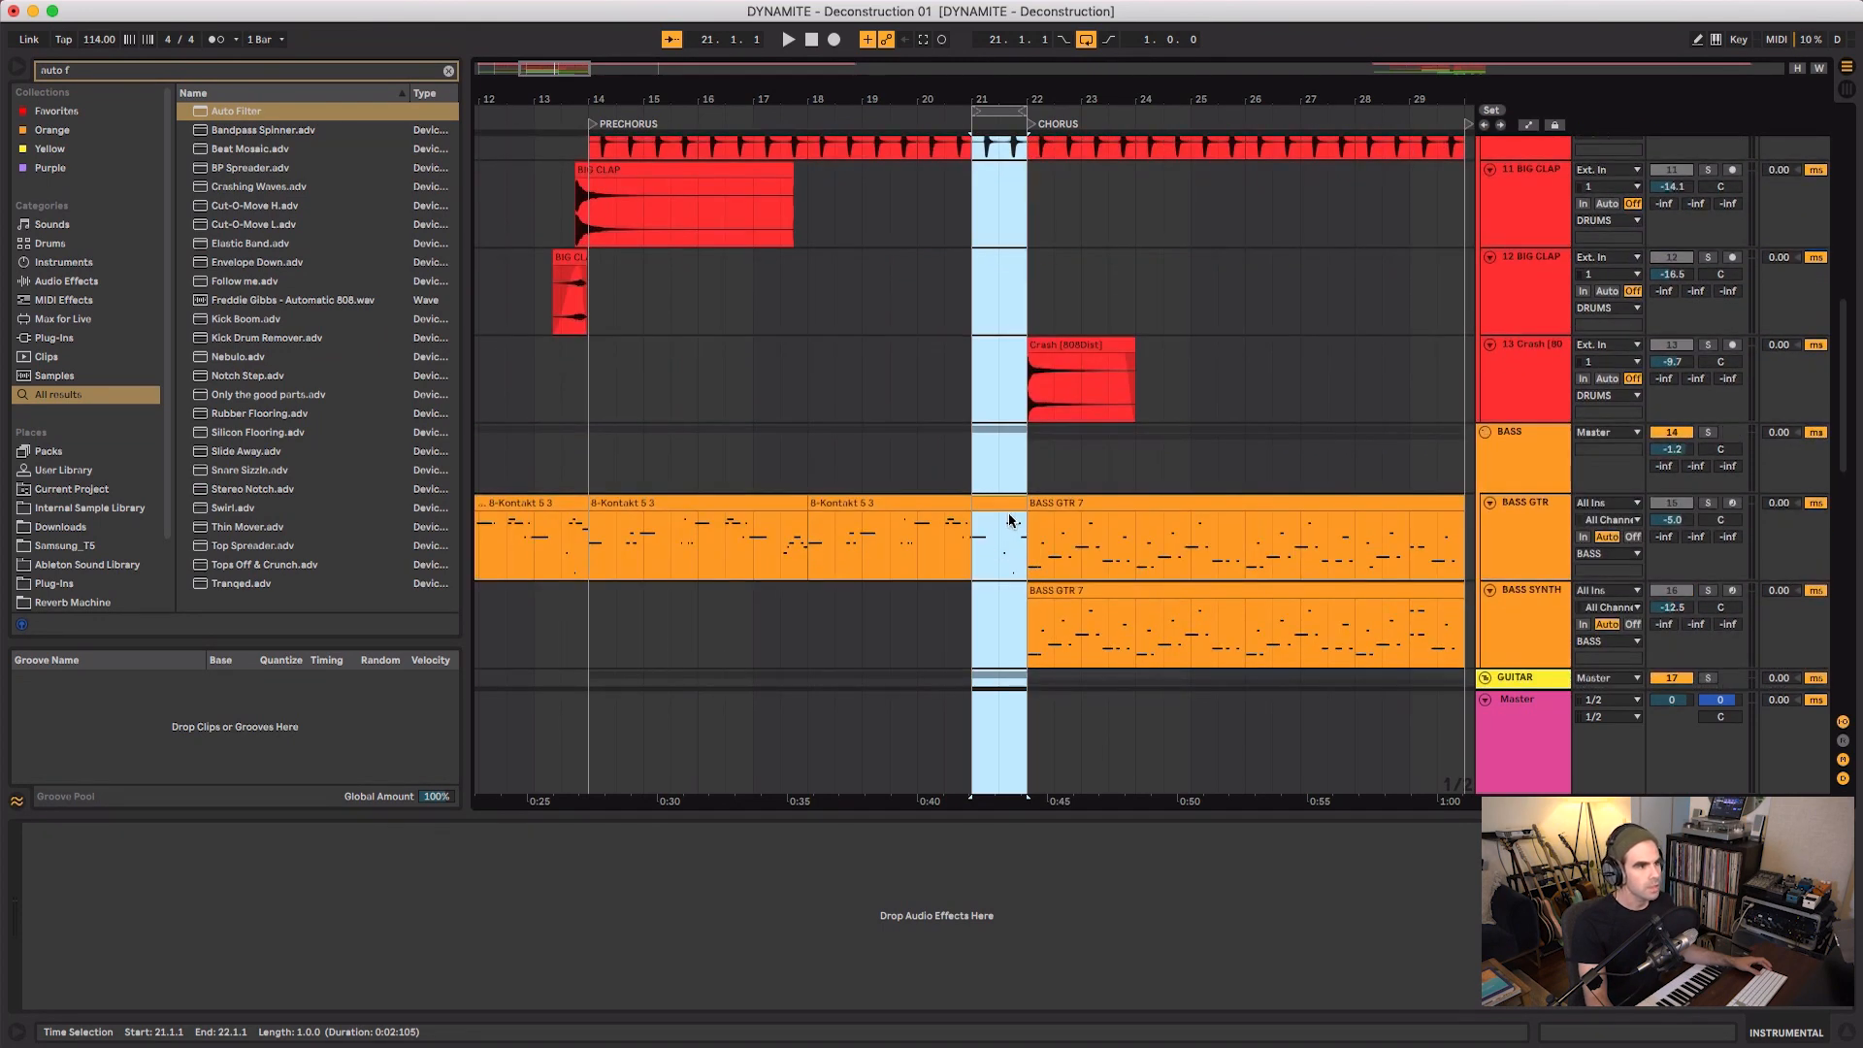
scroll(1005, 511, "down", 2)
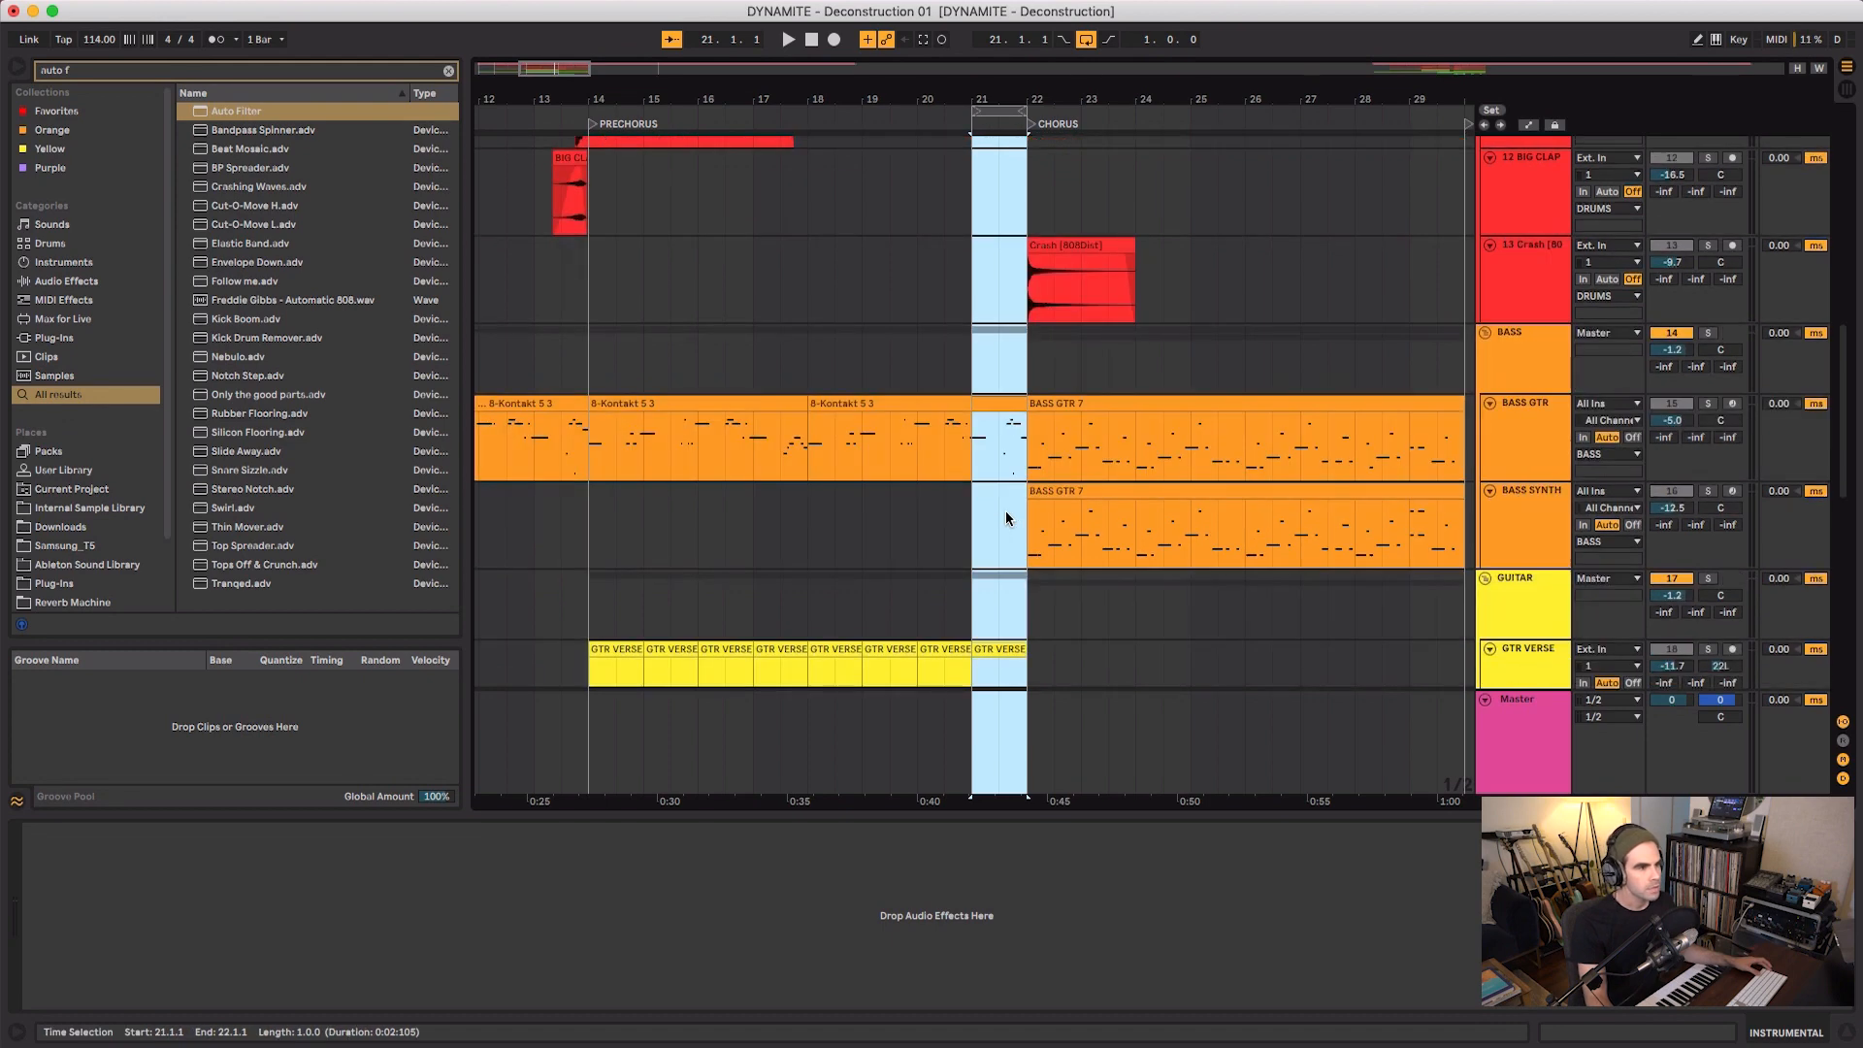
scroll(1005, 510, "down", 4)
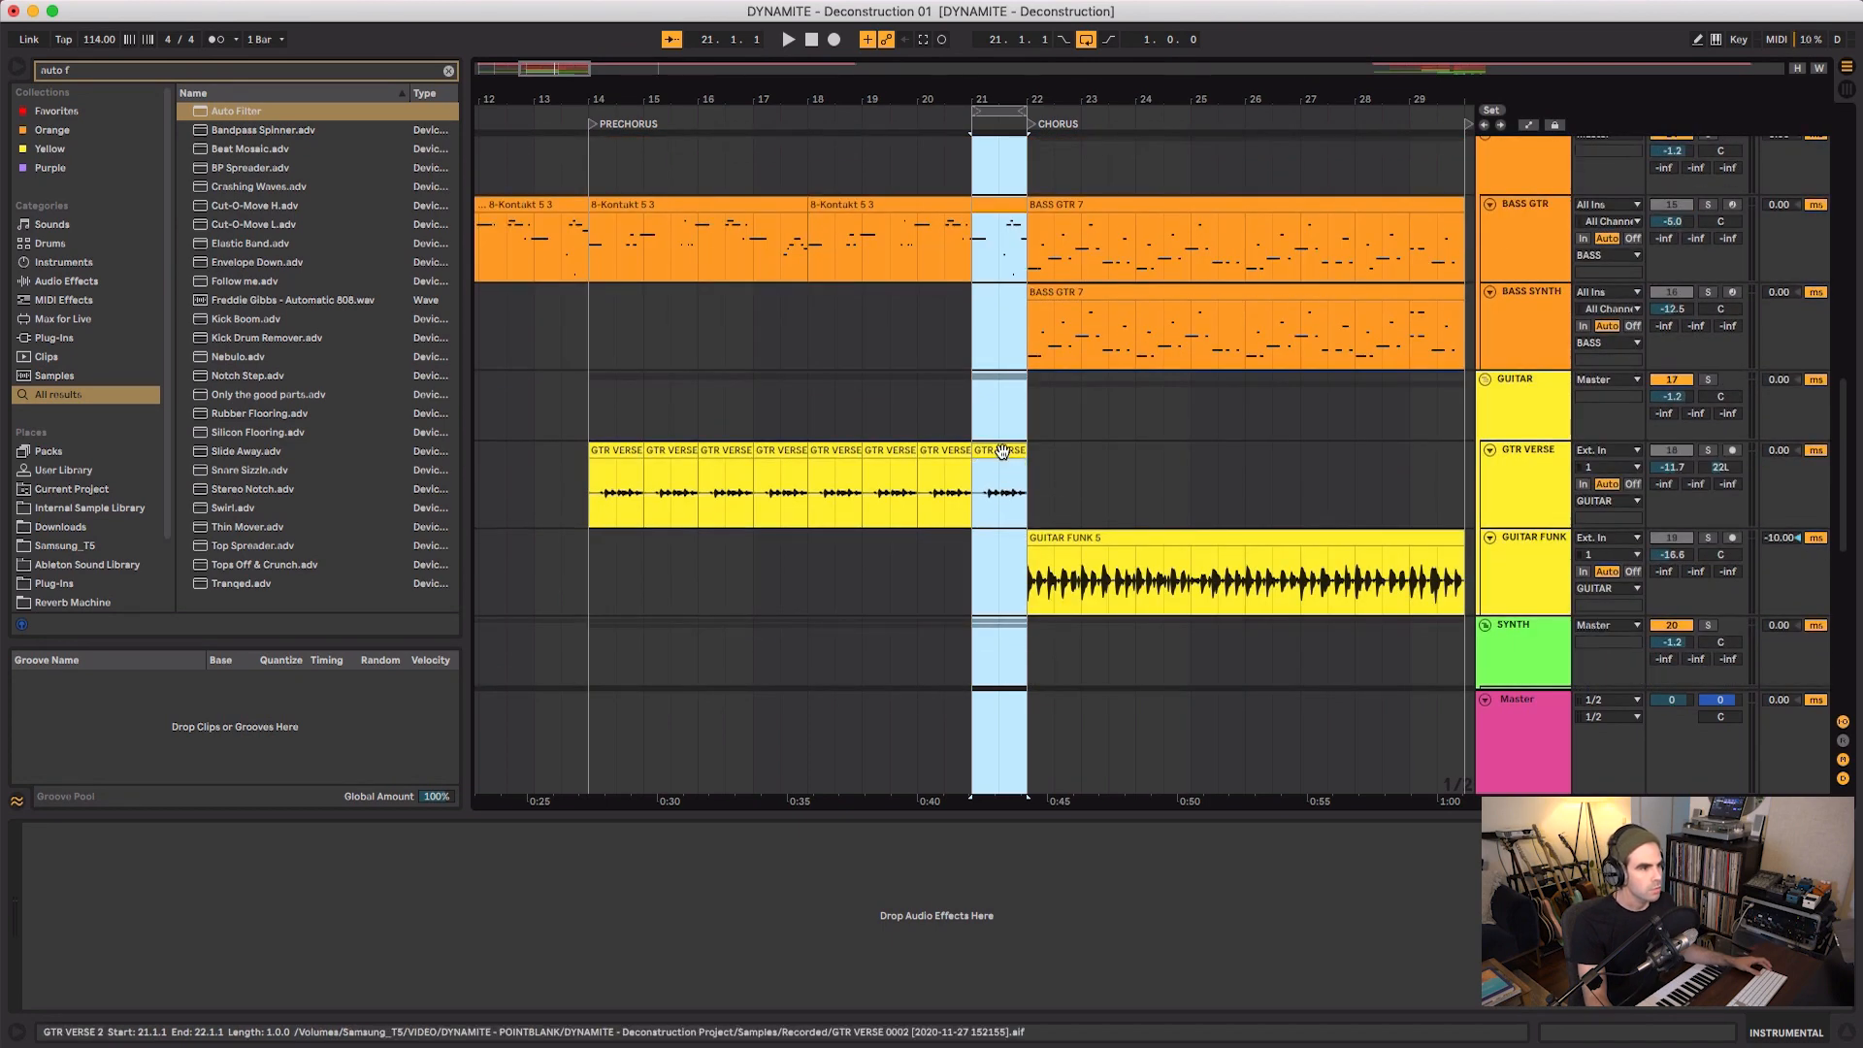
left_click(1002, 451)
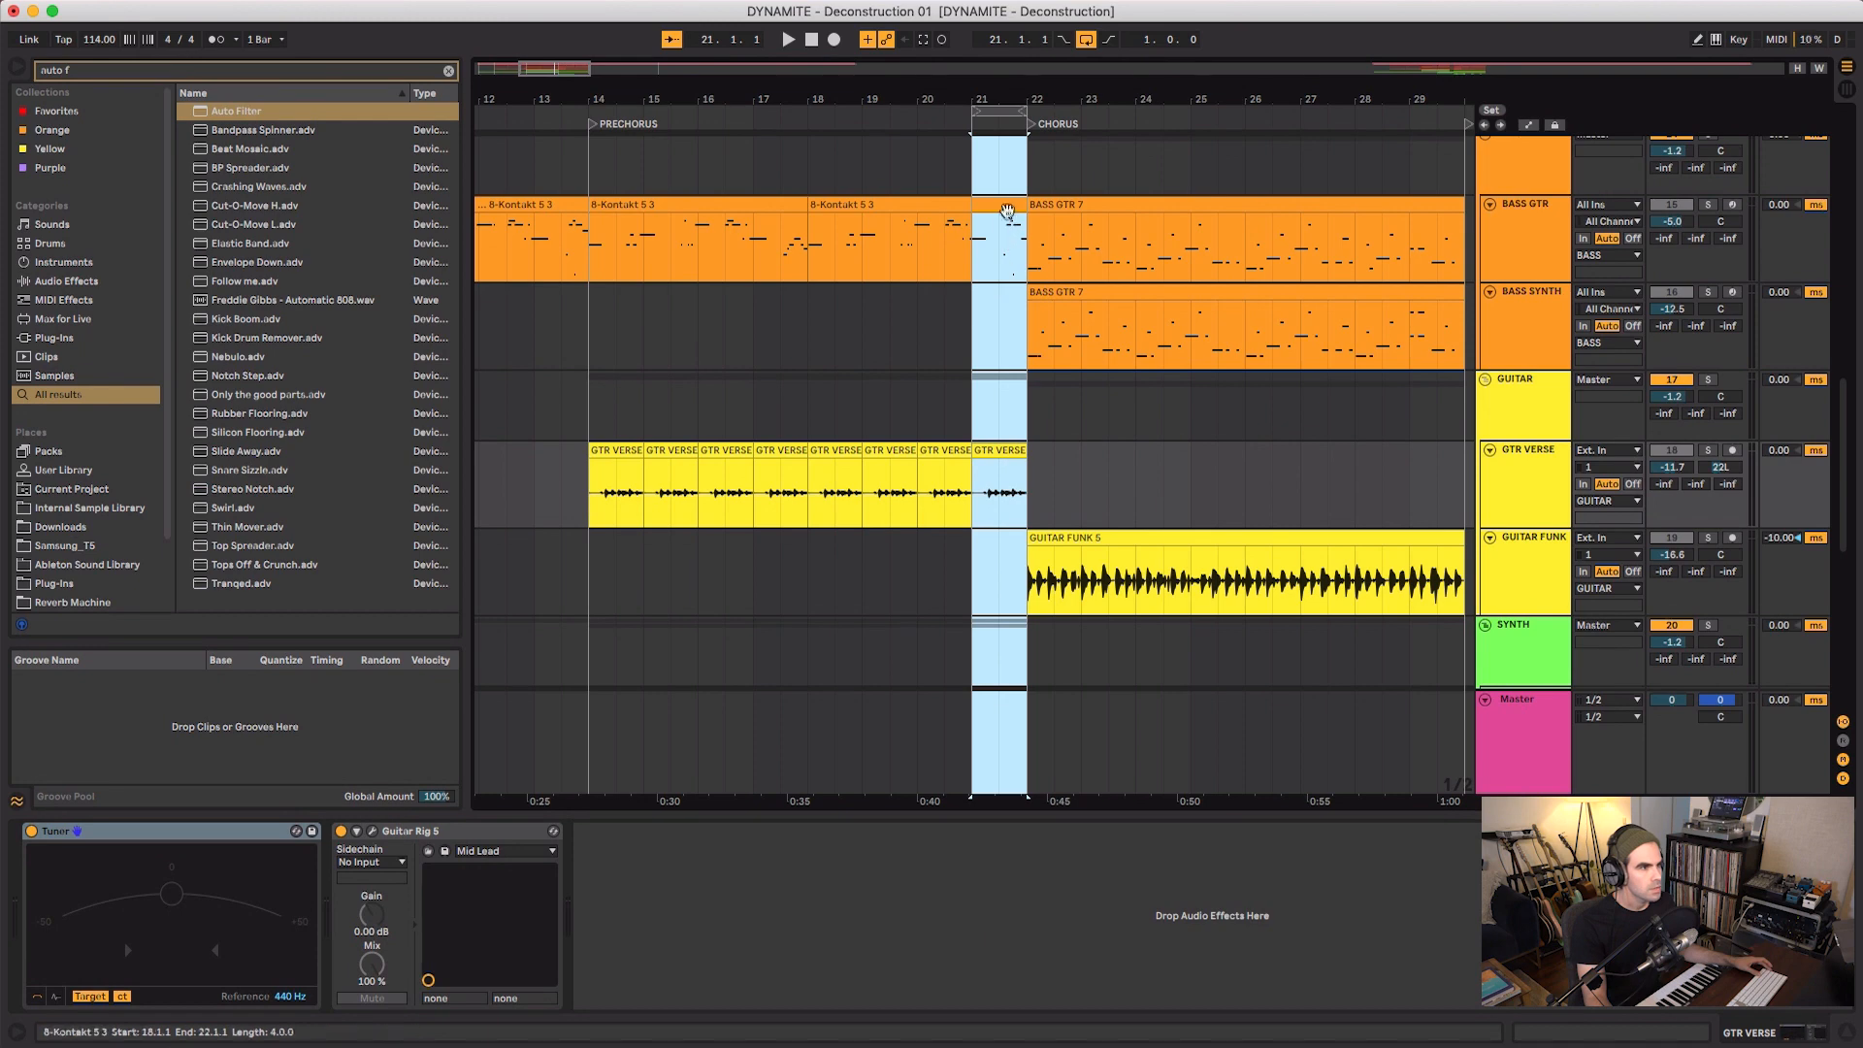
scroll(1007, 213, "up", 2)
scroll(1007, 213, "up", 8)
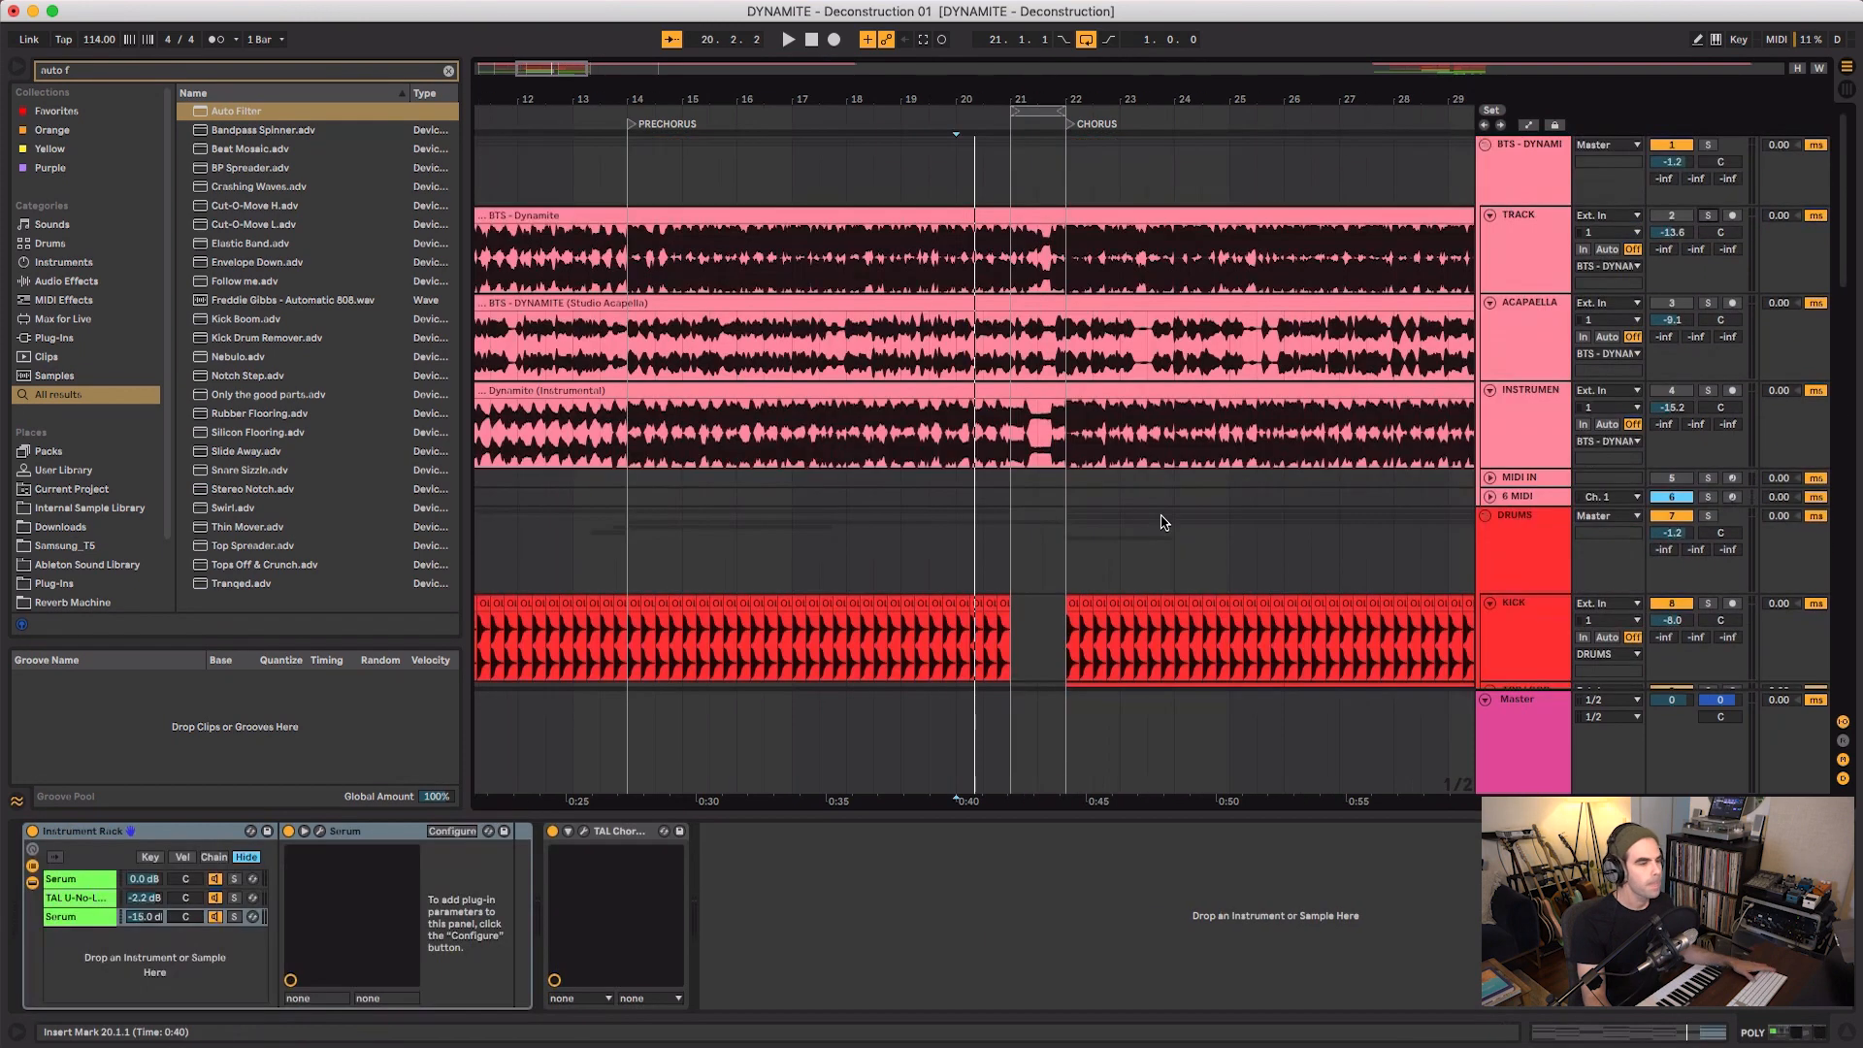
- Play the transition from 20.1.1 into the chorus and check the crash placed at the chorus start
key("space")
scroll(1172, 535, "down", 2)
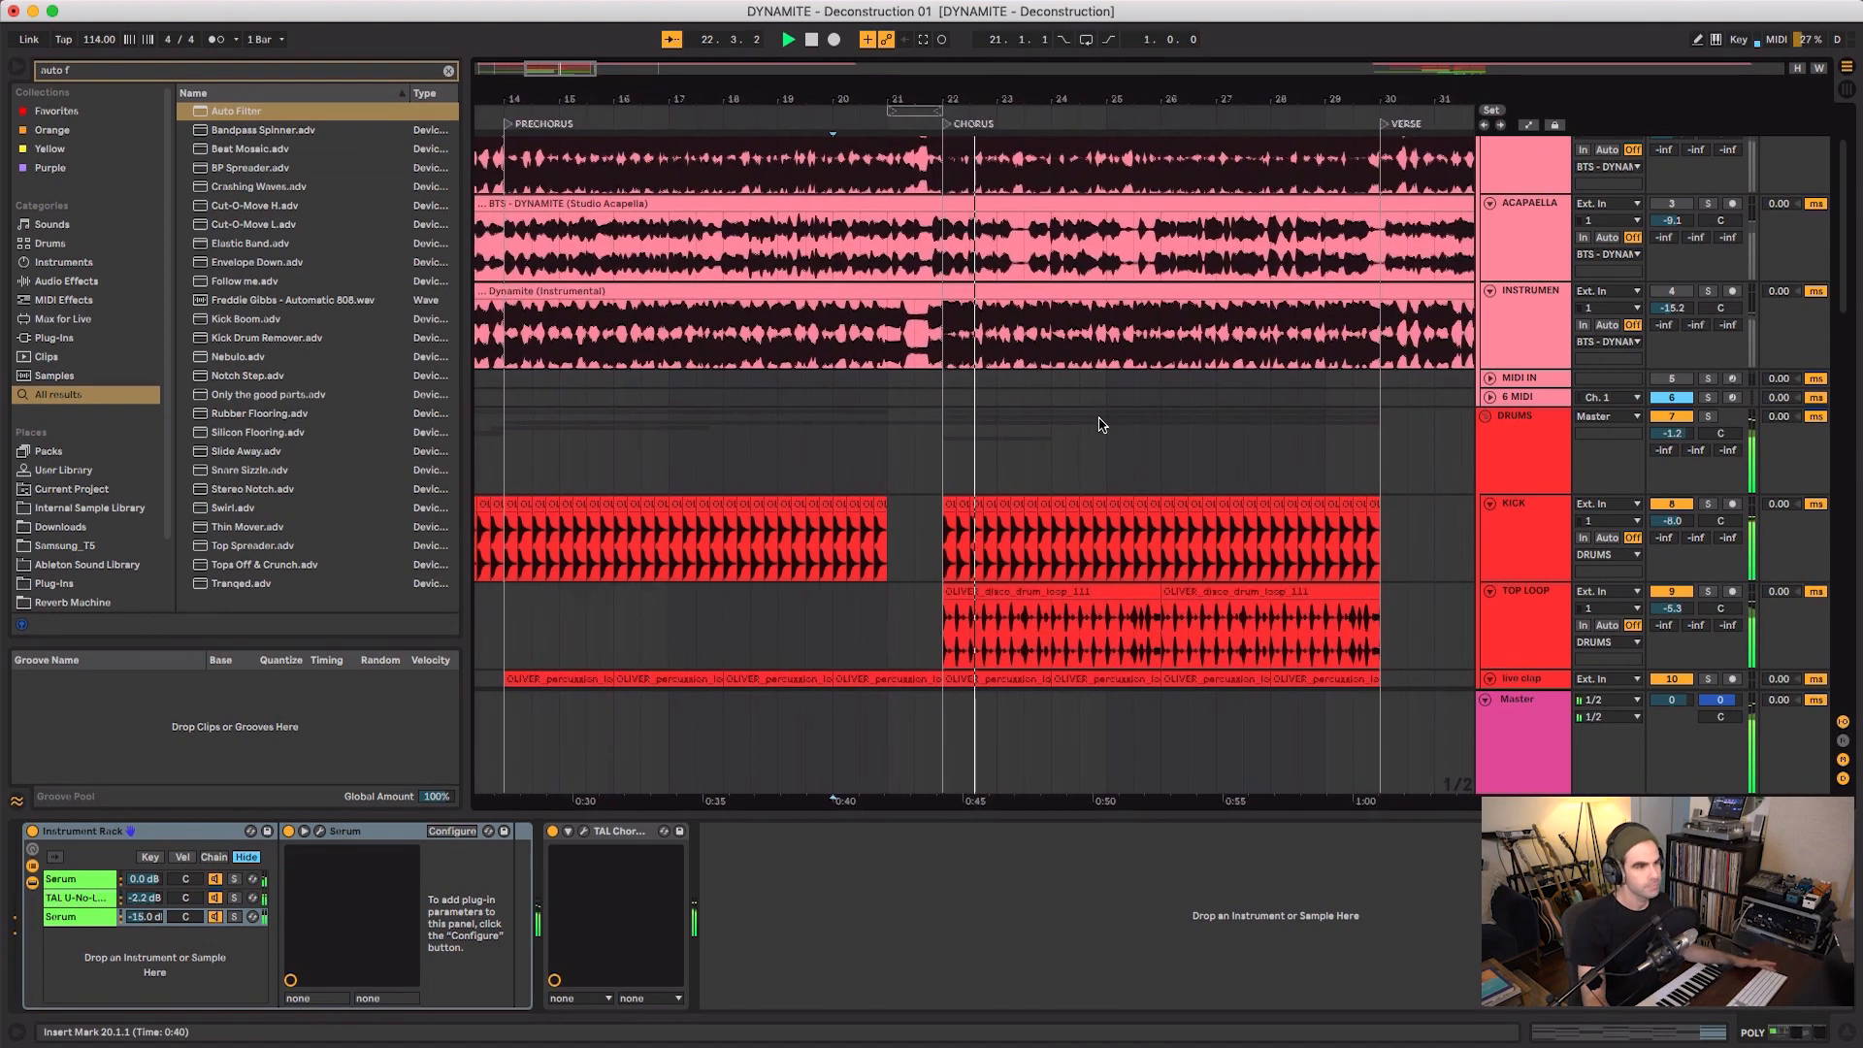
key("space")
scroll(1019, 446, "down", 5)
left_click(998, 424)
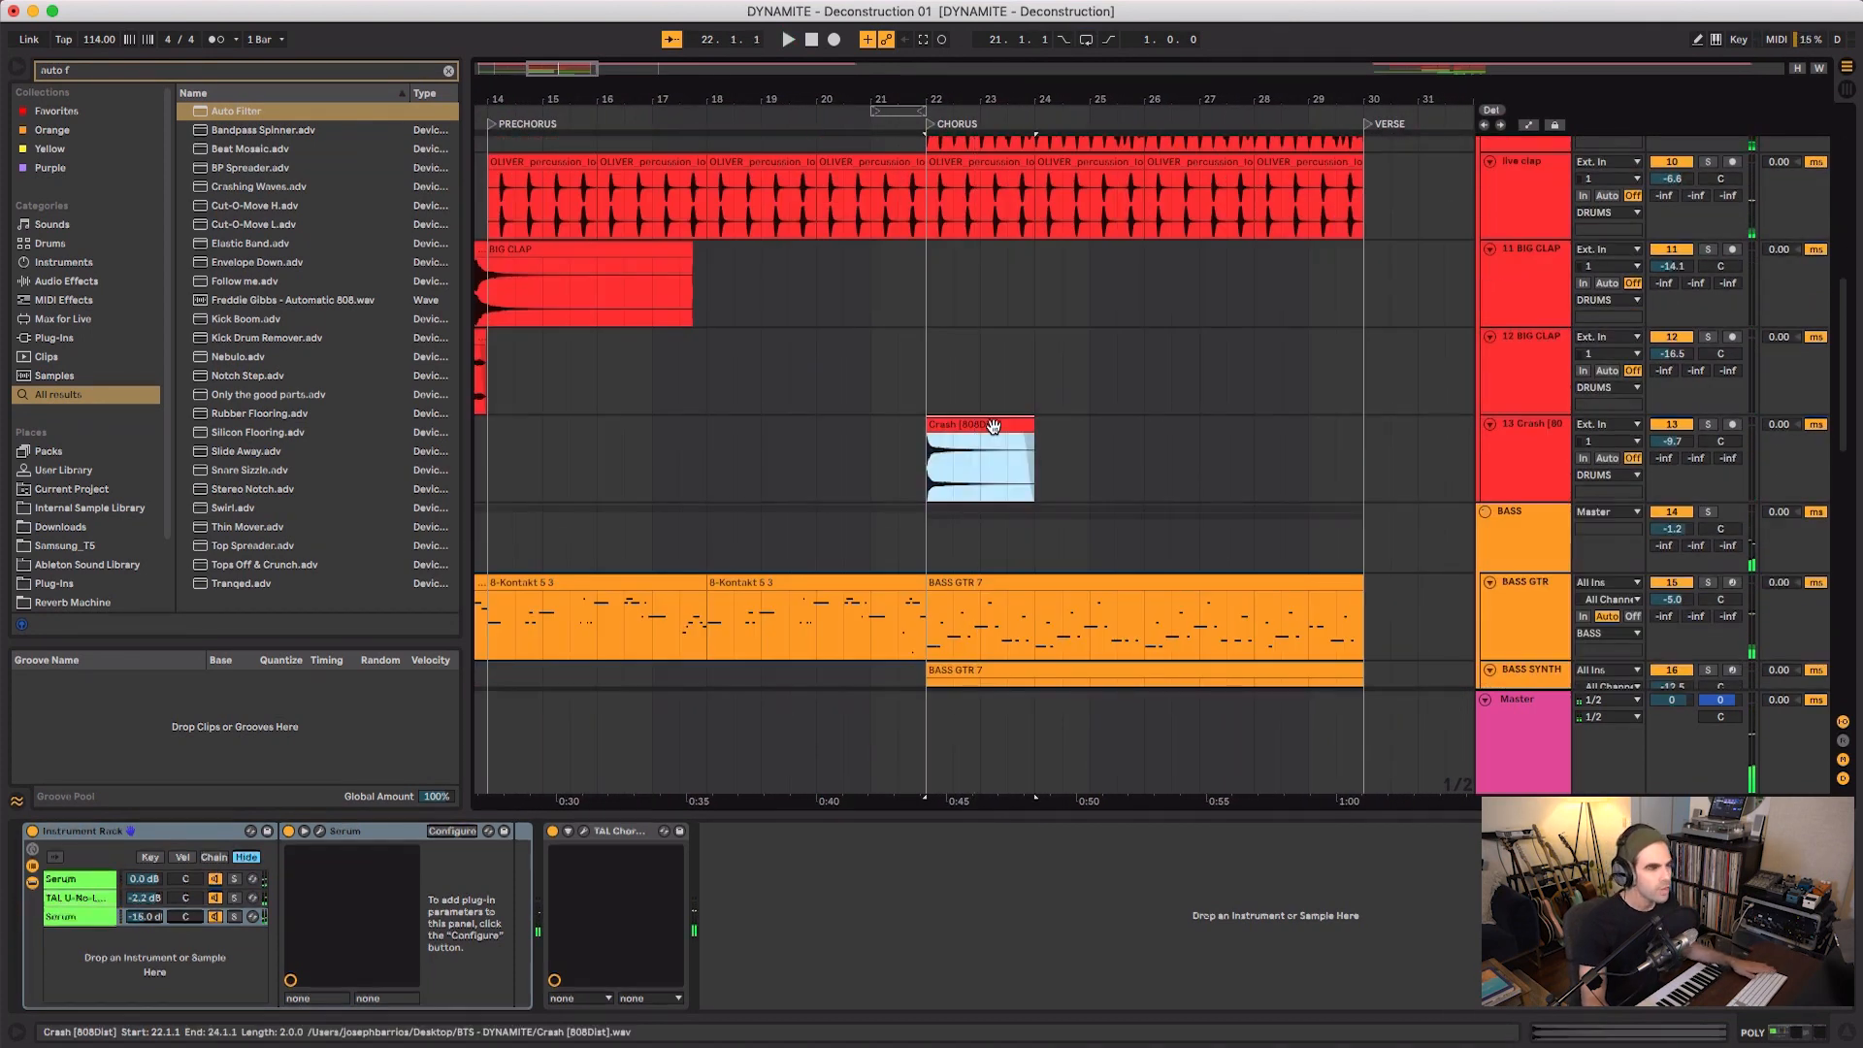
scroll(994, 427, "down", 5)
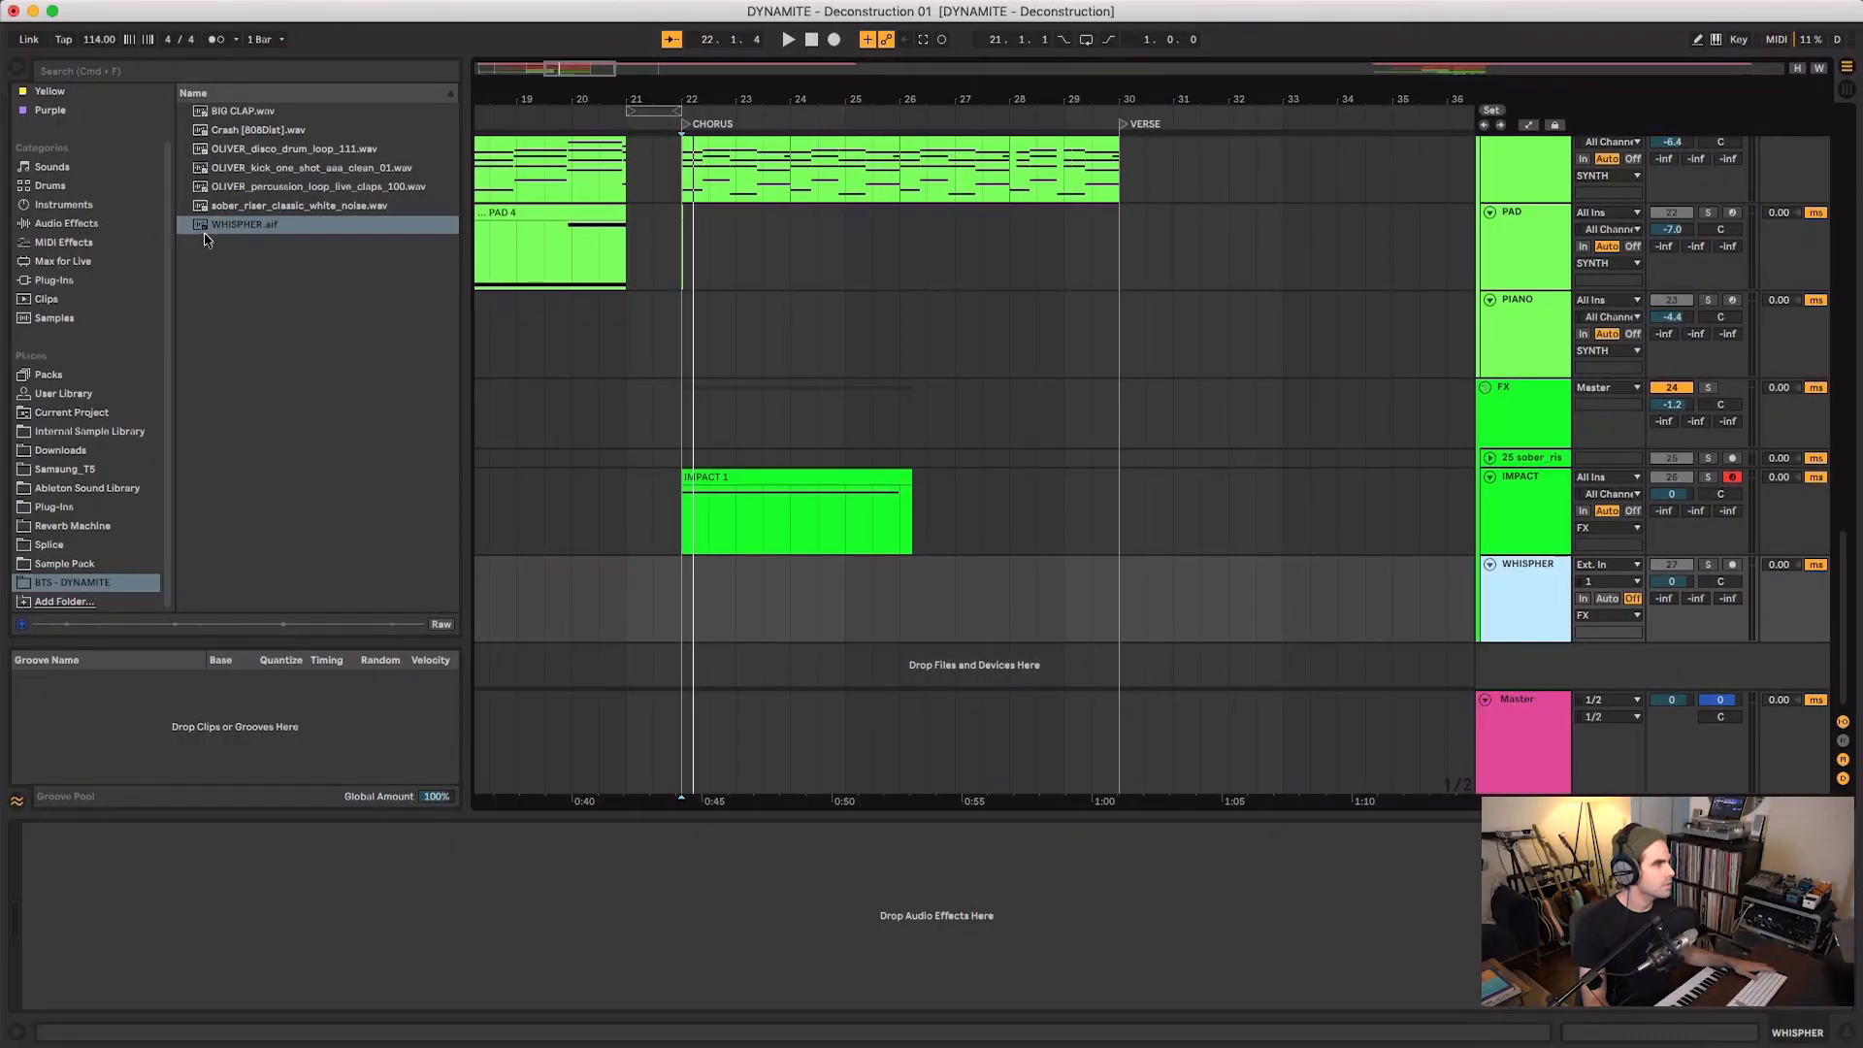
- Place WHISPHER.aif on the WHISPHER track at the chorus start, 22.1.1, and turn off warping for the clip
left_click_drag(205, 234, 682, 611)
double_click(888, 567)
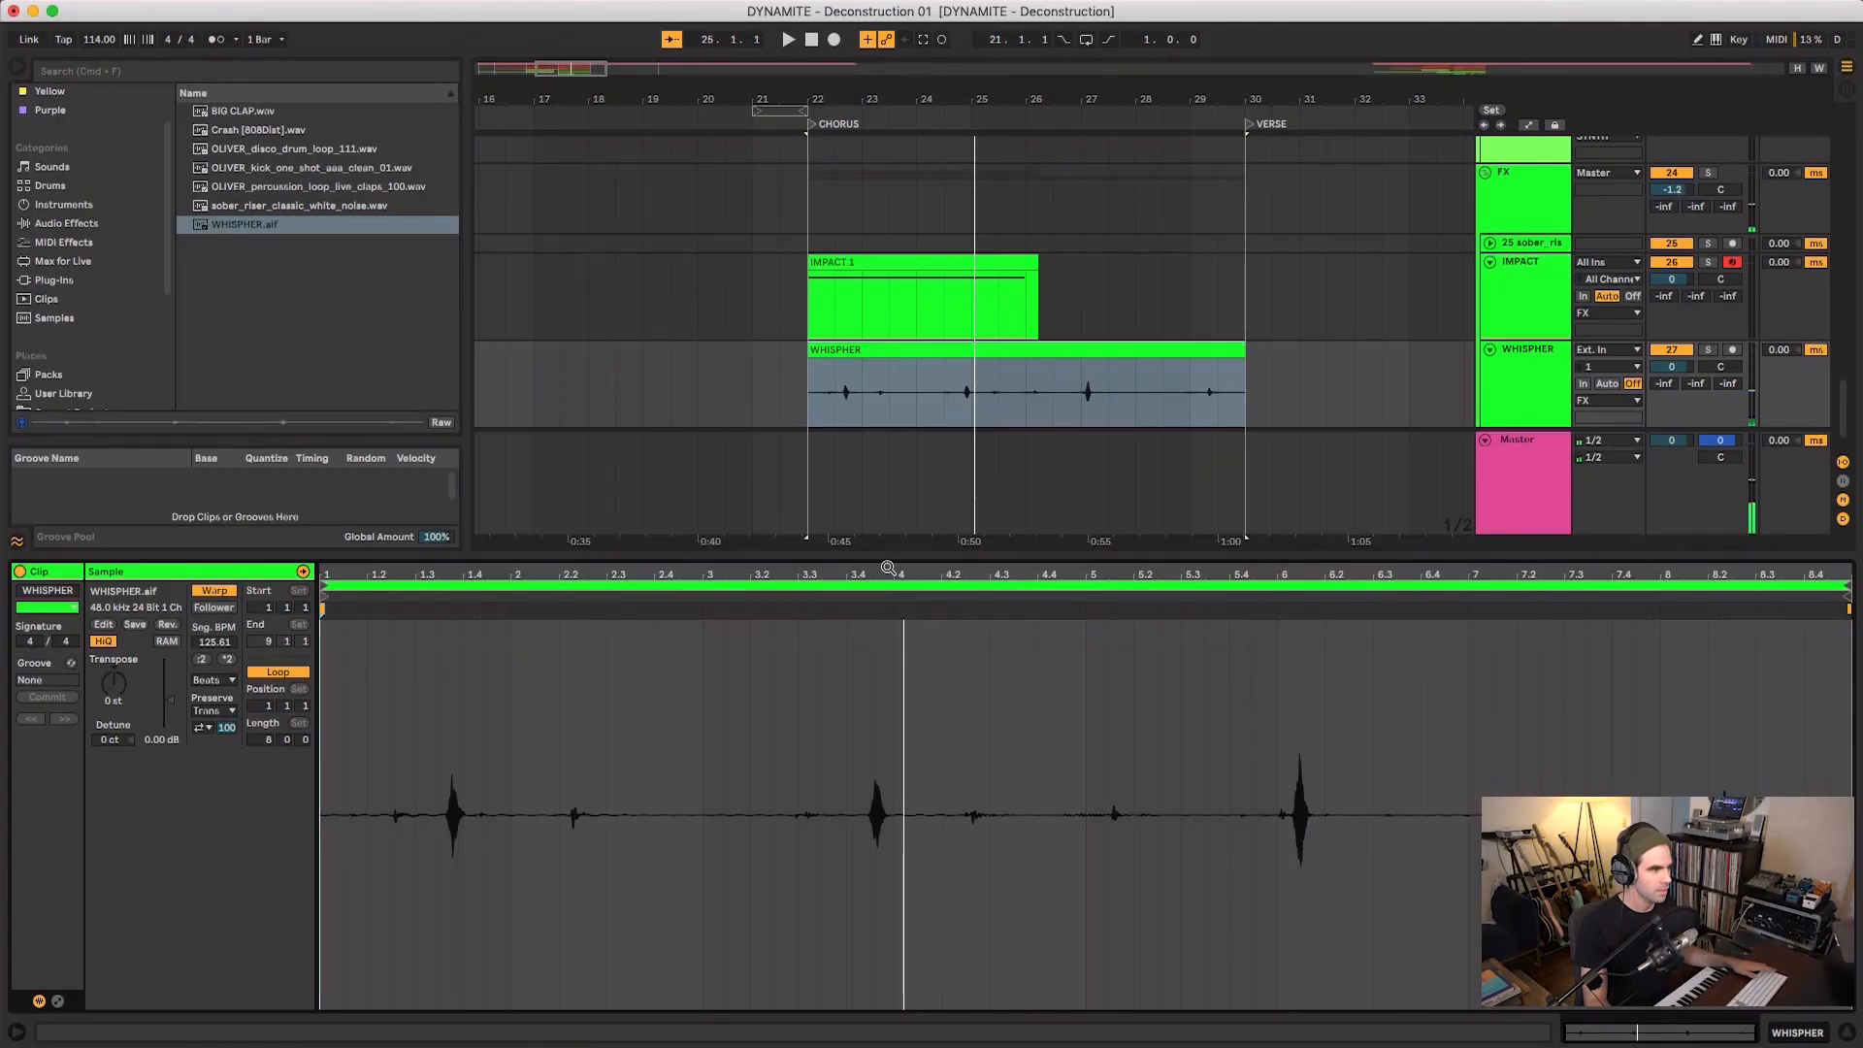
left_click(212, 591)
key("space")
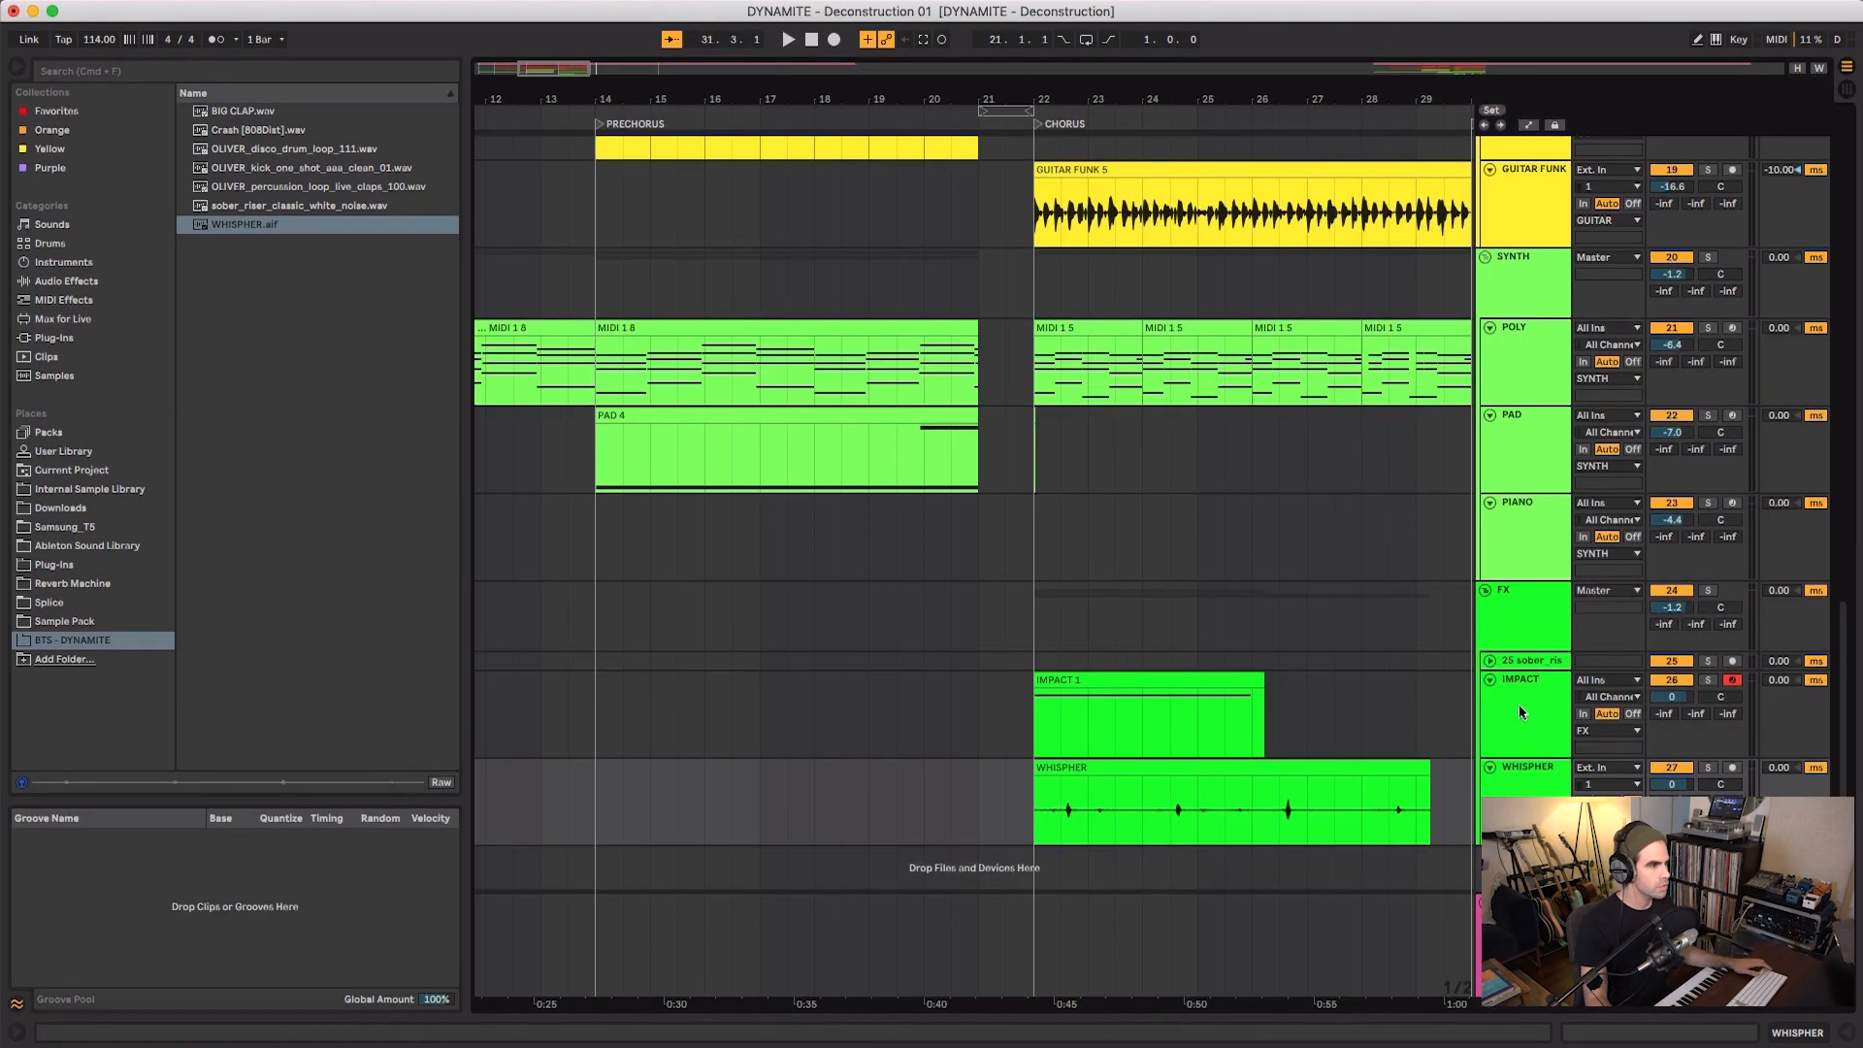
- Add sober_riser_classic_white_noise.wav to the unfolded riser track in the FX group and turn off its warping
left_click_drag(1494, 648, 1424, 604)
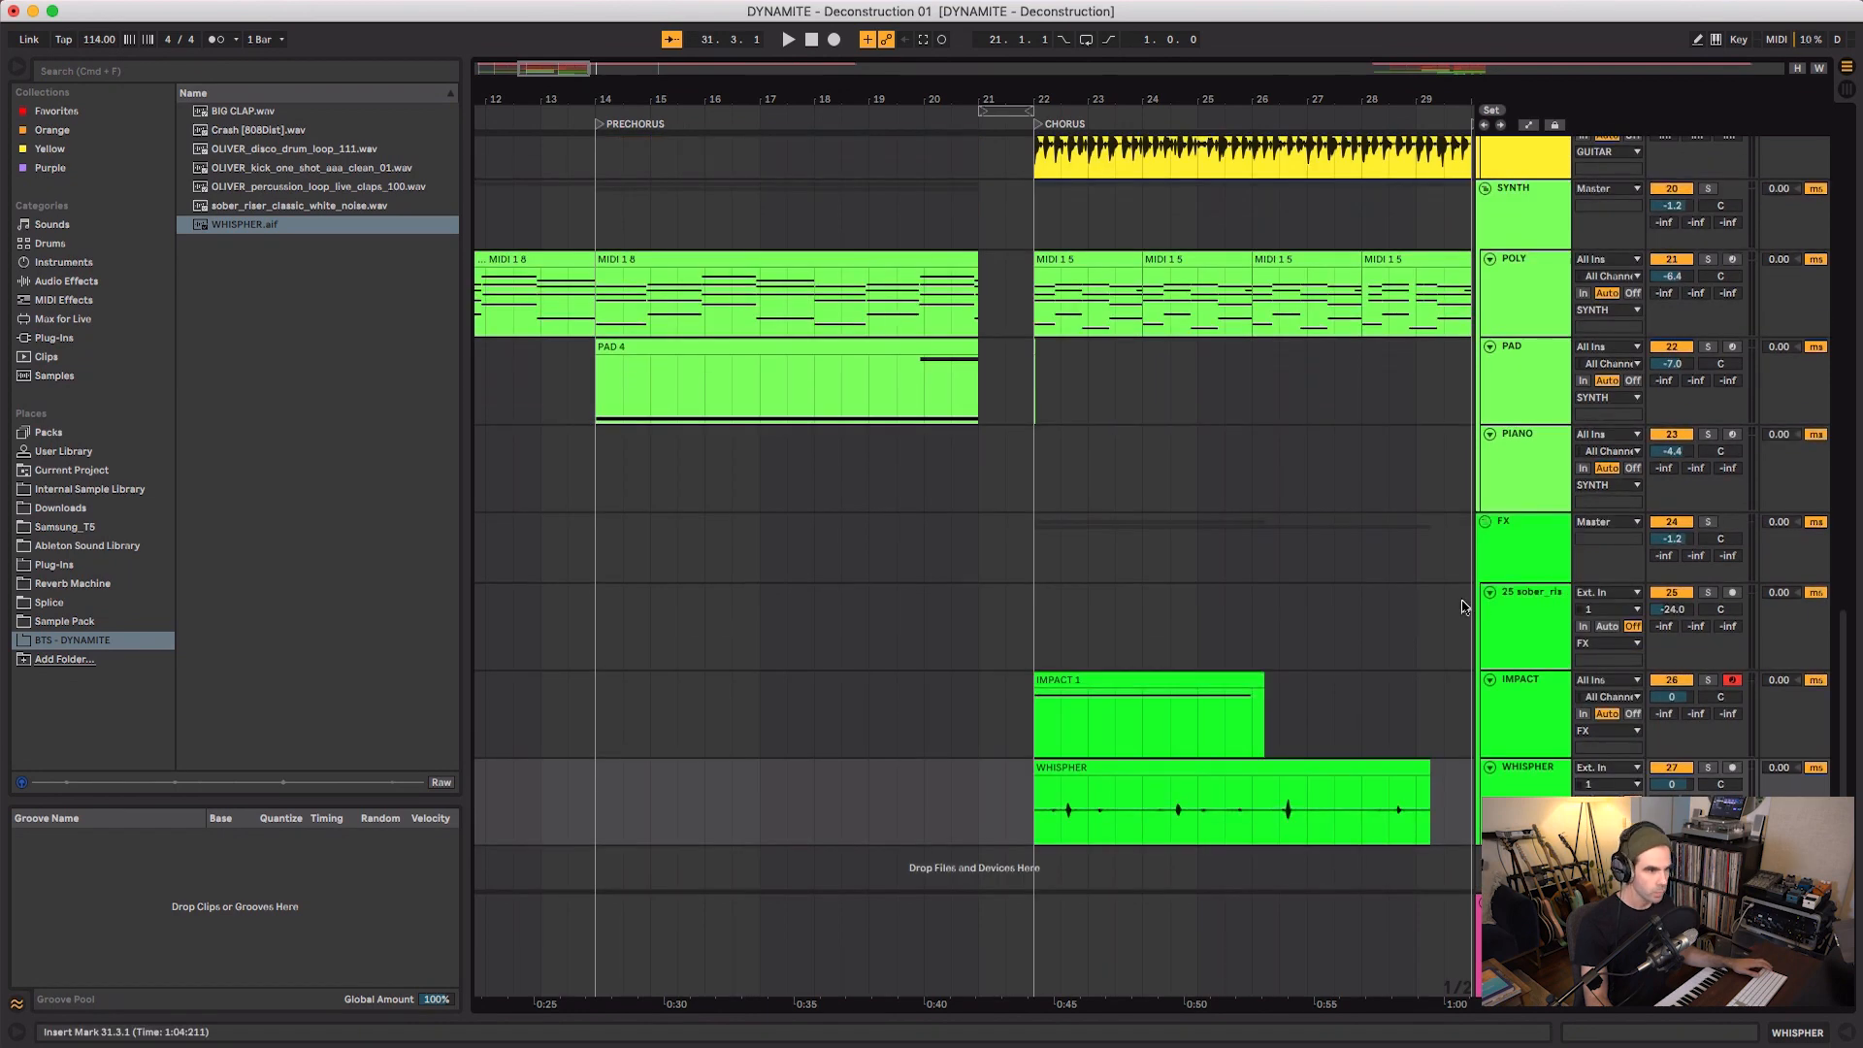
left_click(1517, 614)
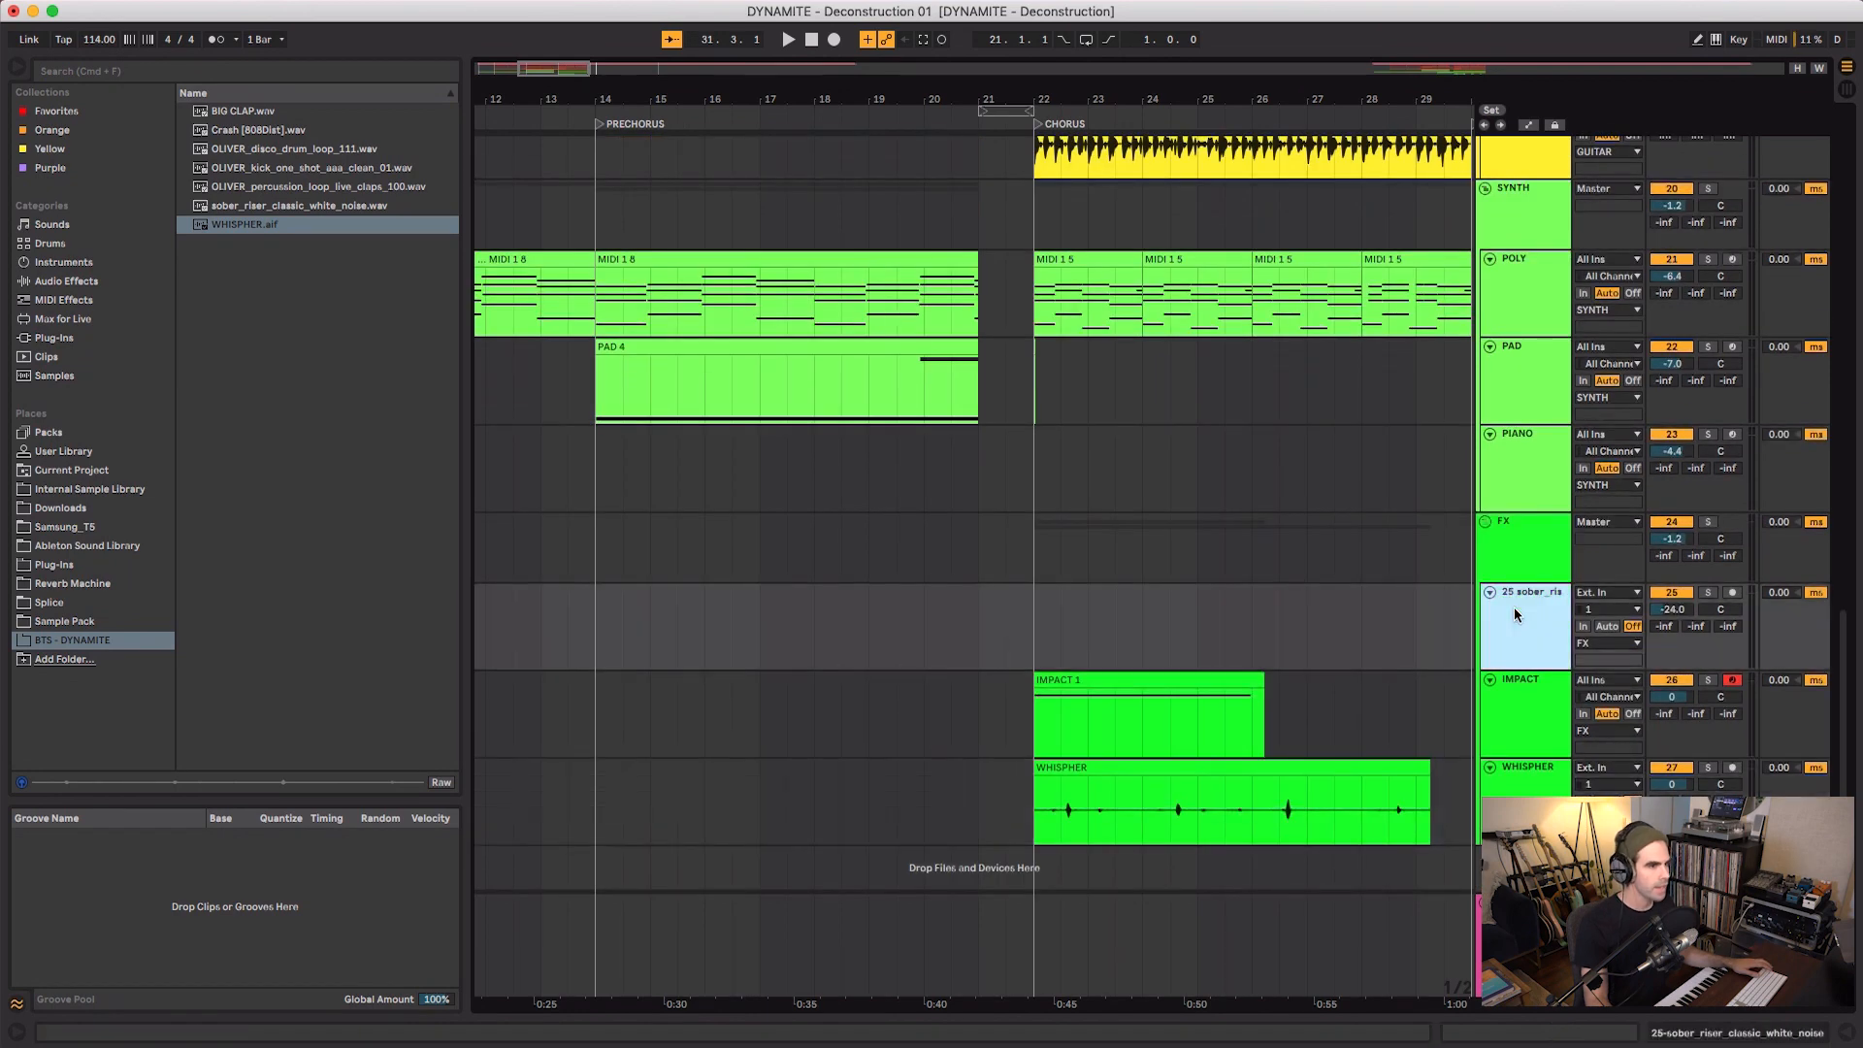
left_click(977, 650)
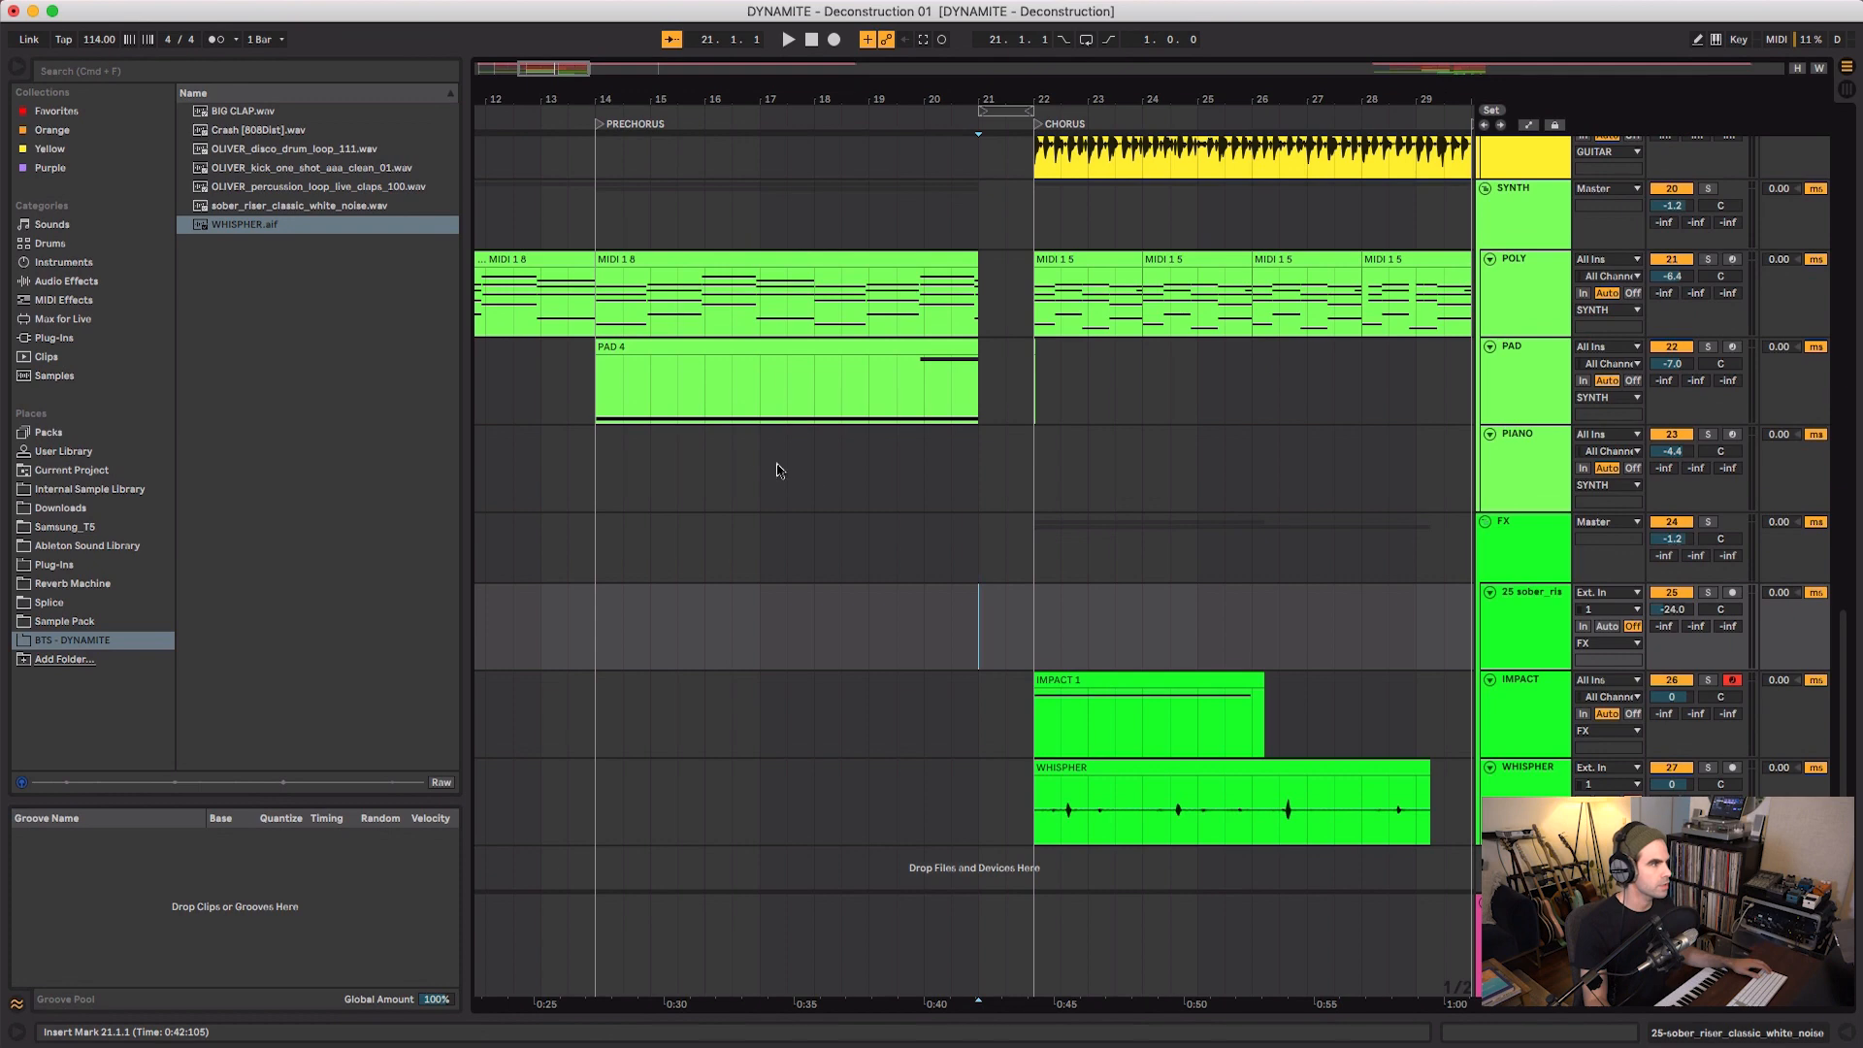
left_click_drag(262, 211, 796, 650)
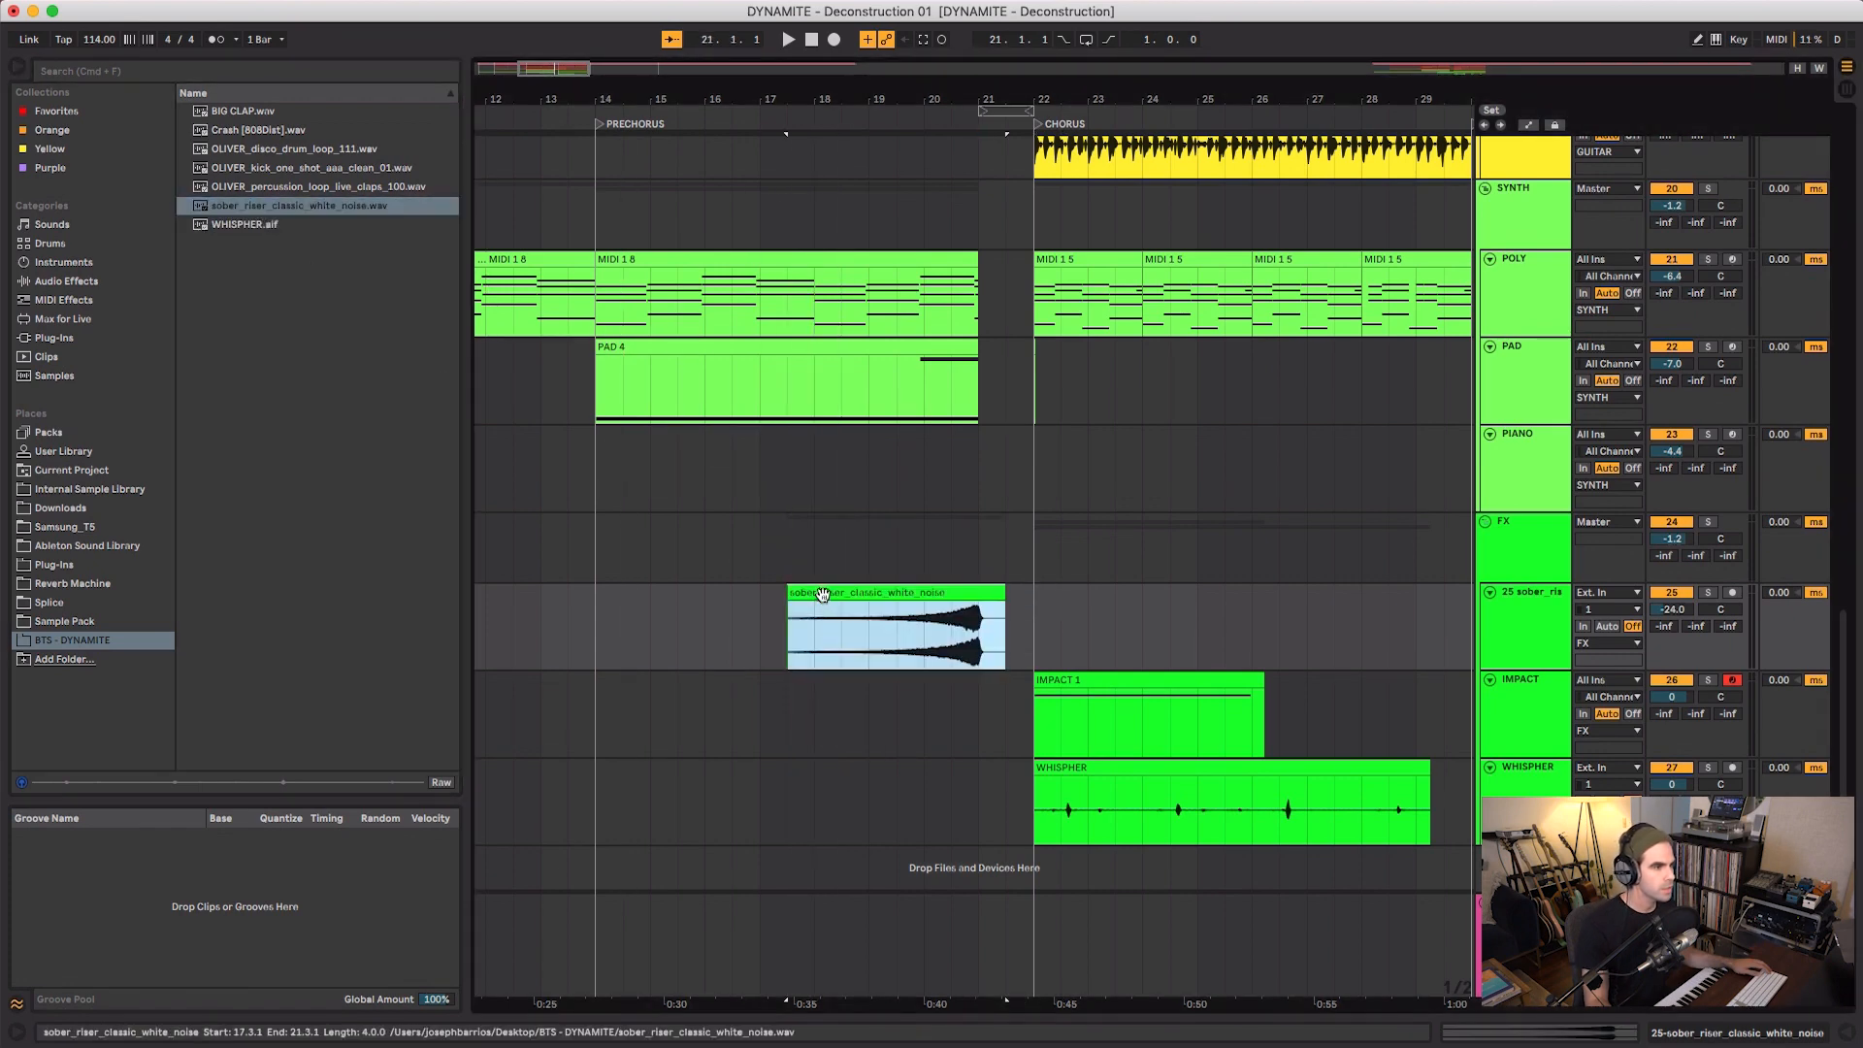
double_click(823, 595)
left_click(215, 591)
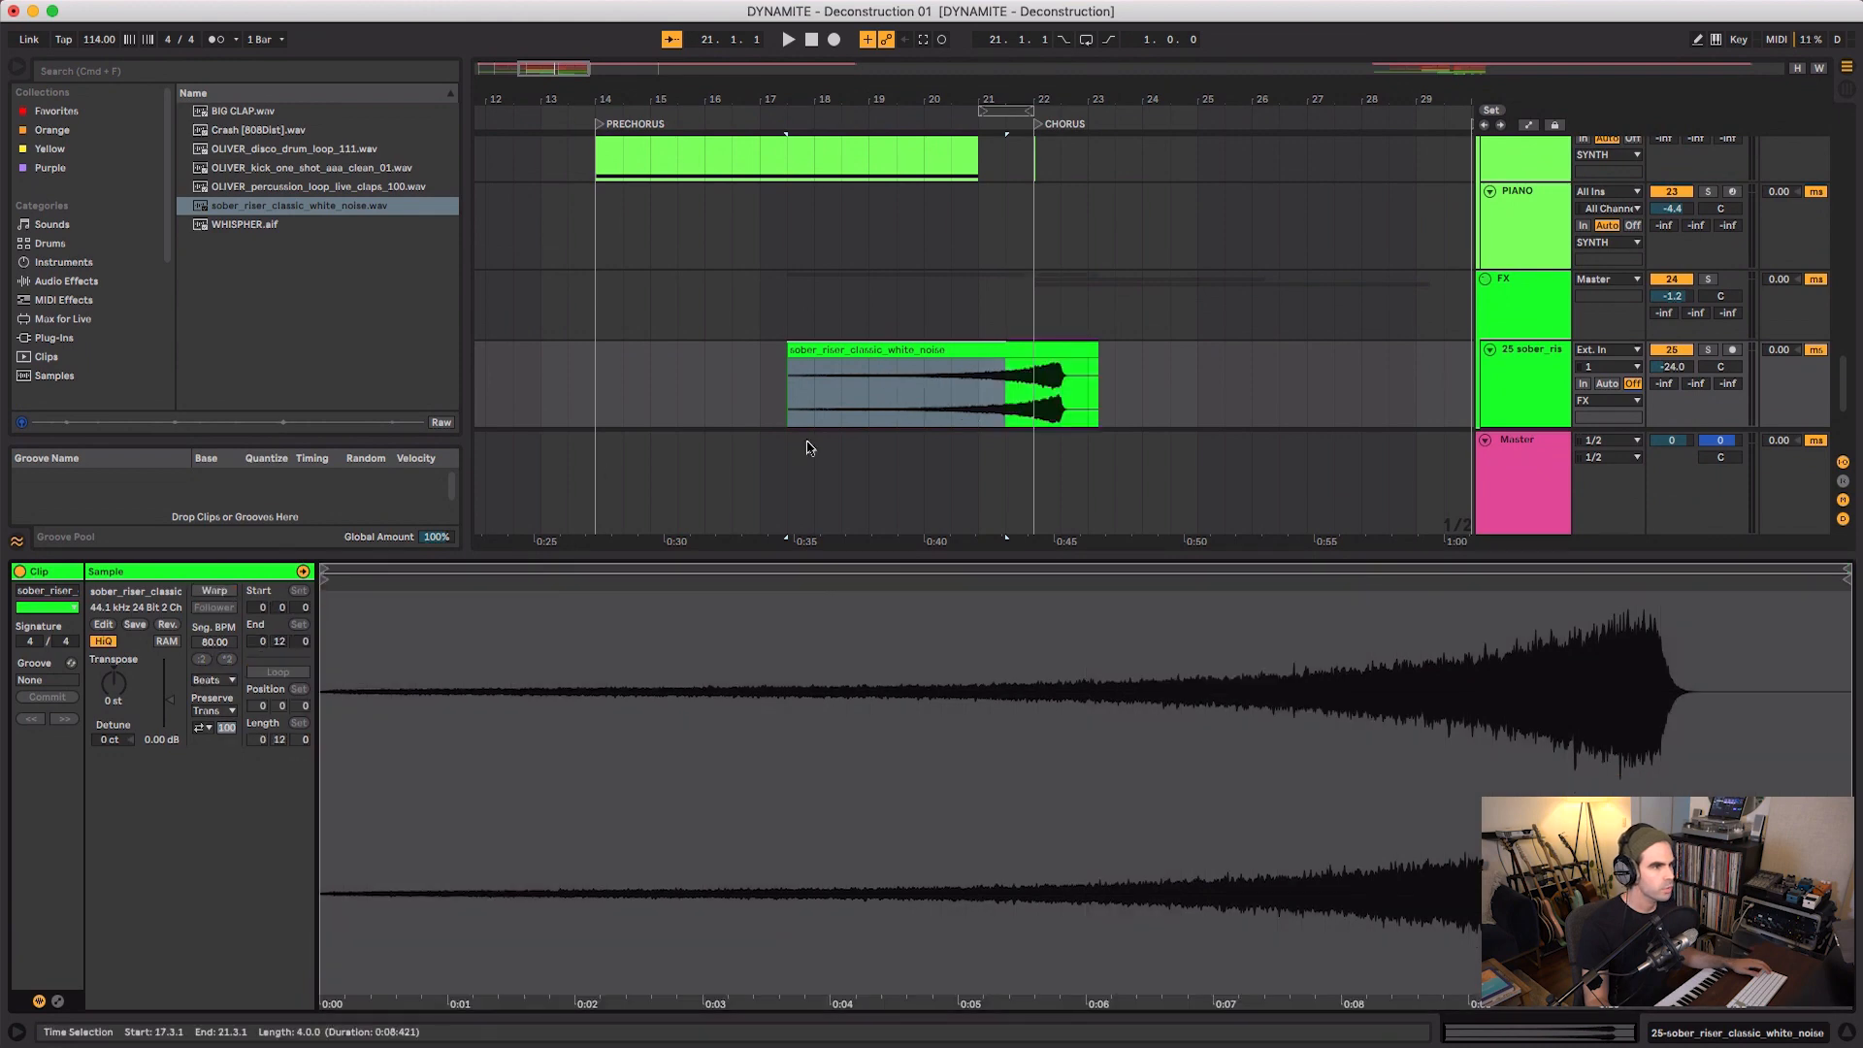
- Move the white noise riser clip to start at 16.1.1 so its peak lands at 21.1.1
left_click(929, 351)
left_click_drag(1029, 362, 961, 371)
left_click(1482, 376)
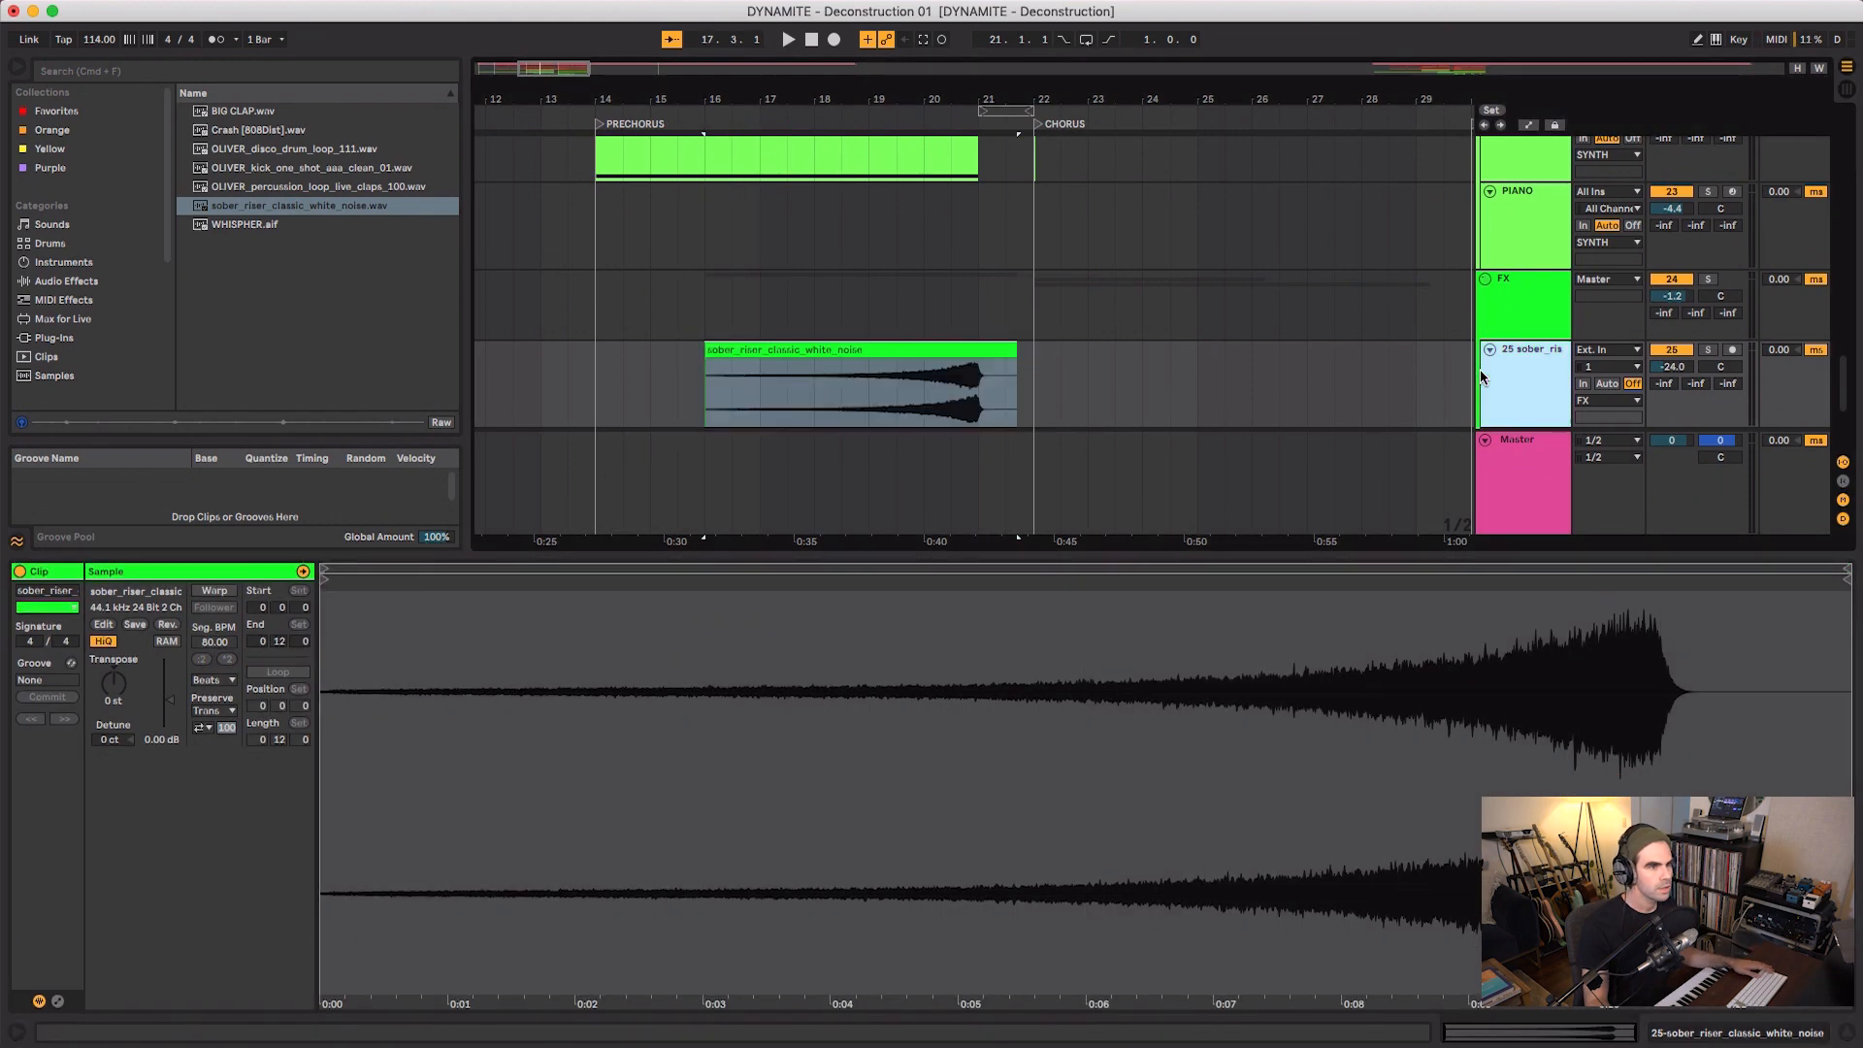
- Play the arrangement from the riser's start into the chorus with the clip detail view hidden
left_click(747, 364)
key("space")
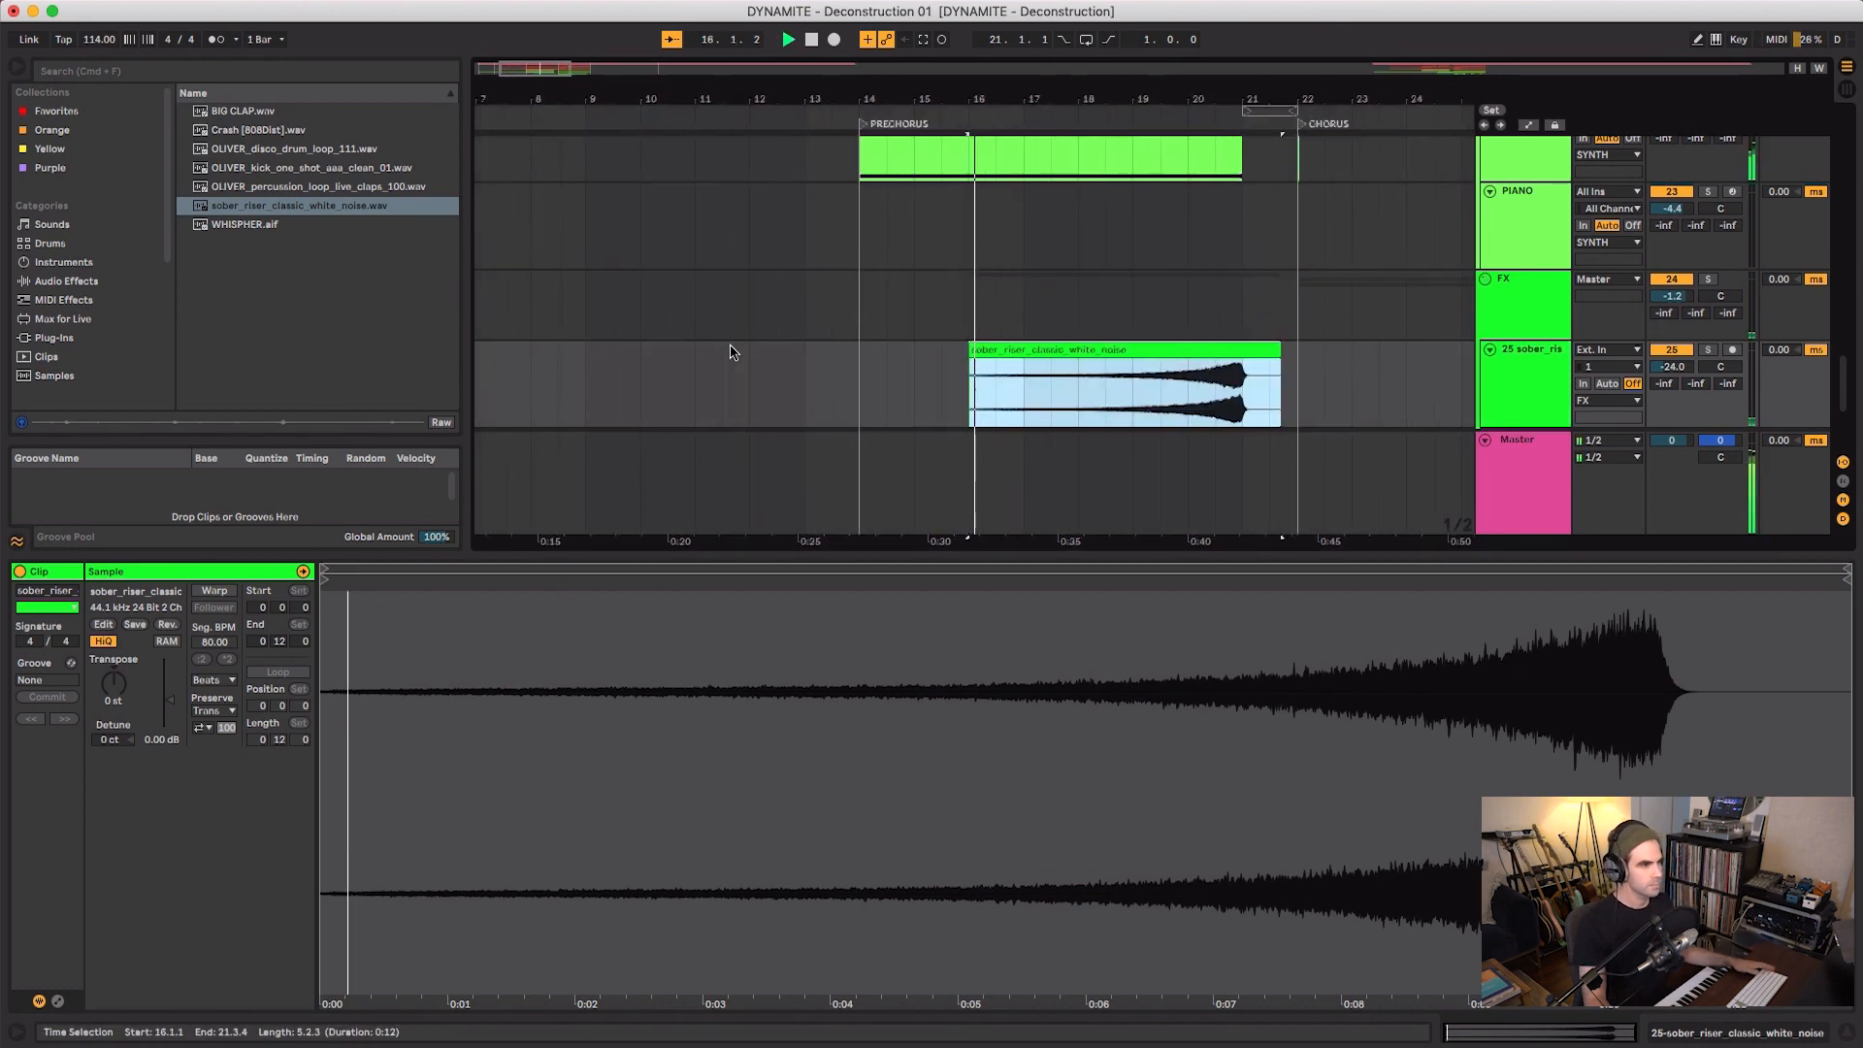
key("alt+super+l")
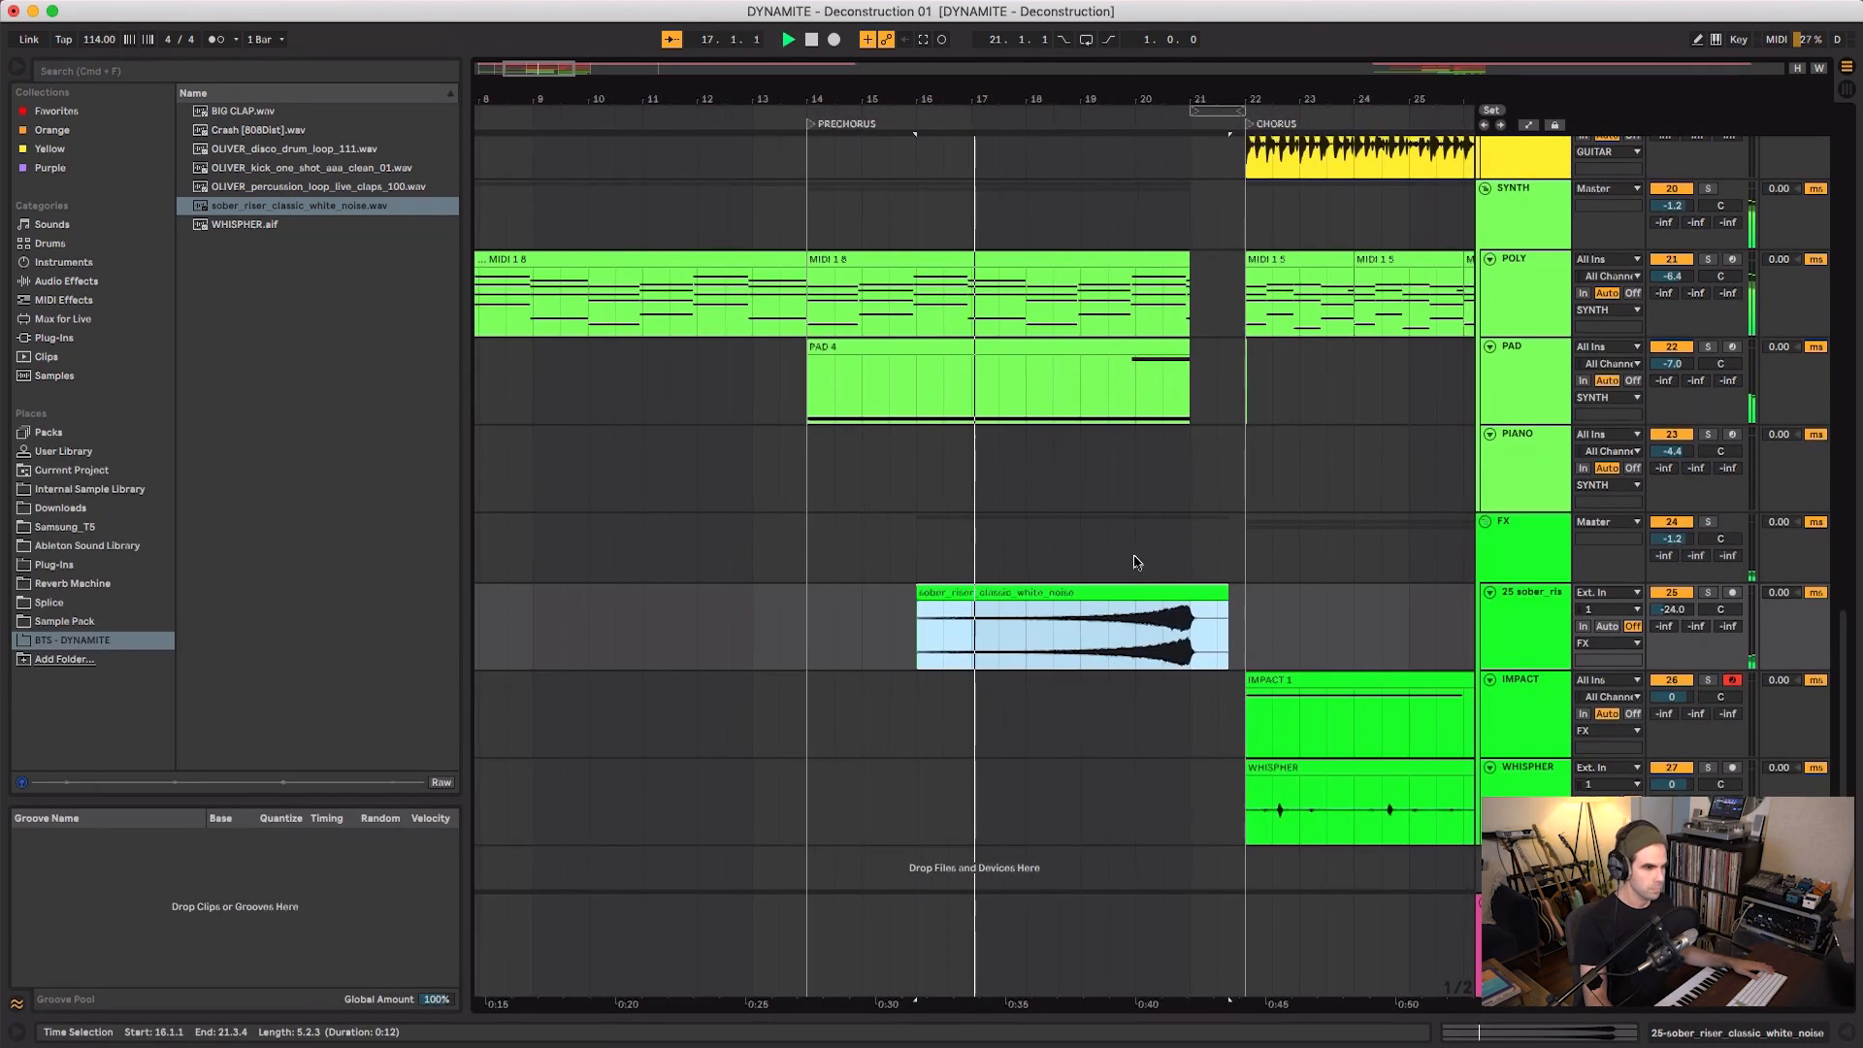
left_click(1521, 630)
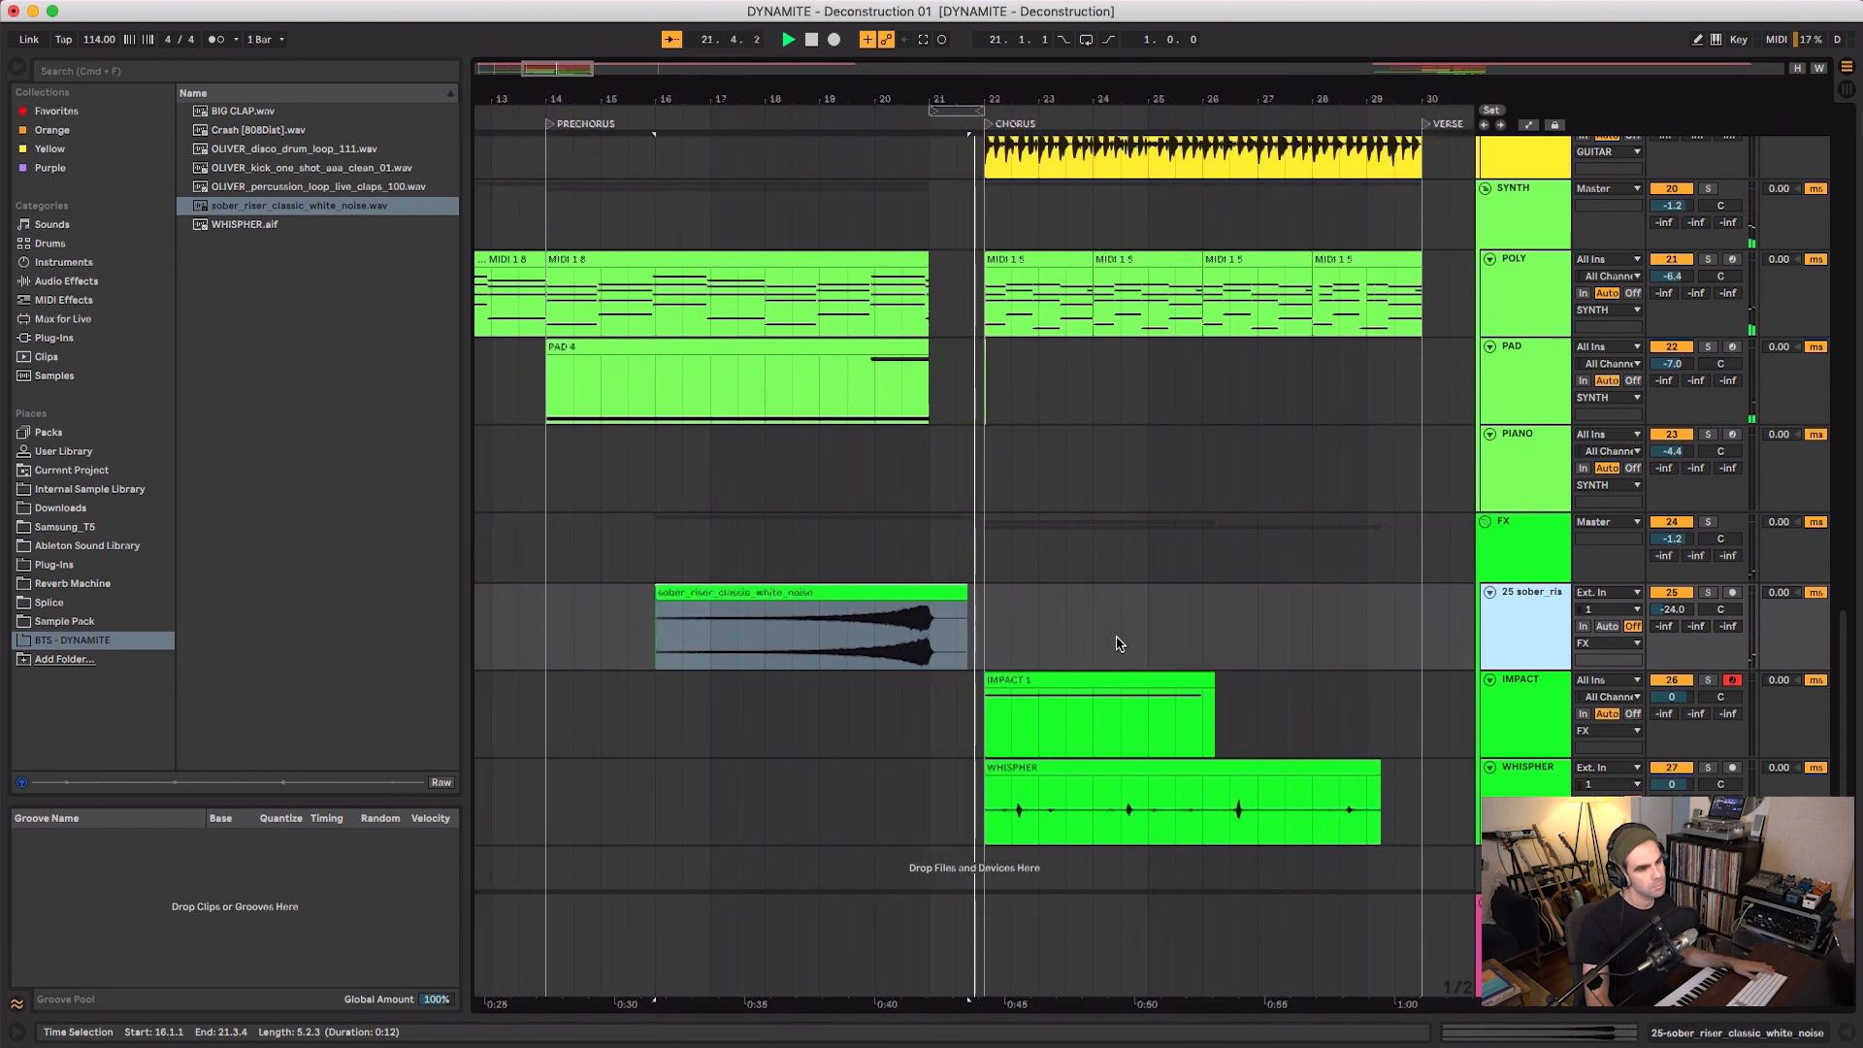
left_click(1062, 648)
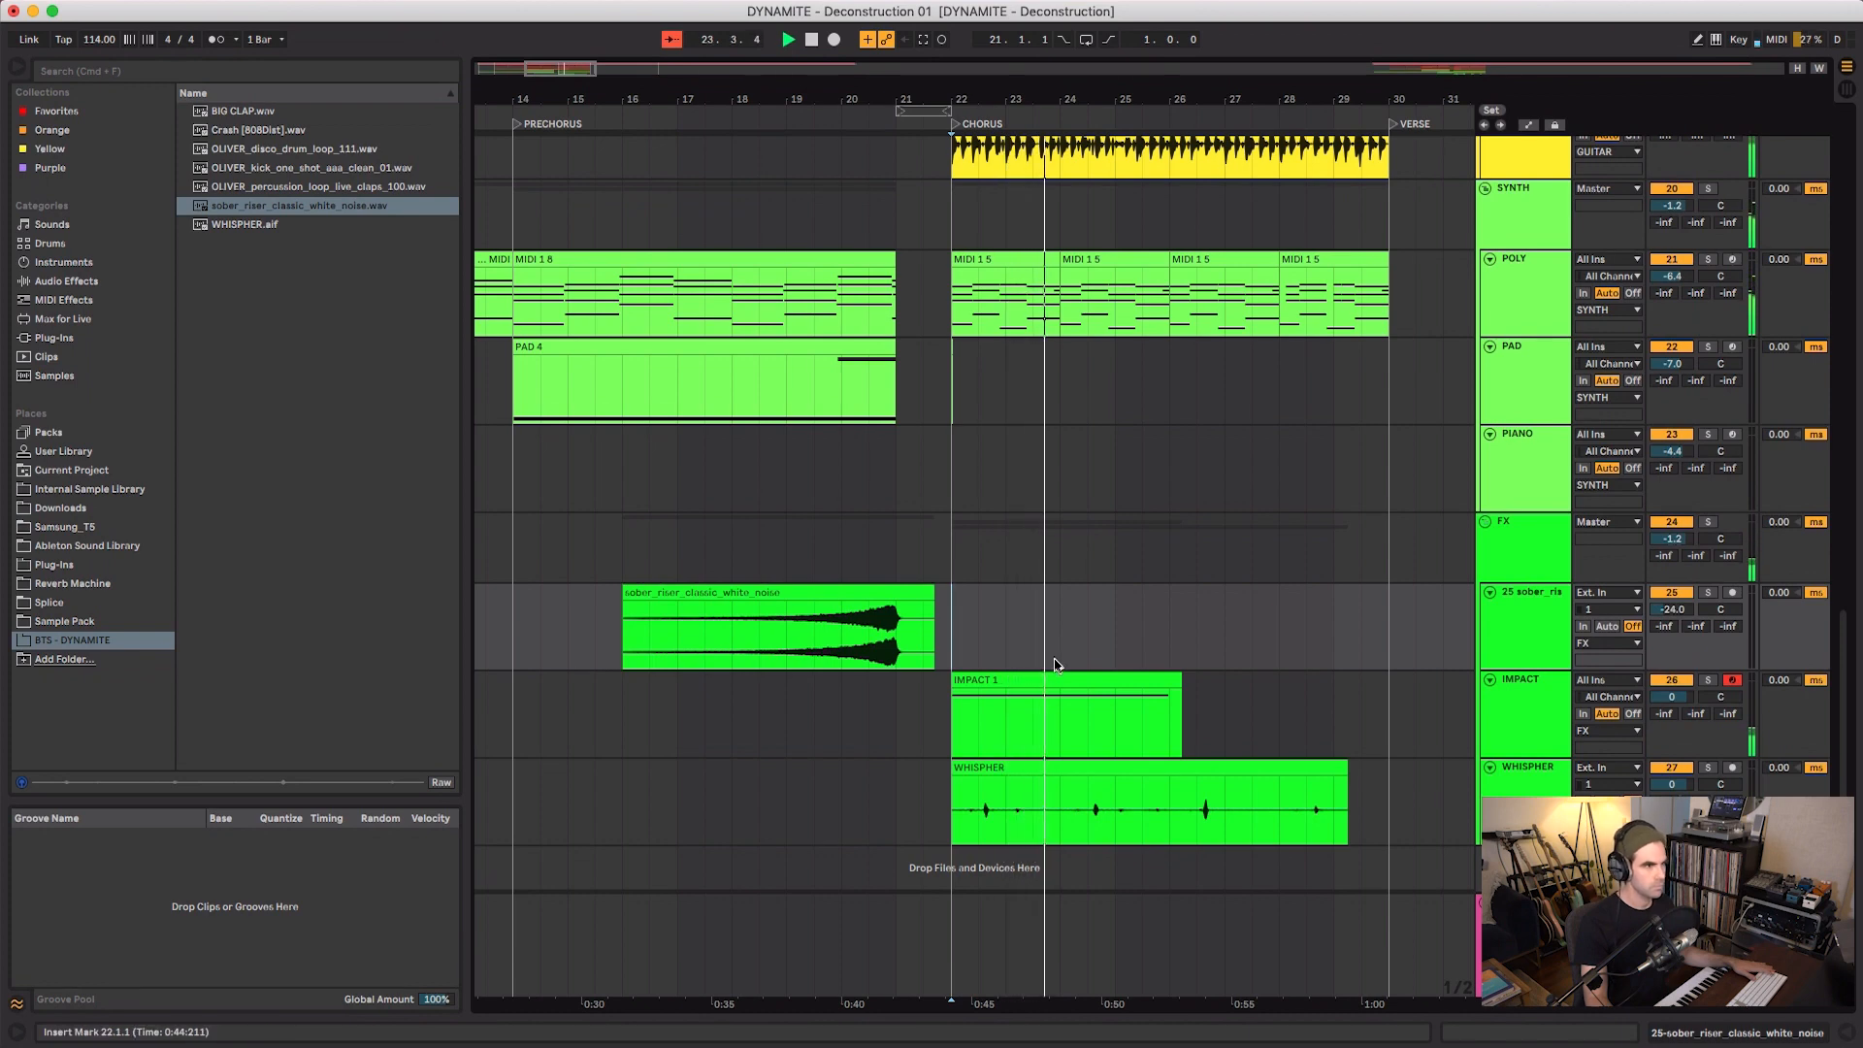
key("space")
- Solo the INSTRUMENTAL reference track and listen to the end of the chorus from 28.1.1
scroll(954, 645, "up", 10)
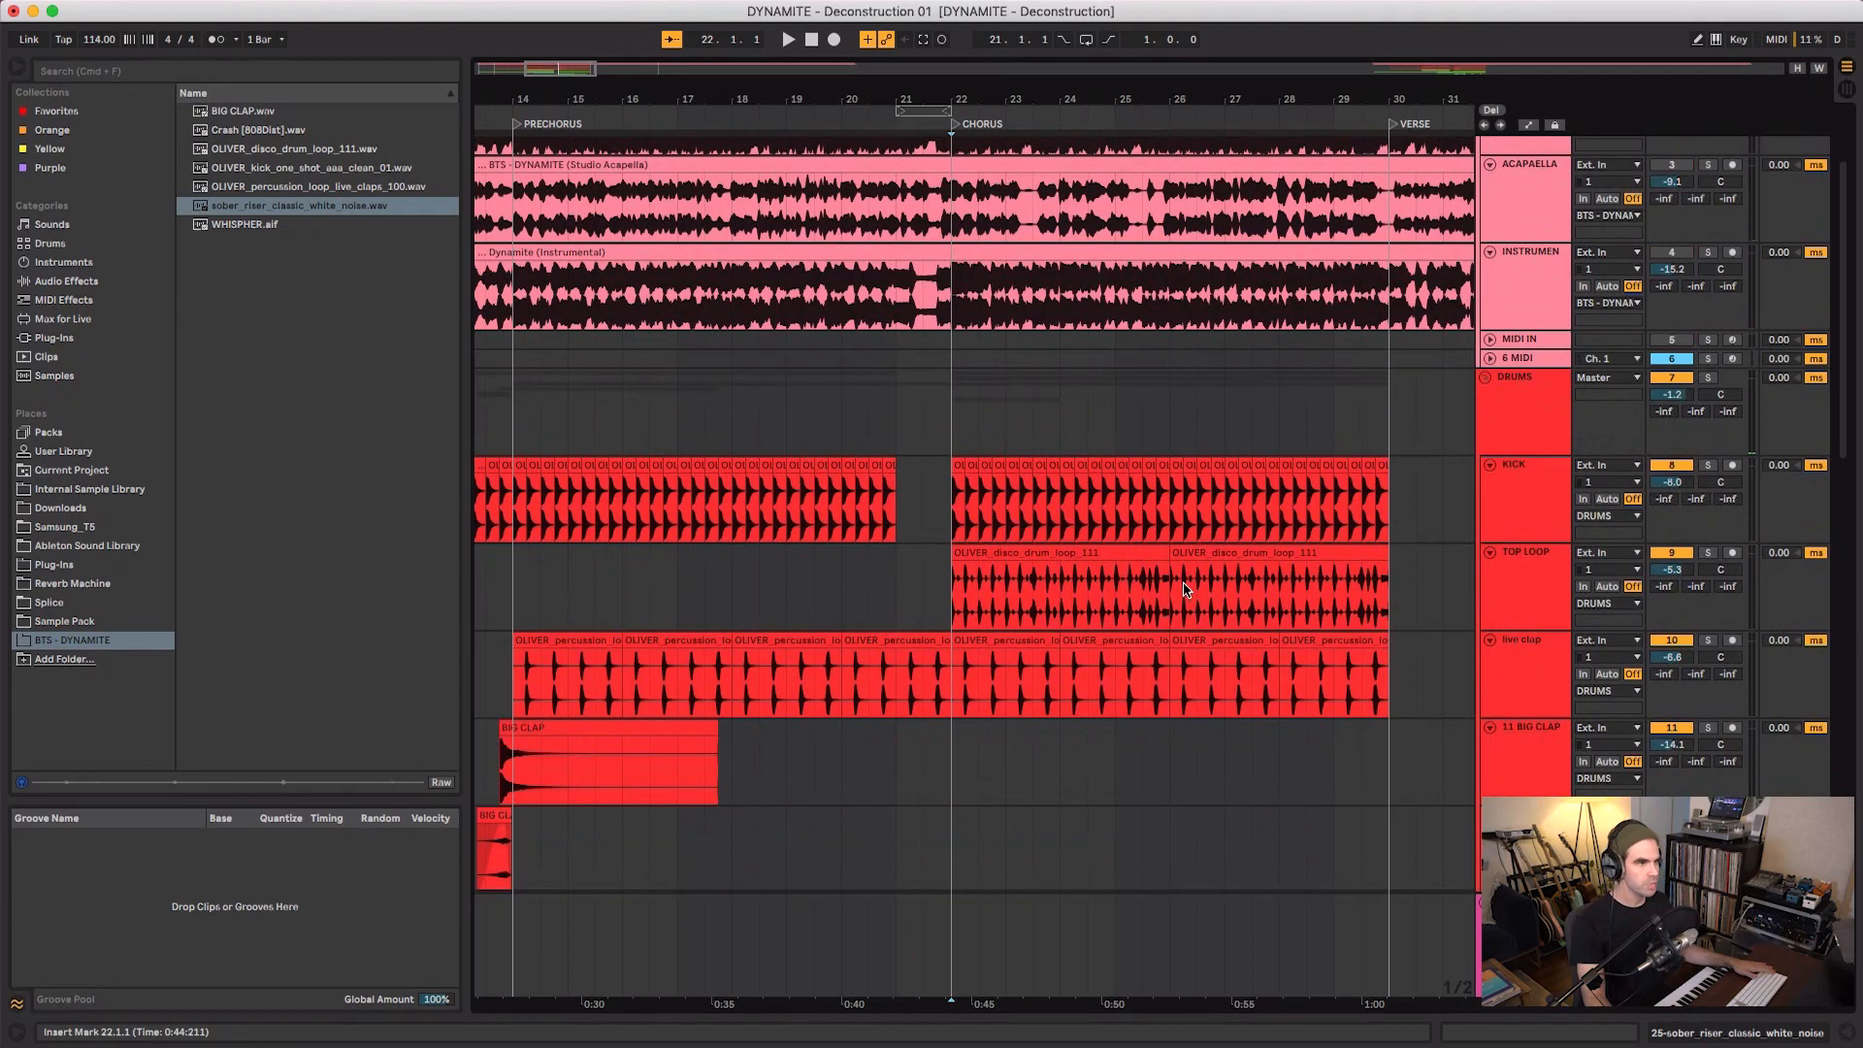
scroll(1188, 582, "up", 3)
left_click(1557, 418)
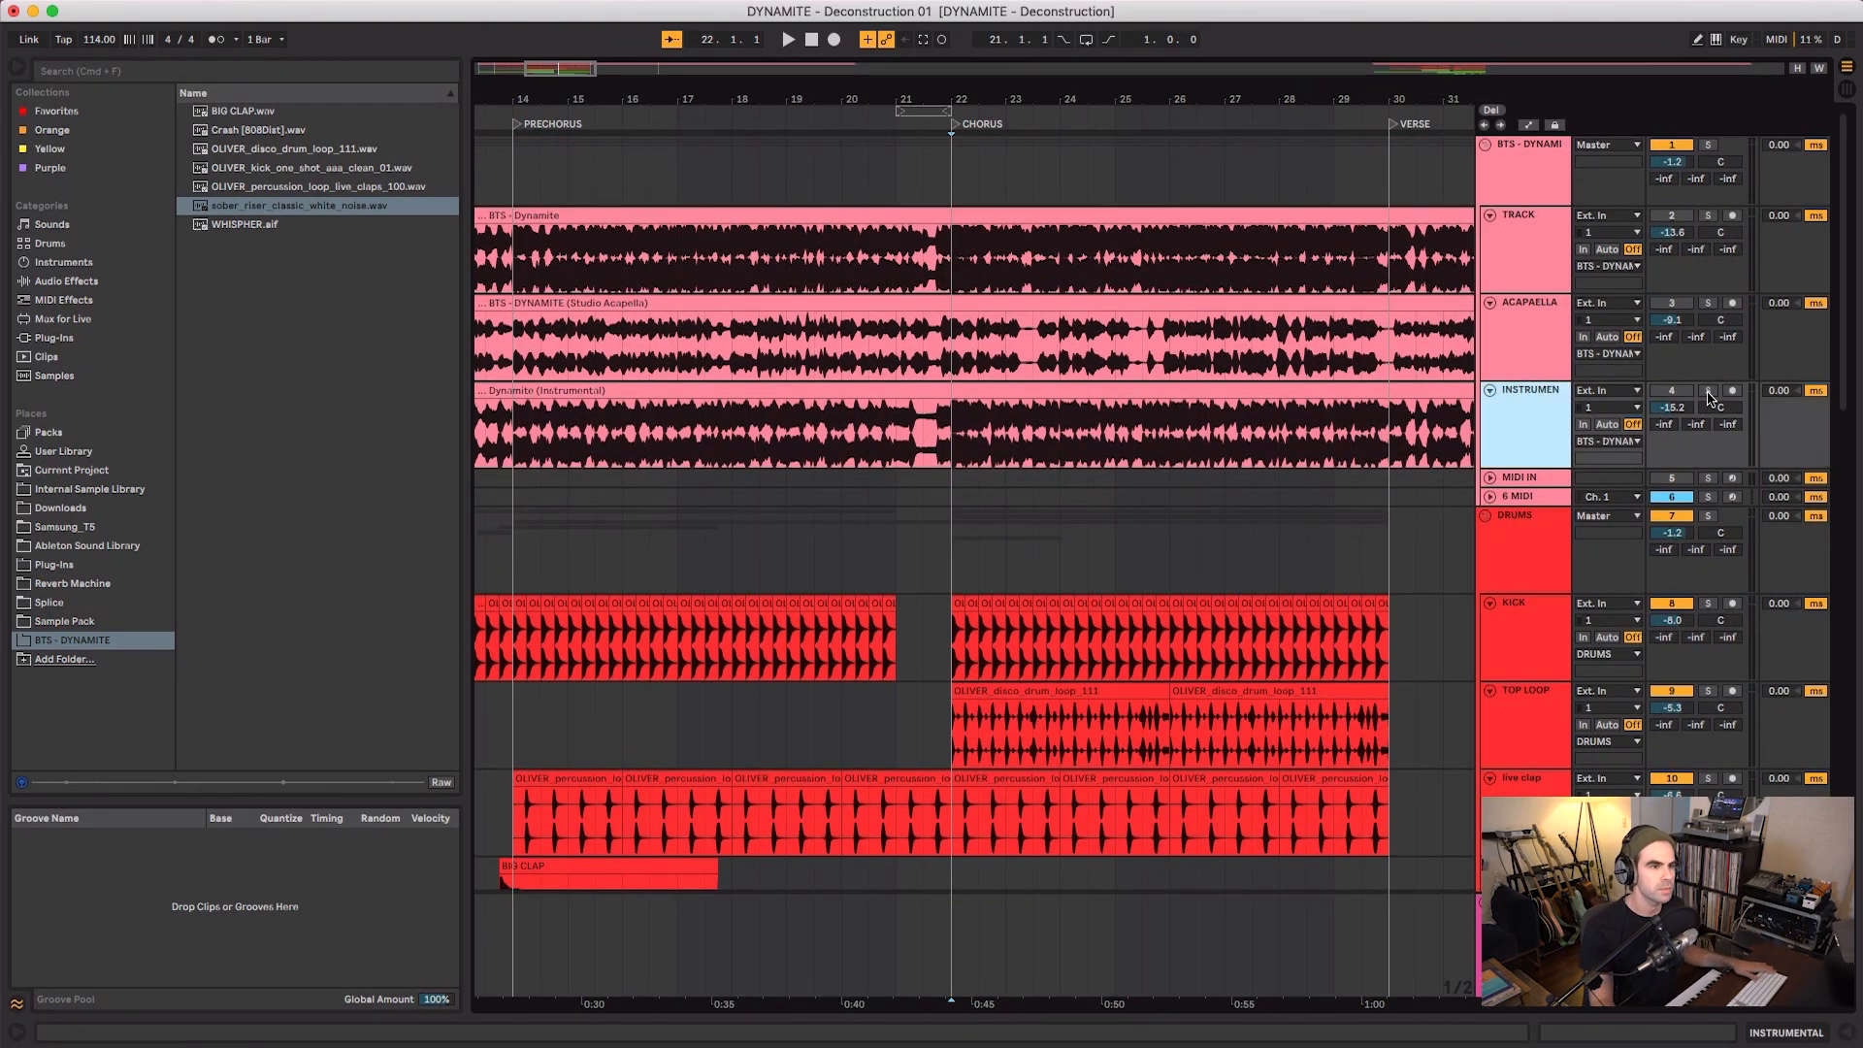
left_click(1708, 392)
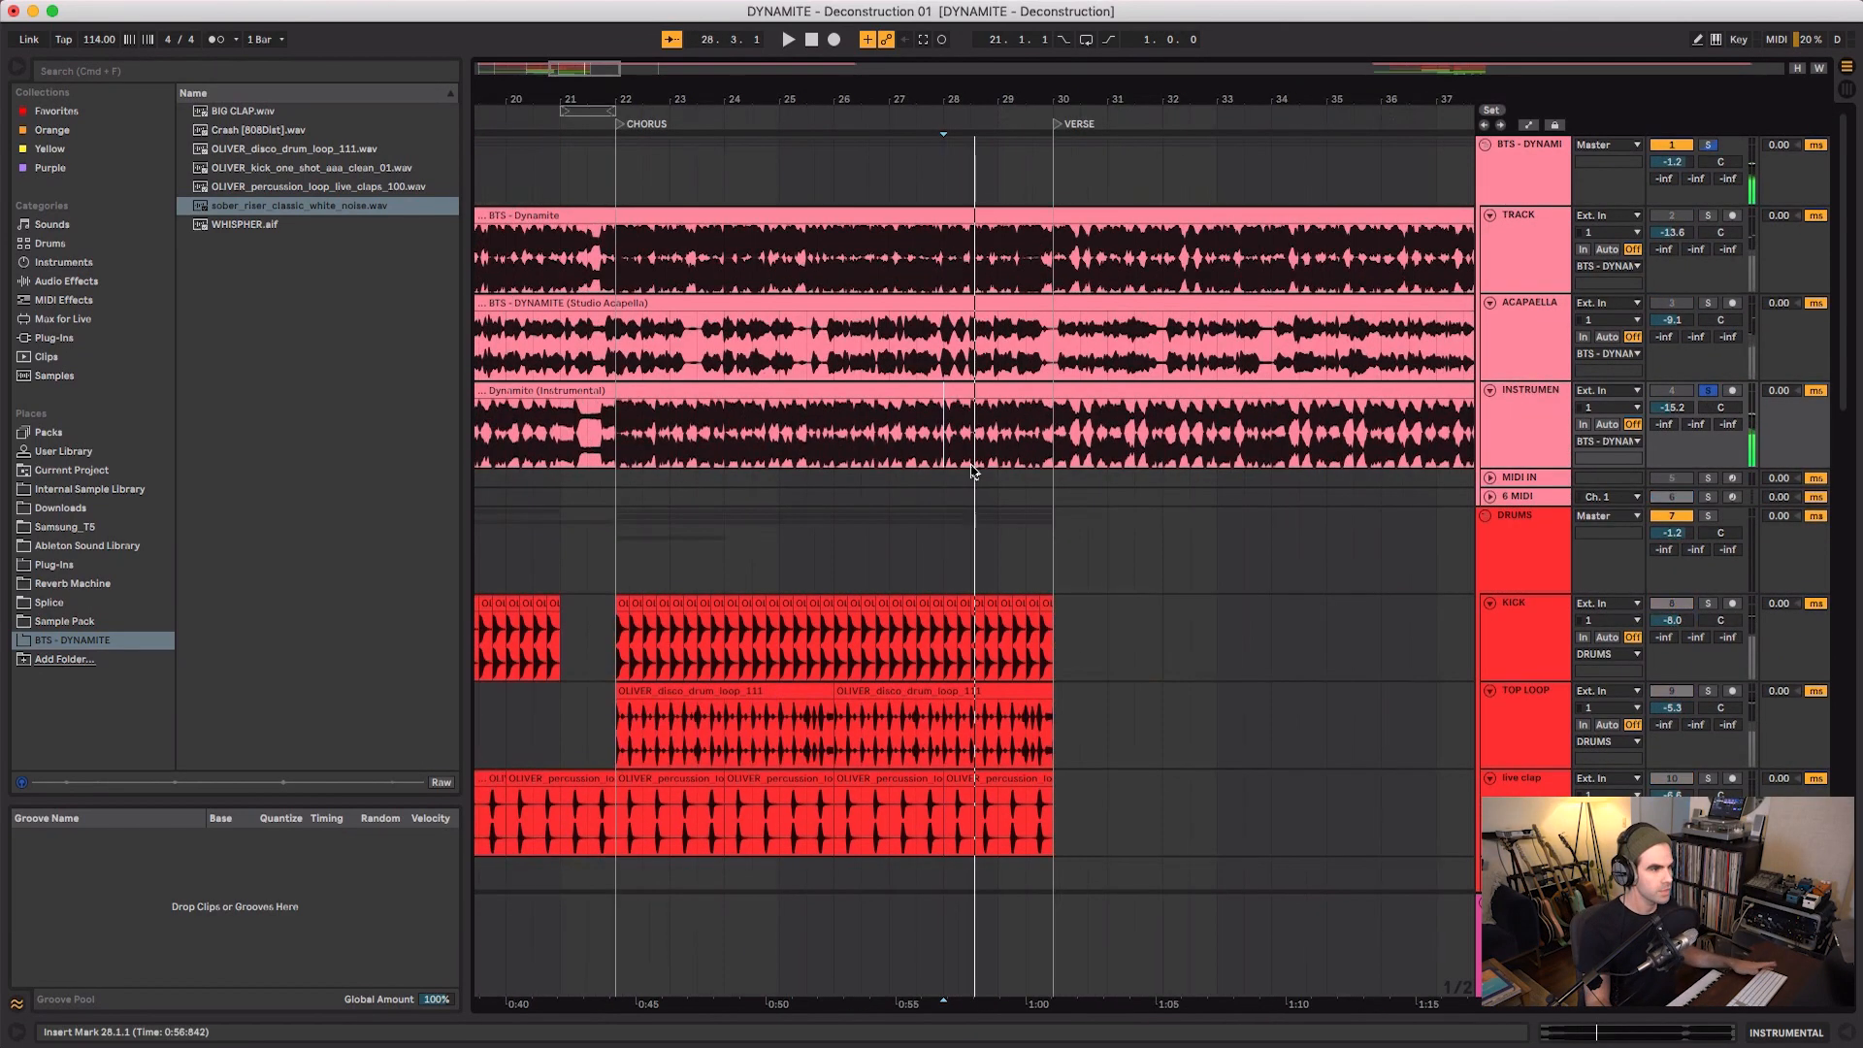
scroll(973, 465, "down", 5)
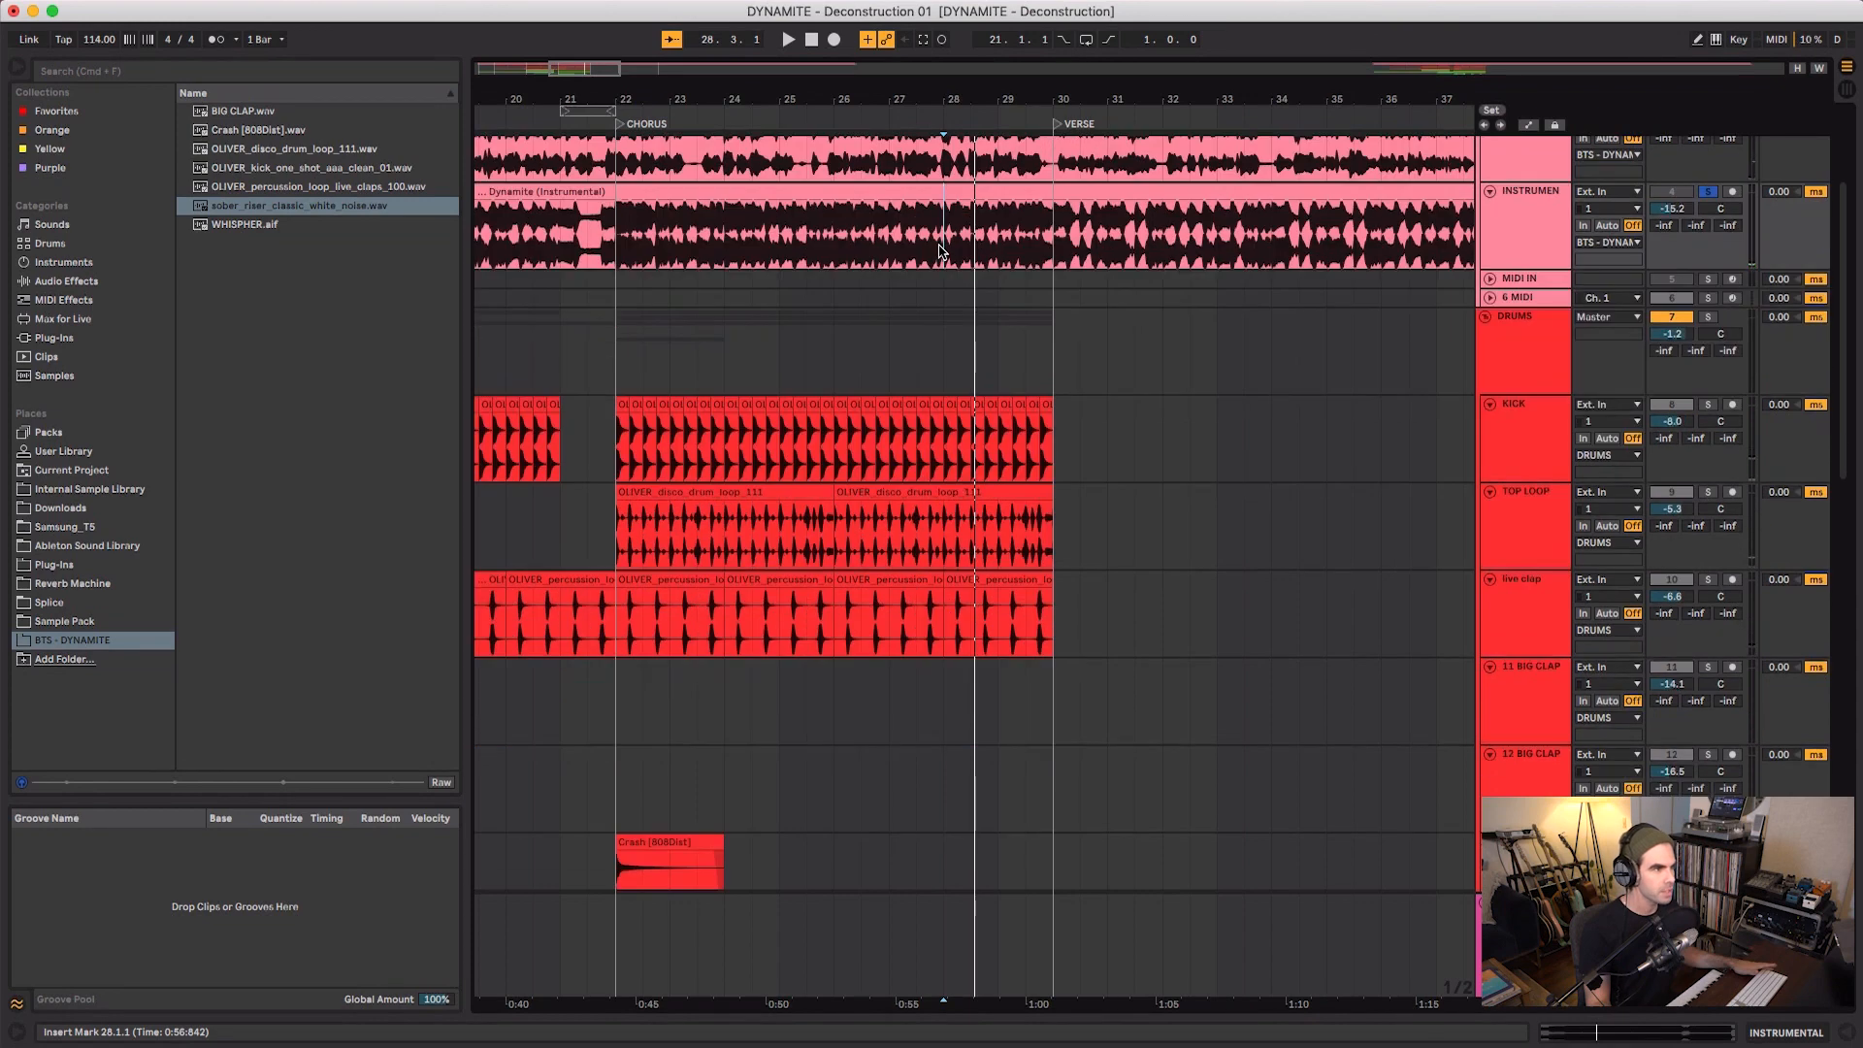
- Copy the four chorus MIDI clips from the POLY track to the PIANO track at 22.1.1
left_click_drag(923, 94, 925, 95)
left_click(975, 378)
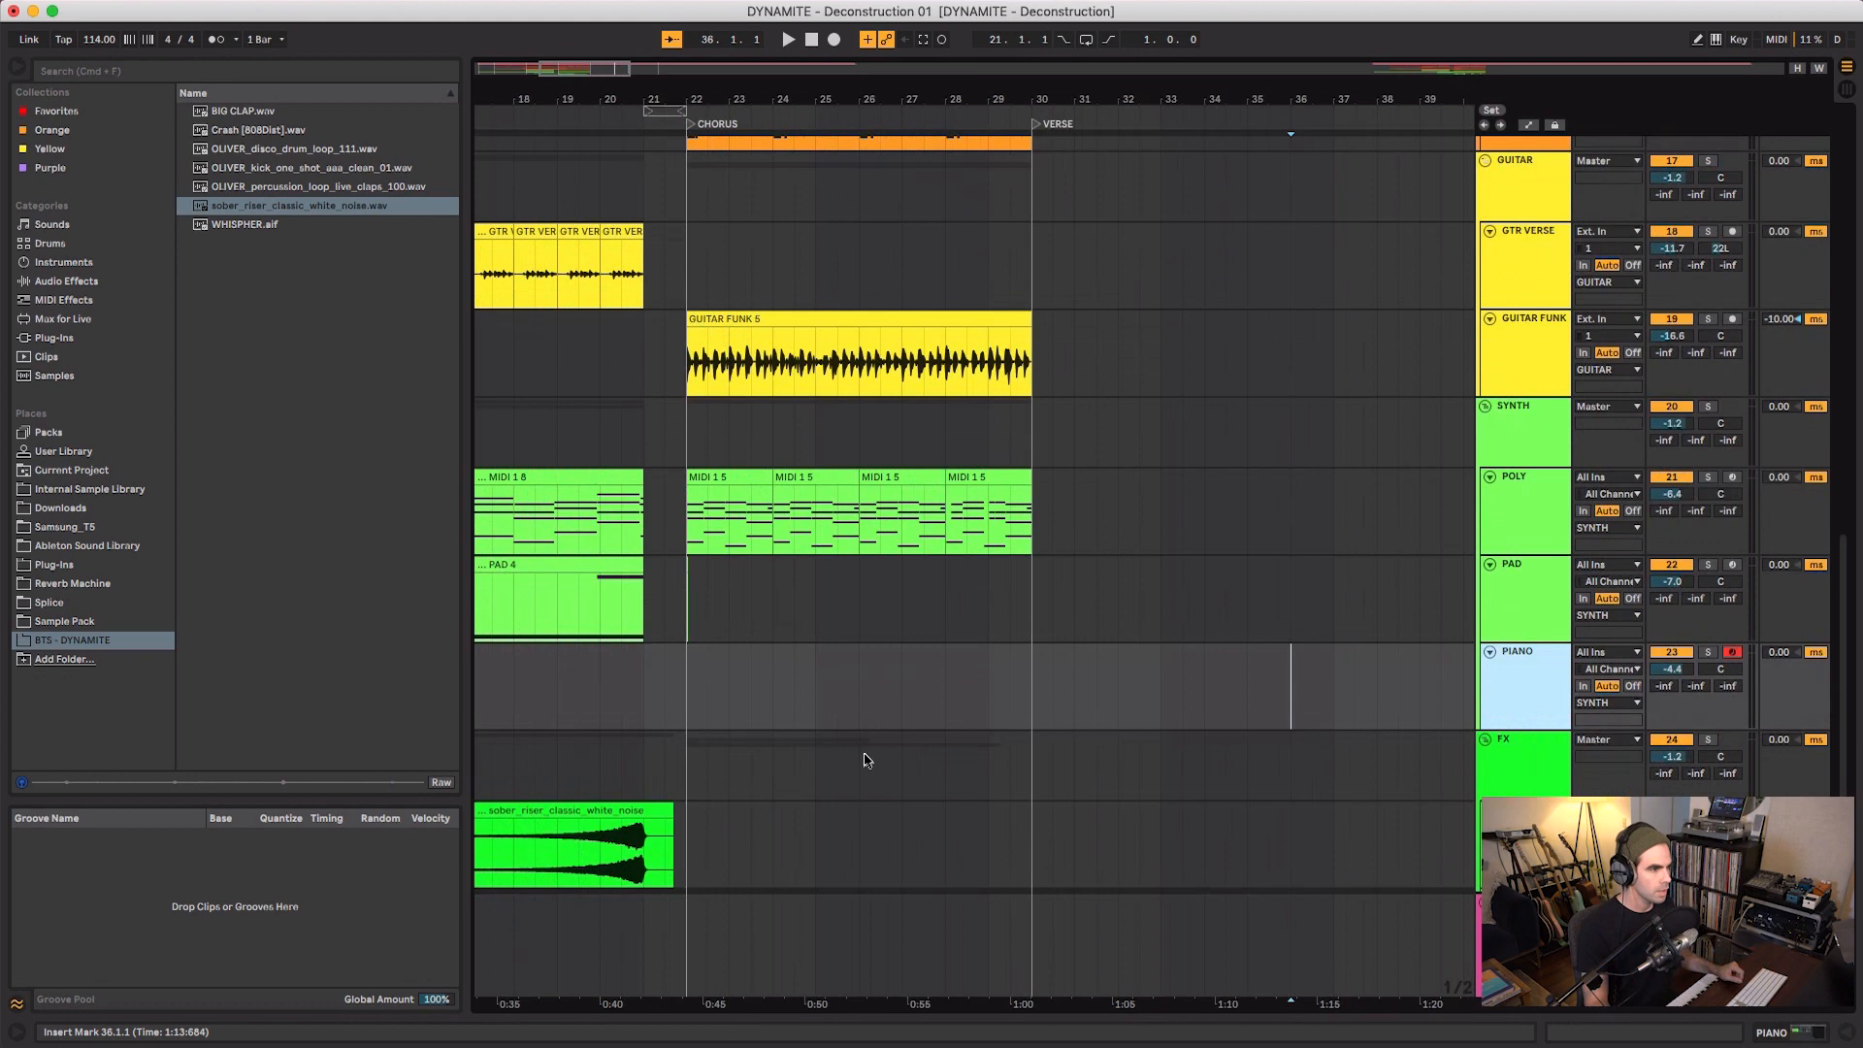
left_click(848, 715)
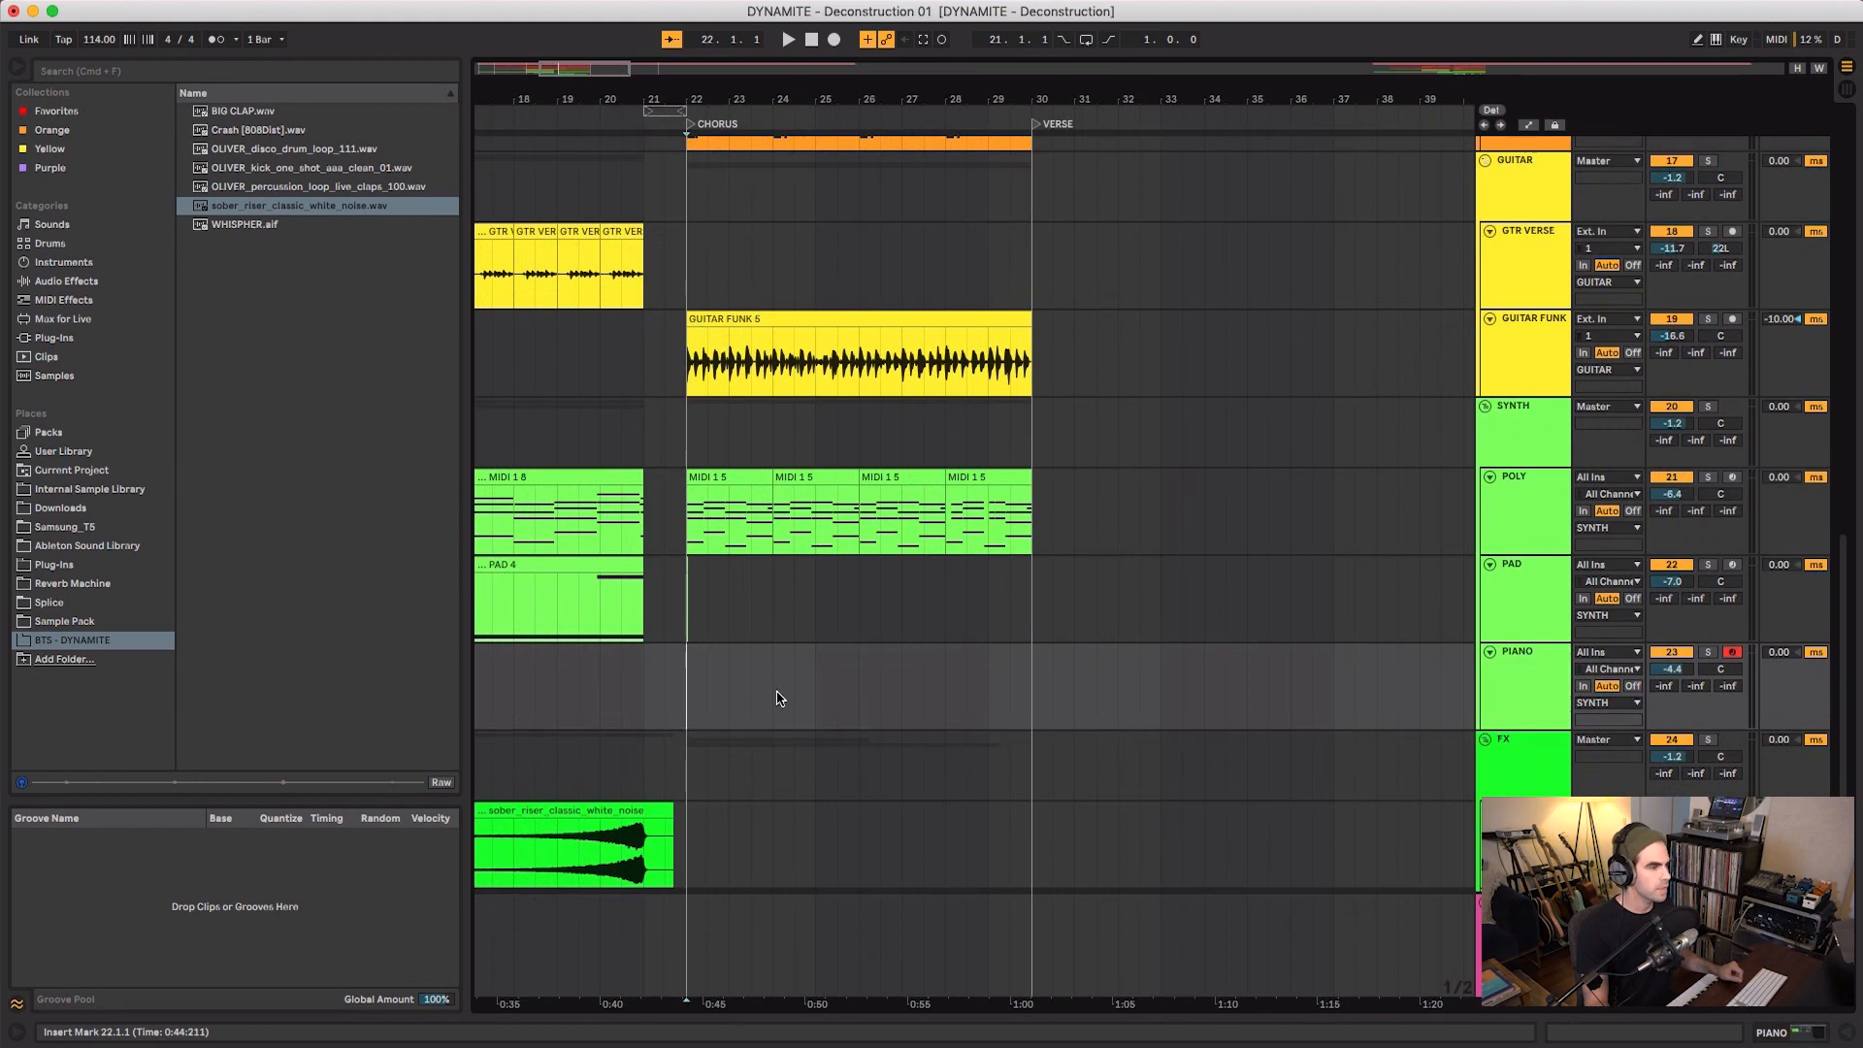
left_click(723, 479)
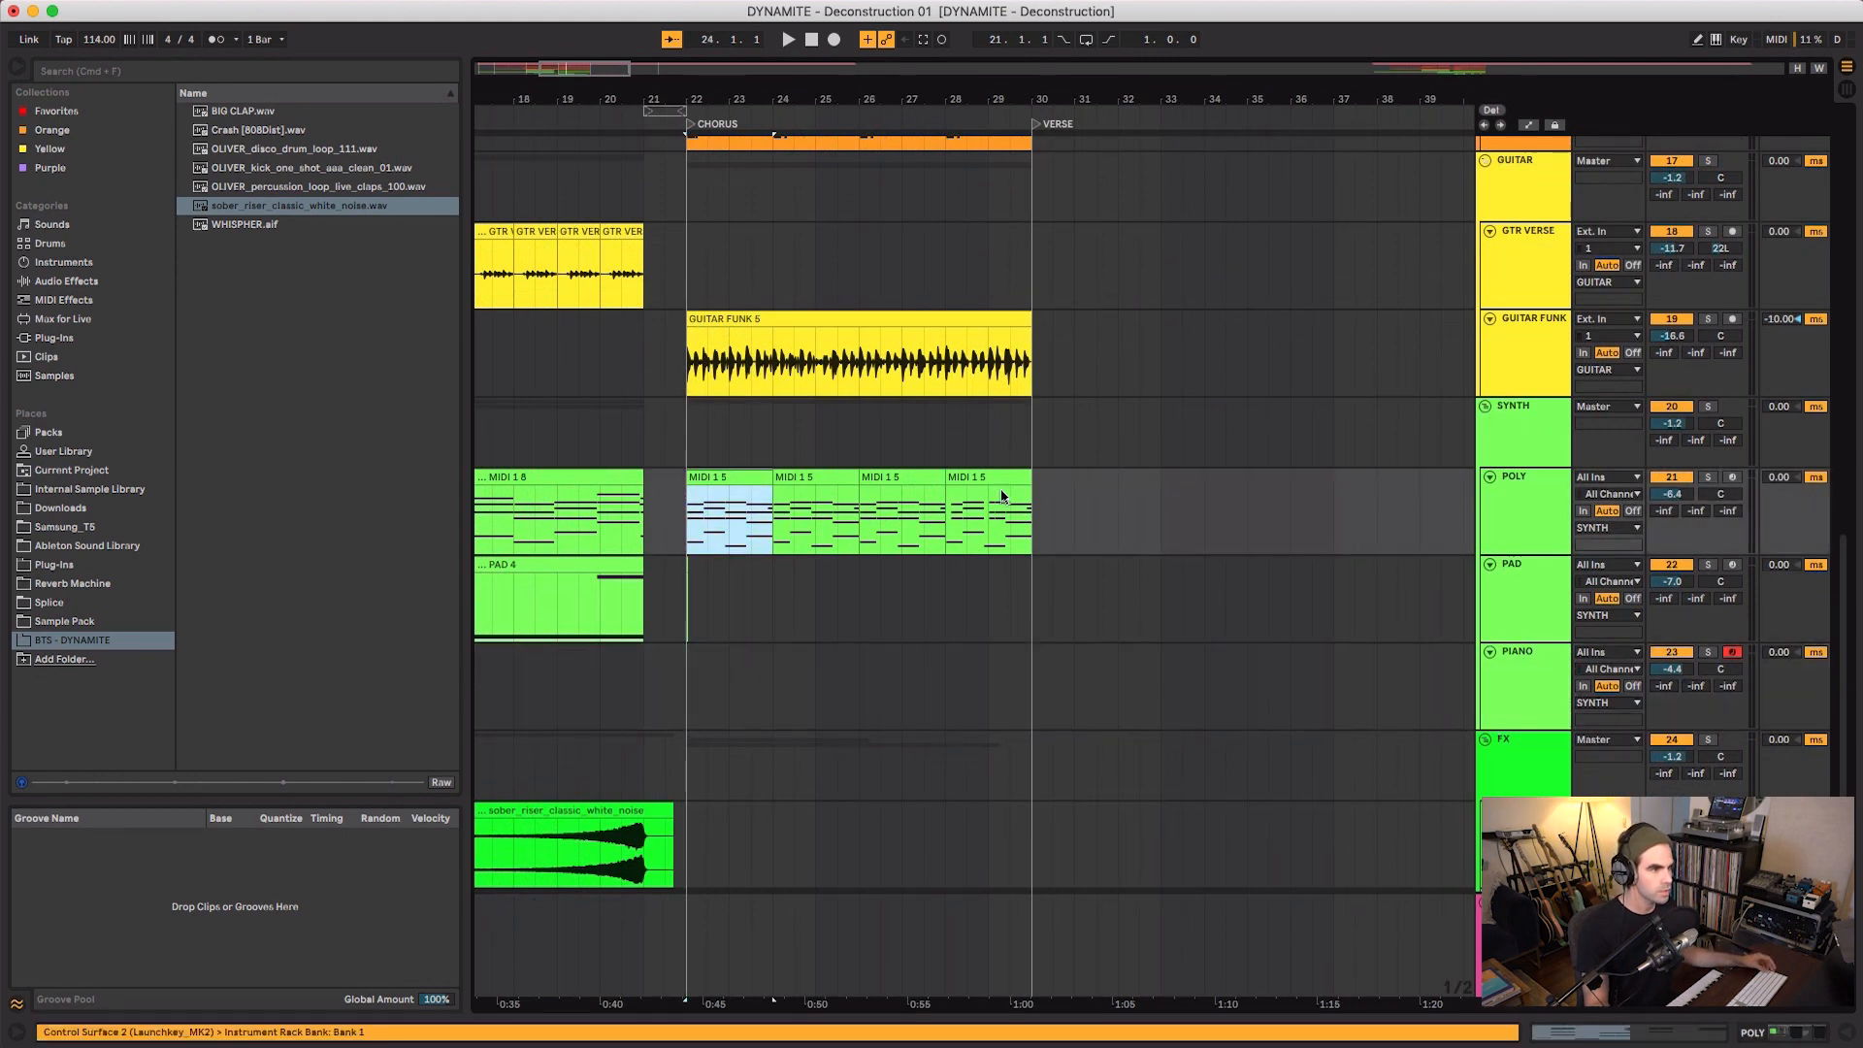
left_click(1002, 482, "shift")
left_click(695, 705)
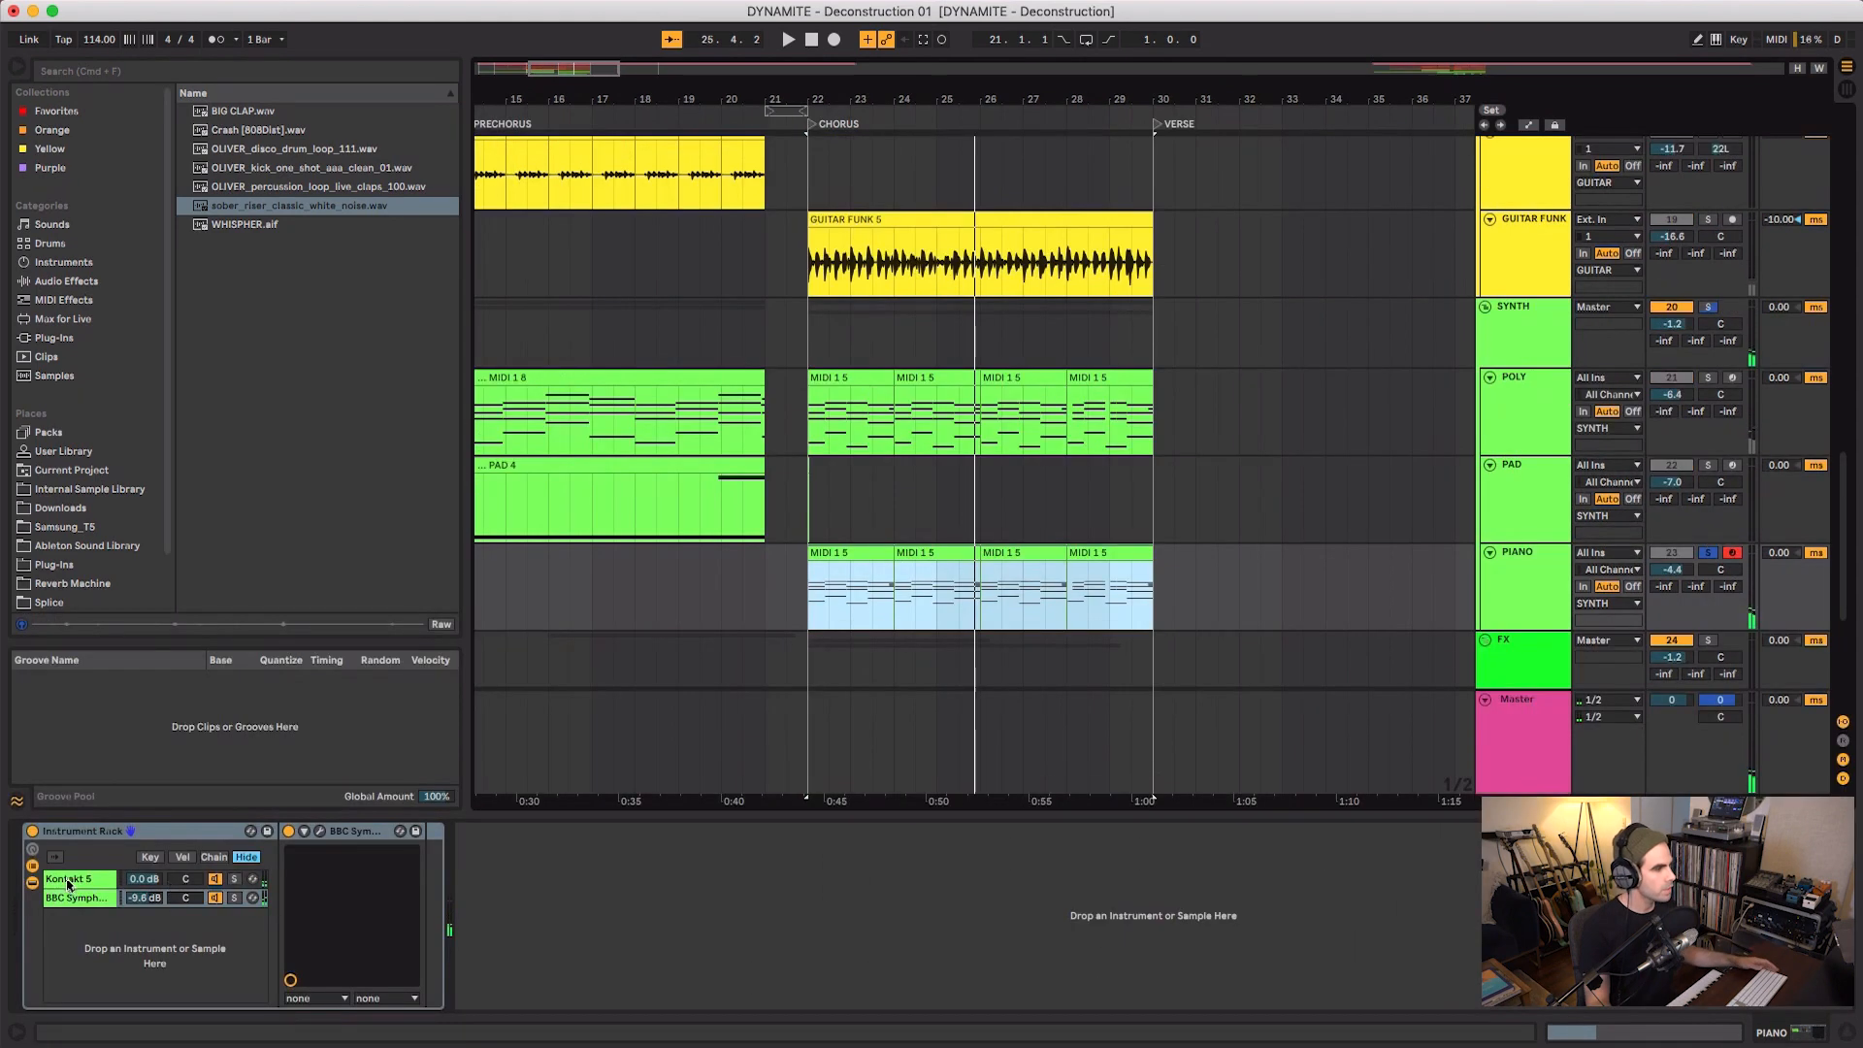
- Inspect The Grandeur instrument in the Kontakt 5 chain of the PIANO track's instrument rack, then close its window
left_click(68, 883)
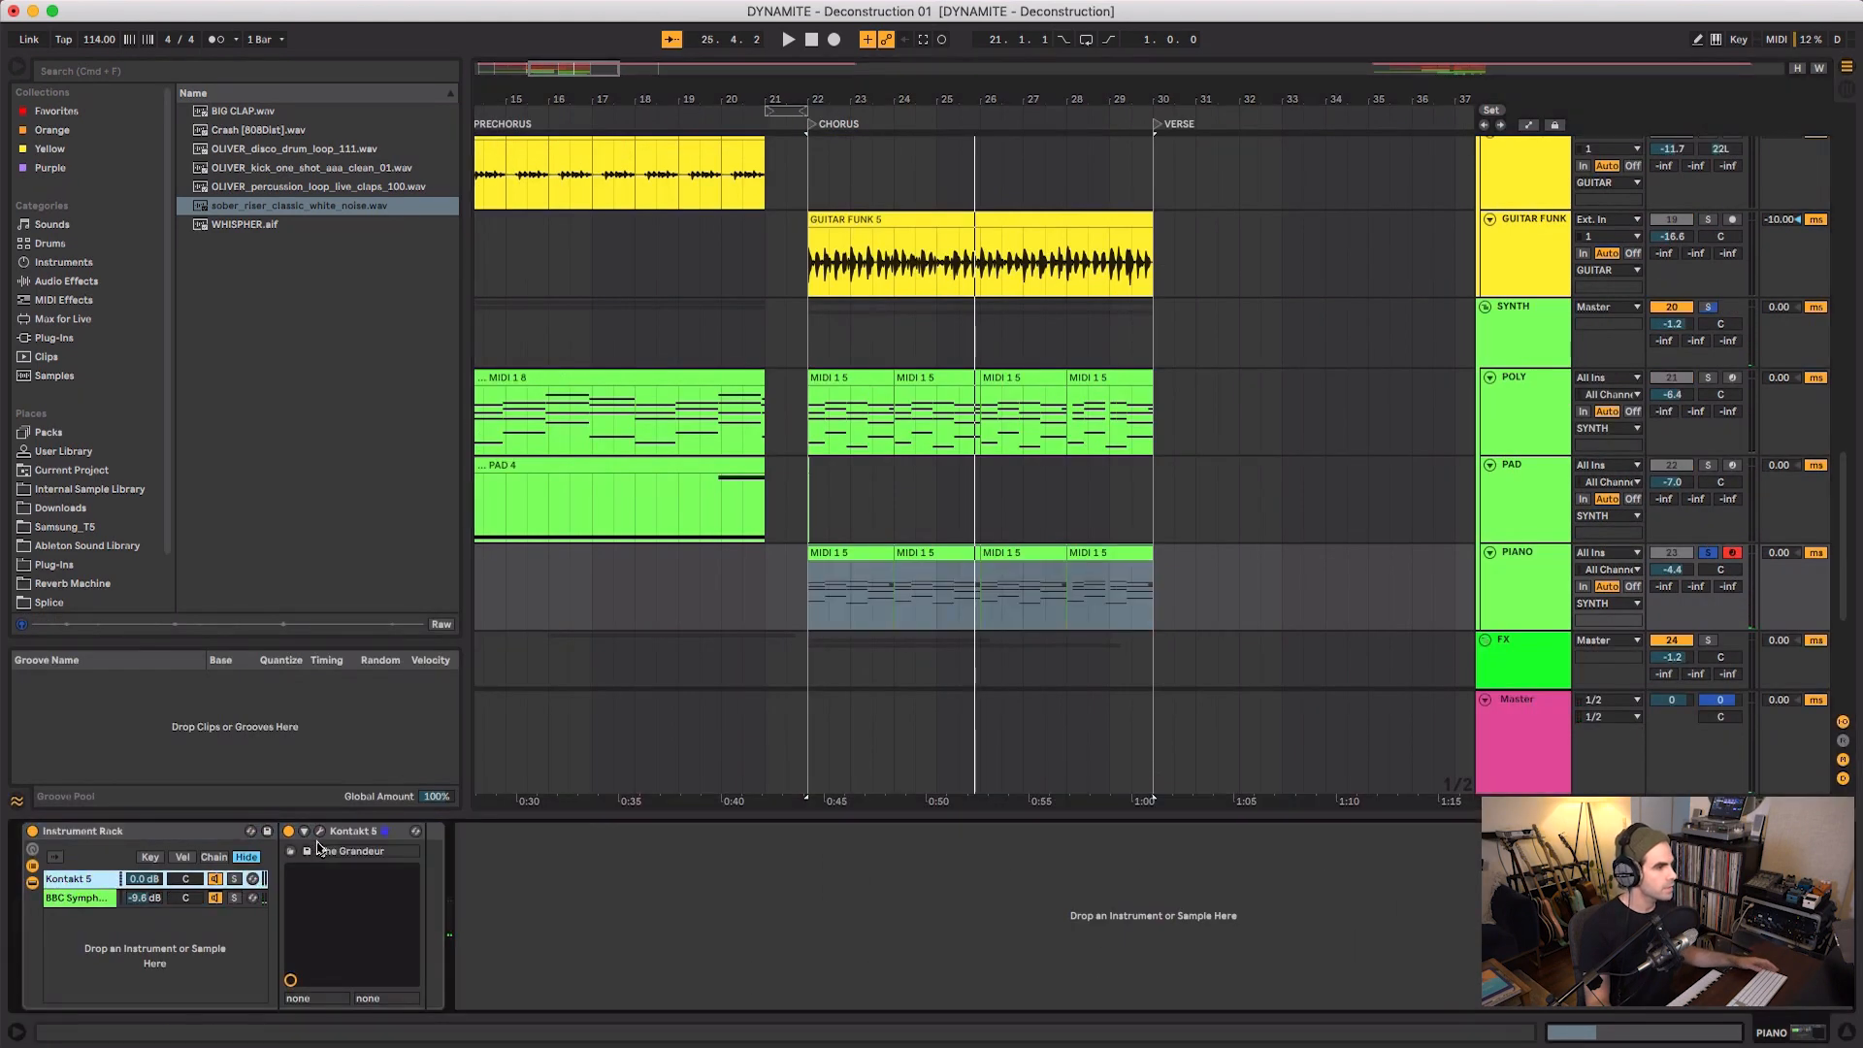
left_click(321, 832)
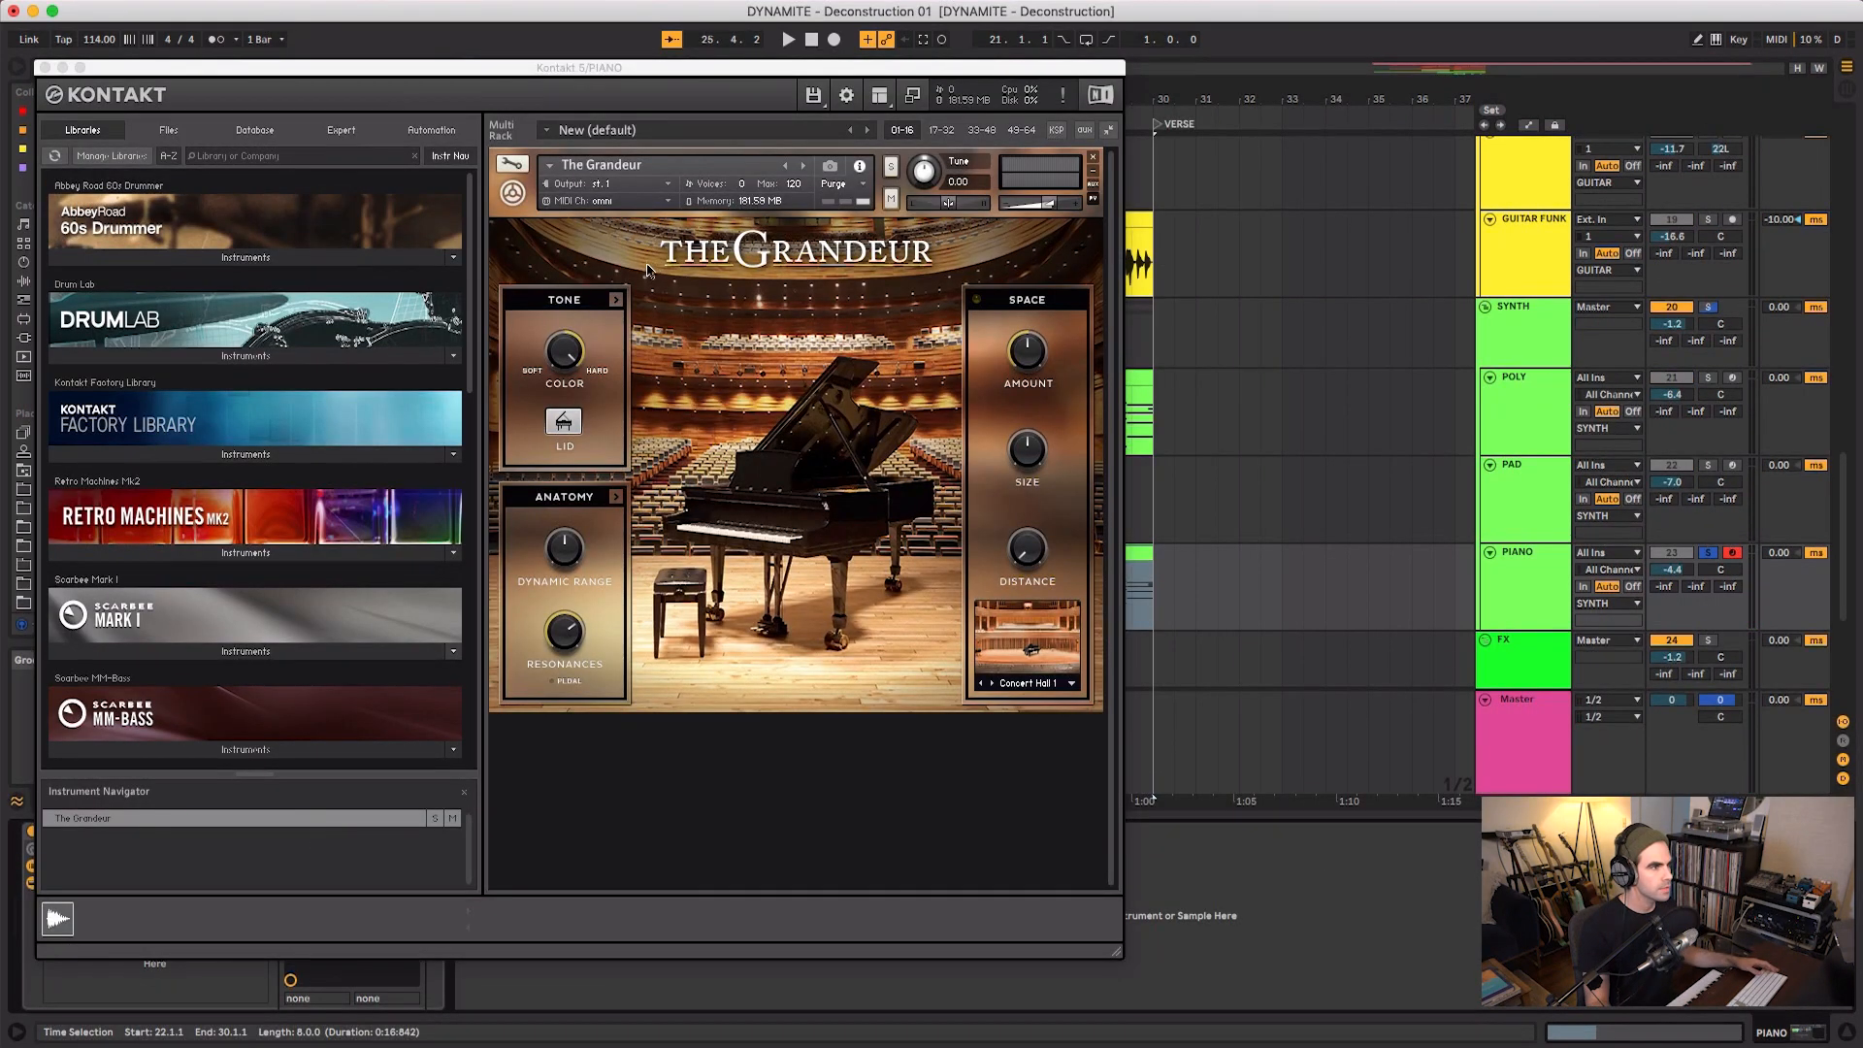
left_click(569, 340)
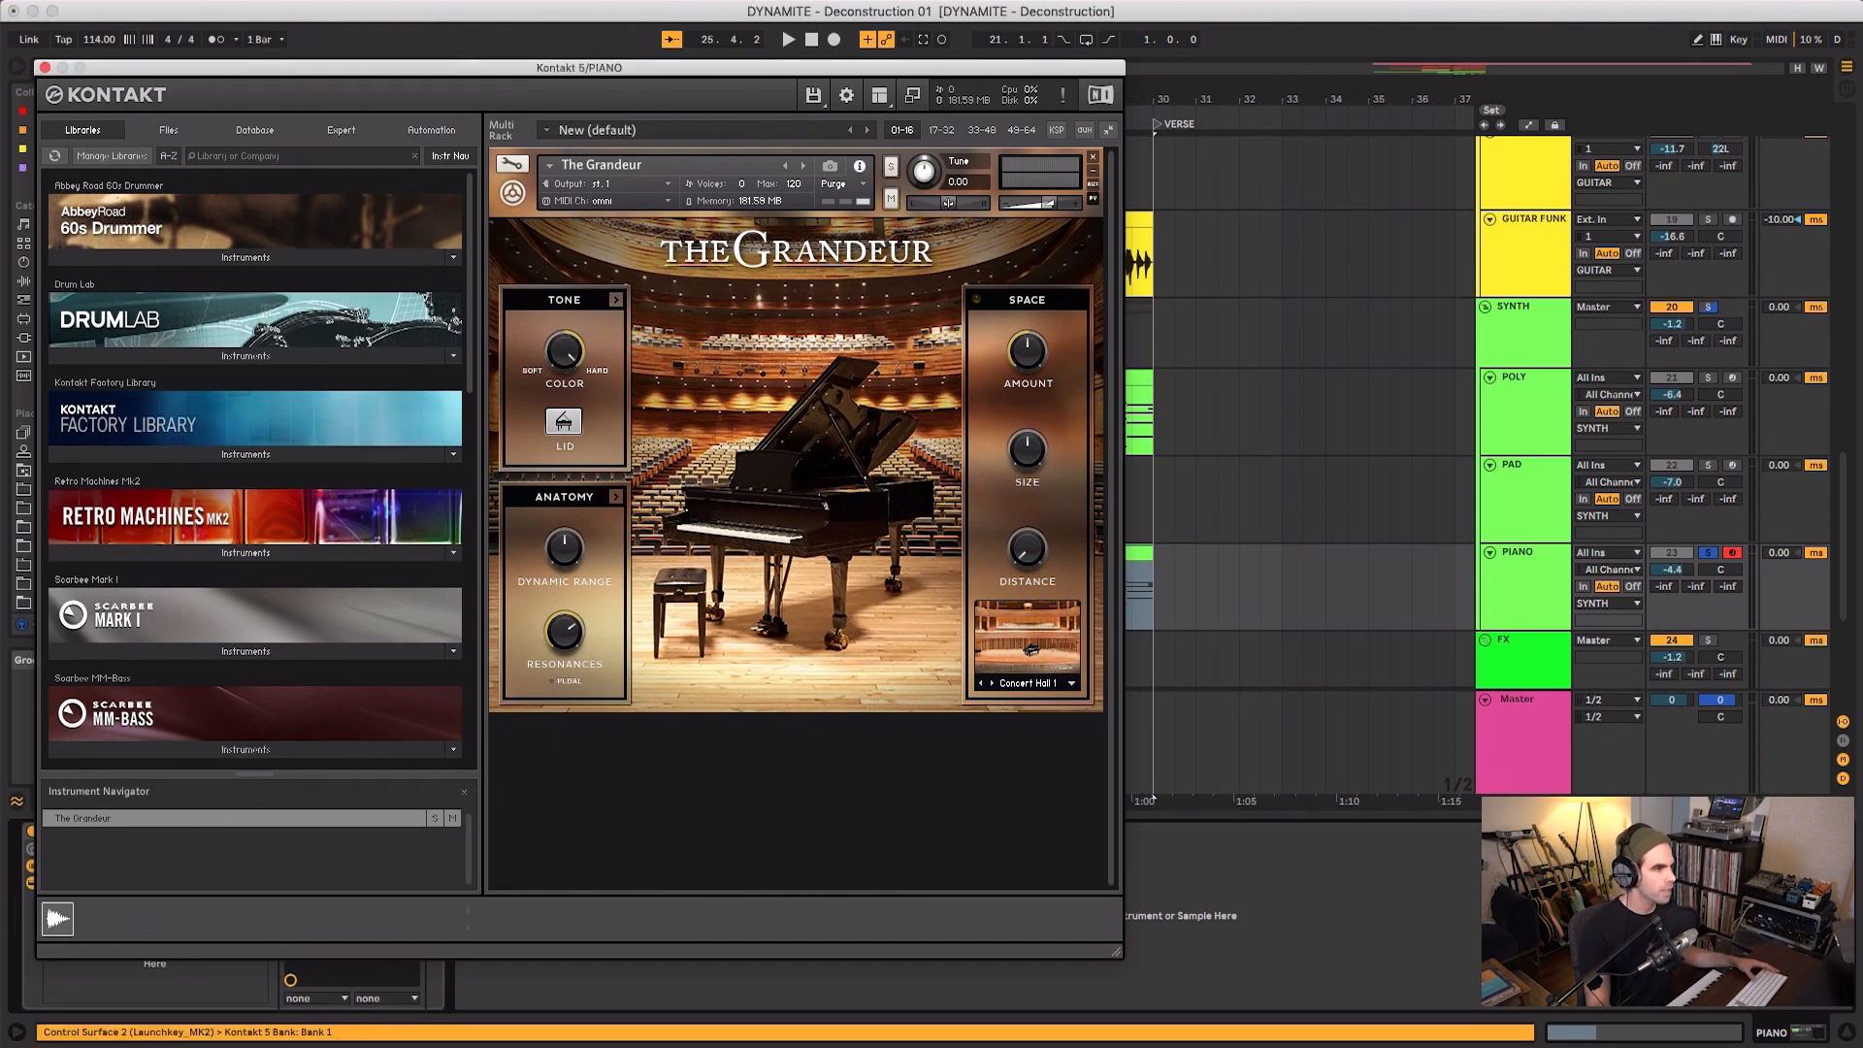
left_click(45, 67)
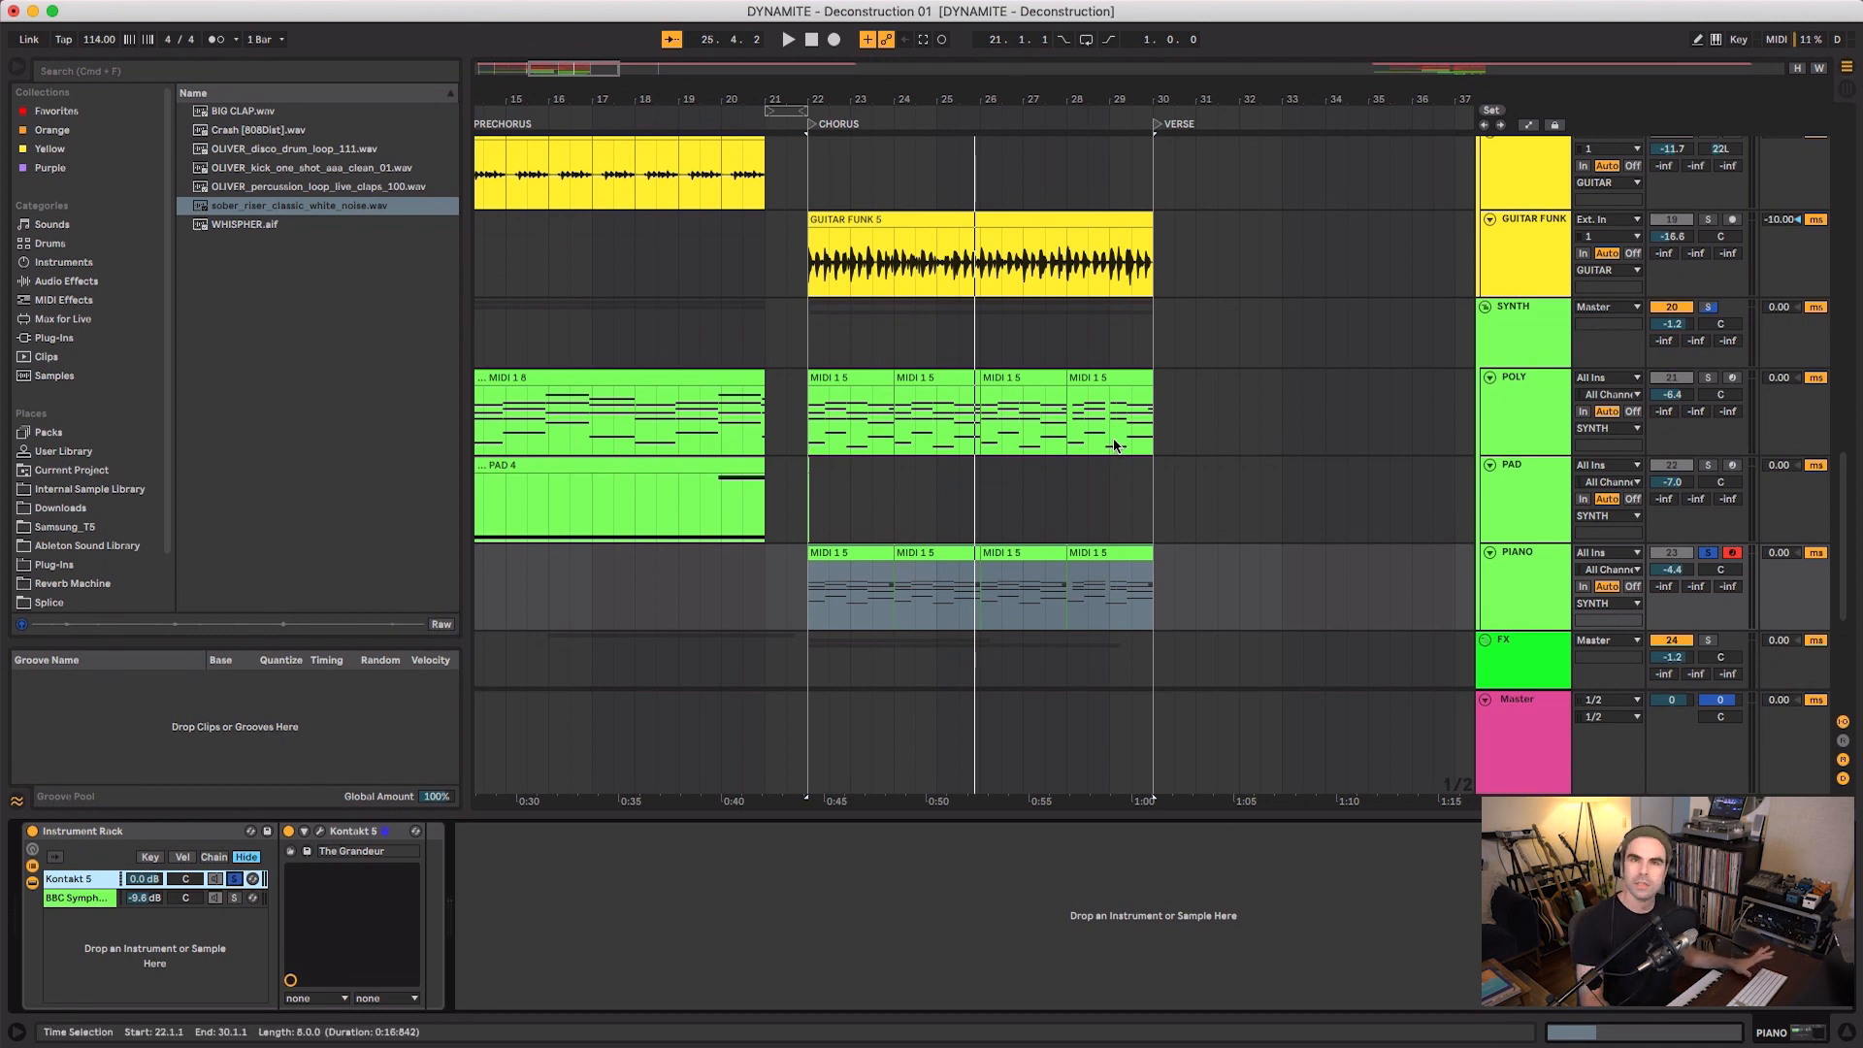
- Audition the soloed Kontakt 5 piano chain, unsolo it, and audition the BBC Symphony Orchestra chain in the same rack
key("space")
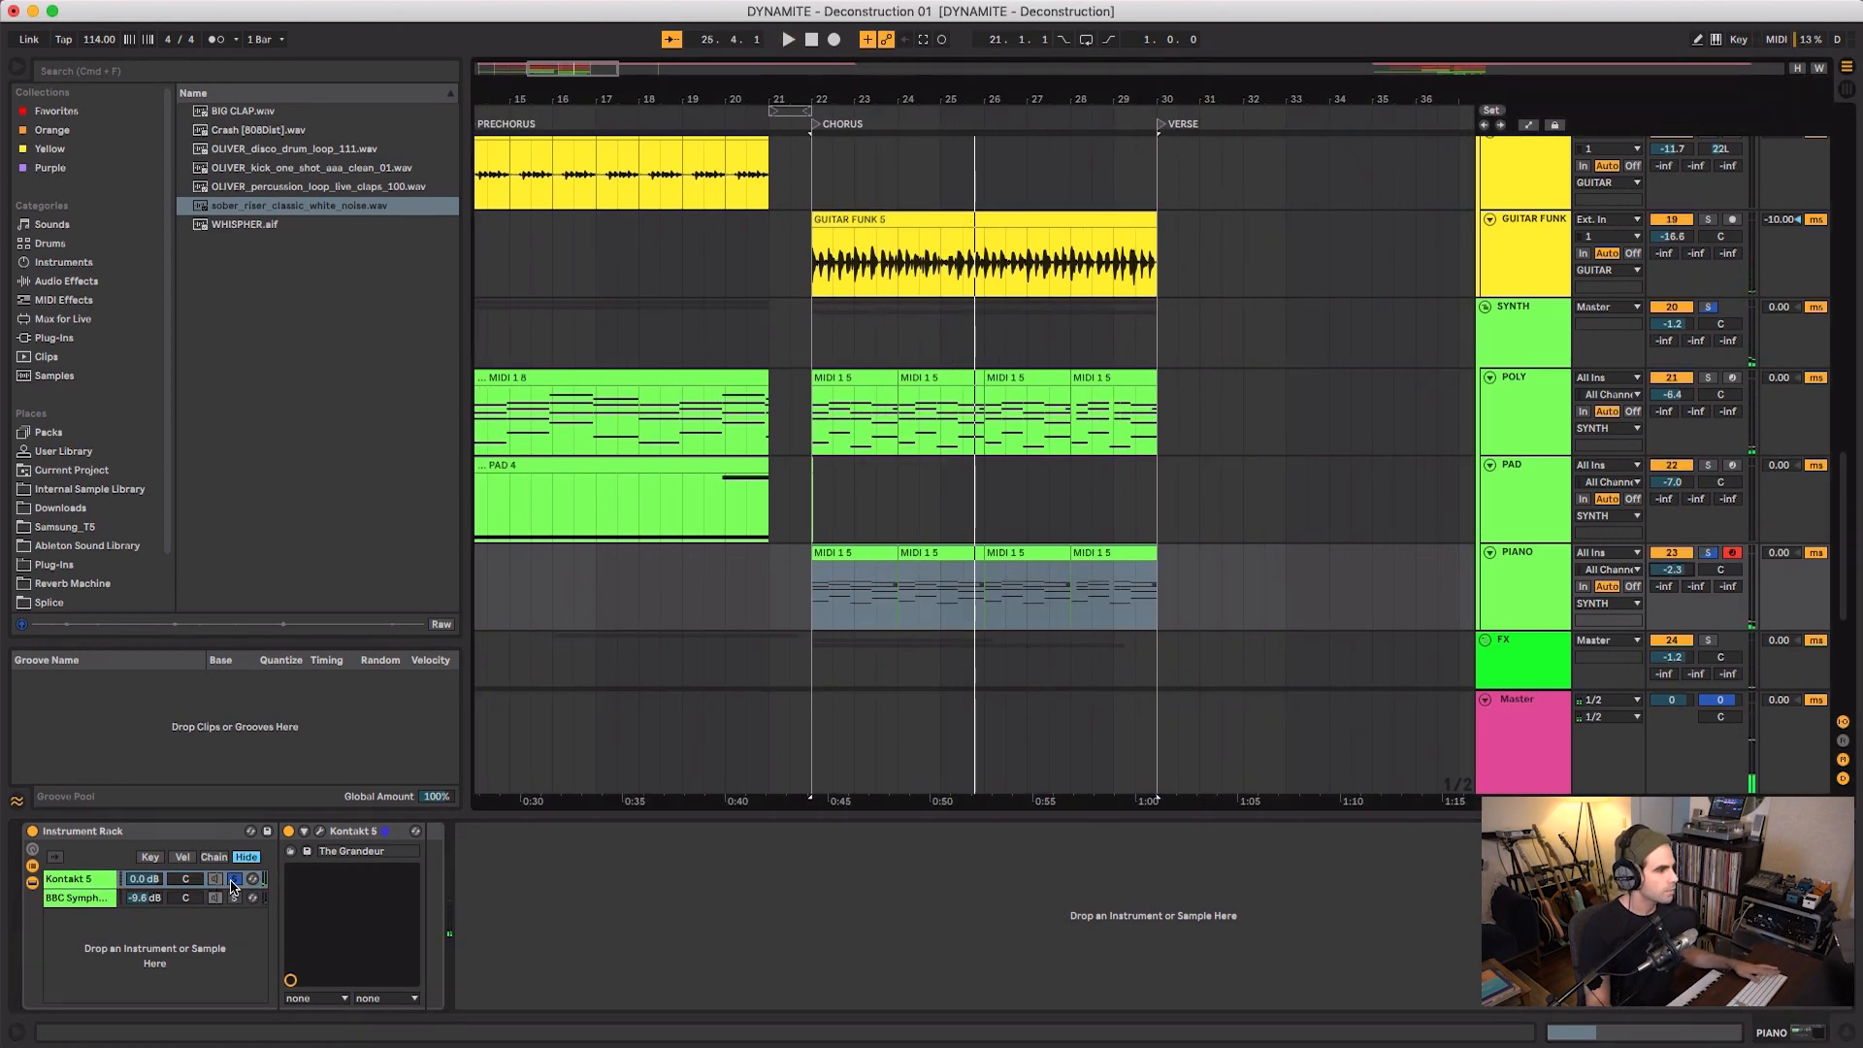
left_click(233, 881)
left_click(96, 903)
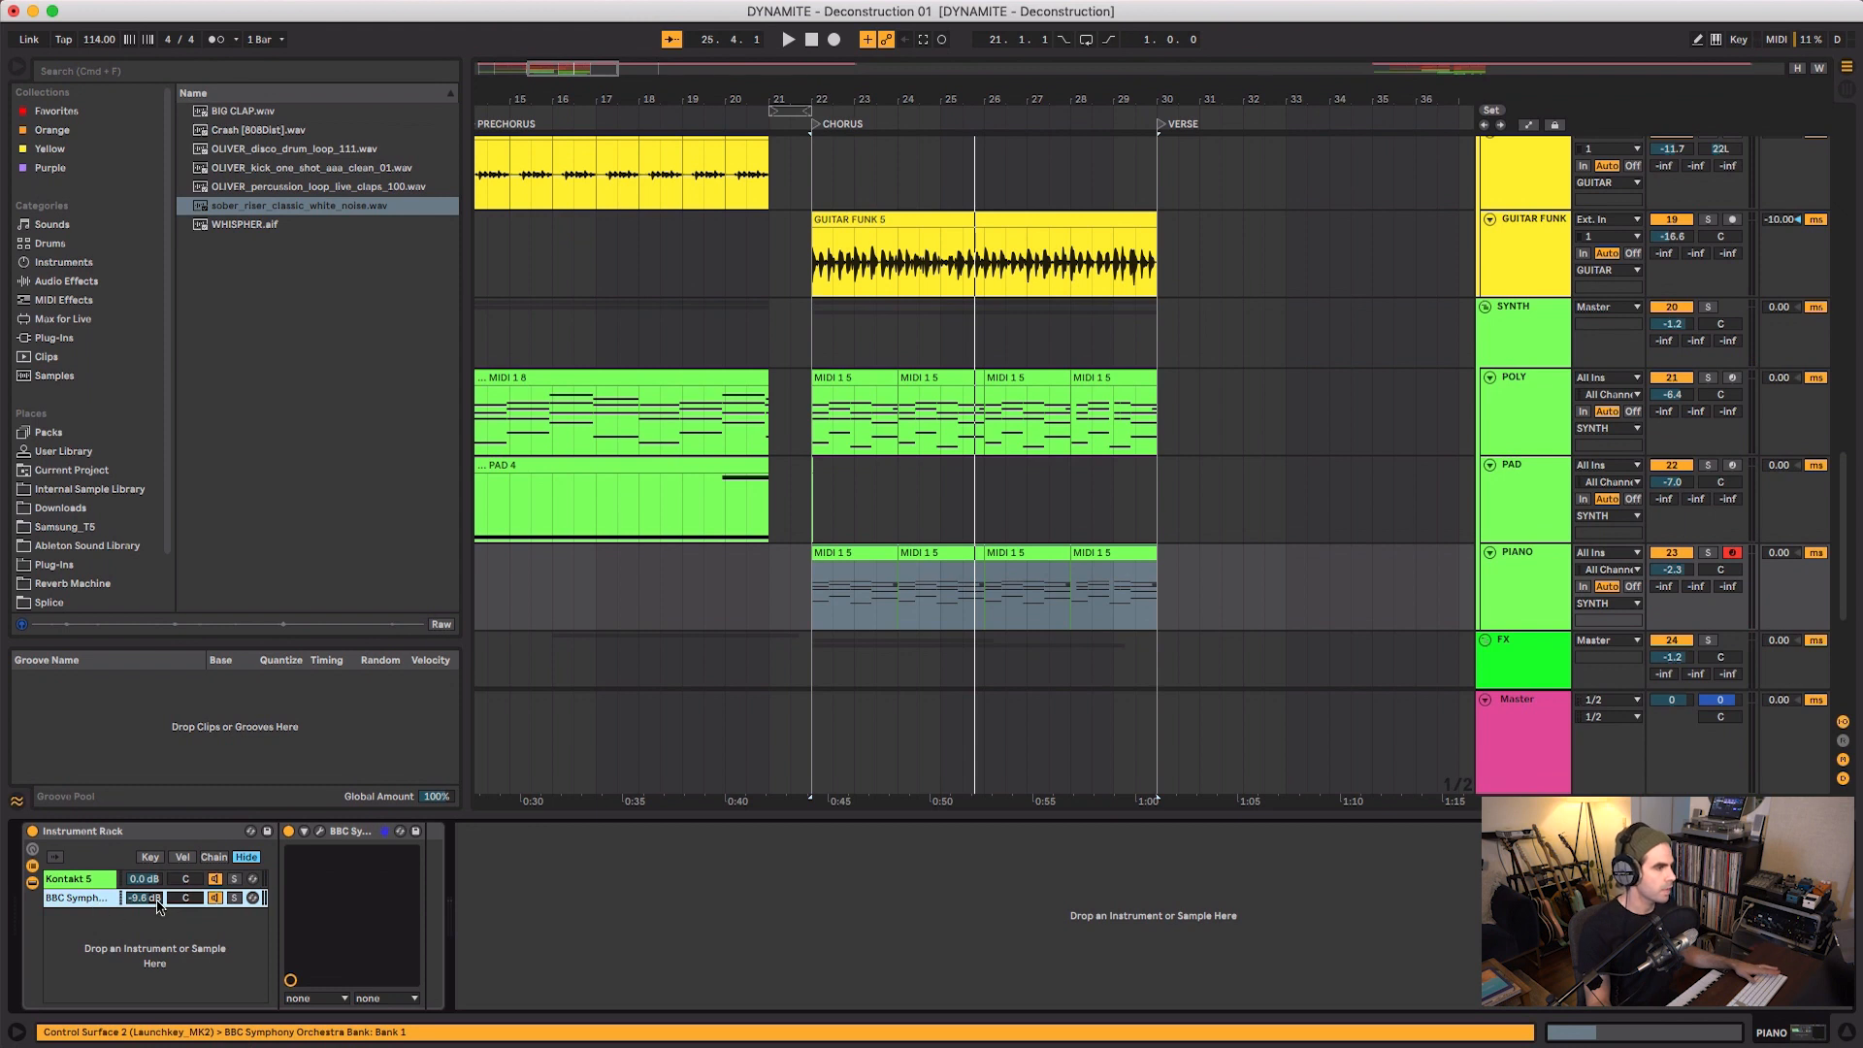
key("space")
left_click(234, 897)
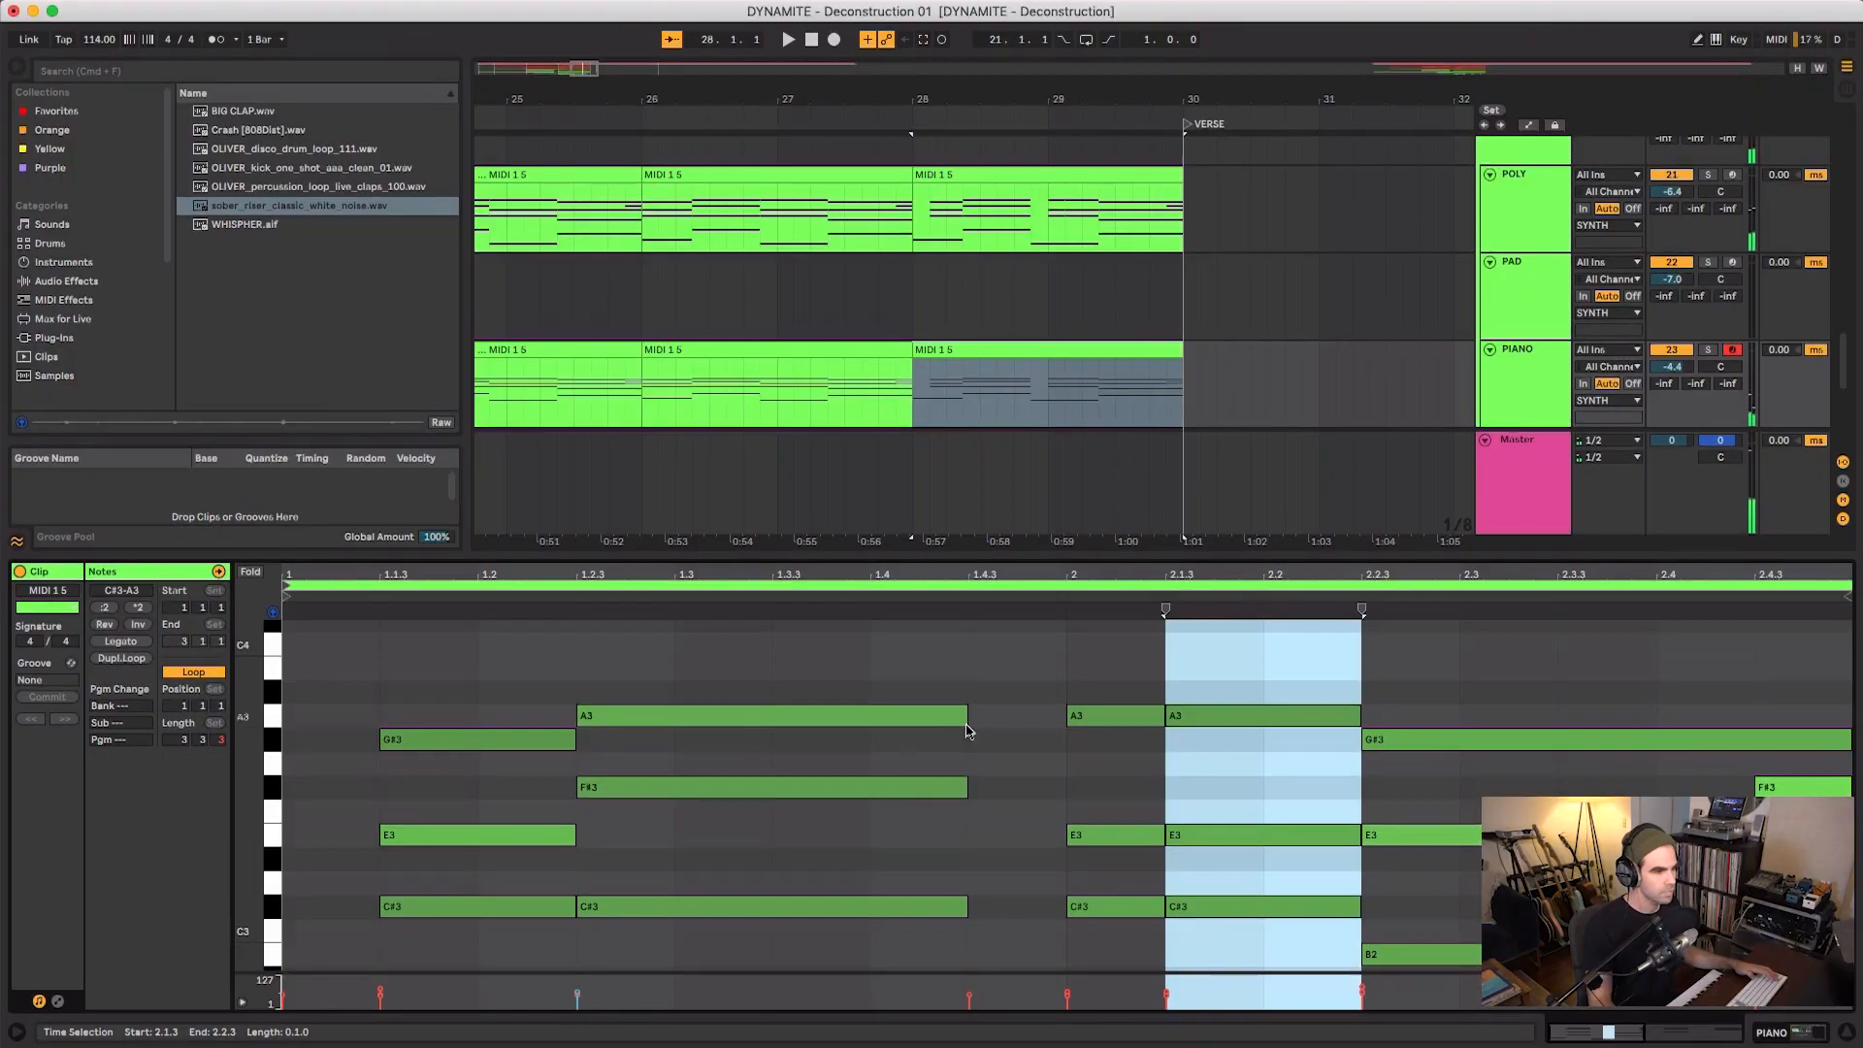
- Trim the start of the opening C#2 note in the last PIANO chorus clip to 1.2.1 and adjust its placement
scroll(810, 906, "down", 5)
scroll(813, 909, "down", 2)
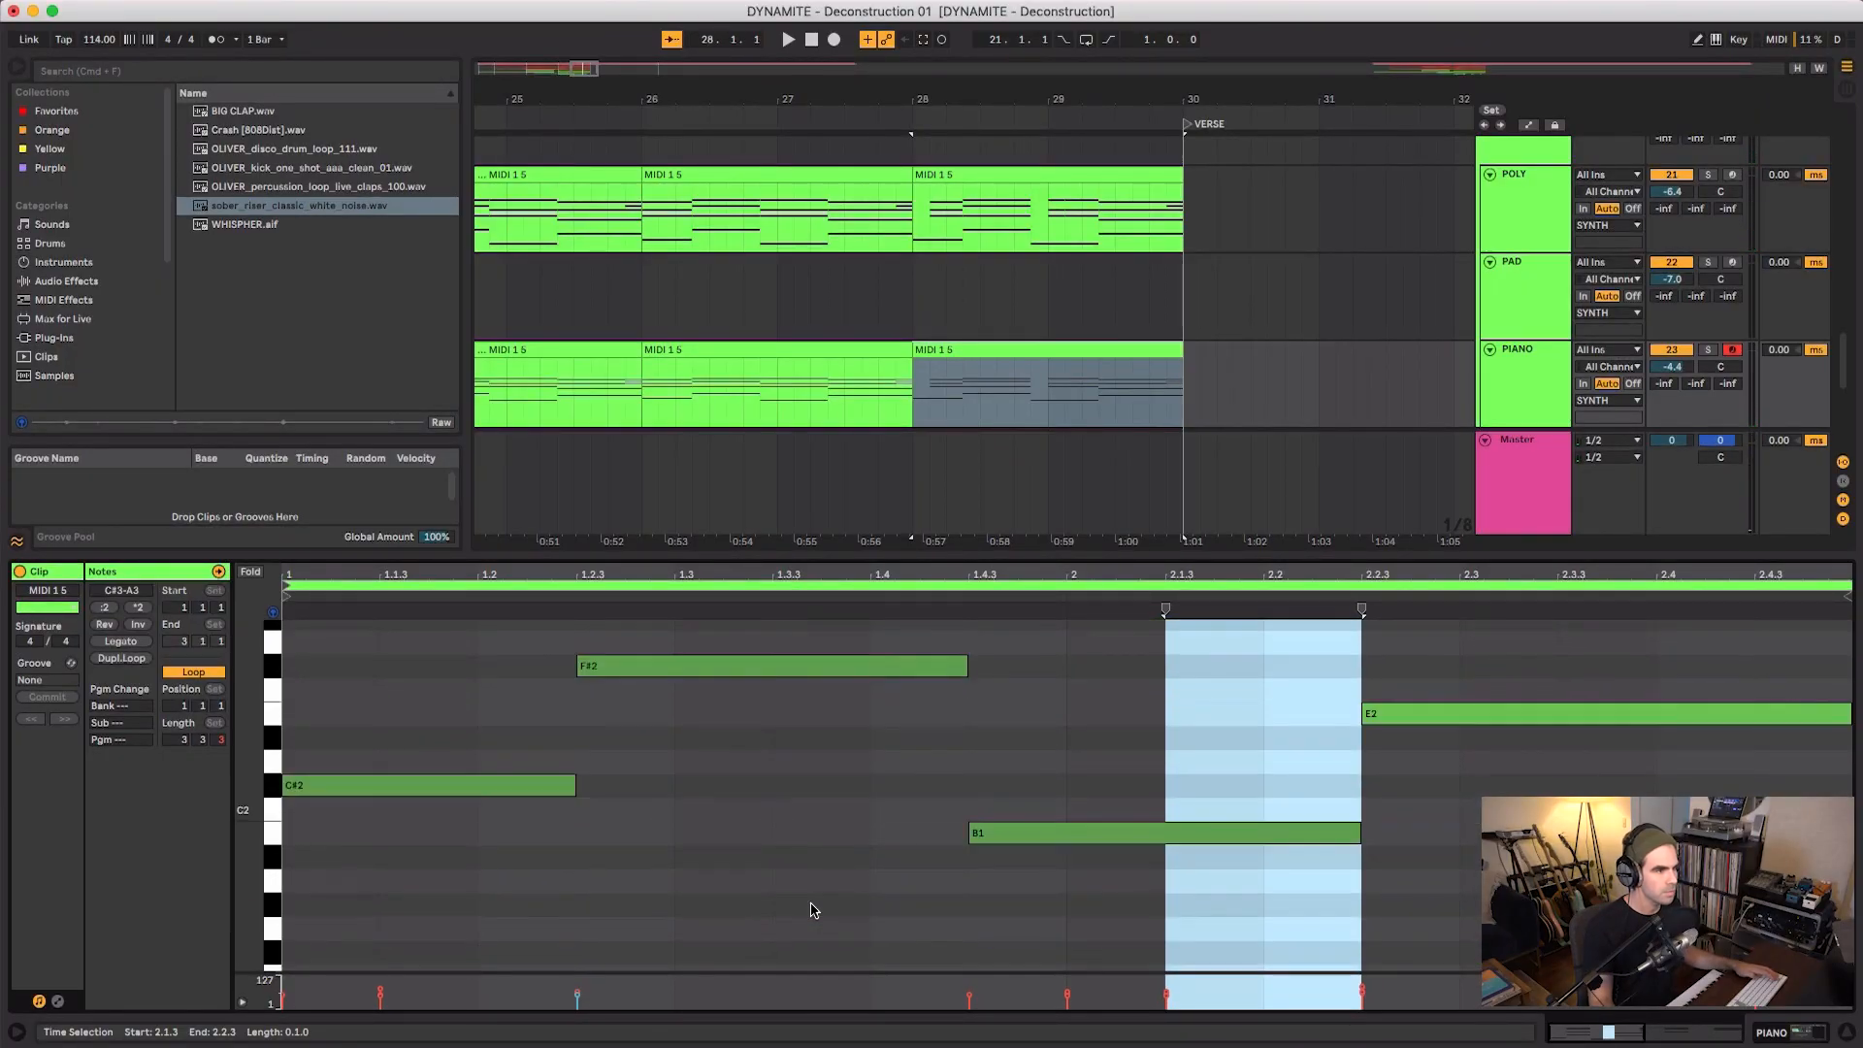
left_click_drag(283, 787, 395, 788)
left_click_drag(395, 788, 489, 788)
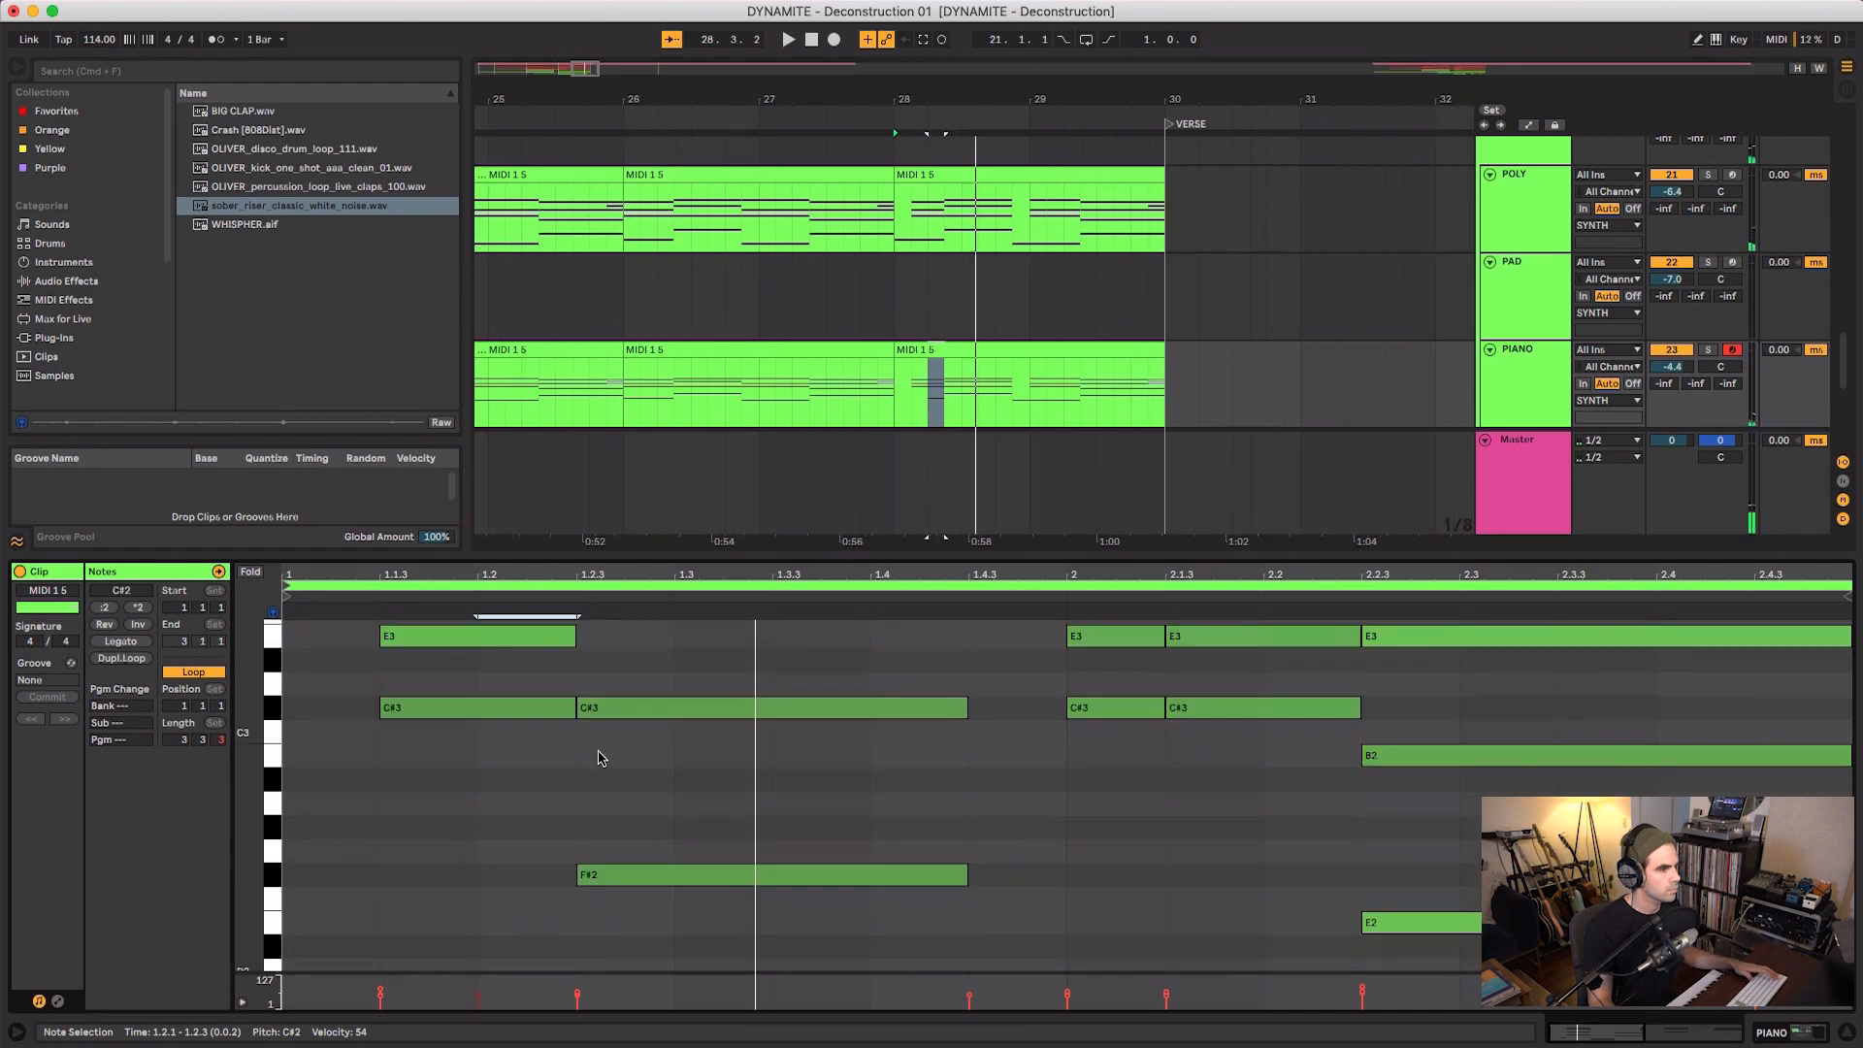
scroll(594, 762, "down", 2)
left_click_drag(560, 885, 476, 886)
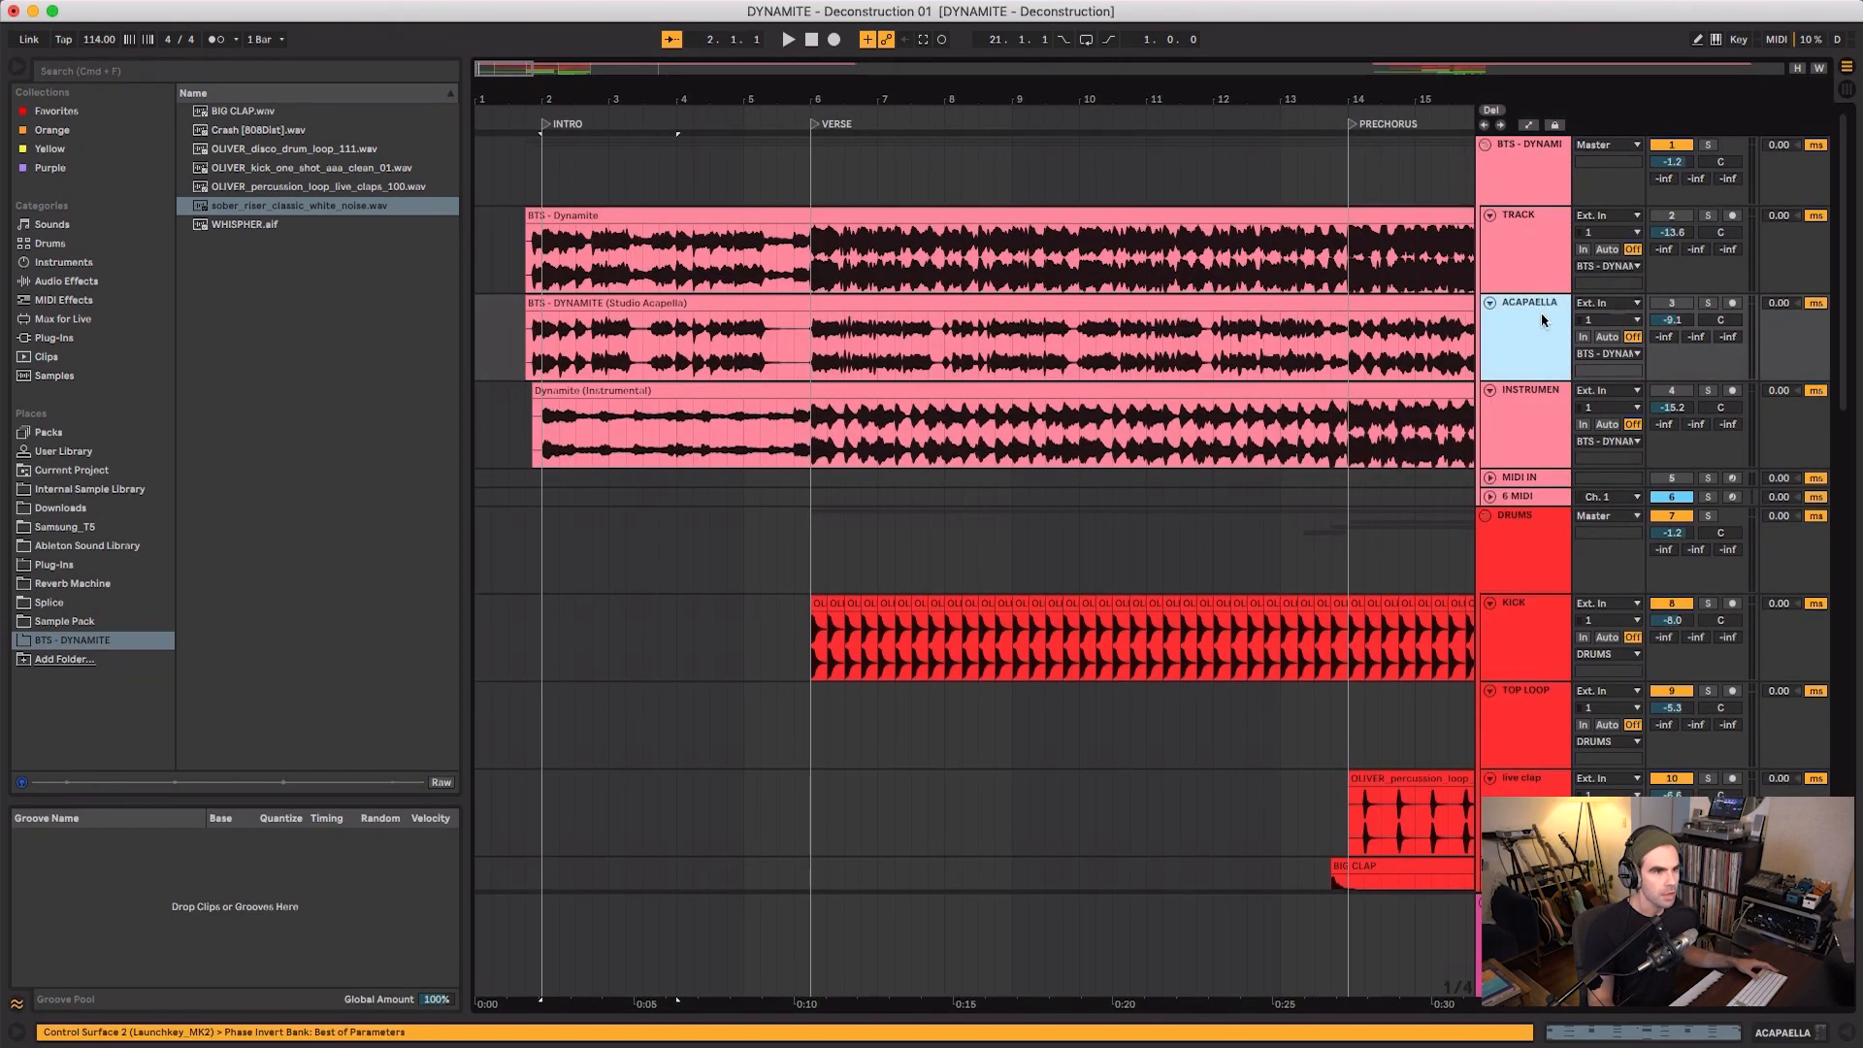
- Activate the ACAPAELLA track and play the arrangement with the vocals from the intro
left_click(1663, 307)
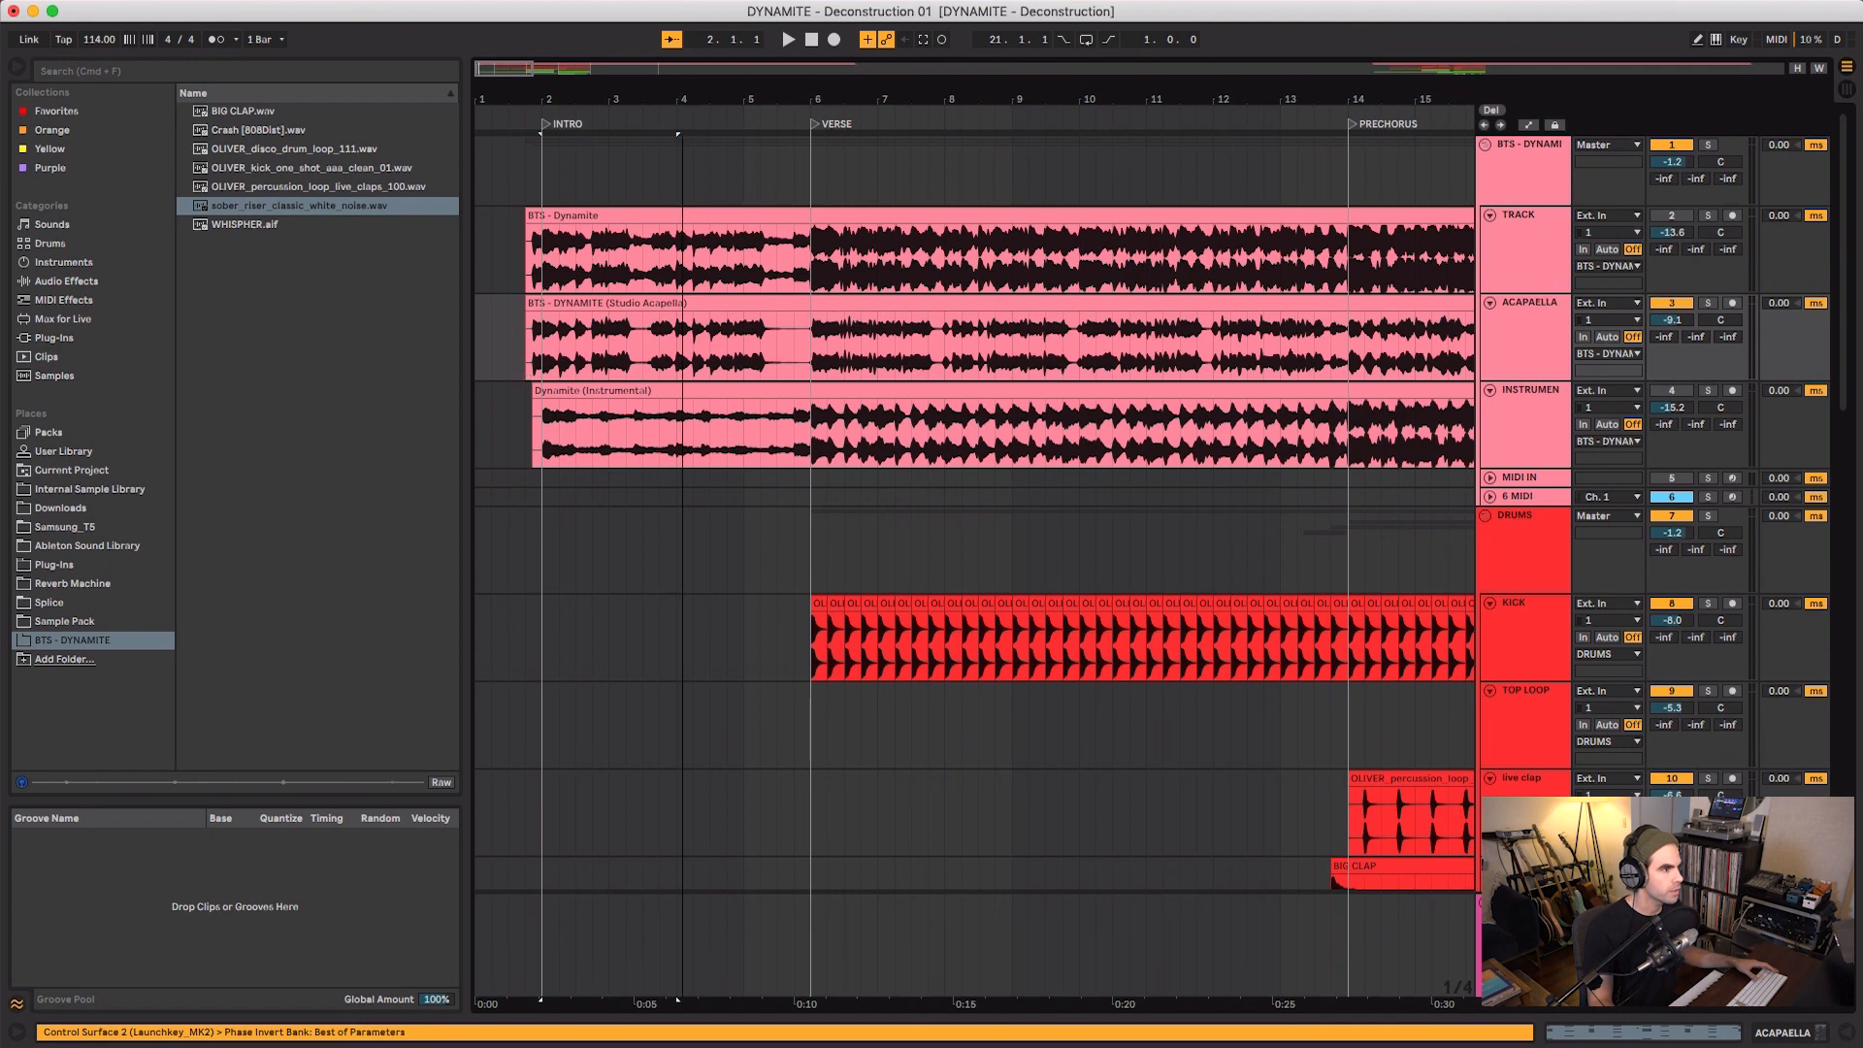
key("minus")
left_click(555, 355)
key("space")
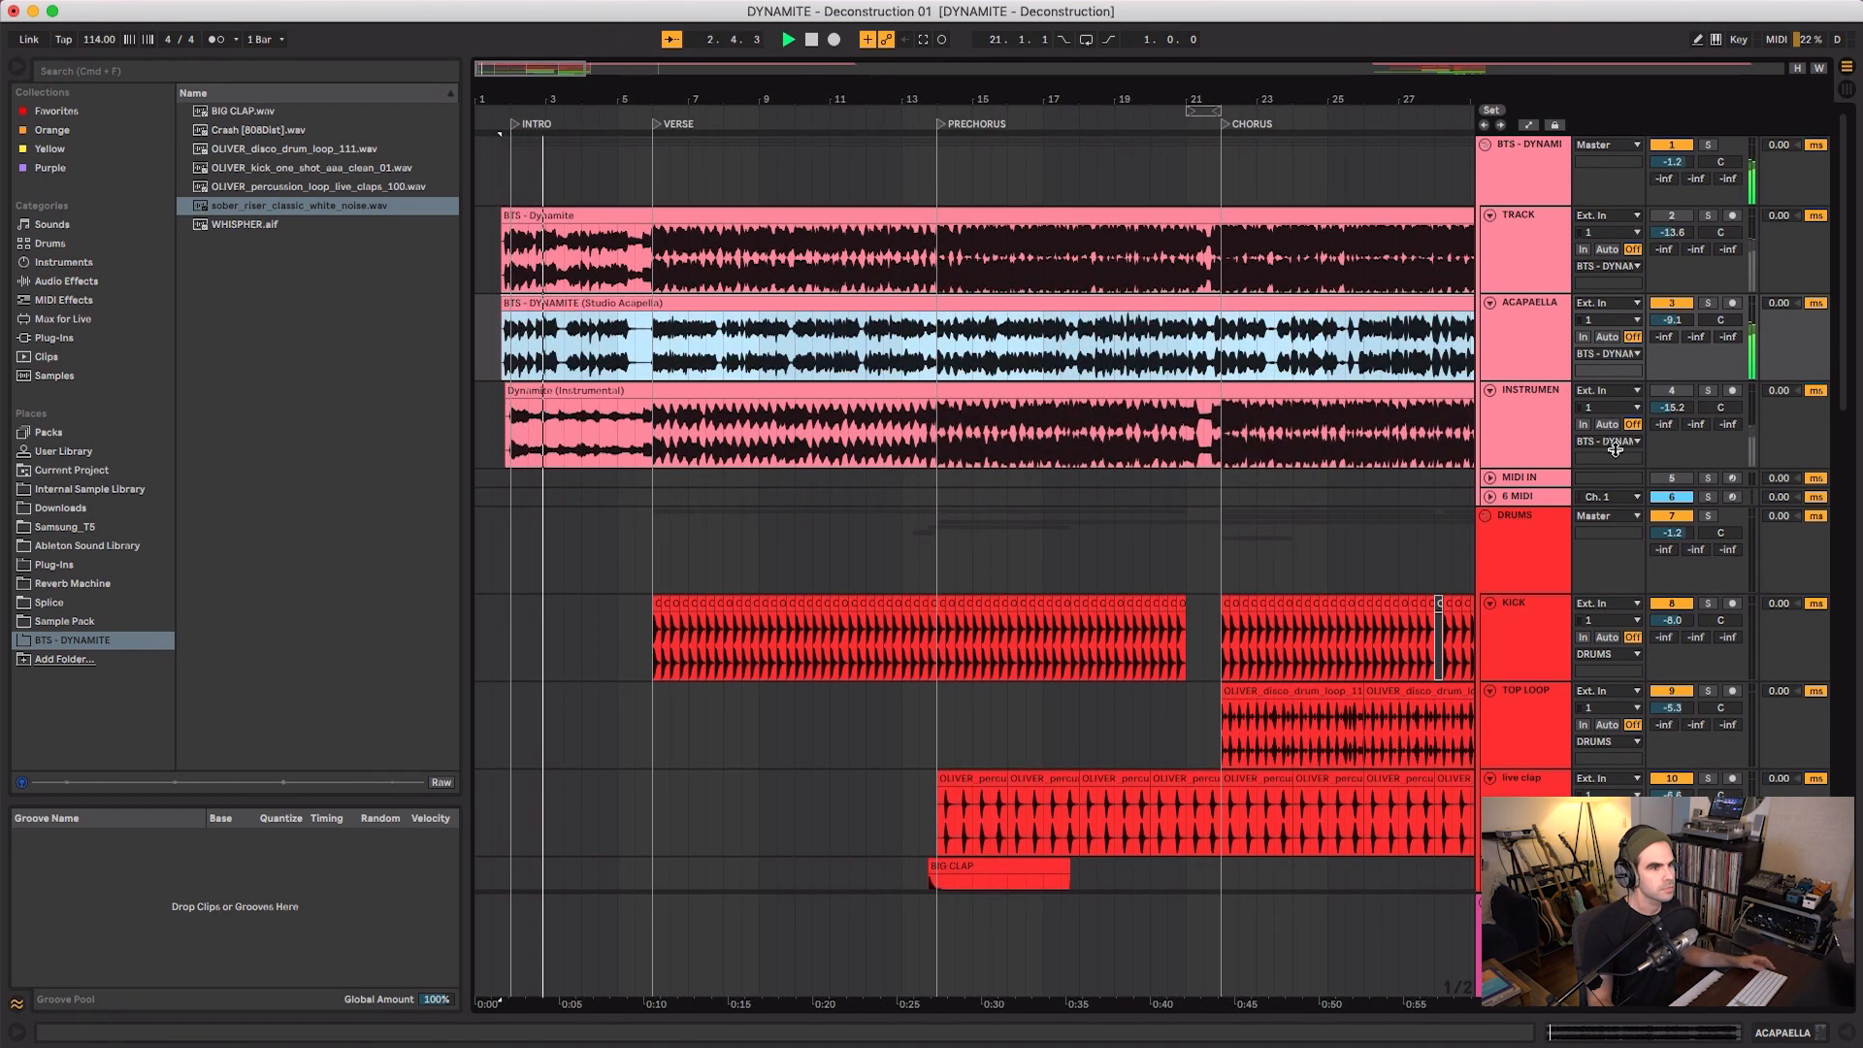
left_click(1539, 449)
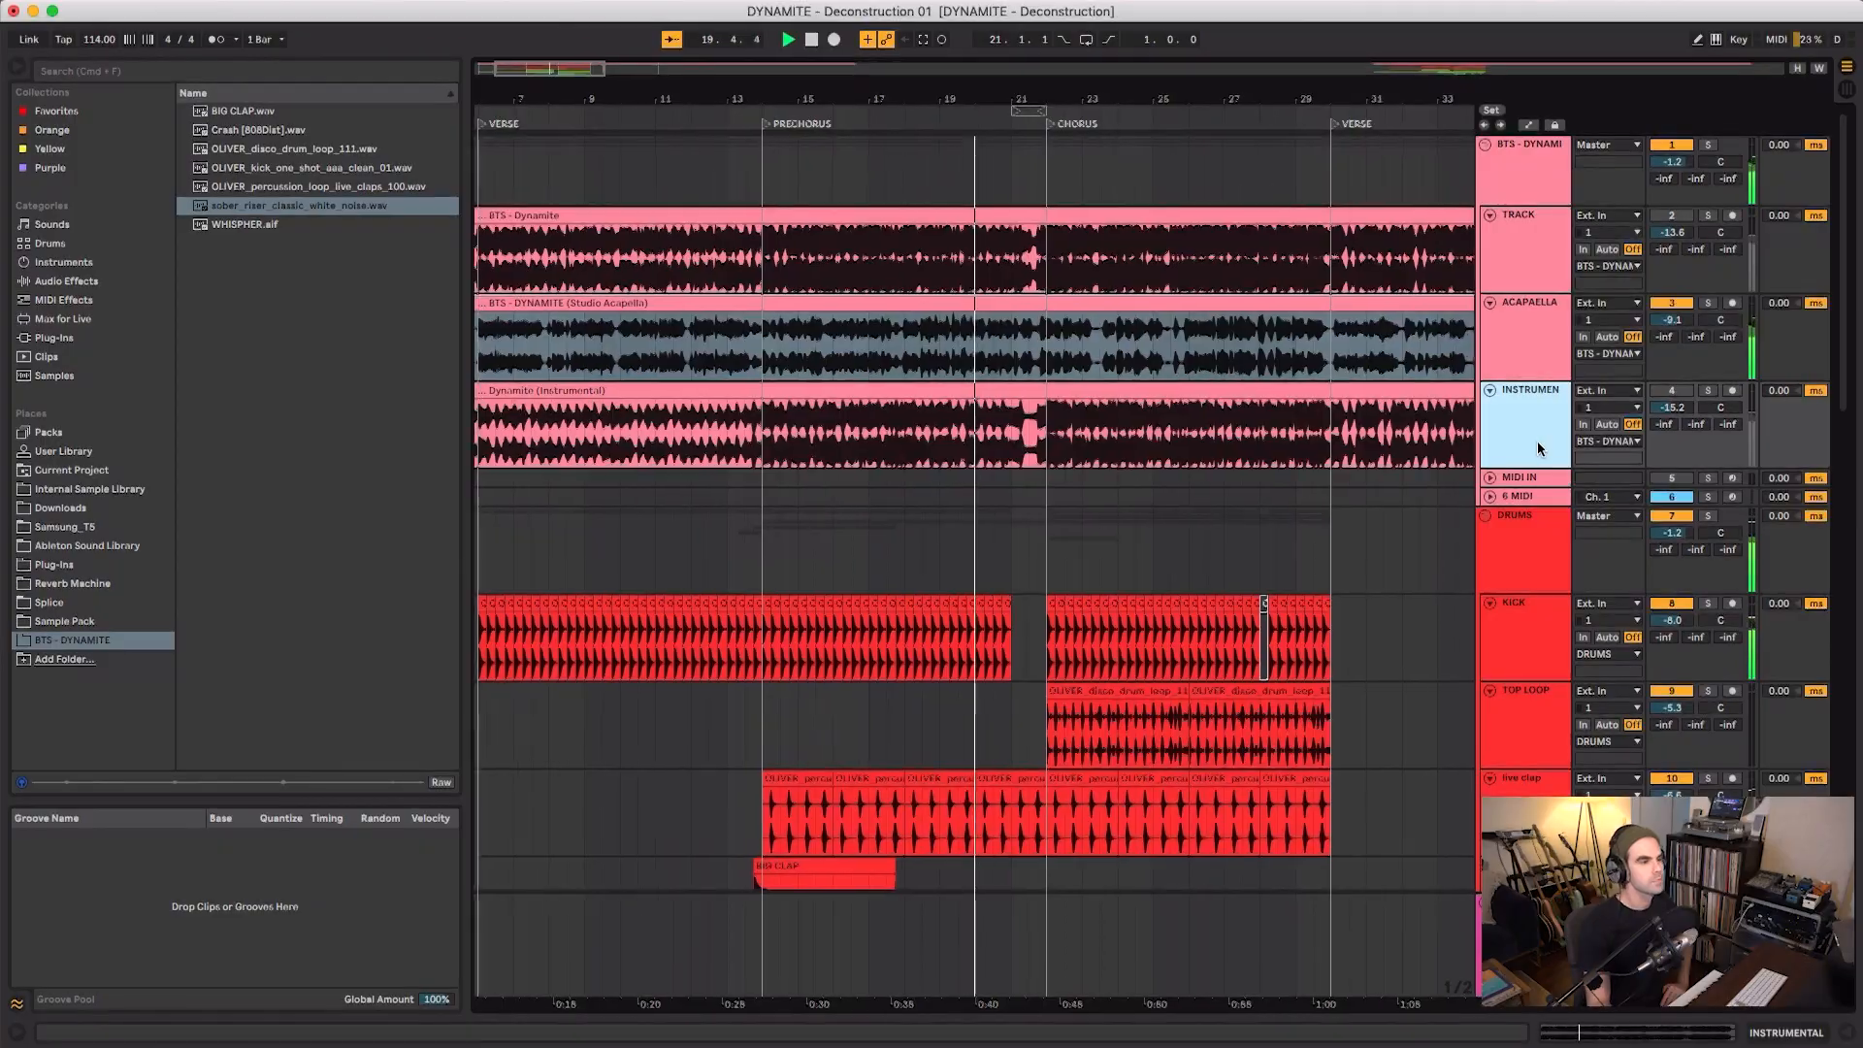
- Lower the PAD track's volume slightly while the arrangement plays into the chorus
scroll(1368, 375, "down", 8)
scroll(1368, 375, "down", 10)
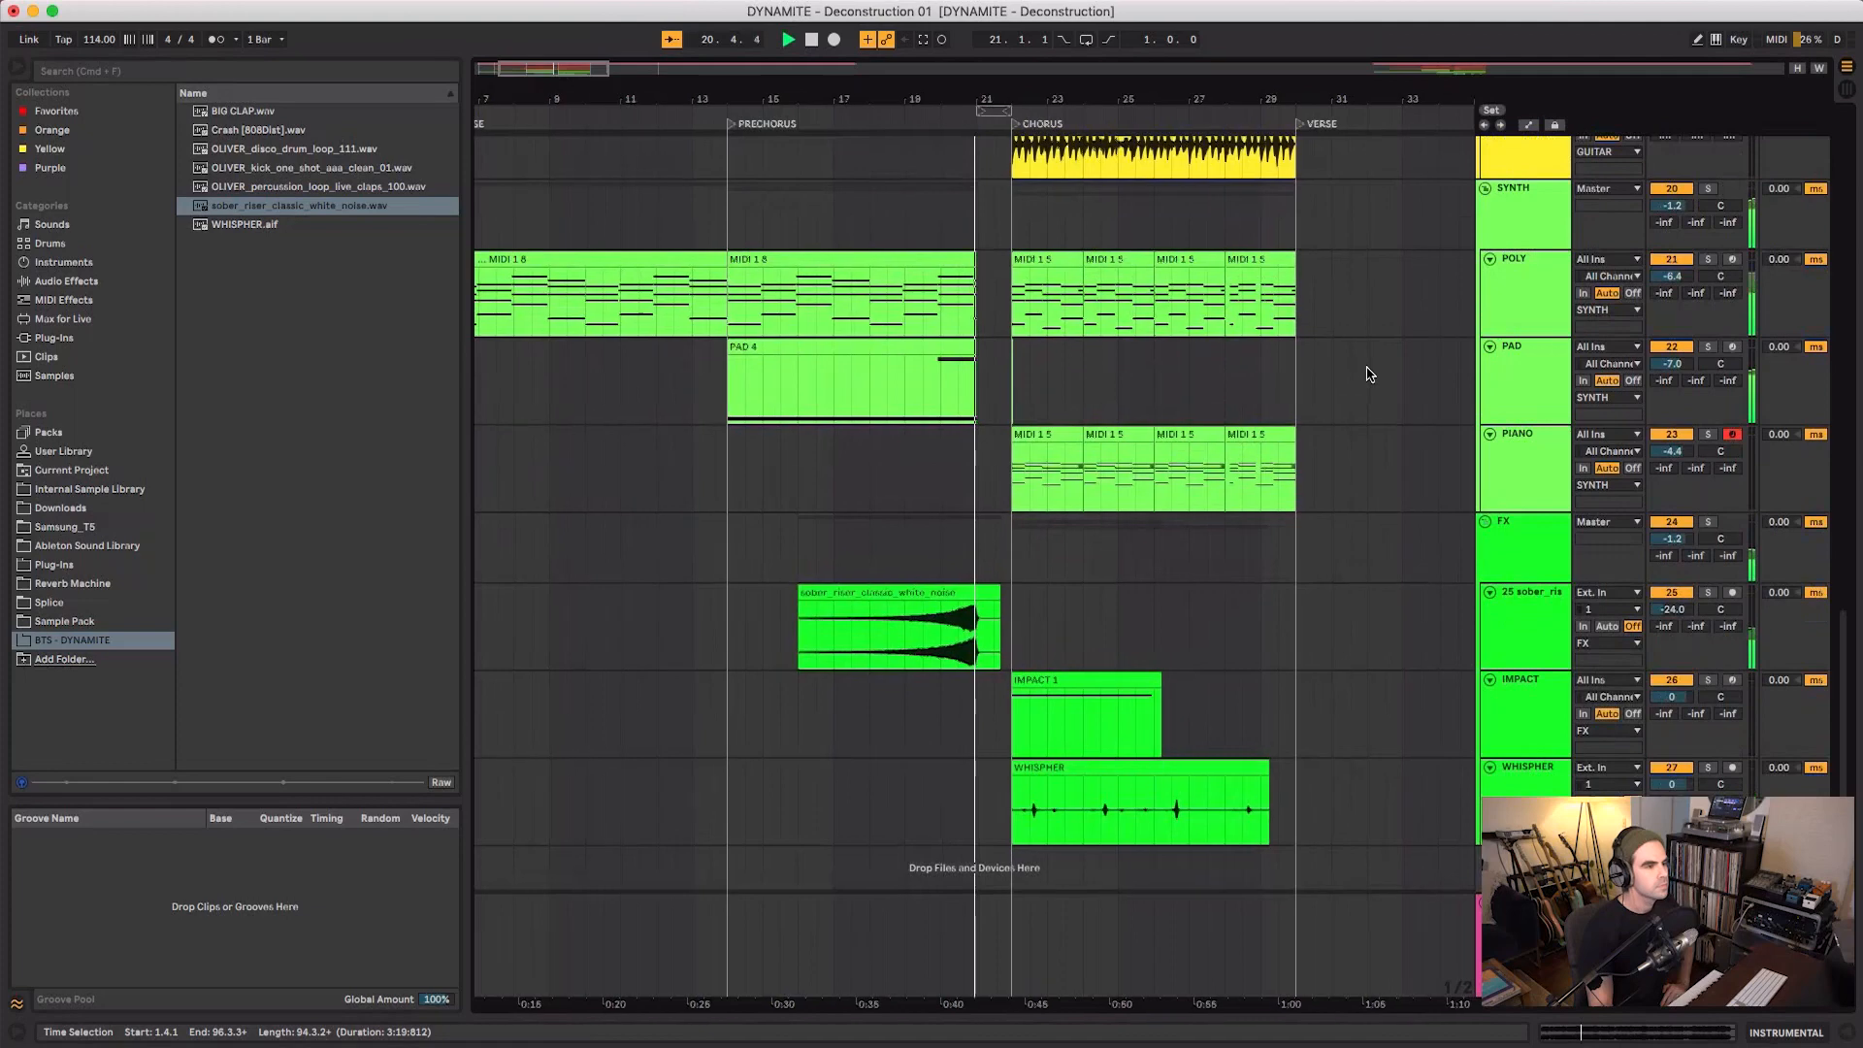
left_click(1522, 398)
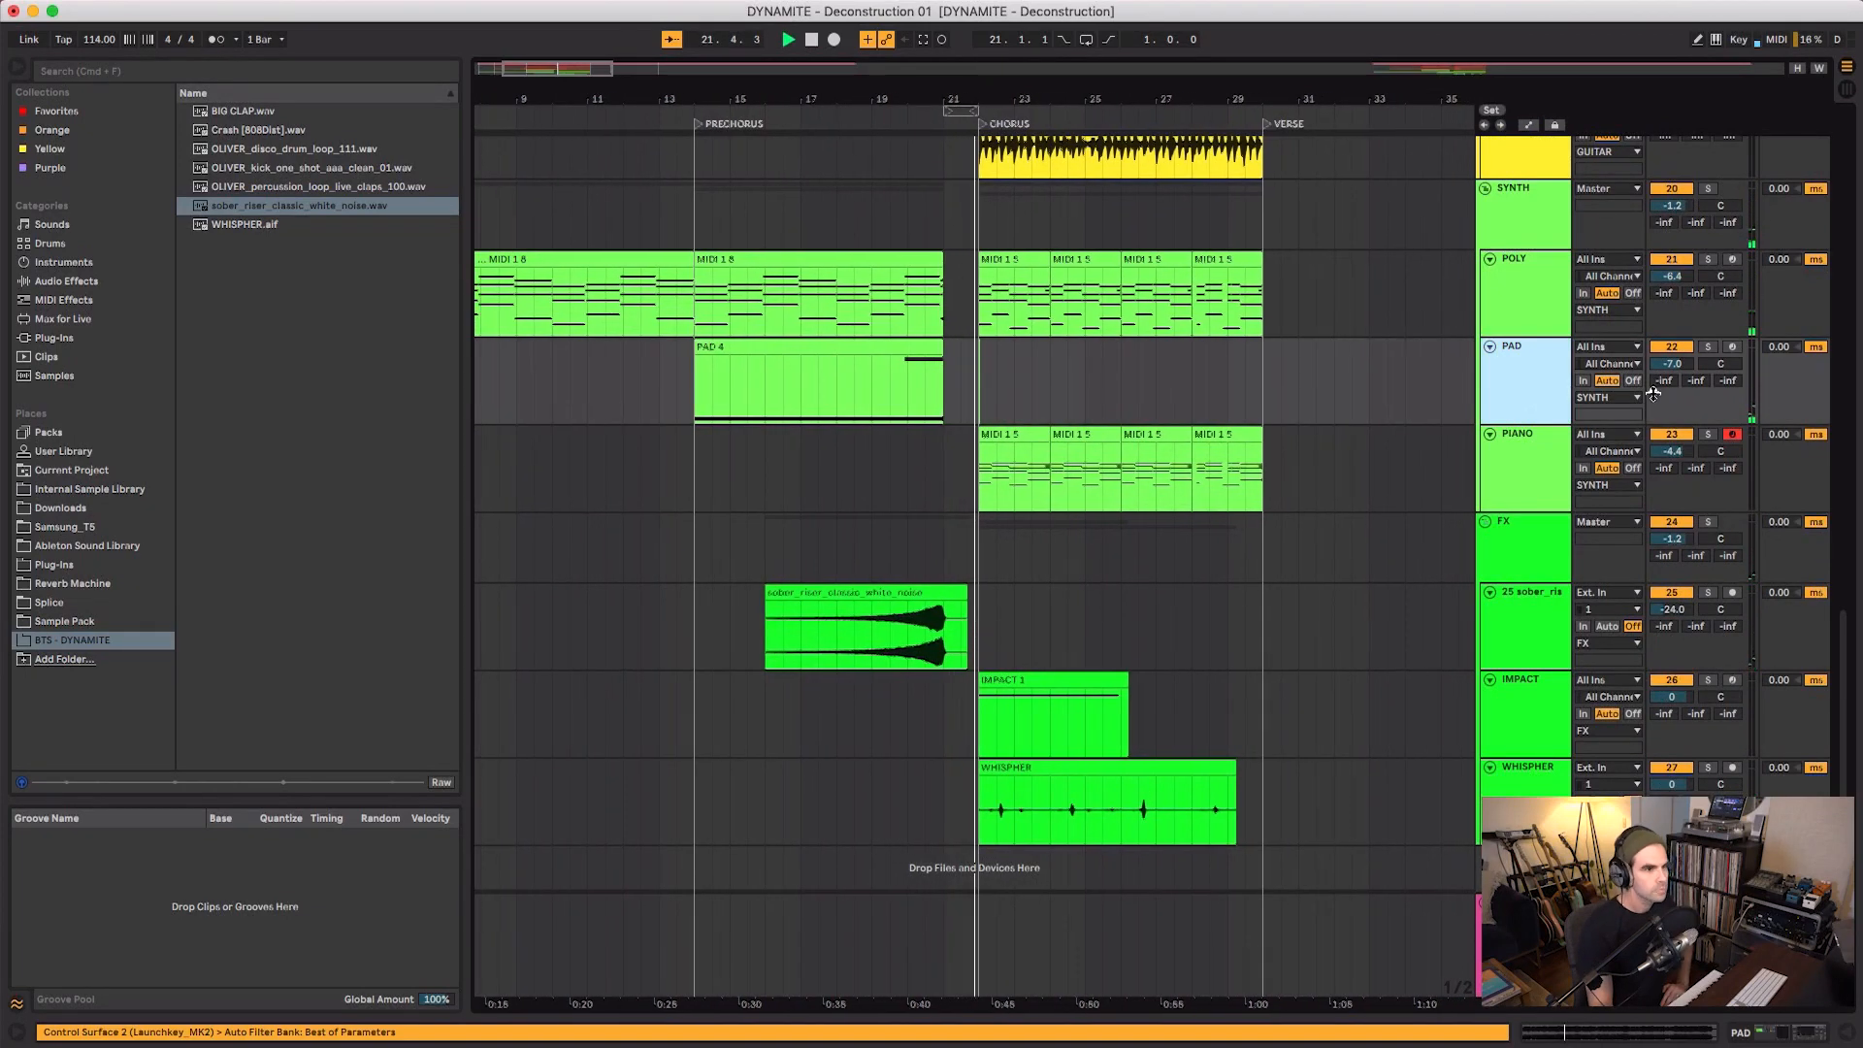
left_click_drag(1672, 365, 1673, 372)
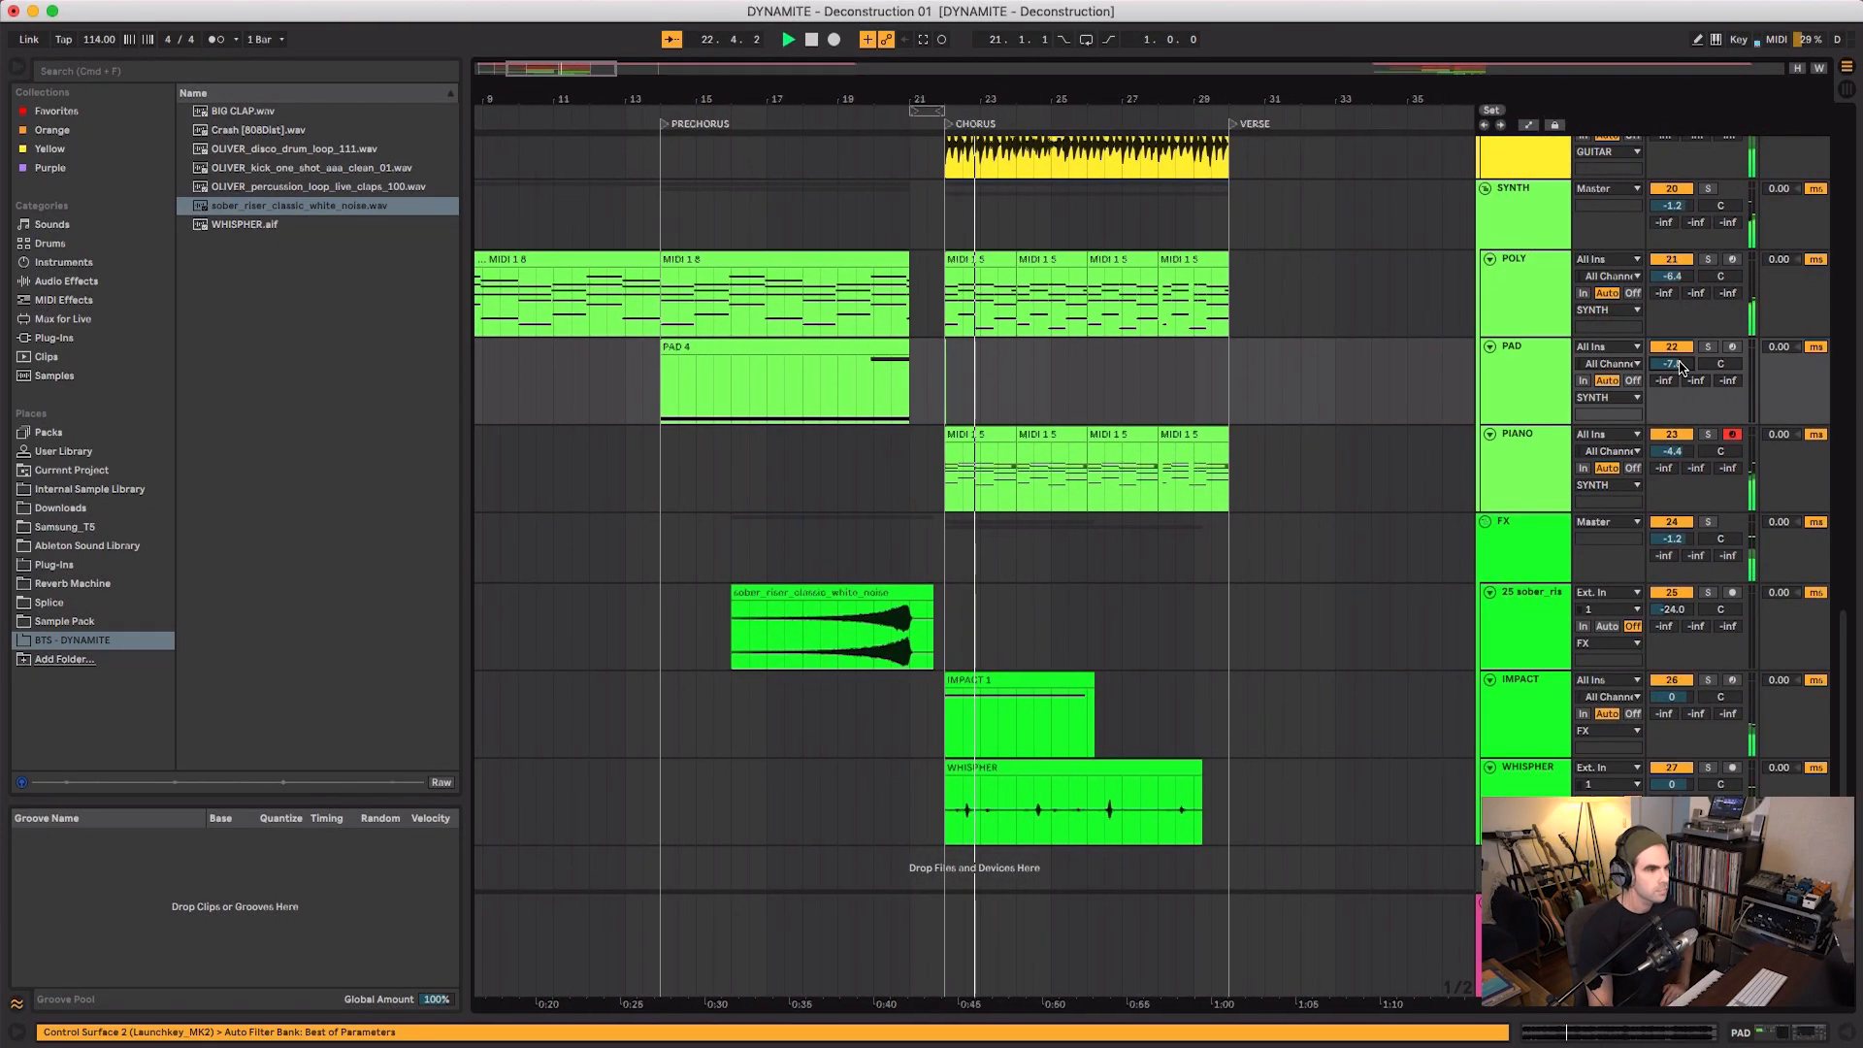
- Loop the eight chorus bars from 22.1.1 using the live clap clips as the range, and review the tracks during playback
scroll(1372, 427, "up", 15)
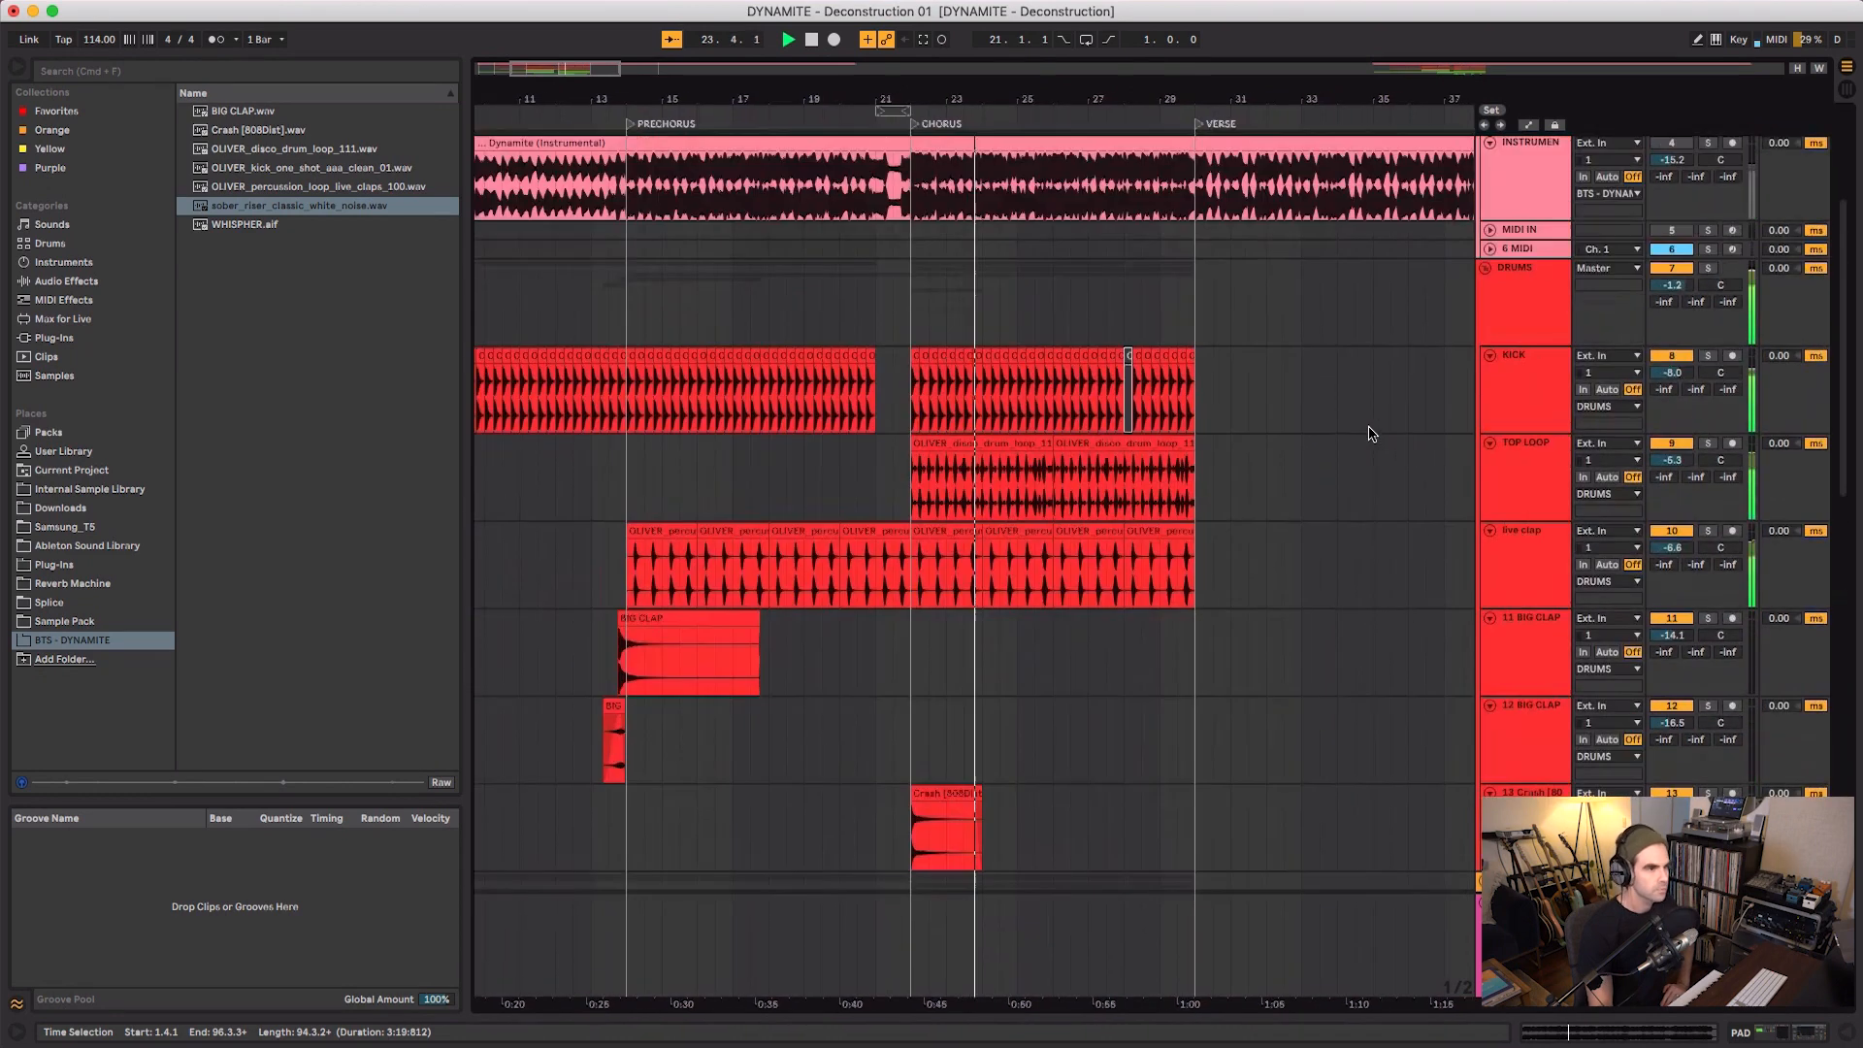
scroll(1372, 416, "down", 2)
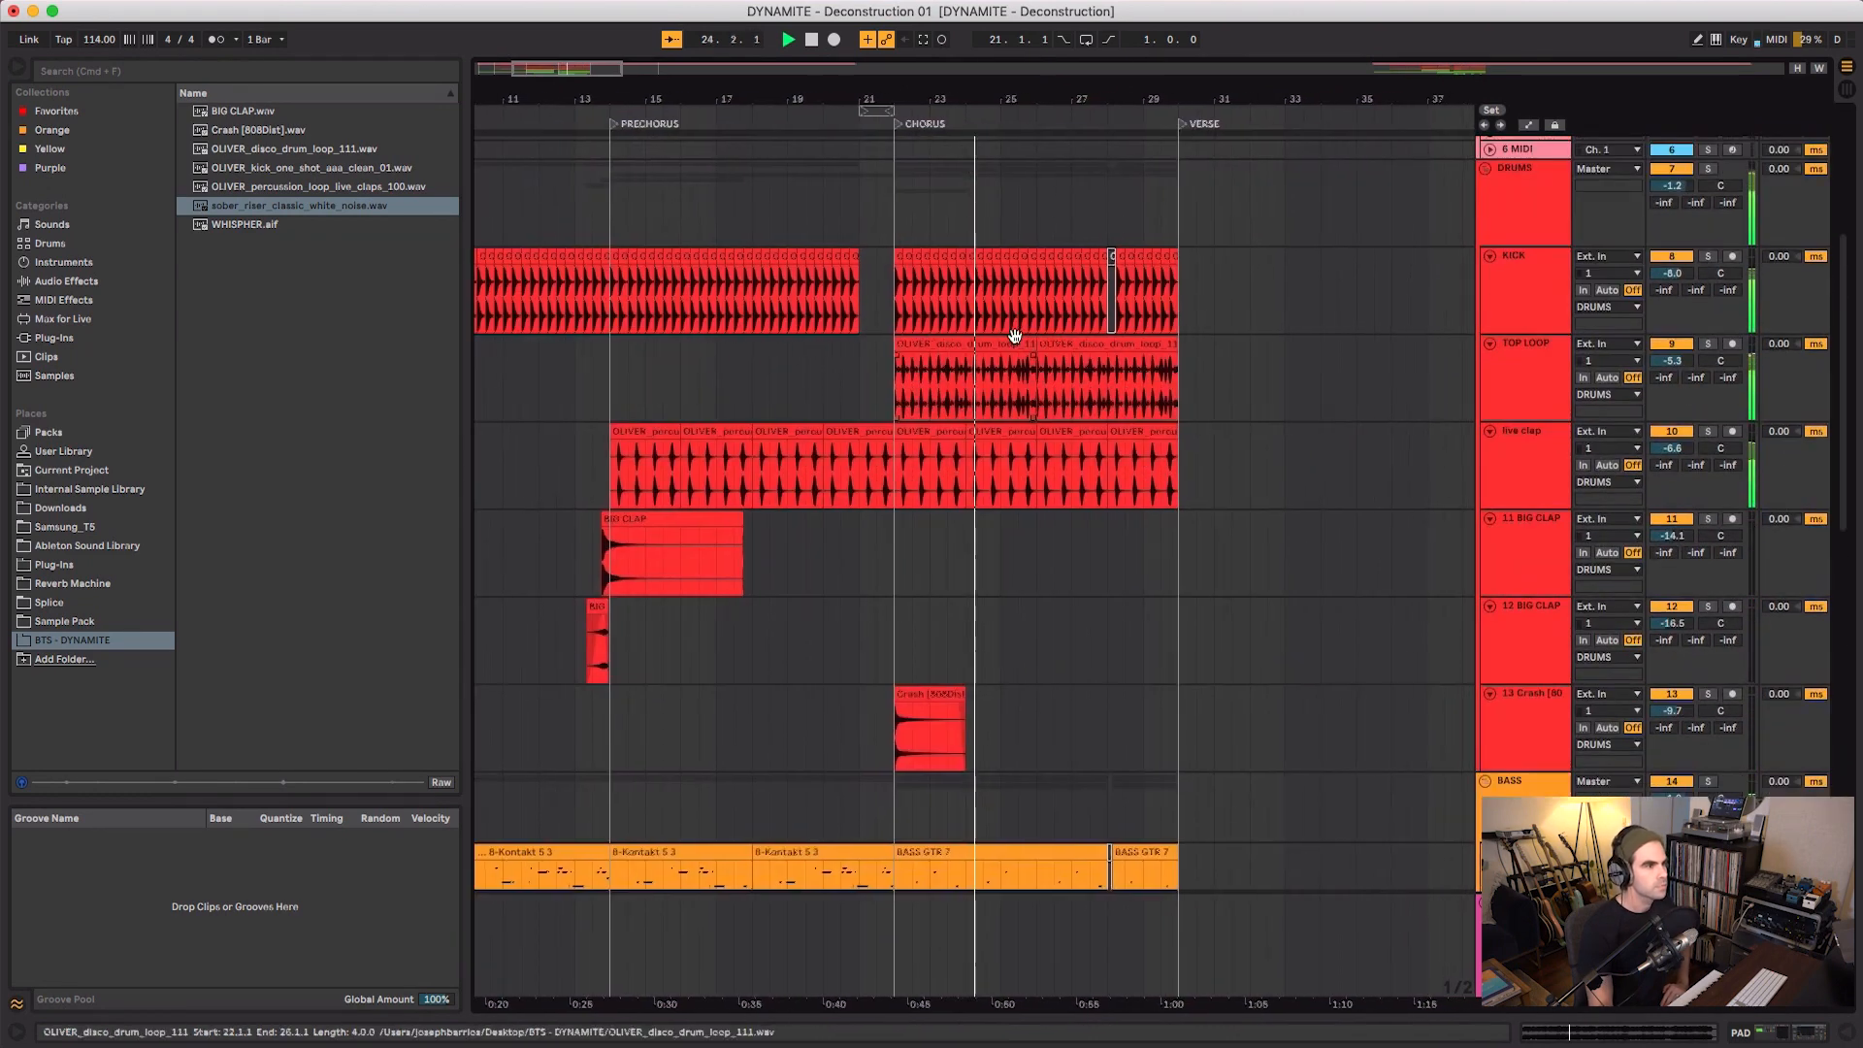
left_click(894, 427)
left_click(1103, 432, "shift")
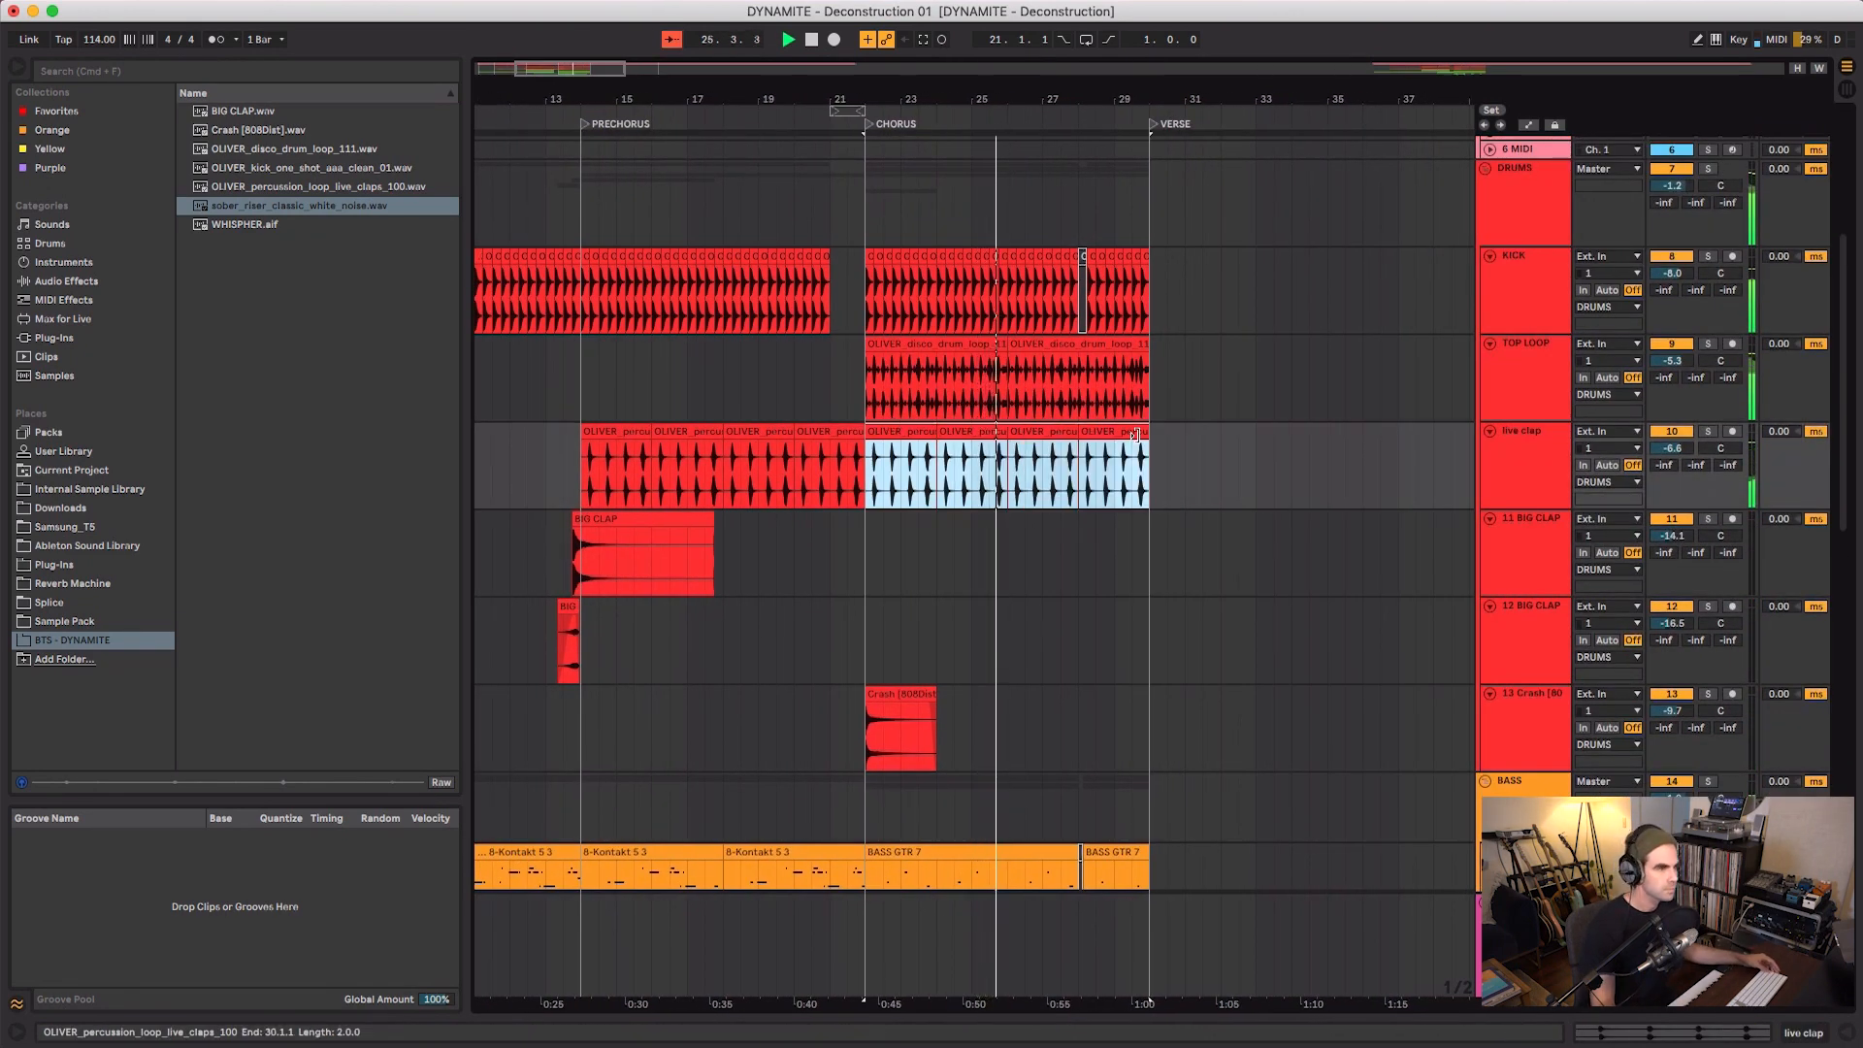
key("super+l")
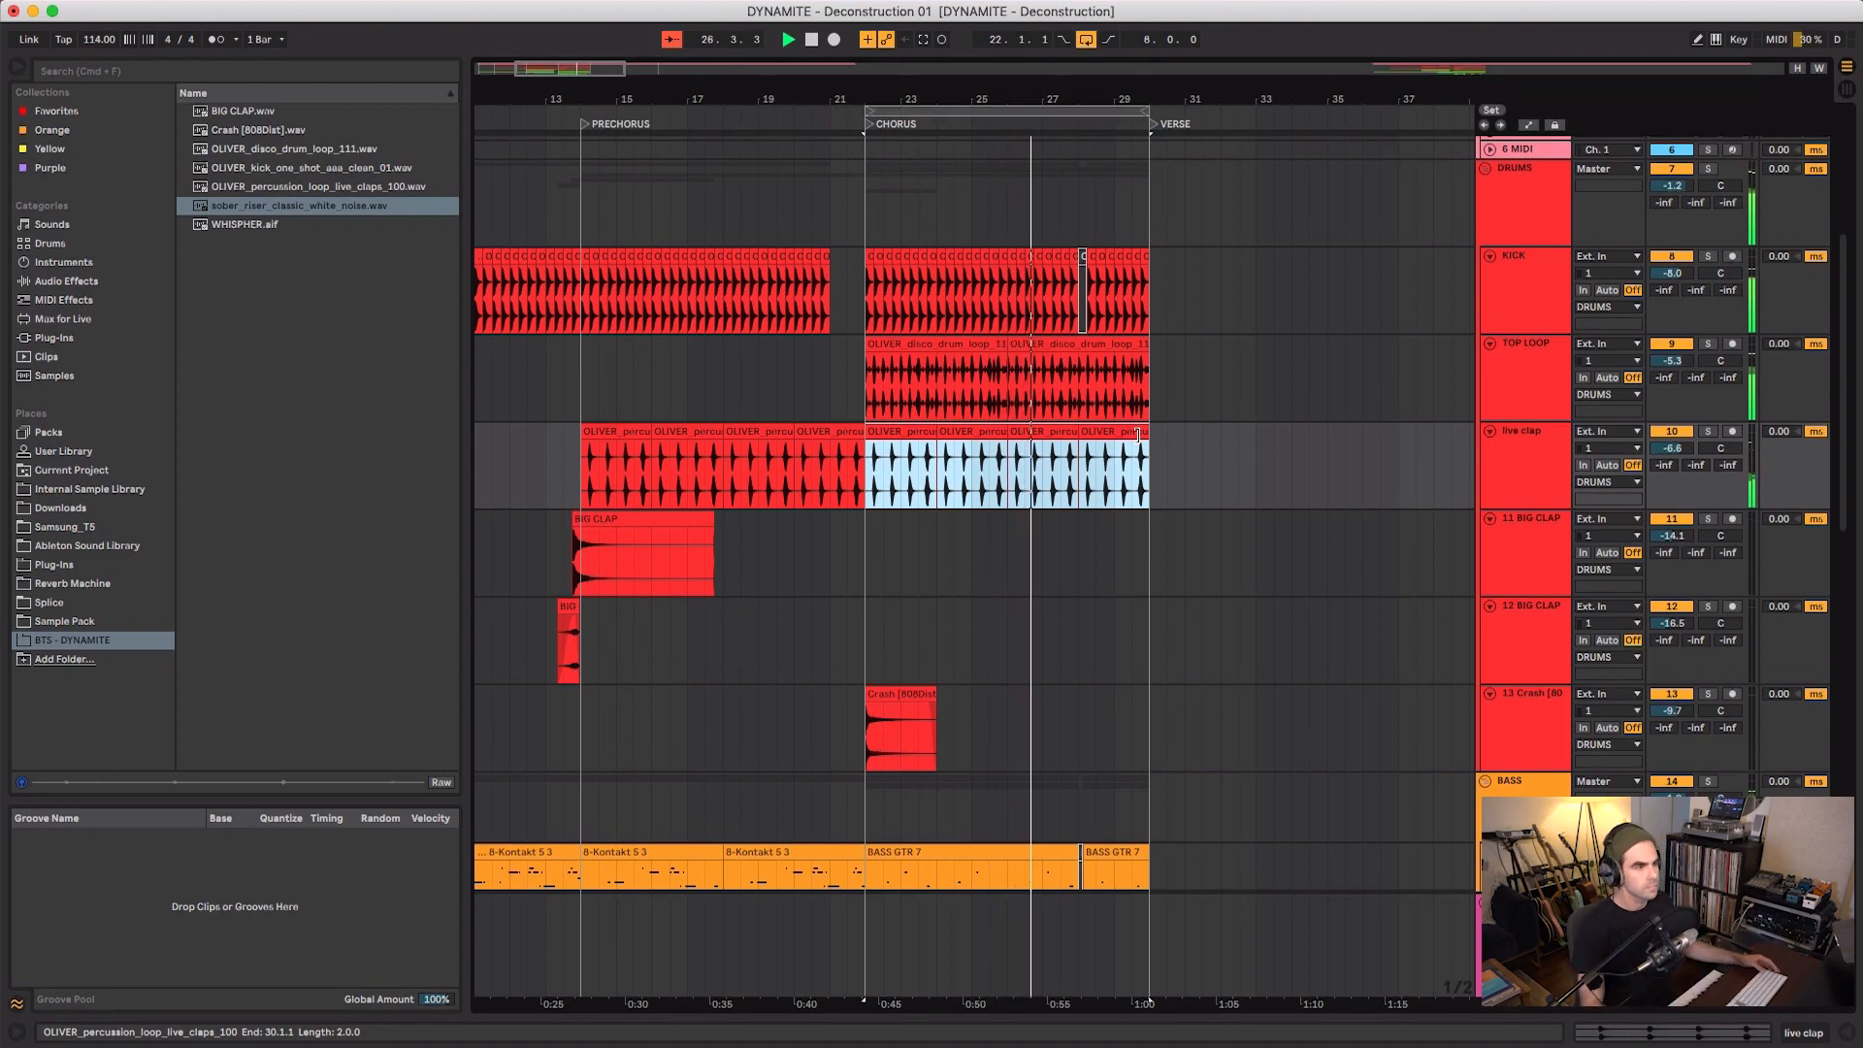
scroll(1116, 554, "down", 15)
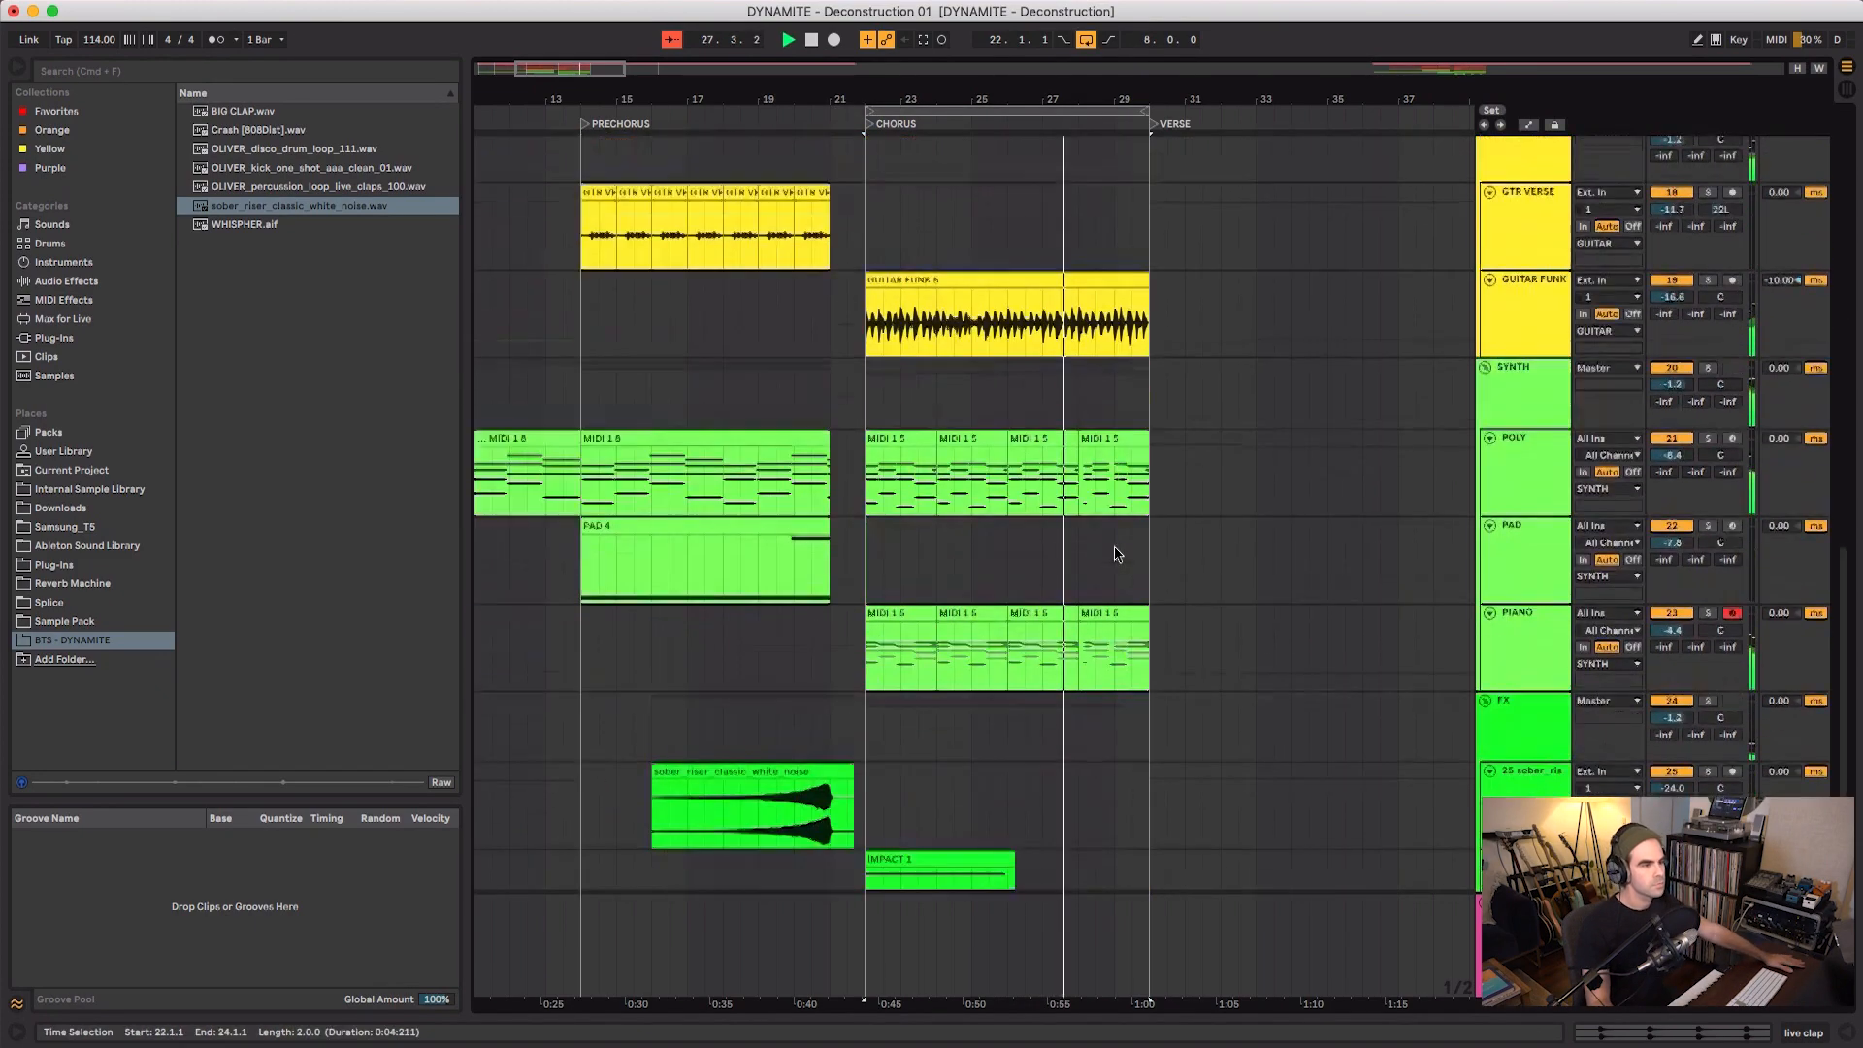
scroll(1116, 554, "up", 15)
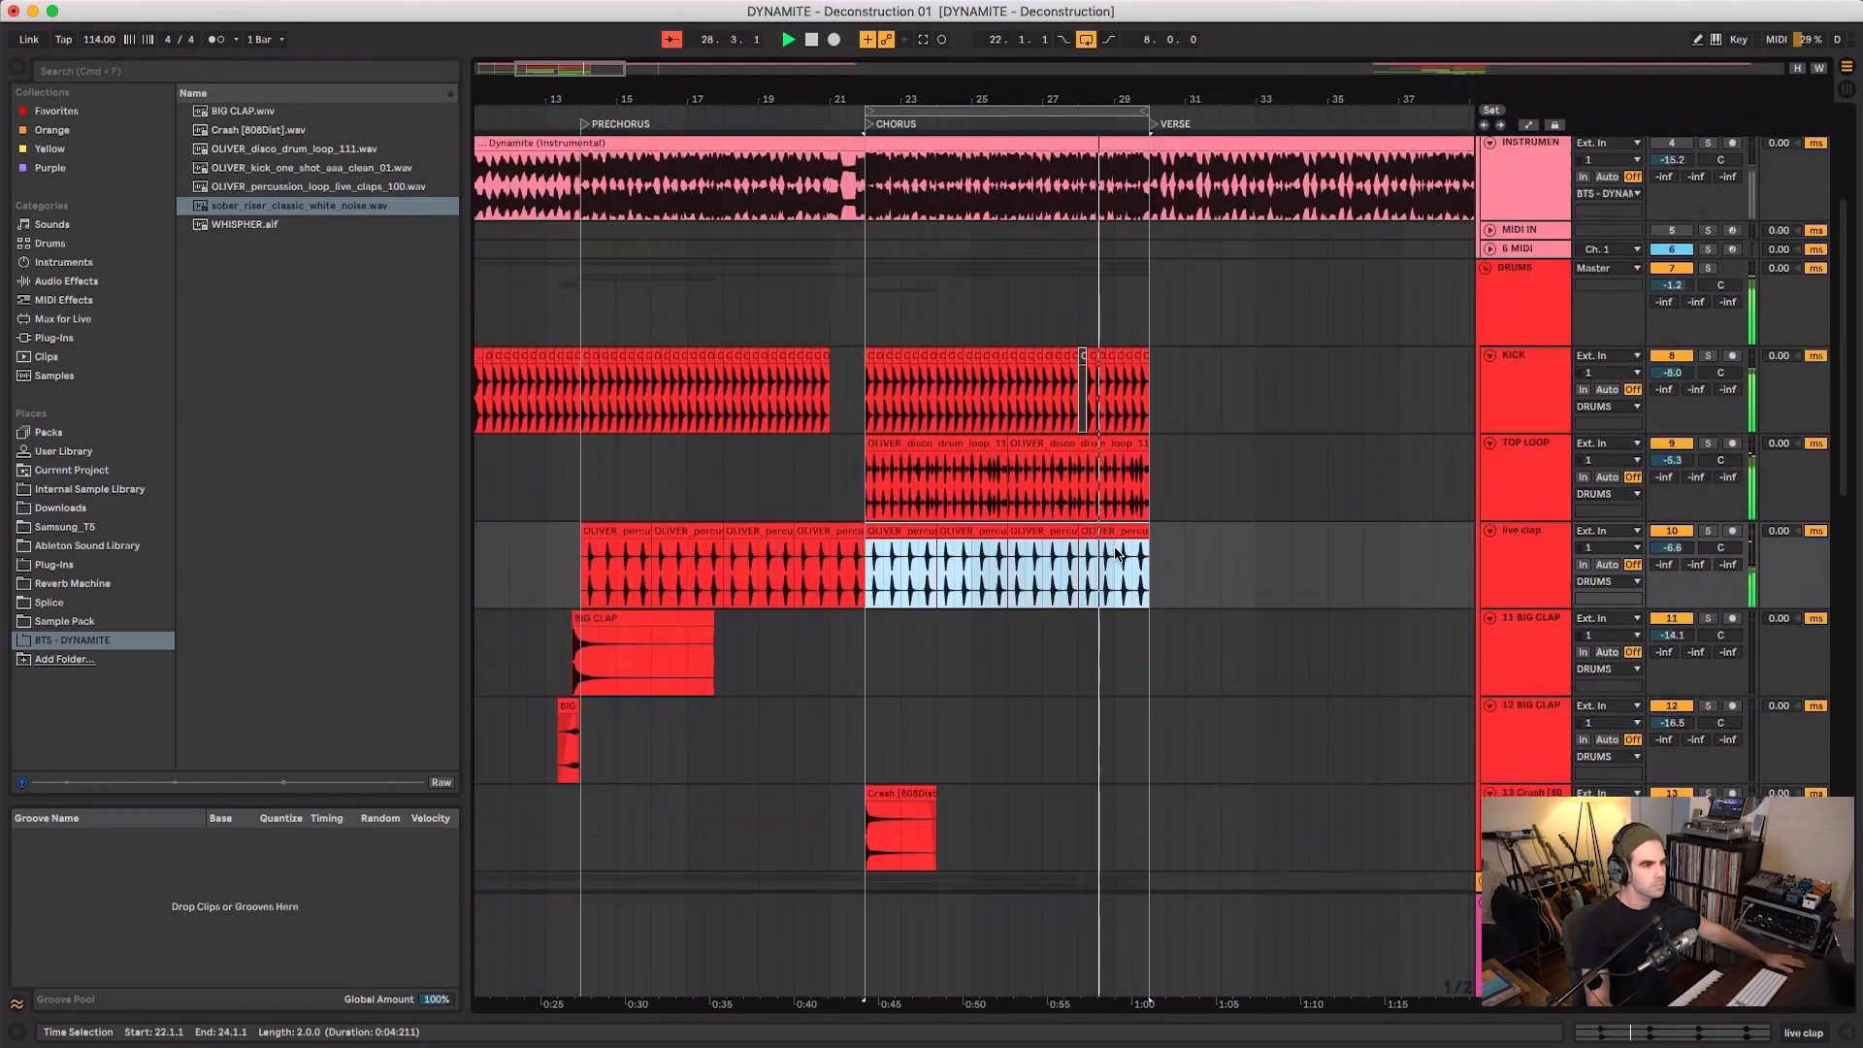